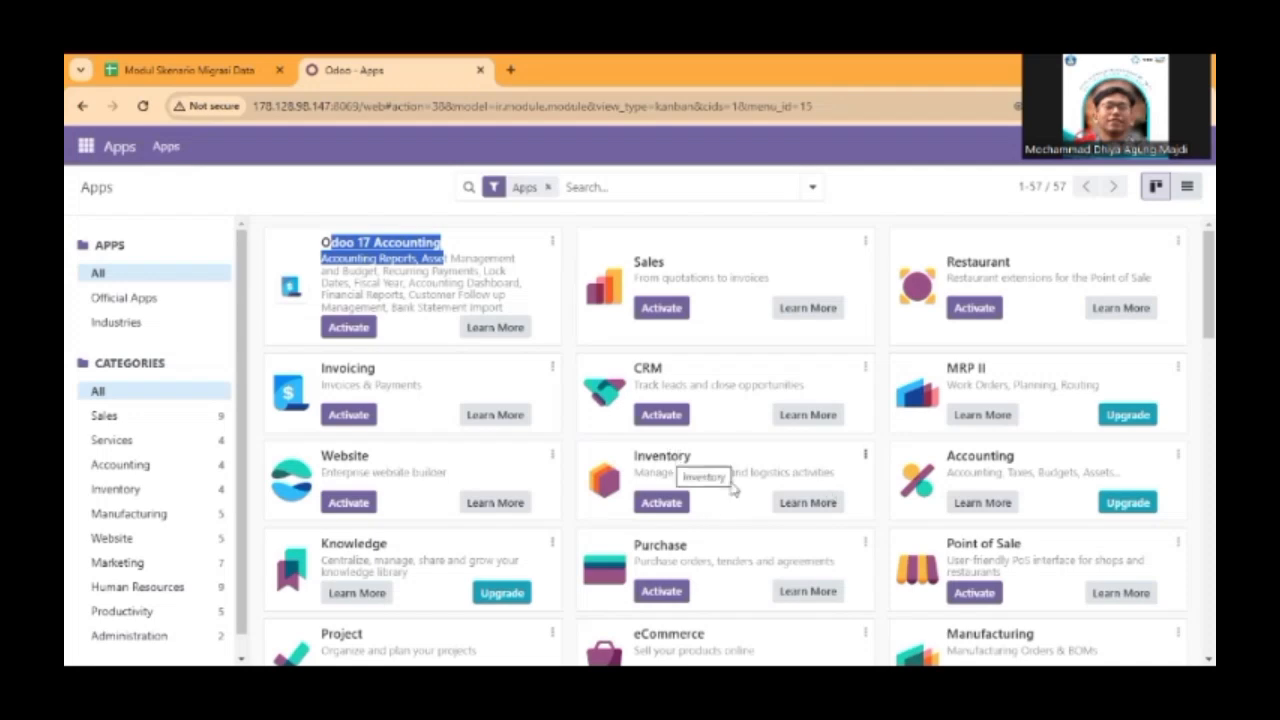
Browse the available apps, filter them by the Manufacturing category, and return to all categories.
scroll(731, 488, down, 2)
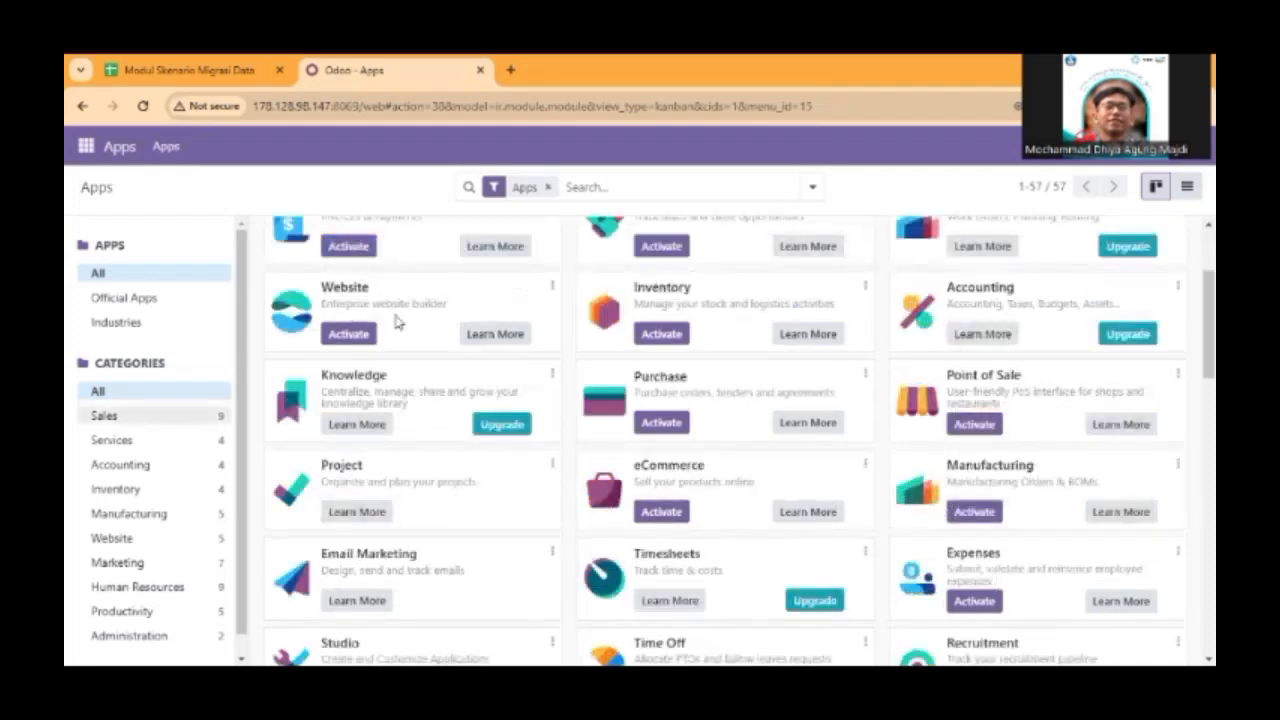
click(149, 411)
click(143, 391)
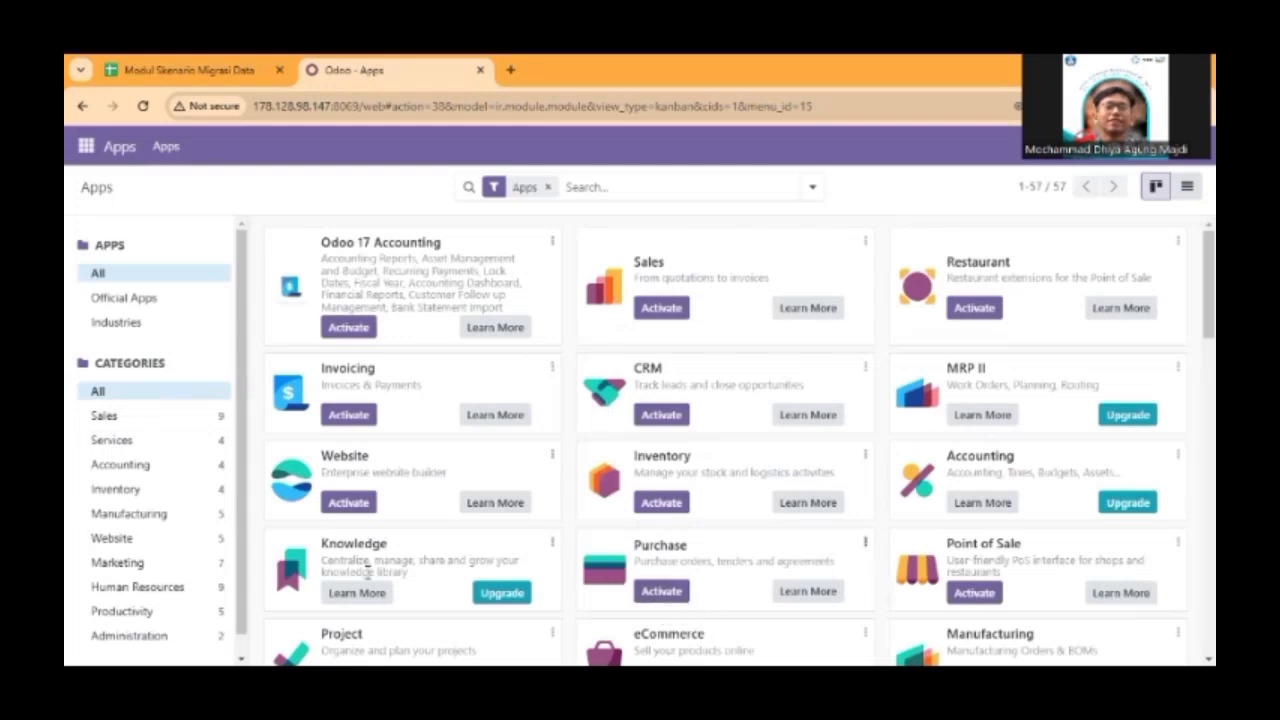
scroll(368, 572, down, 1)
click(175, 514)
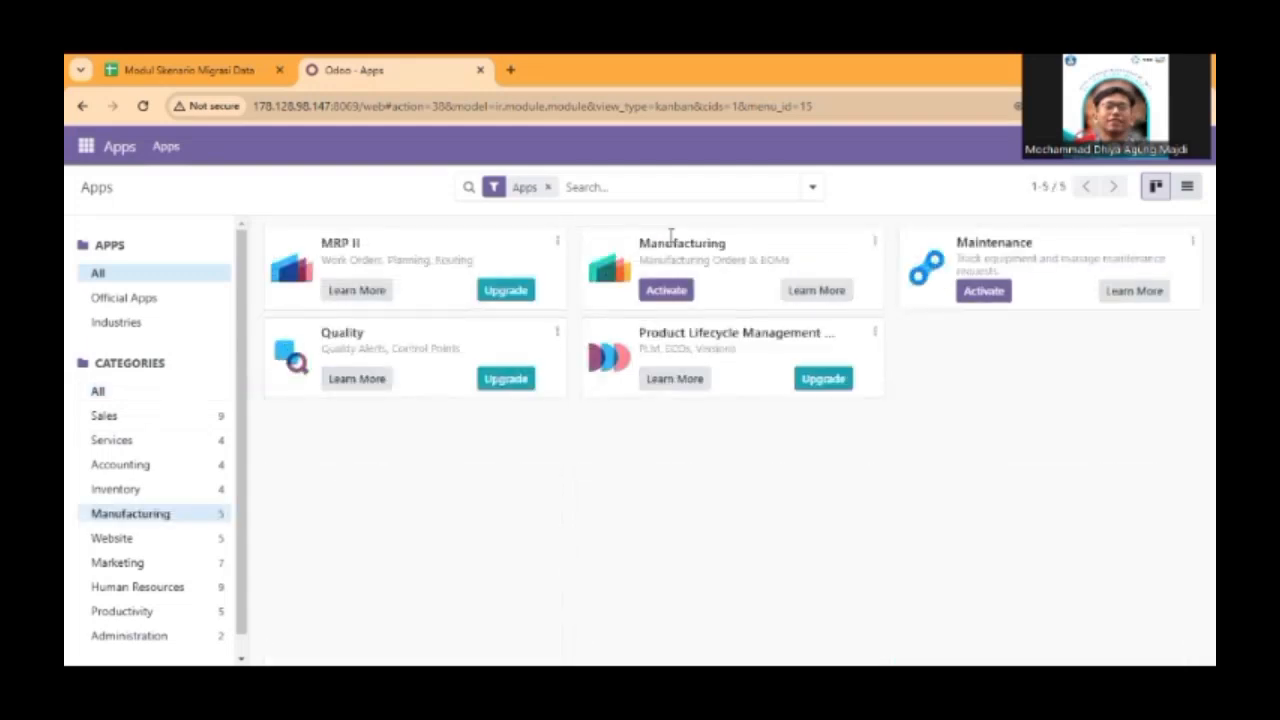
click(139, 393)
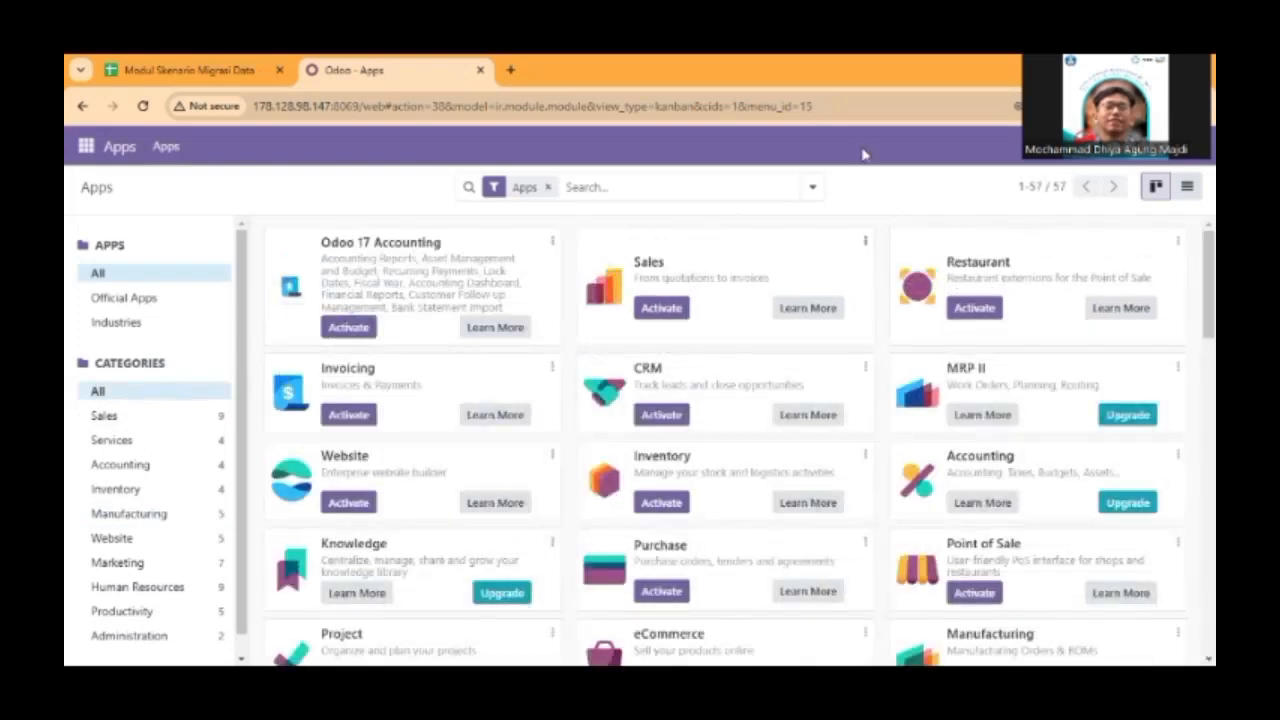
Activate the Odoo 17 Accounting, Sales, Inventory, Purchase and Manufacturing apps and check them in the app list.
click(368, 327)
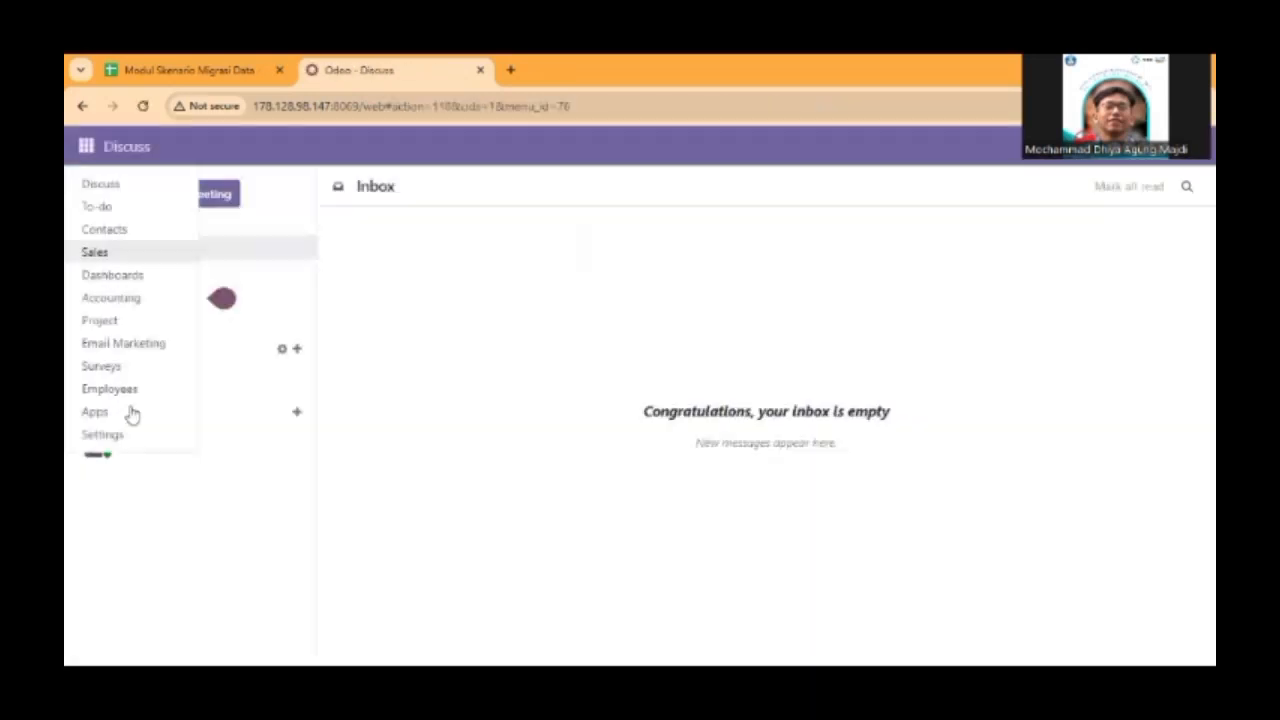
click(129, 414)
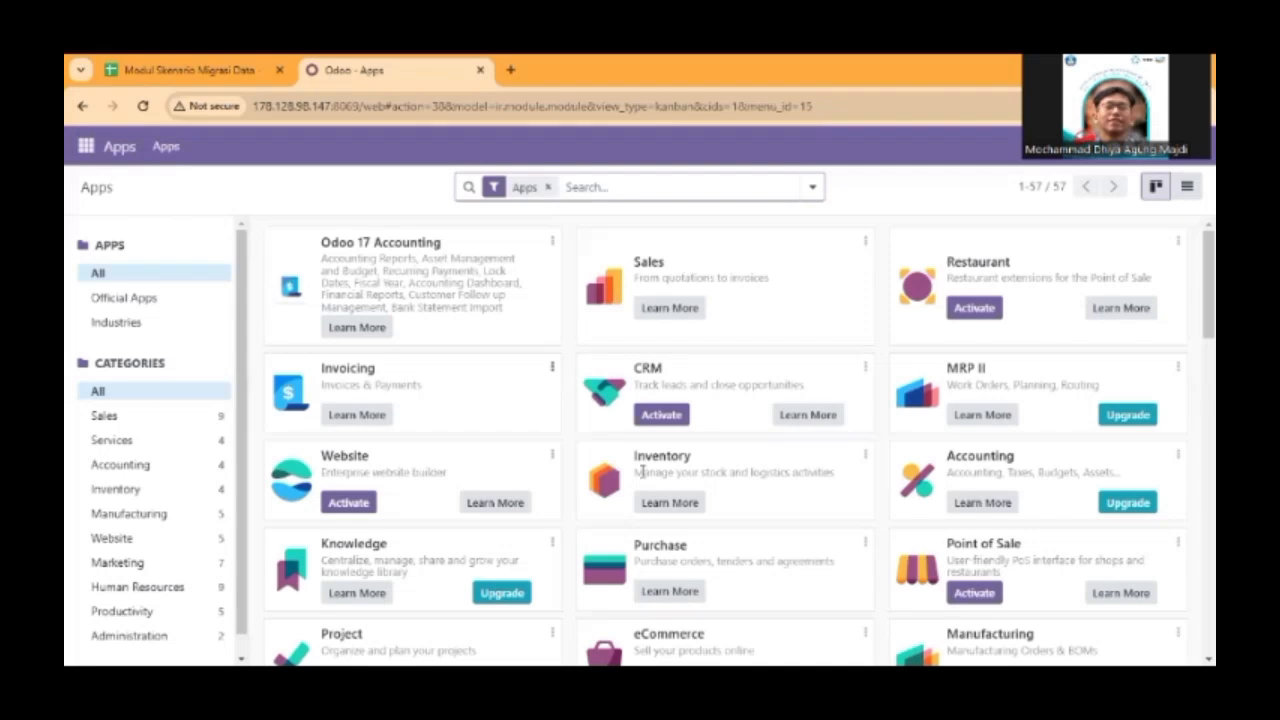
scroll(968, 555, down, 1)
scroll(965, 478, down, 1)
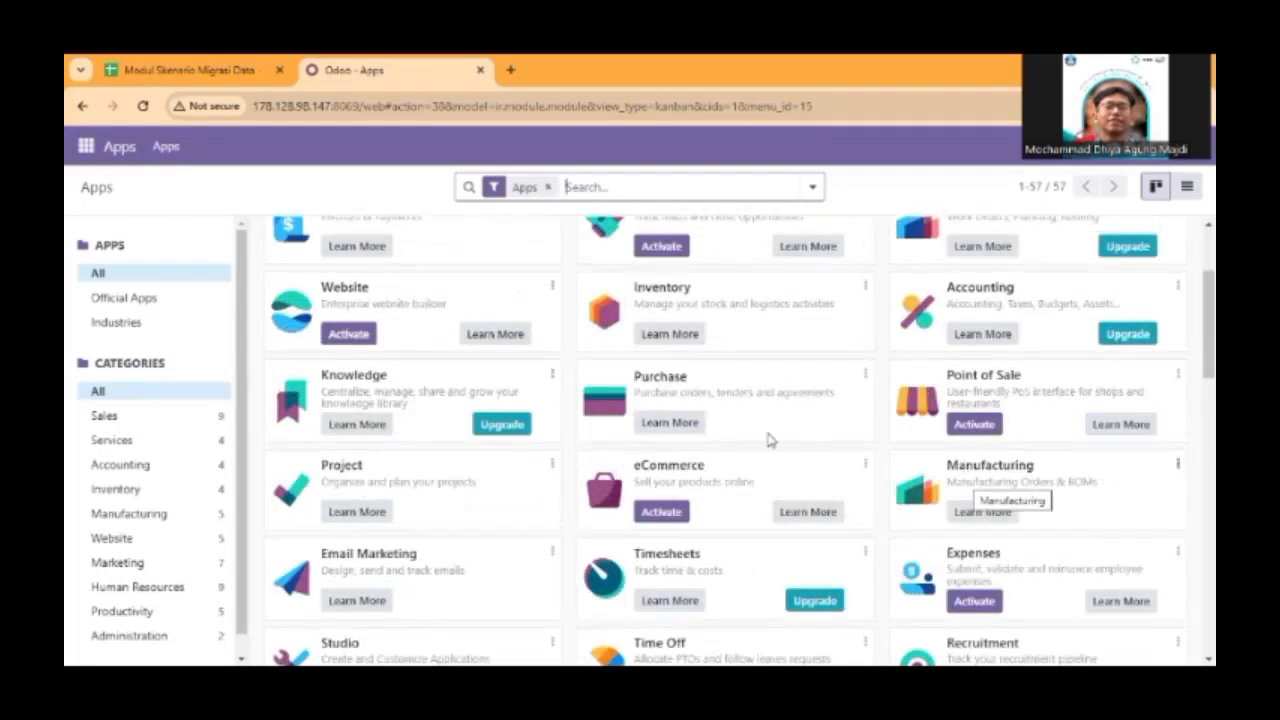
scroll(770, 440, up, 1)
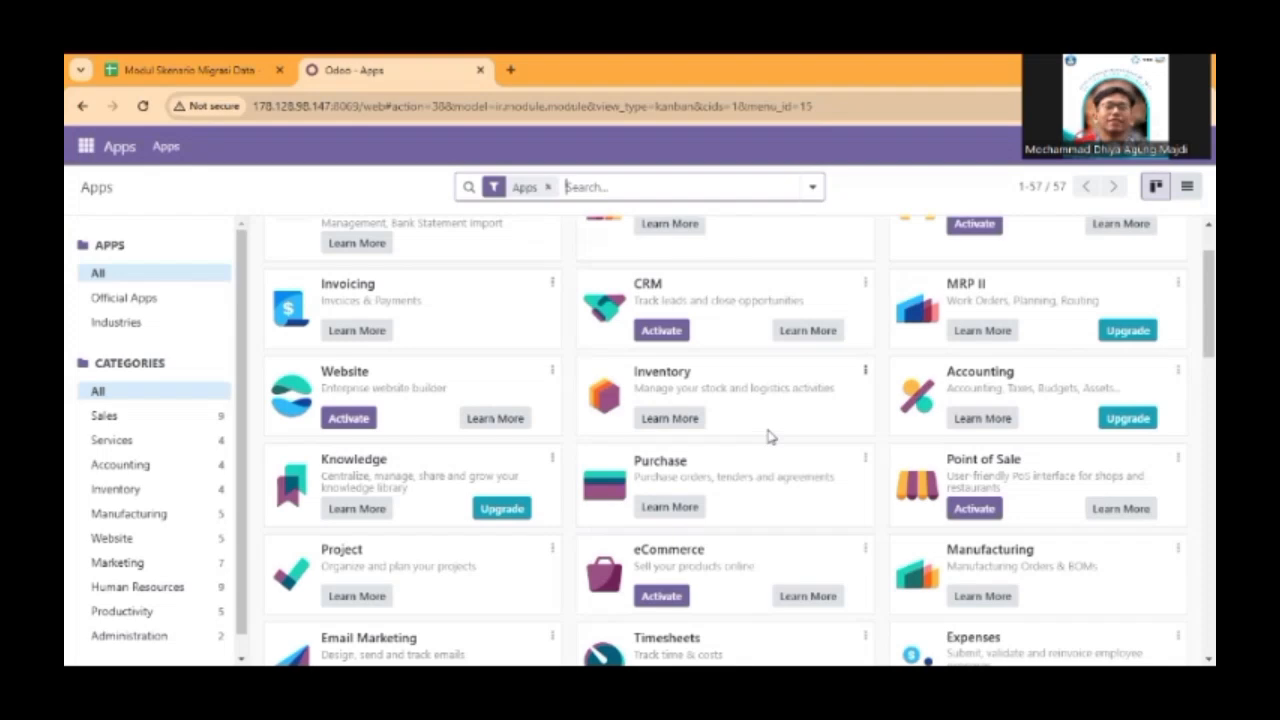
Activate developer mode in the general settings.
click(86, 146)
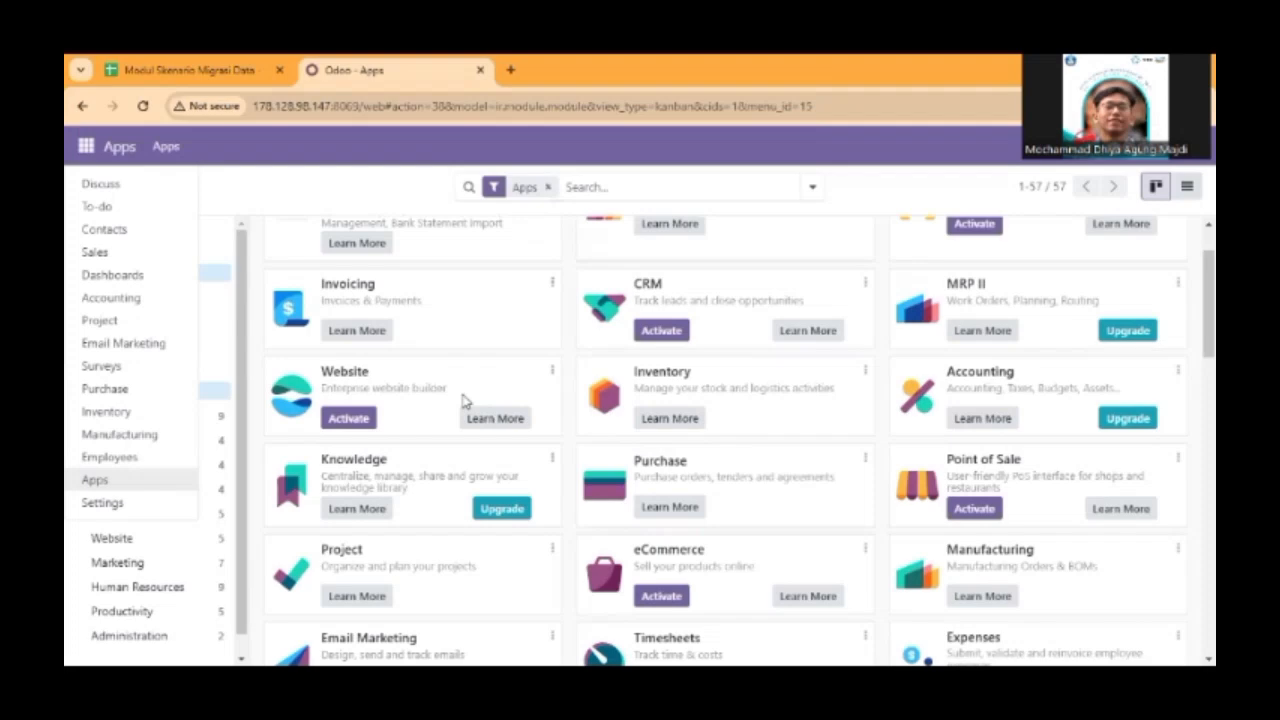
scroll(373, 414, down, 7)
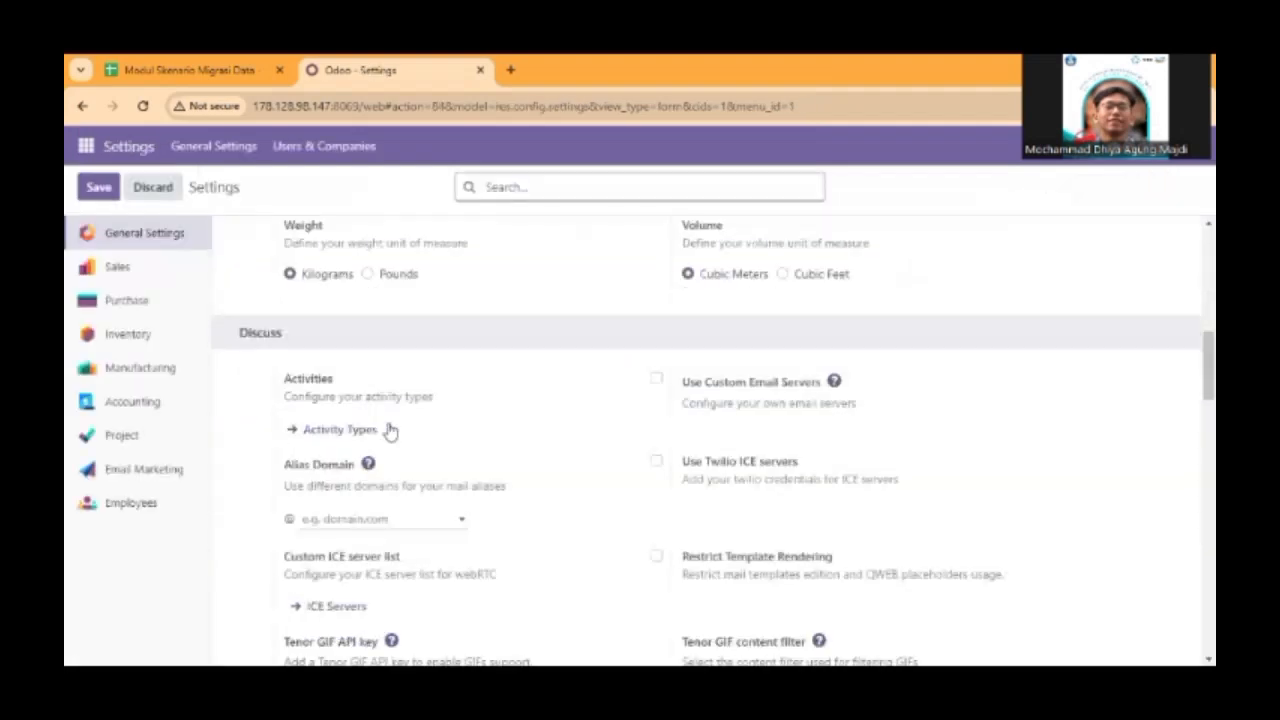
scroll(390, 430, down, 10)
click(371, 382)
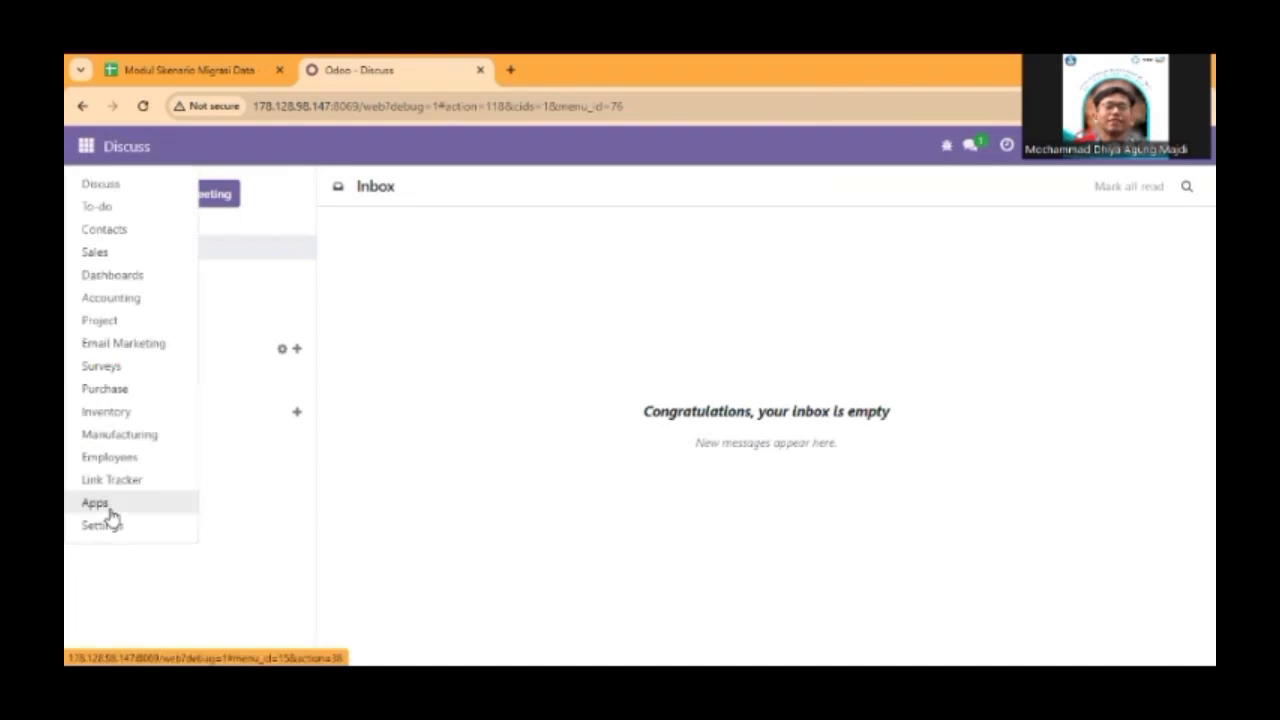
Open the Administrator user and enable Manage Multiple Stock Locations and Manage Multiple Units of Measure in its technical rights.
click(103, 526)
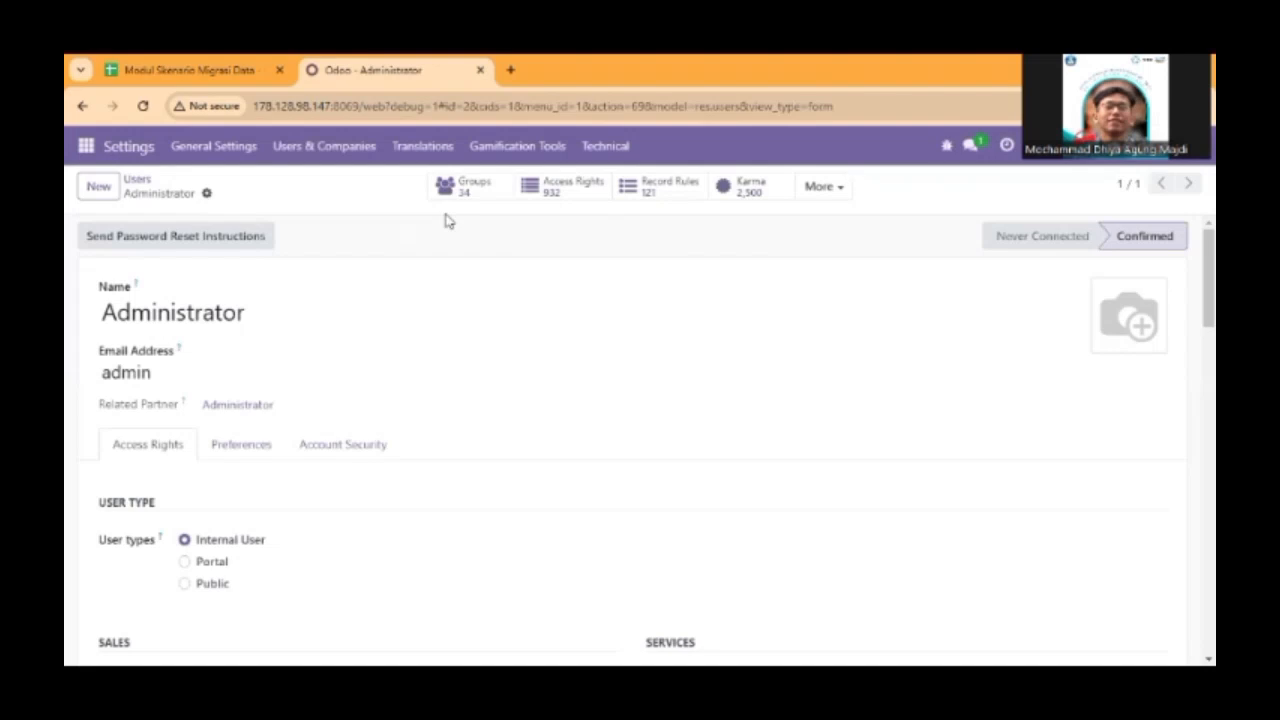
scroll(332, 447, down, 8)
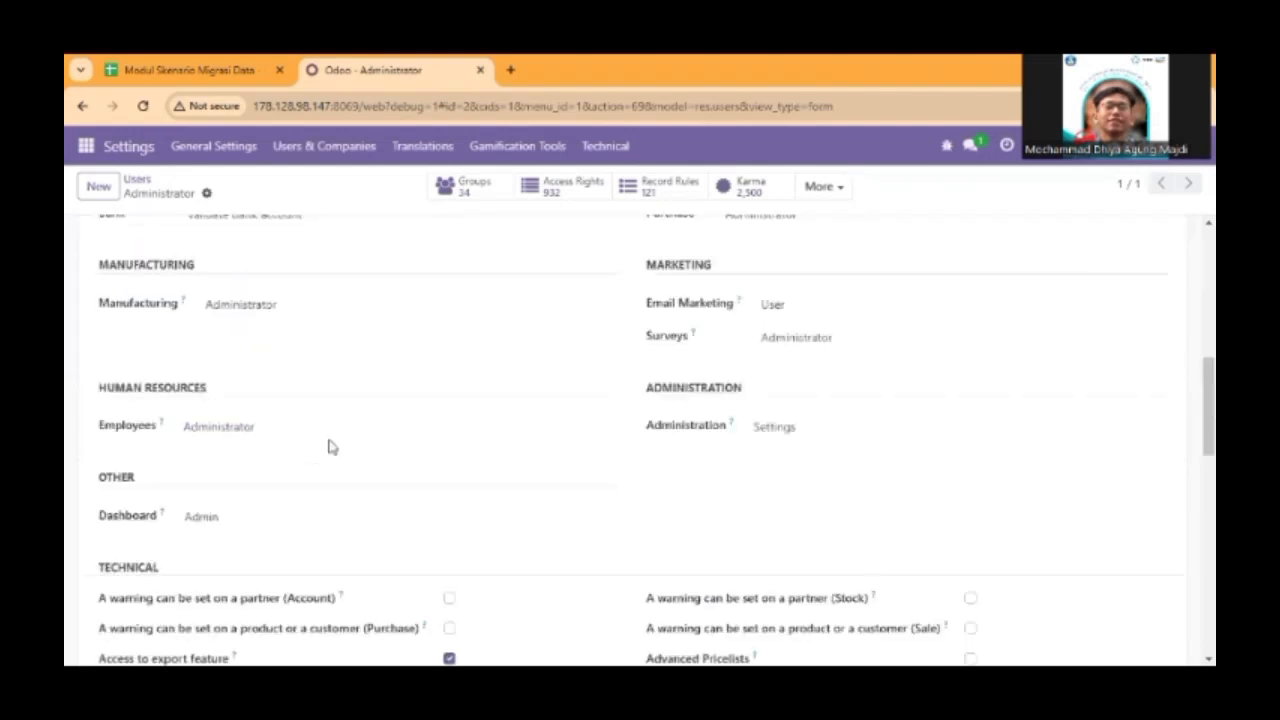
scroll(368, 436, down, 5)
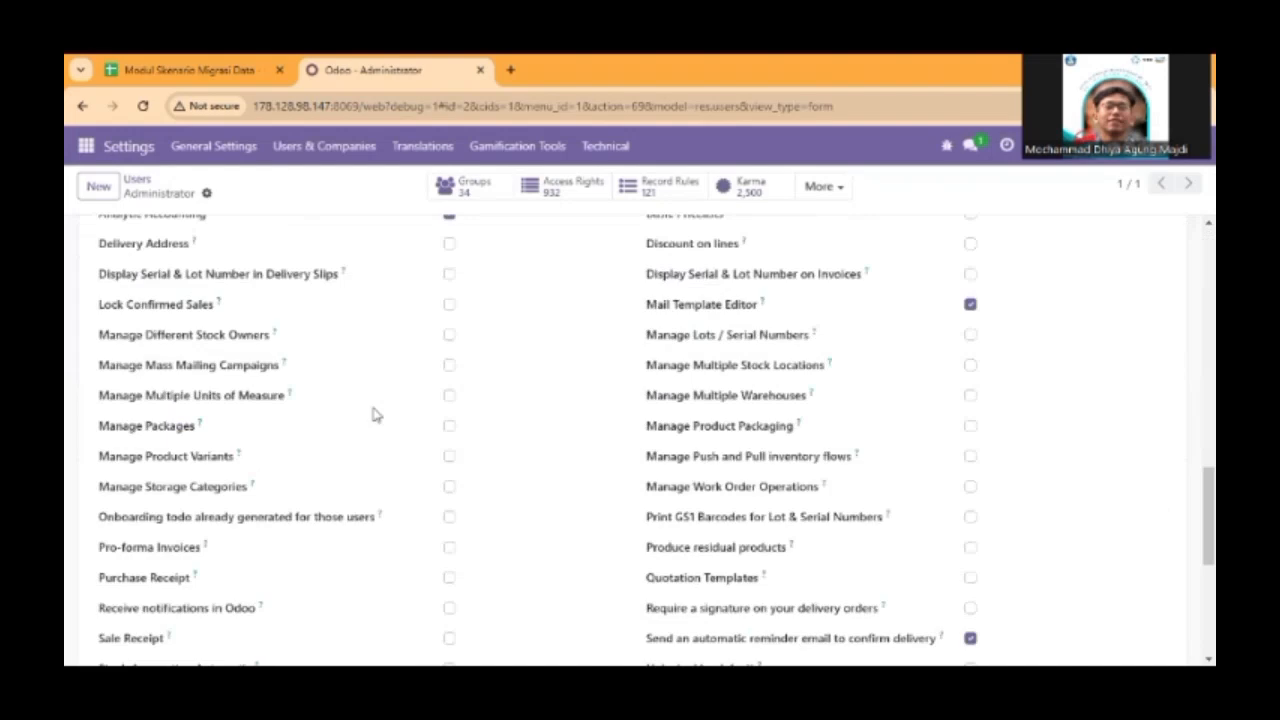
scroll(366, 410, down, 1)
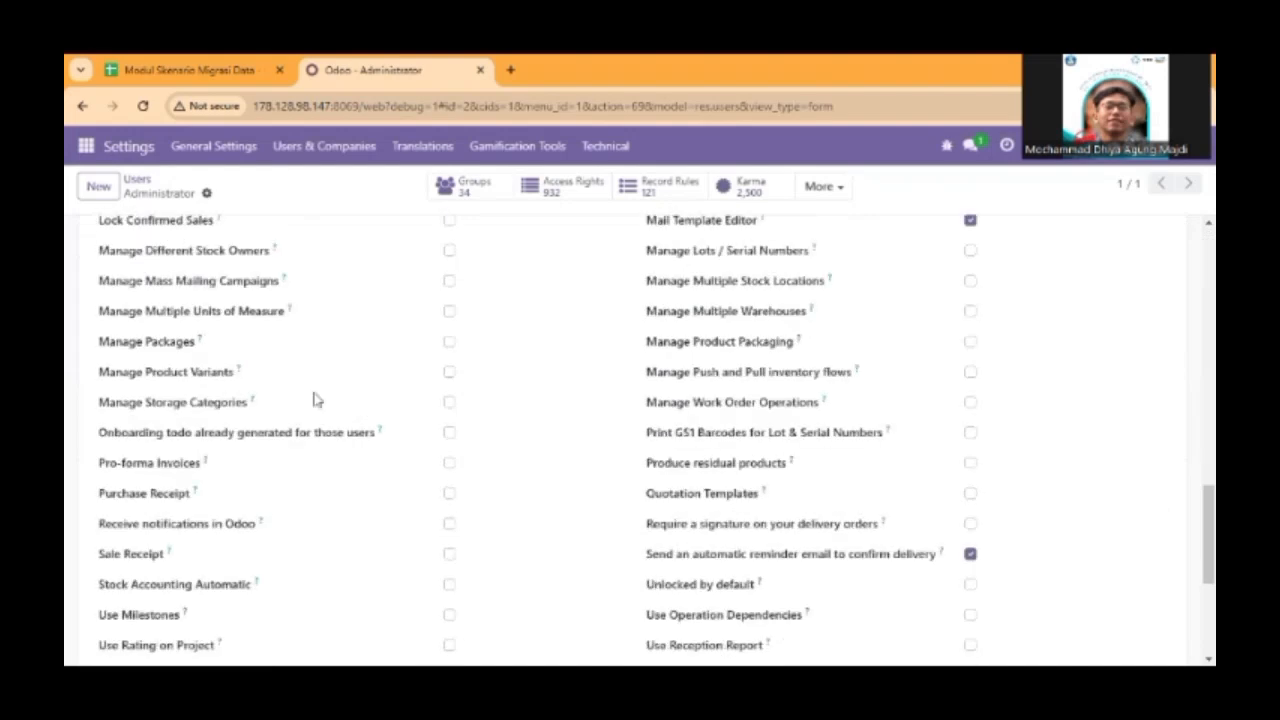
scroll(313, 399, down, 1)
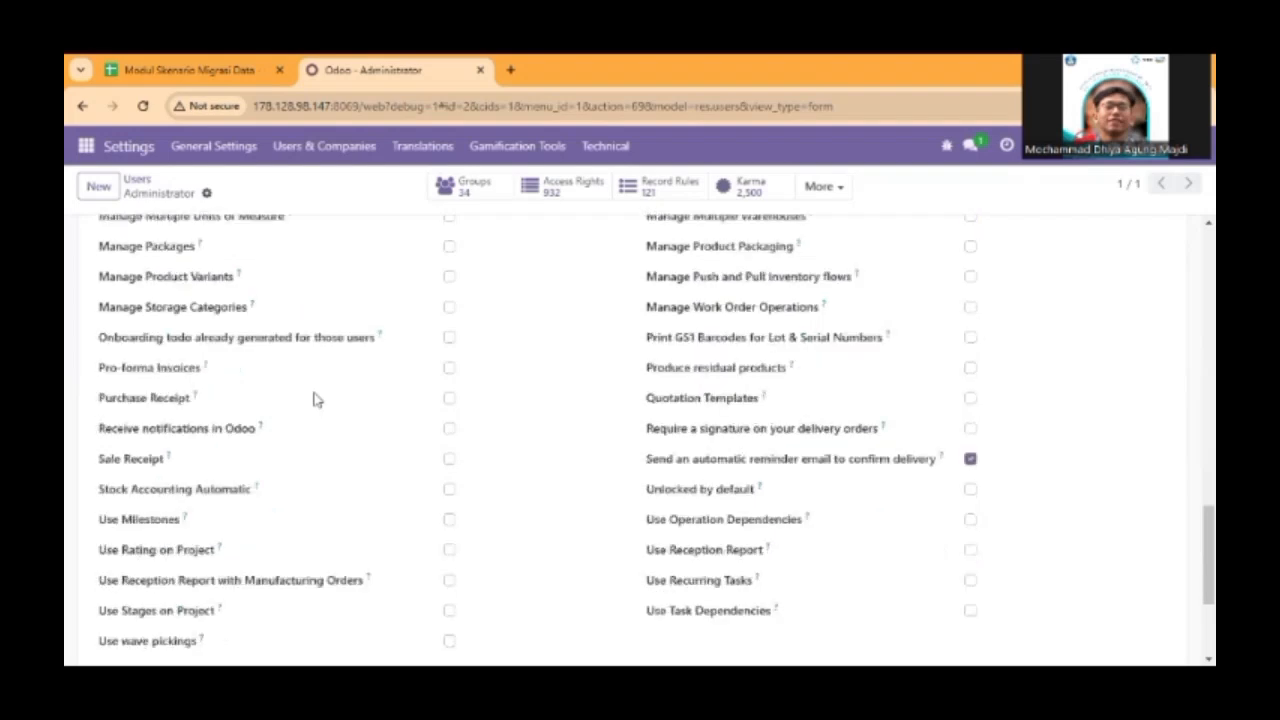
scroll(313, 399, down, 2)
scroll(313, 399, up, 3)
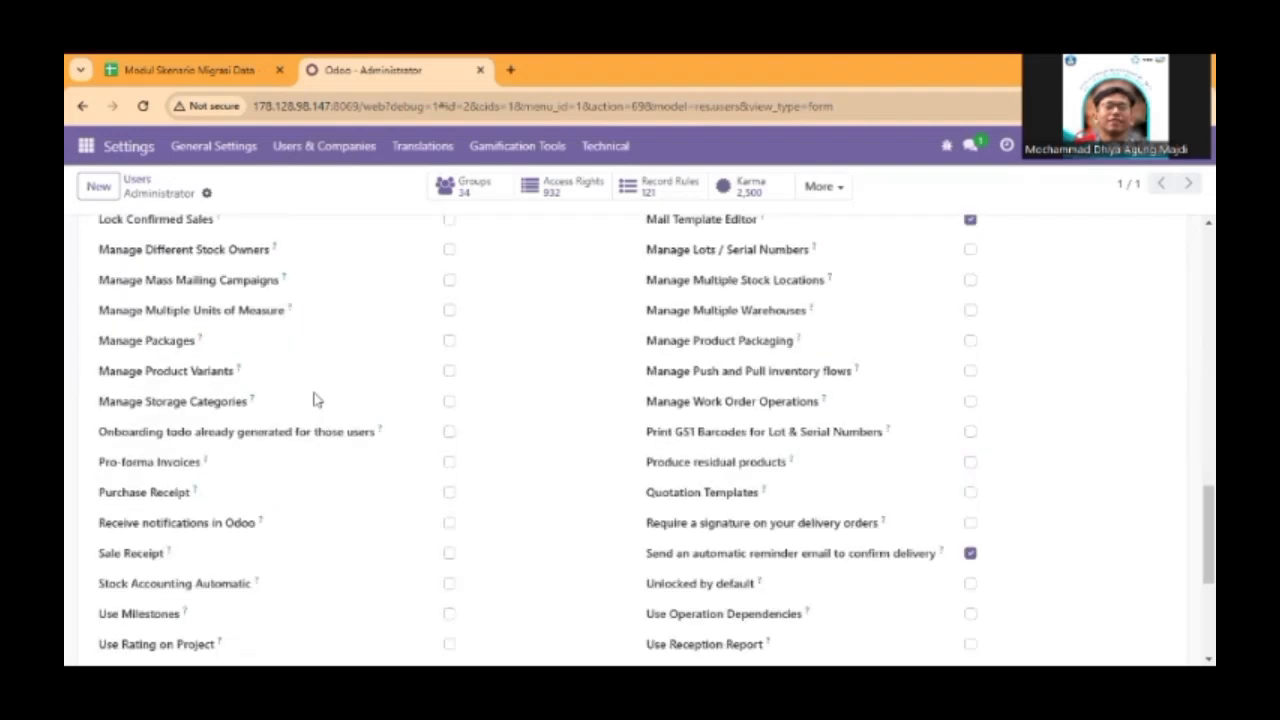
scroll(313, 399, up, 1)
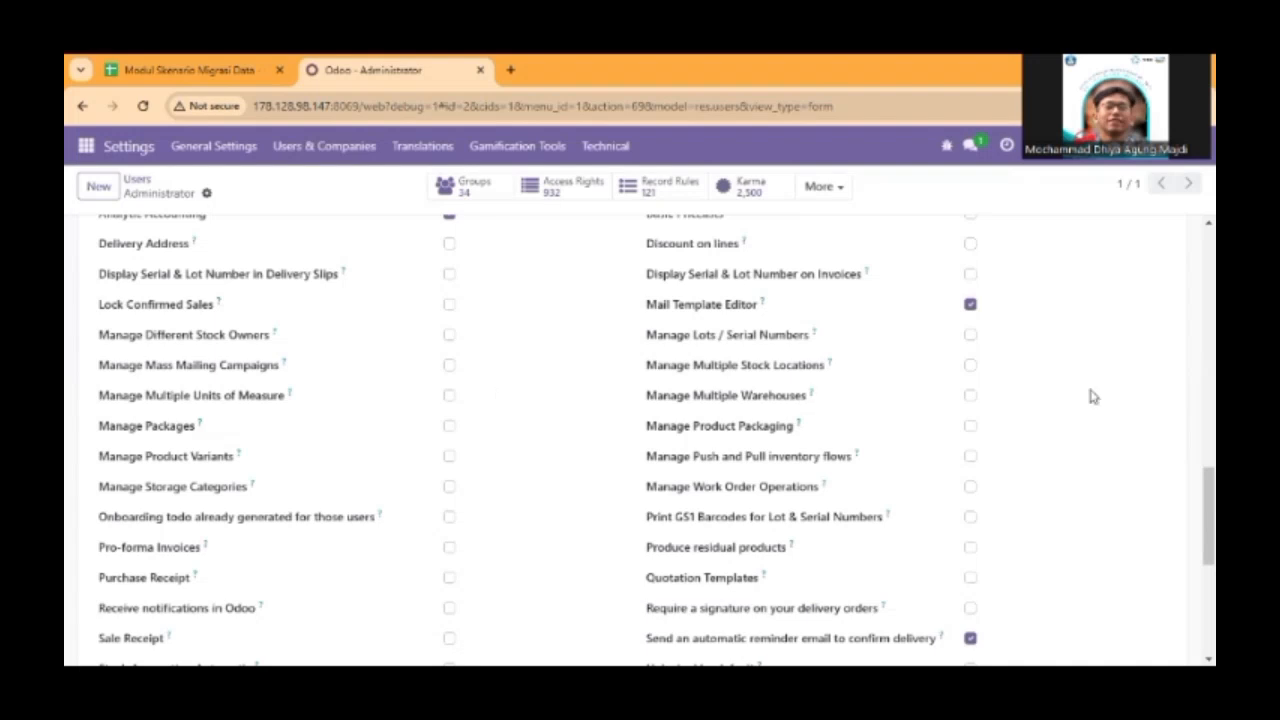
click(972, 368)
click(502, 404)
scroll(490, 431, down, 3)
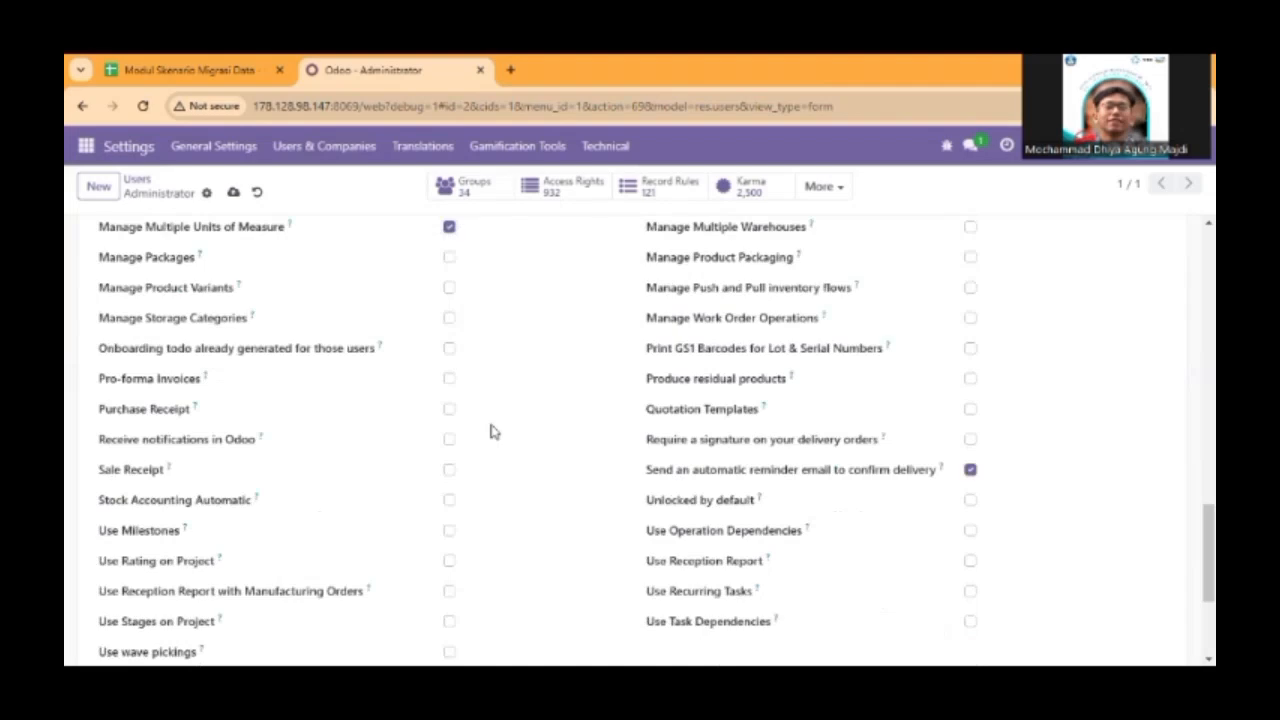
Search the Administrator user's access rights for "multi" and examine the matching options down to the extra rights.
scroll(490, 431, up, 2)
scroll(490, 431, up, 3)
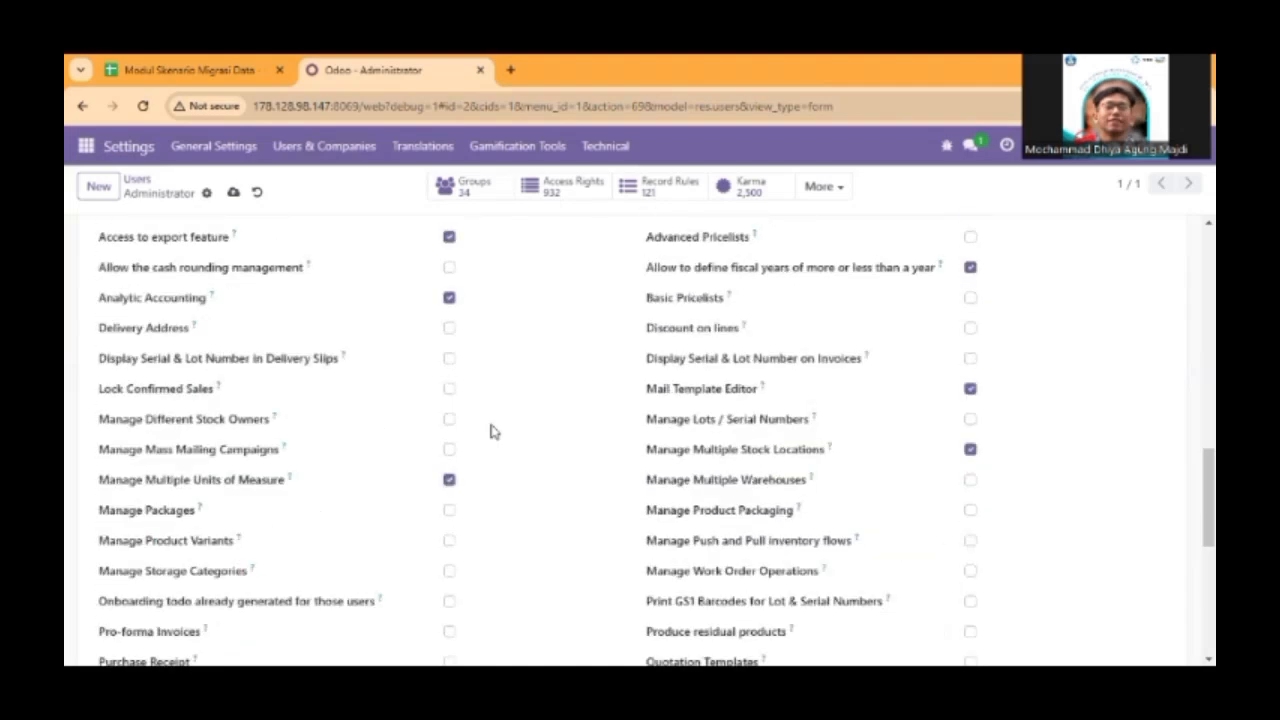
key(ctrl+f)
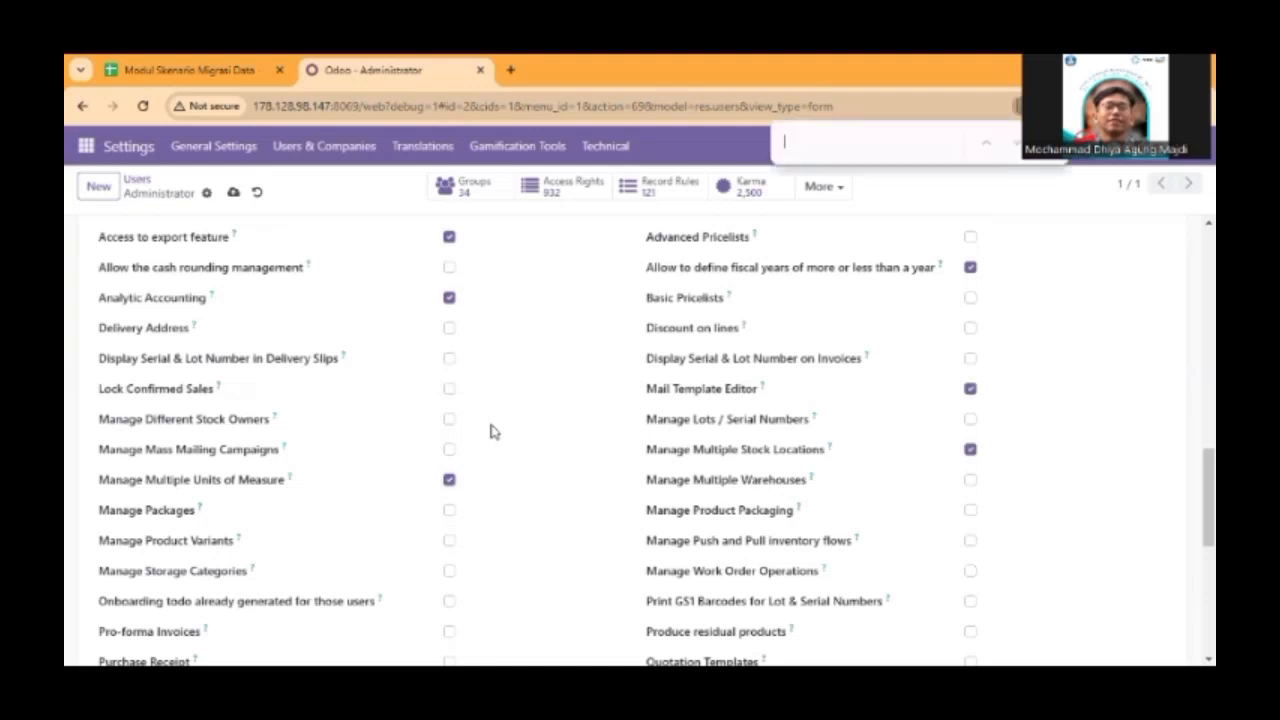
text(multi)
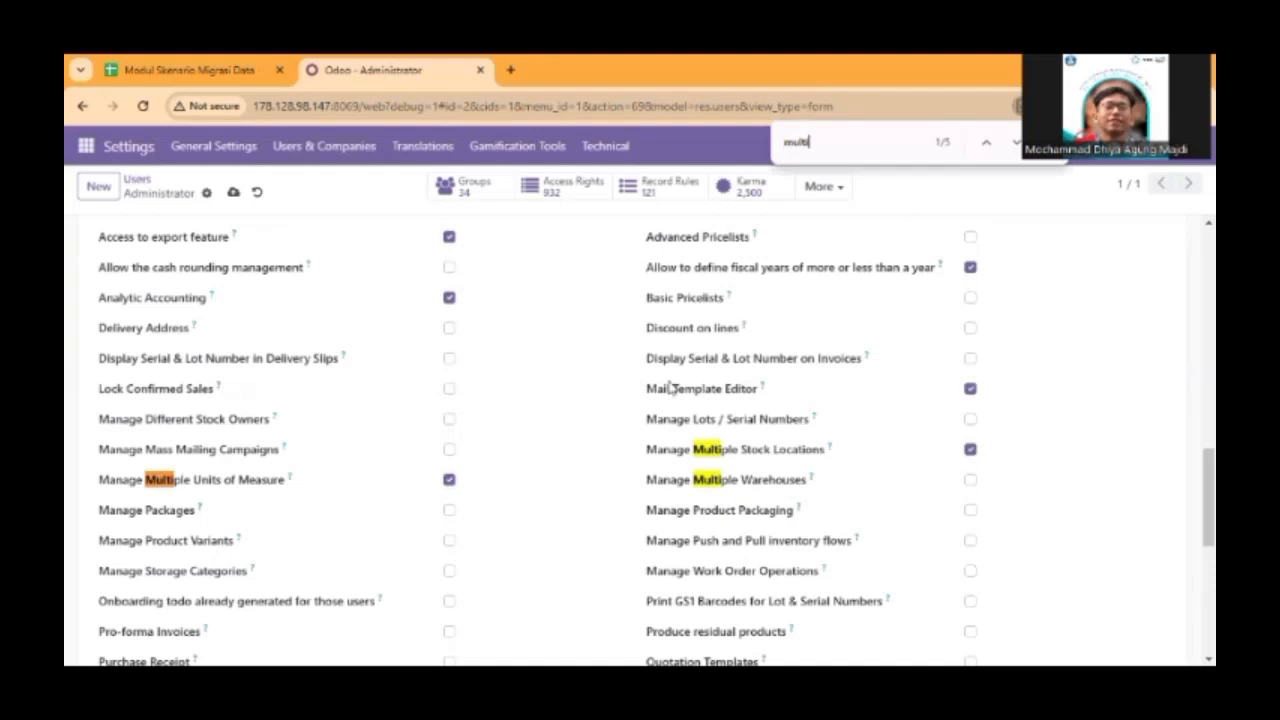
scroll(675, 385, down, 3)
scroll(675, 385, down, 3)
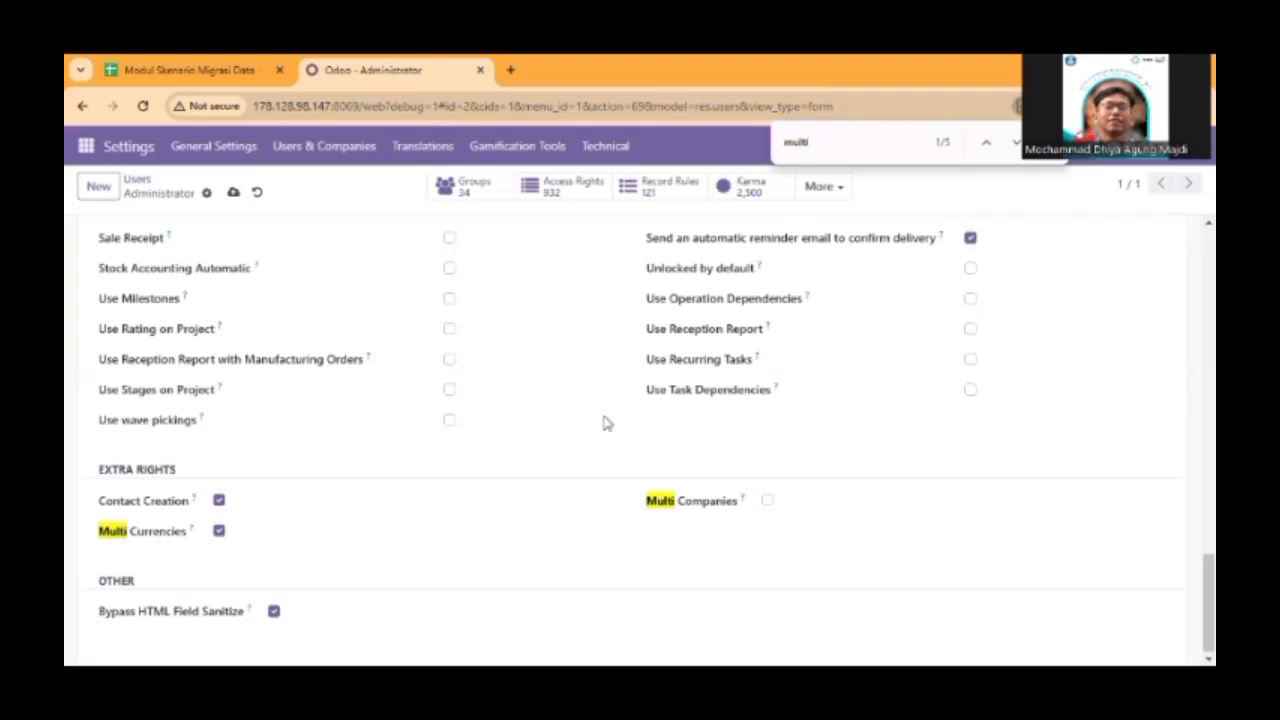
key(Escape)
Switch Manage Multiple Units of Measure off and back on for the Administrator user.
scroll(588, 438, up, 2)
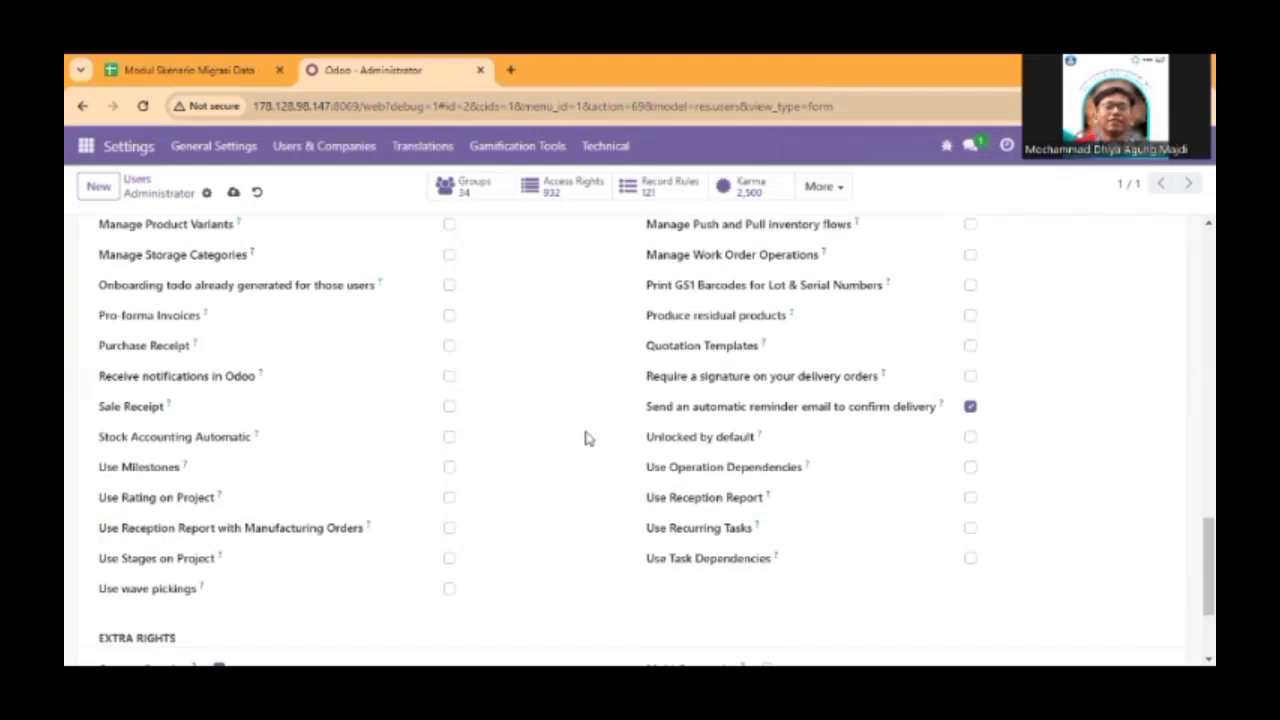
scroll(272, 428, up, 3)
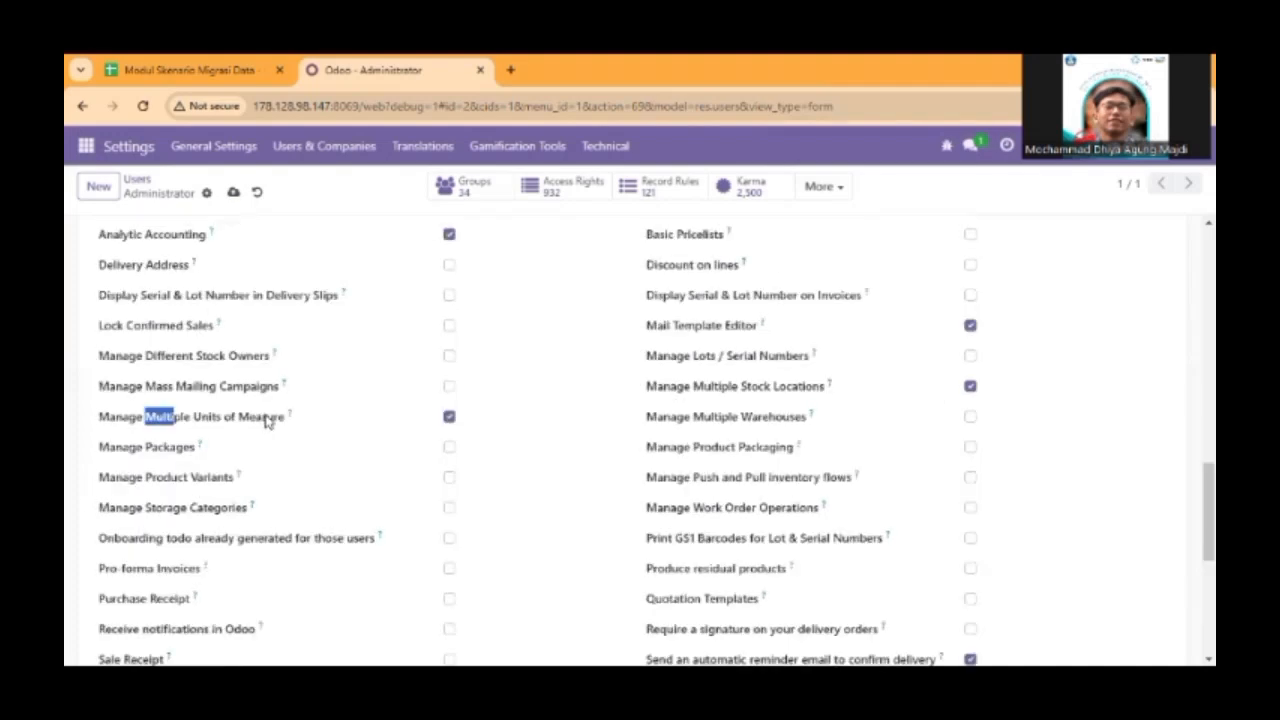
click(450, 418)
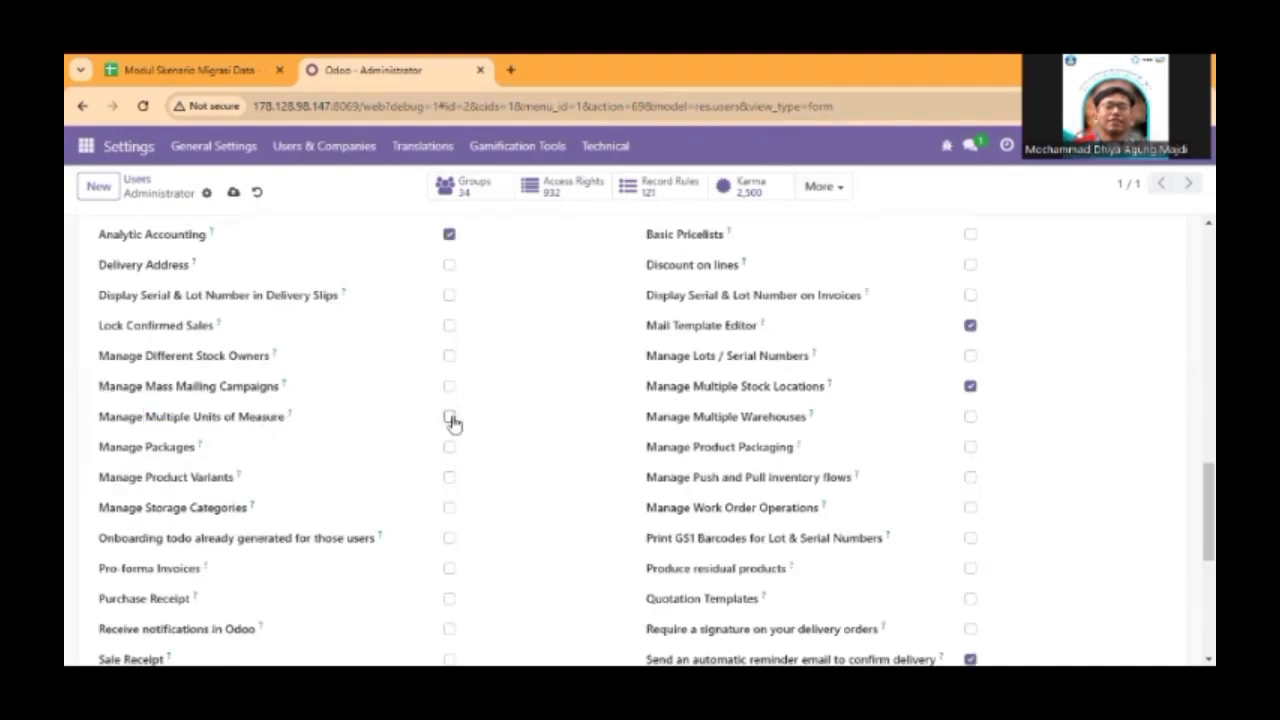
click(450, 418)
Check the extra rights at the end of the form and save the Administrator user's changes.
scroll(475, 545, down, 2)
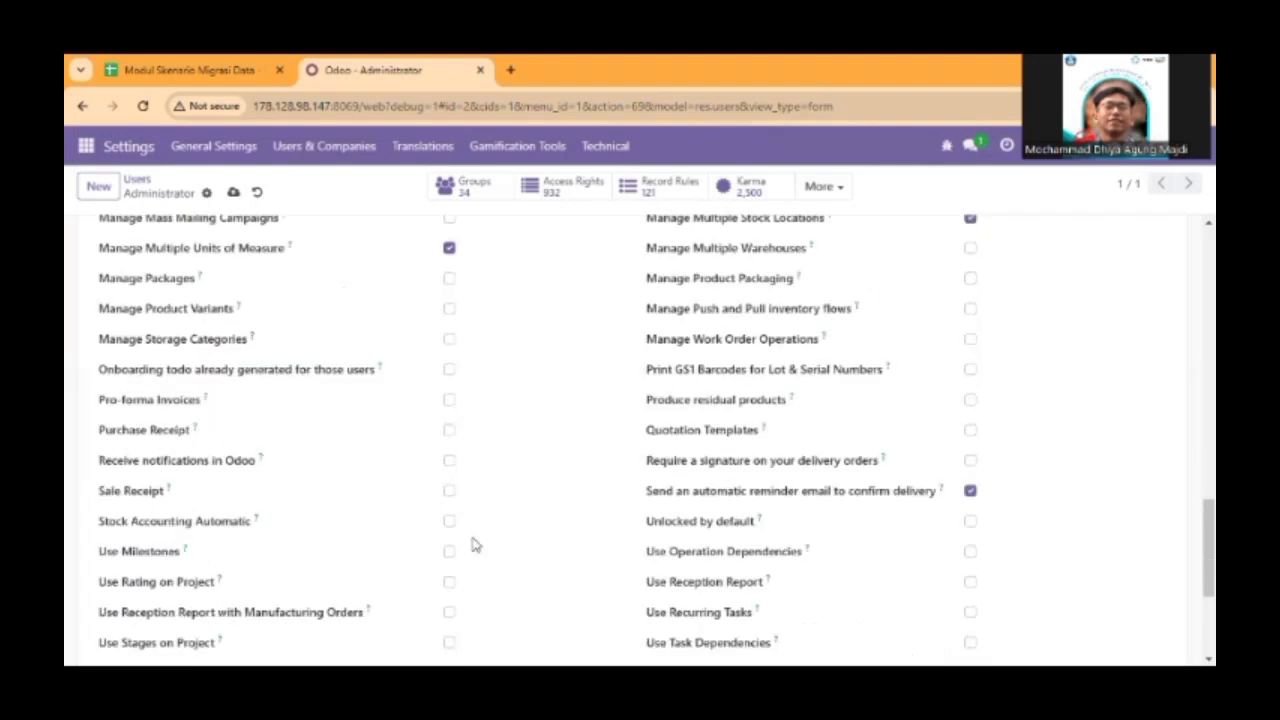
scroll(475, 545, down, 3)
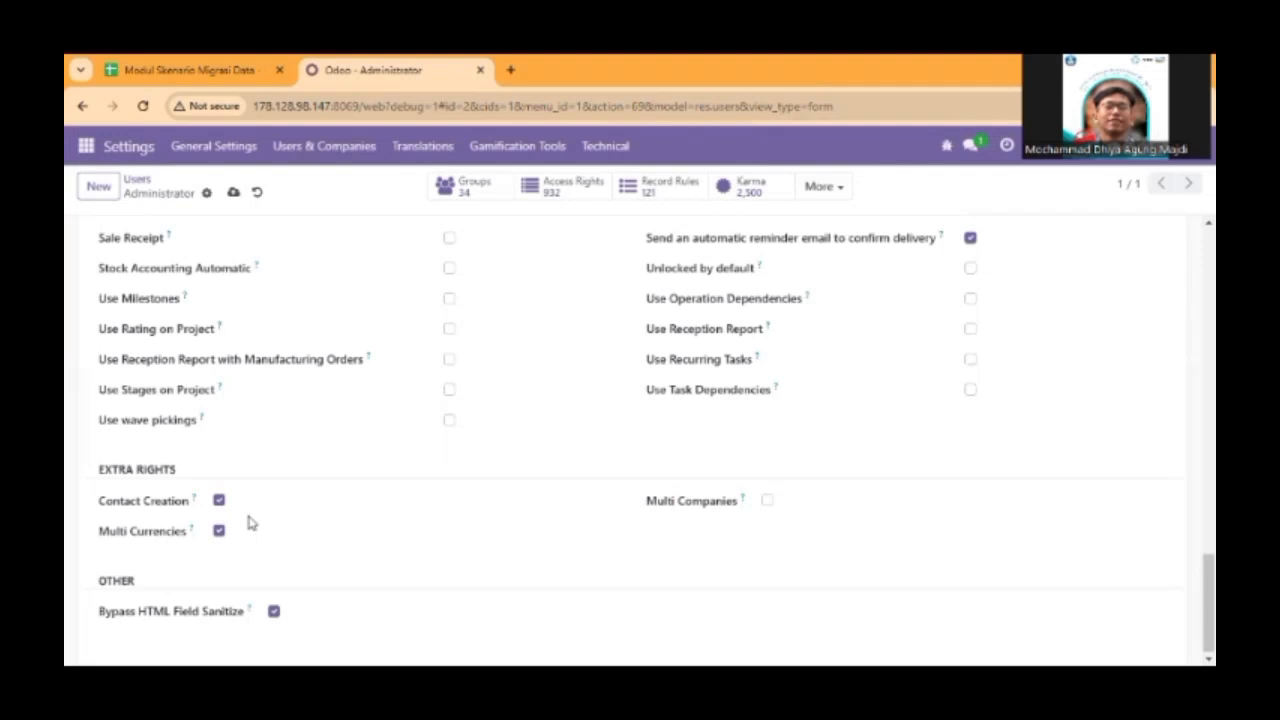
scroll(280, 477, up, 1)
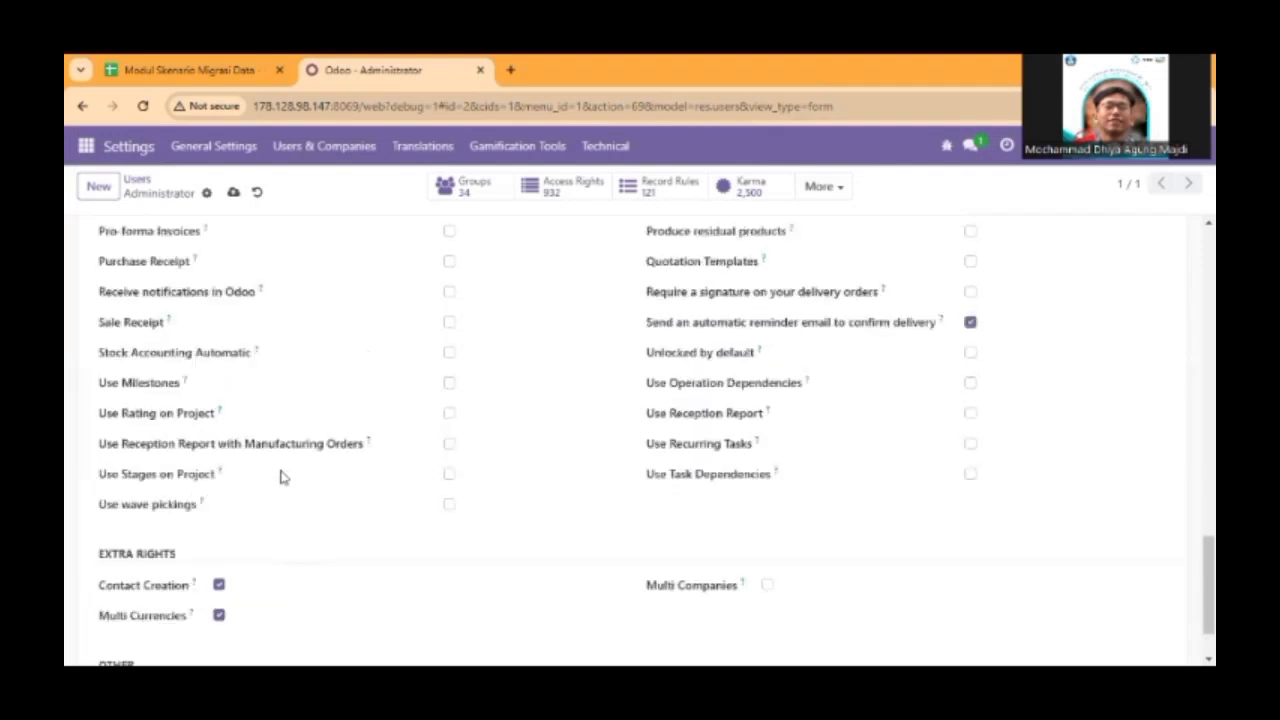
scroll(188, 228, up, 8)
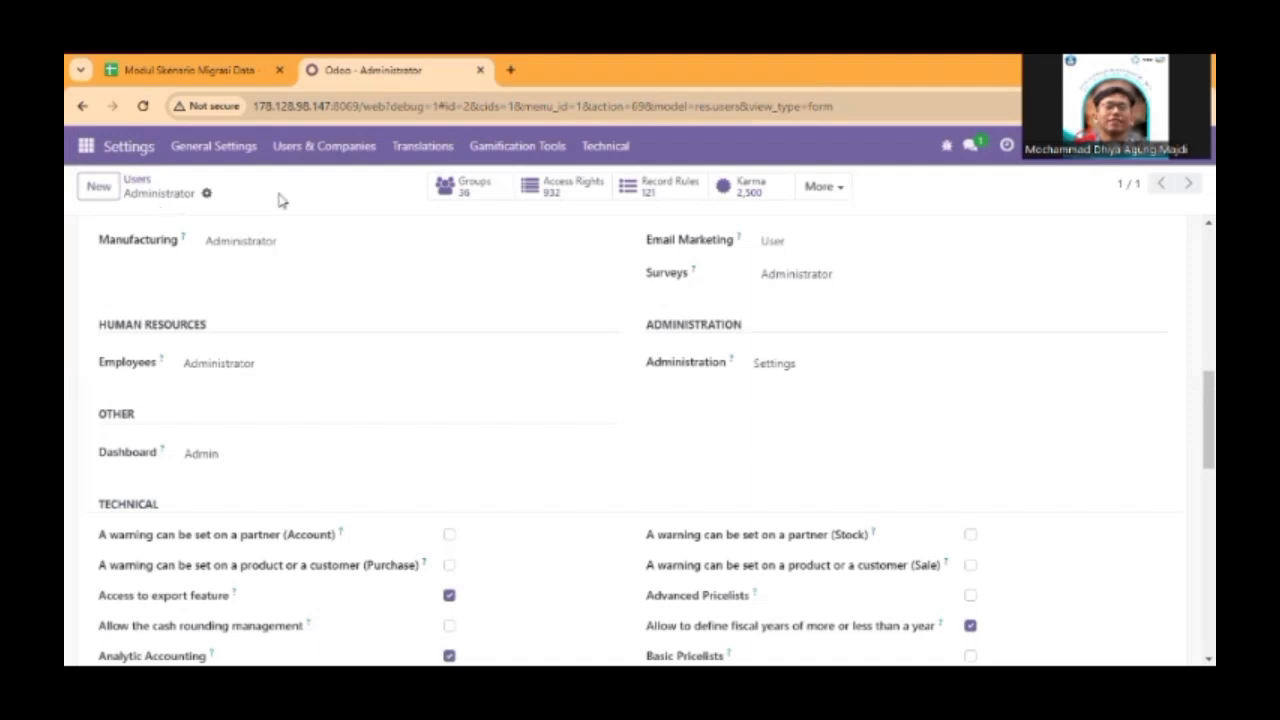
Open the list of languages and examine the format settings of English (US).
click(420, 146)
click(449, 191)
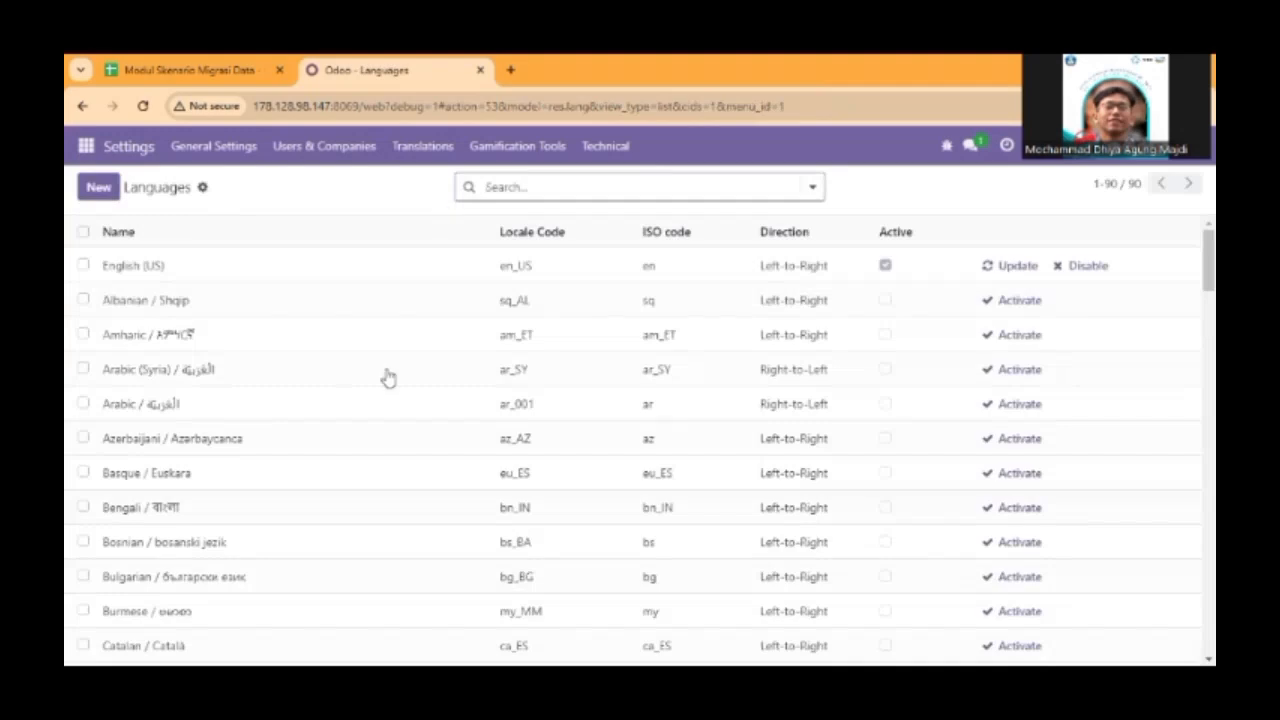
scroll(236, 376, down, 4)
scroll(236, 377, down, 2)
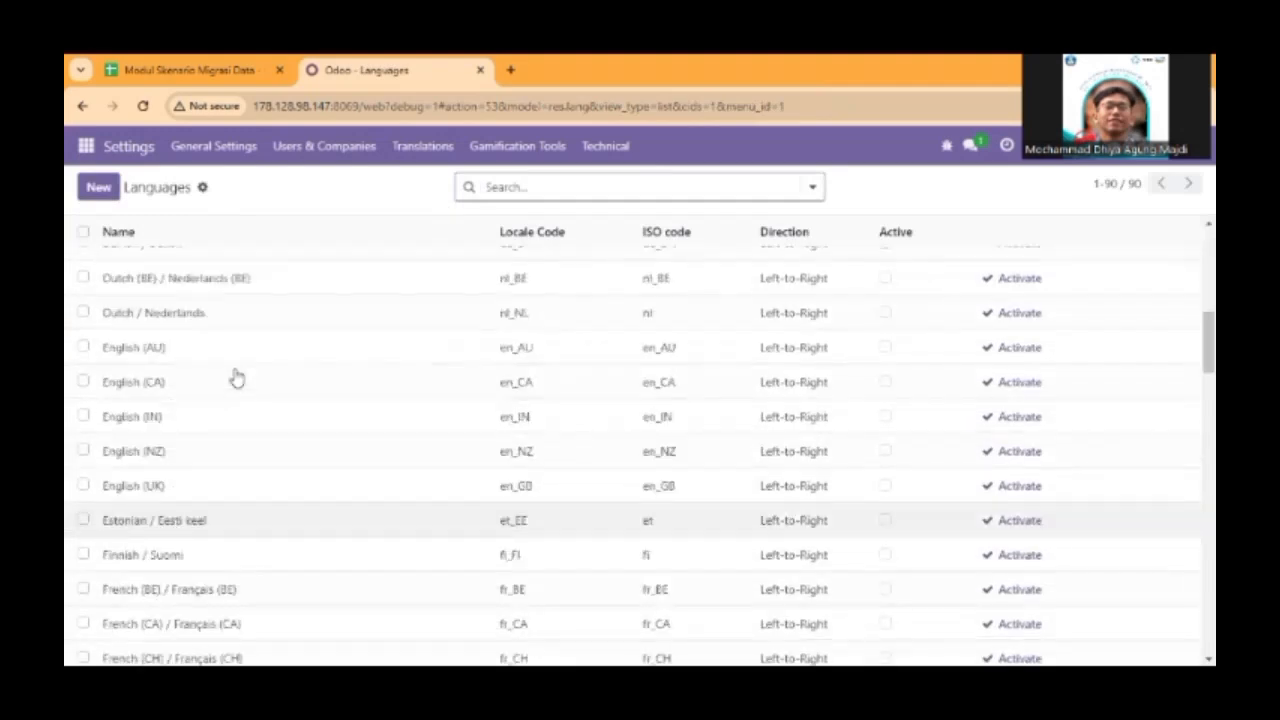
scroll(236, 377, up, 6)
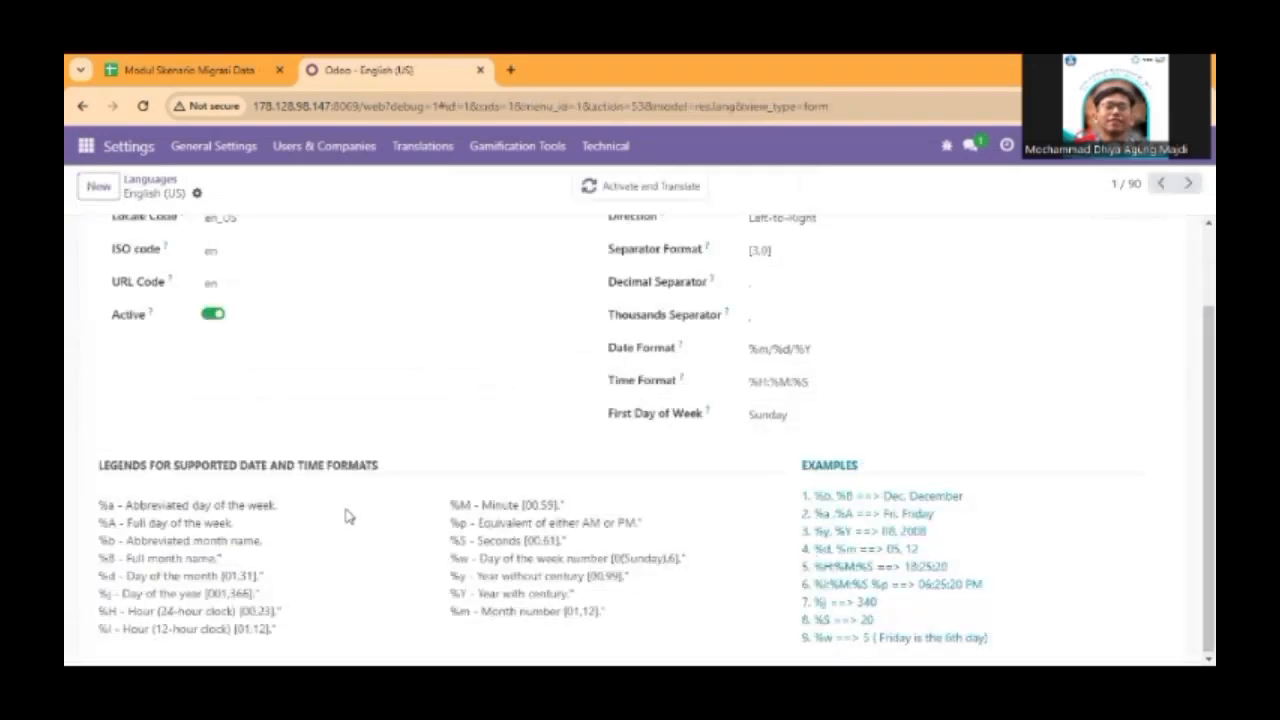
scroll(348, 516, up, 1)
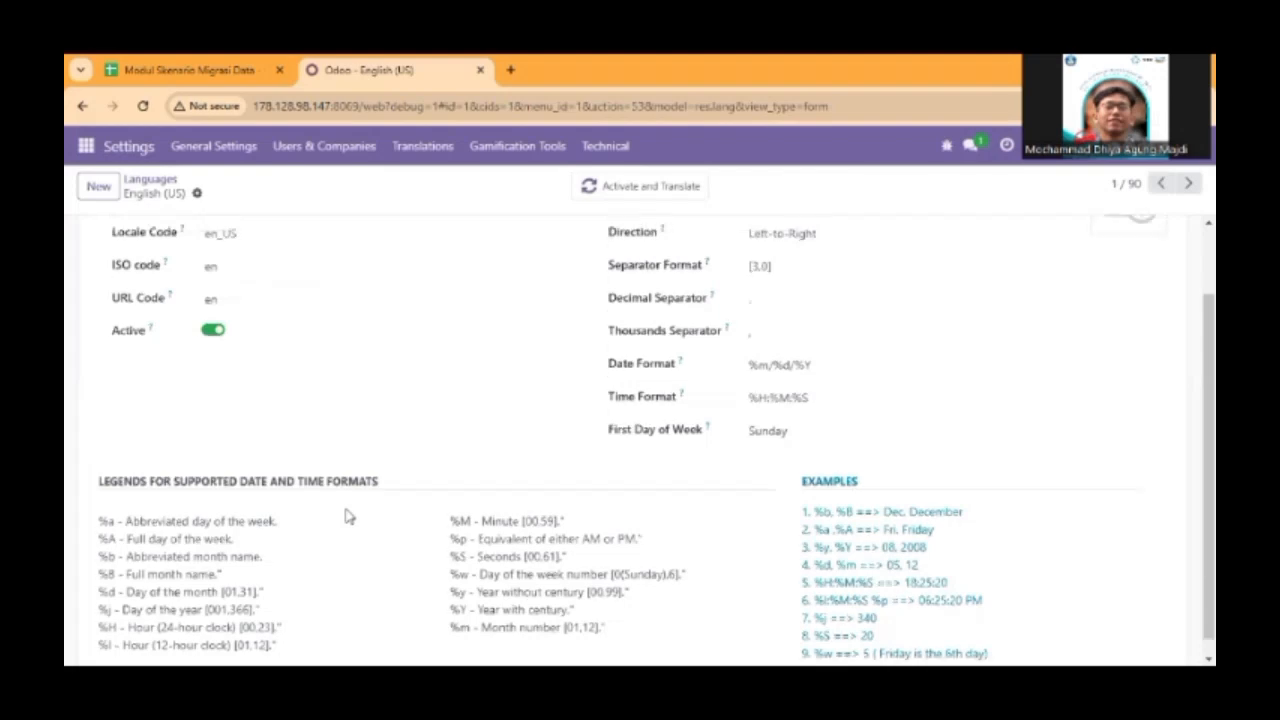
scroll(348, 516, up, 2)
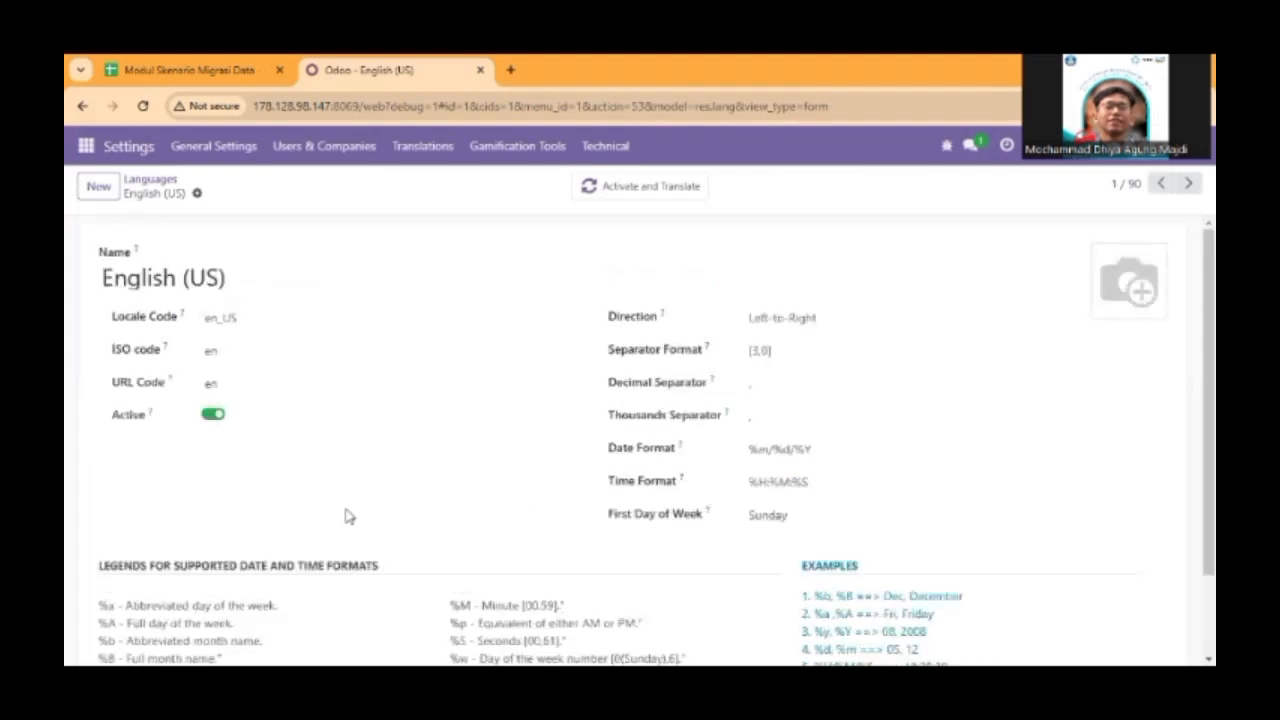
Set the separator format of English (US) to [3,0,3] and save the language.
click(769, 355)
text(,)
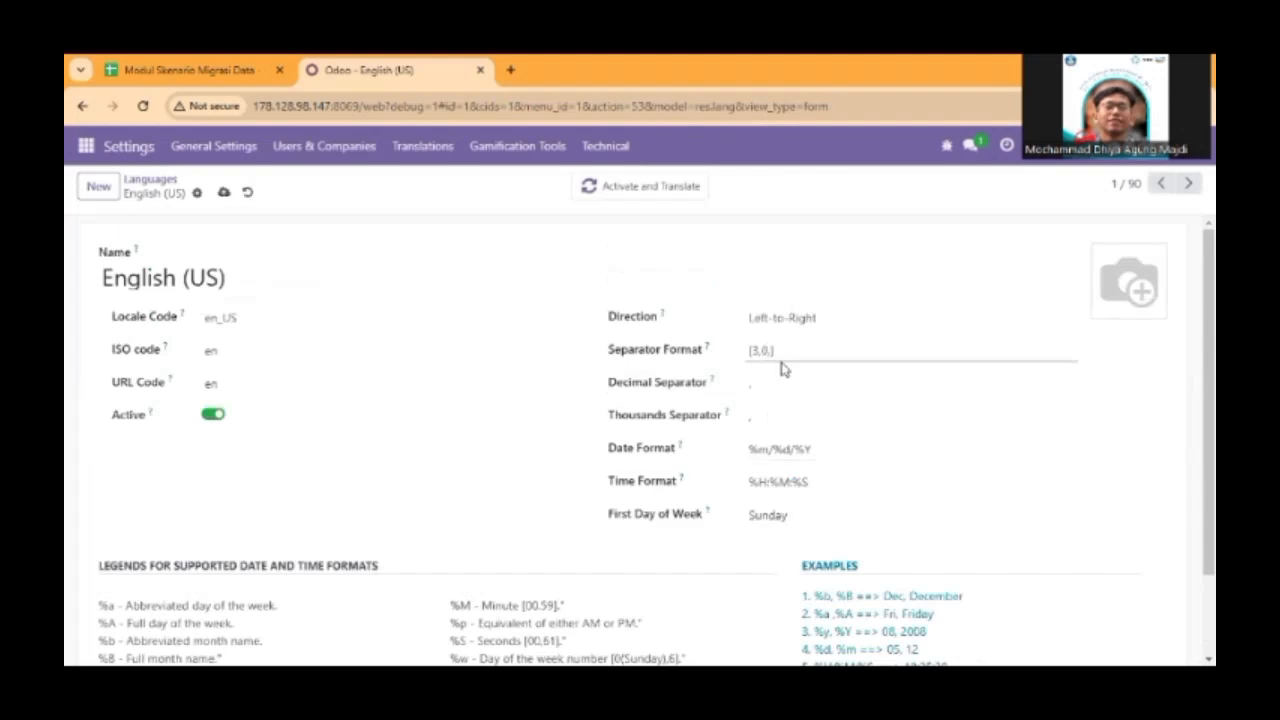
text(3)
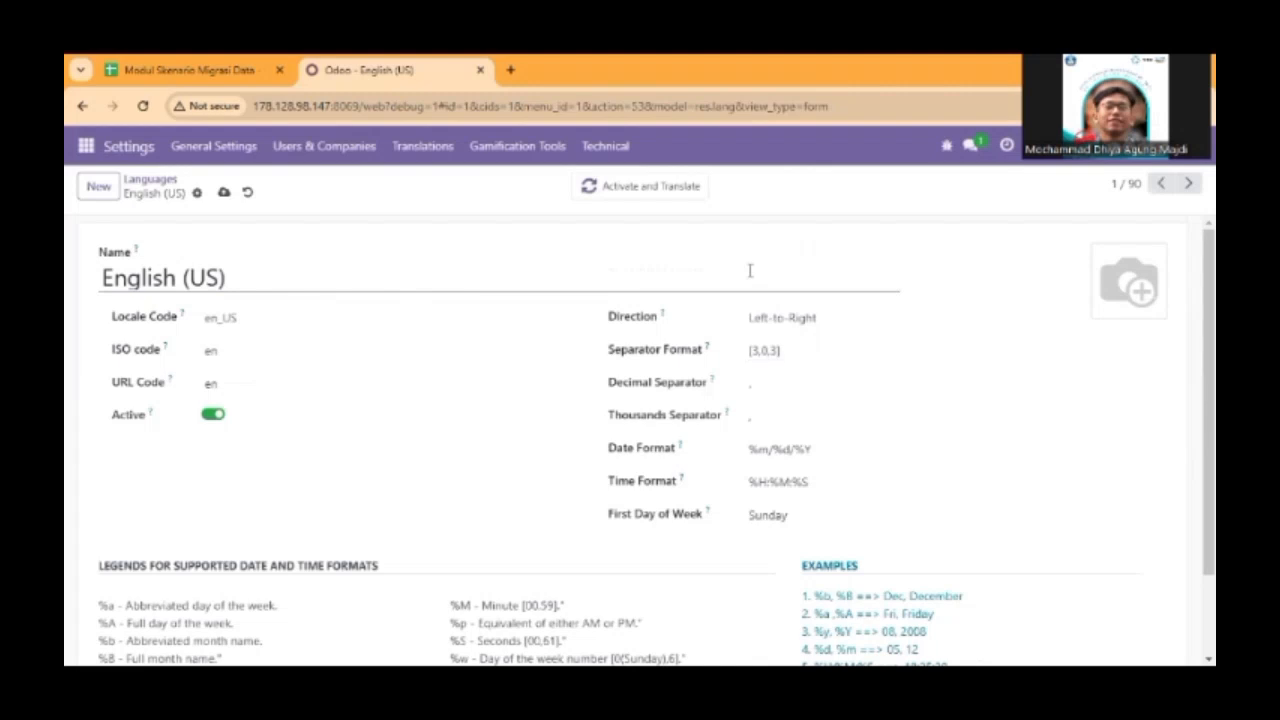
mouse_move(707, 349)
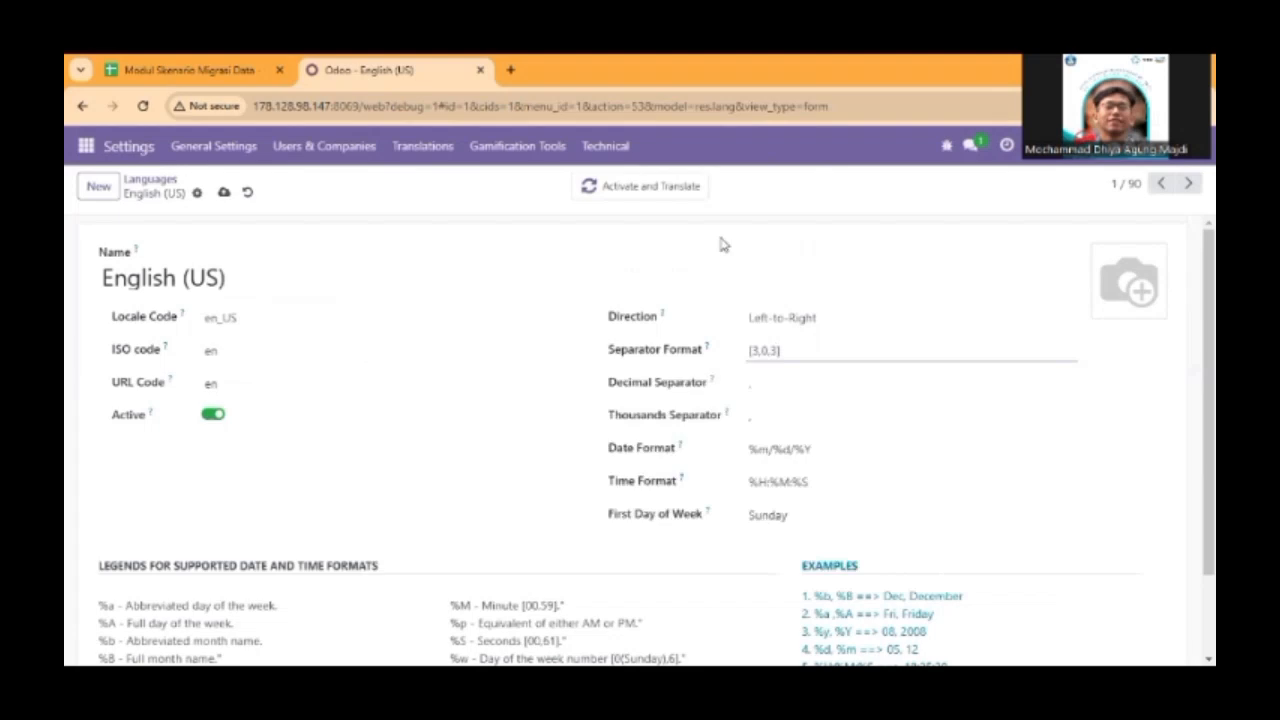
scroll(541, 493, down, 1)
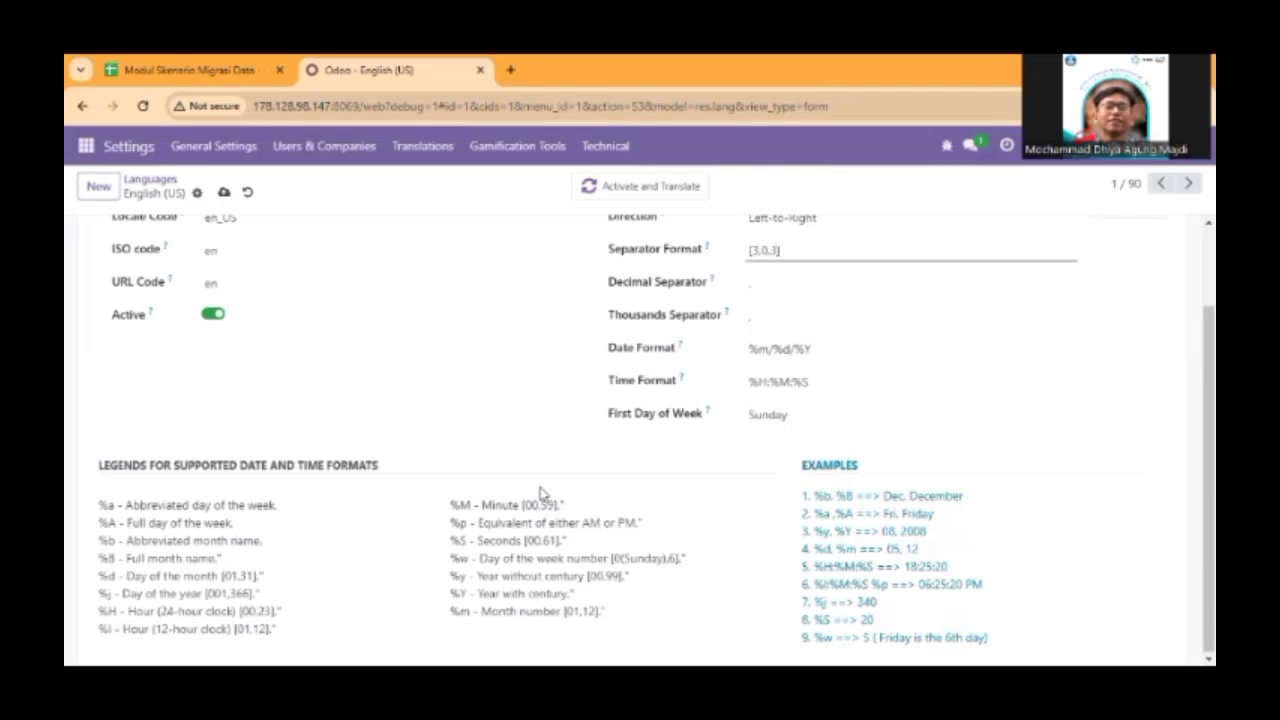
click(224, 192)
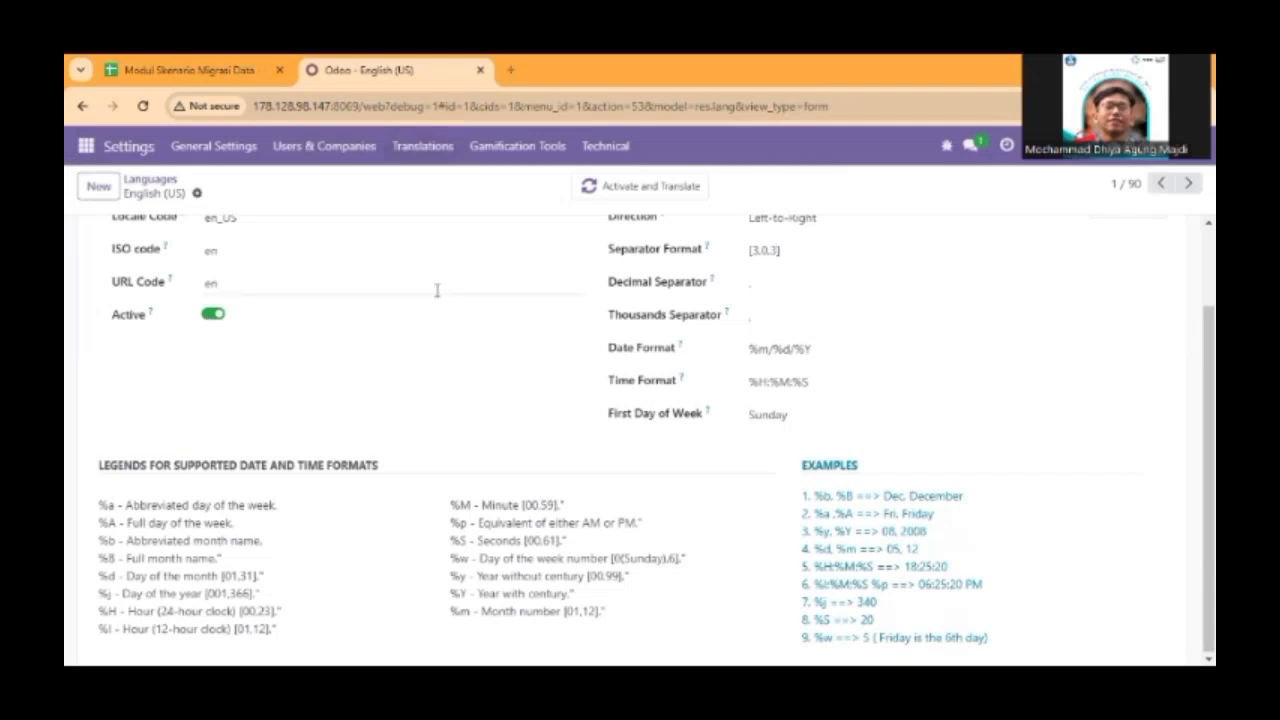
Open the My Company record from the list of companies.
click(129, 152)
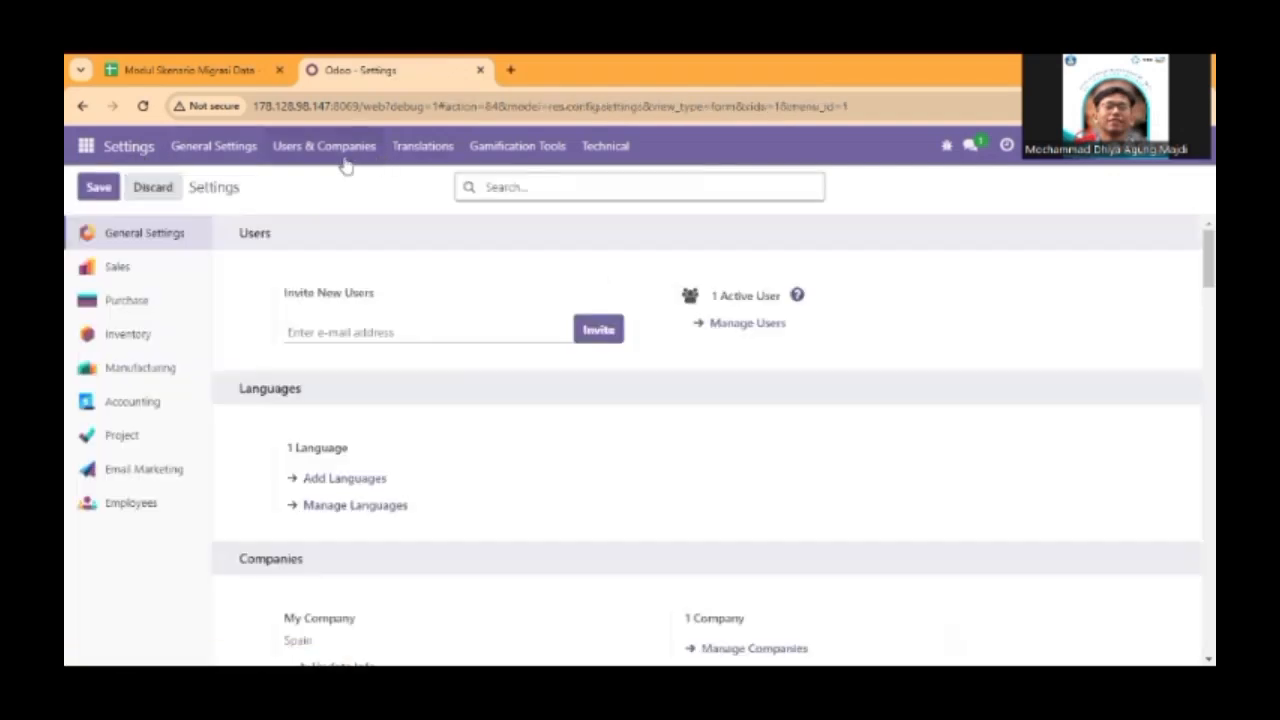
click(343, 160)
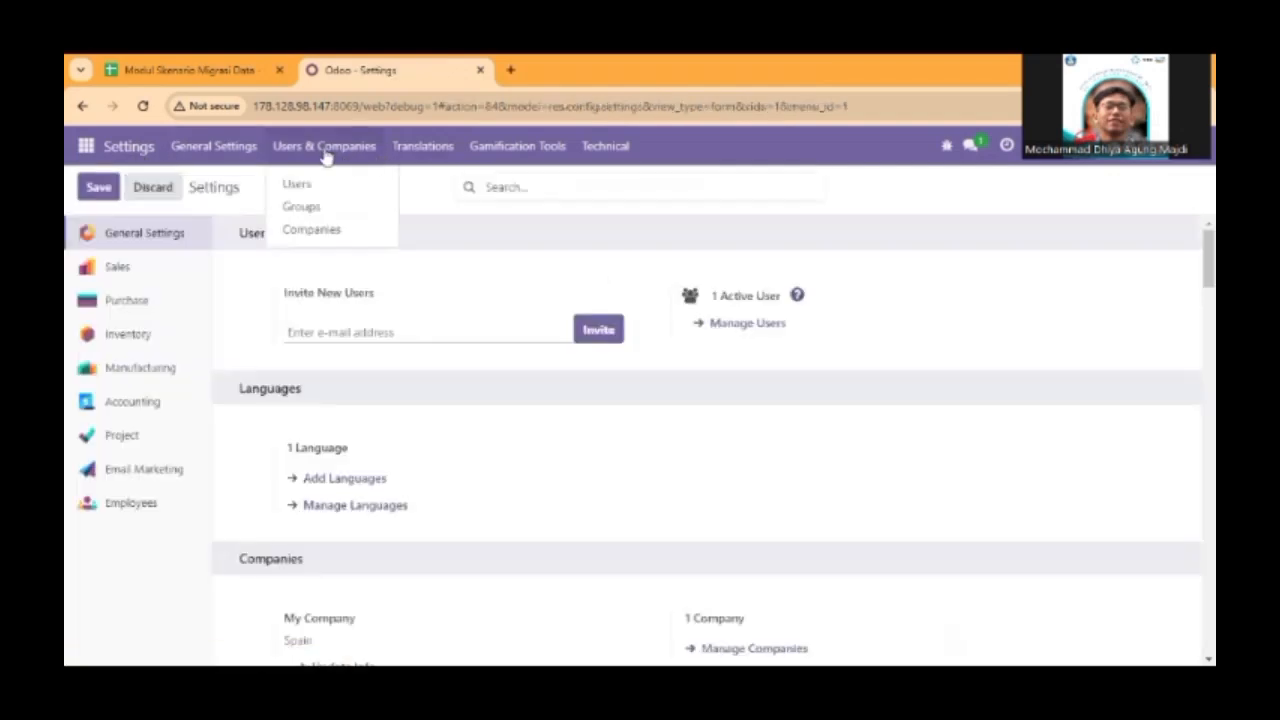
click(334, 231)
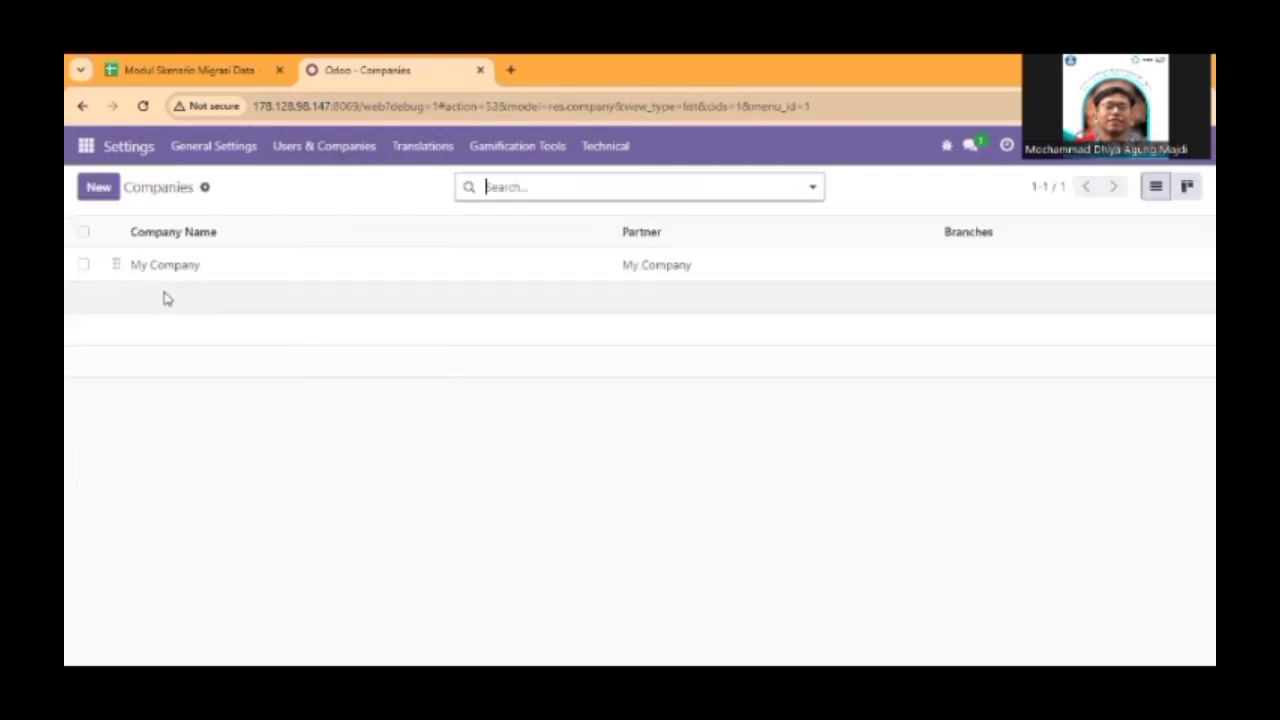
click(180, 265)
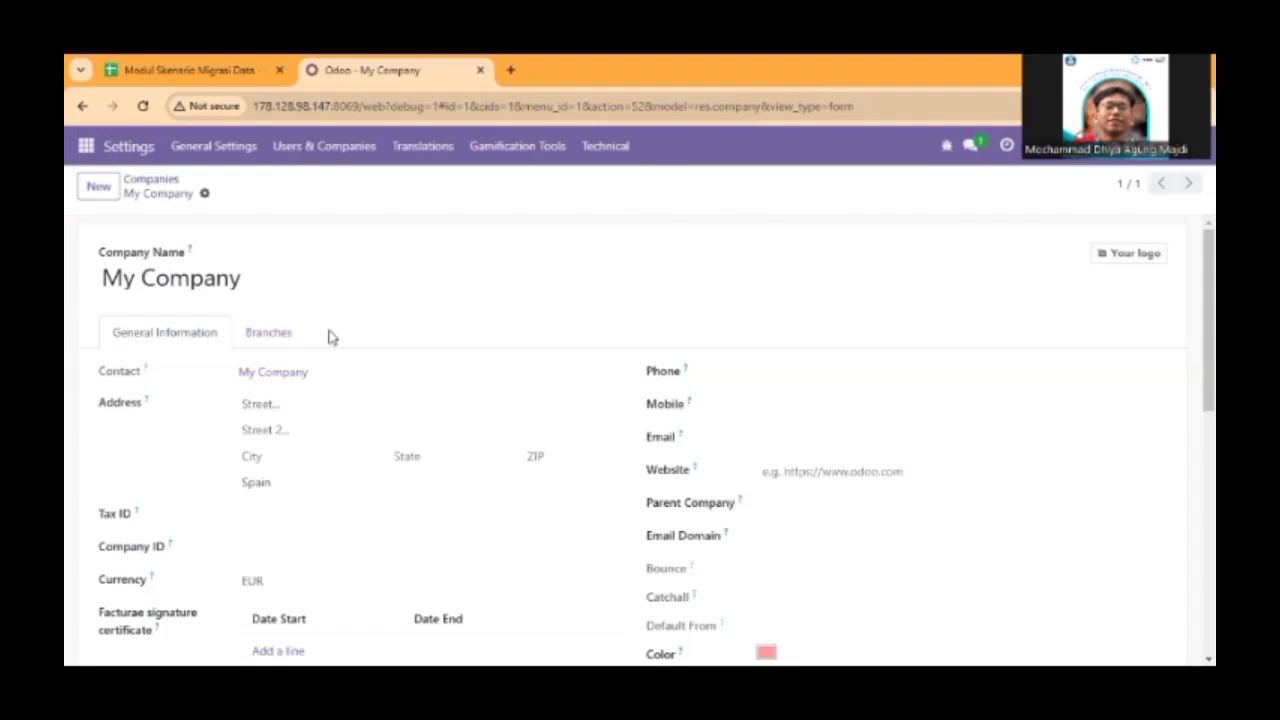
Rename the company to Ford España S.L. with the name copied from the Bahan IT sheet, and save it.
click(222, 62)
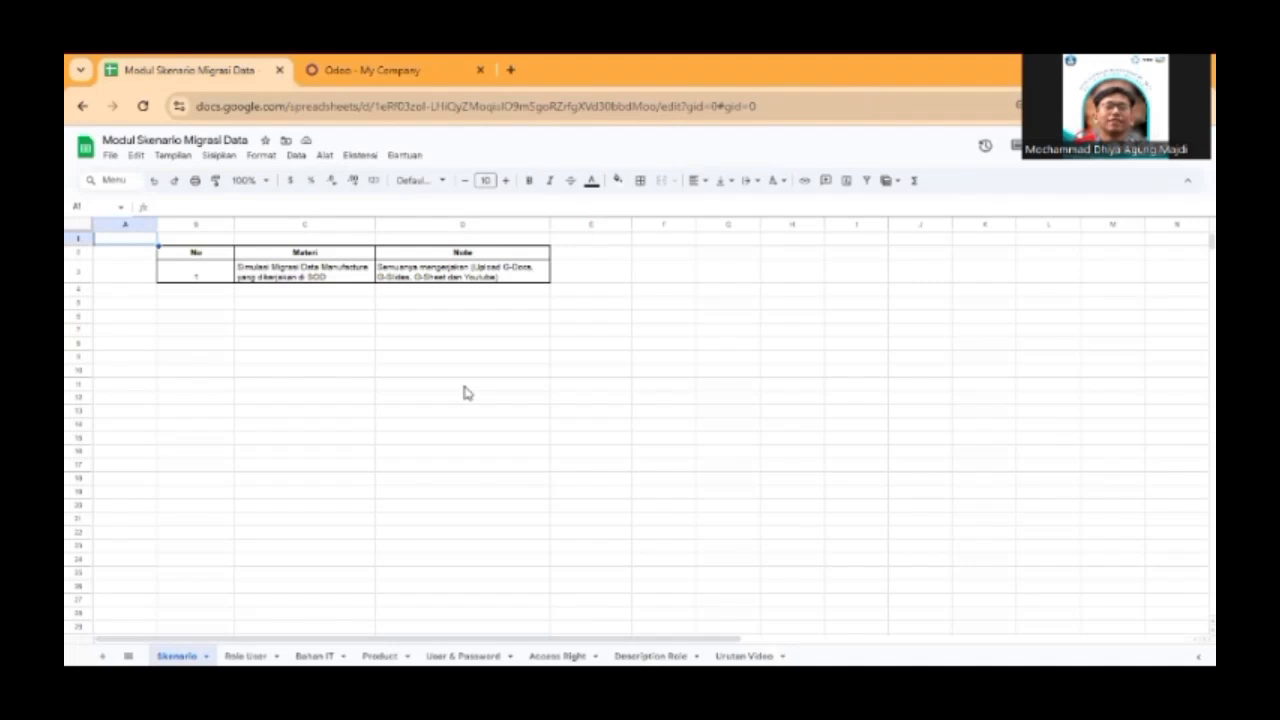
click(314, 656)
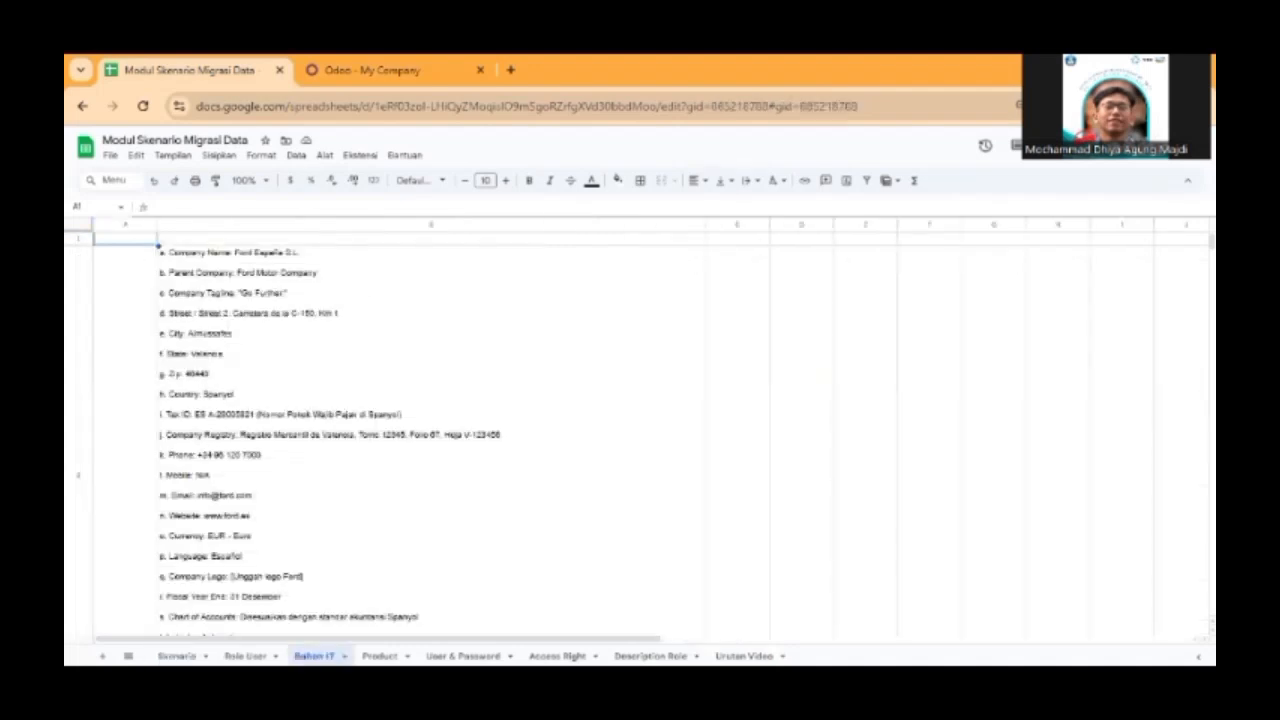
click(242, 248)
drag(232, 238, 297, 239)
key(ctrl+c)
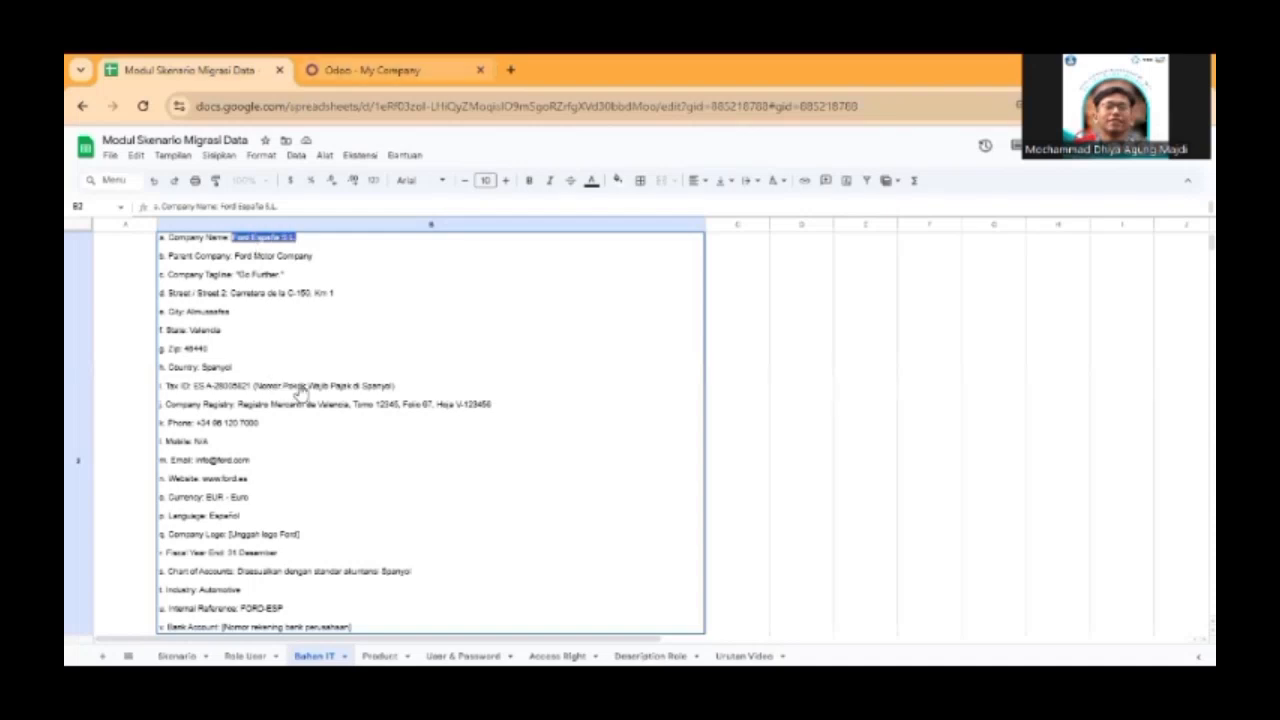
key(ctrl+Tab)
drag(277, 290, 102, 280)
key(ctrl+v)
key(ctrl+s)
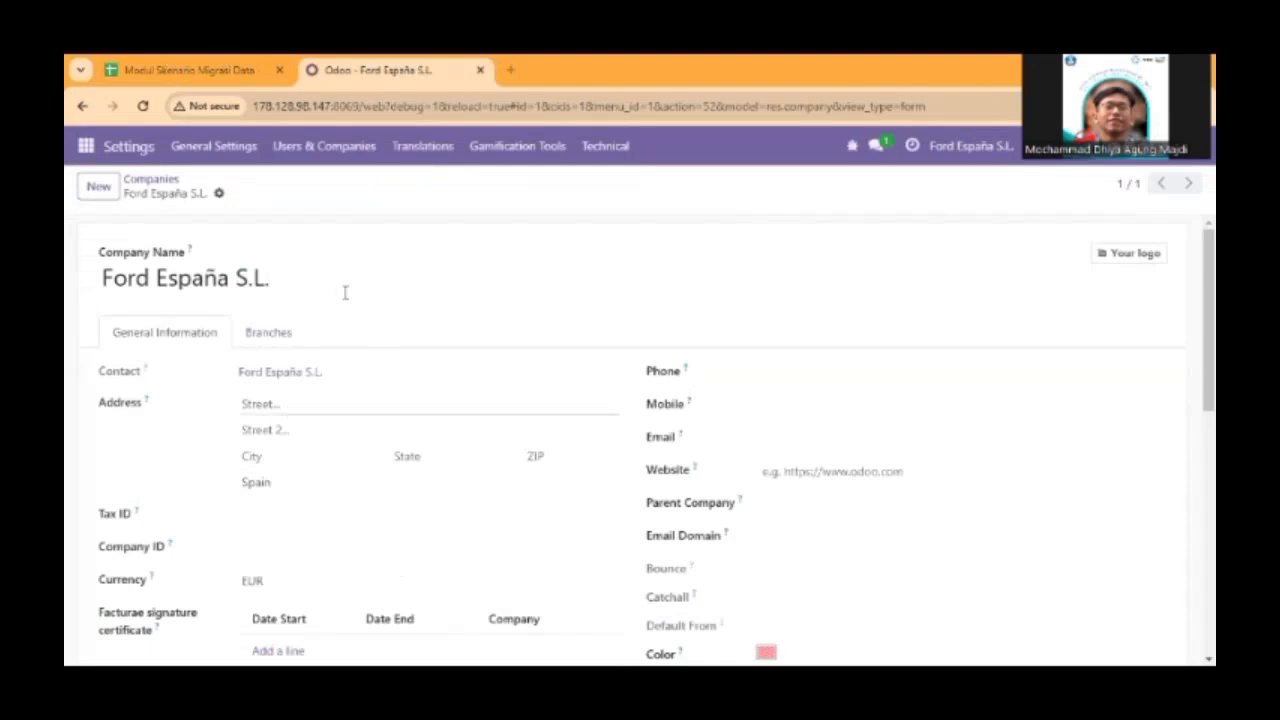
Fill in both street lines and the city of the company address with the values from the Bahan IT sheet.
click(305, 404)
text(Carretera de la C-150, Km 1)
click(190, 70)
drag(186, 311, 231, 311)
click(378, 70)
click(308, 430)
text(Carretera de la C-150, Km 1)
click(190, 70)
key(ctrl+c)
click(378, 70)
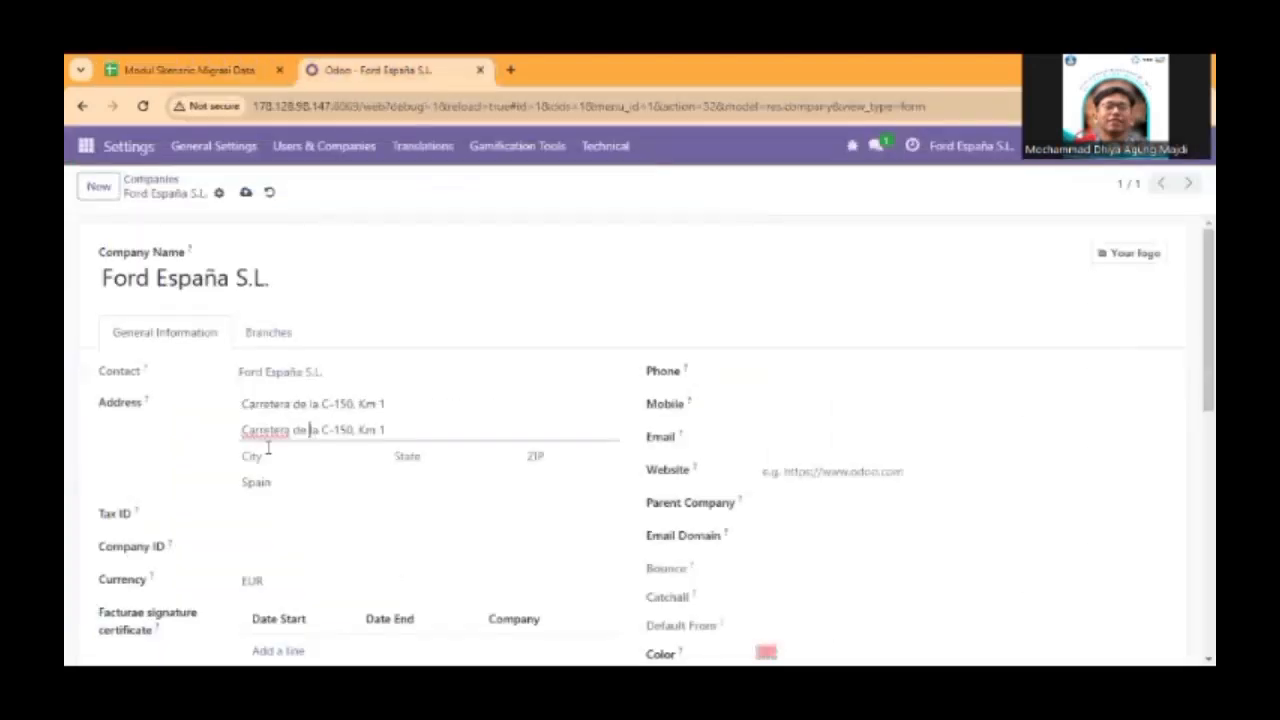
click(270, 456)
key(ctrl+v)
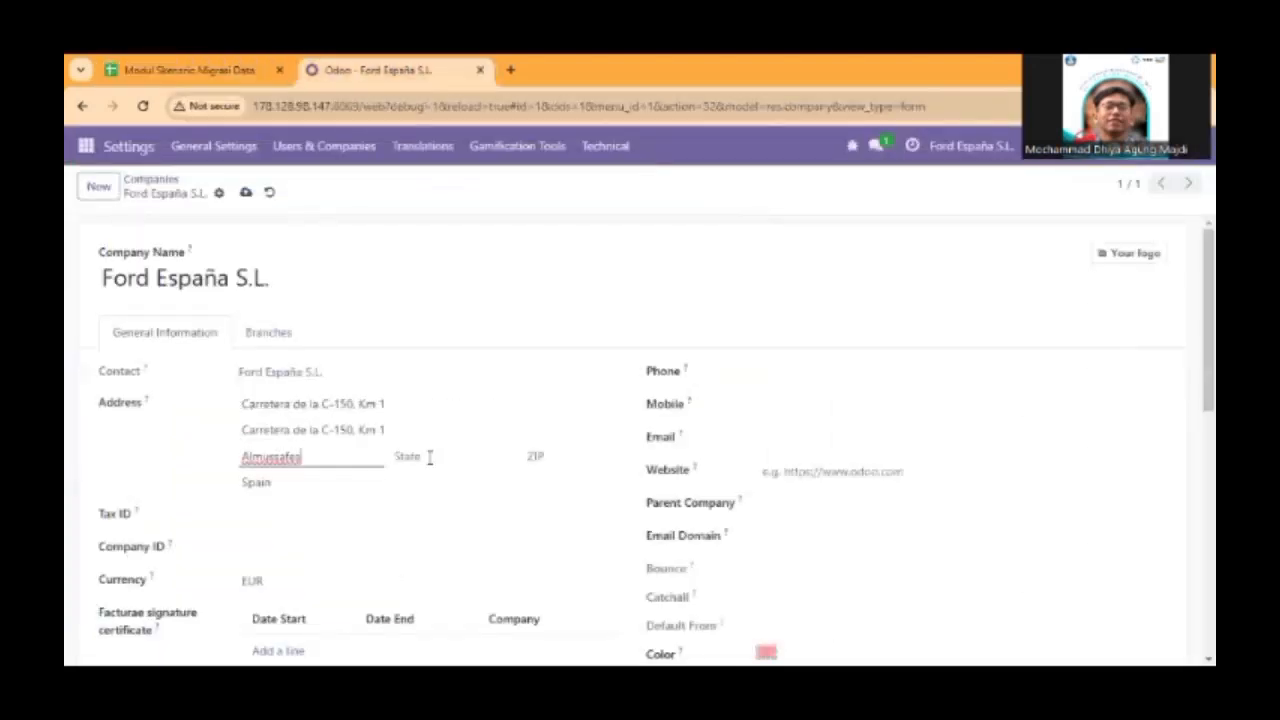
Choose the state and enter the ZIP code of the company address according to the Bahan IT sheet.
click(430, 457)
text(vale)
click(190, 70)
click(224, 348)
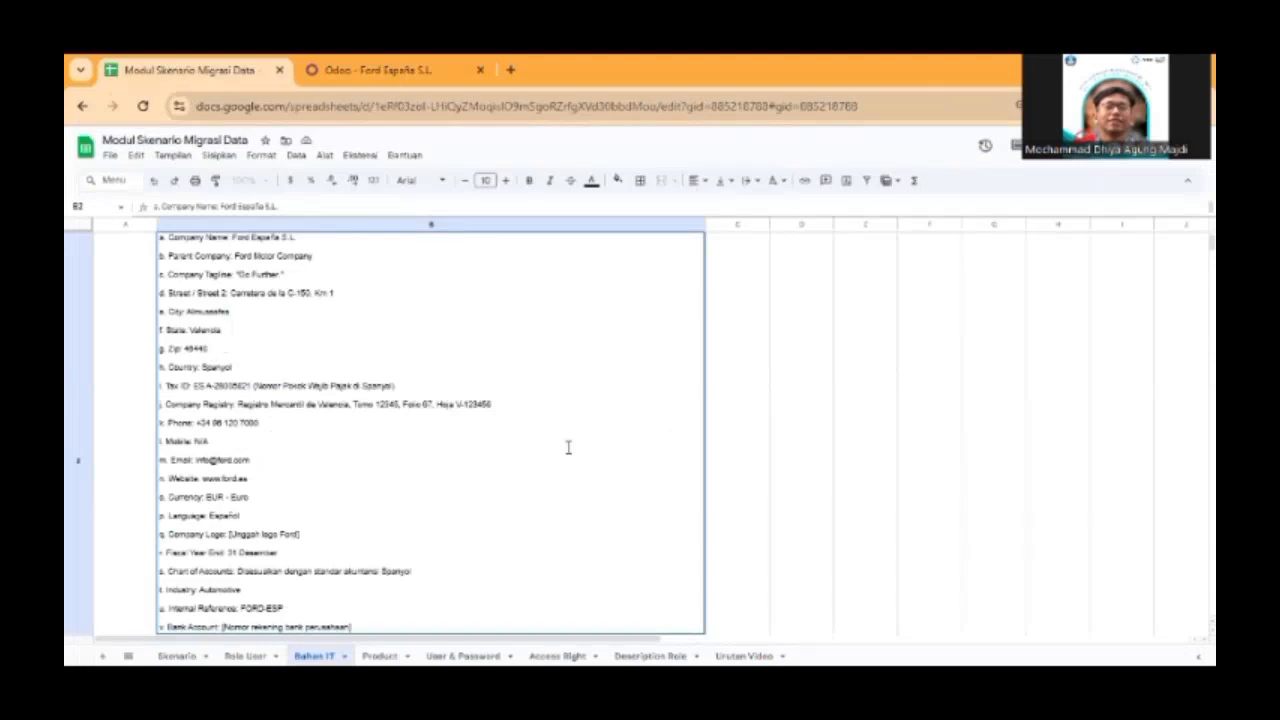
key(ctrl+Tab)
click(568, 452)
key(ctrl+v)
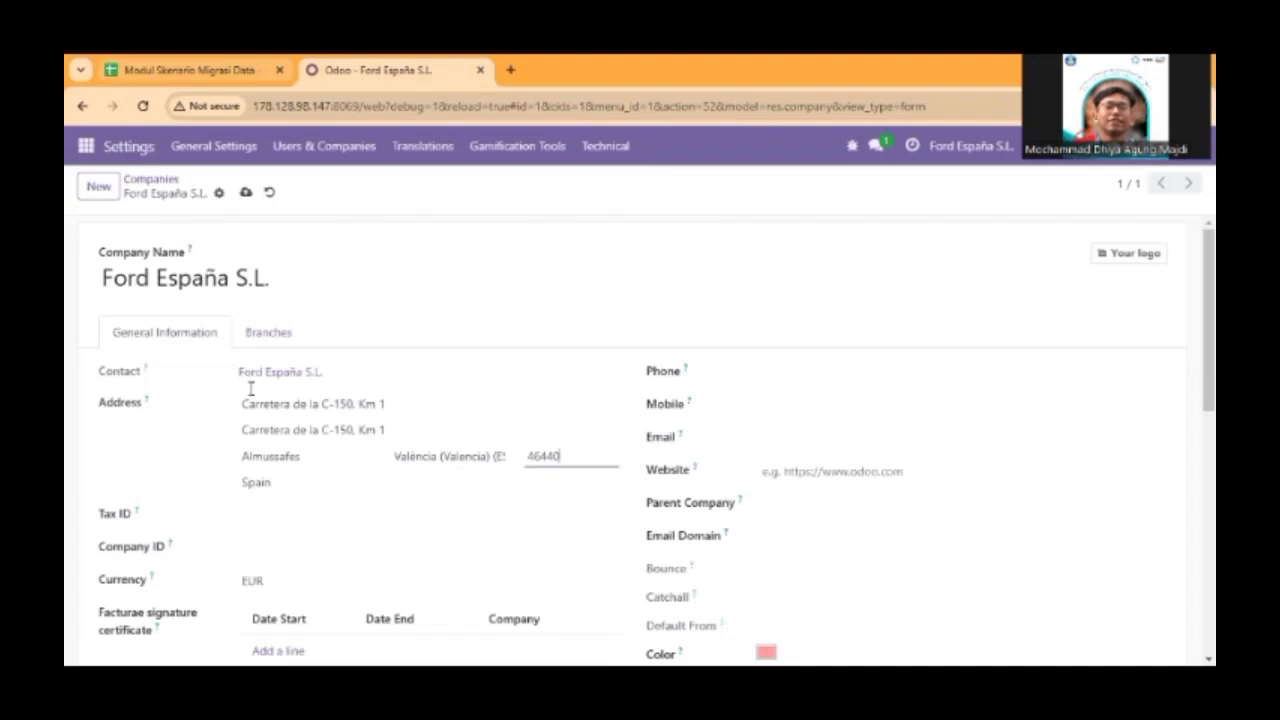
Enter the company's tax ID from the Bahan IT sheet.
scroll(250, 388, down, 2)
click(289, 345)
key(ctrl+v)
scroll(590, 378, up, 1)
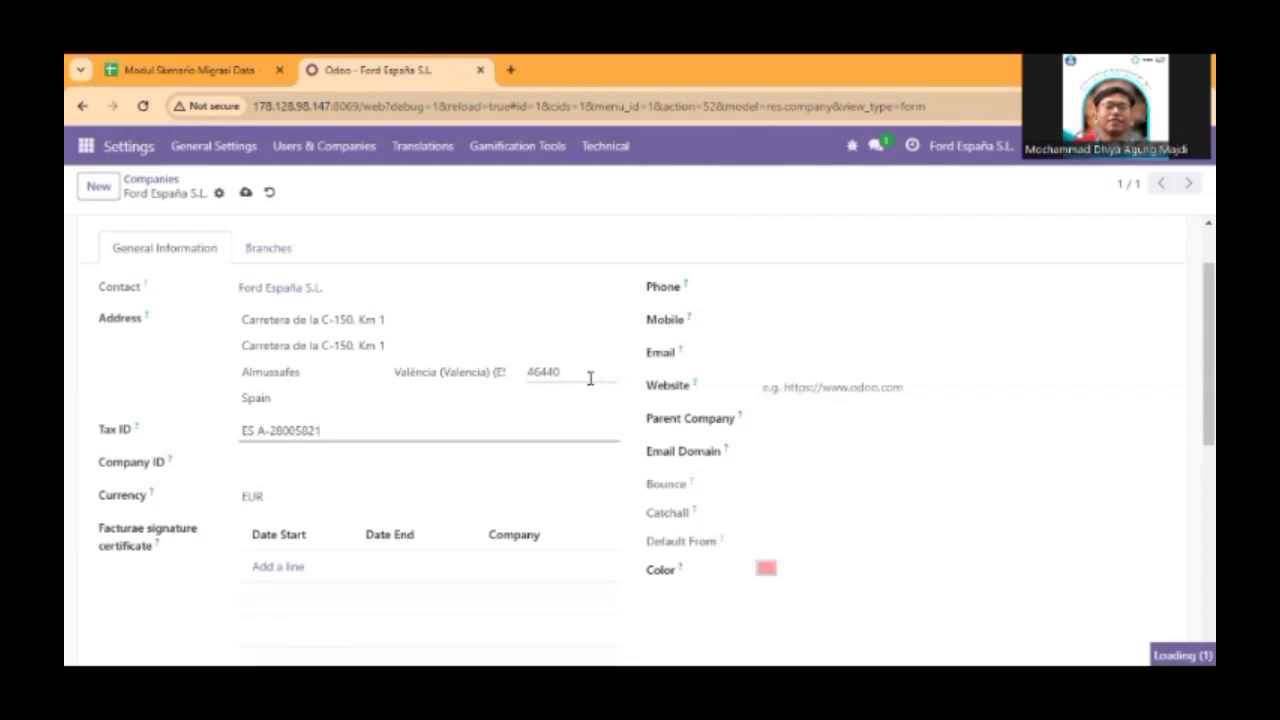
click(266, 71)
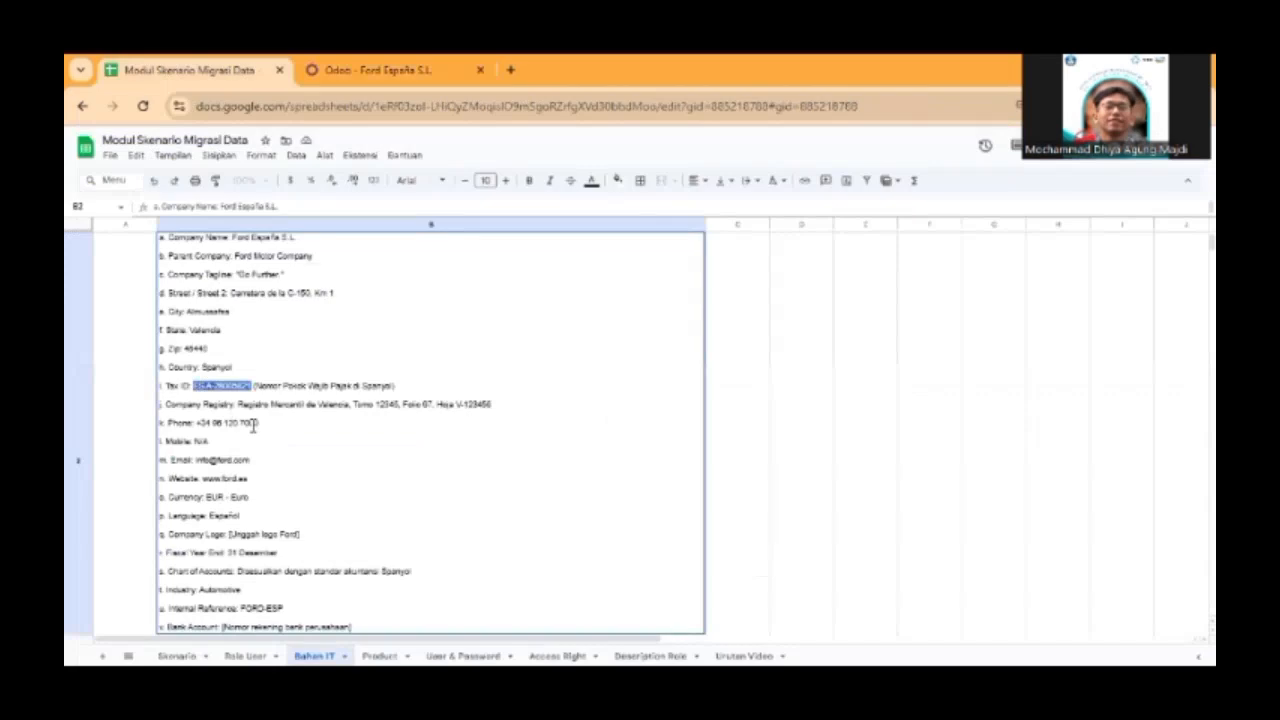
triple_click(202, 424)
drag(258, 423, 196, 423)
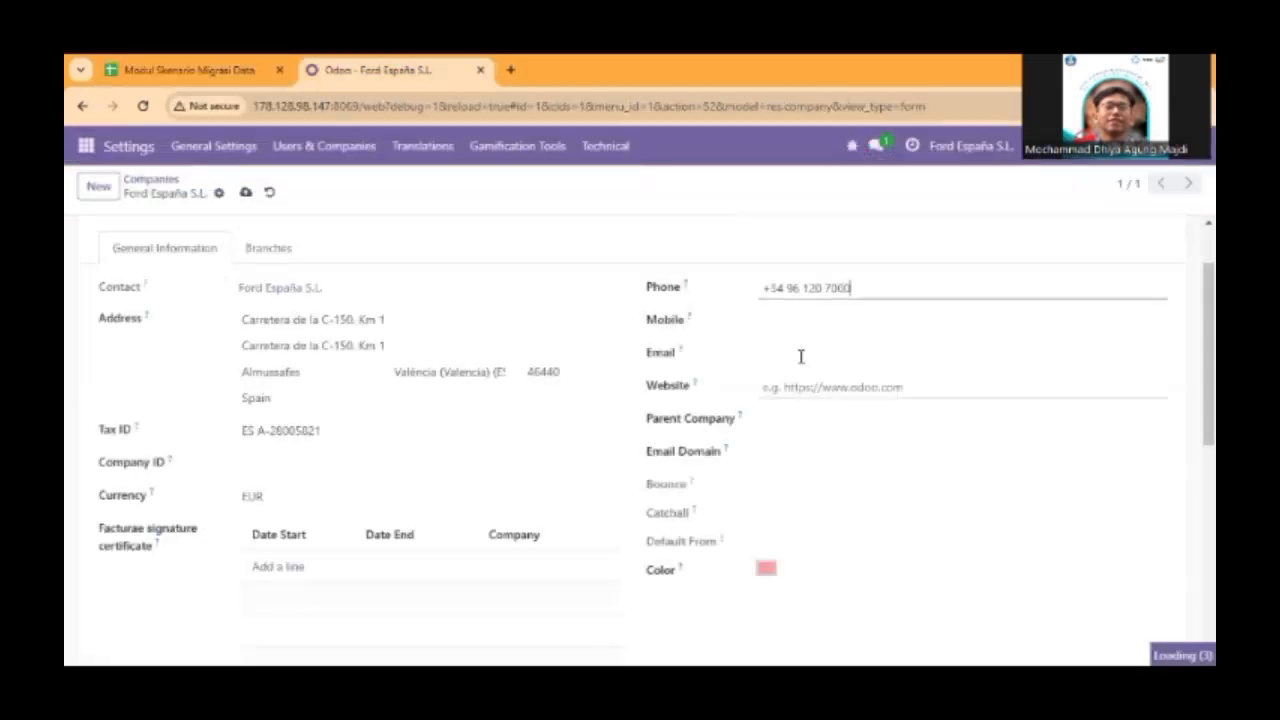
click(800, 354)
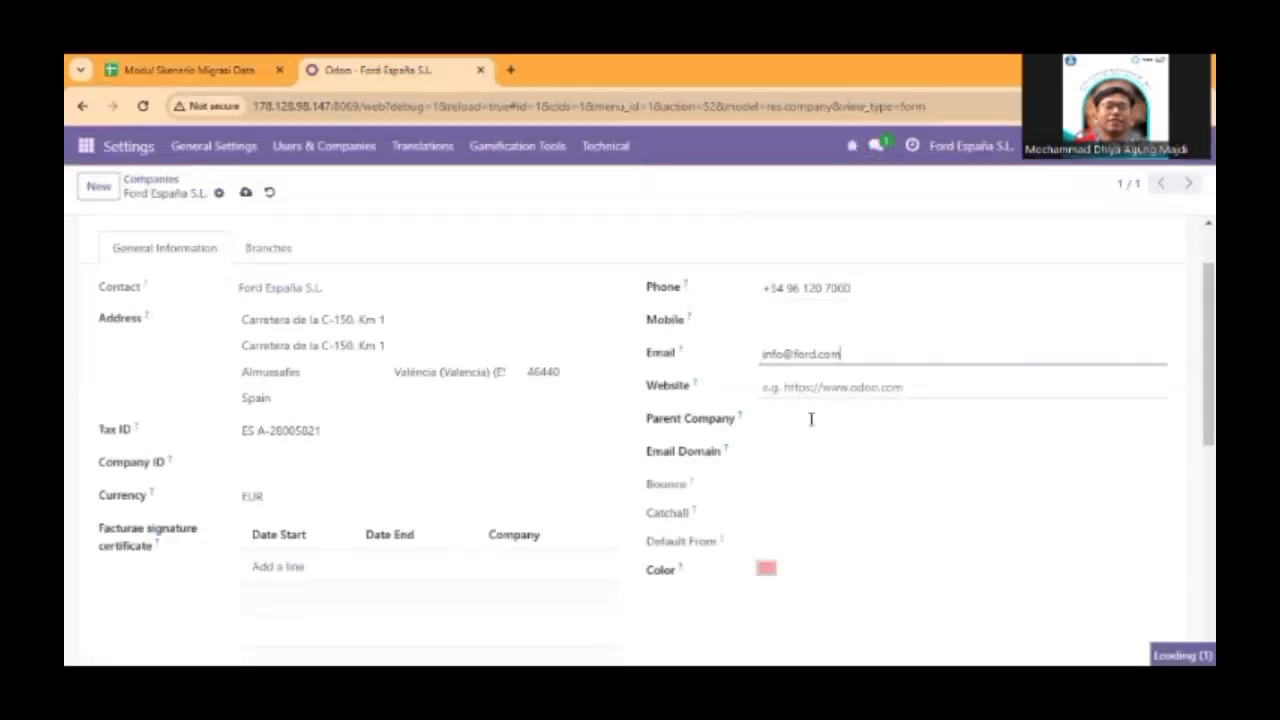
click(864, 417)
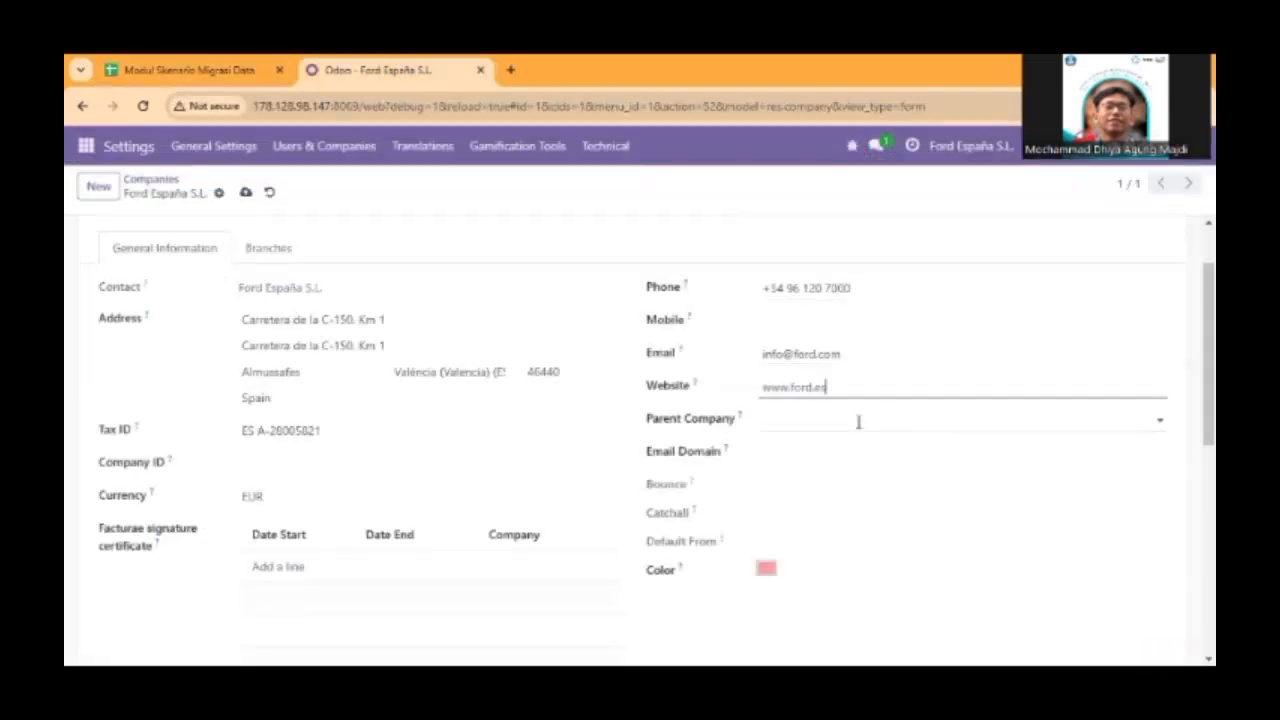
Choose Ford Motor Company as the parent company of Ford España S.L.
click(858, 421)
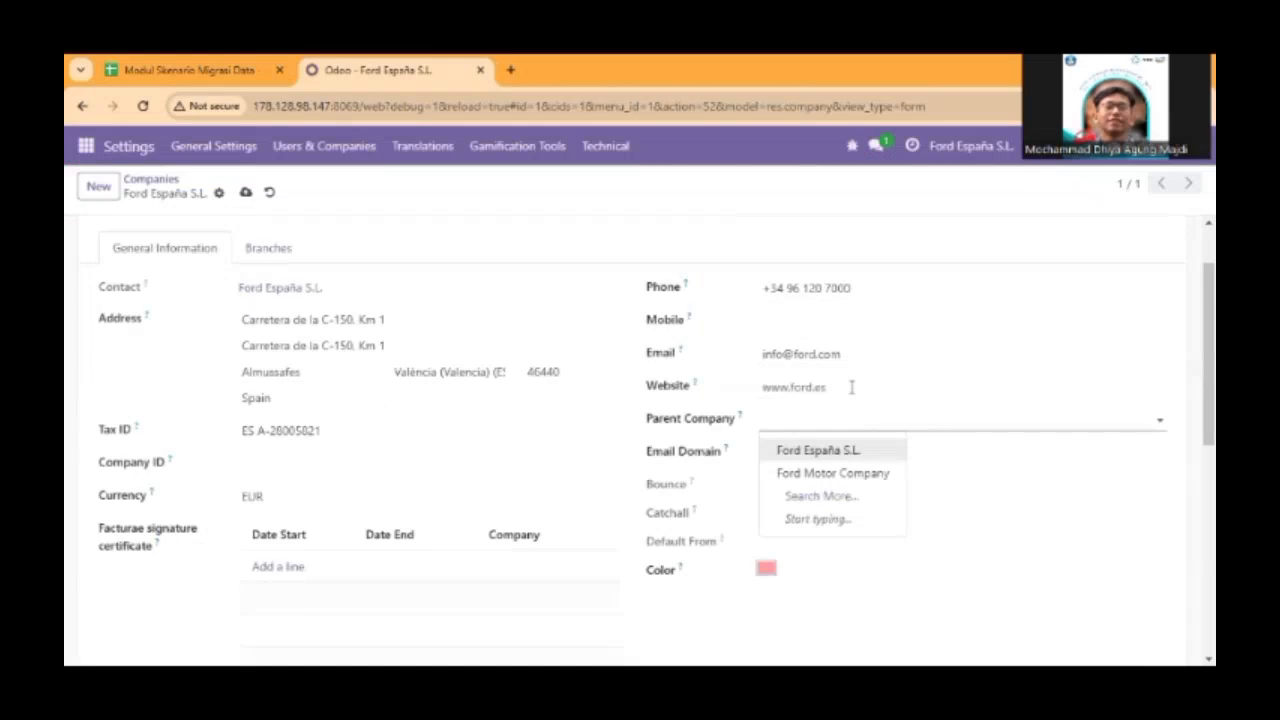
click(833, 473)
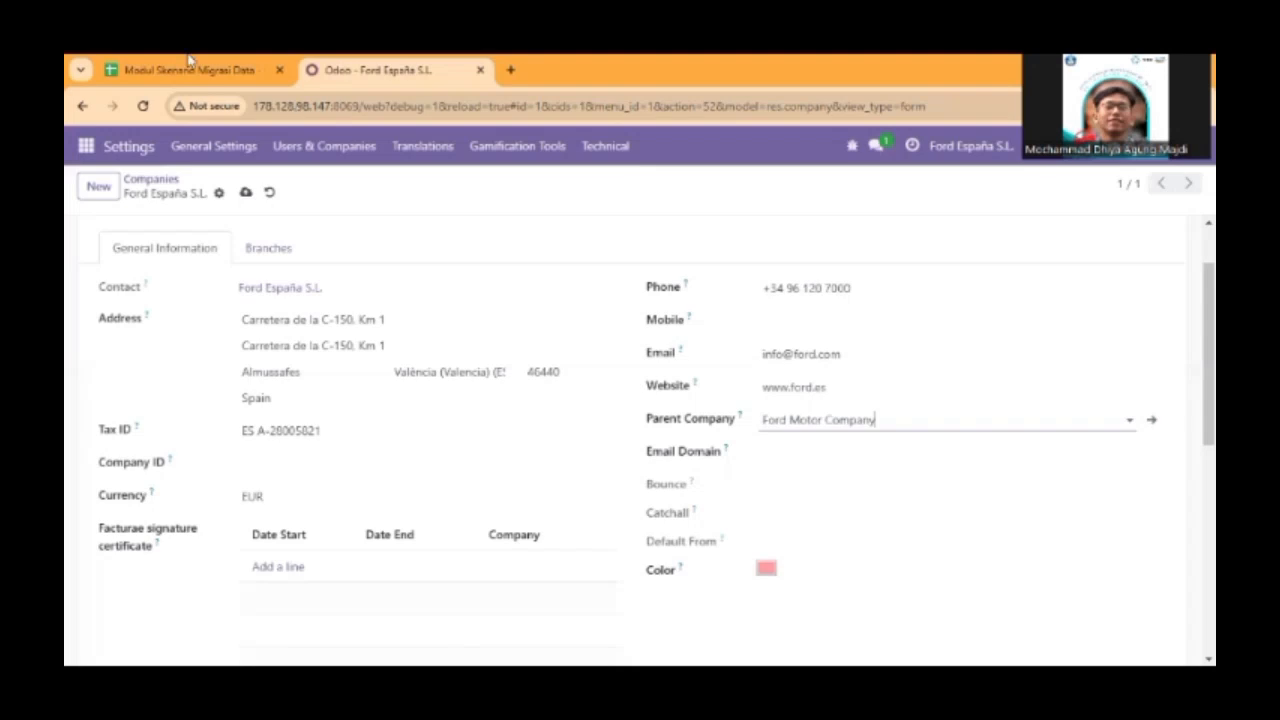
click(818, 457)
click(744, 443)
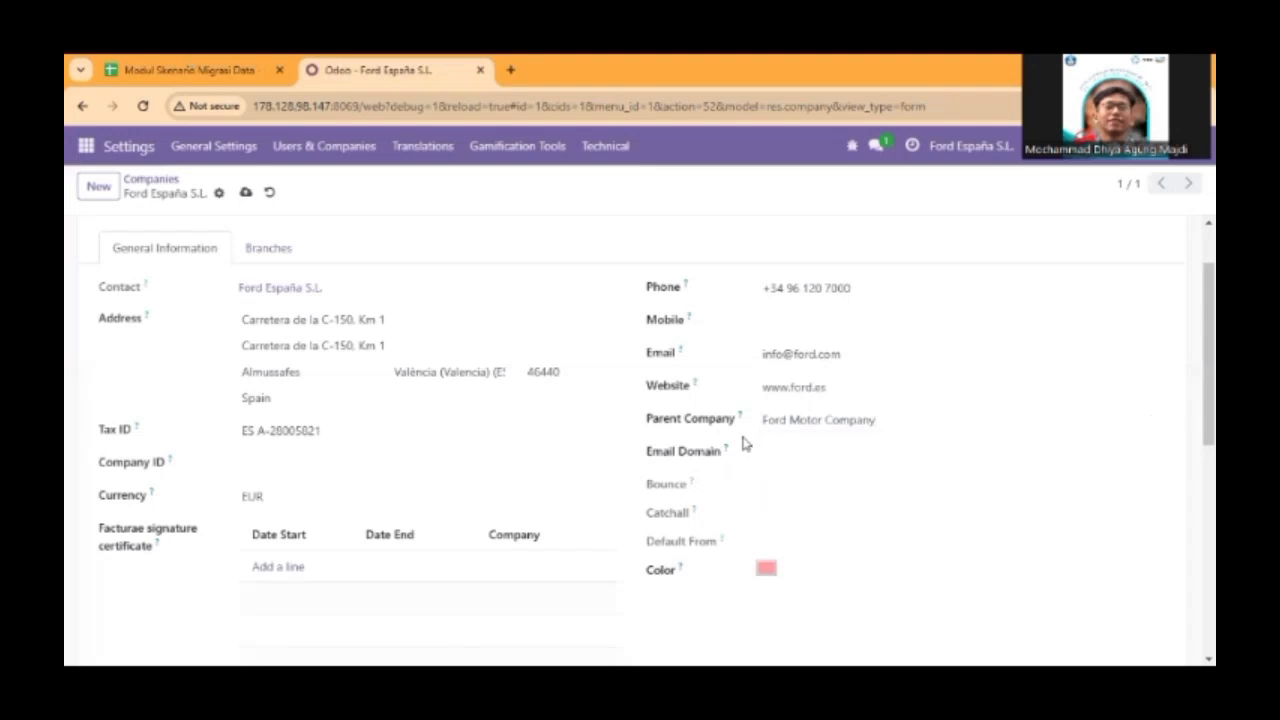
Enter the company ID for Ford España S.L. and save the company record.
scroll(432, 414, down, 2)
scroll(432, 414, up, 1)
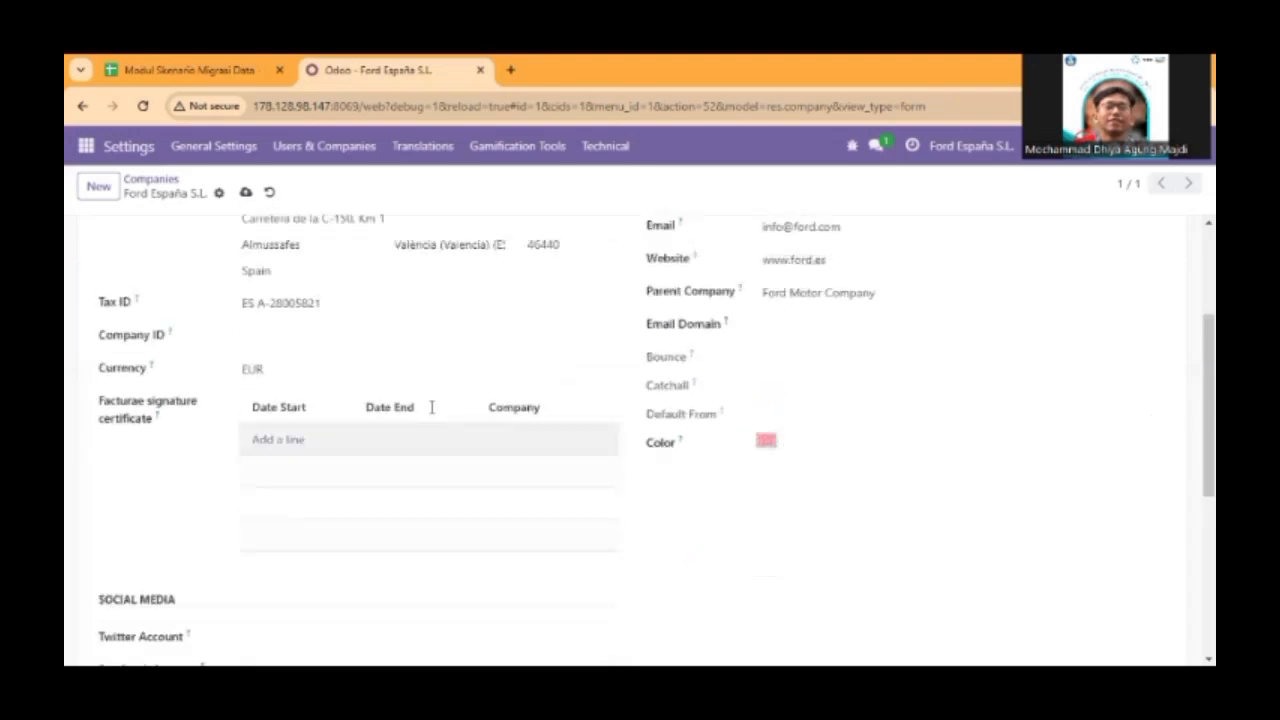
scroll(432, 407, up, 2)
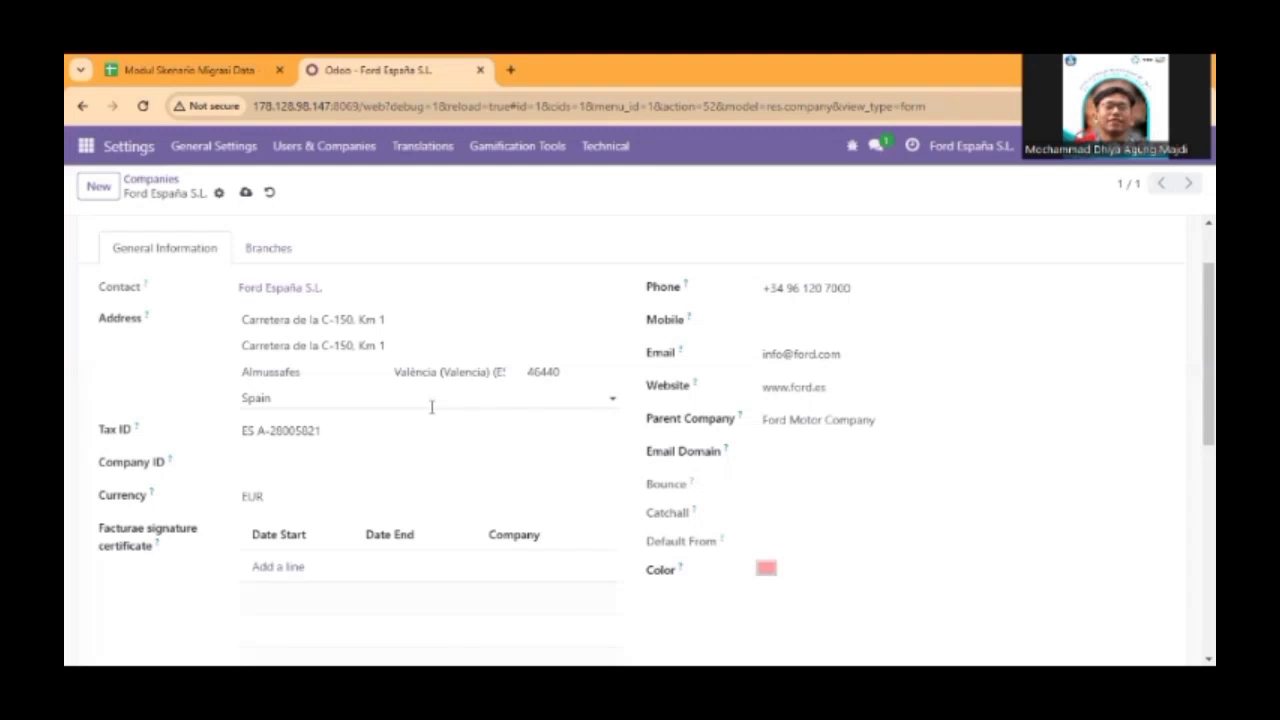
click(352, 467)
text(01)
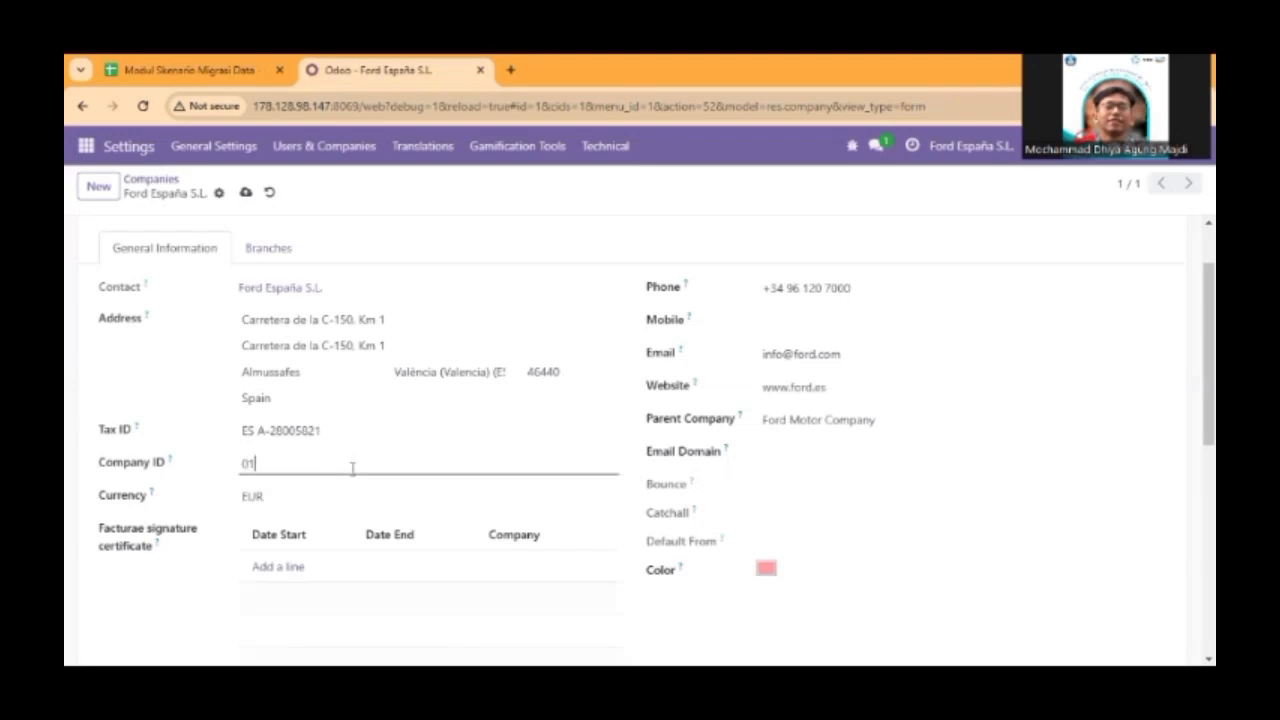
text(46A)
click(550, 262)
click(245, 194)
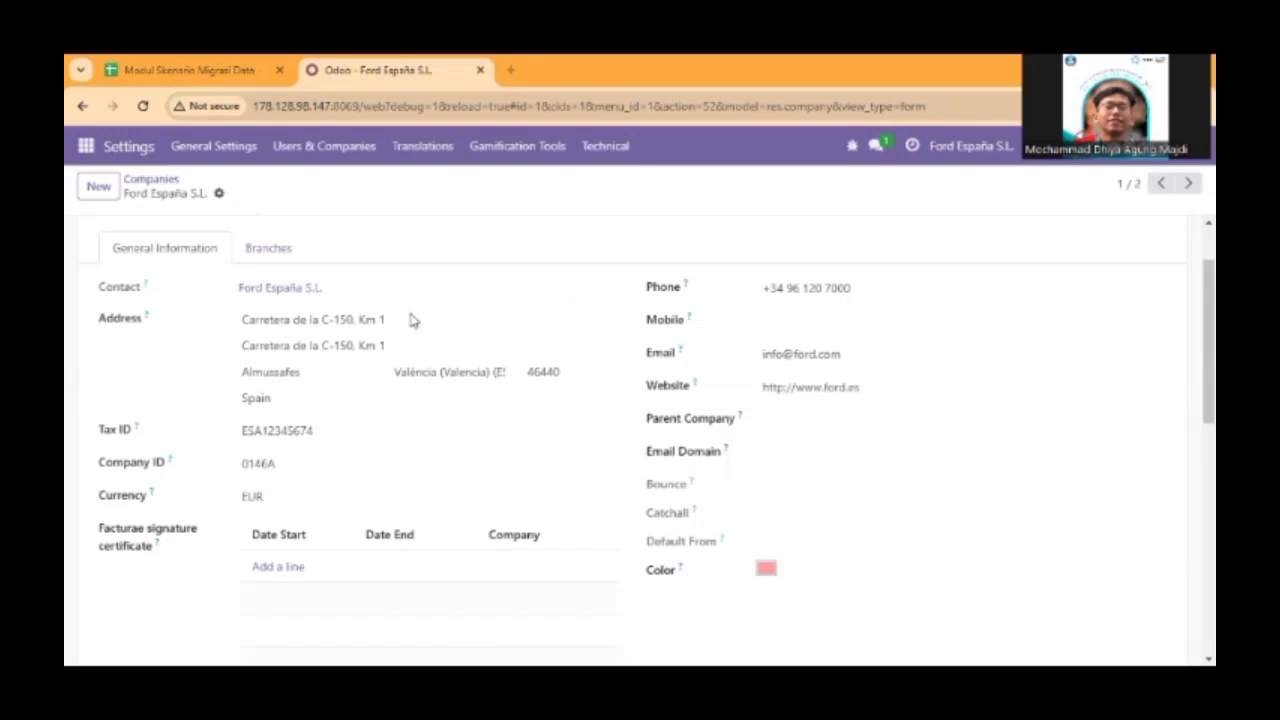
Review the saved Ford España S.L. record from the general information down past the signature certificate section.
scroll(375, 348, up, 1)
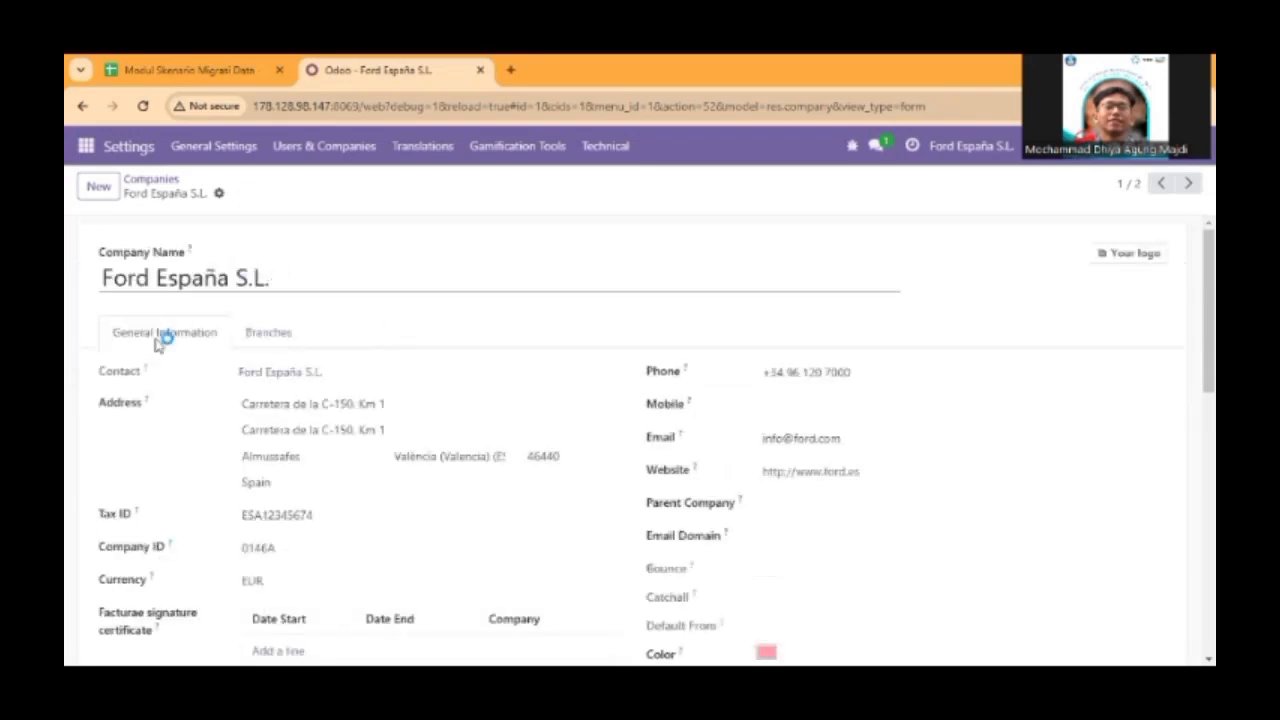
click(164, 184)
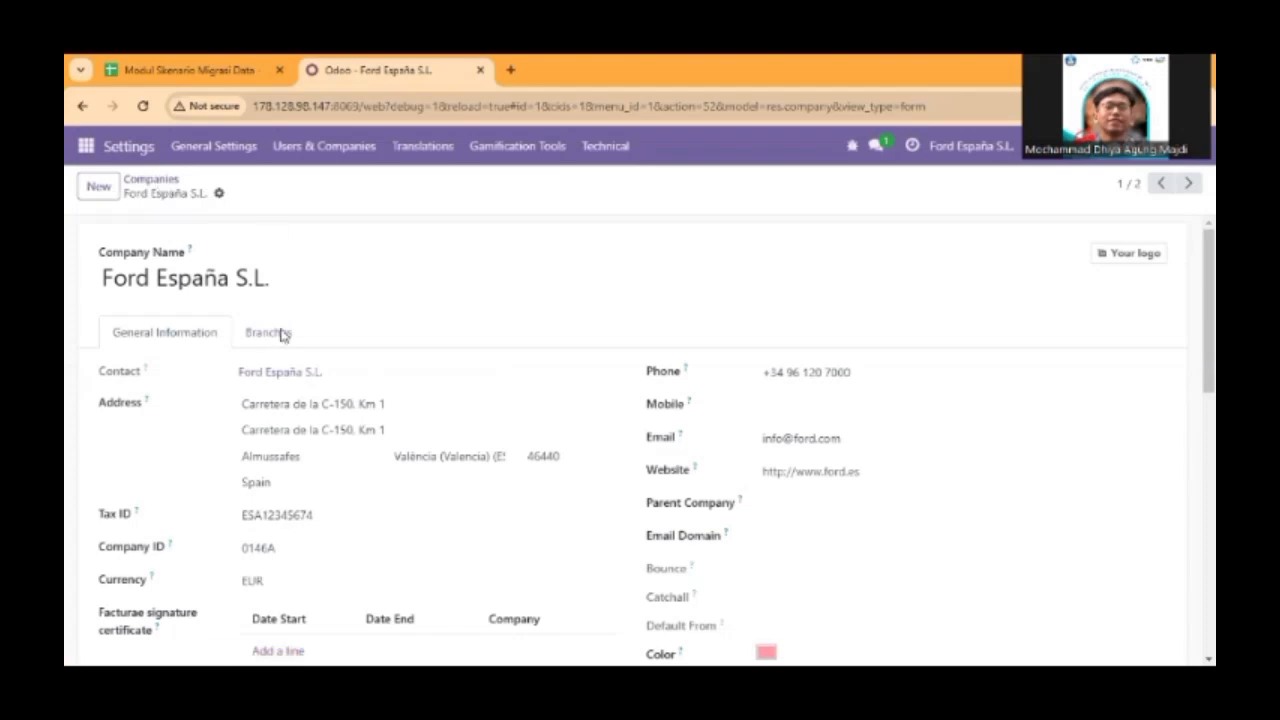
scroll(308, 492, down, 2)
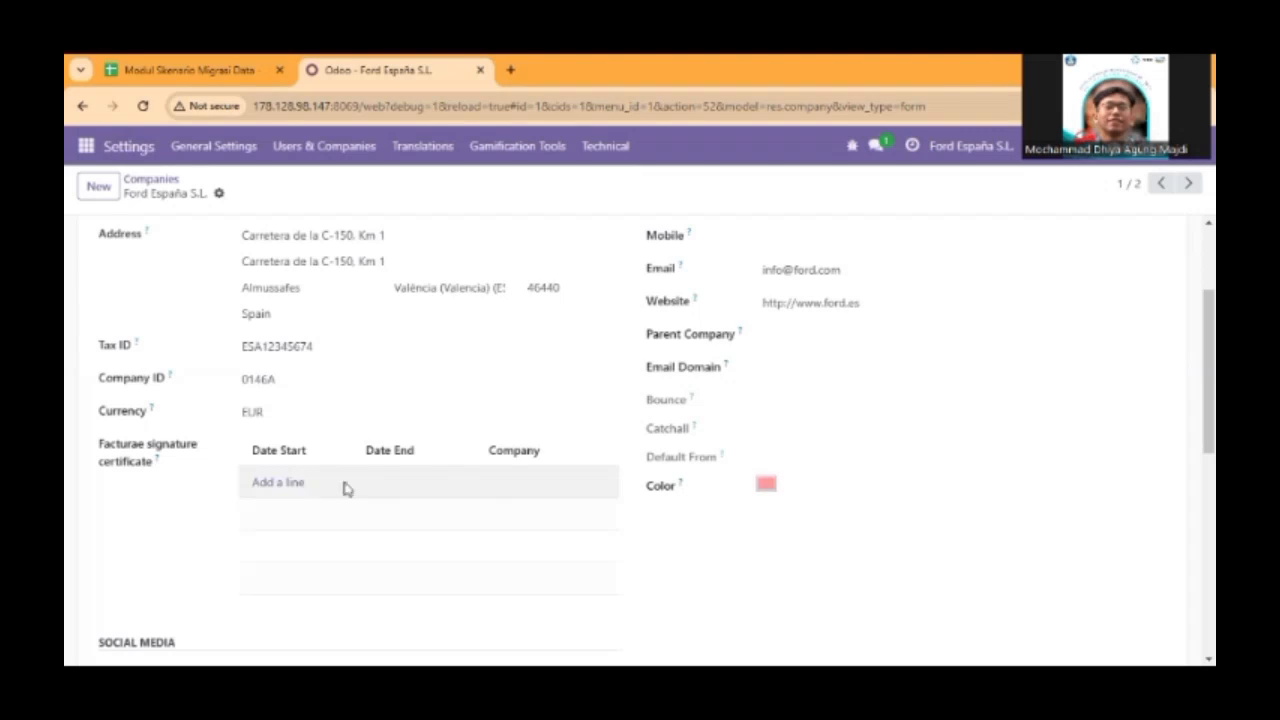
scroll(300, 500, down, 5)
scroll(286, 514, up, 5)
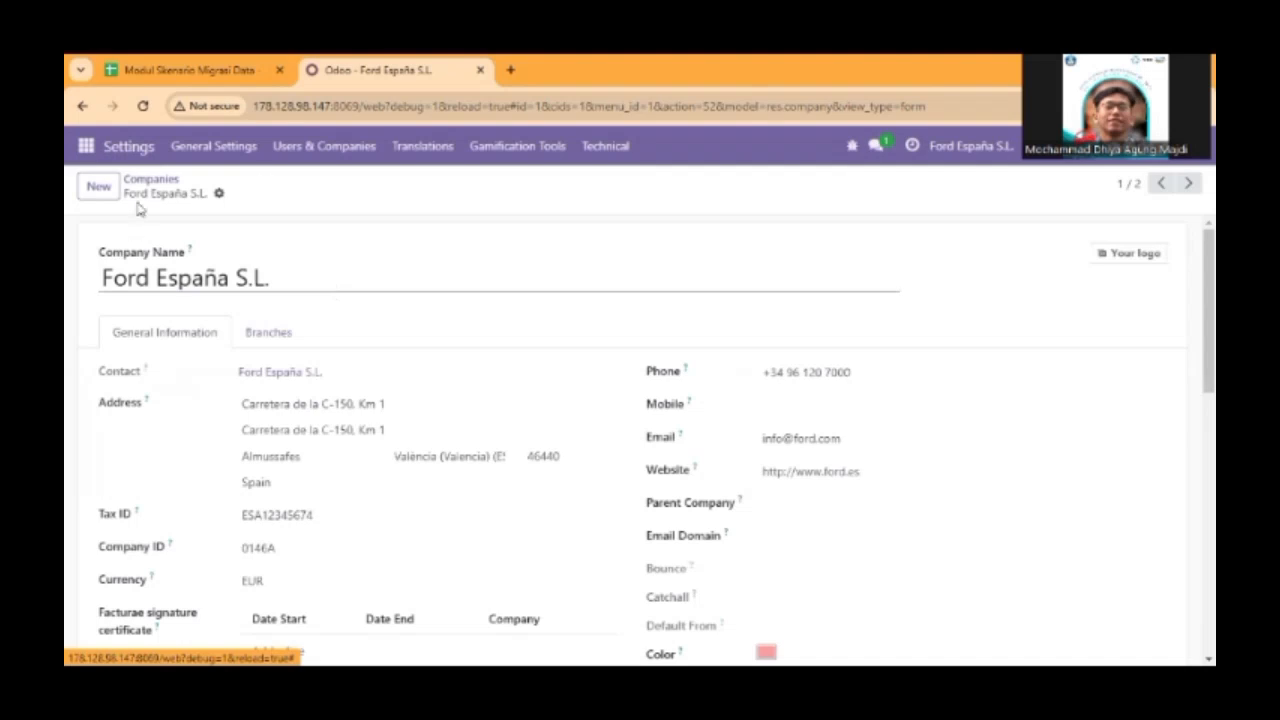
Search the general settings for "import".
click(215, 147)
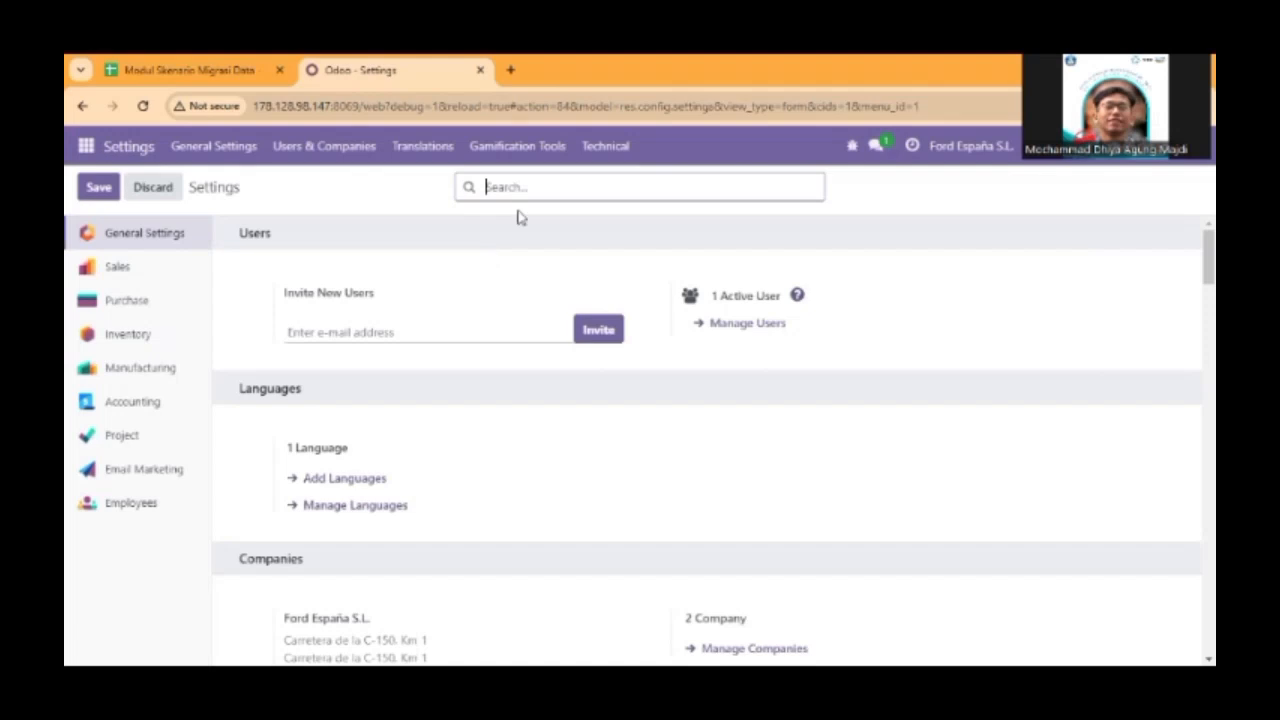
text(import)
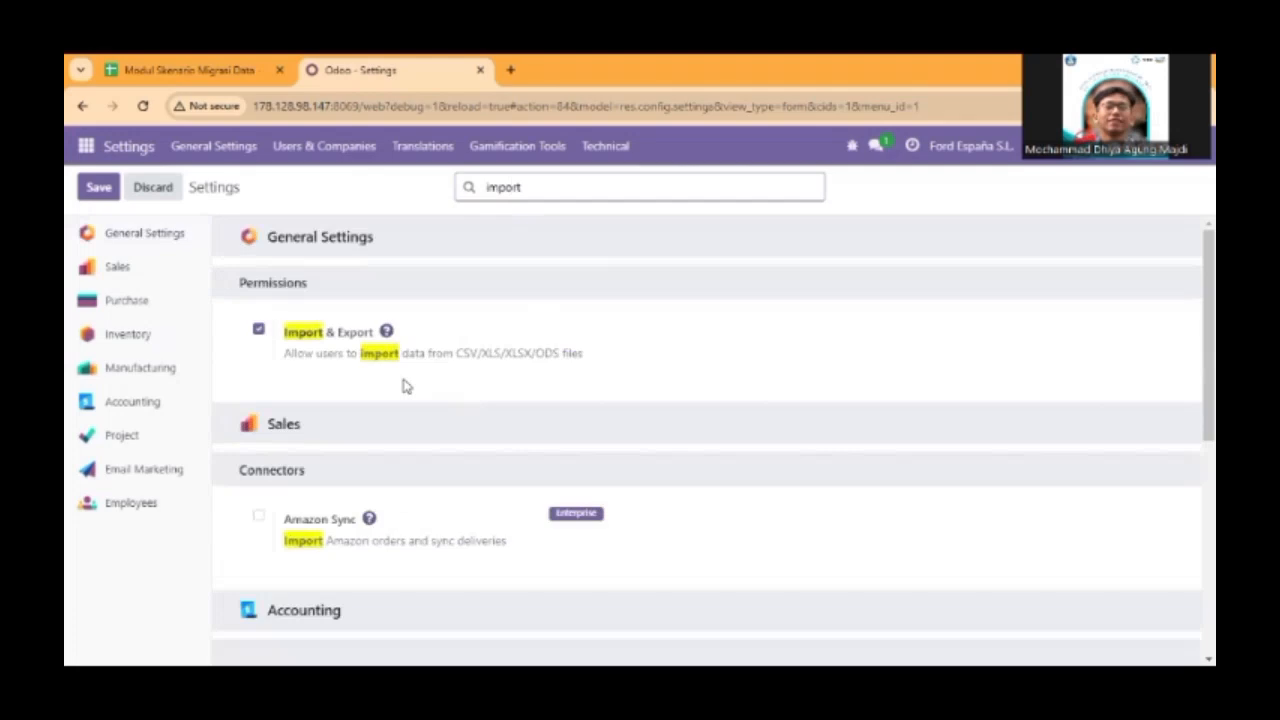
Look through the import-related settings found for Sales and Accounting.
scroll(405, 388, down, 2)
scroll(405, 388, down, 2)
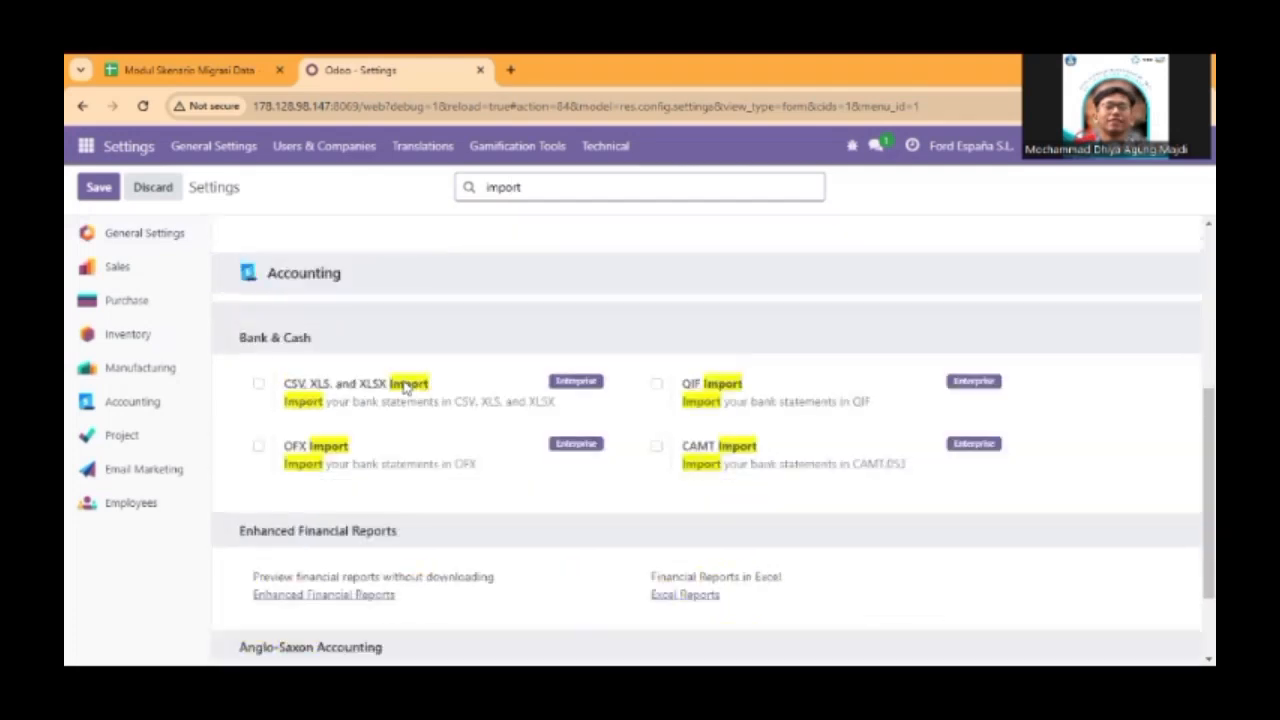
scroll(405, 388, up, 3)
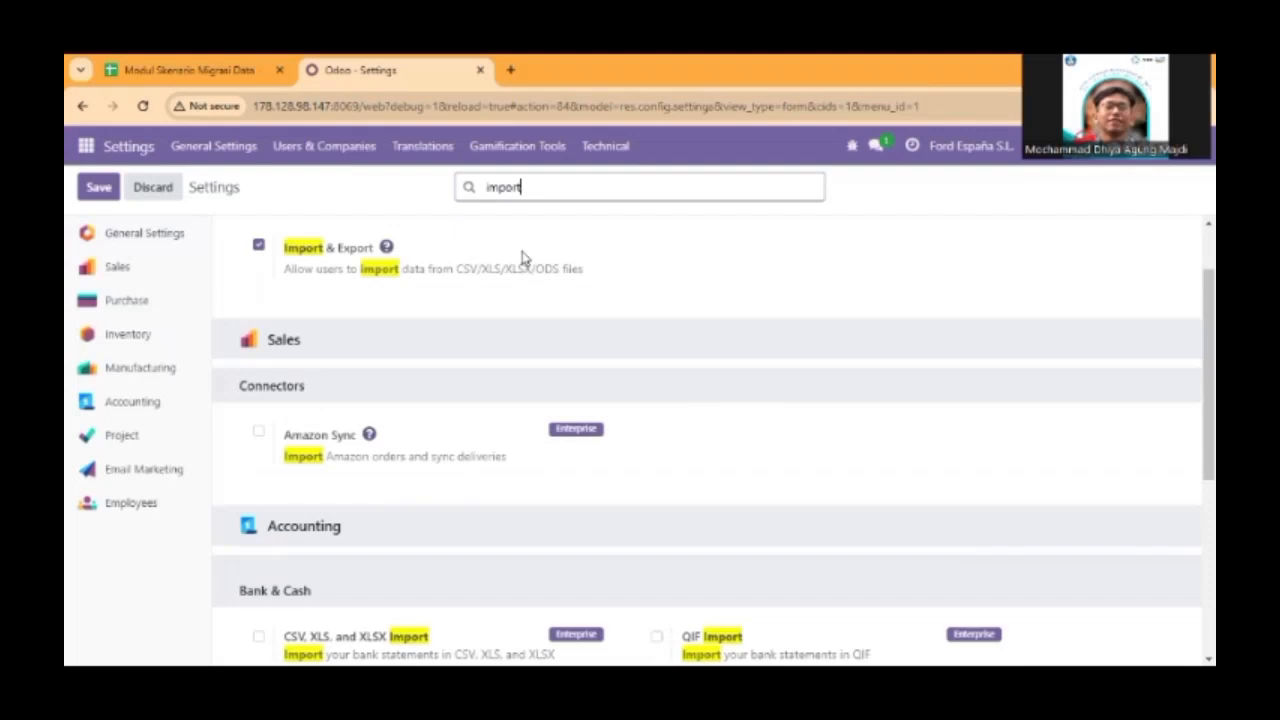
Open the Accounting settings and look over their sections from Fiscal Localization down to Analytics.
click(160, 402)
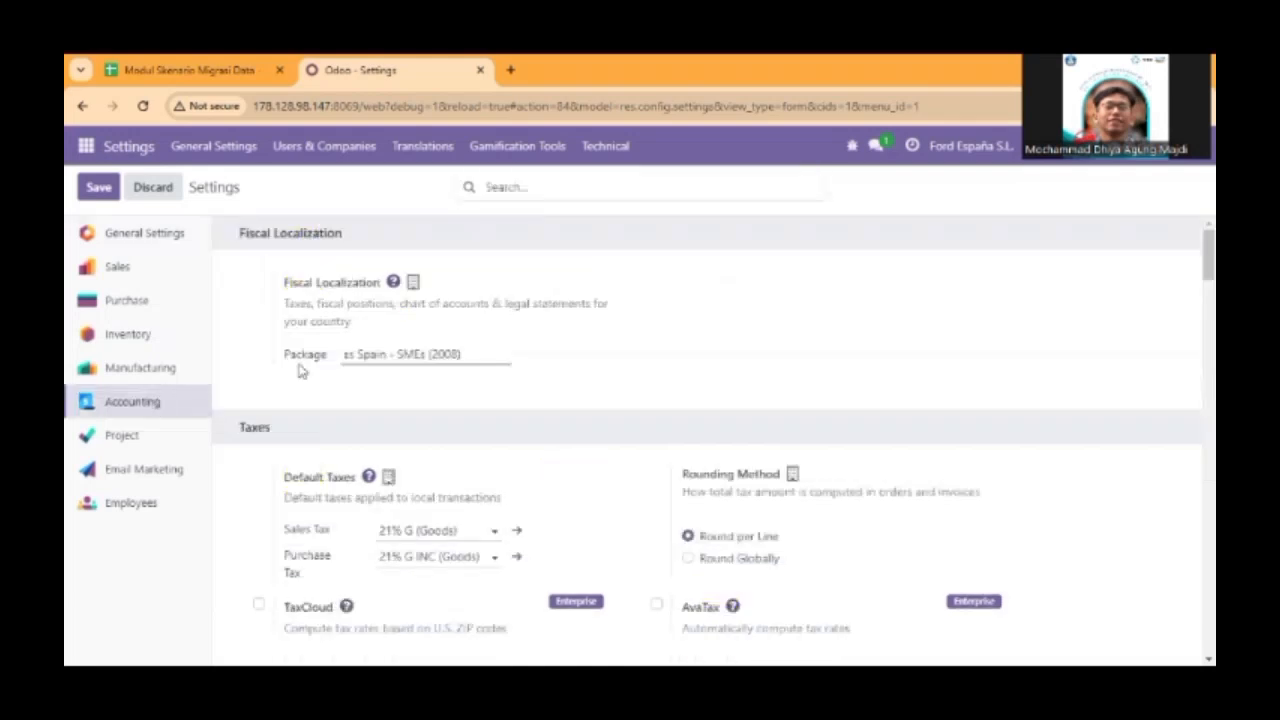
scroll(410, 388, down, 2)
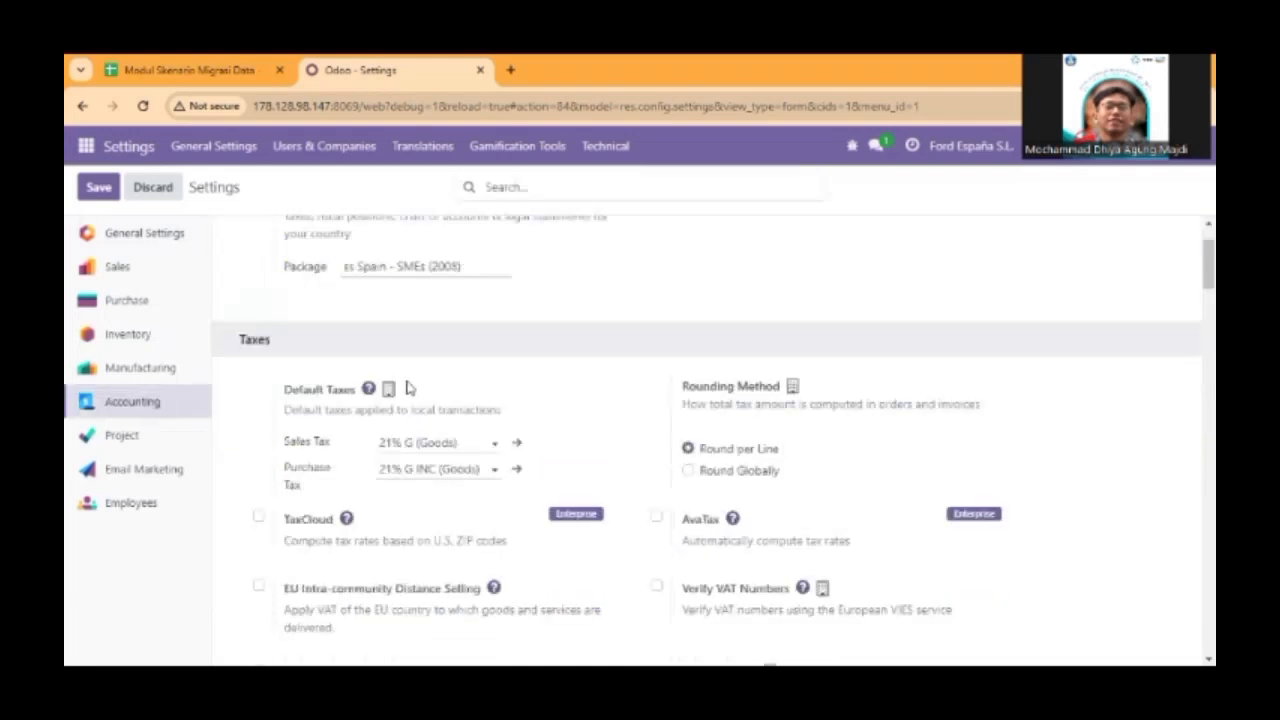
scroll(390, 388, up, 2)
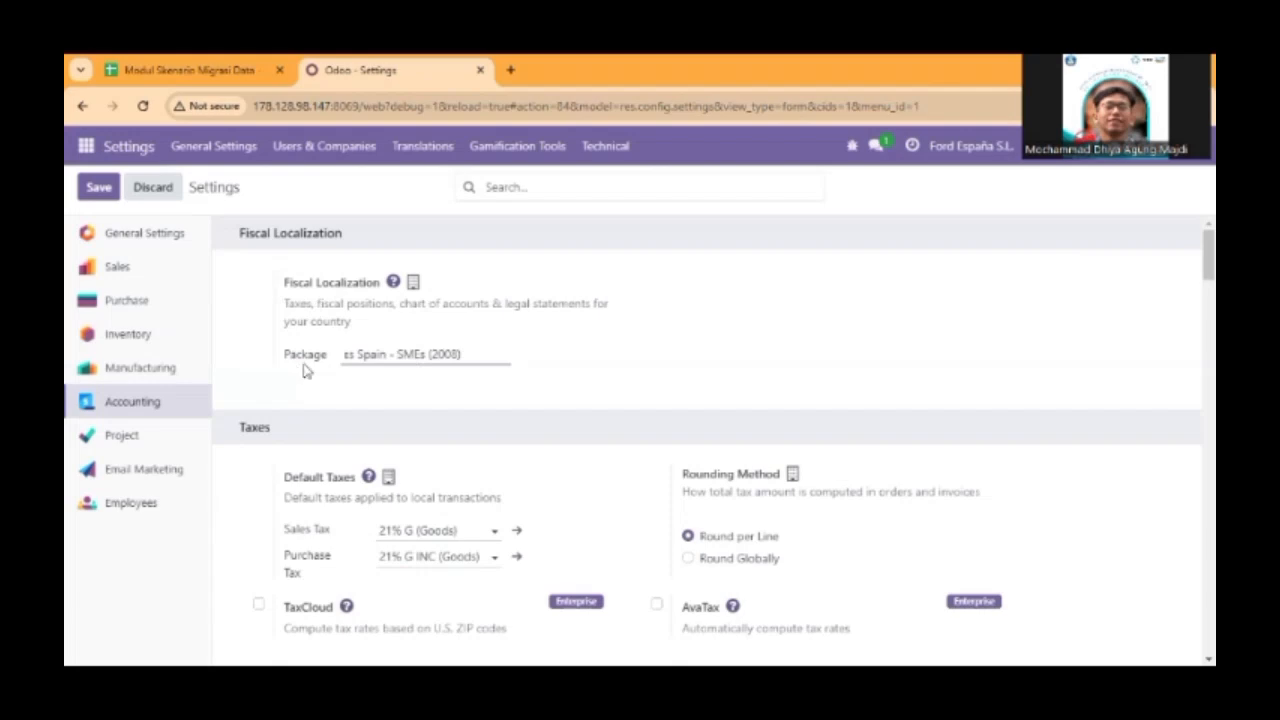
scroll(362, 395, down, 5)
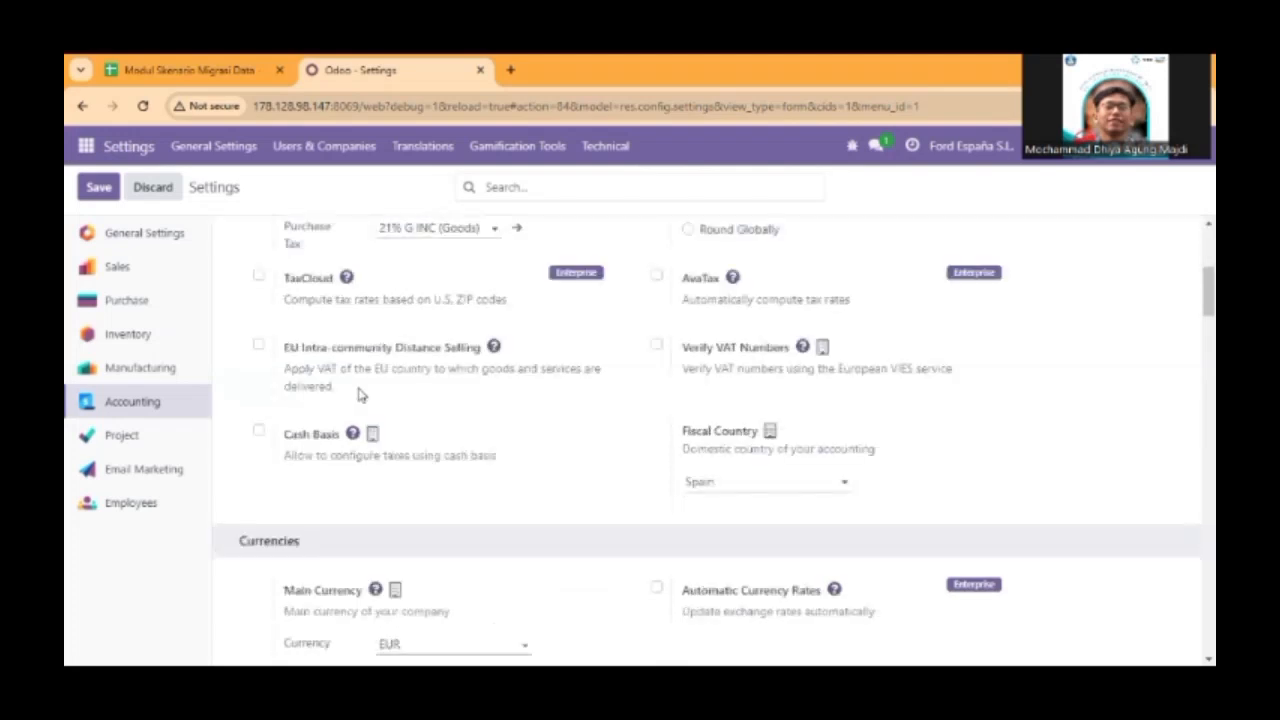
scroll(362, 395, down, 3)
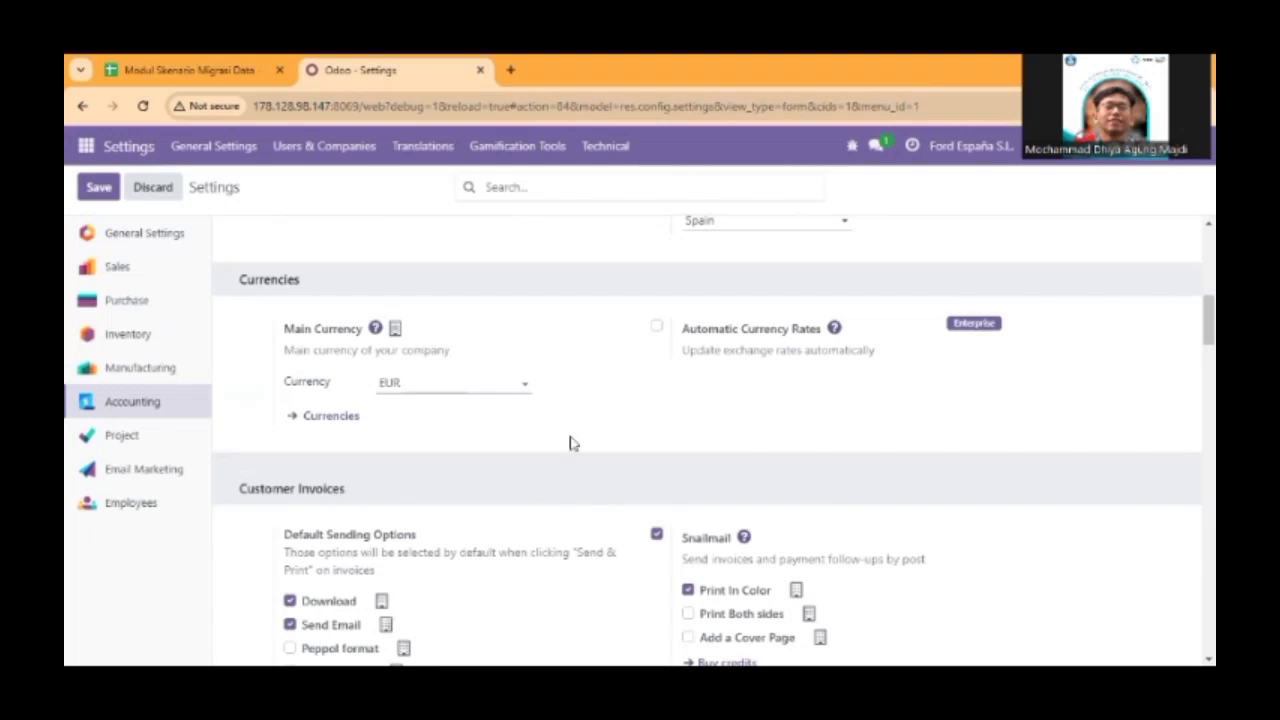
scroll(572, 443, down, 5)
scroll(572, 443, down, 5)
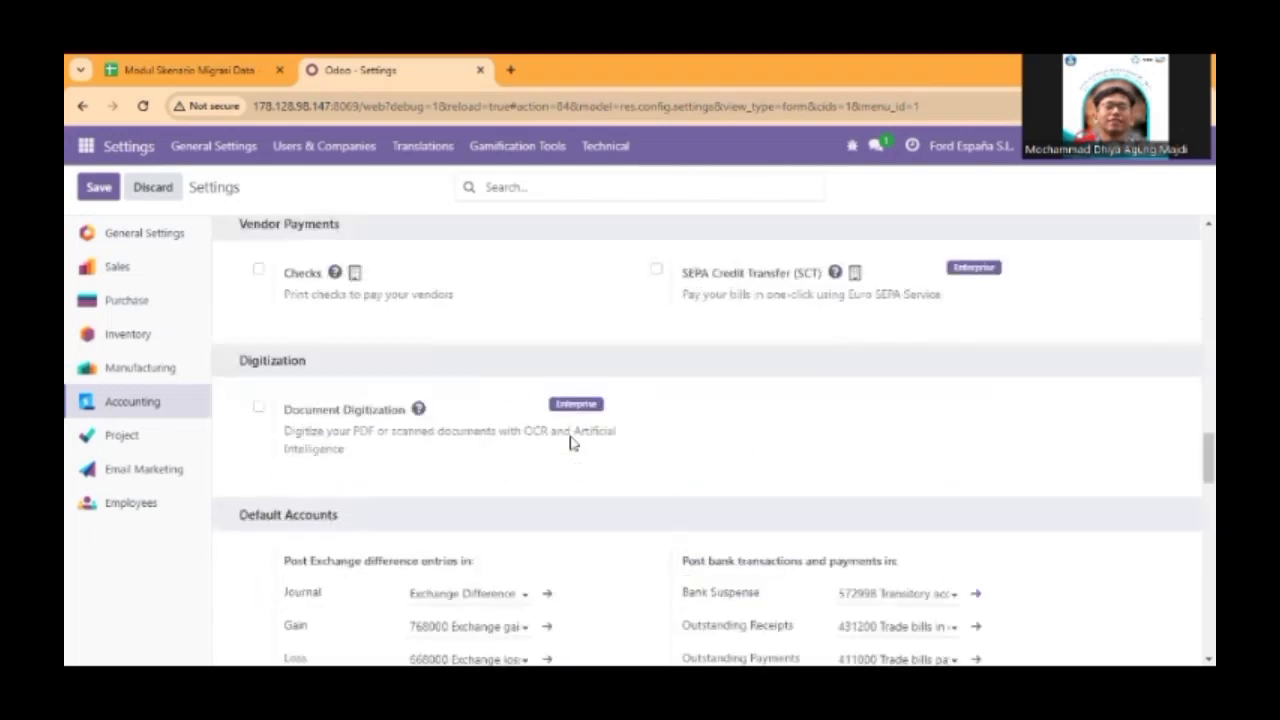
scroll(572, 443, down, 2)
scroll(572, 443, down, 5)
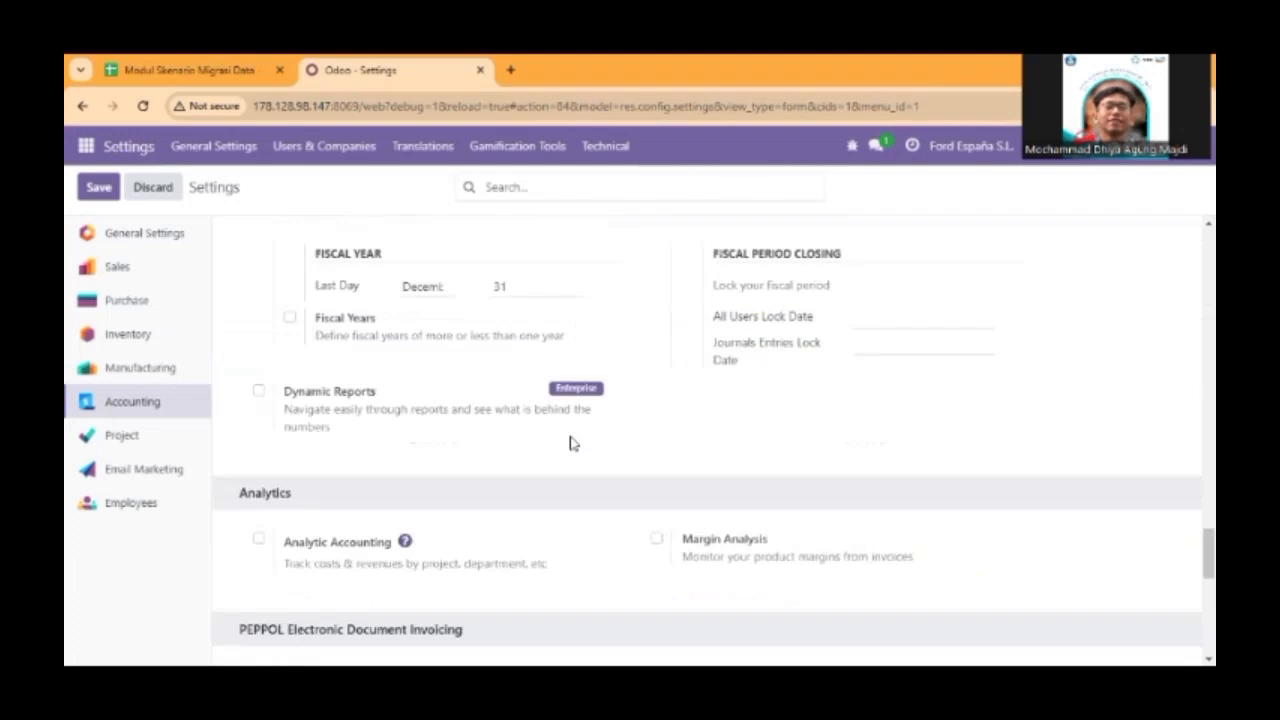
scroll(572, 443, down, 7)
scroll(572, 443, up, 3)
scroll(572, 443, up, 5)
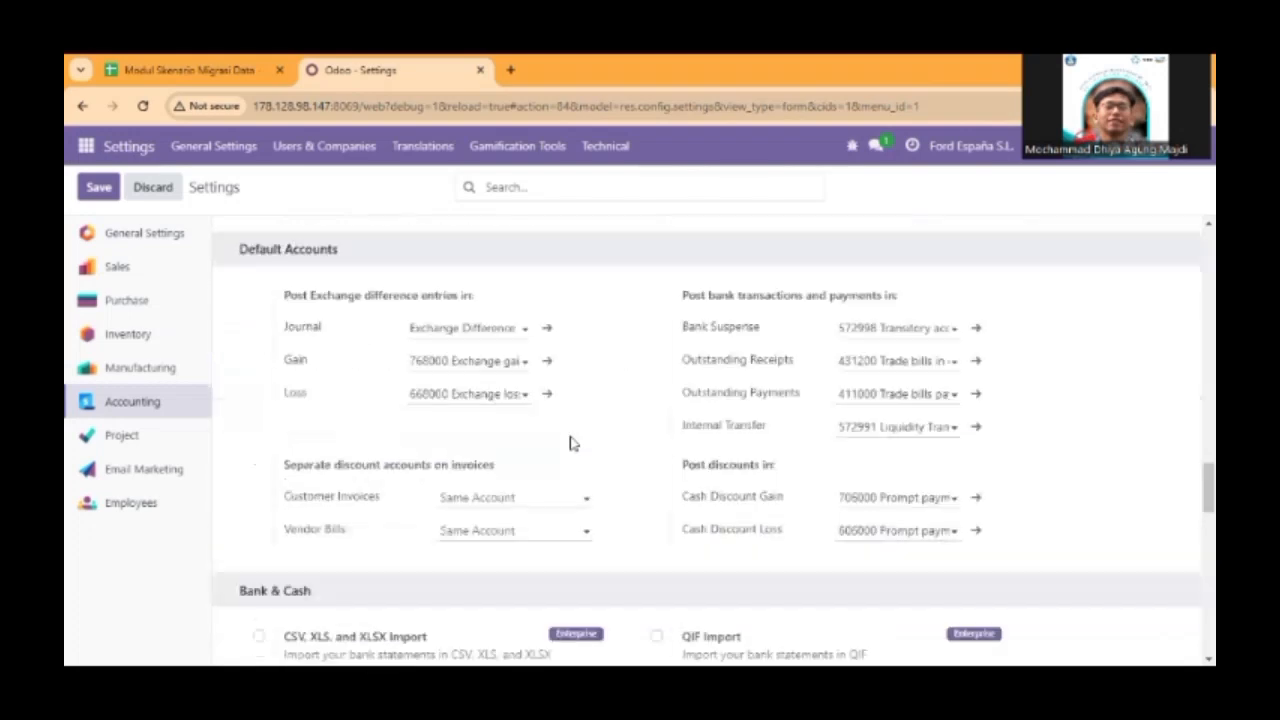
scroll(572, 443, up, 10)
scroll(572, 443, up, 5)
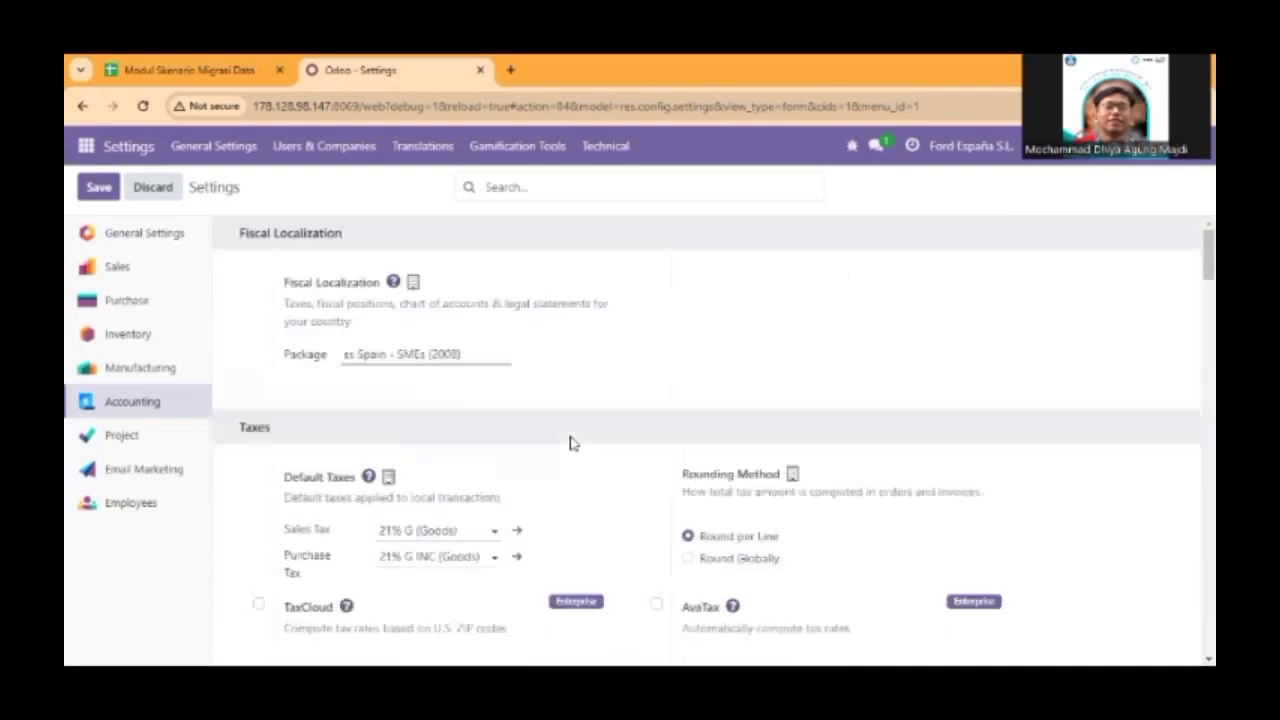
Examine the default sales and purchase taxes, rounding method and fiscal country in the Accounting settings.
scroll(572, 443, down, 2)
scroll(572, 443, down, 1)
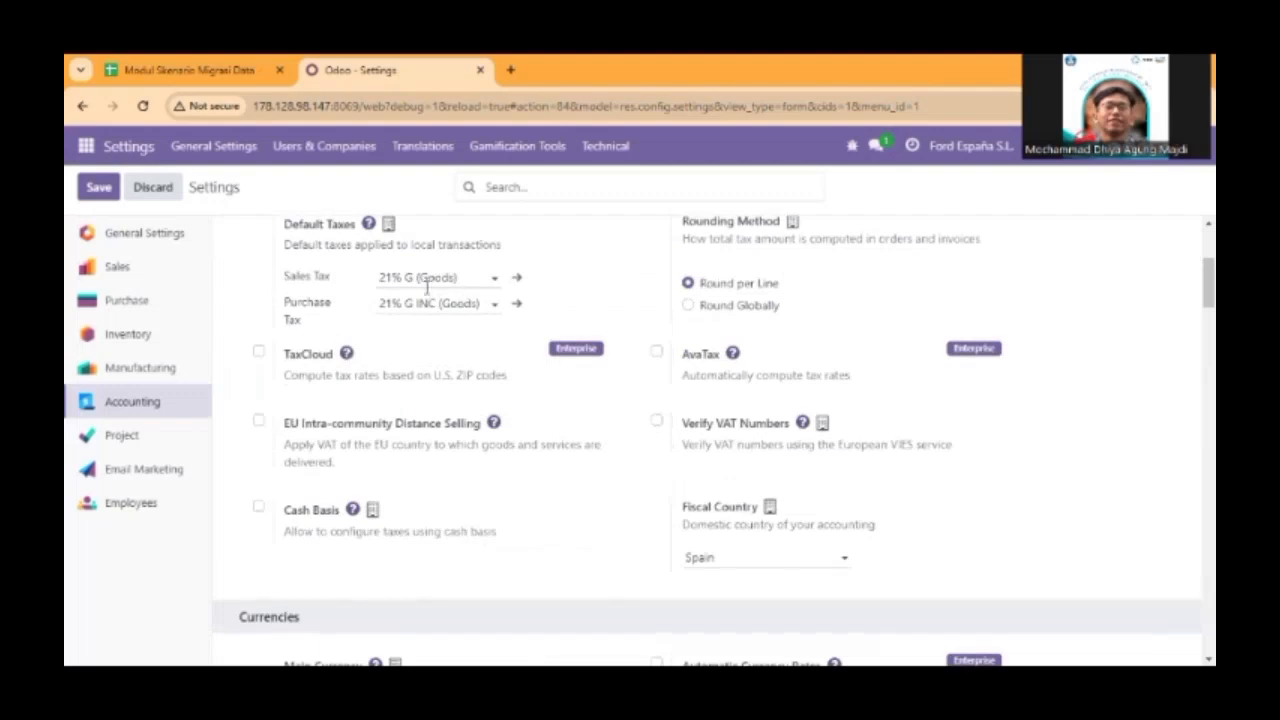
scroll(466, 314, up, 1)
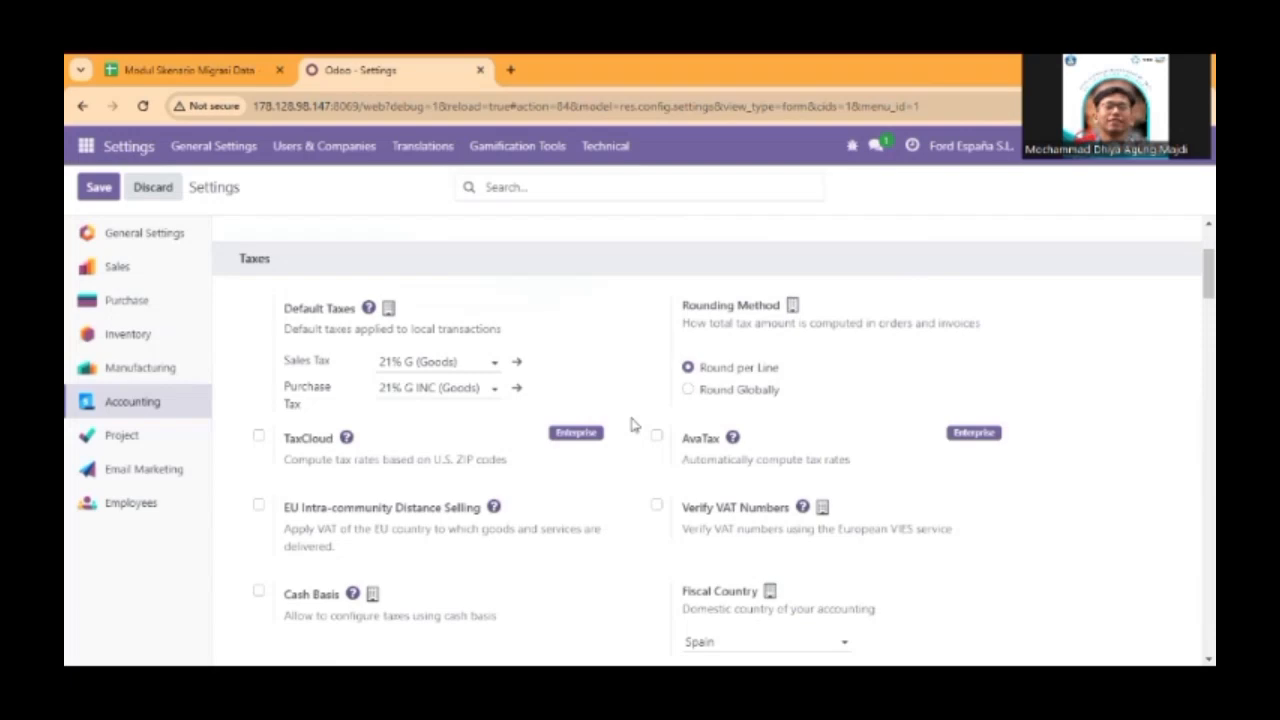
scroll(560, 317, down, 2)
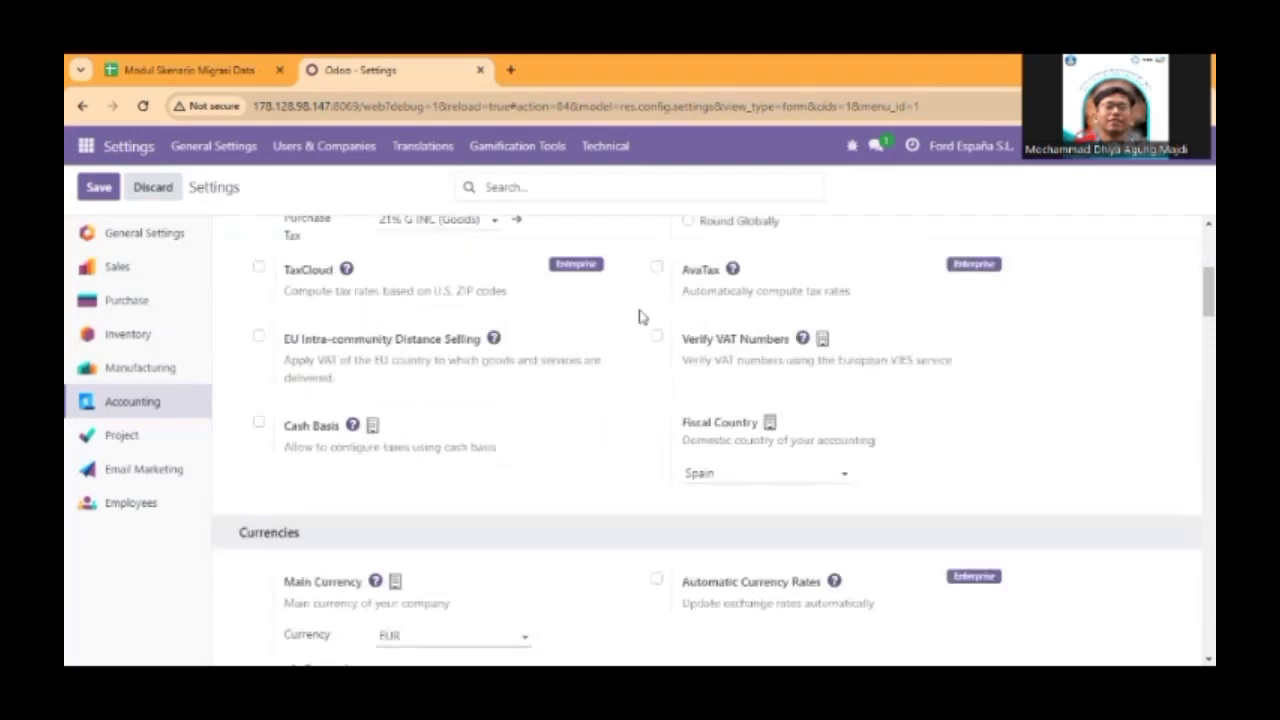
scroll(640, 312, up, 3)
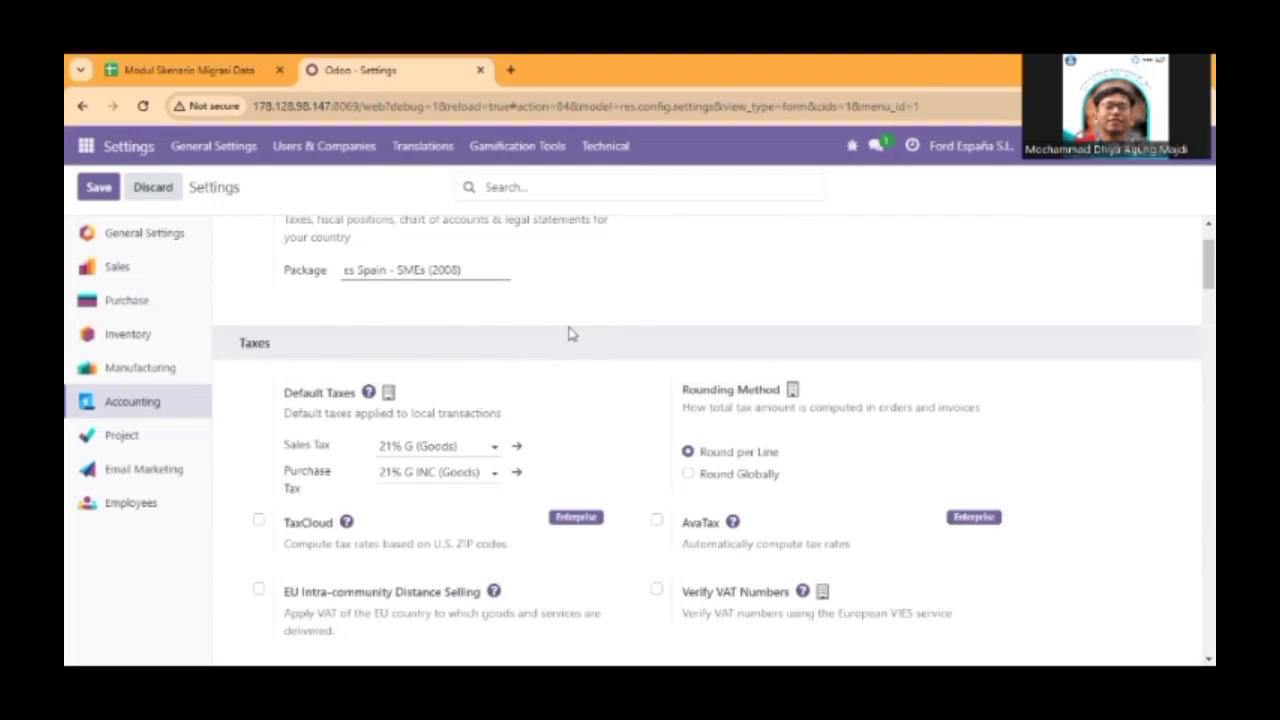
scroll(568, 333, down, 1)
scroll(568, 333, down, 2)
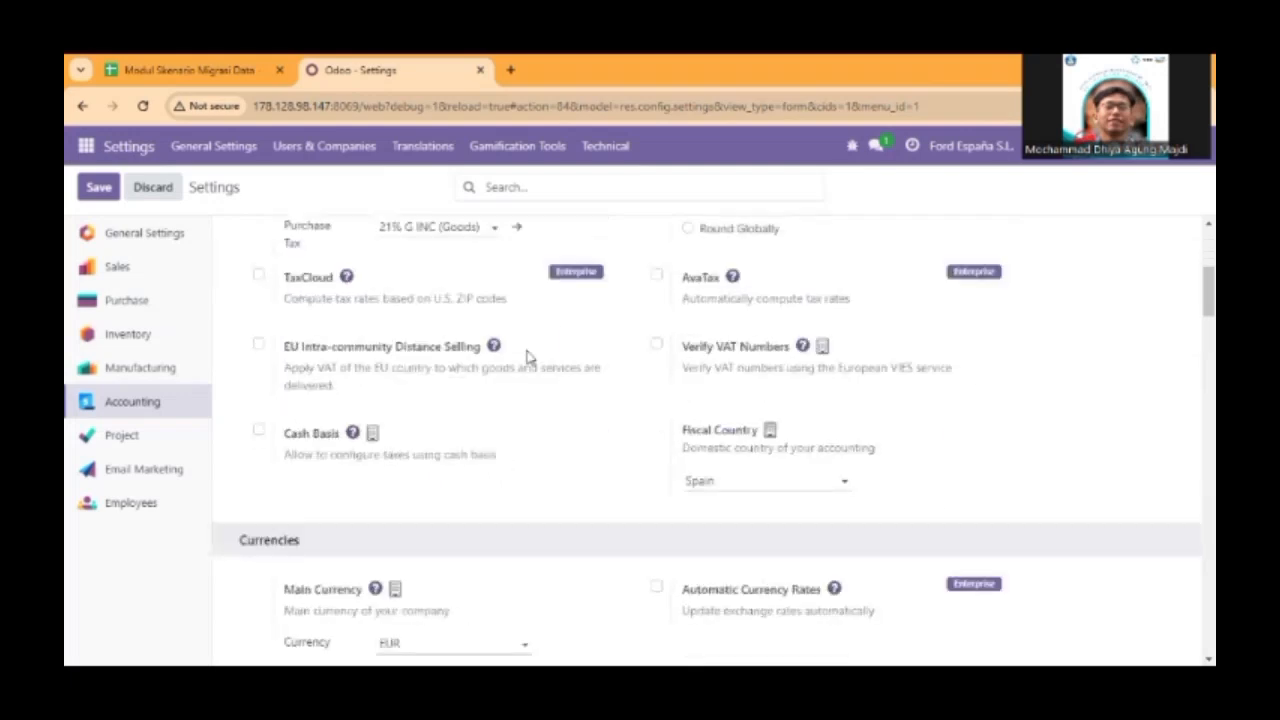
Enable Automatic Currency Rates for the company's currencies and dismiss the Enterprise upgrade offer.
scroll(428, 382, down, 3)
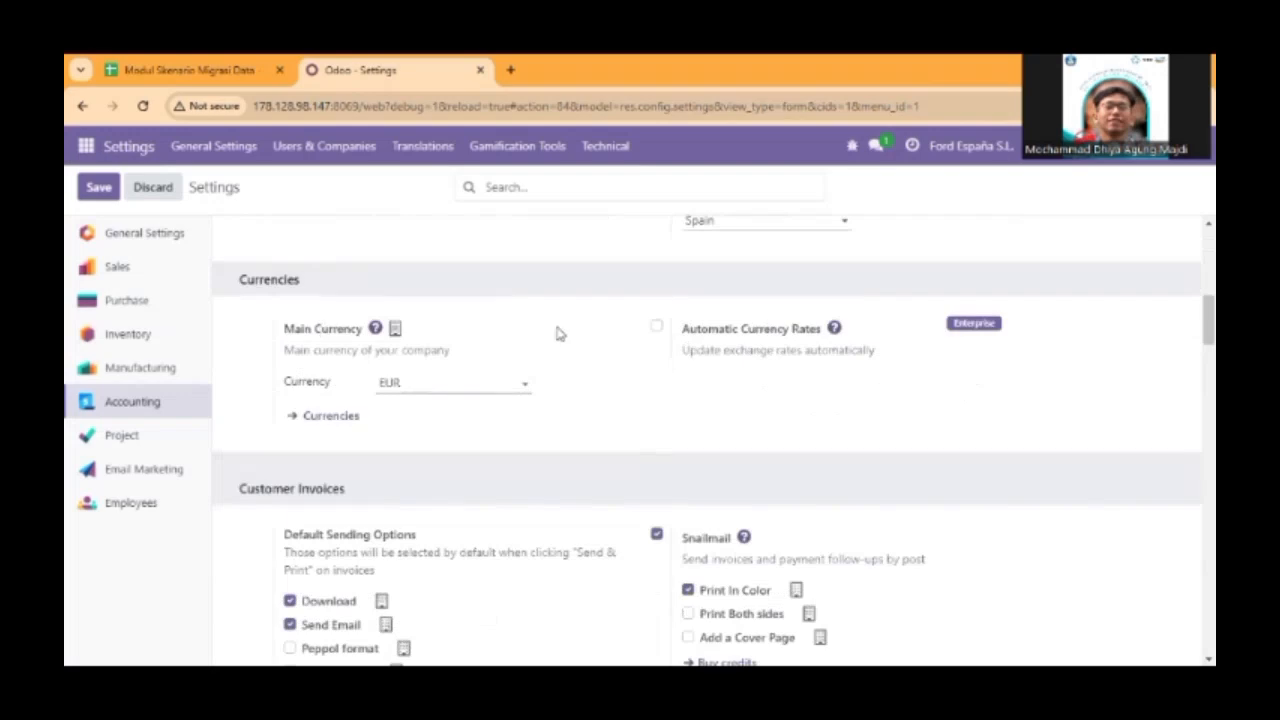
click(656, 326)
click(893, 282)
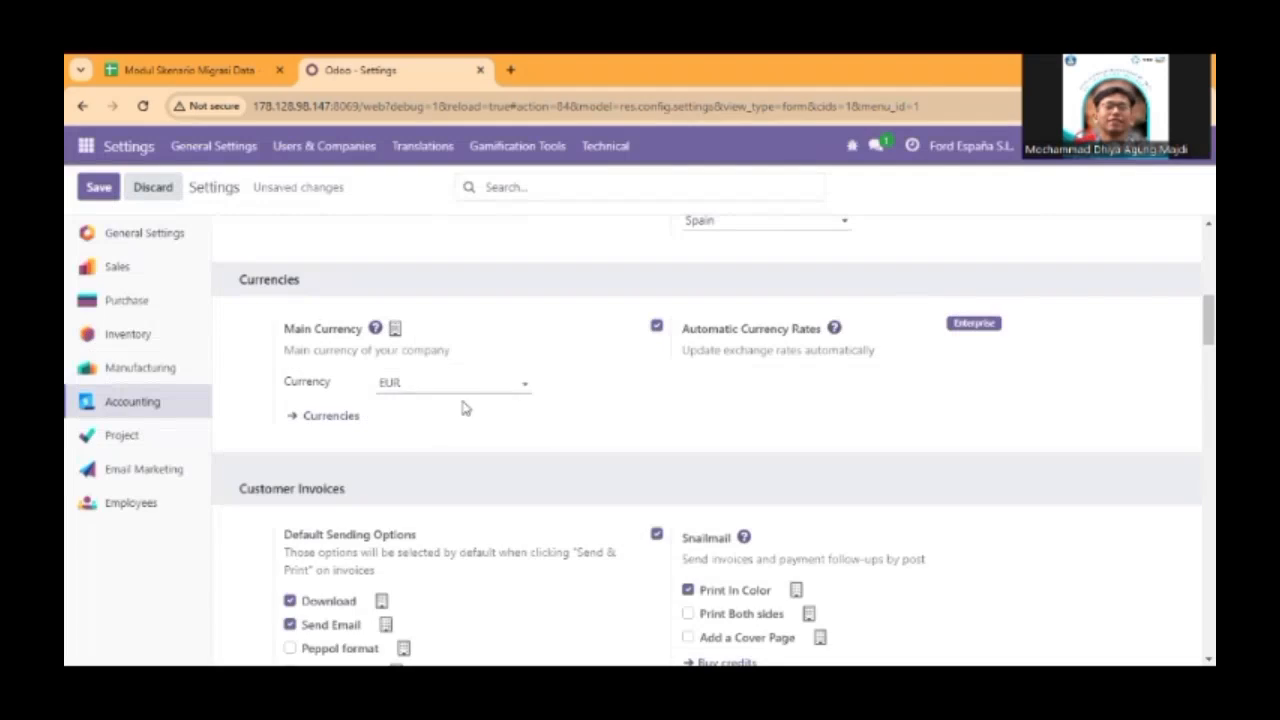
Enable Customer Addresses for customer invoices so specific invoice and delivery addresses can be selected.
scroll(465, 410, down, 5)
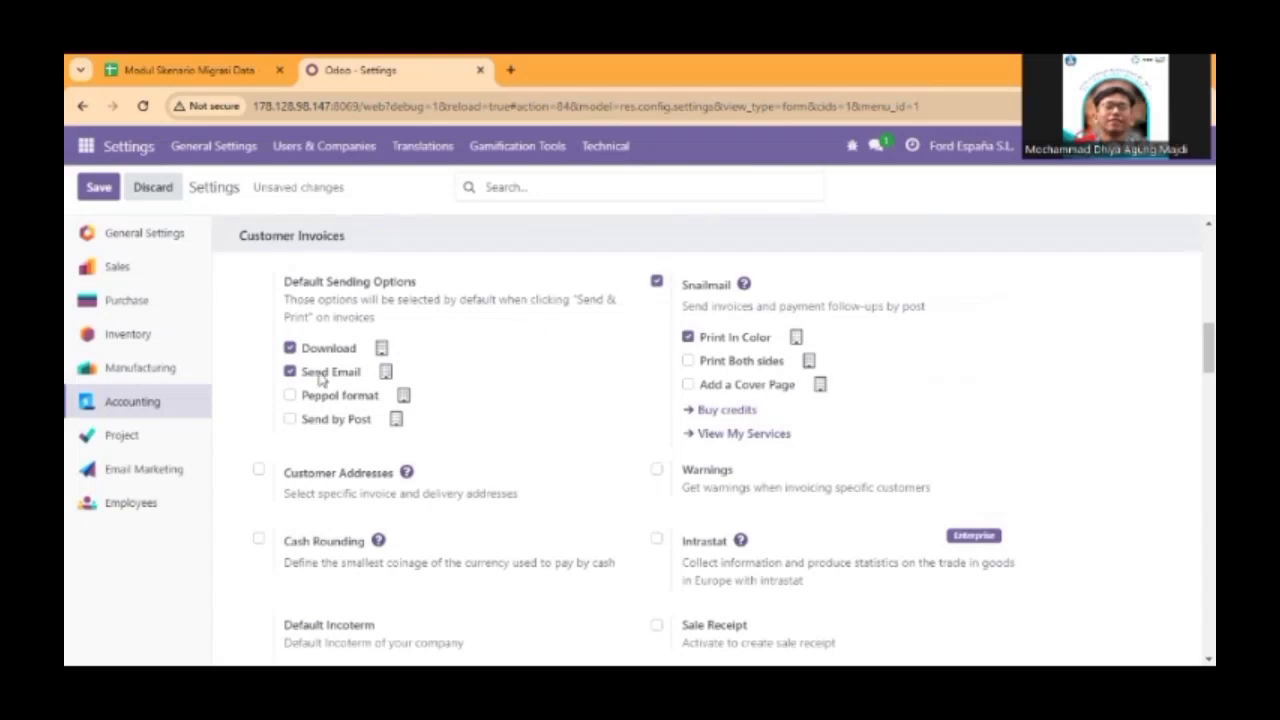
scroll(325, 380, down, 1)
click(259, 385)
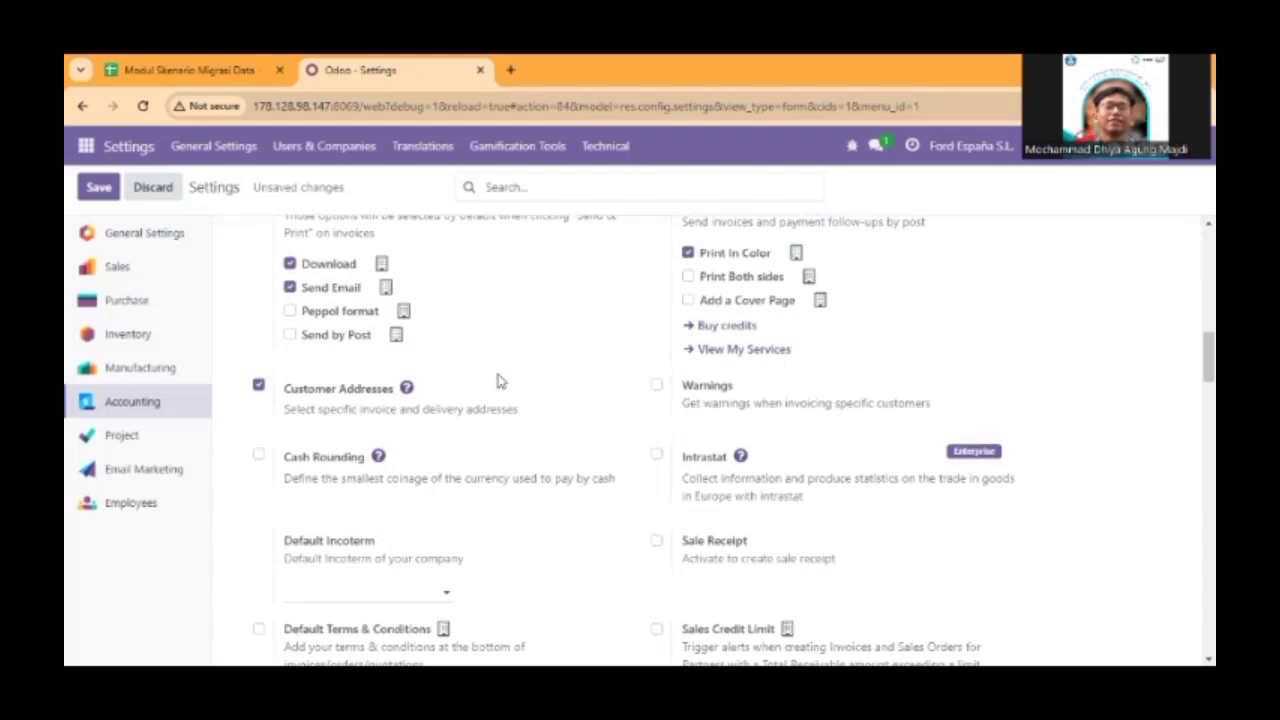
Enable Default Terms & Conditions for customer invoices and choose to add a link to a web page.
scroll(500, 381, down, 1)
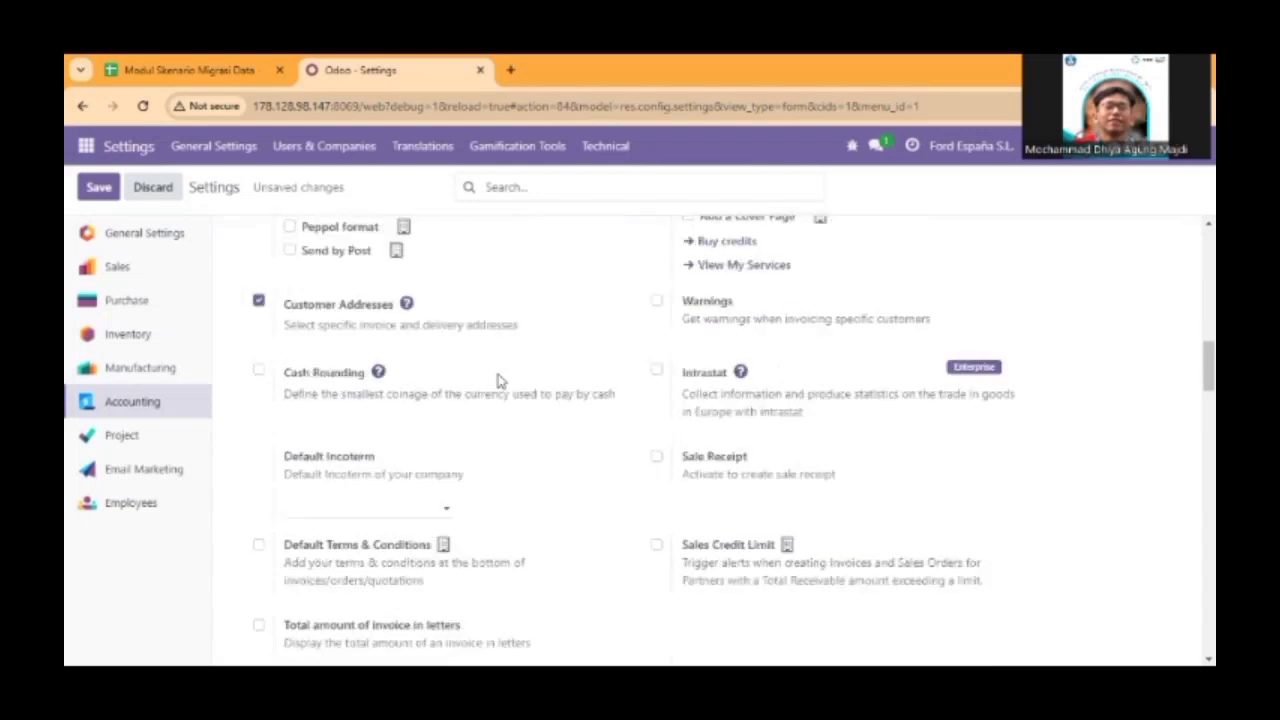
scroll(470, 400, down, 2)
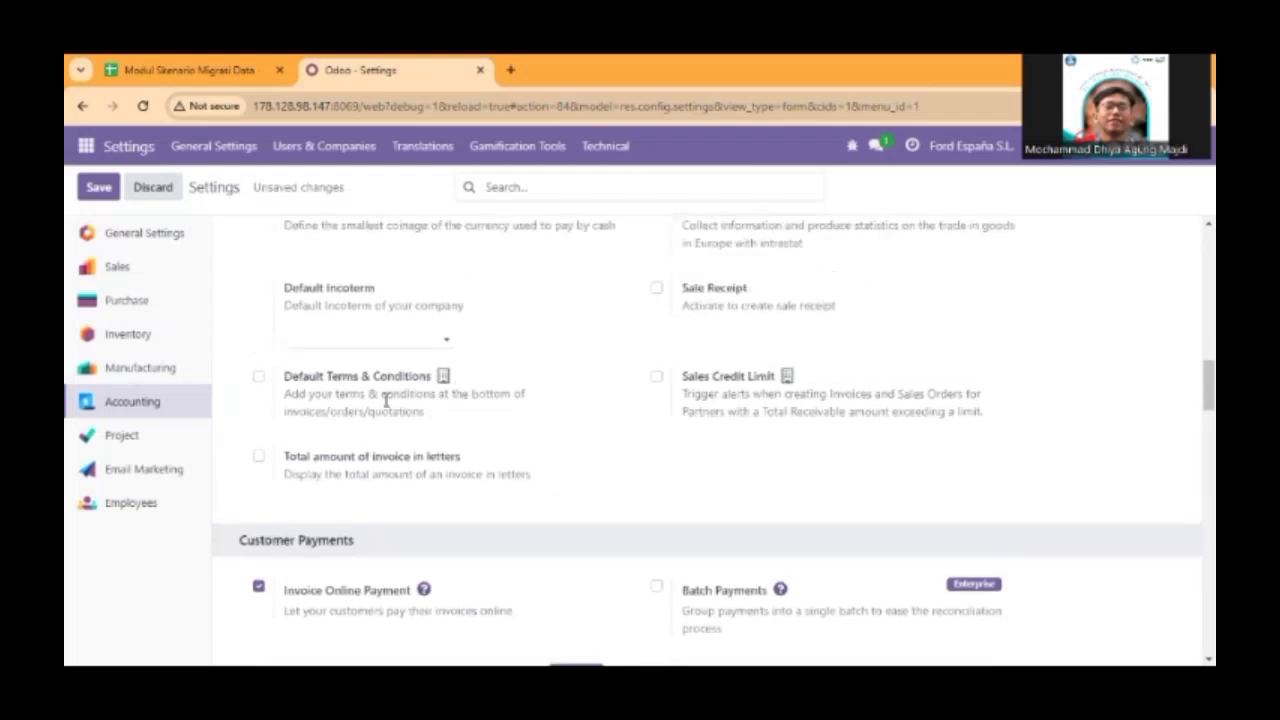
click(258, 377)
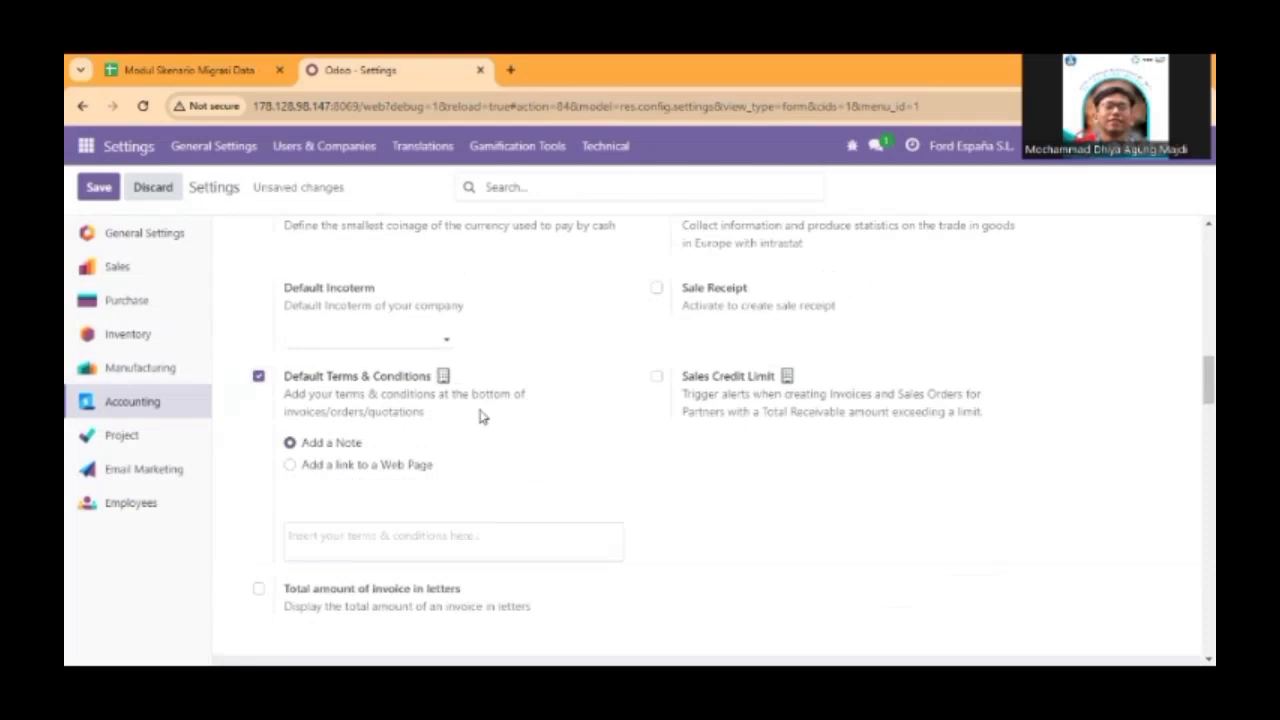
click(289, 465)
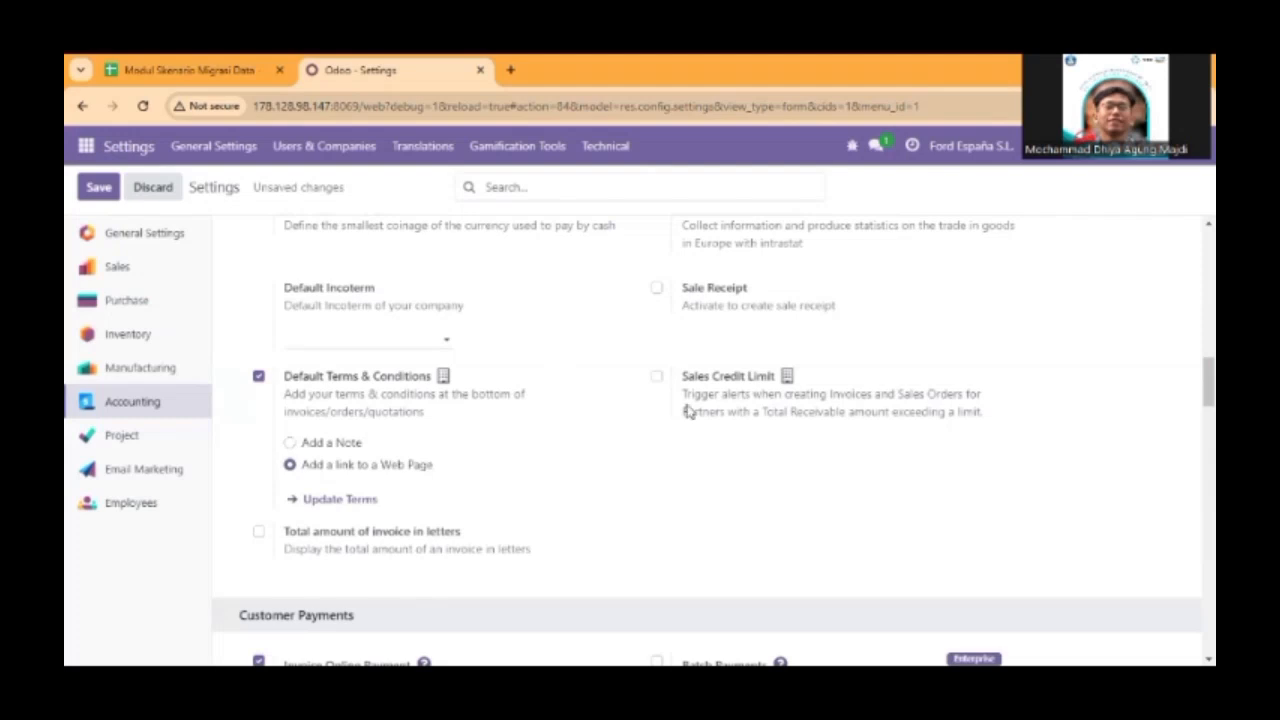
Review the Accounting settings from Customer Invoices down to Anglo-Saxon Accounting and back up to Fiscal Localization.
scroll(773, 413, up, 1)
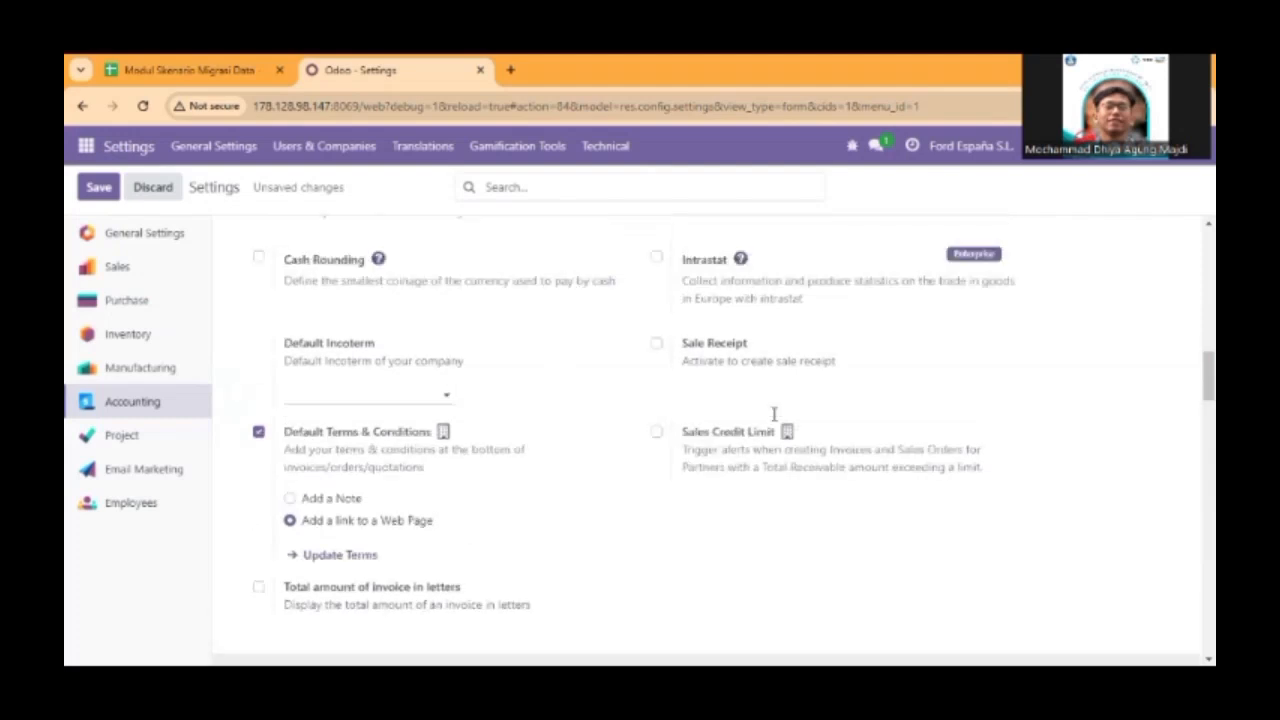
scroll(773, 413, up, 5)
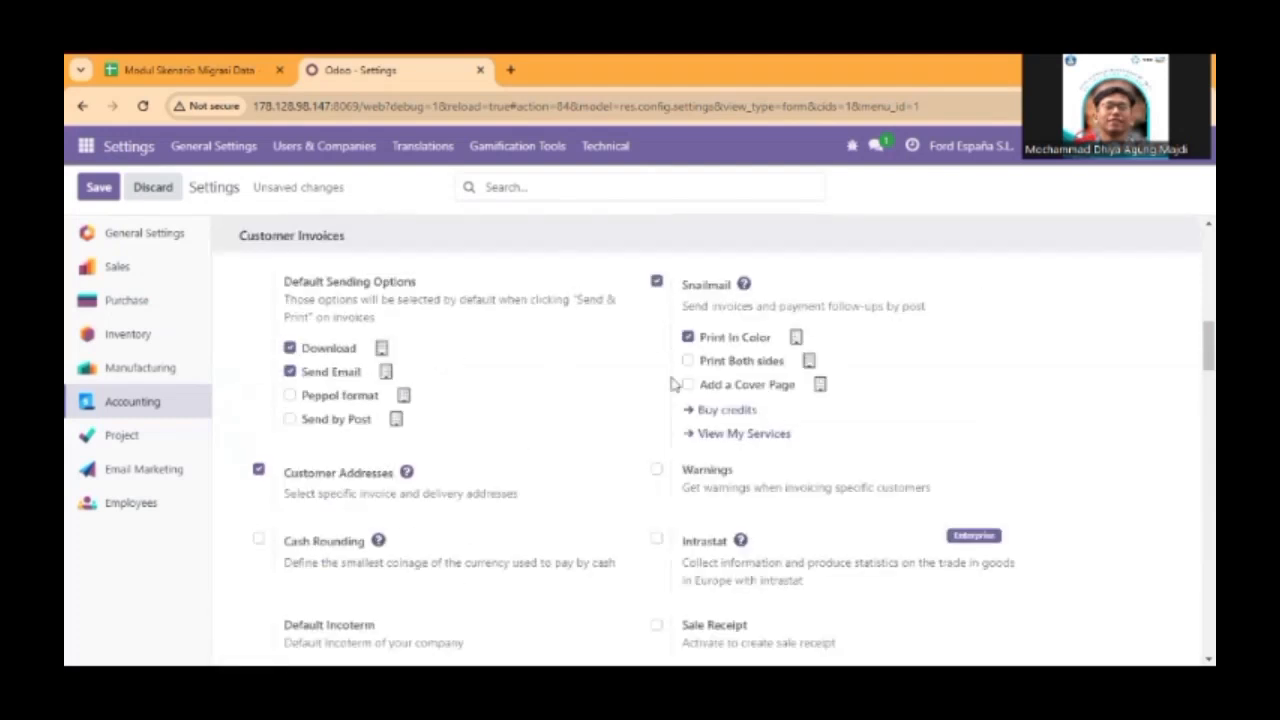
scroll(676, 386, up, 2)
scroll(728, 437, down, 2)
scroll(628, 455, down, 5)
scroll(628, 455, down, 4)
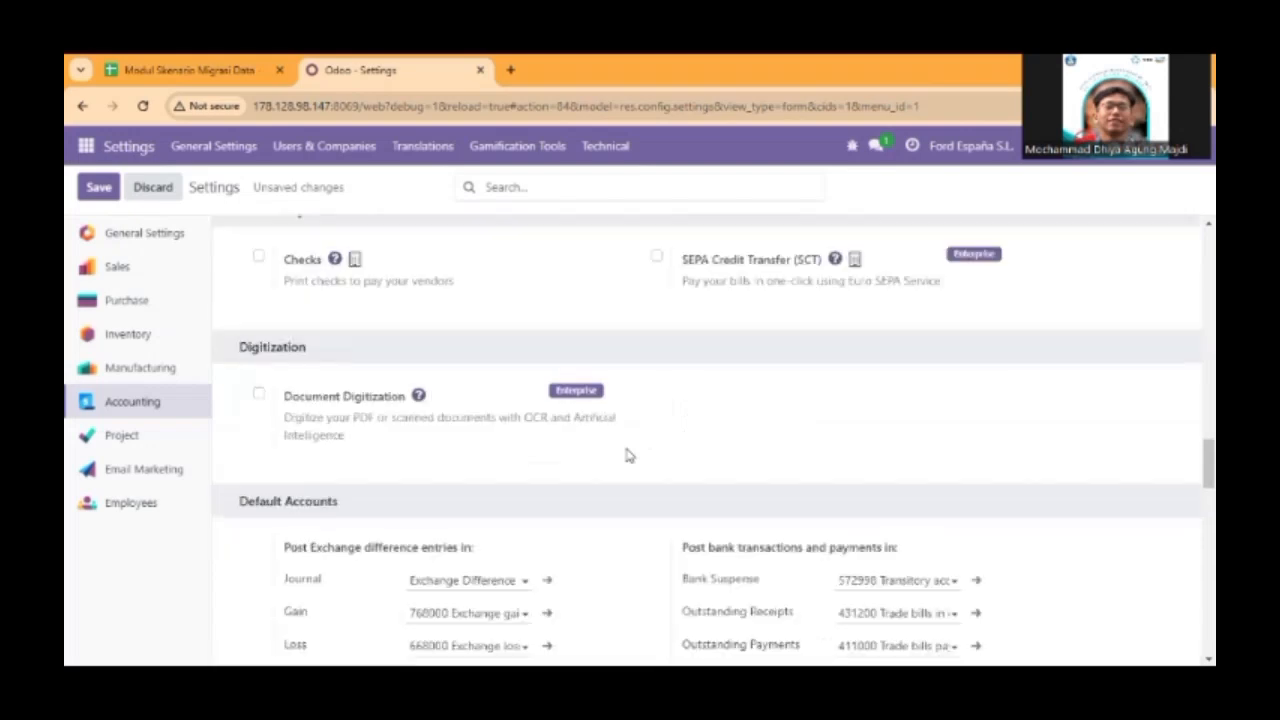
scroll(628, 455, down, 4)
scroll(628, 455, down, 5)
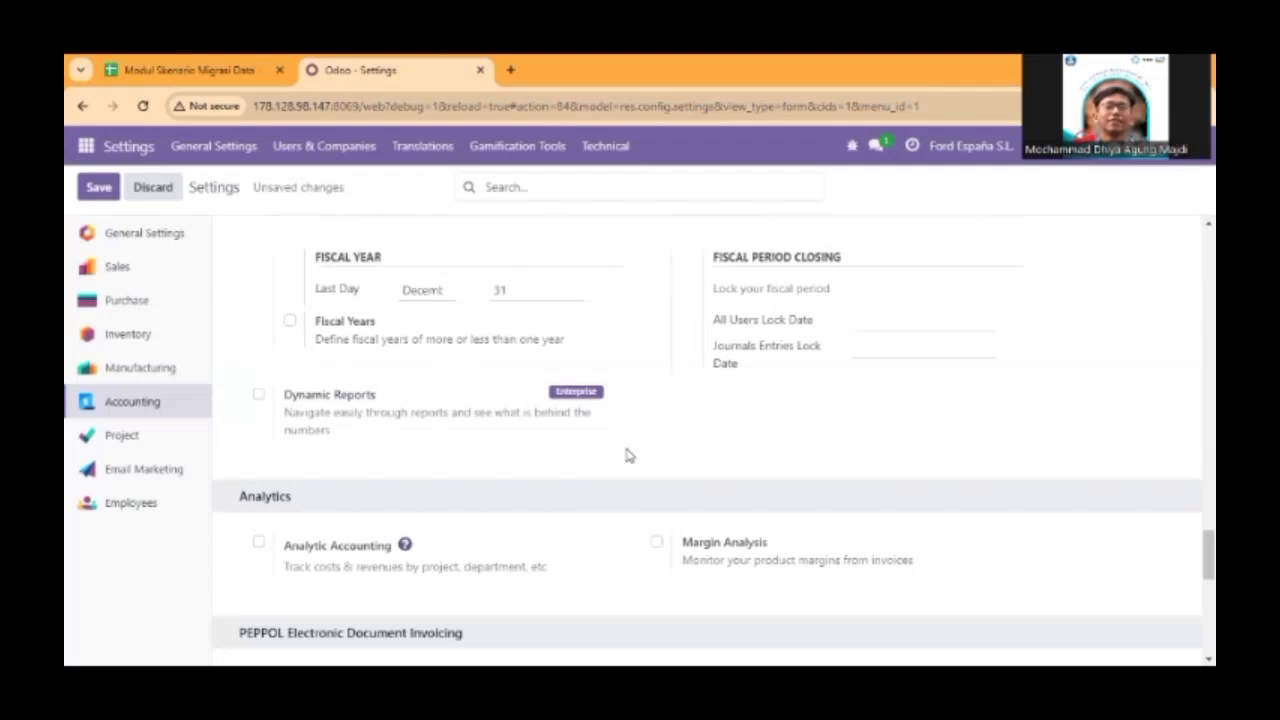
scroll(628, 455, down, 4)
scroll(628, 455, down, 3)
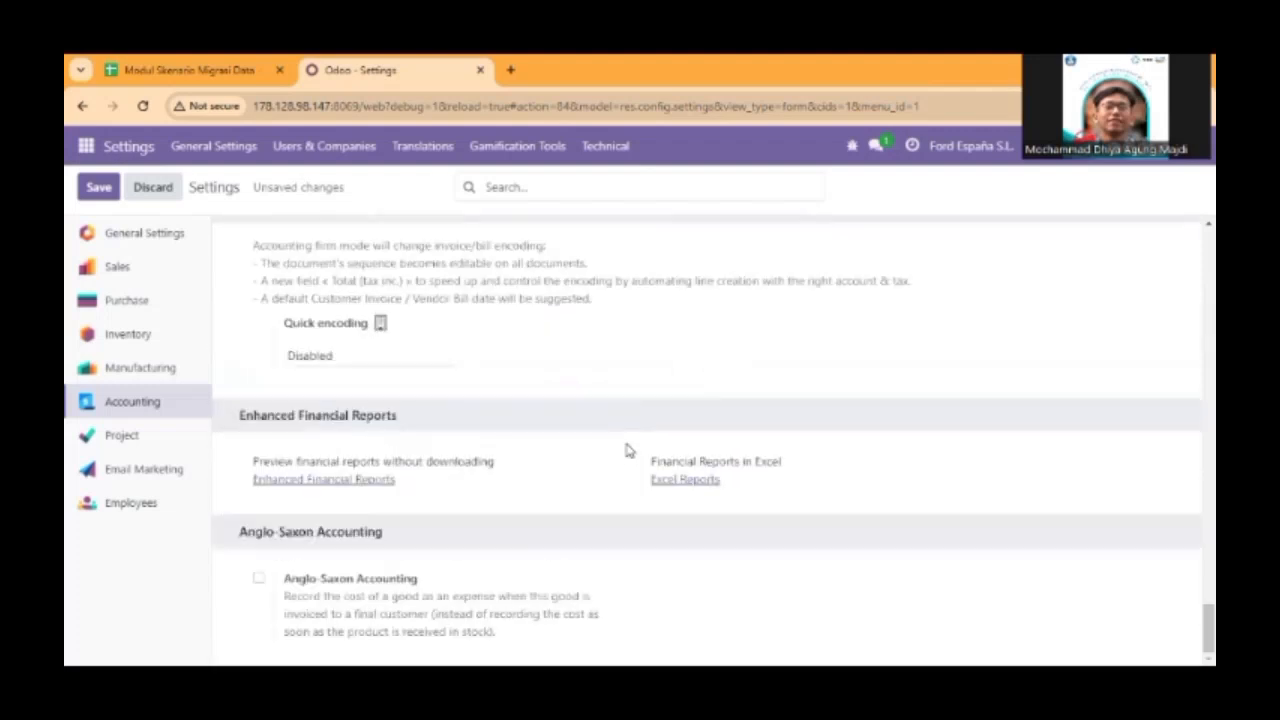
scroll(628, 451, up, 7)
scroll(628, 451, up, 5)
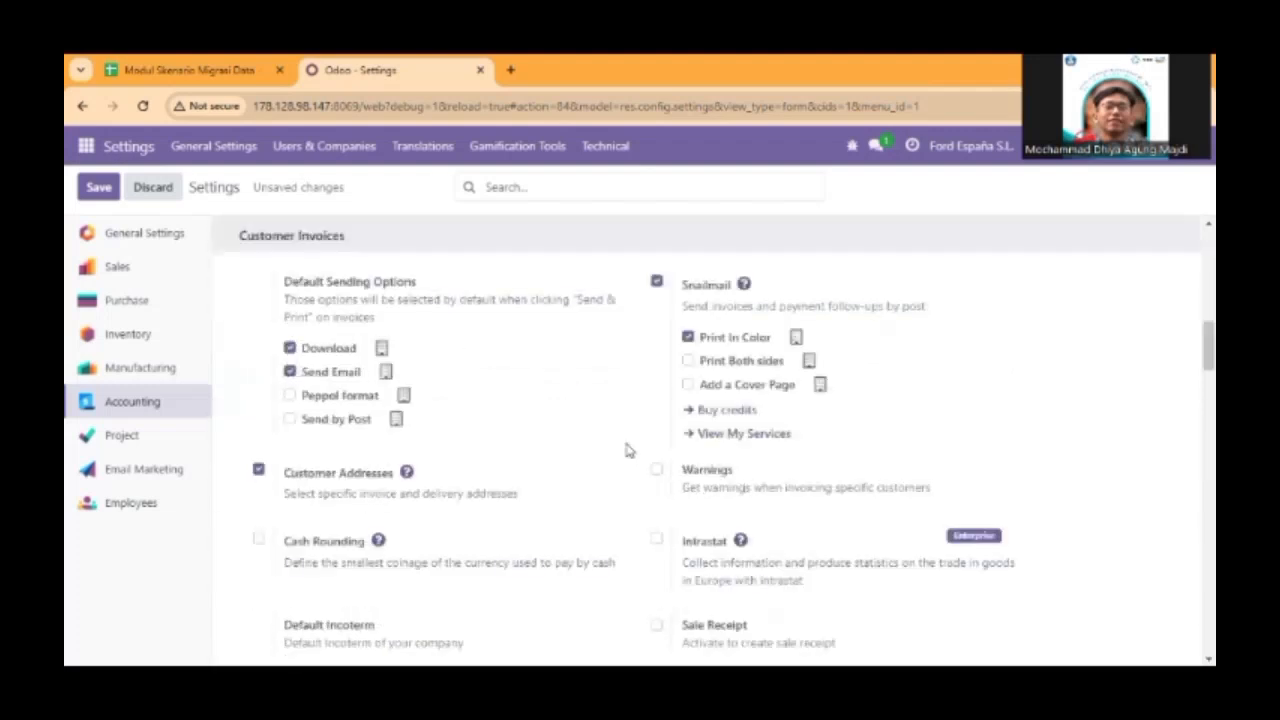
scroll(628, 451, up, 5)
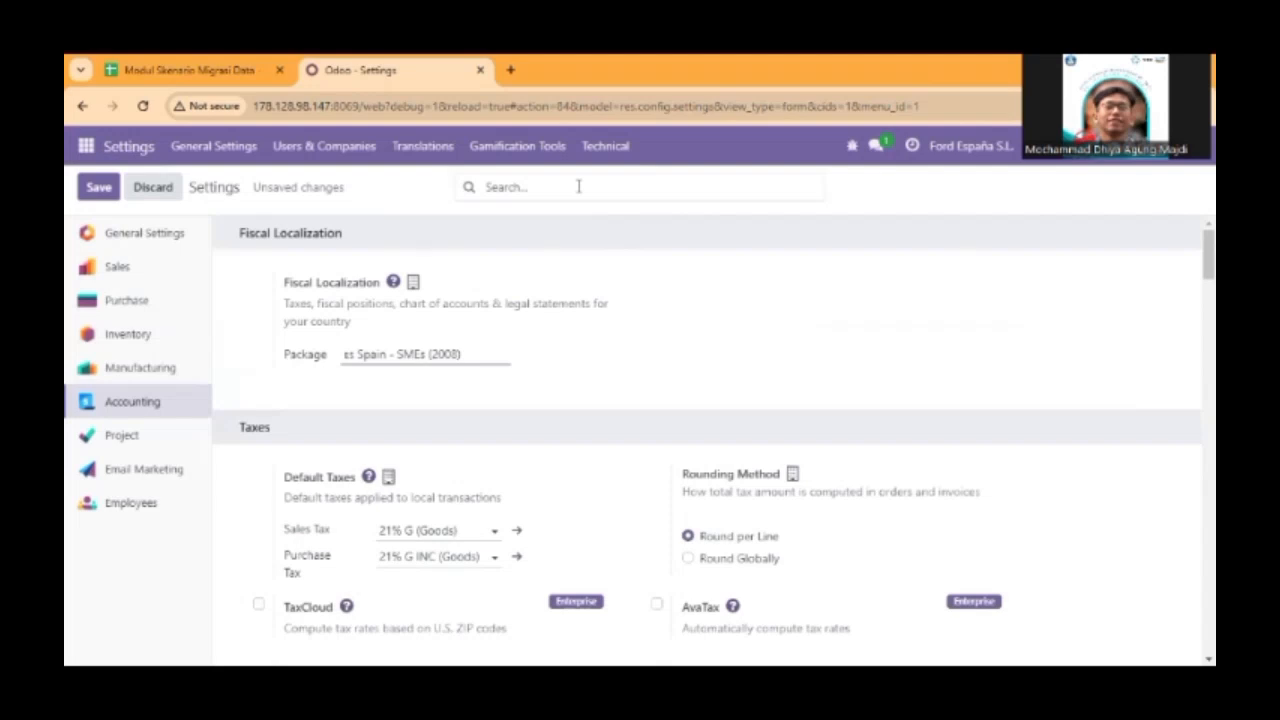
Enable SEPA Direct Debit (SDD) for customer payments and decline the Enterprise upgrade offer.
scroll(555, 410, down, 4)
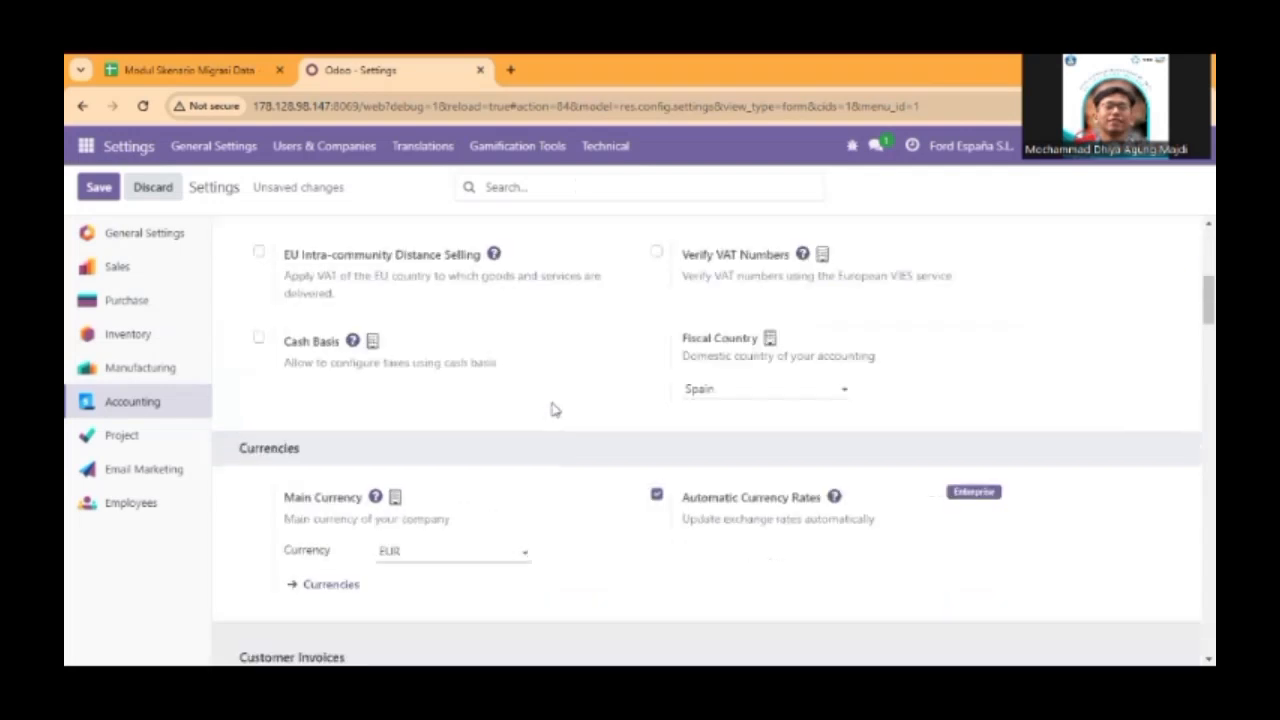
scroll(555, 410, down, 10)
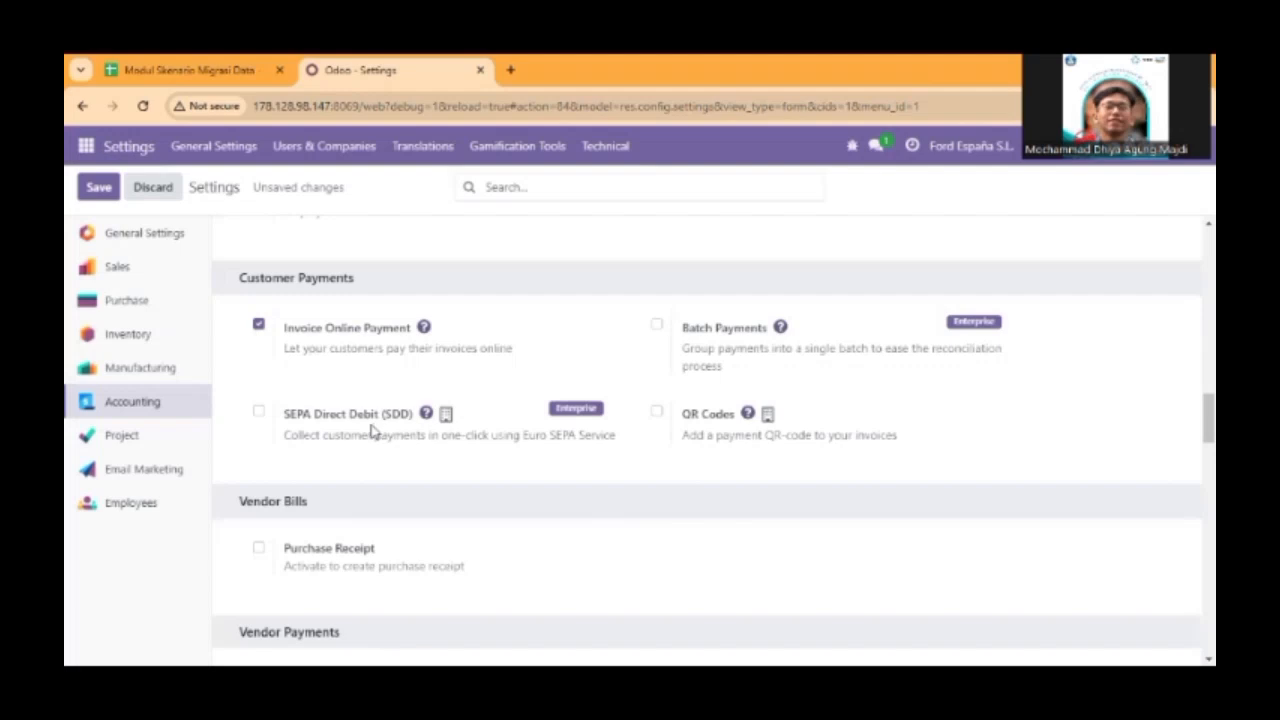
mouse_move(372, 430)
click(258, 411)
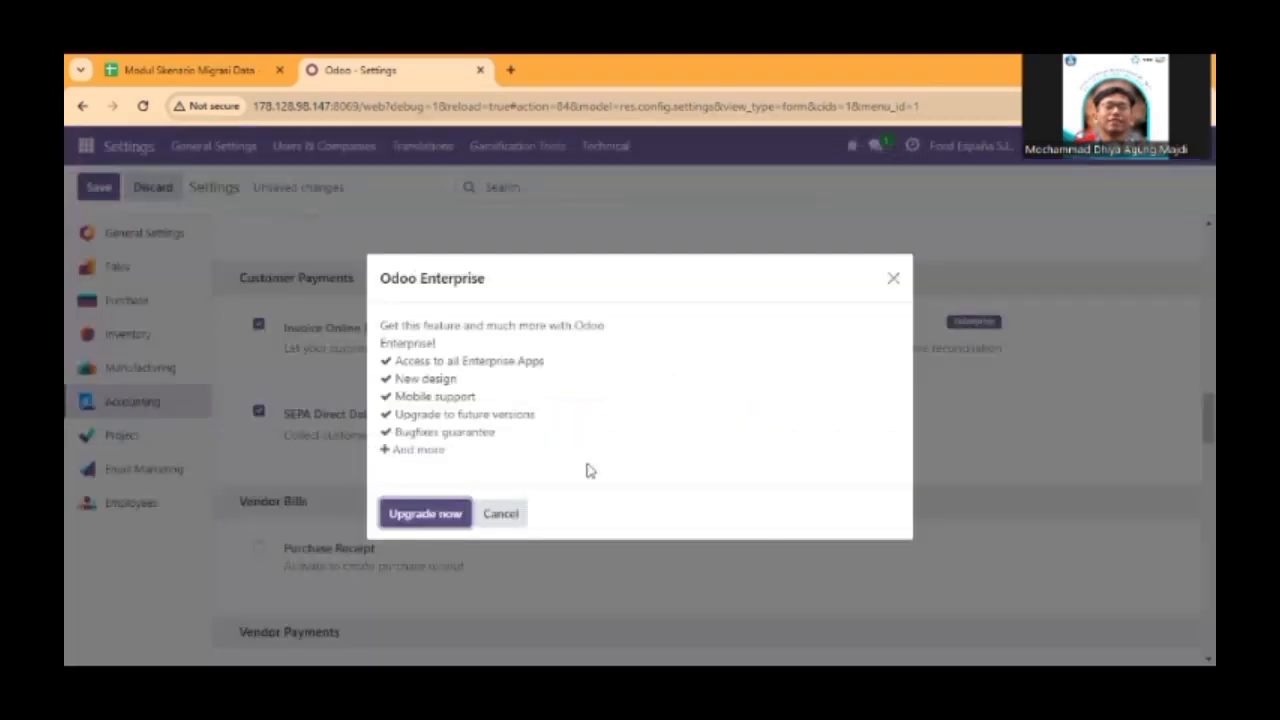
click(505, 520)
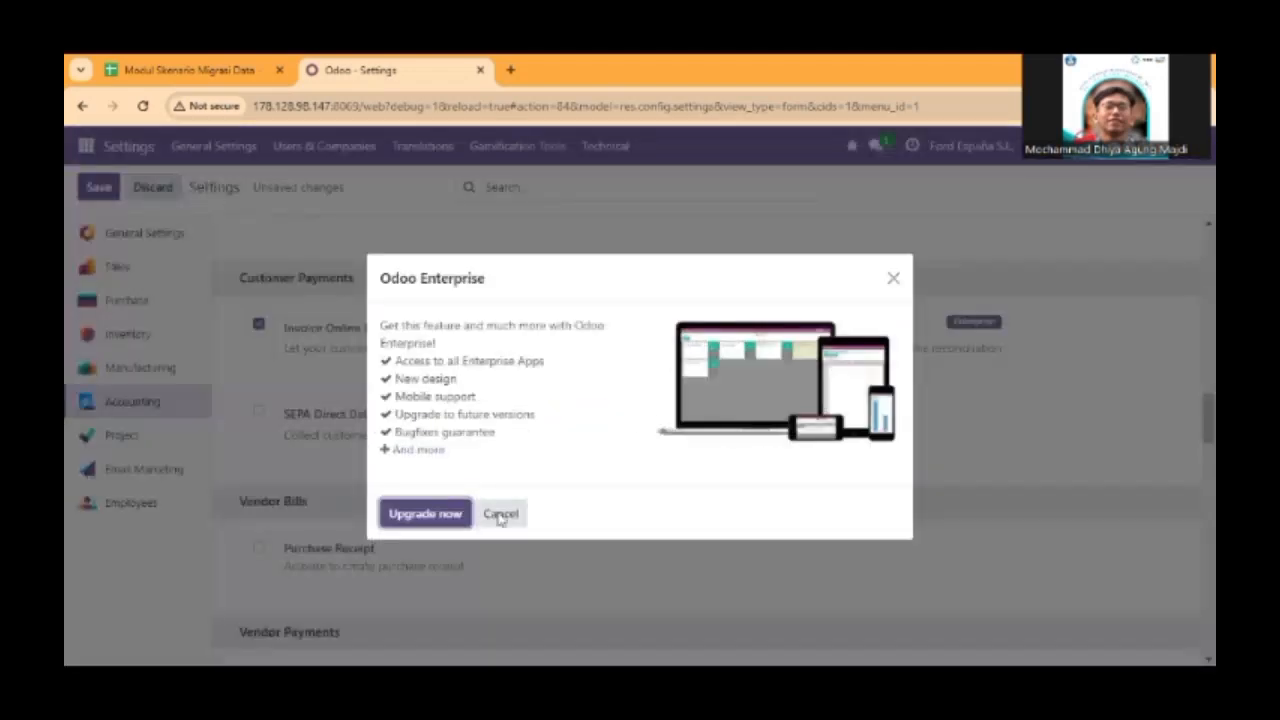
Enable Purchase Receipt for vendor bills and Checks for vendor payments in the Accounting settings.
click(500, 514)
scroll(728, 437, down, 3)
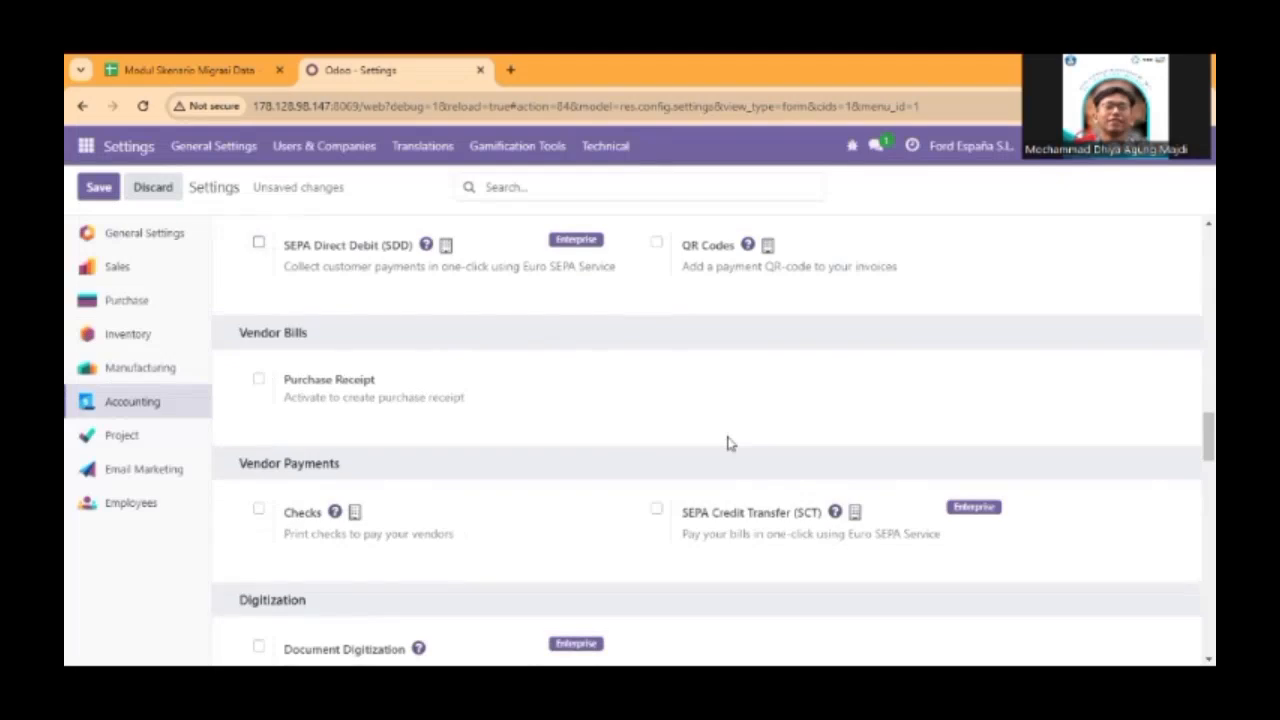
scroll(633, 444, down, 2)
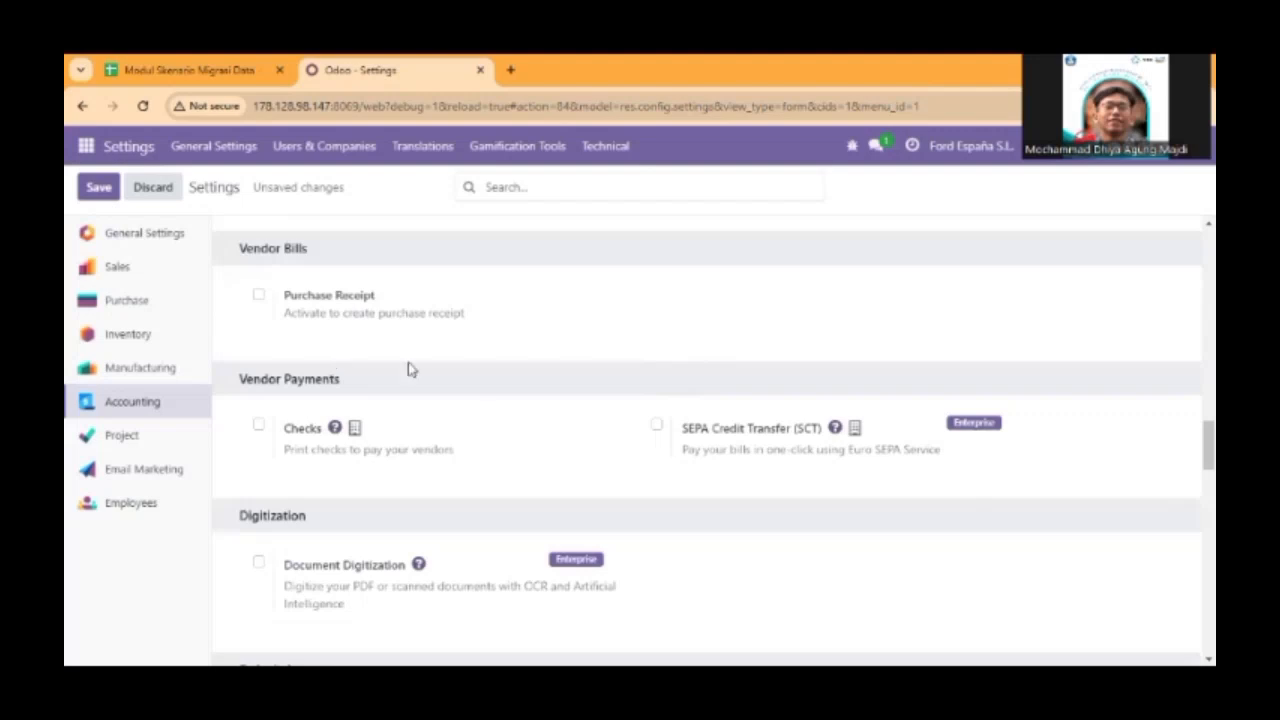
click(259, 294)
click(259, 425)
scroll(616, 407, down, 1)
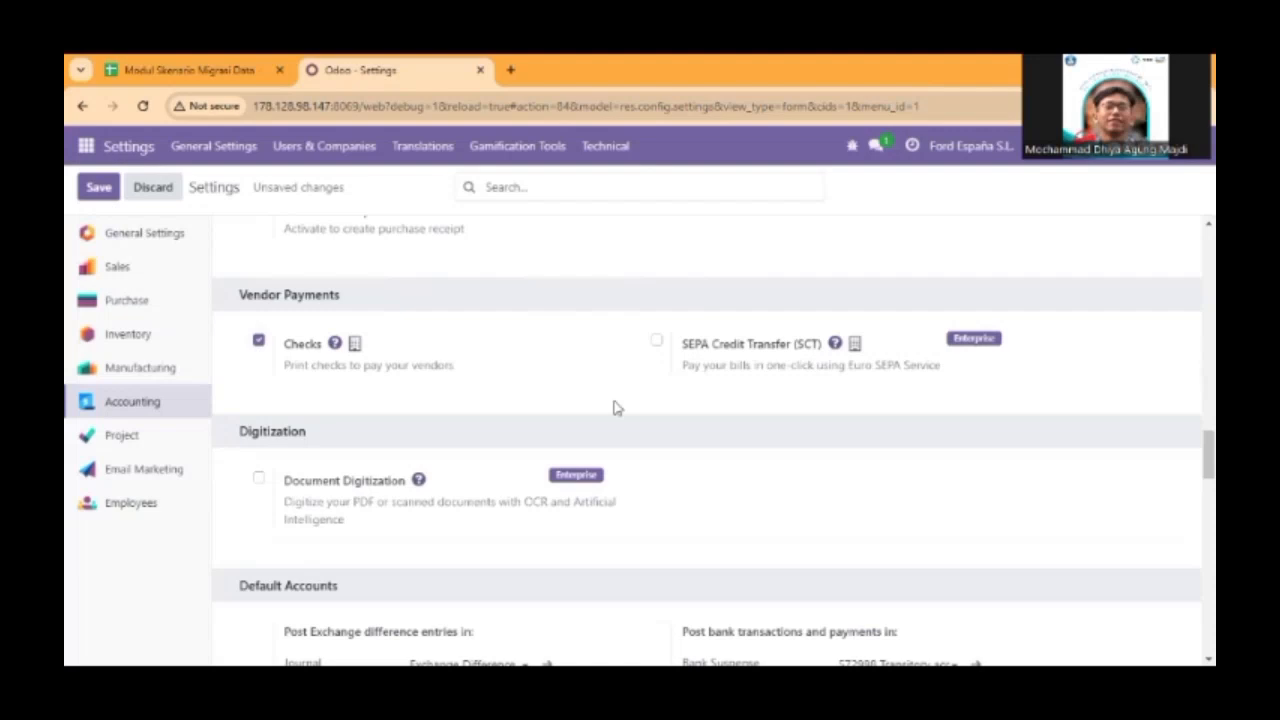
Enable Margin Analysis and Analytic Accounting under Analytics in the Accounting settings.
scroll(616, 407, down, 1)
scroll(616, 407, down, 1)
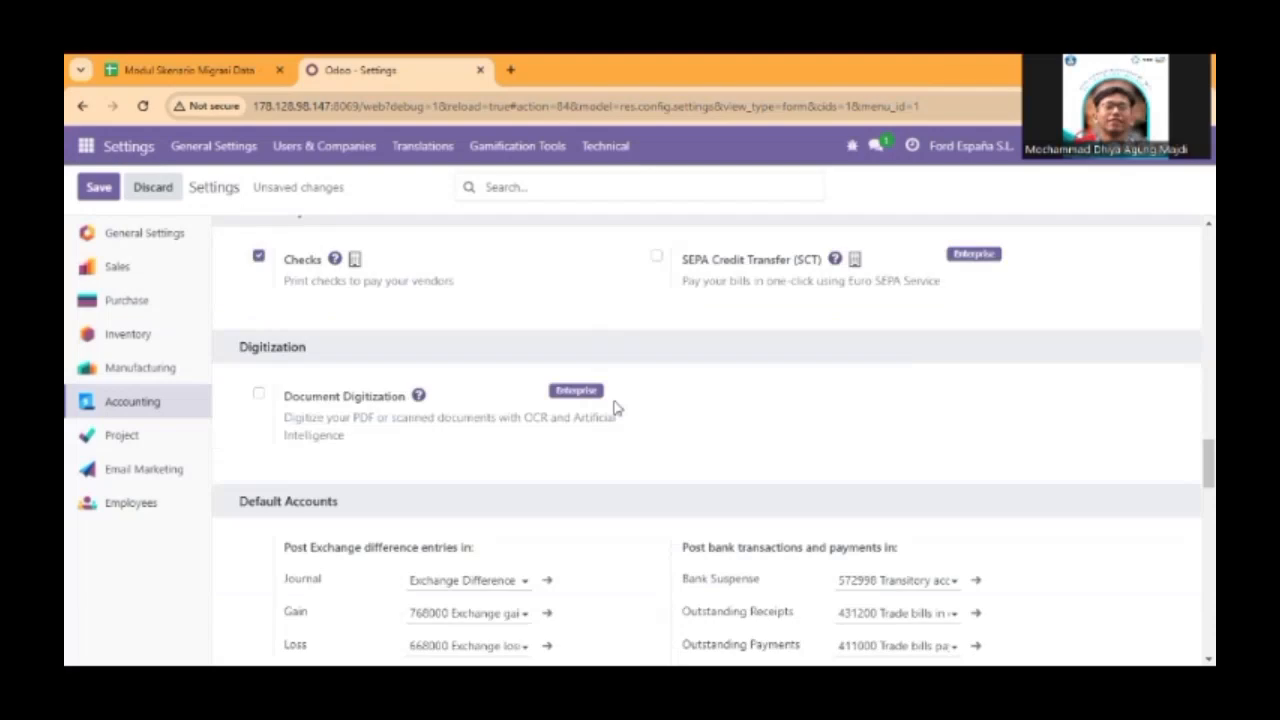
scroll(530, 435, down, 3)
scroll(530, 435, down, 4)
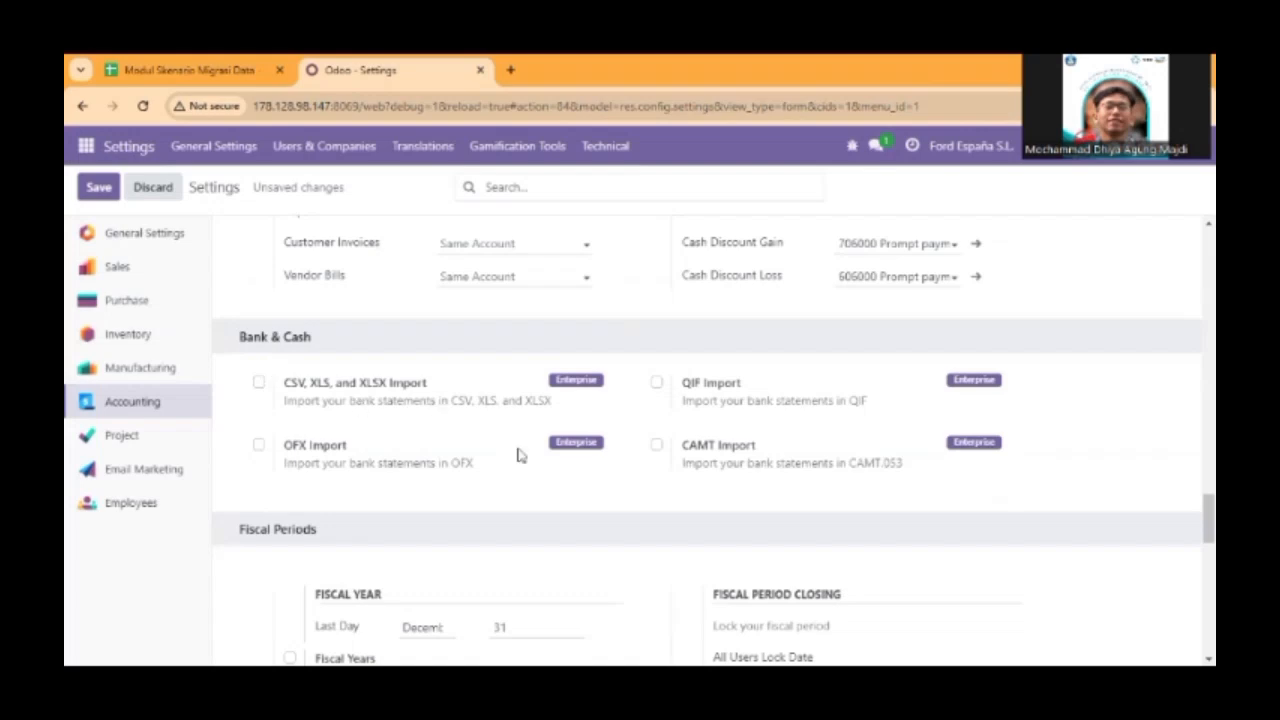
scroll(466, 347, down, 1)
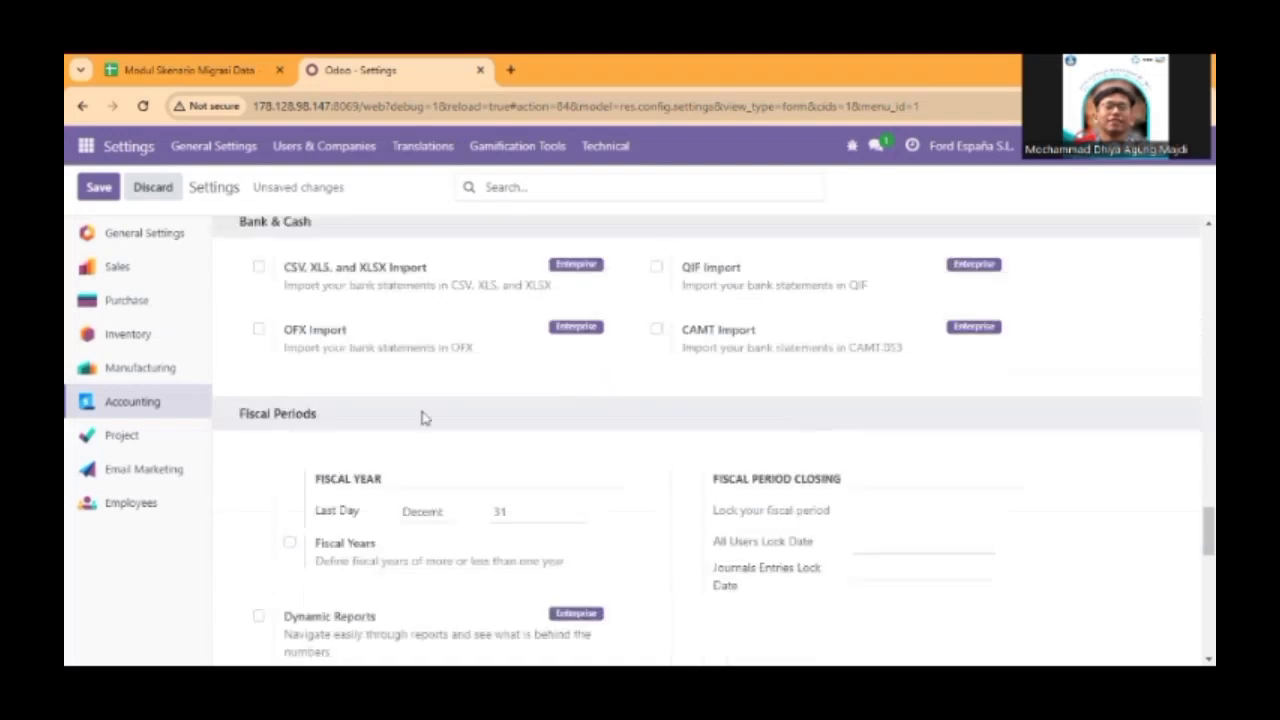
scroll(346, 377, down, 1)
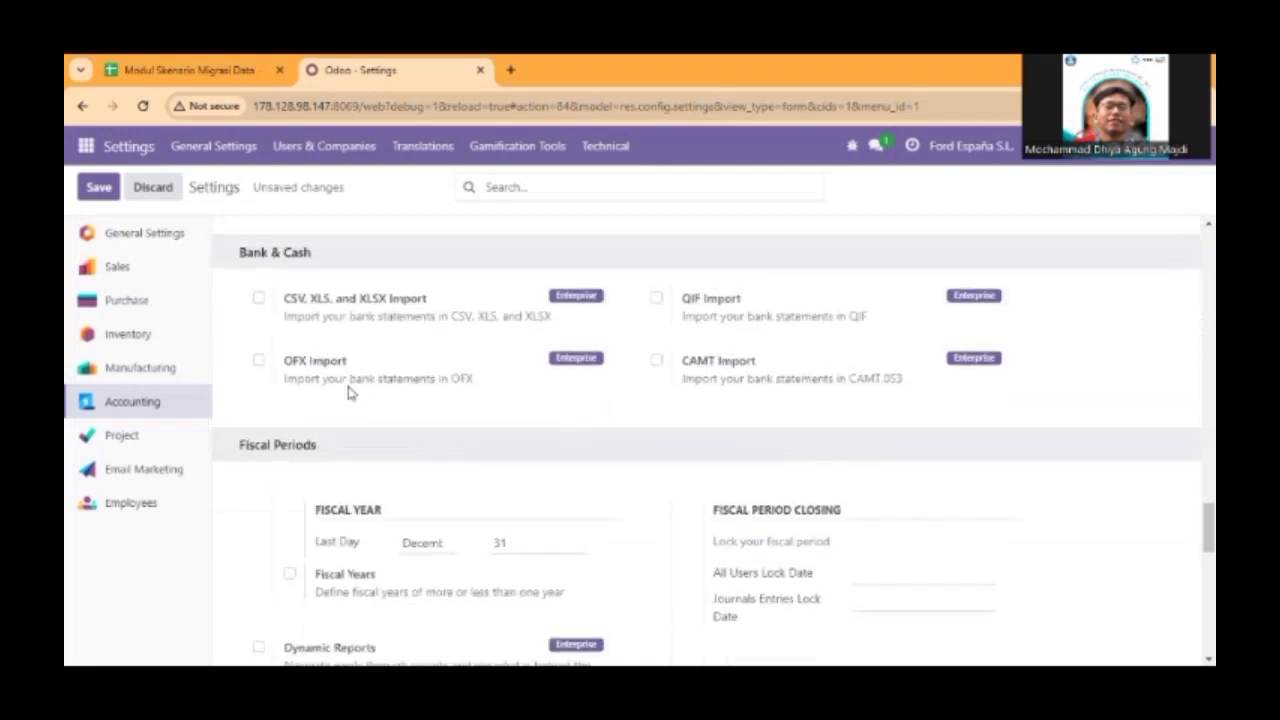
scroll(349, 393, down, 1)
scroll(349, 393, down, 1)
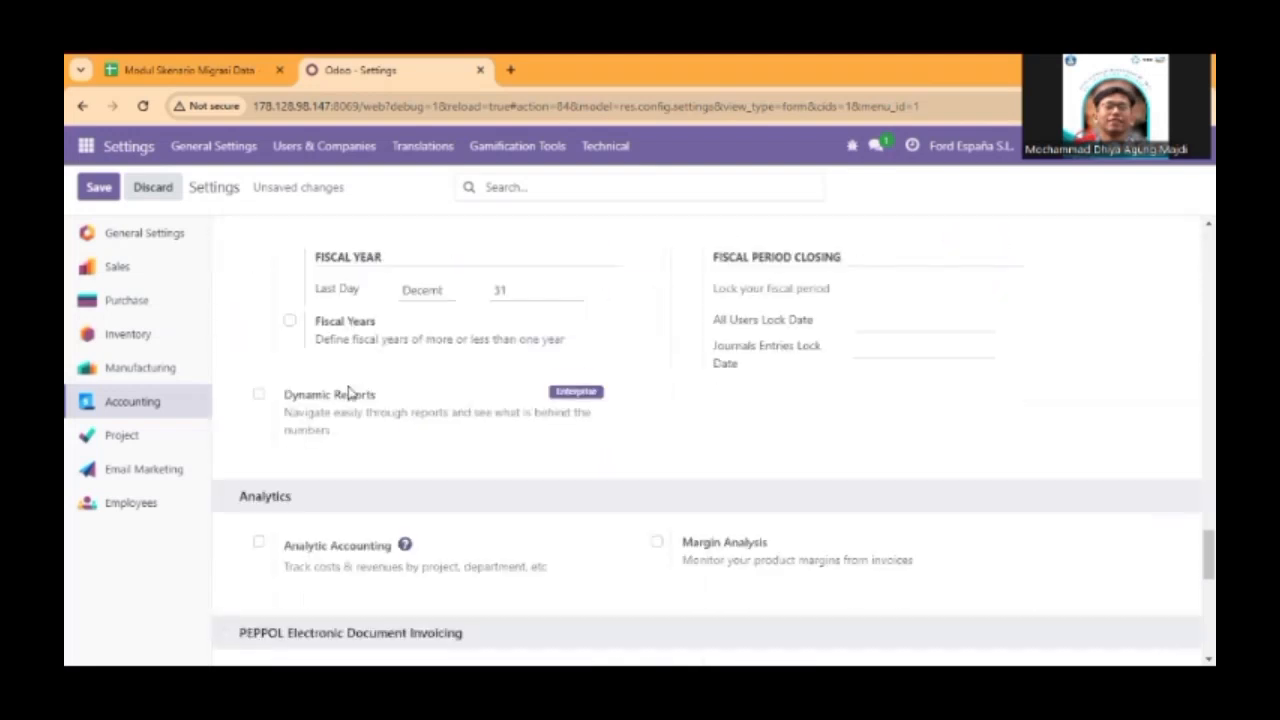
scroll(349, 393, down, 1)
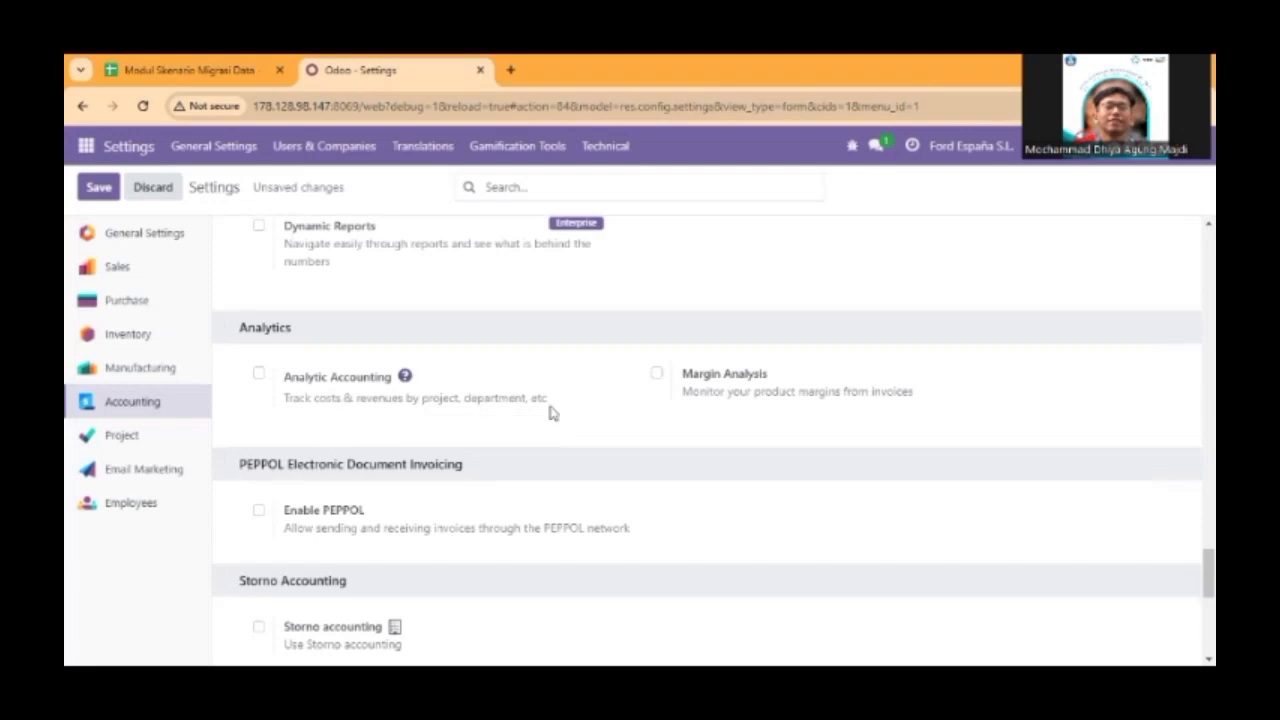
click(655, 373)
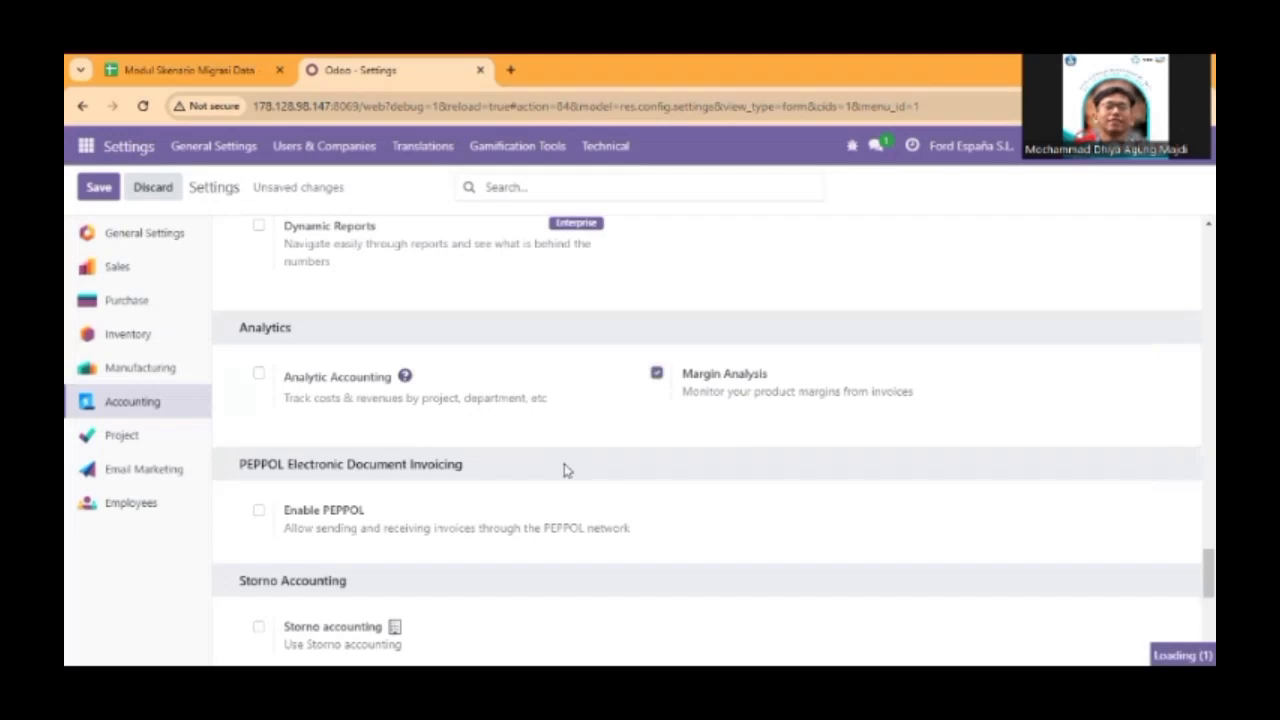
click(258, 373)
Recheck the Accounting settings, save the changes, and reopen the Accounting settings once the page has reloaded.
scroll(393, 445, up, 15)
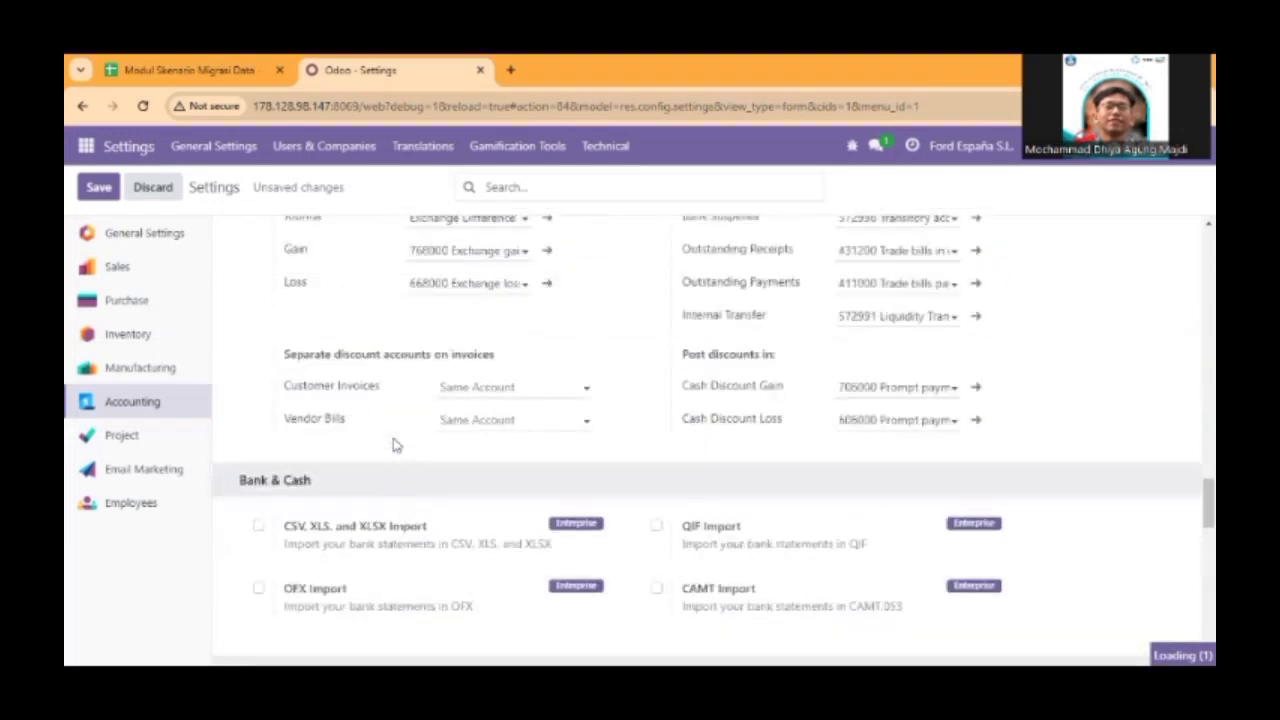
scroll(393, 445, up, 5)
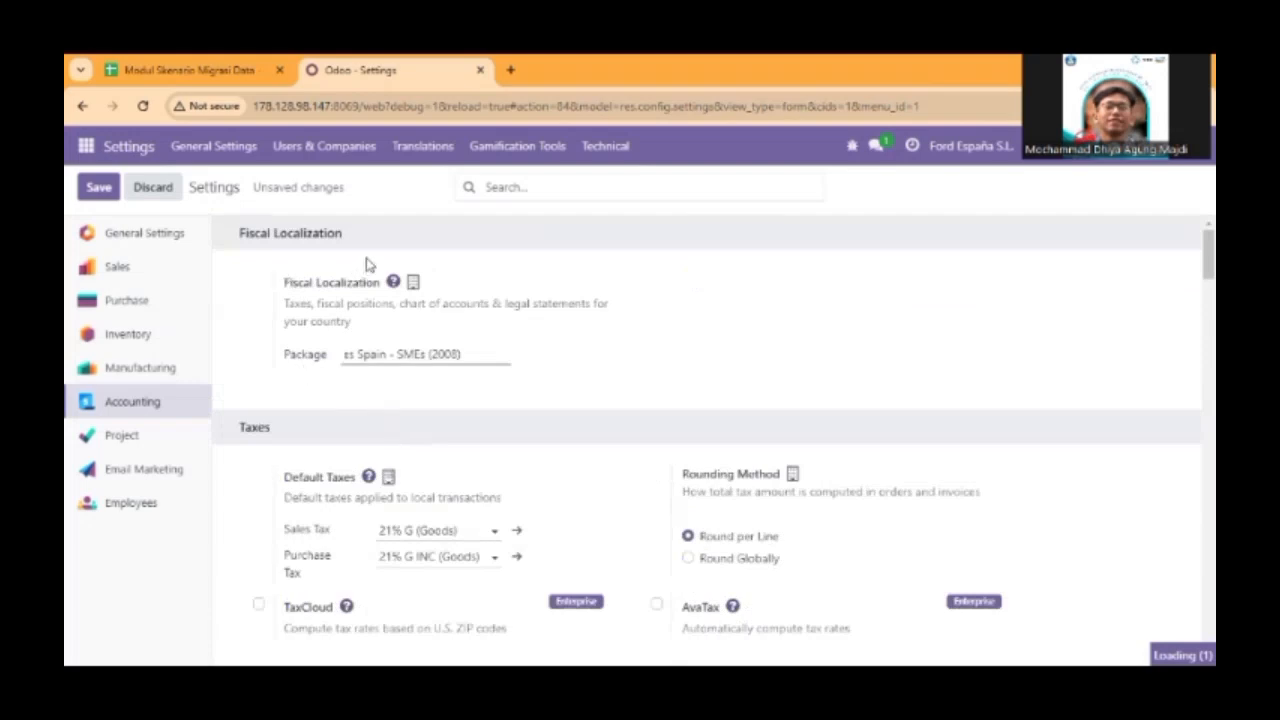
scroll(400, 268, down, 6)
scroll(408, 271, down, 2)
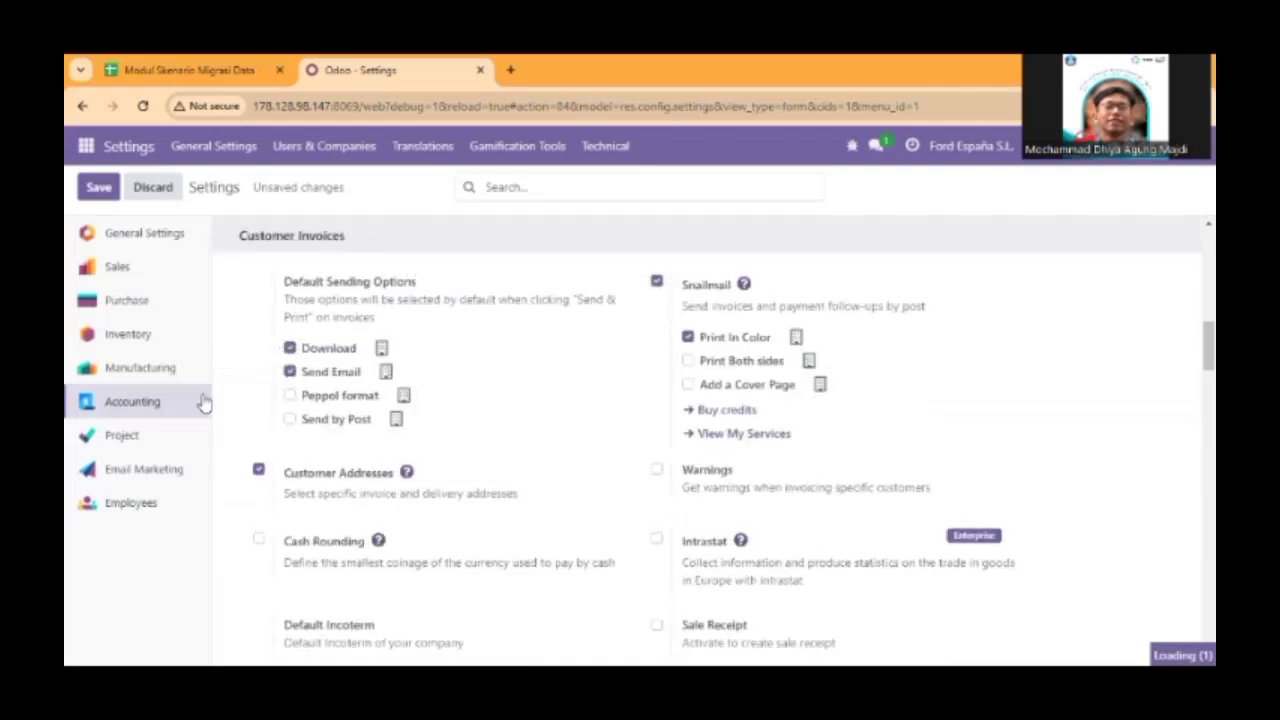
click(99, 189)
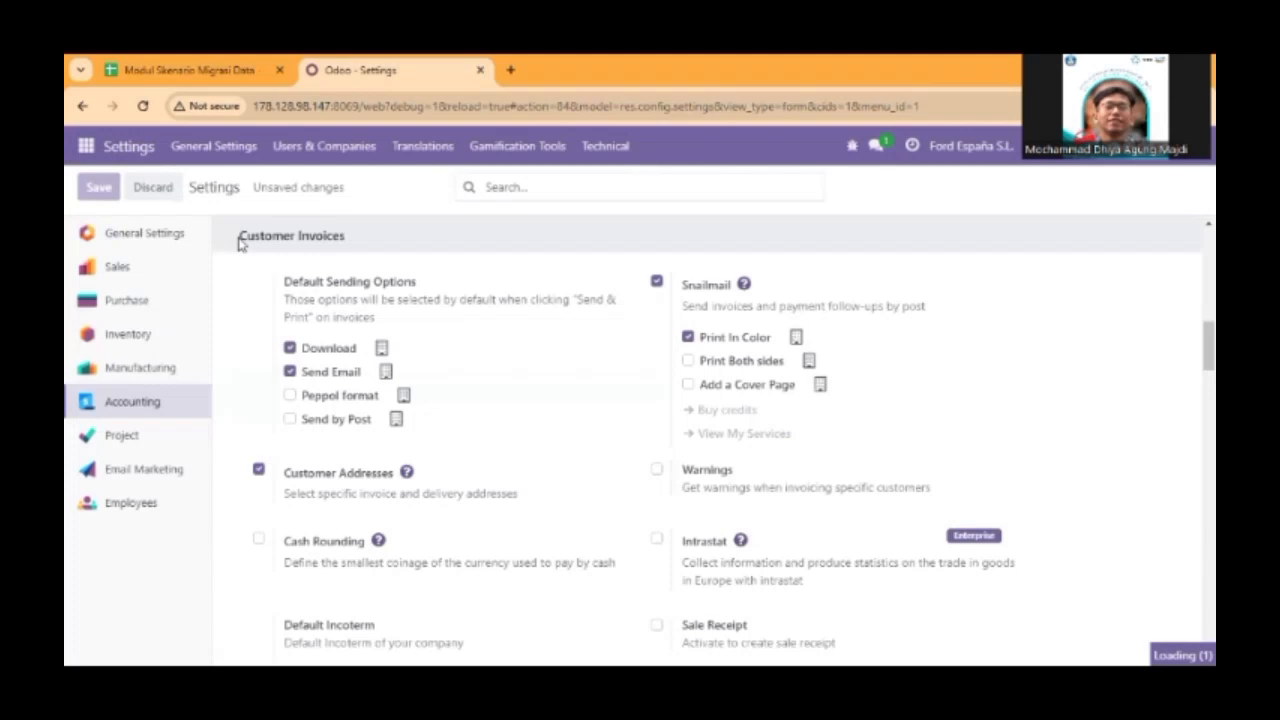
scroll(323, 371, down, 15)
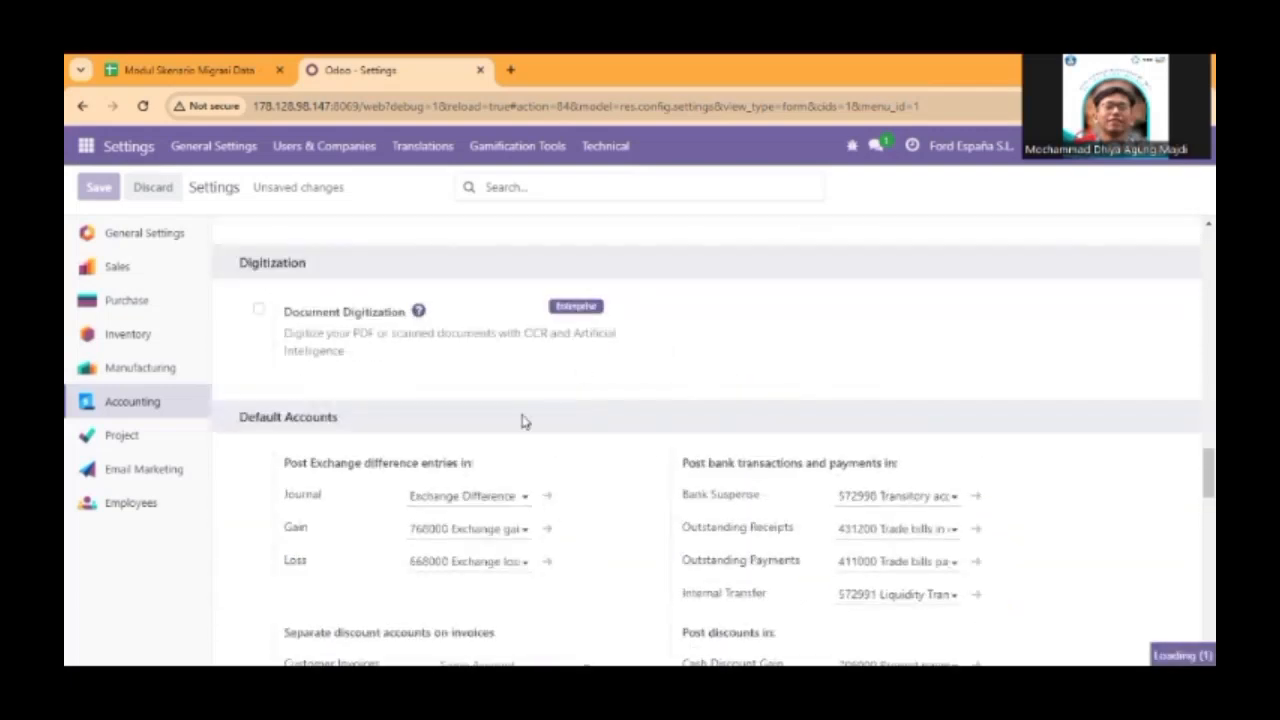
scroll(521, 421, down, 2)
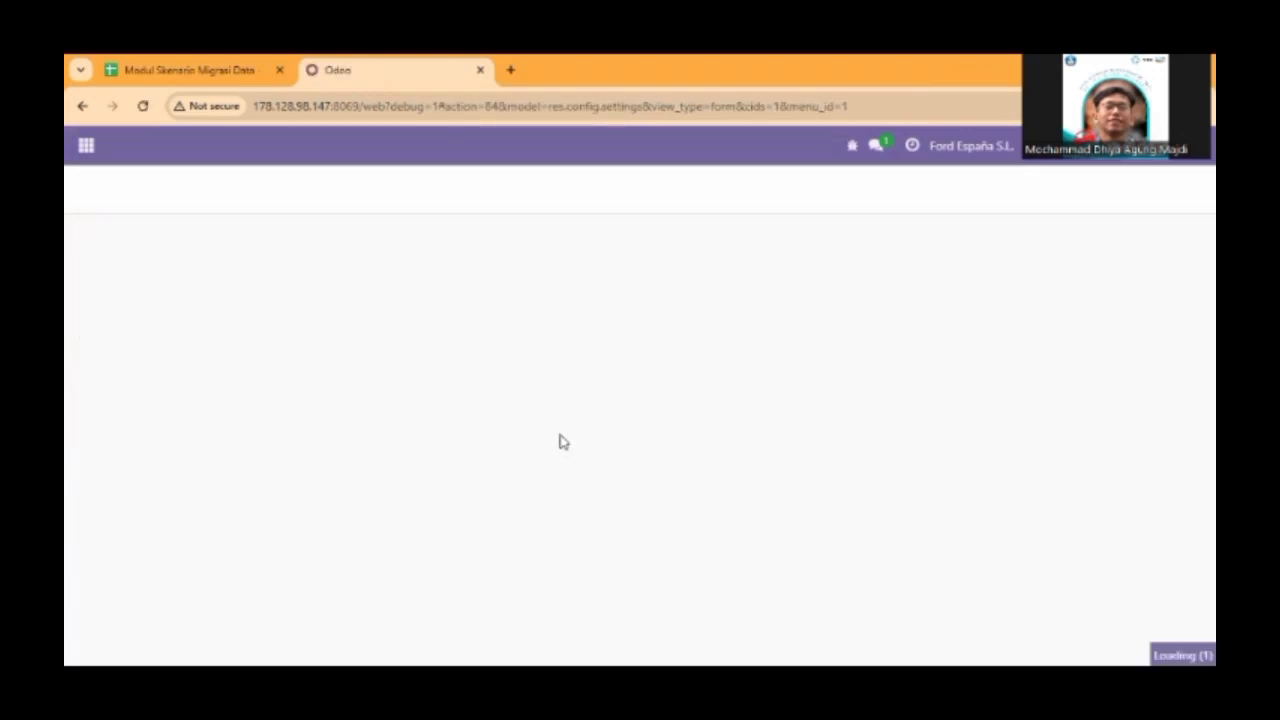
scroll(564, 420, down, 3)
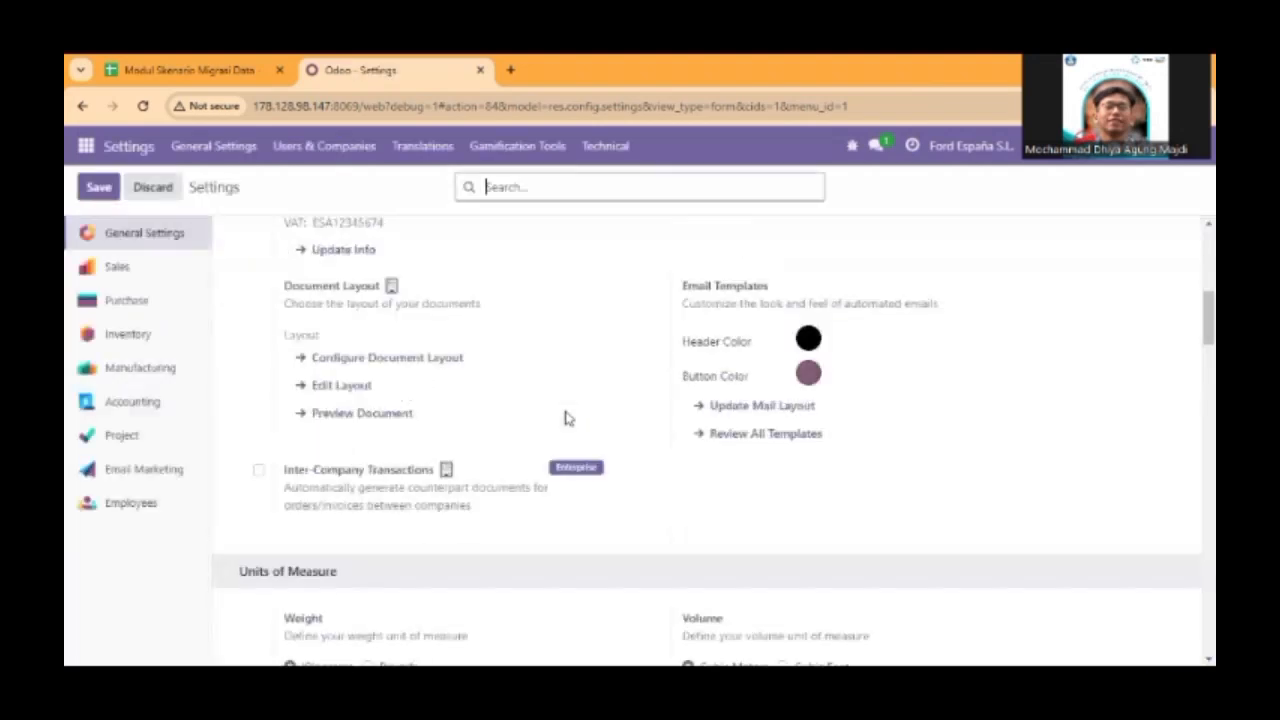
scroll(564, 418, down, 5)
click(130, 403)
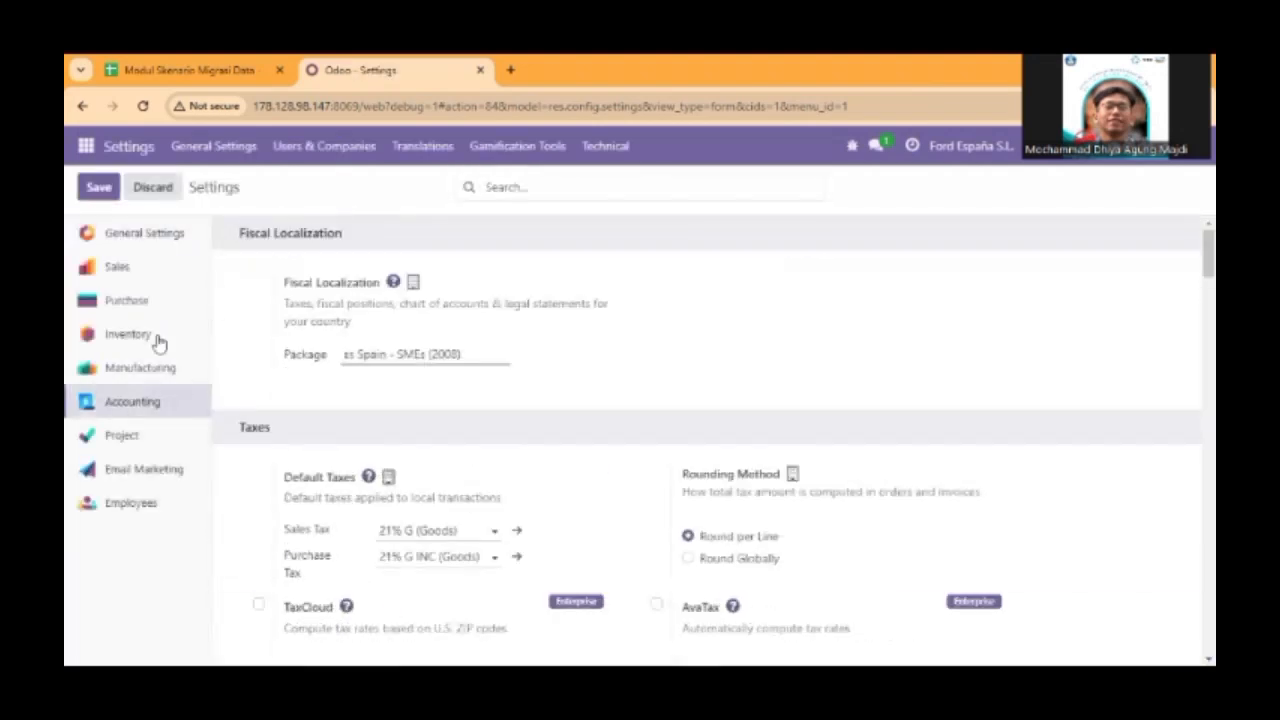
Enable Batch Transfers and Packages under Operations in the Inventory settings.
click(130, 336)
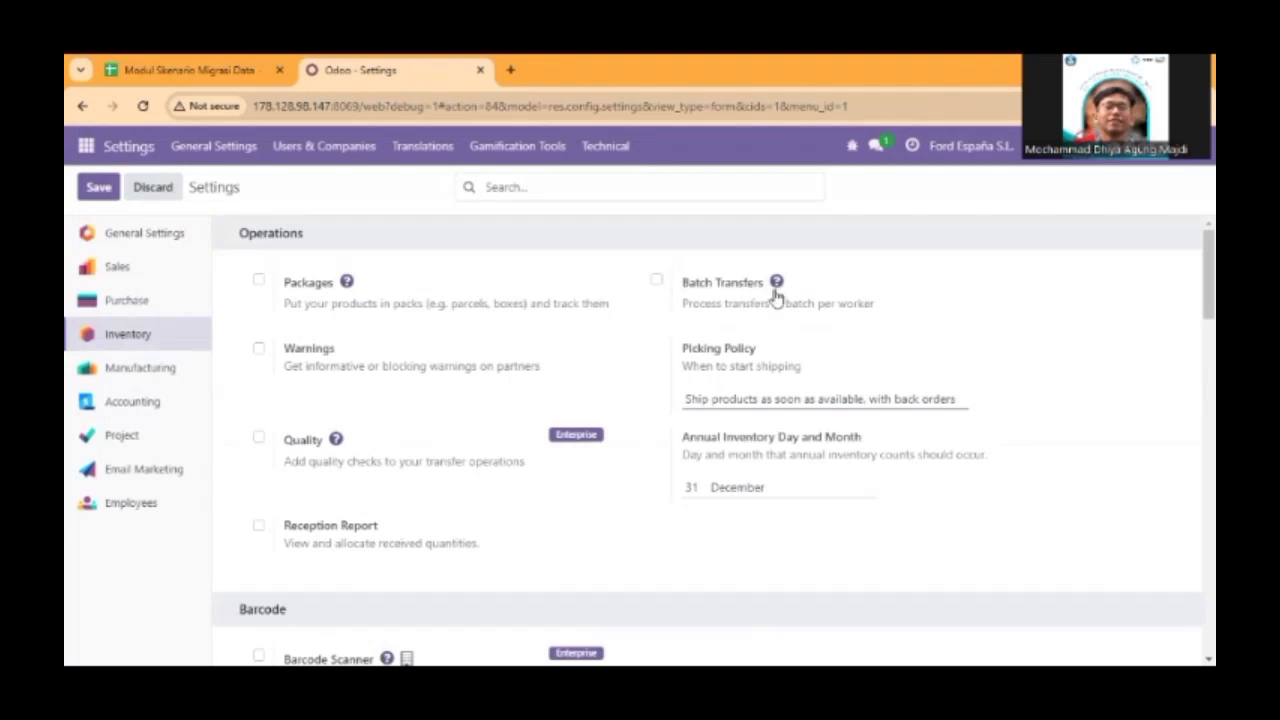
click(656, 281)
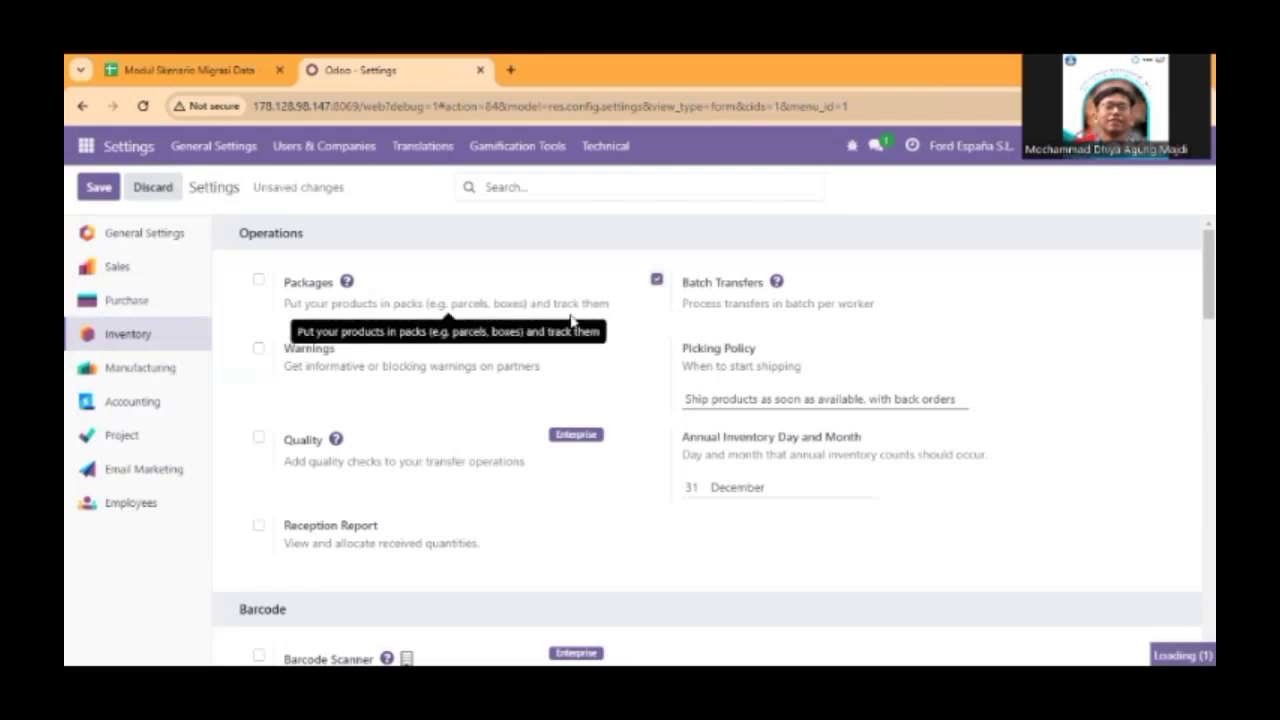
click(258, 280)
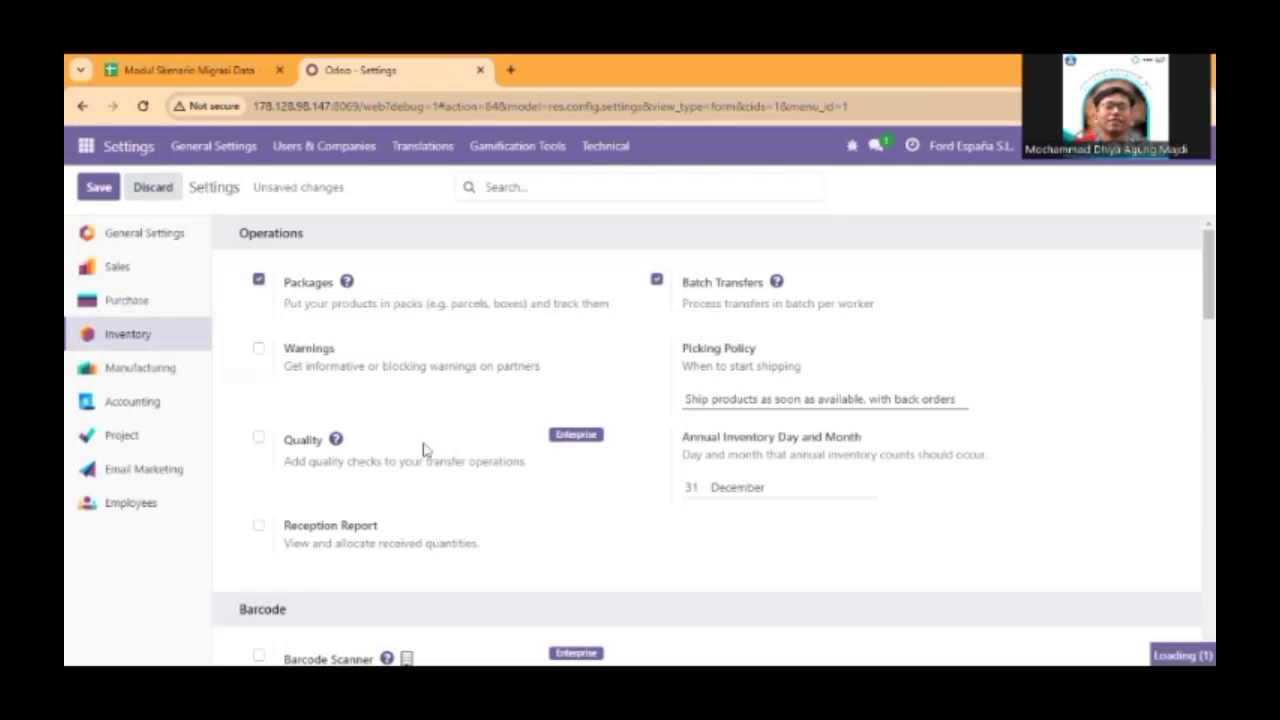
scroll(470, 447, down, 1)
scroll(470, 447, up, 1)
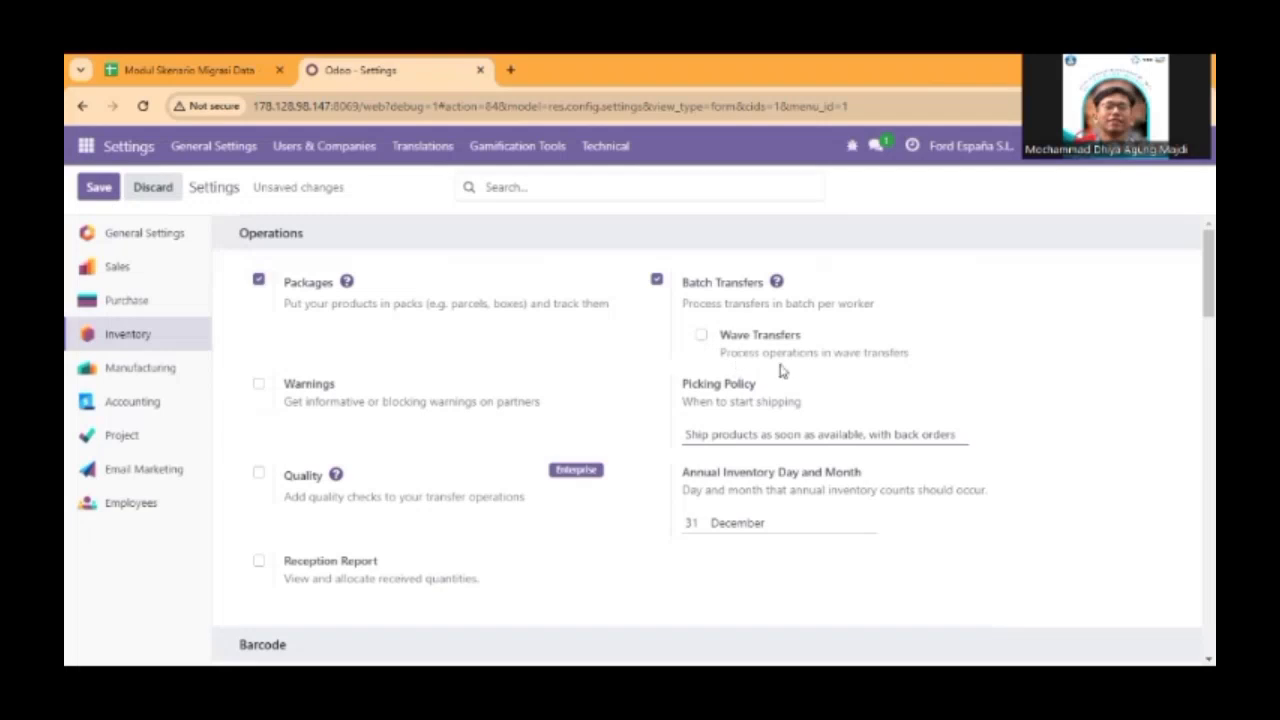
scroll(783, 372, down, 1)
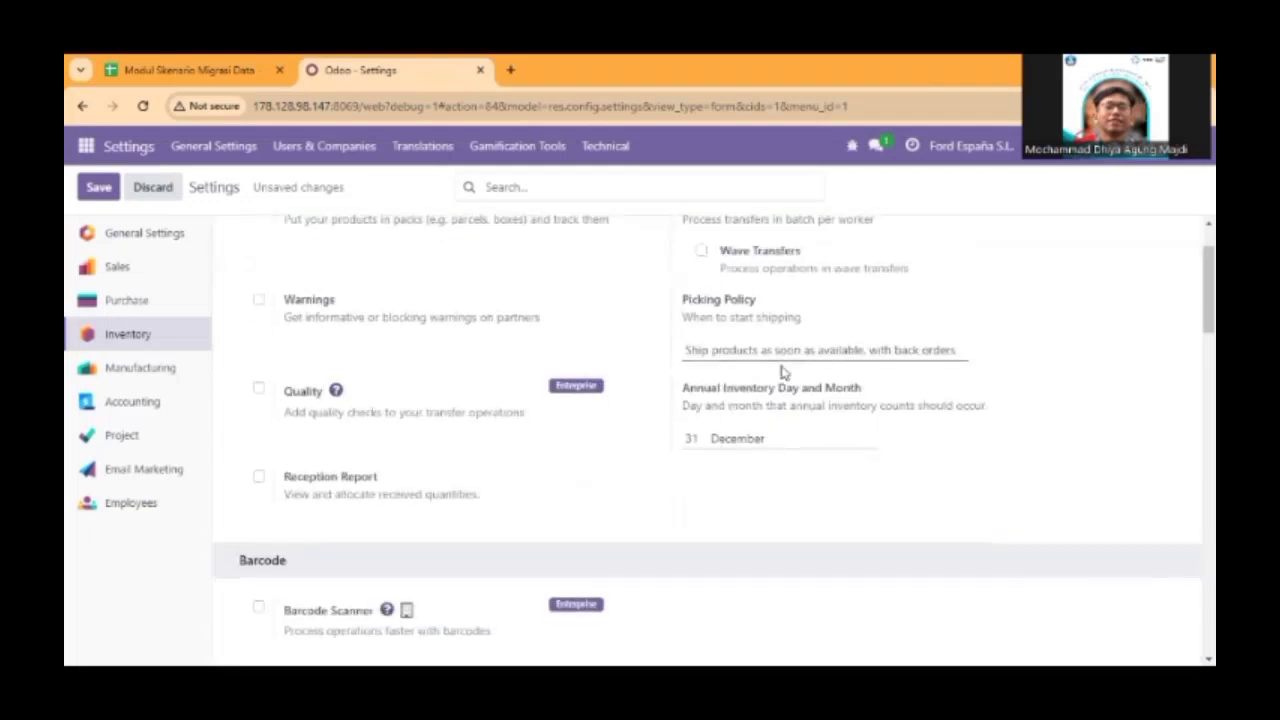
scroll(378, 368, up, 1)
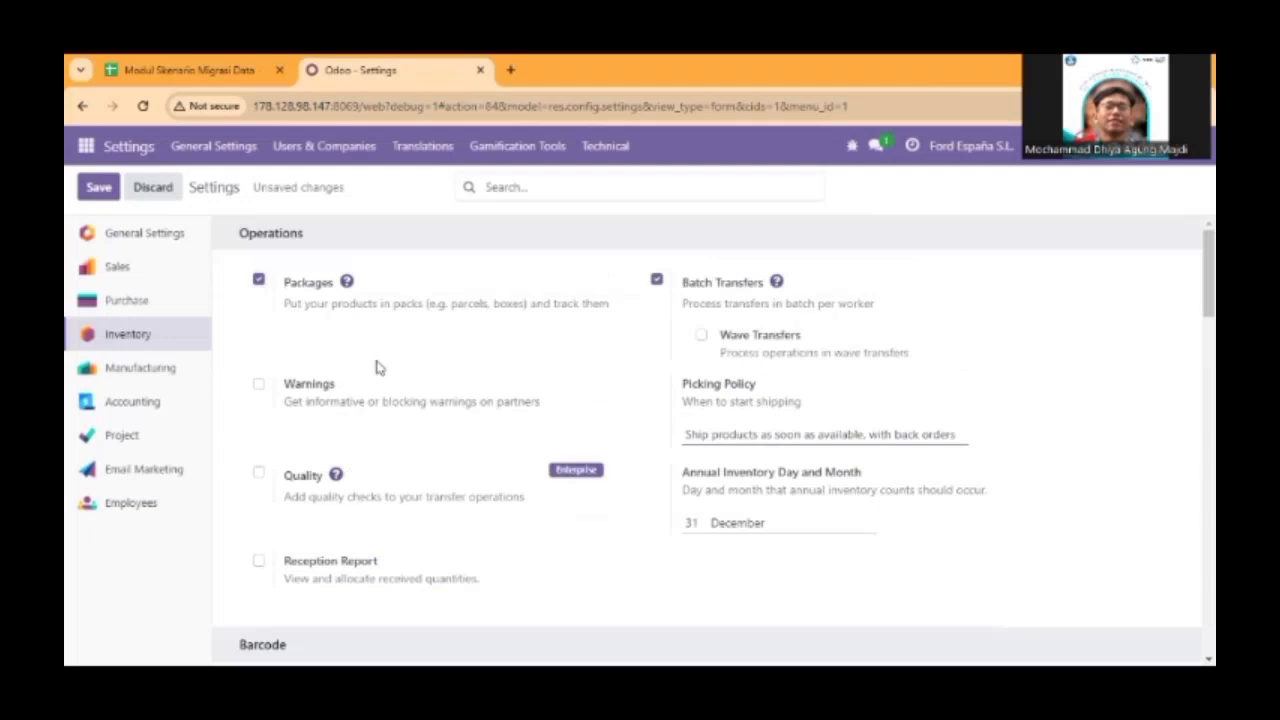
Enable Variants and Units of Measure for products in the Inventory settings.
scroll(378, 368, down, 3)
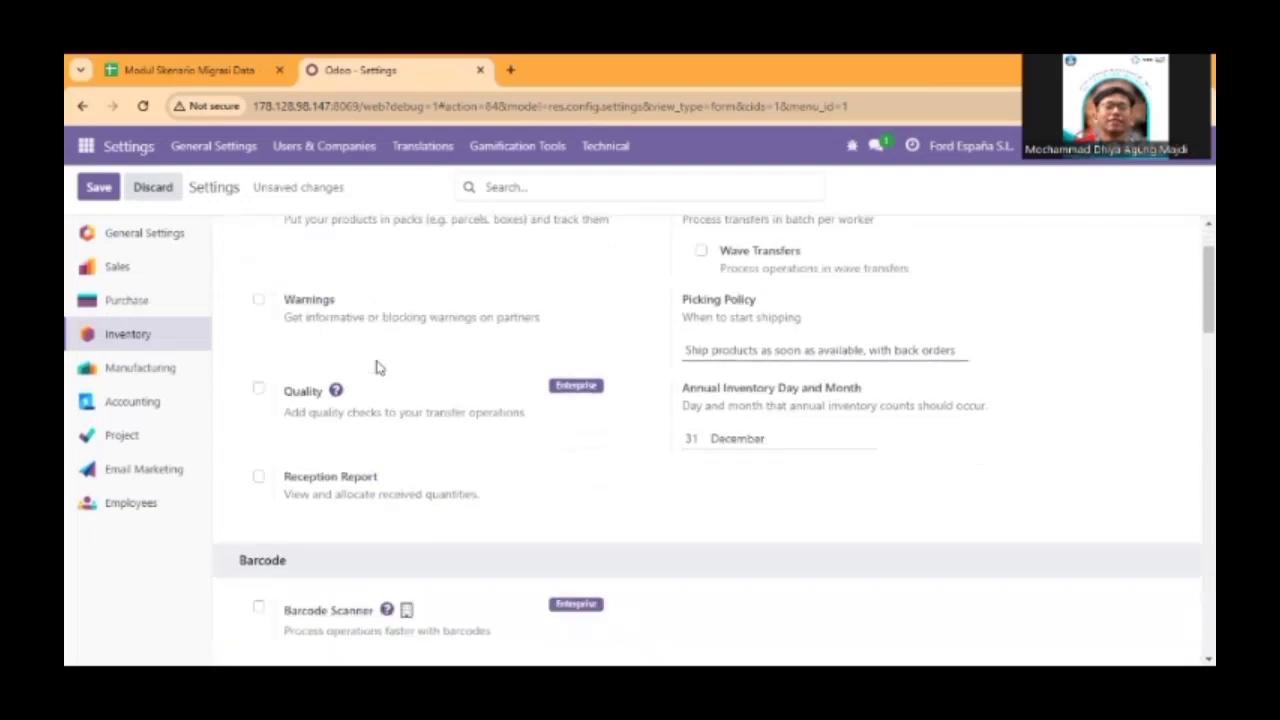
scroll(374, 366, down, 3)
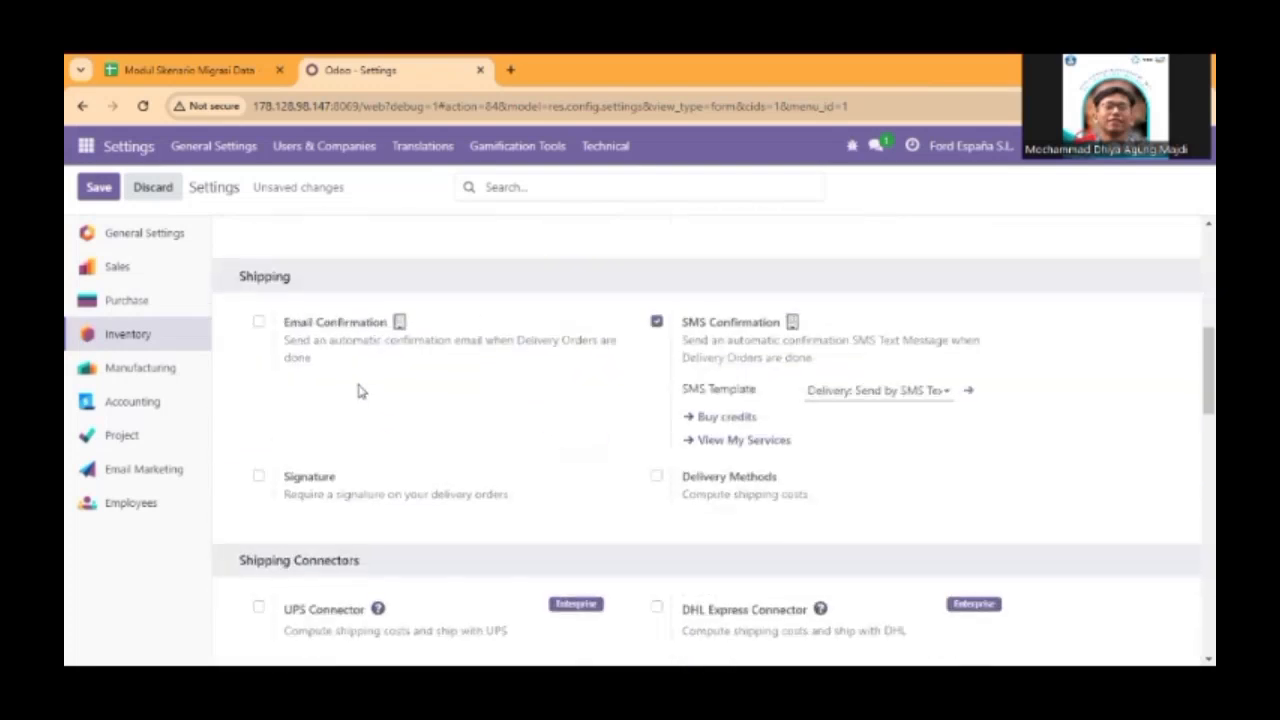
scroll(362, 388, down, 7)
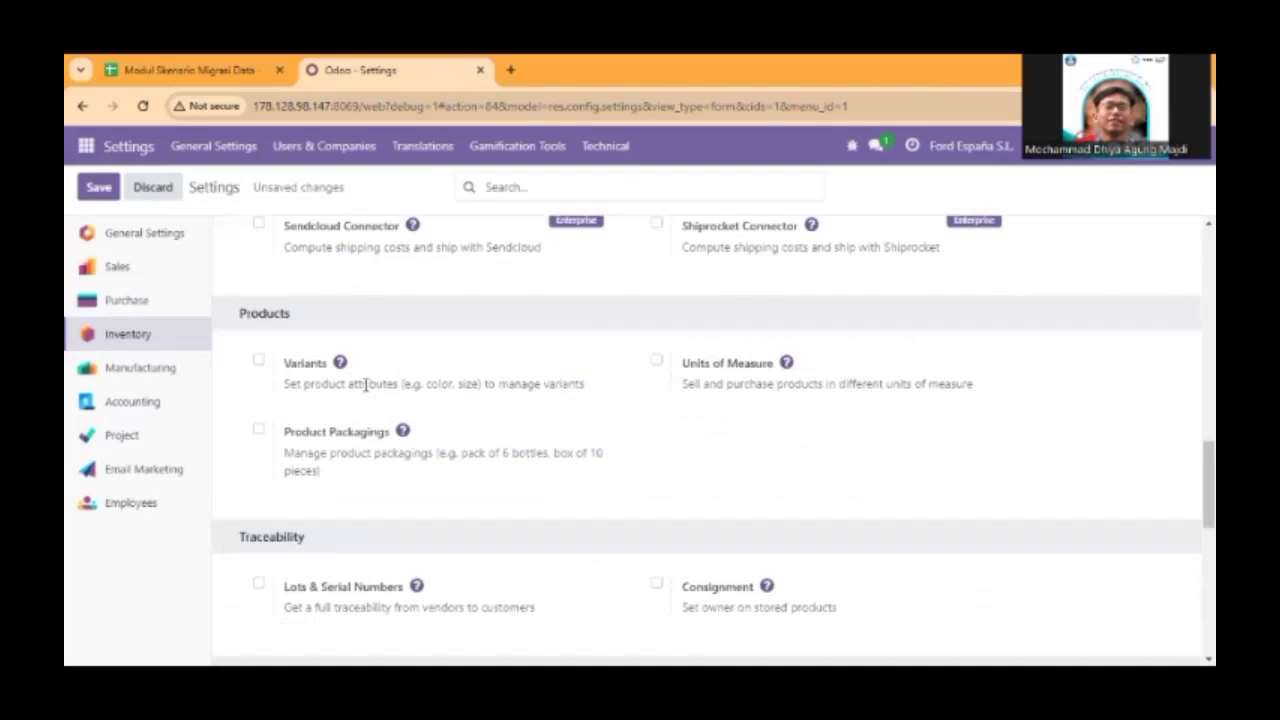
click(259, 363)
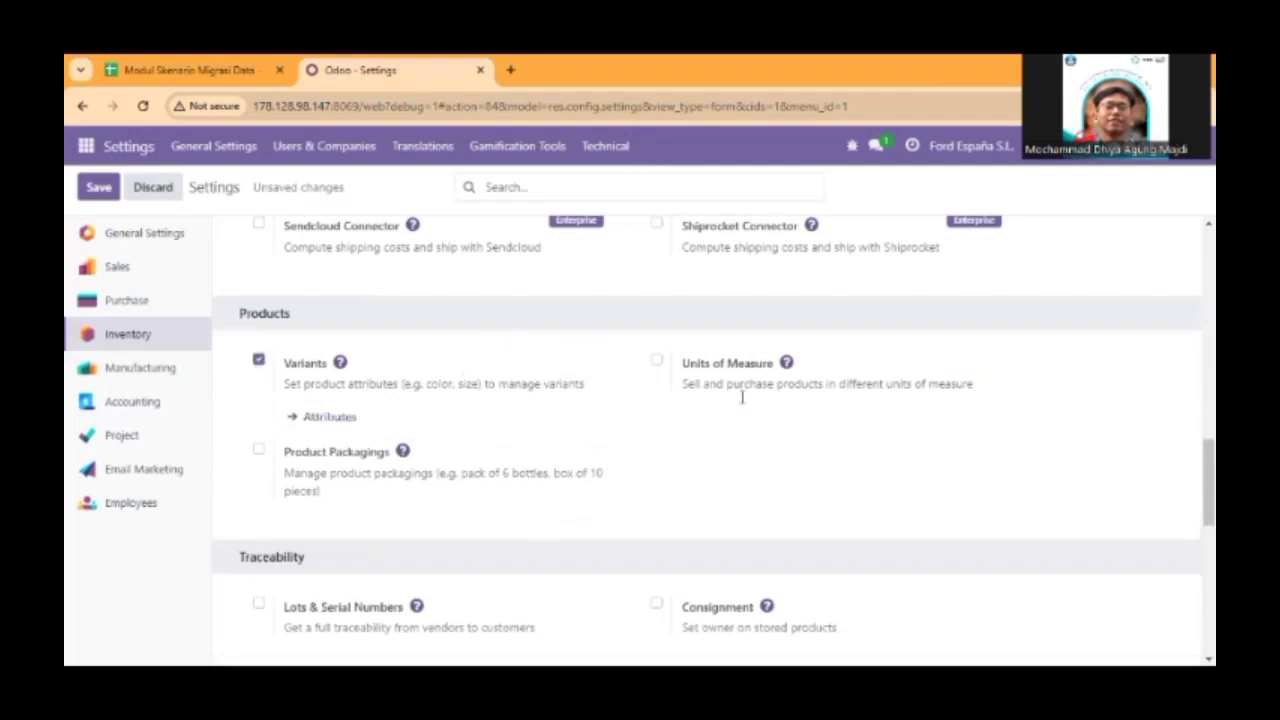
click(657, 361)
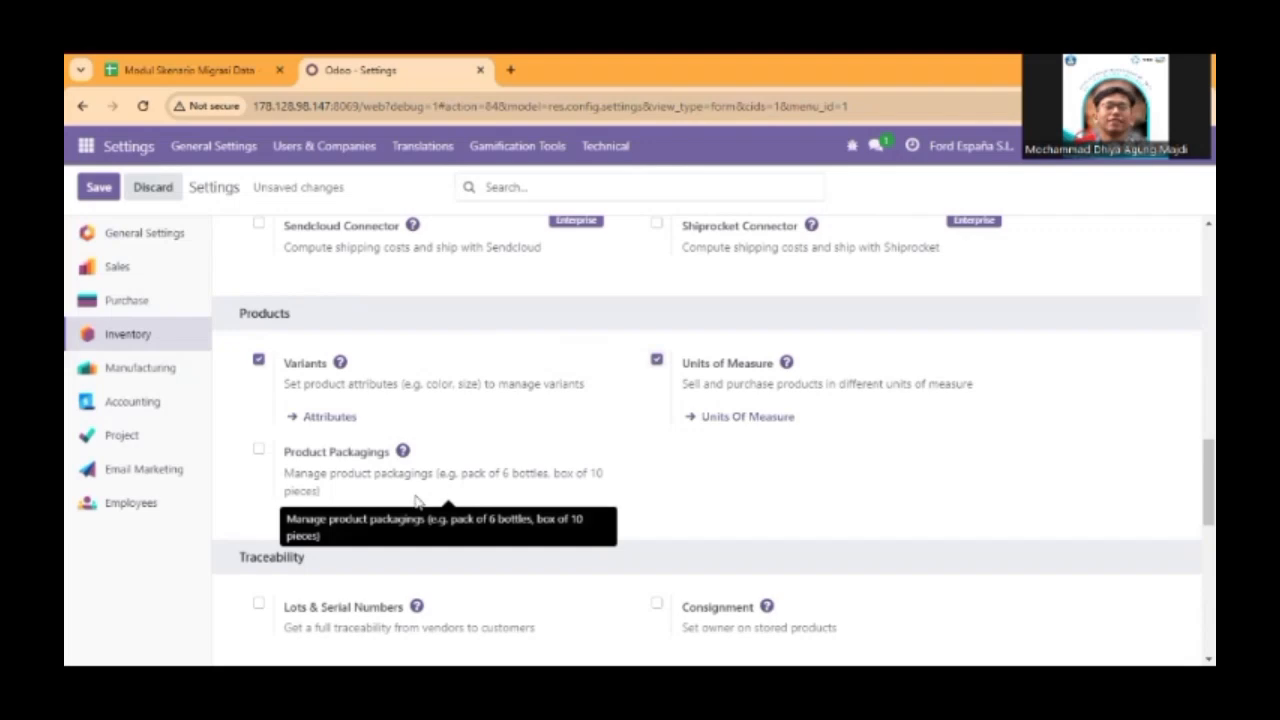
Enable Storage Locations and Multi-Step Routes under Warehouse in the Inventory settings.
scroll(418, 502, down, 1)
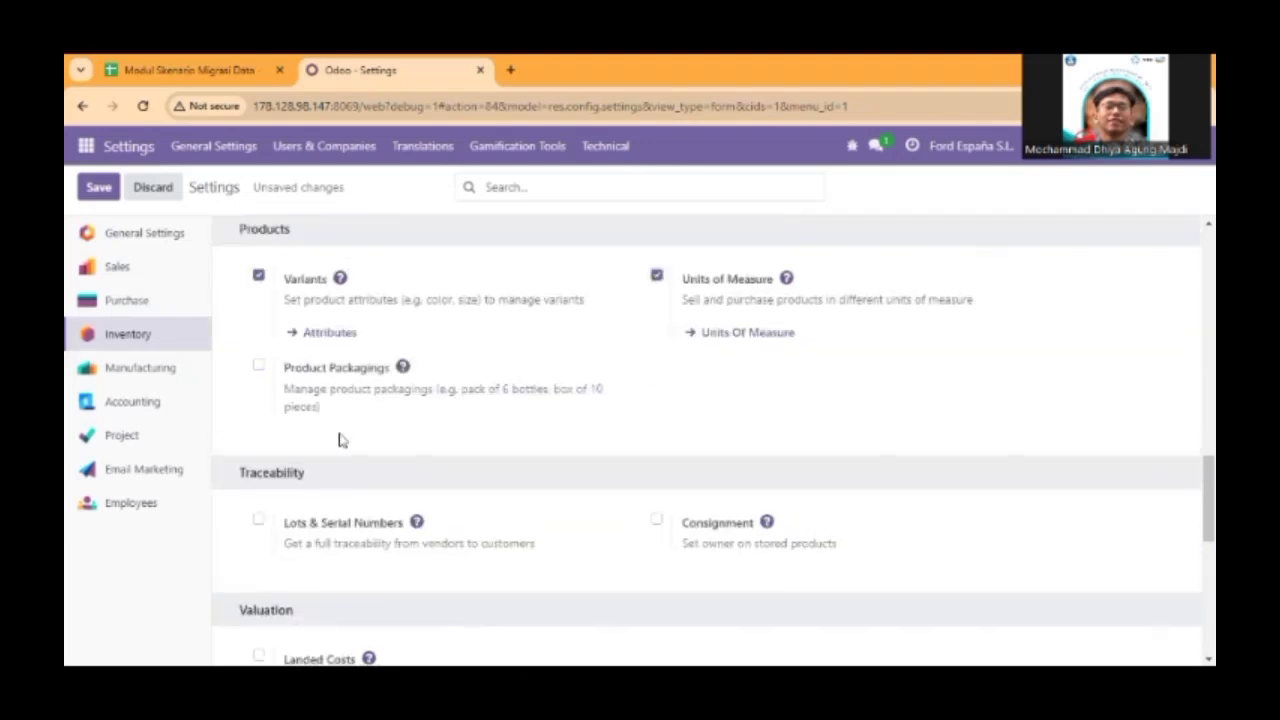
scroll(392, 447, down, 1)
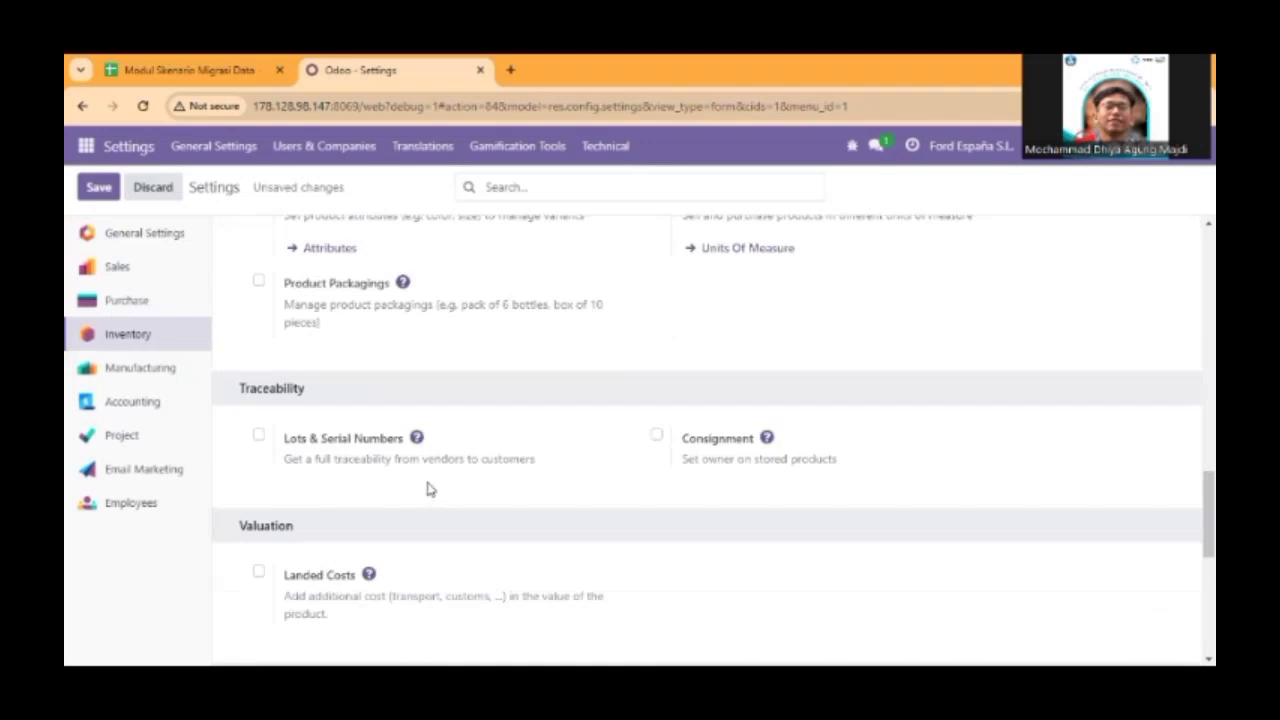
scroll(430, 489, down, 2)
scroll(428, 489, down, 1)
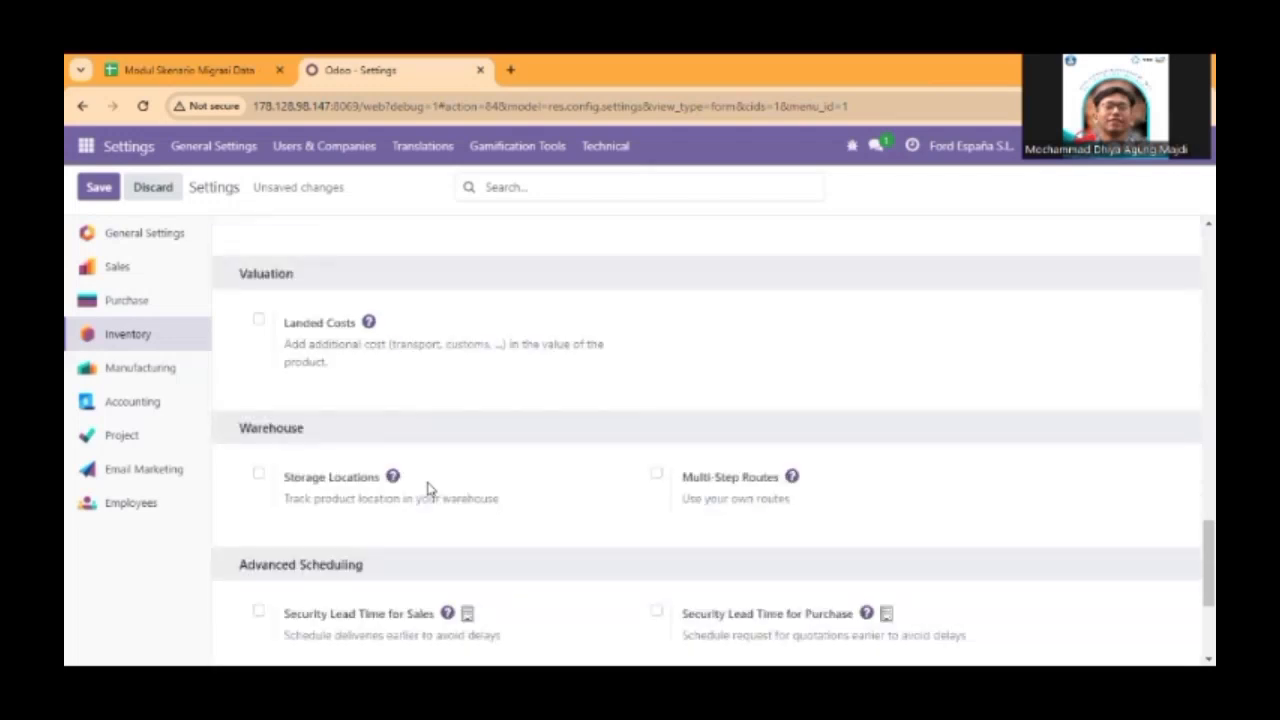
scroll(428, 489, down, 1)
scroll(428, 489, down, 1)
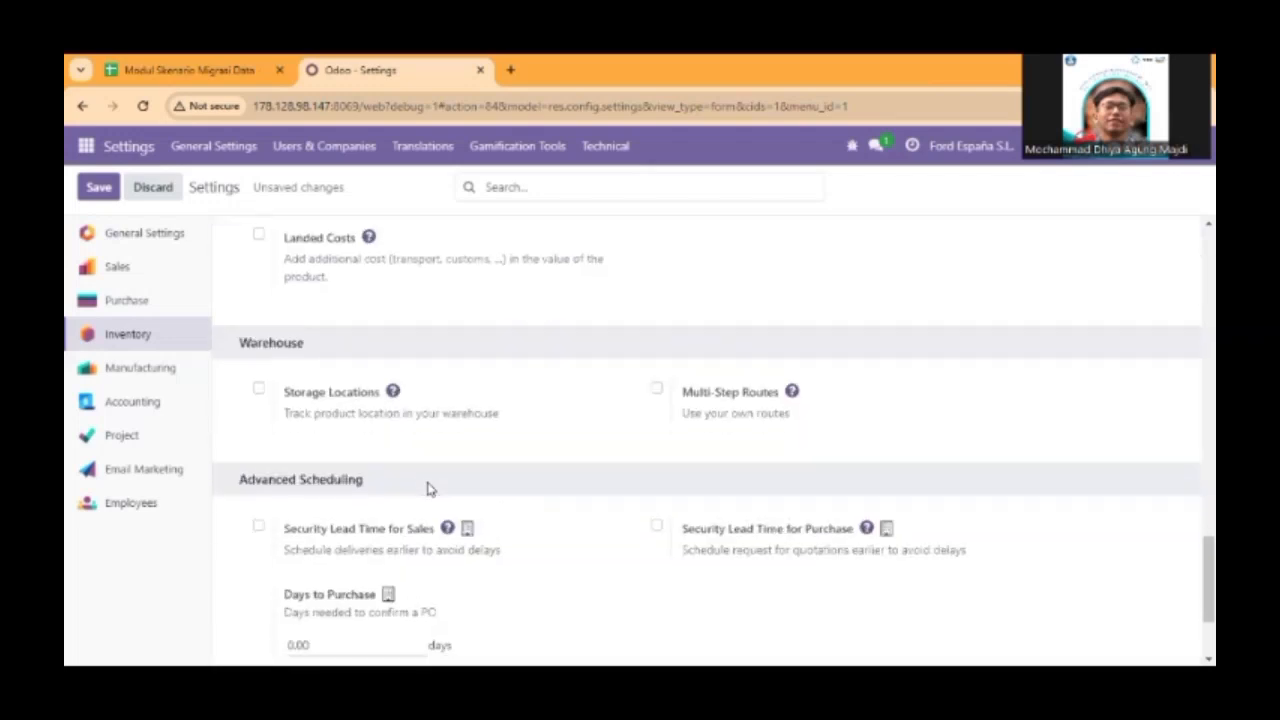
click(260, 388)
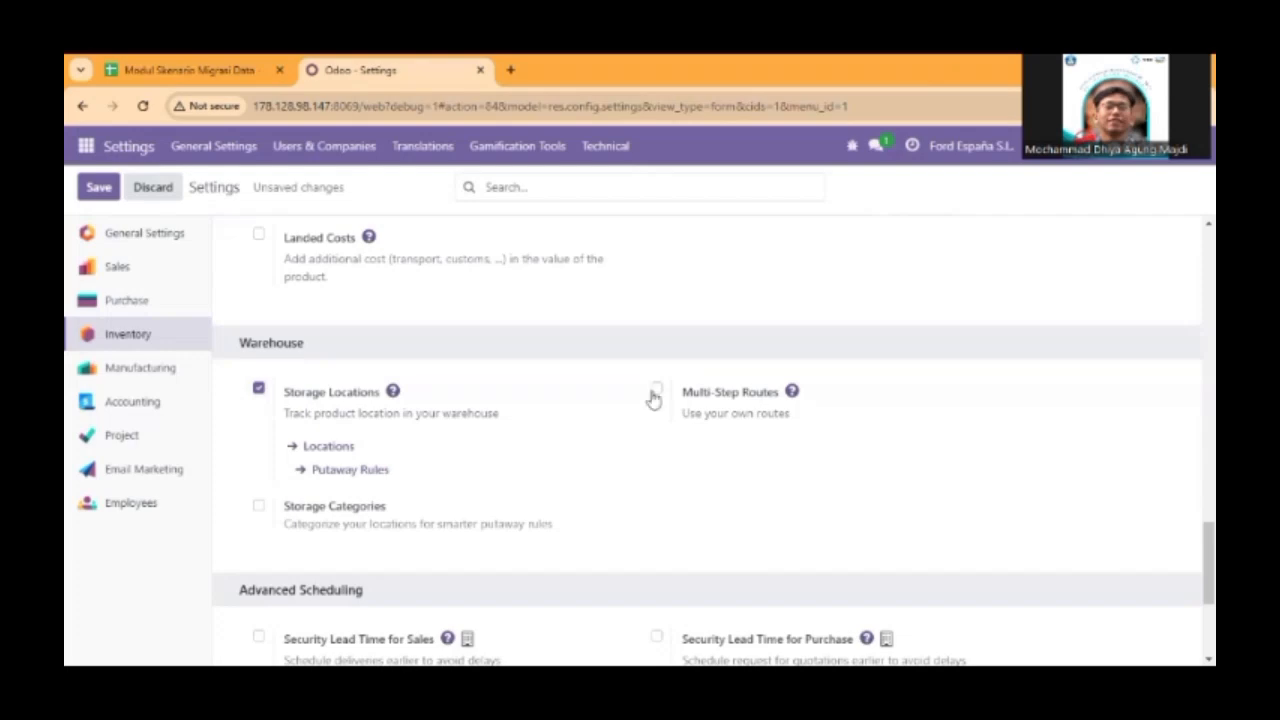
click(656, 389)
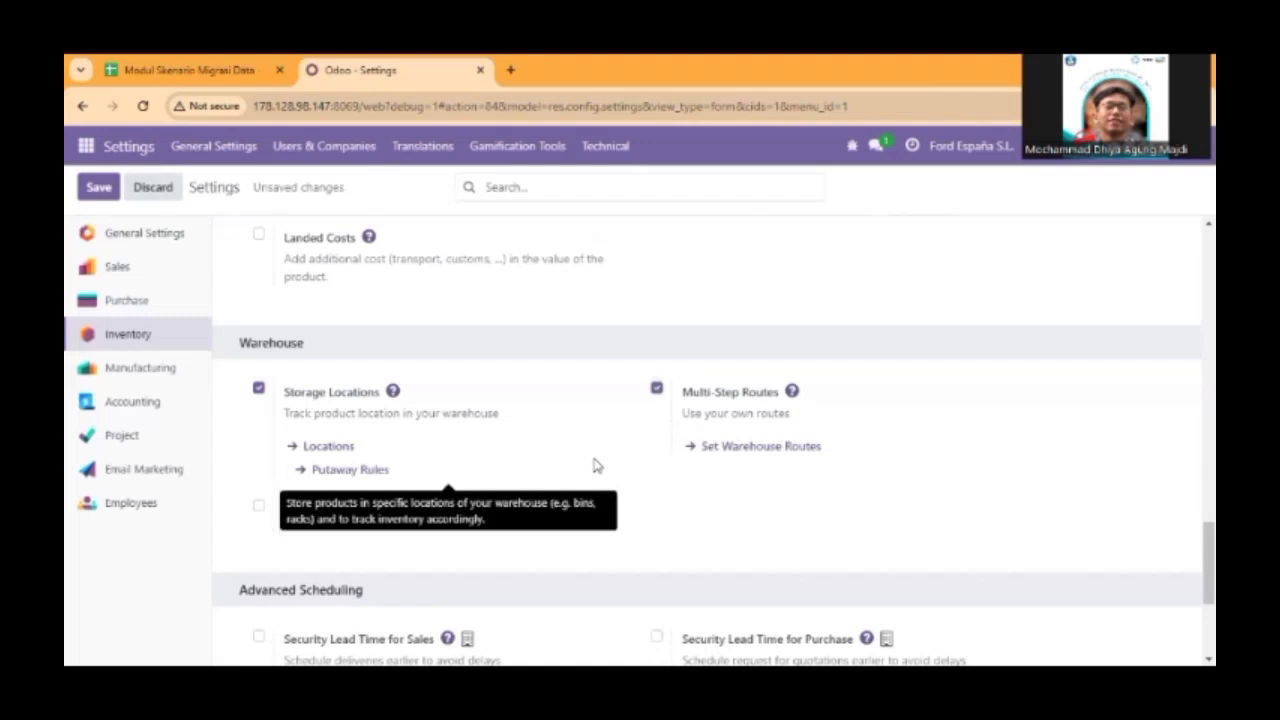
Enable Storage Categories under Warehouse in the Inventory settings and save the changes.
scroll(558, 392, down, 3)
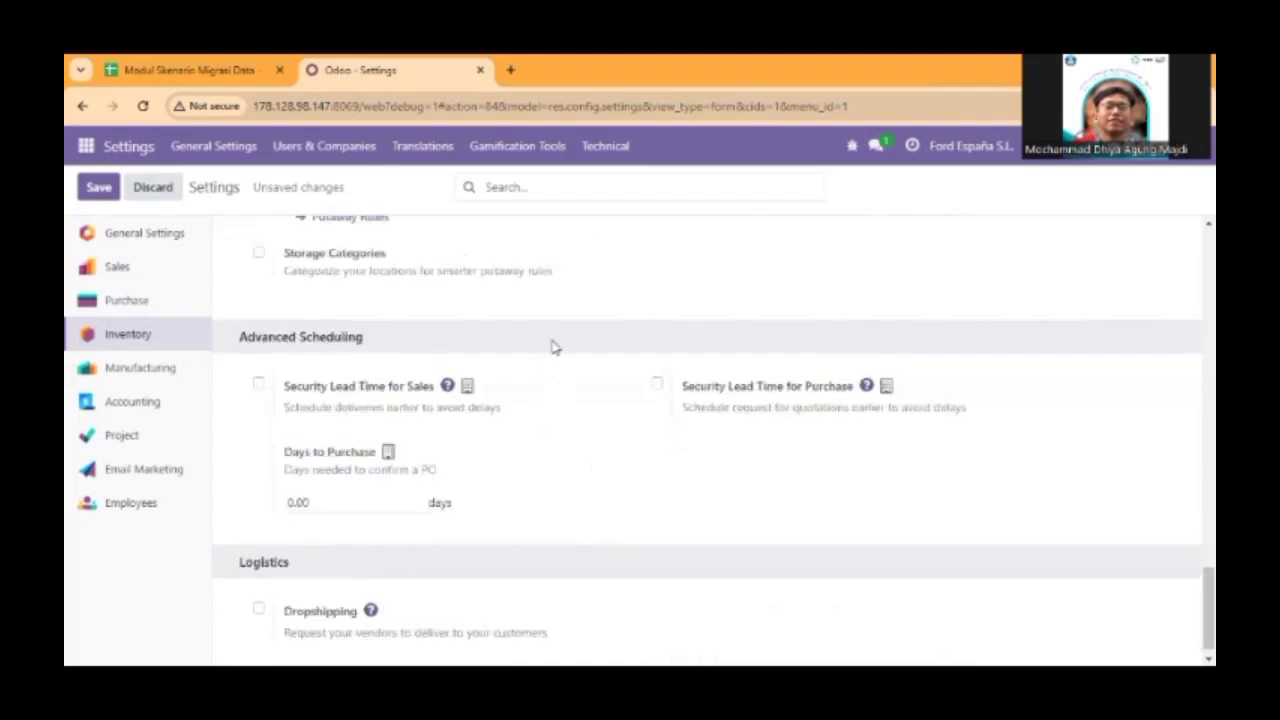
scroll(300, 337, up, 1)
click(260, 337)
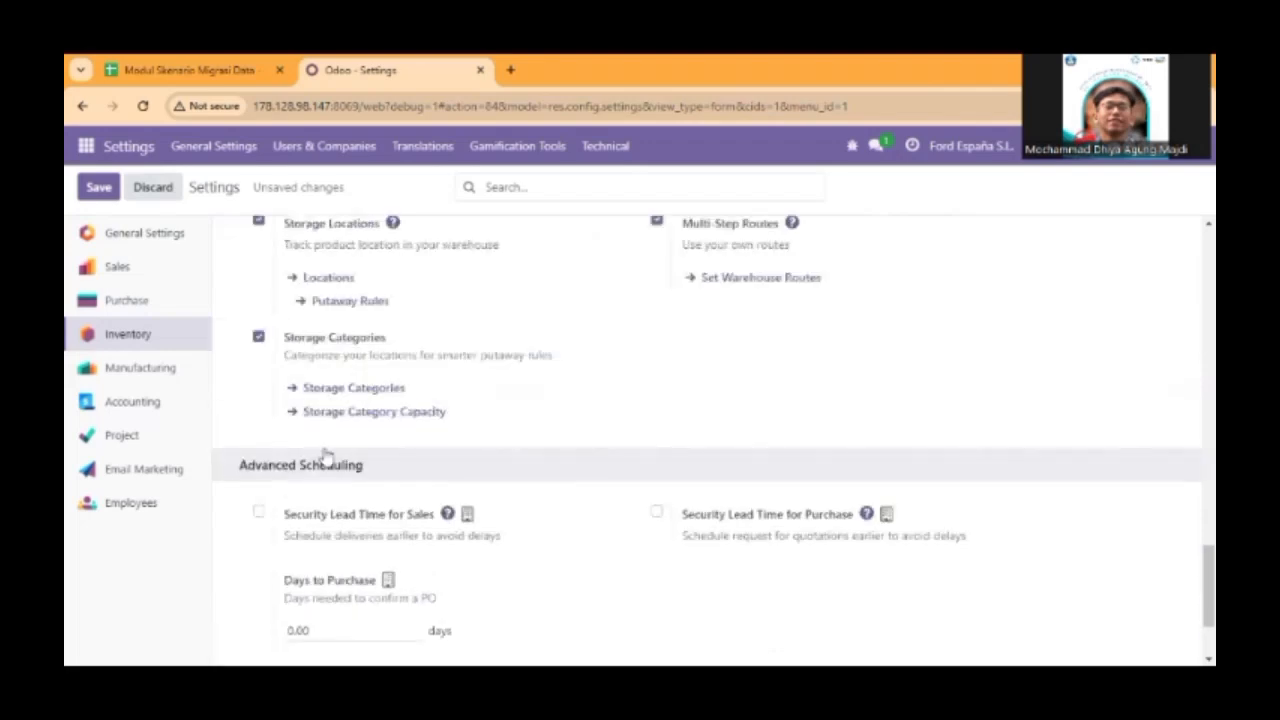
scroll(506, 450, down, 1)
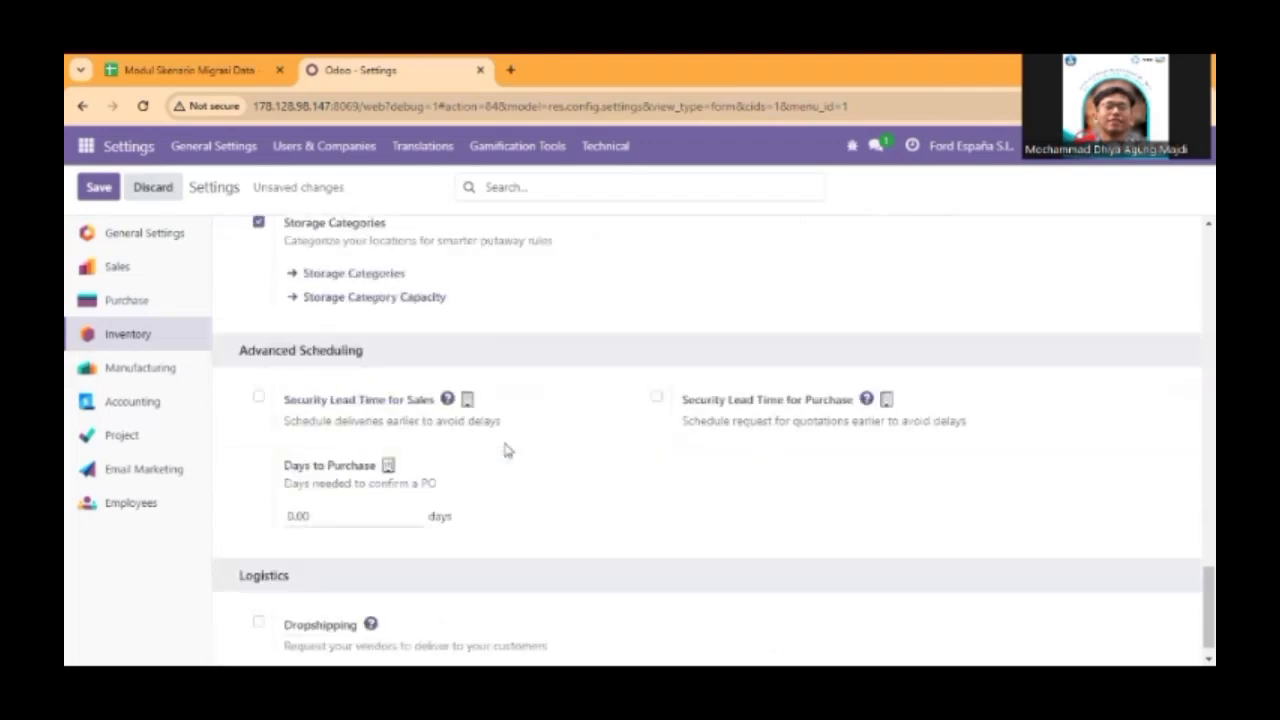
scroll(506, 450, down, 1)
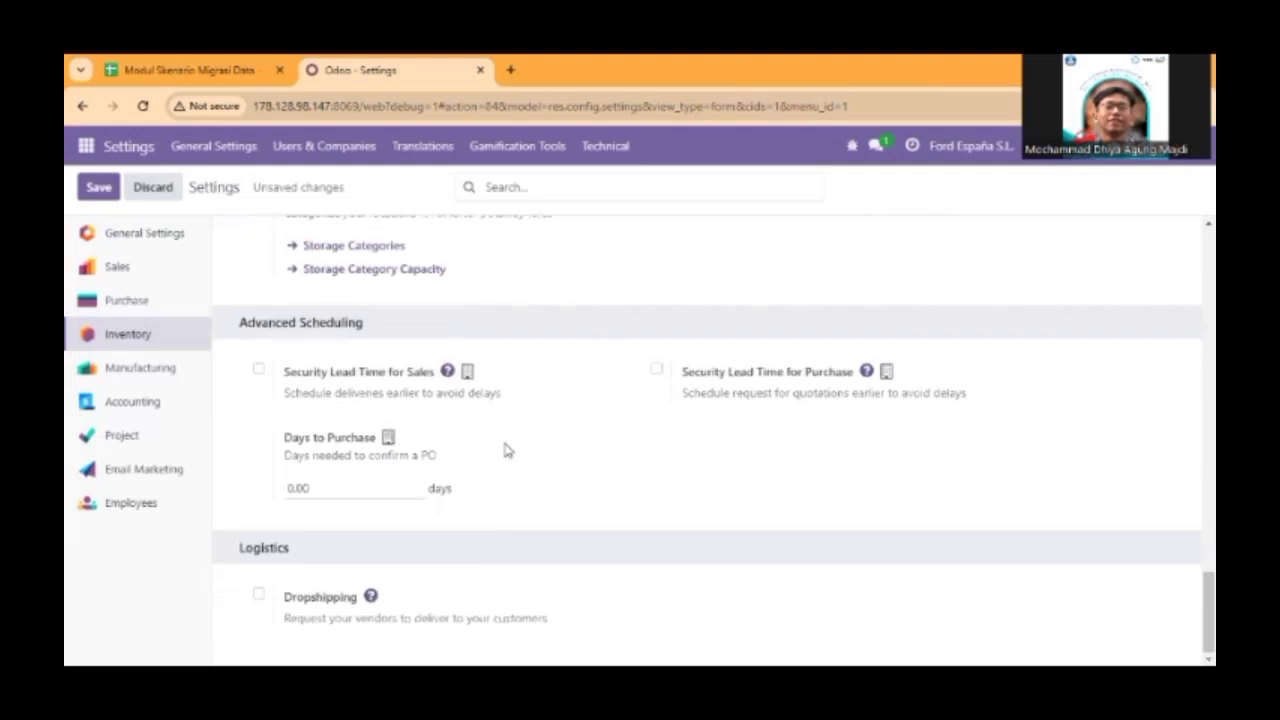
scroll(506, 450, up, 3)
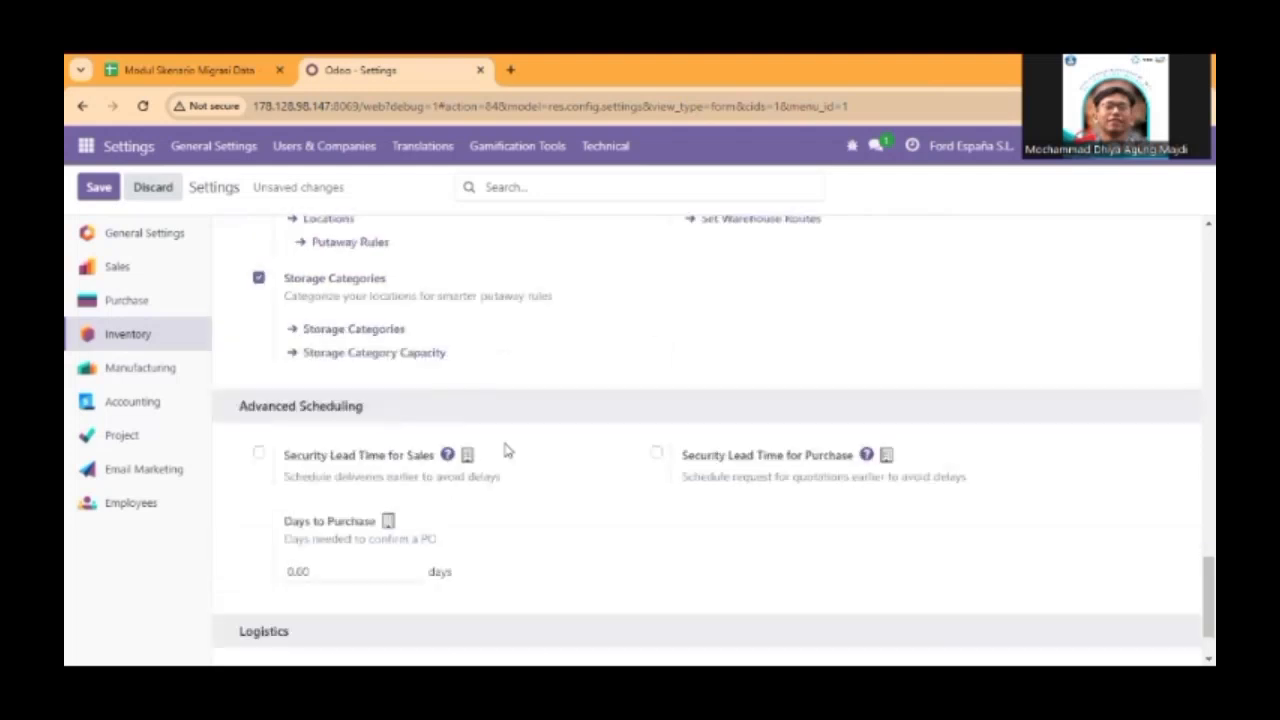
scroll(507, 450, up, 5)
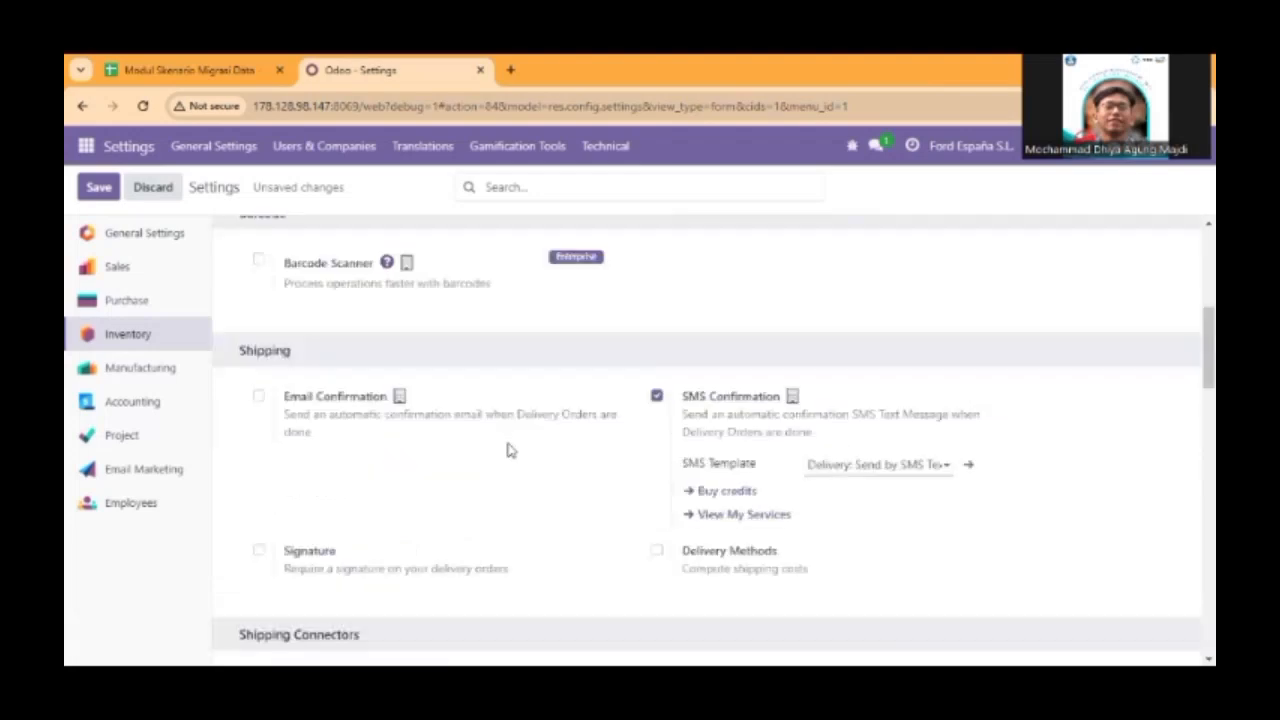
scroll(506, 450, up, 3)
scroll(494, 434, down, 8)
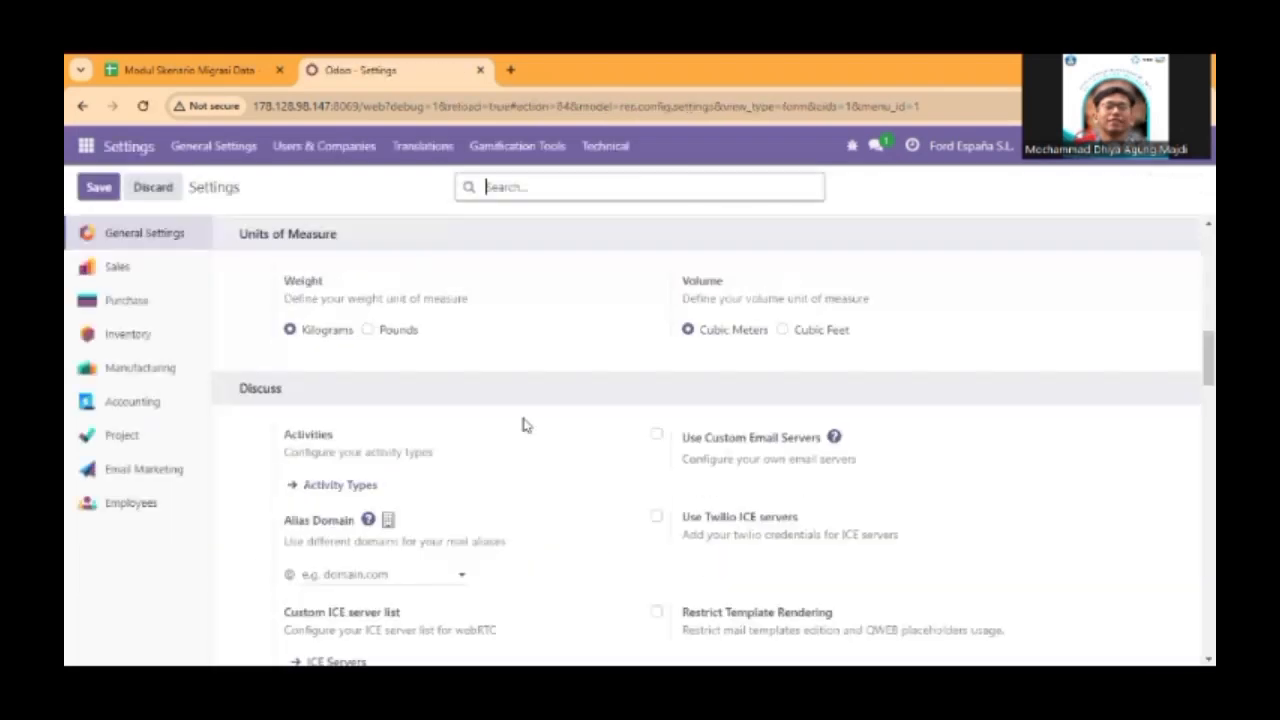
Enable Landed Costs and Lots & Serial Numbers in the Inventory settings and save the changes.
scroll(494, 432, down, 10)
scroll(350, 432, down, 5)
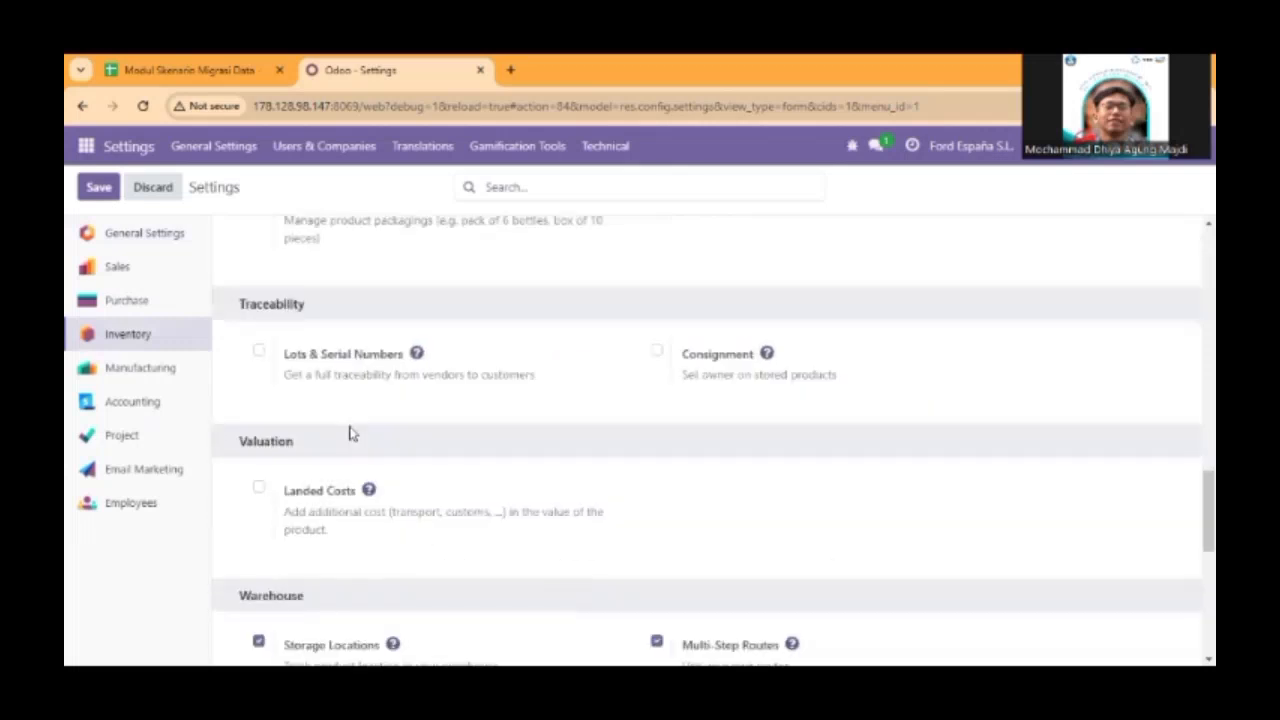
click(259, 405)
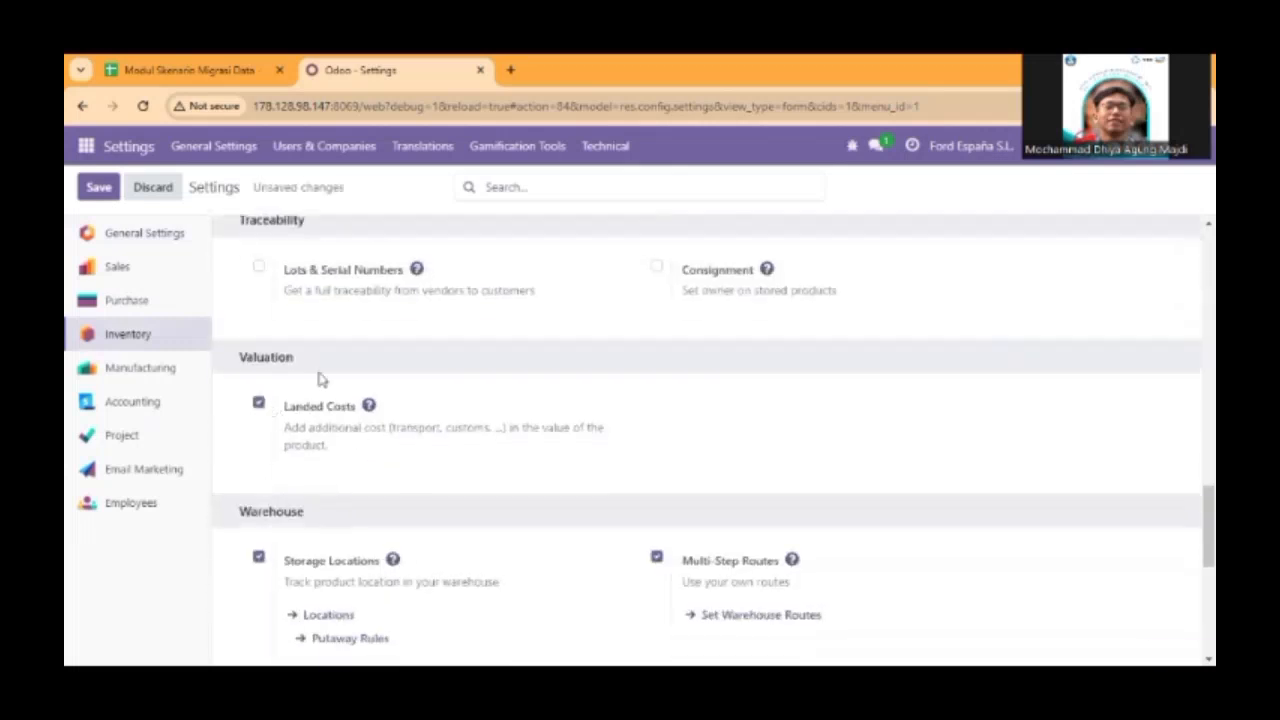
scroll(317, 374, up, 1)
click(258, 351)
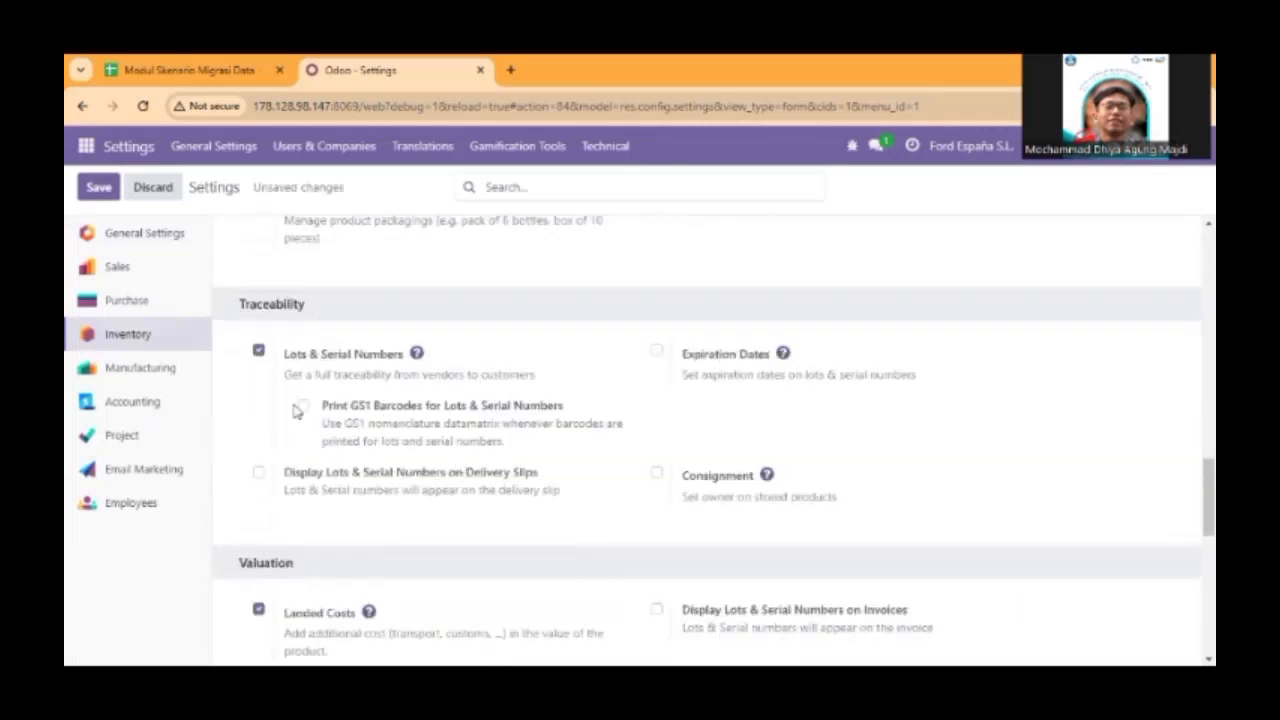
scroll(500, 525, down, 1)
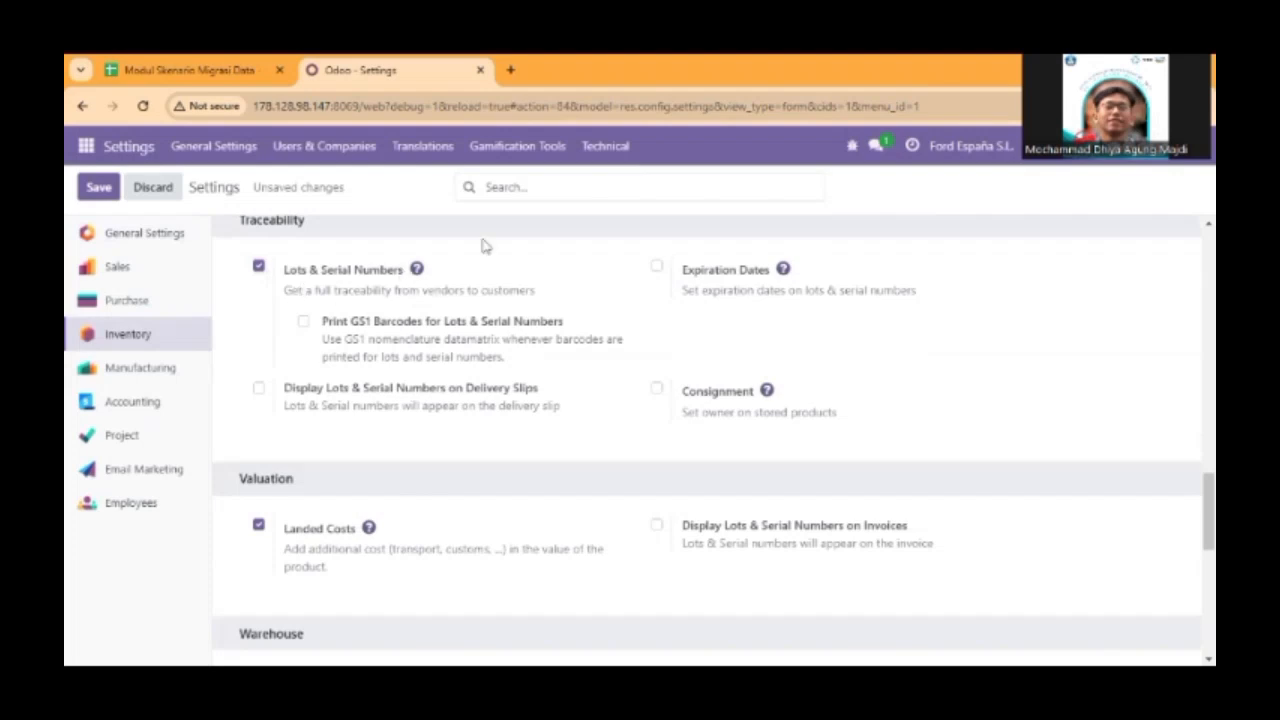
click(98, 187)
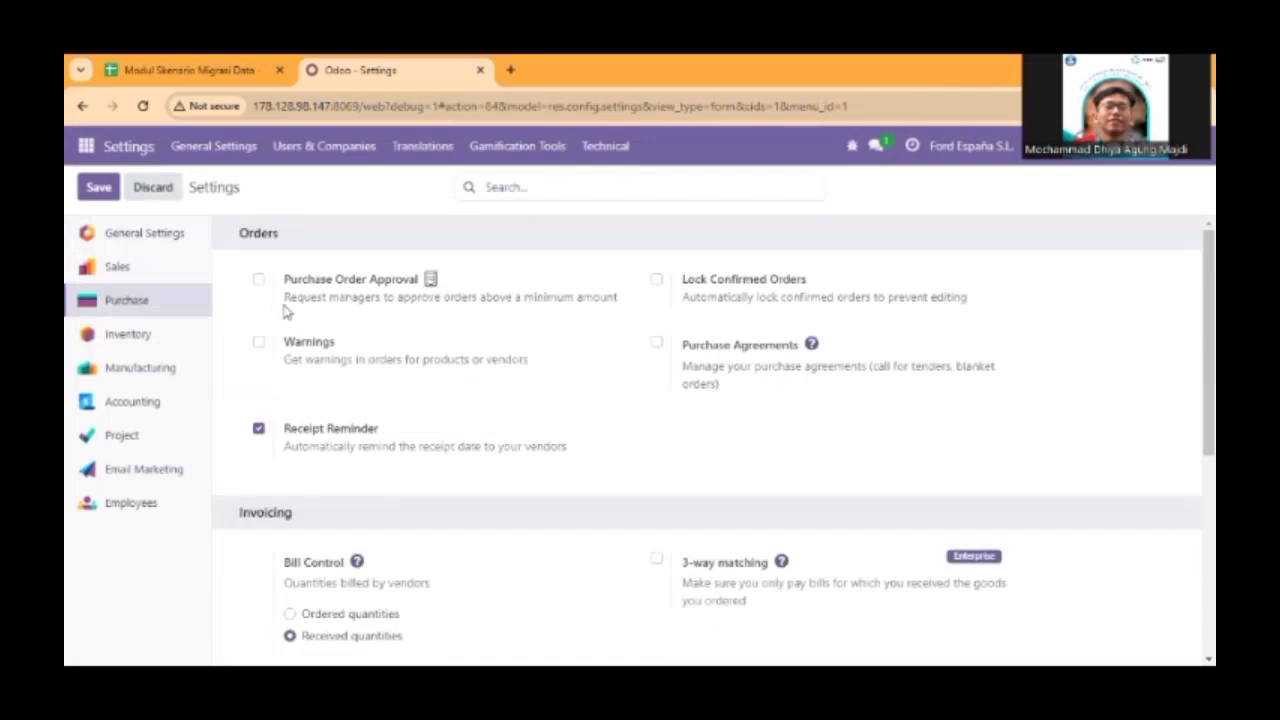
Enable Purchase Order Approval in the Purchase settings, review the invoicing and product options, and save.
click(258, 279)
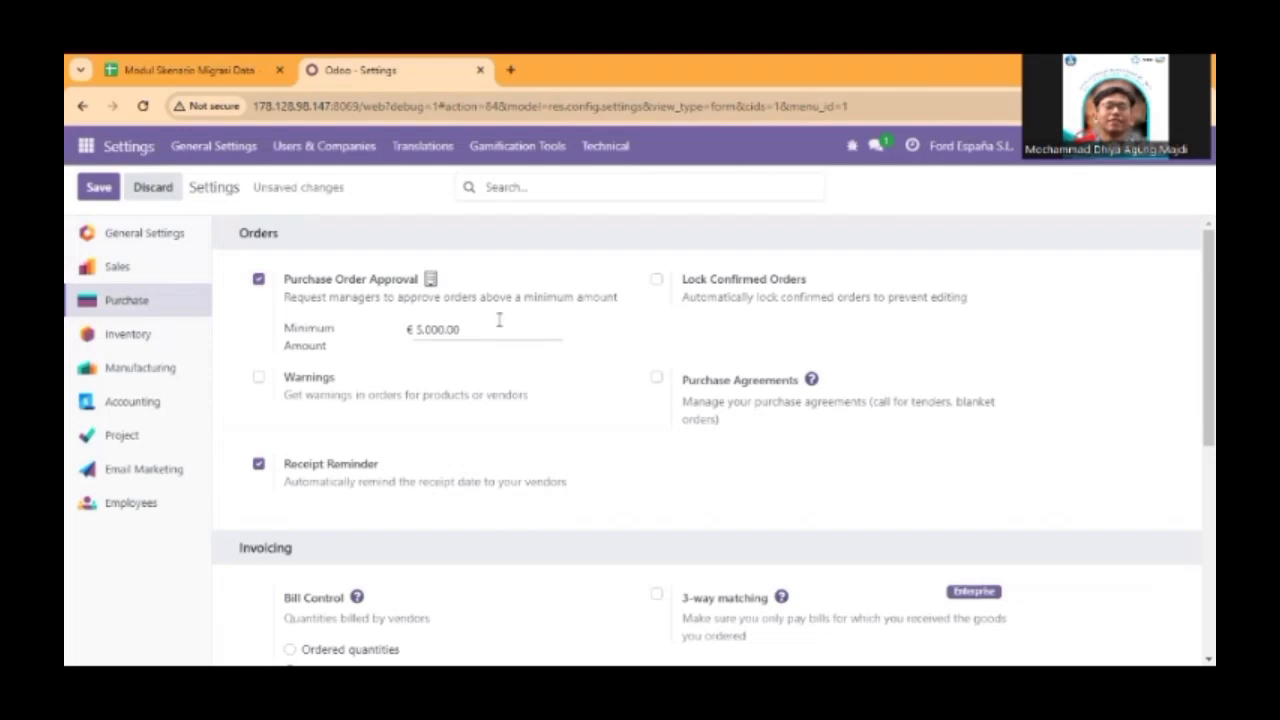
scroll(500, 325, down, 1)
scroll(500, 323, up, 1)
scroll(499, 319, down, 2)
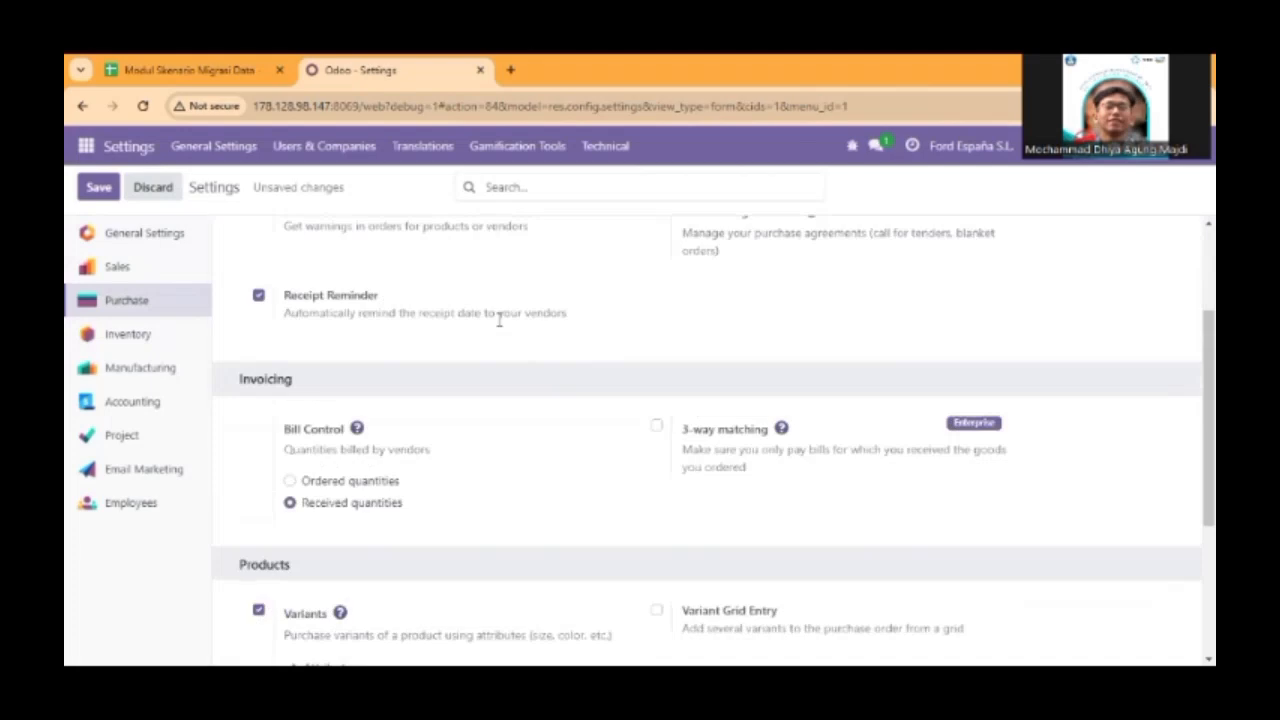
scroll(522, 402, down, 1)
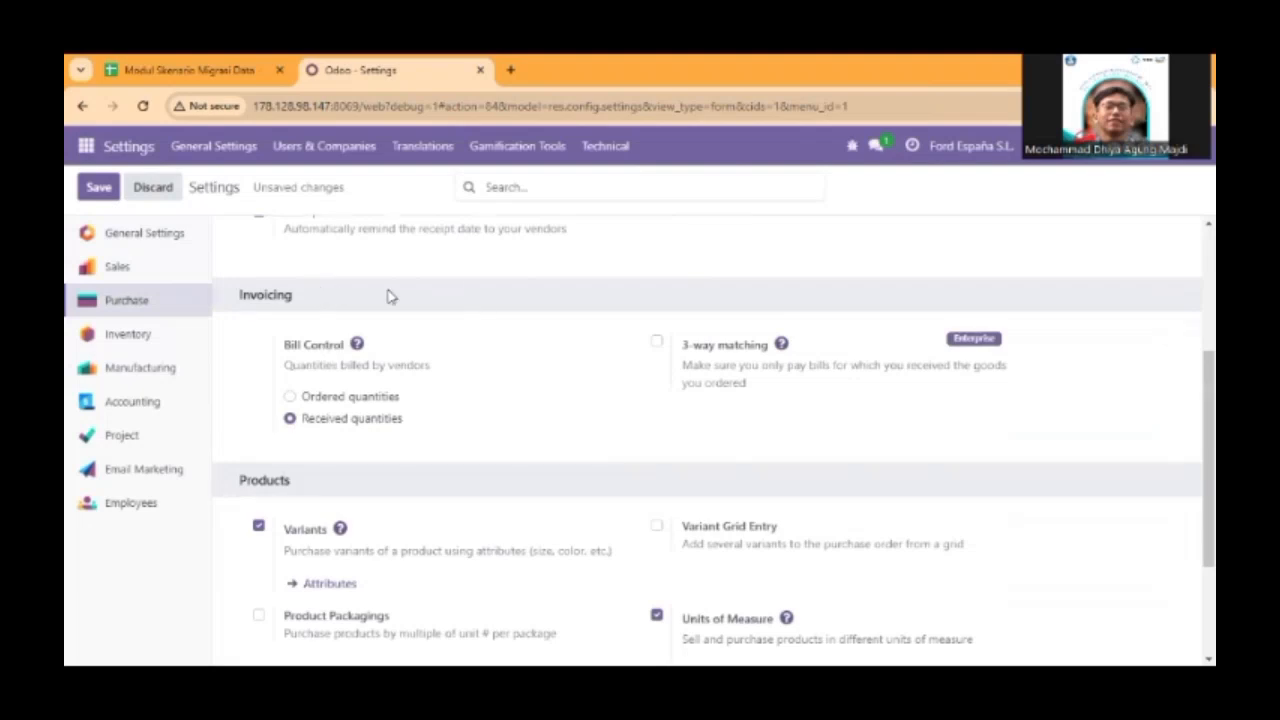
scroll(540, 410, down, 1)
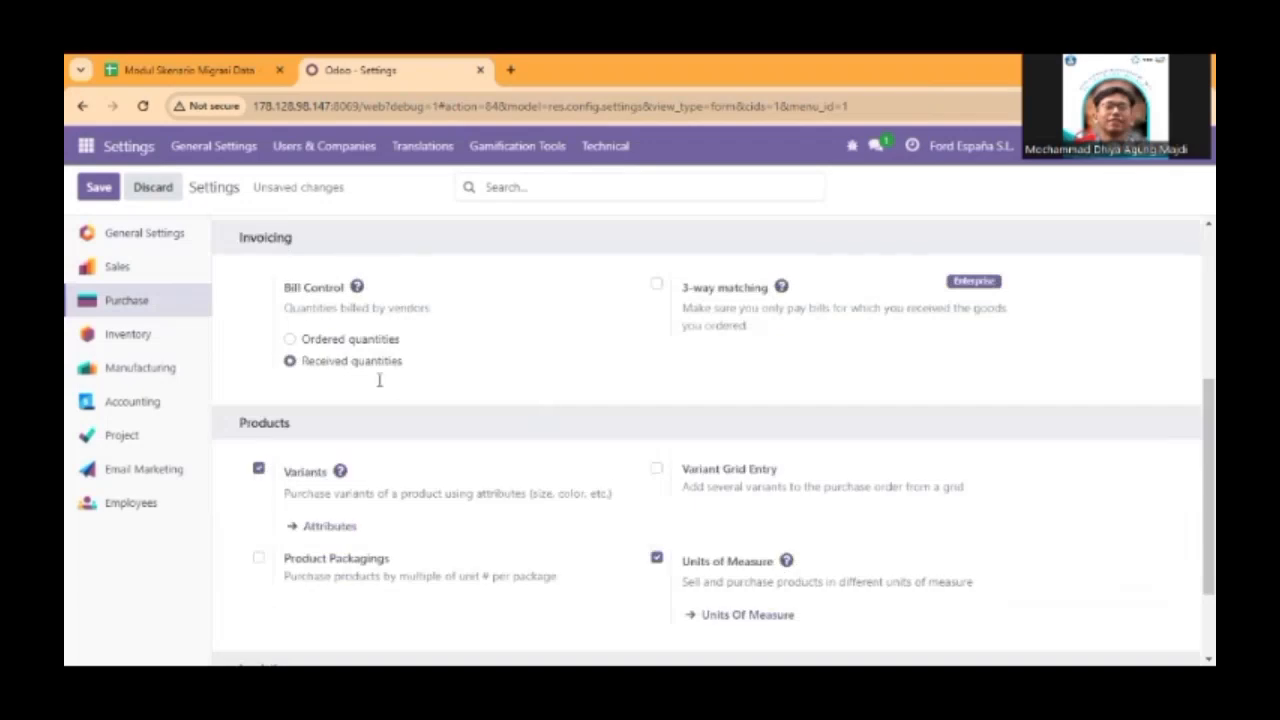
scroll(379, 380, down, 2)
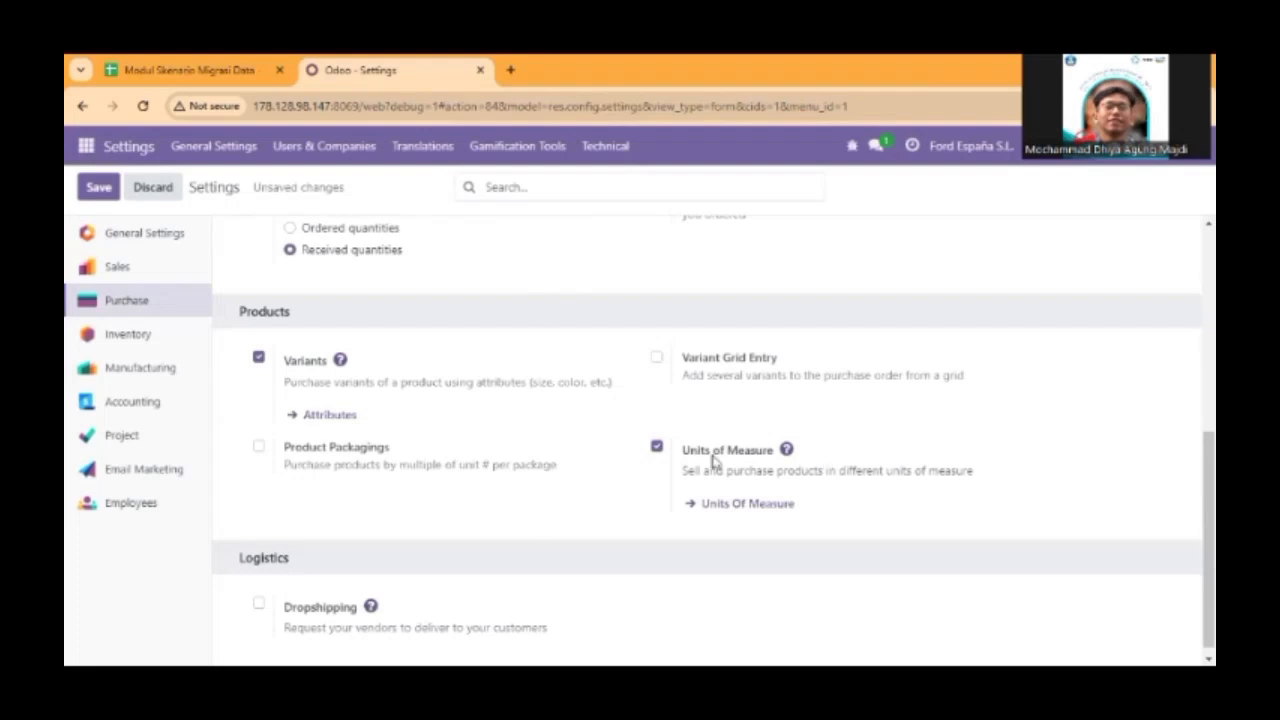
scroll(714, 460, down, 1)
scroll(628, 525, down, 1)
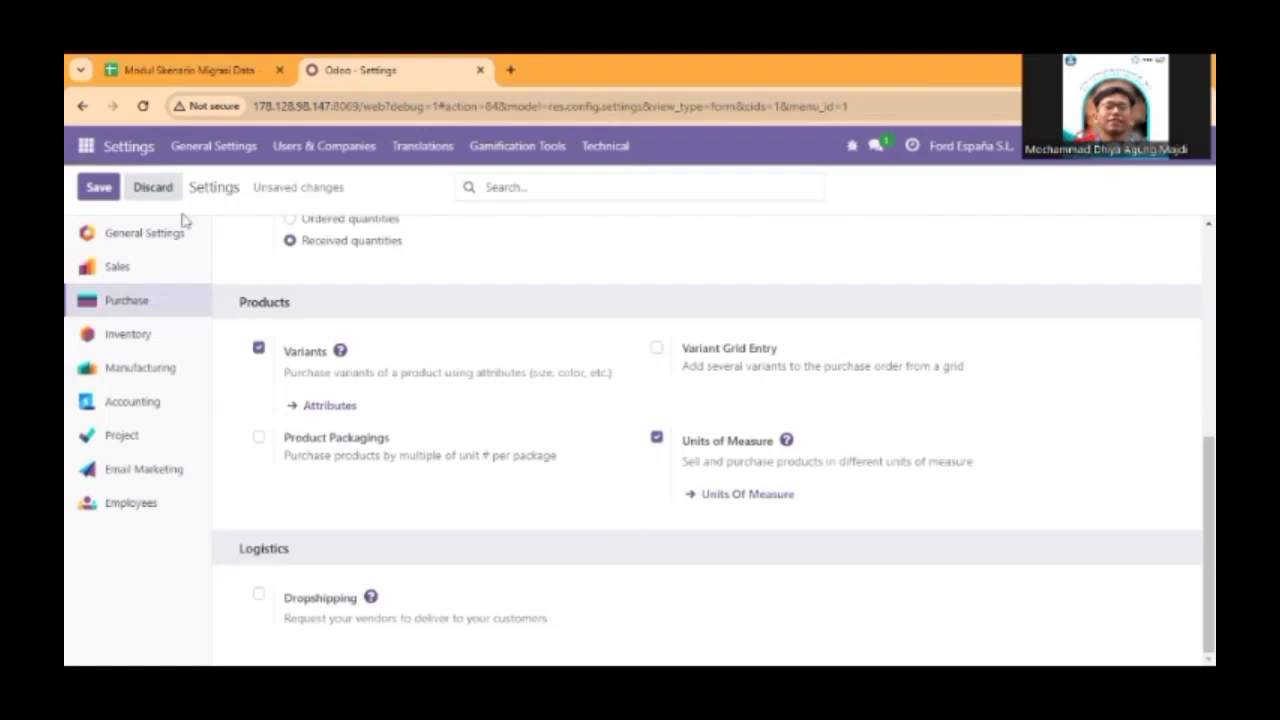
click(99, 188)
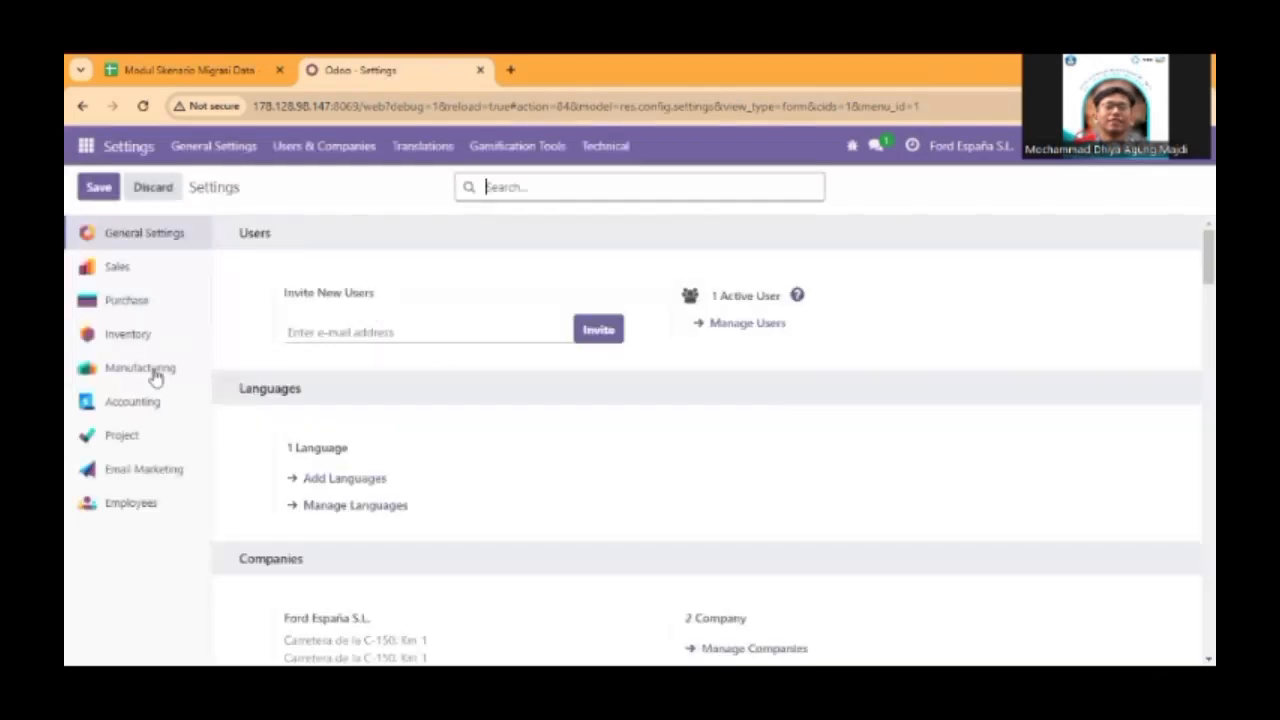
Enable Dropshipping under Logistics in the Purchase settings and save the changes.
scroll(437, 383, down, 10)
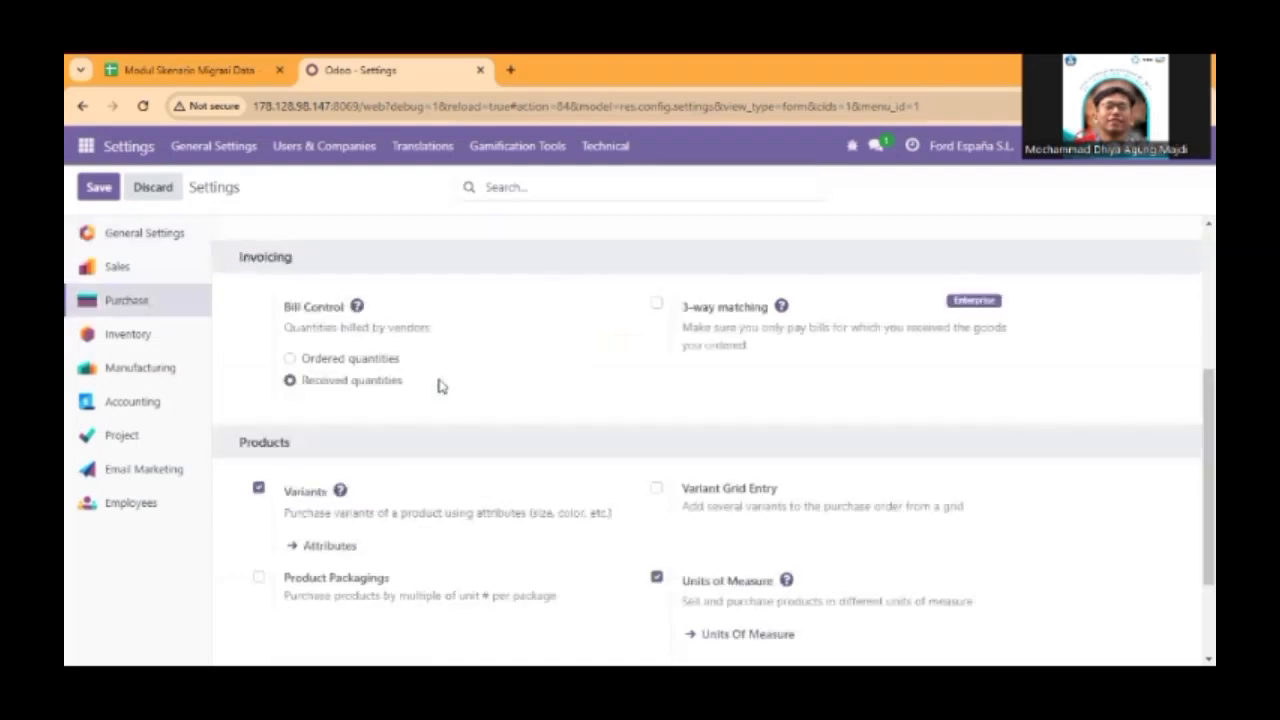
scroll(450, 387, down, 2)
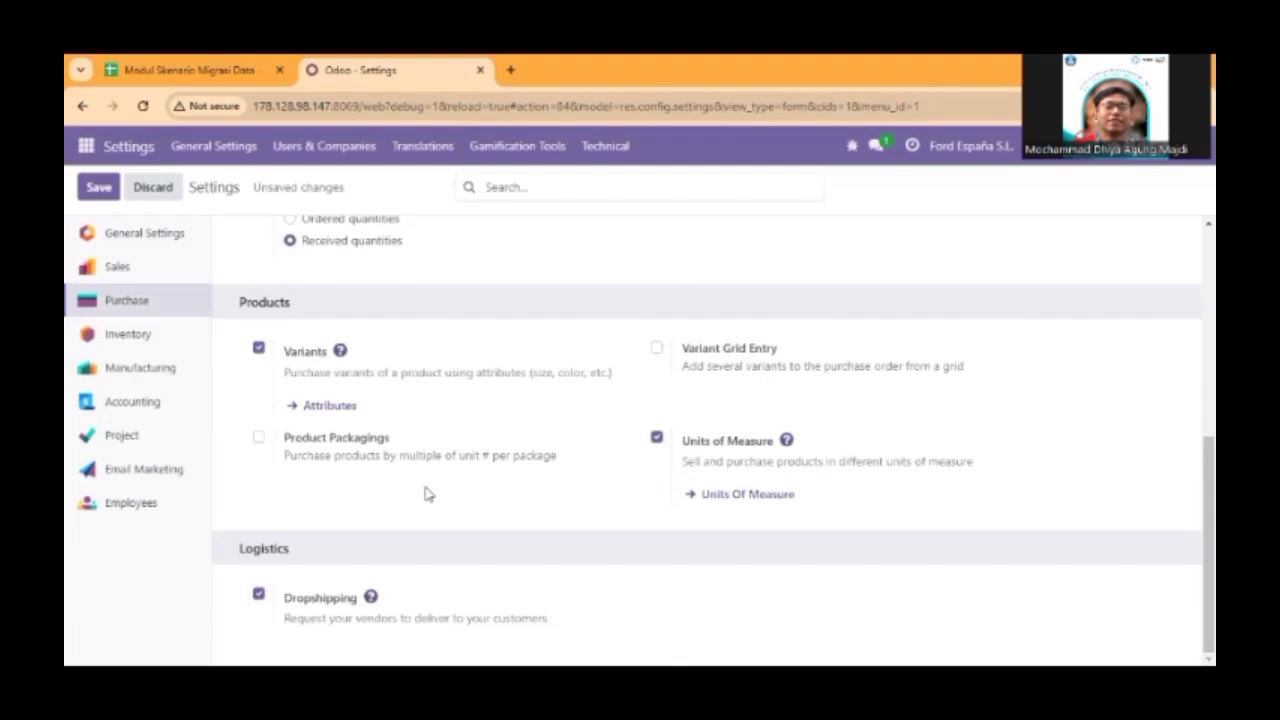
click(108, 188)
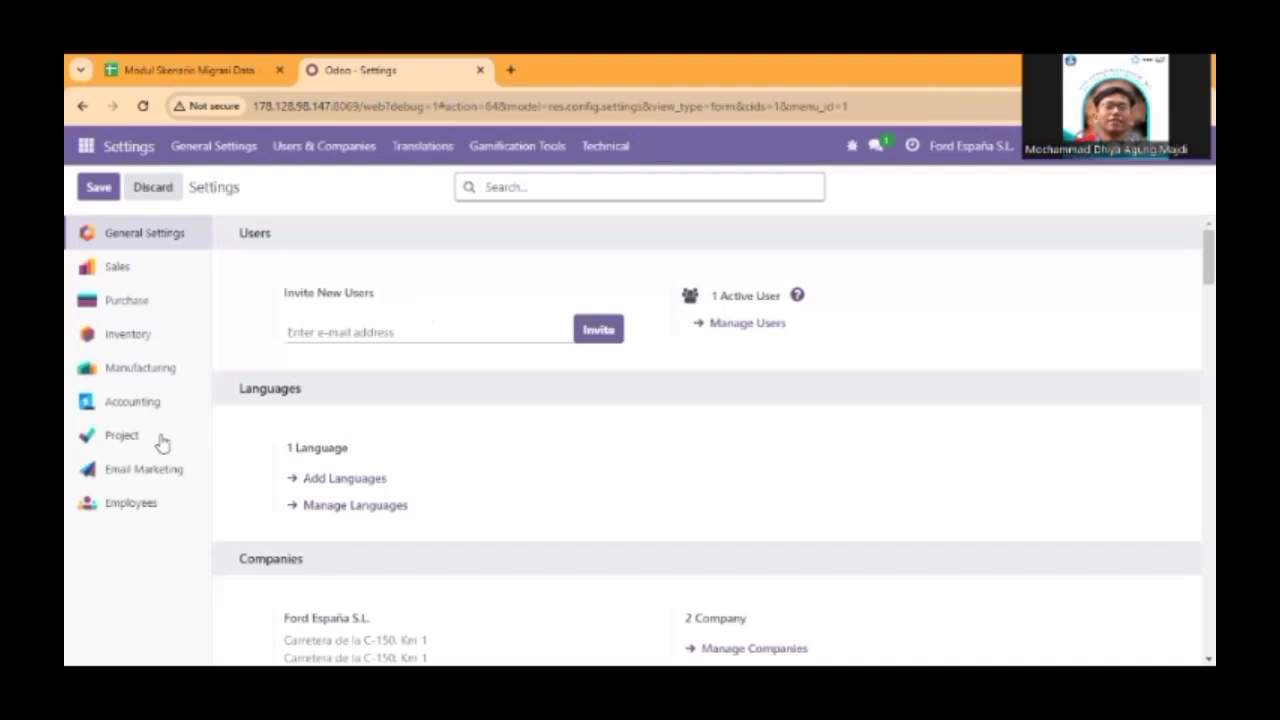
Enable Margins, Discounts, and Discounts, Loyalty & Gift Card under Pricing in the Sales settings.
click(142, 272)
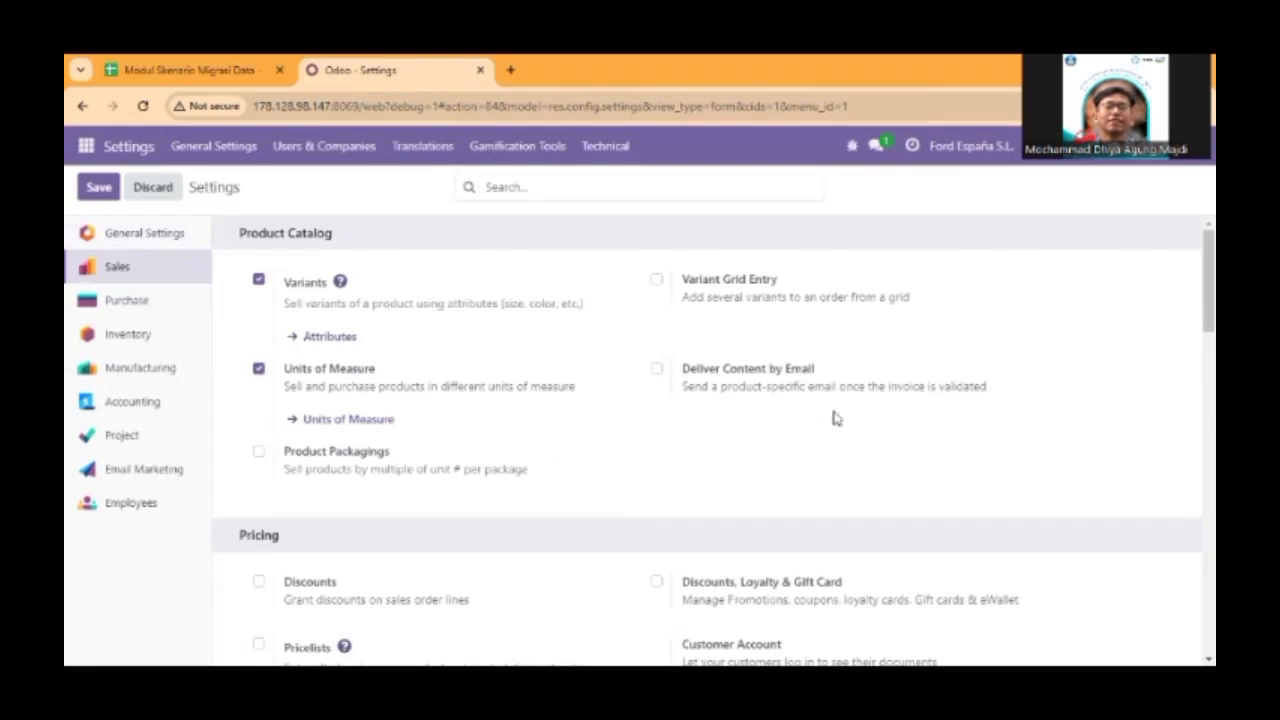
scroll(557, 344, down, 3)
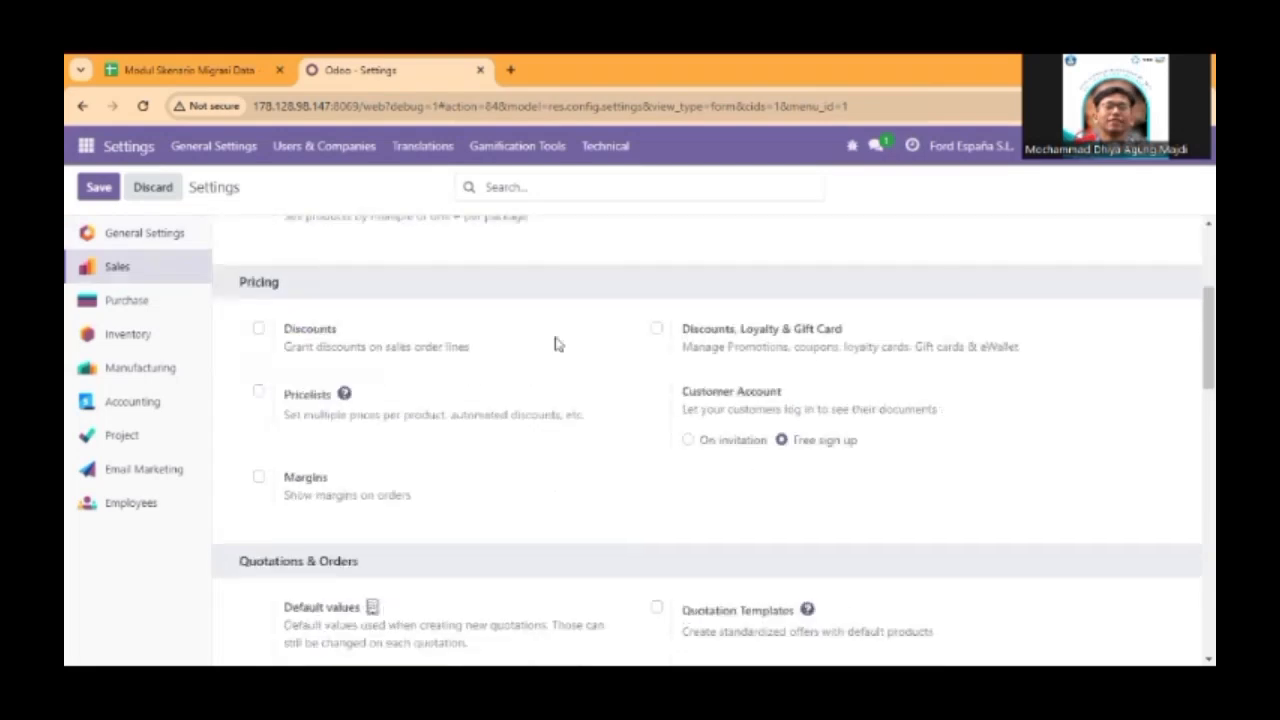
mouse_move(557, 344)
mouse_move(418, 460)
click(259, 329)
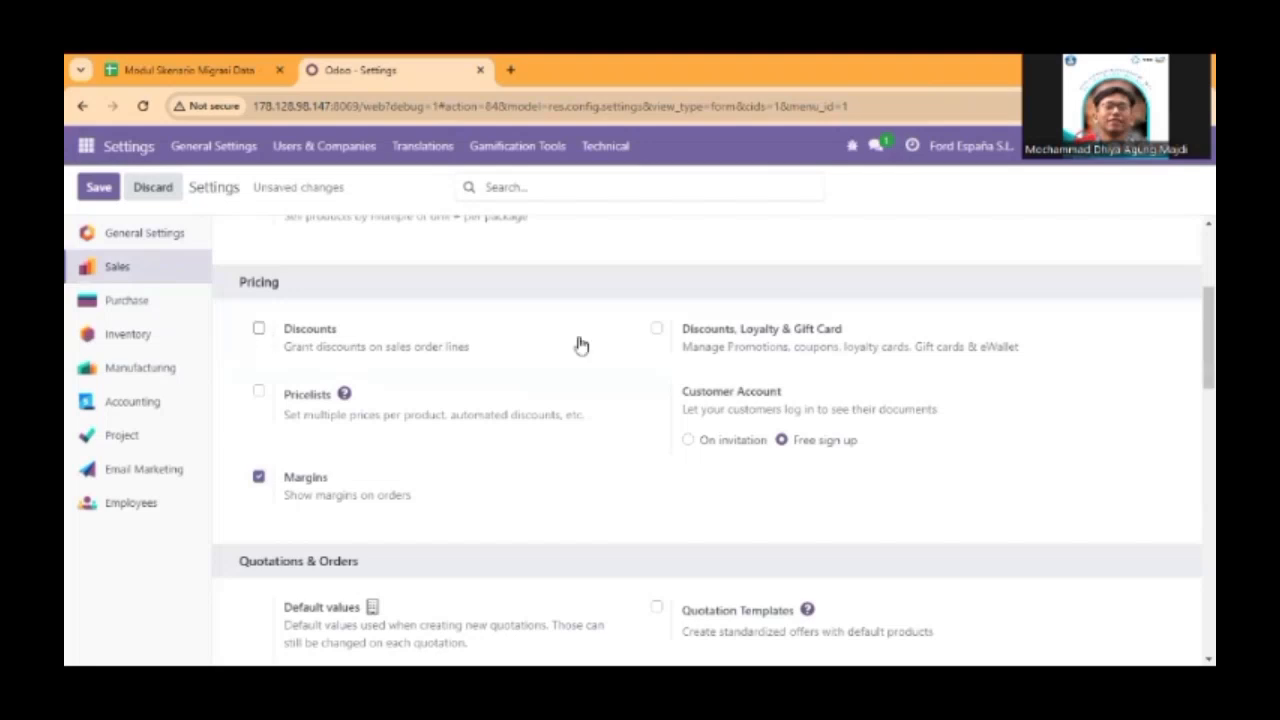
click(656, 329)
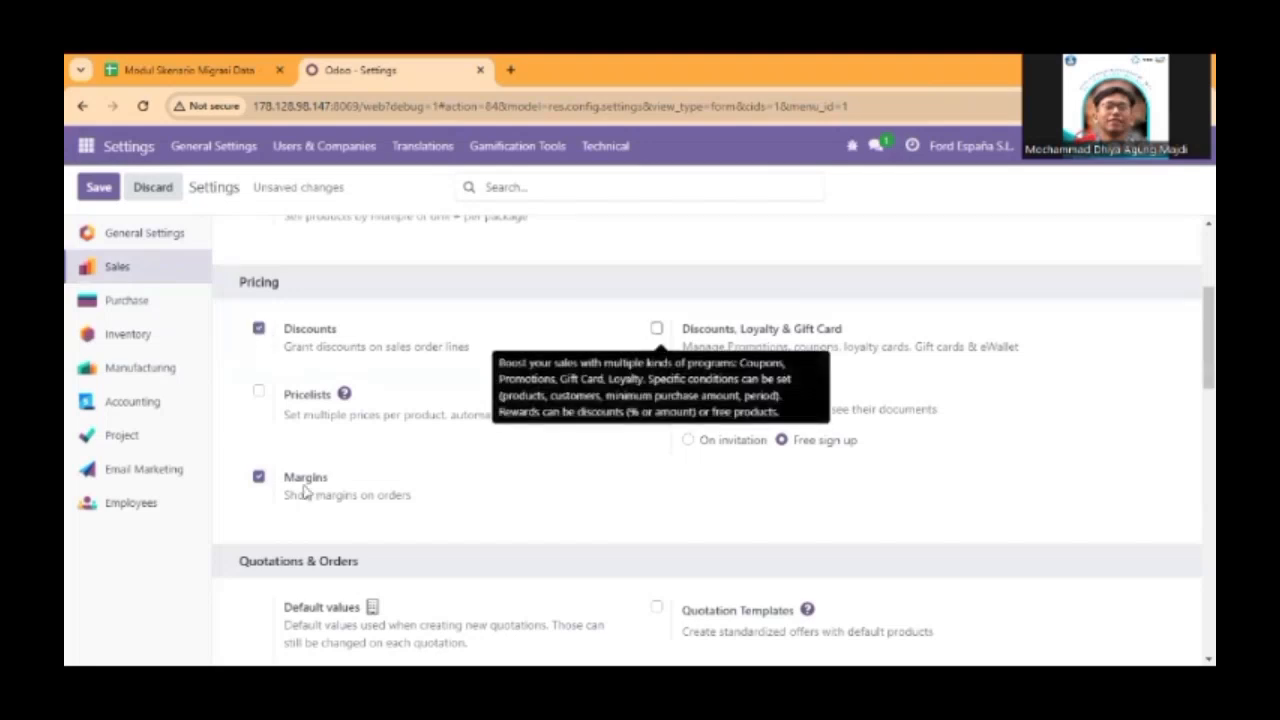
mouse_move(297, 483)
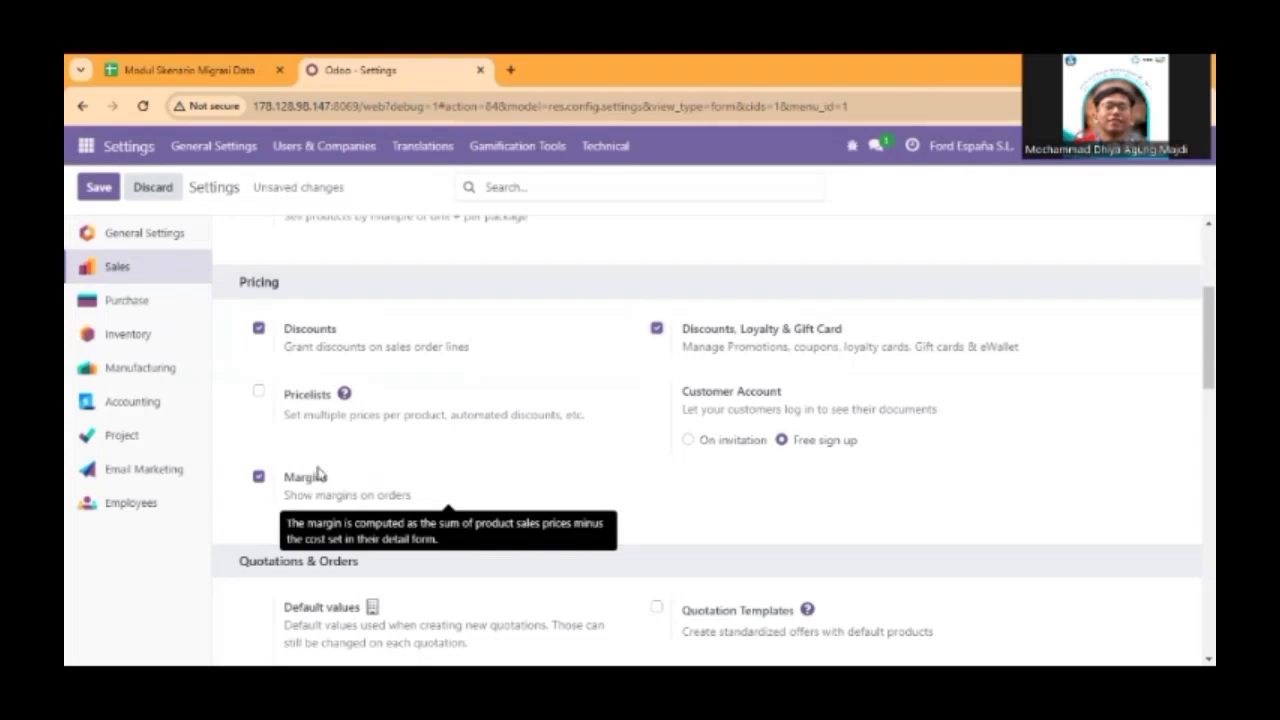
Try the Quotation Templates option under Quotations & Orders in the Sales settings and switch it off again.
scroll(423, 441, down, 3)
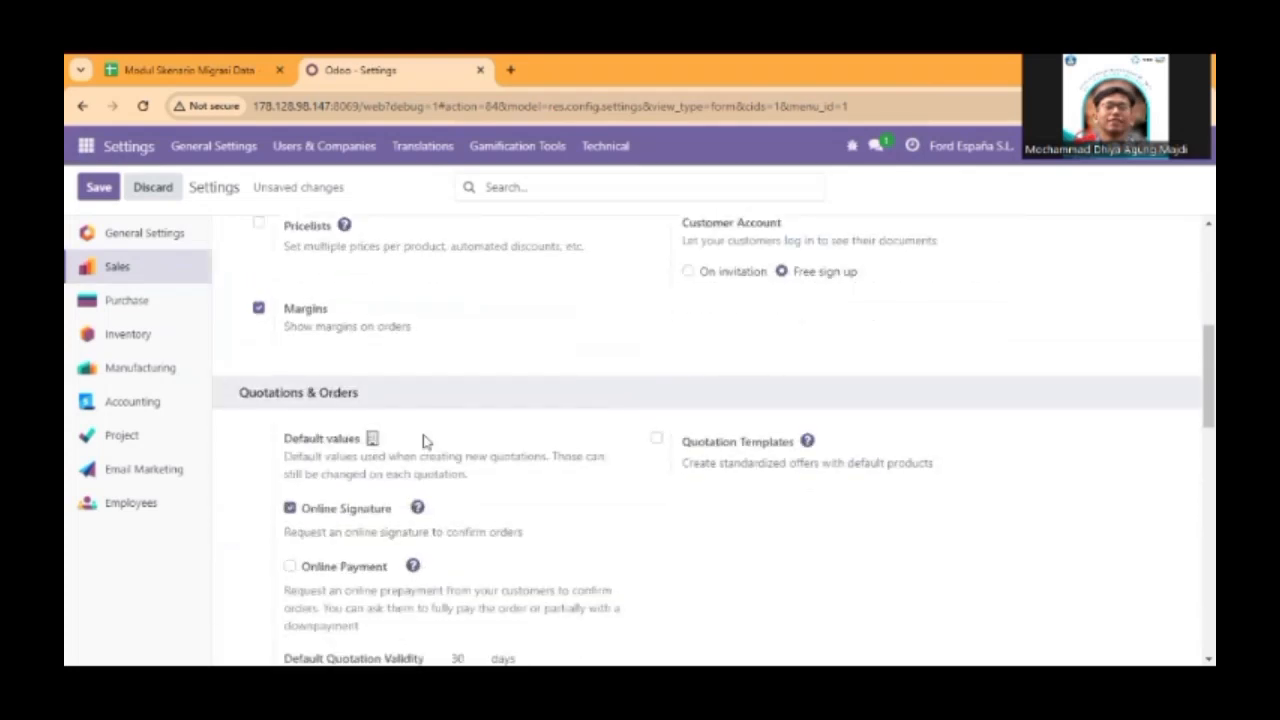
scroll(423, 441, down, 3)
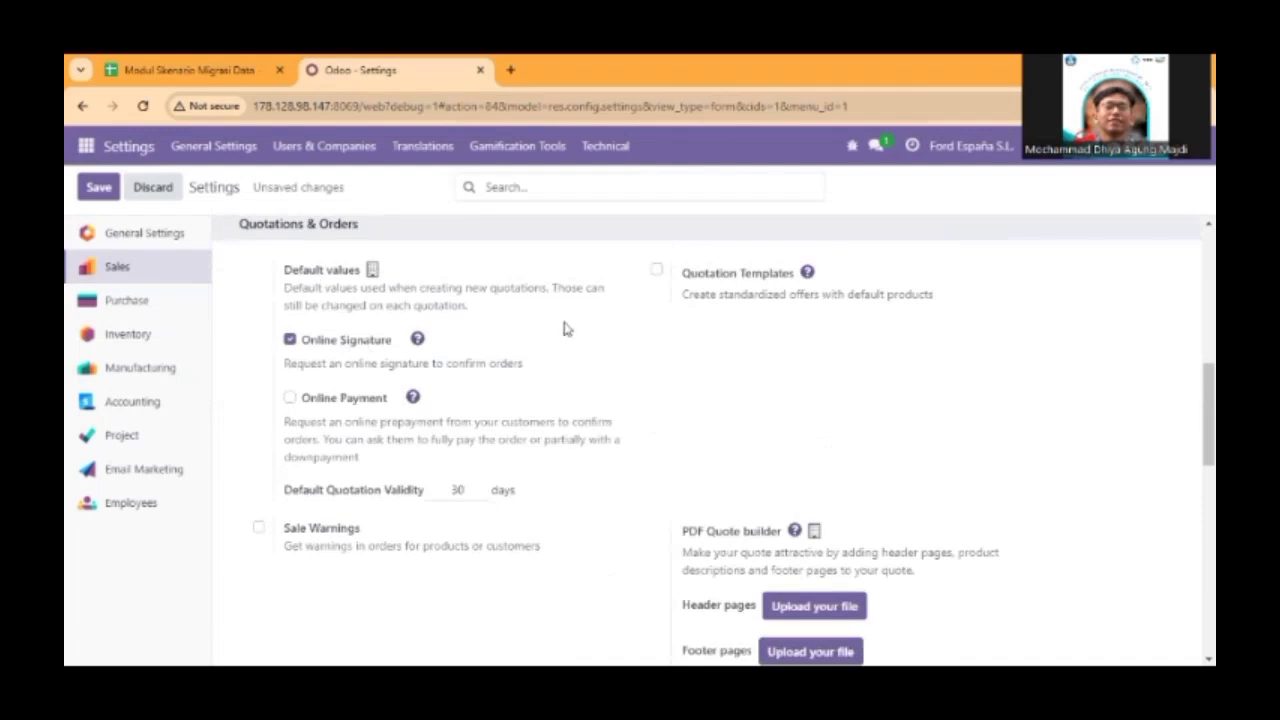
click(656, 270)
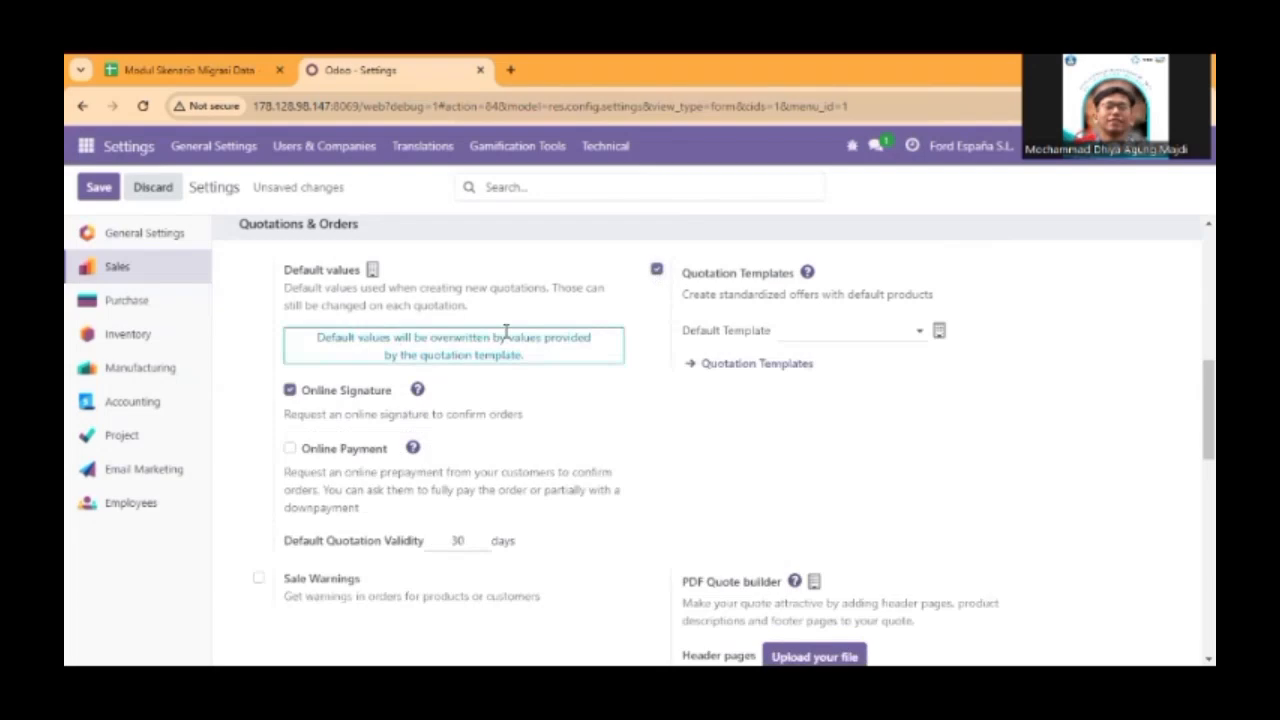
click(656, 270)
Enable Sale Warnings under Quotations & Orders in the Sales settings.
scroll(520, 408, down, 3)
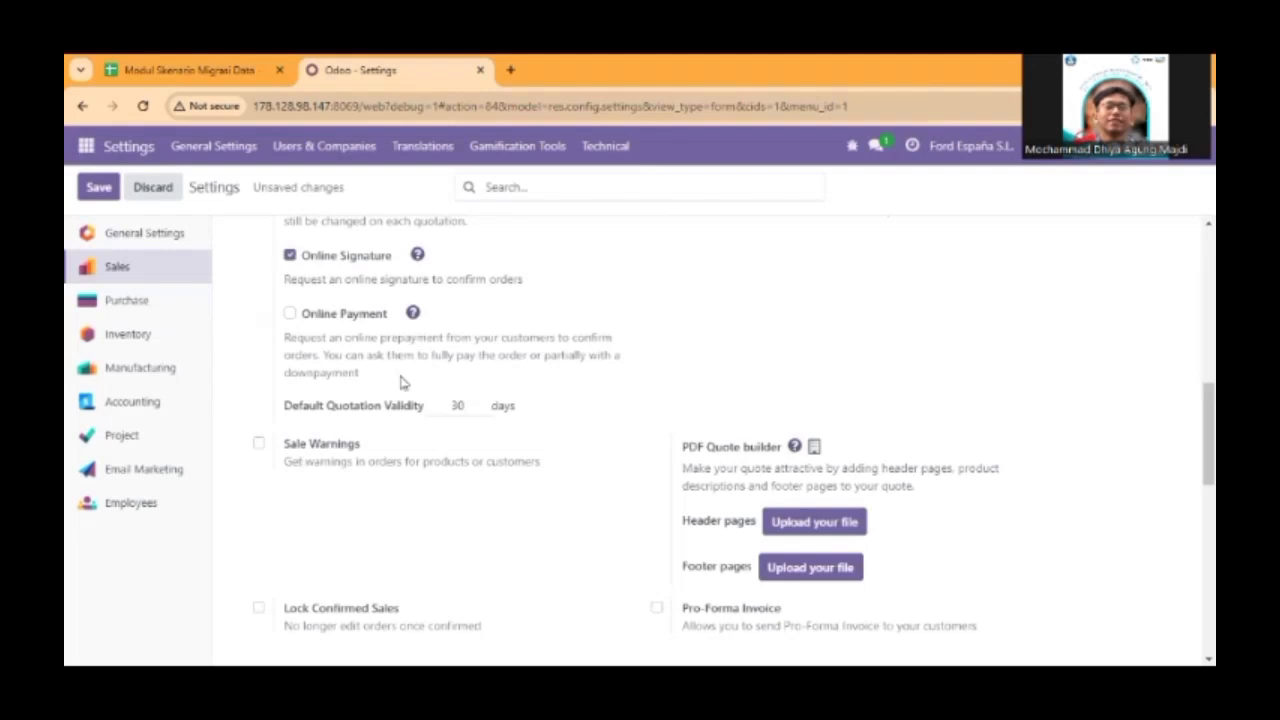
scroll(535, 450, down, 2)
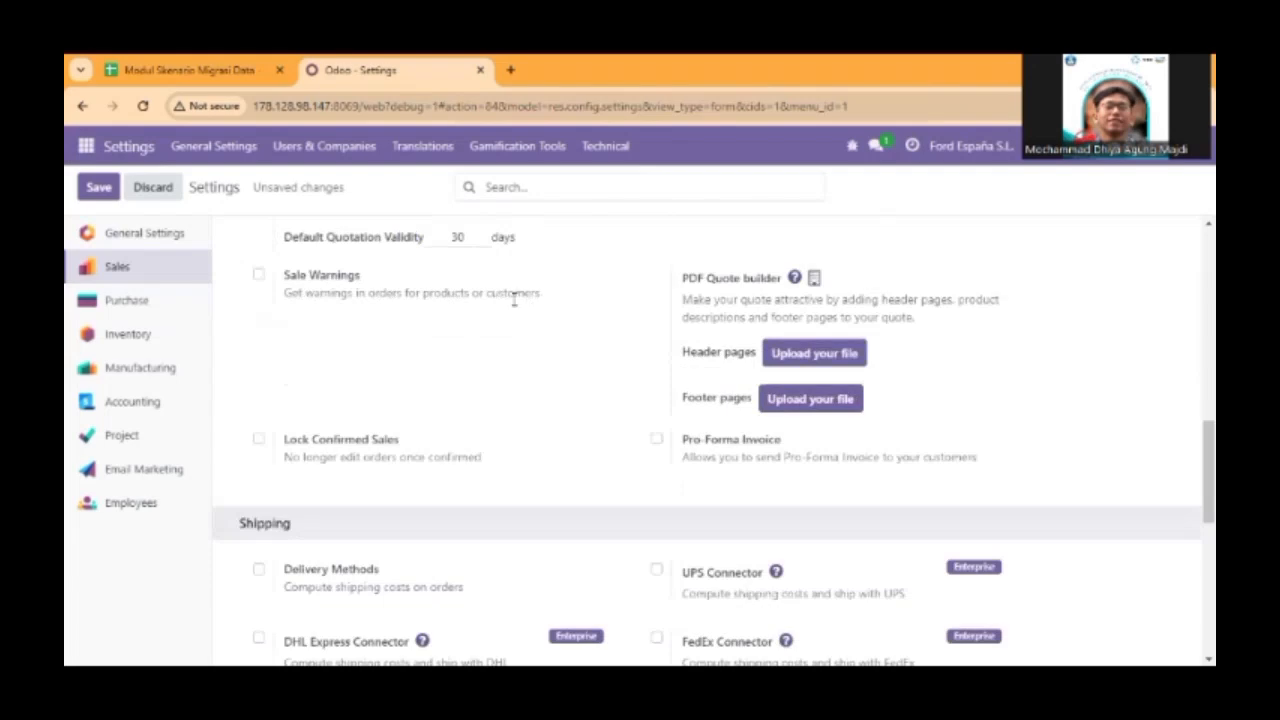
click(258, 274)
scroll(480, 415, up, 2)
scroll(478, 416, up, 2)
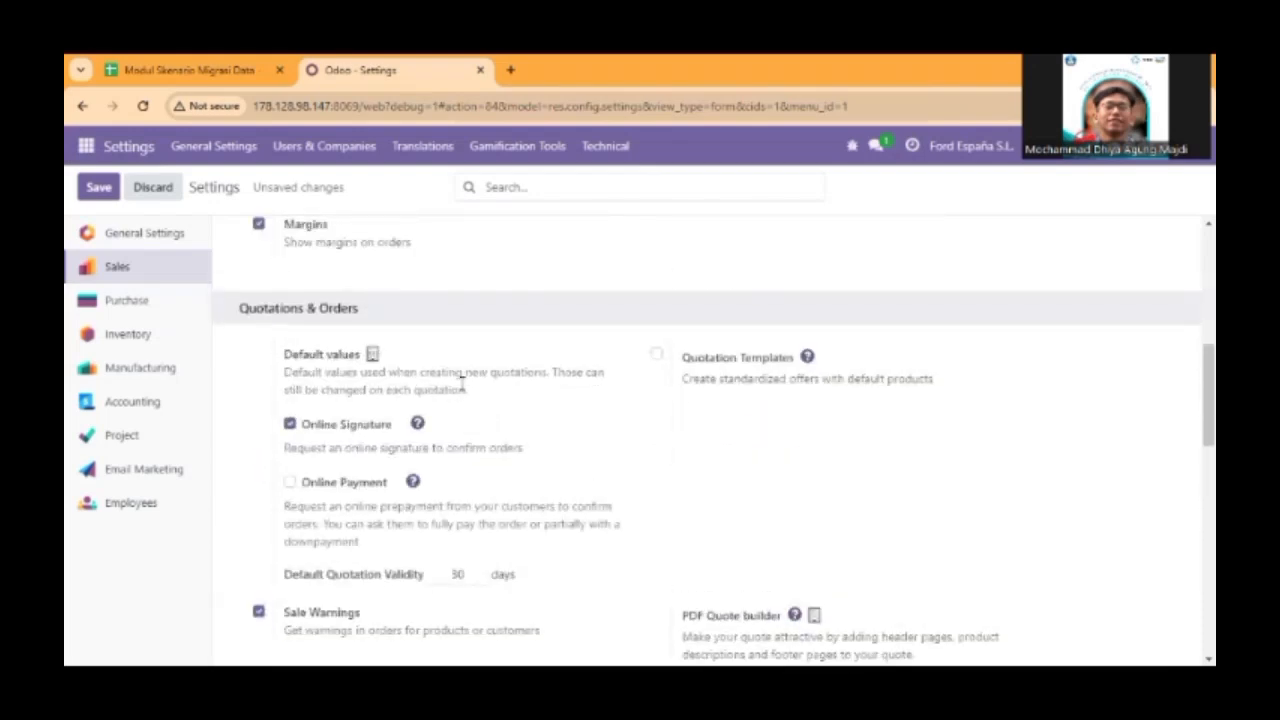
scroll(470, 400, down, 4)
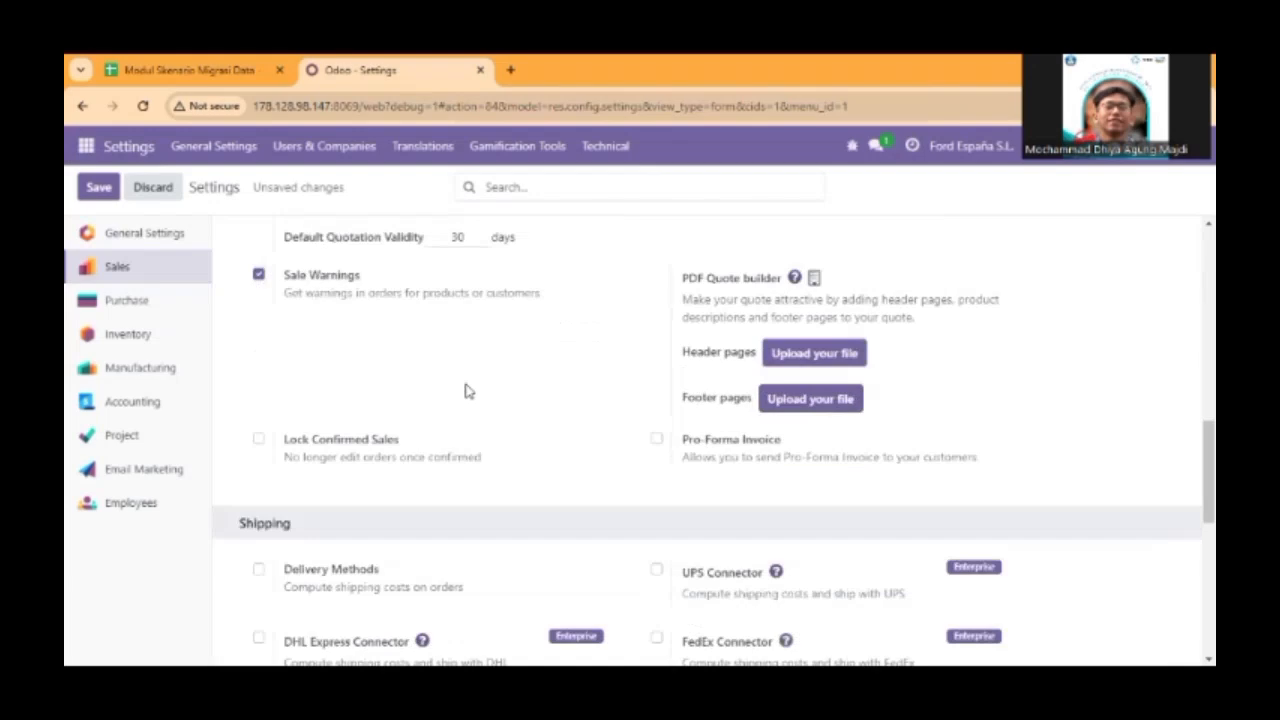
scroll(474, 393, down, 3)
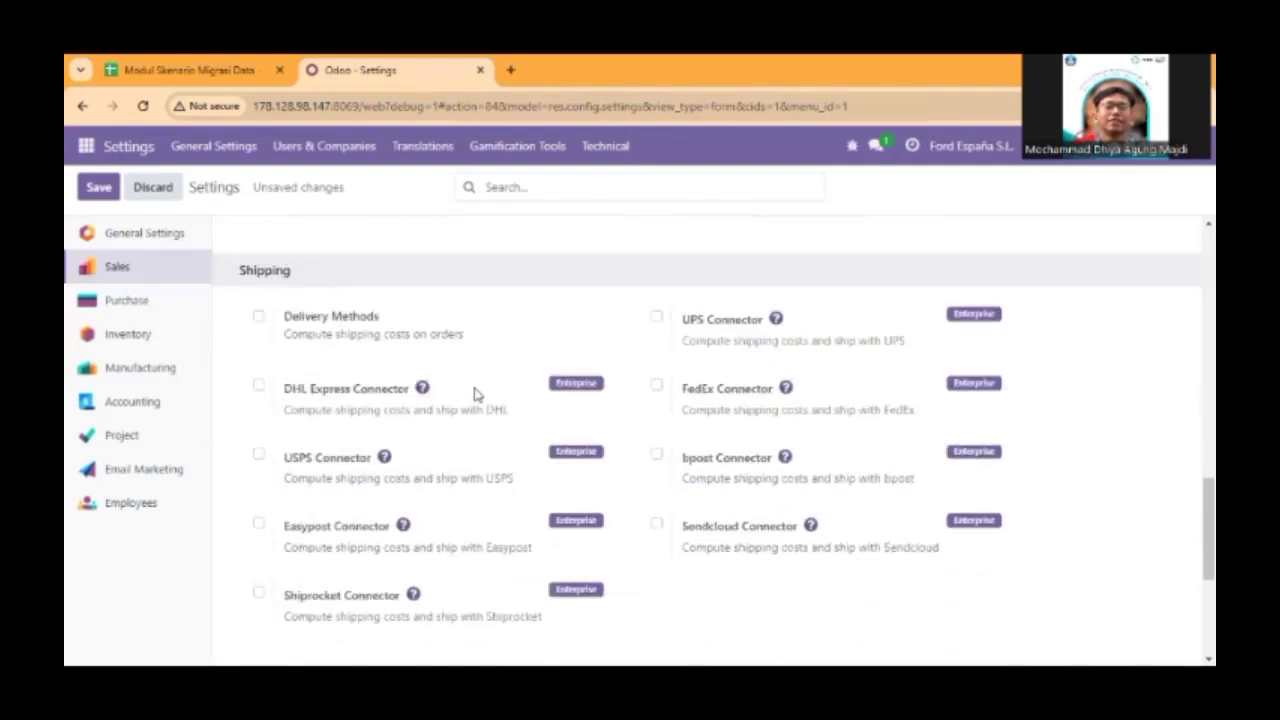
Enable Delivery Methods under Shipping in the Sales settings and save the changes.
click(262, 319)
scroll(654, 371, down, 1)
scroll(420, 371, up, 2)
scroll(420, 371, down, 4)
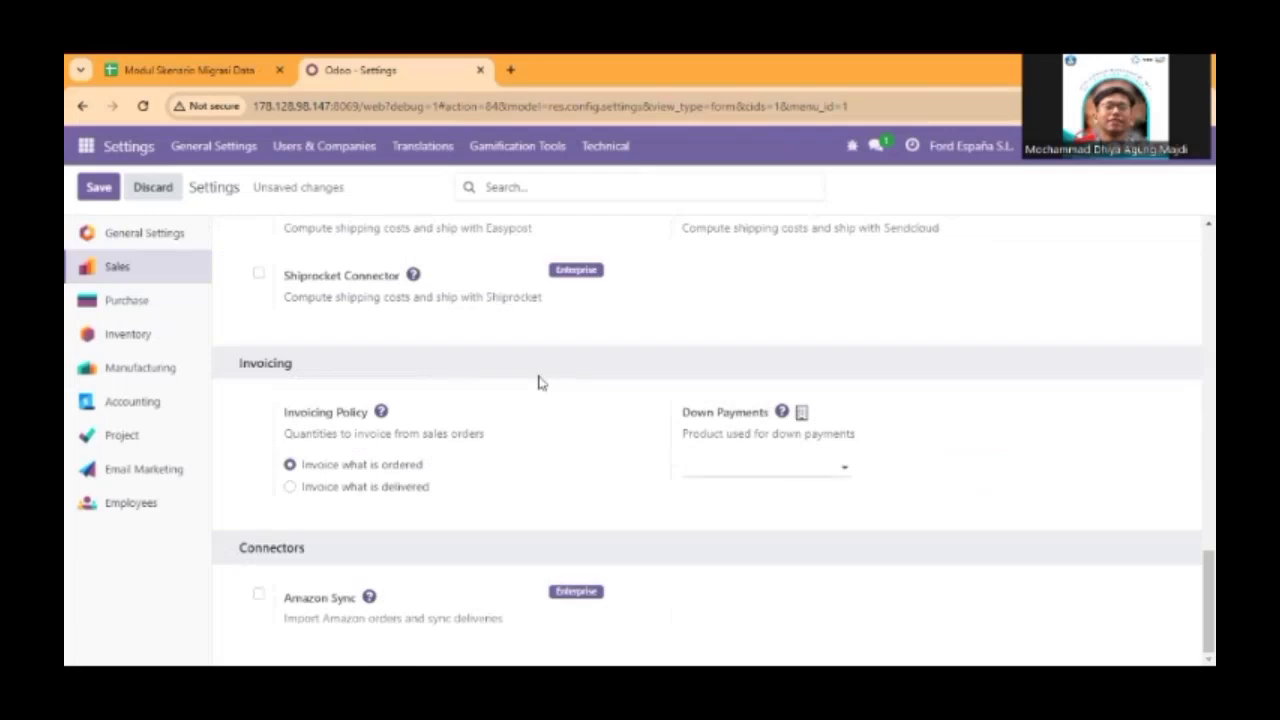
scroll(538, 382, up, 1)
scroll(538, 382, down, 1)
scroll(614, 403, up, 15)
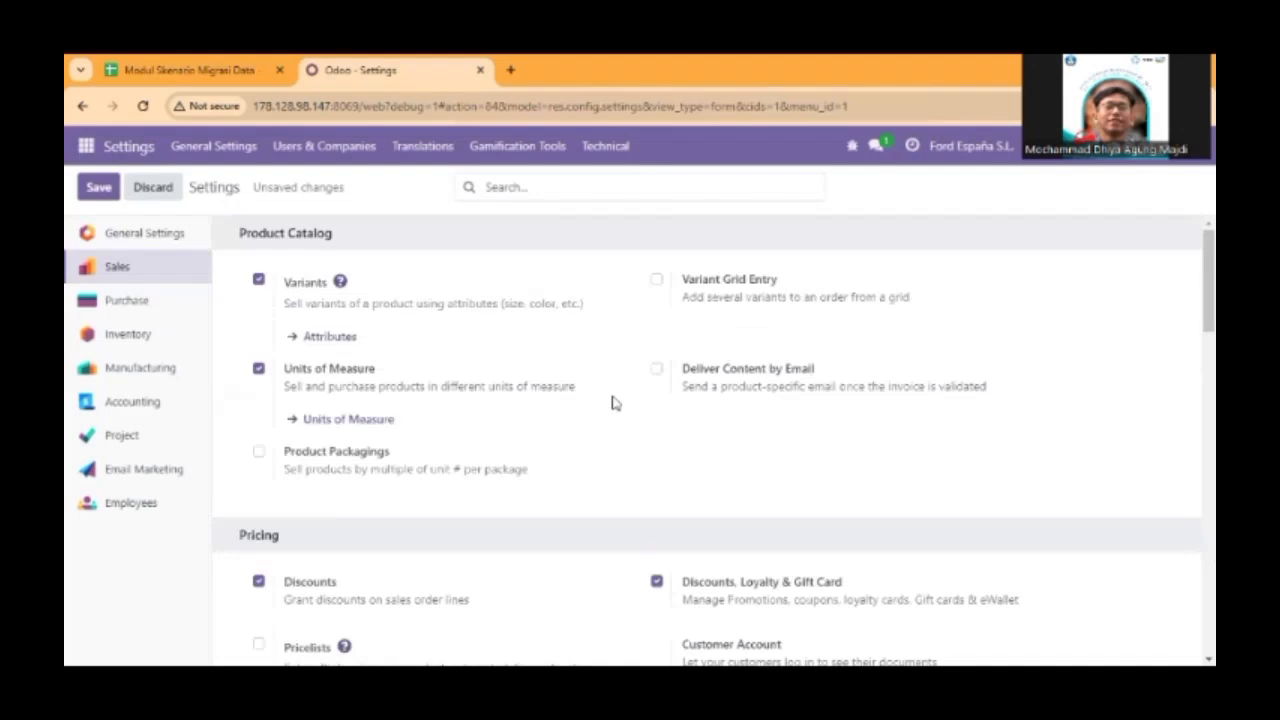
click(98, 187)
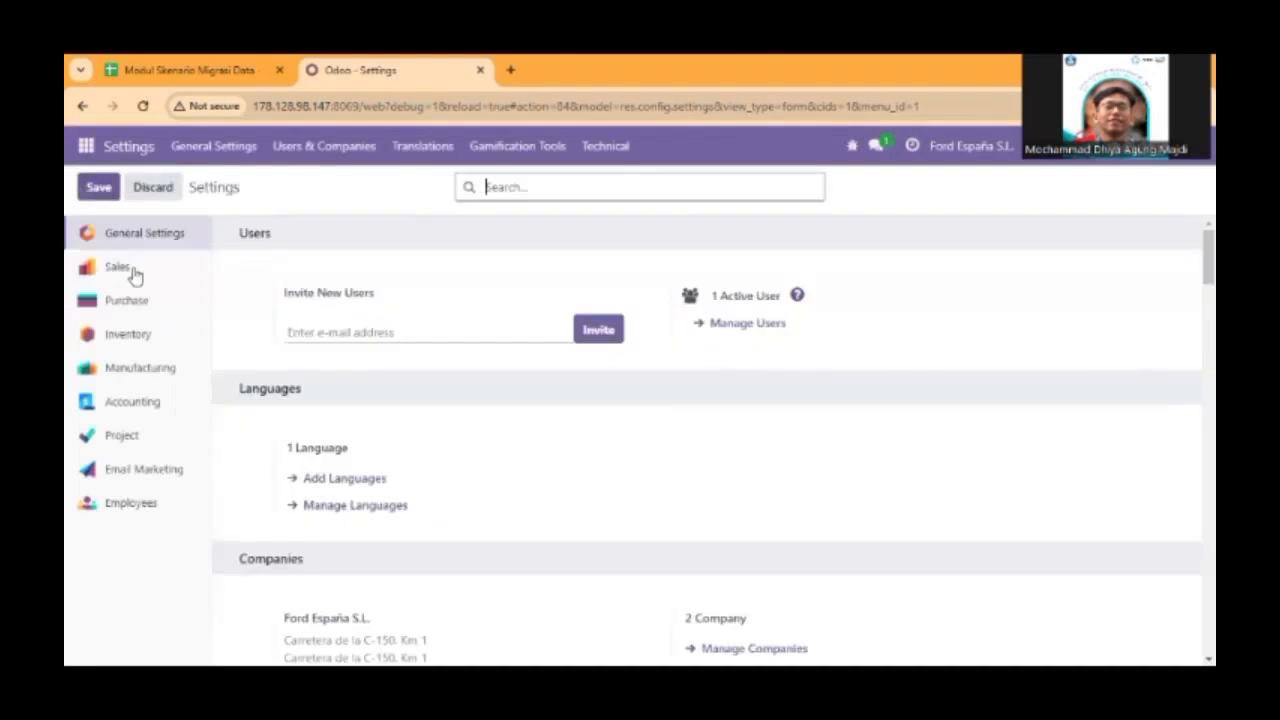
Review the Sales, Purchase, Inventory and Accounting settings pages and save the settings once more.
click(131, 277)
click(143, 300)
click(120, 270)
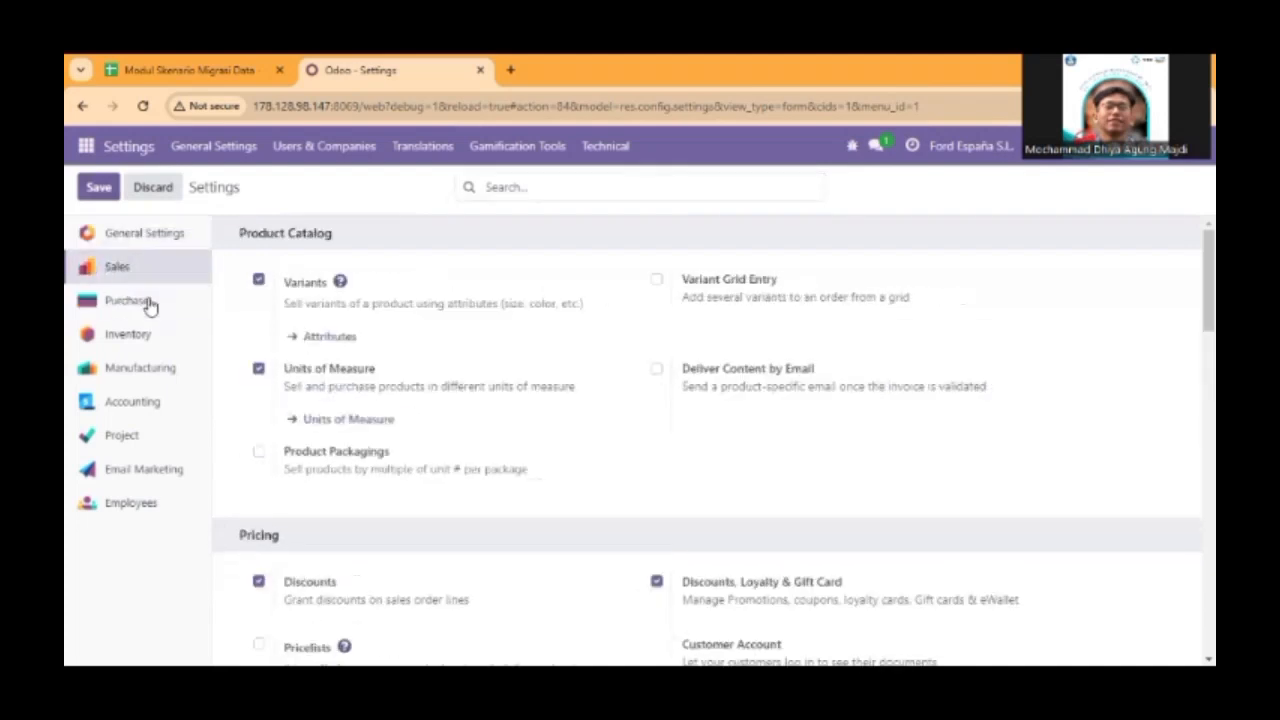
click(145, 302)
click(147, 340)
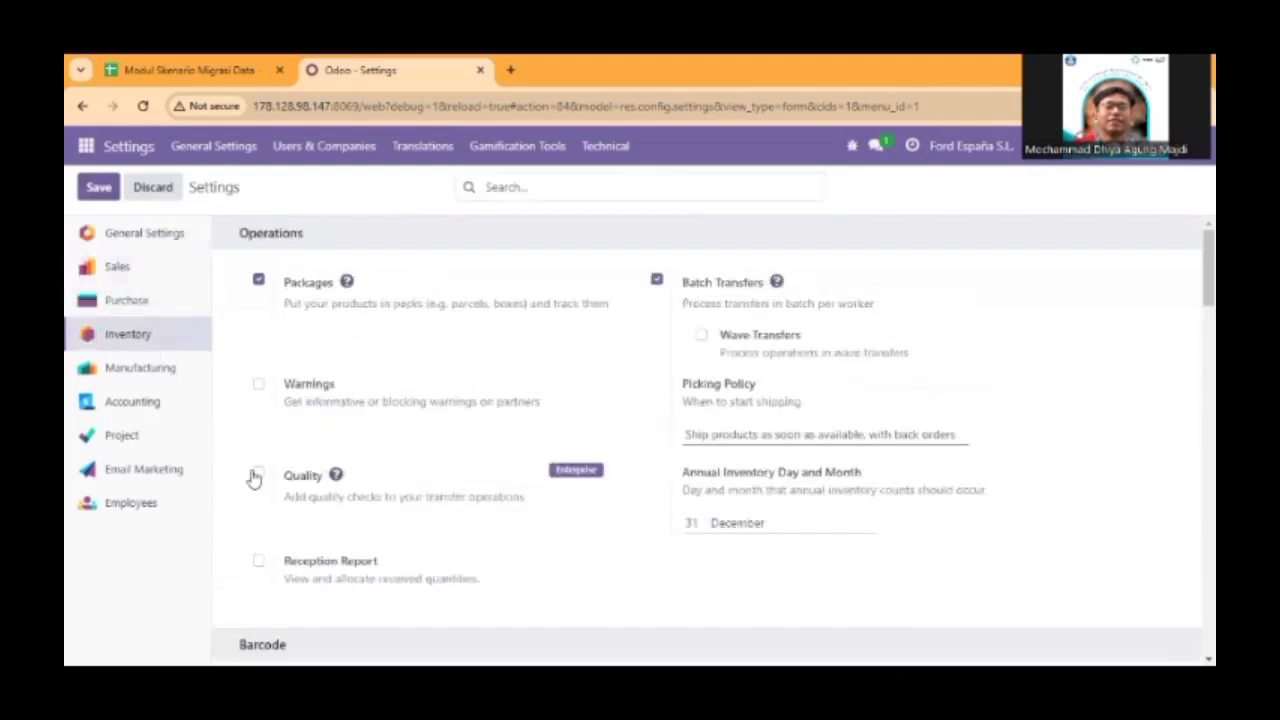
click(135, 405)
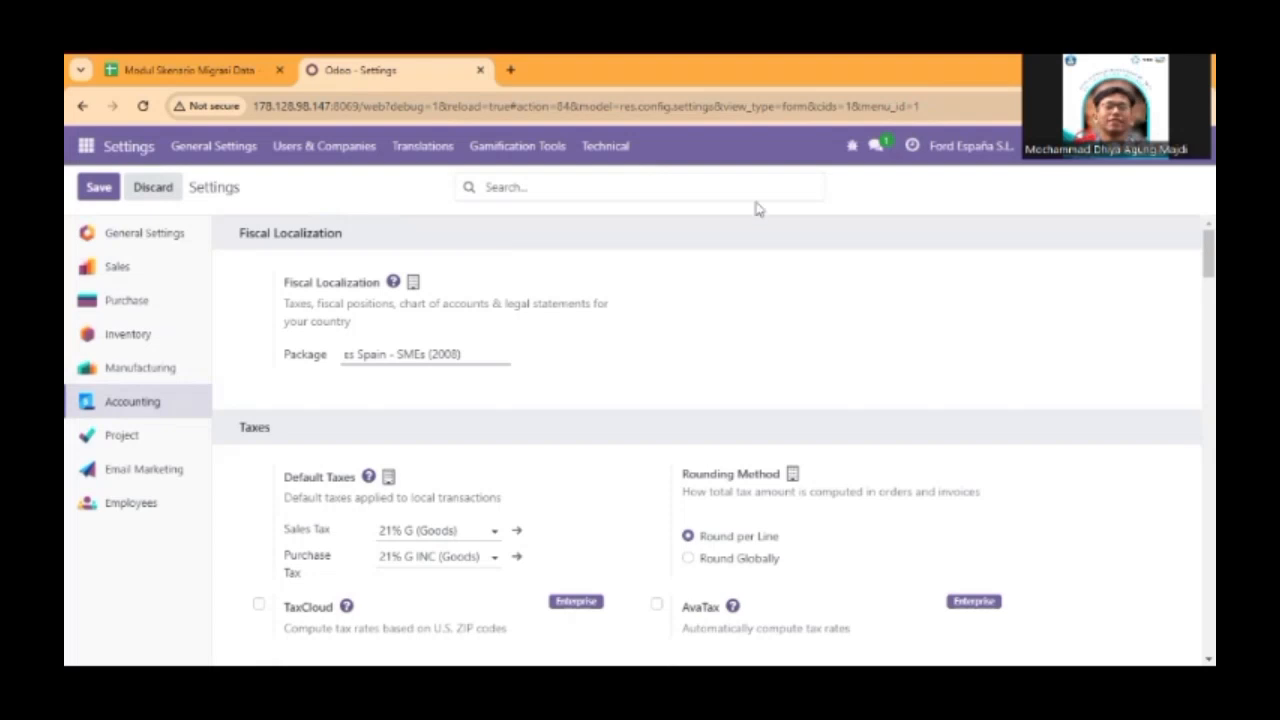
click(97, 188)
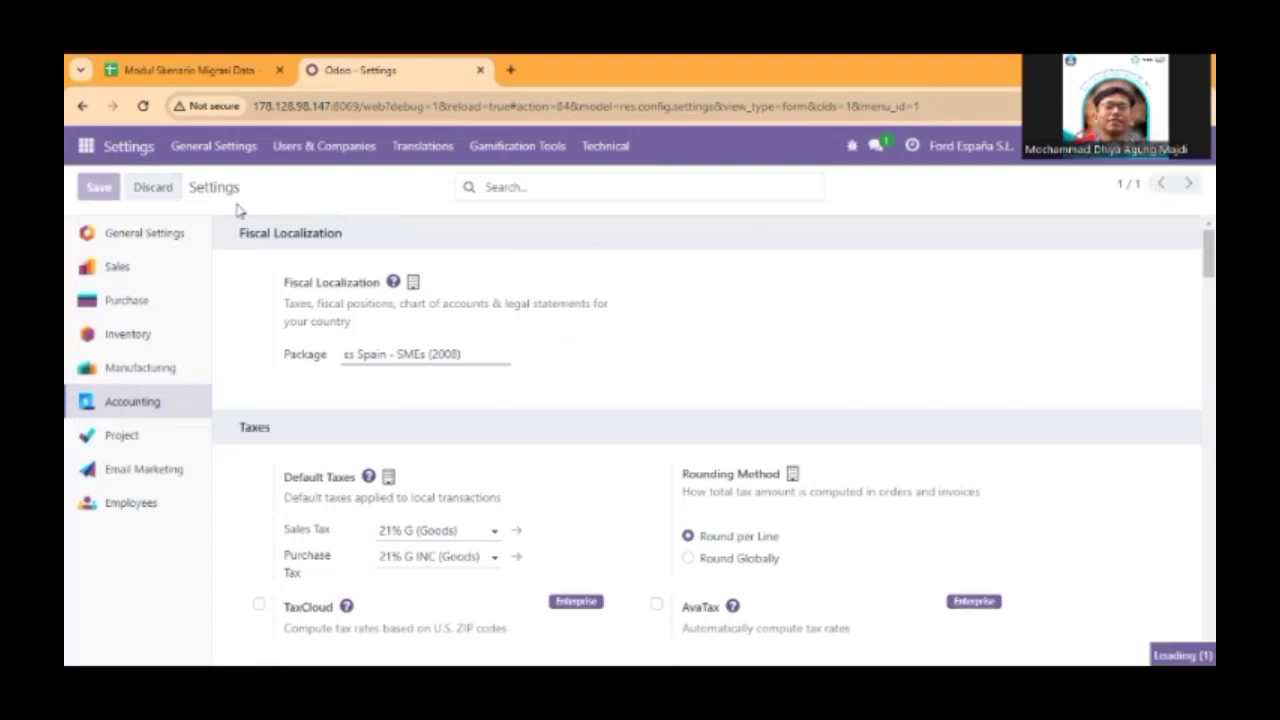
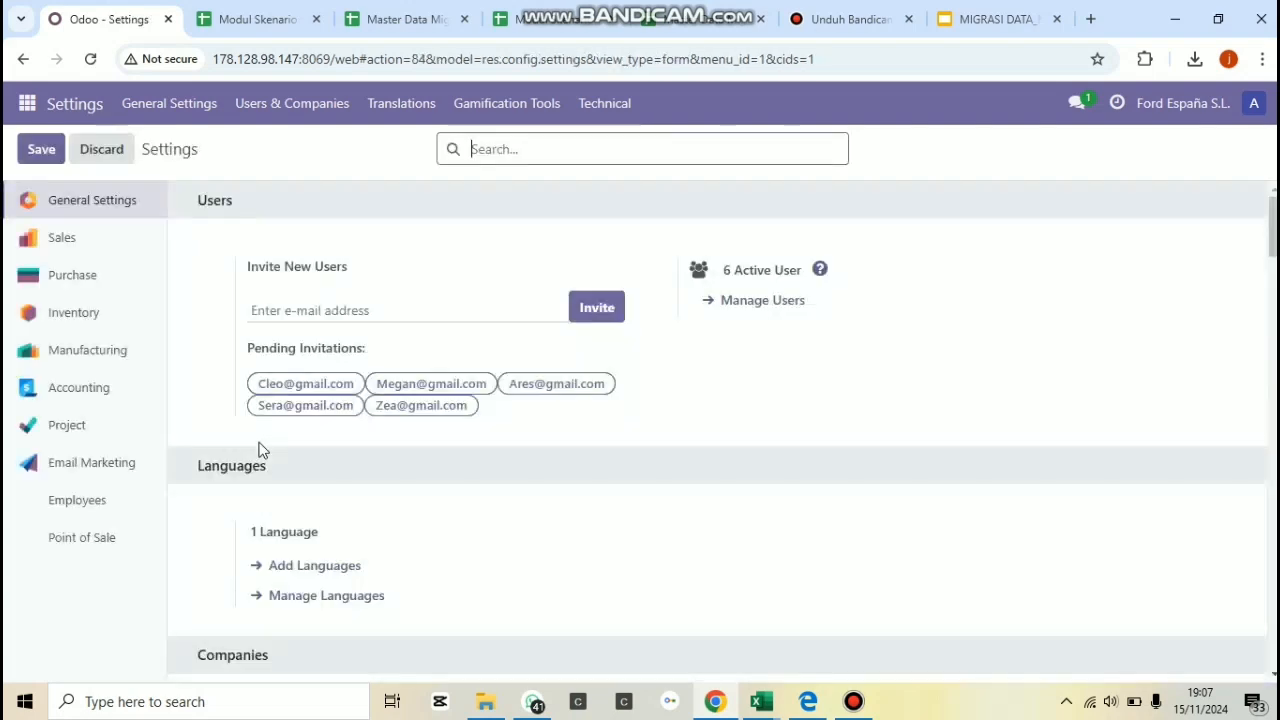
Search the settings for "curr" and check the available choices for the company's Main Currency.
click(529, 148)
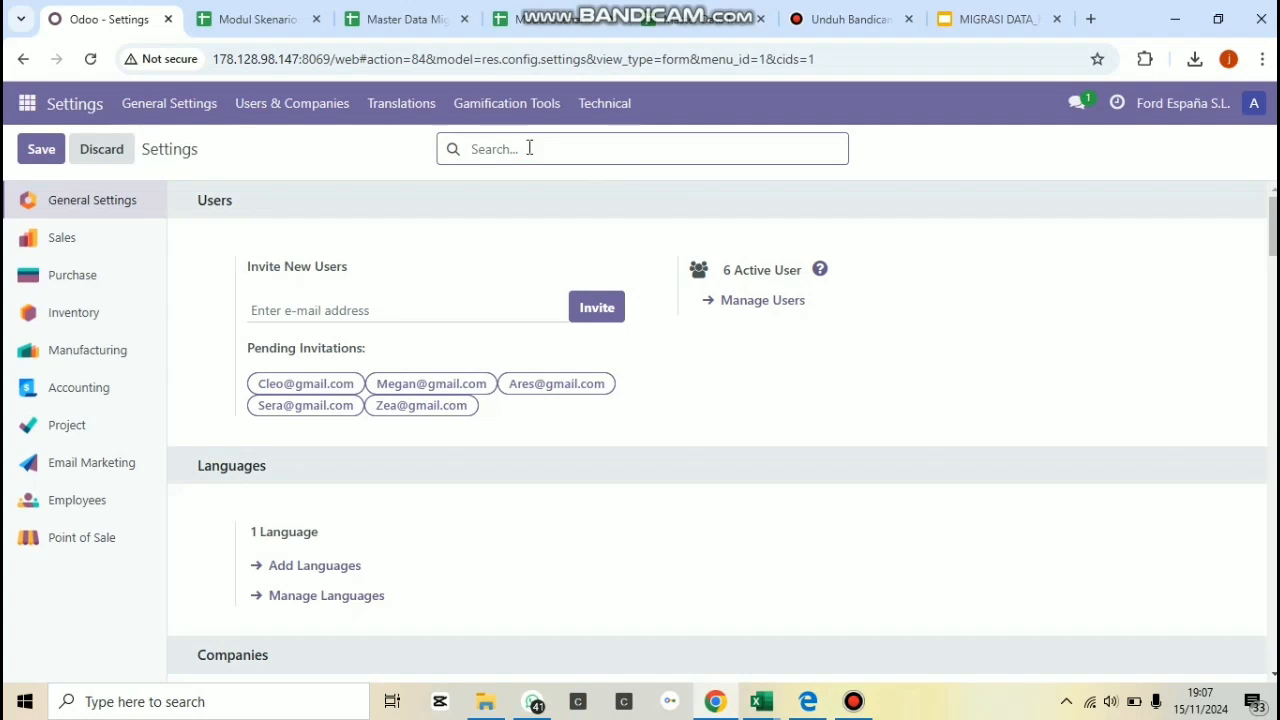
text(curency)
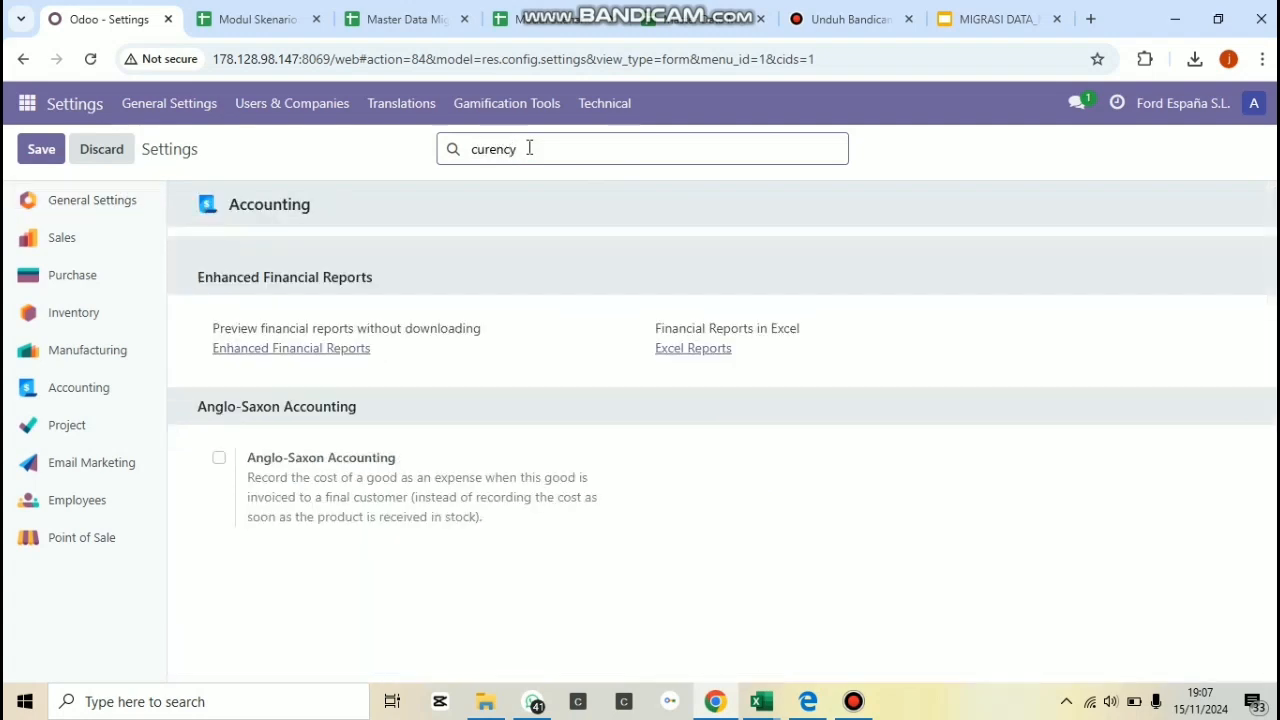
key(BackSpace)
key(BackSpace)
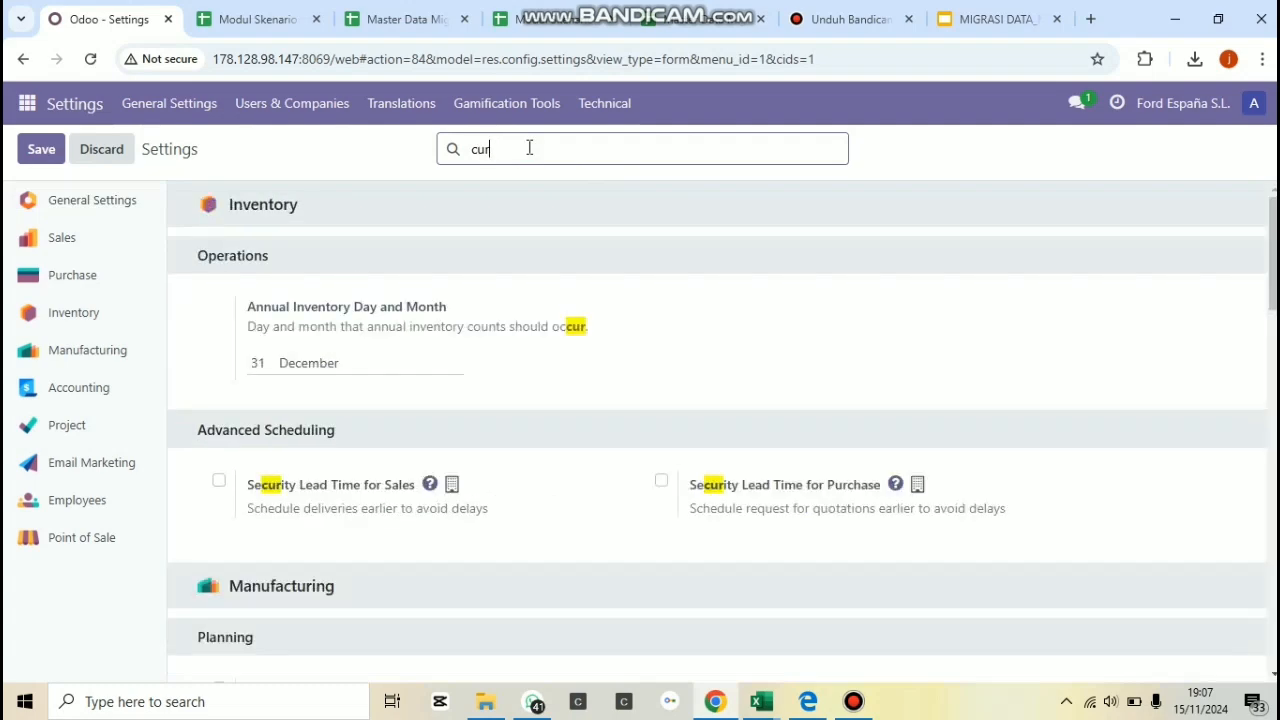
text(r)
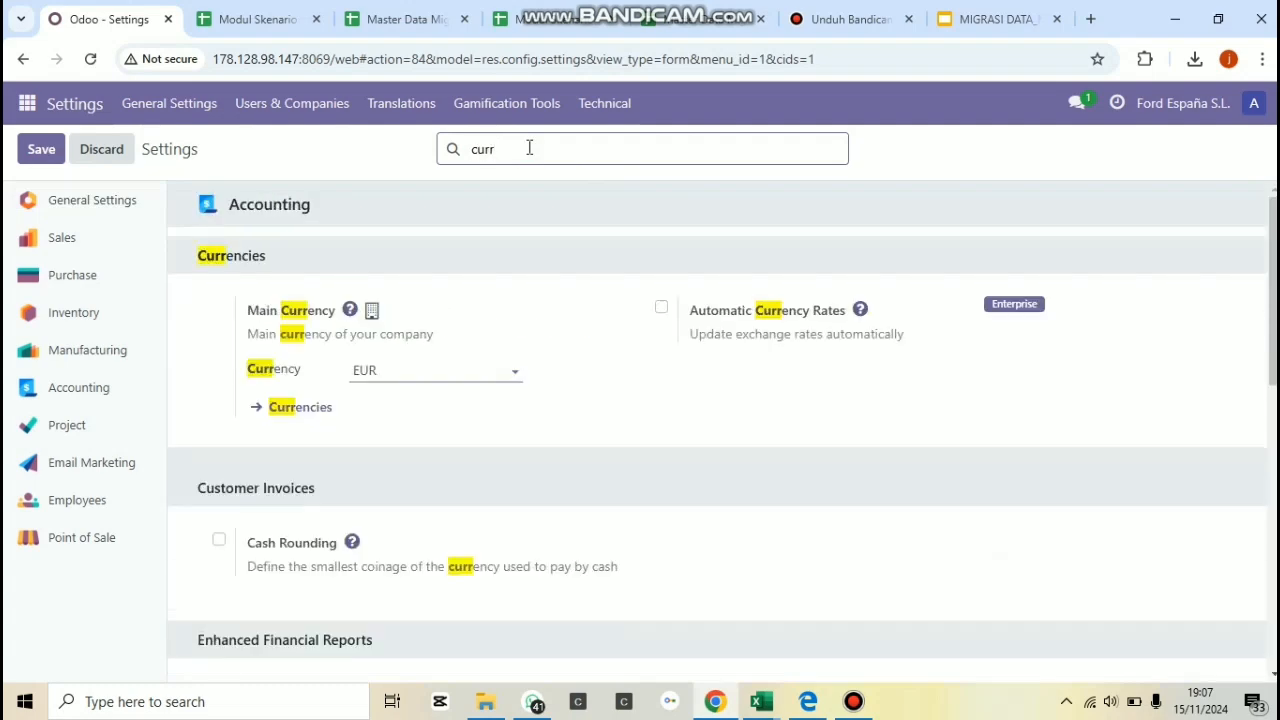
click(446, 372)
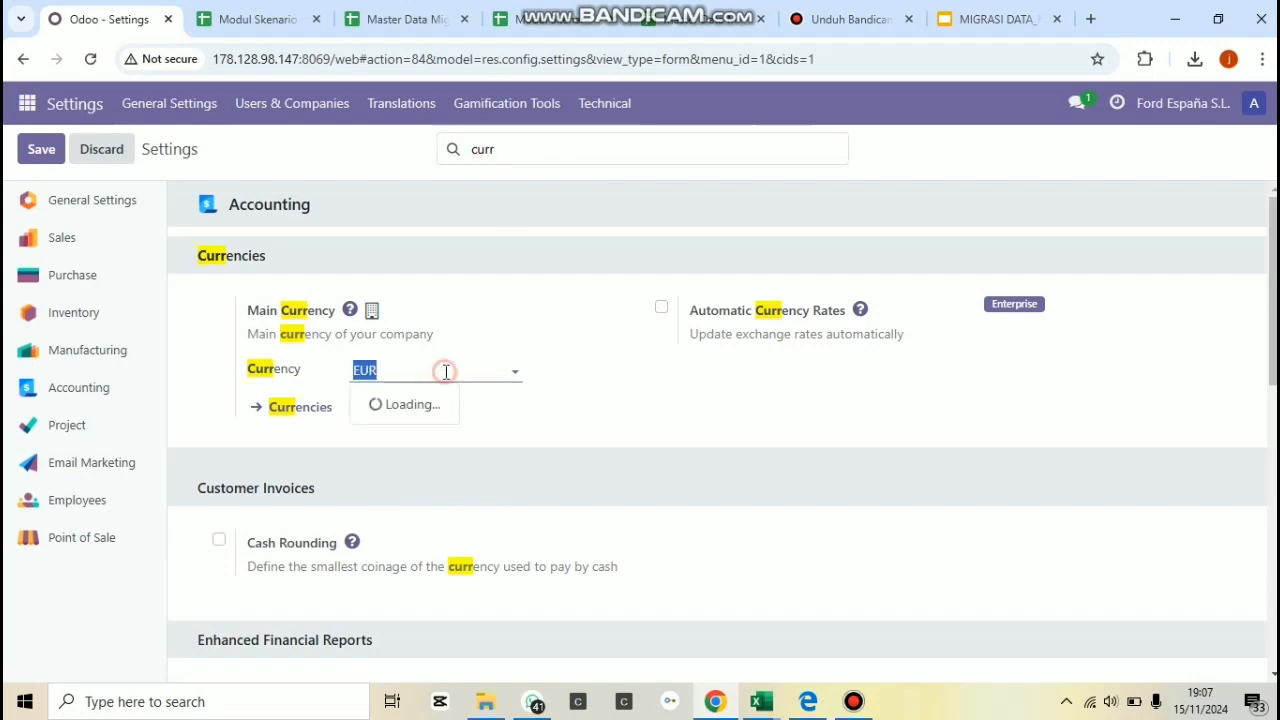
Open the Chart of Accounts in the Accounting app to review the company's accounts.
click(27, 103)
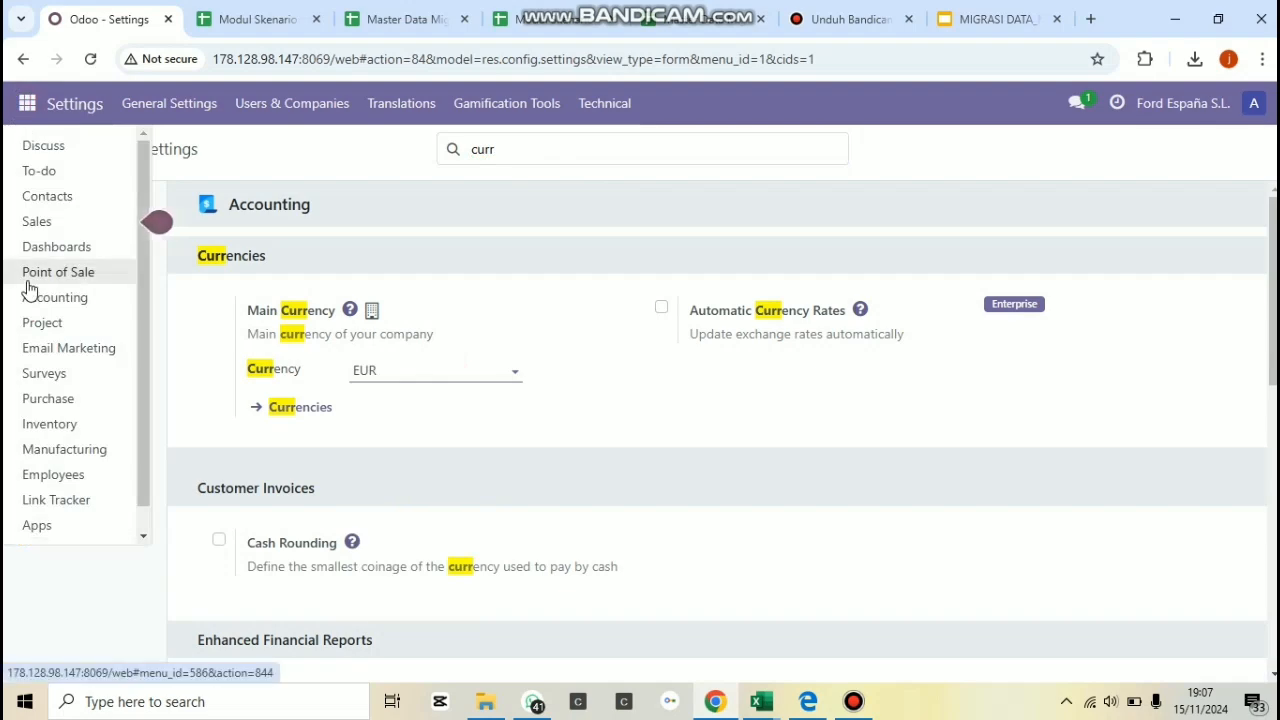
click(60, 297)
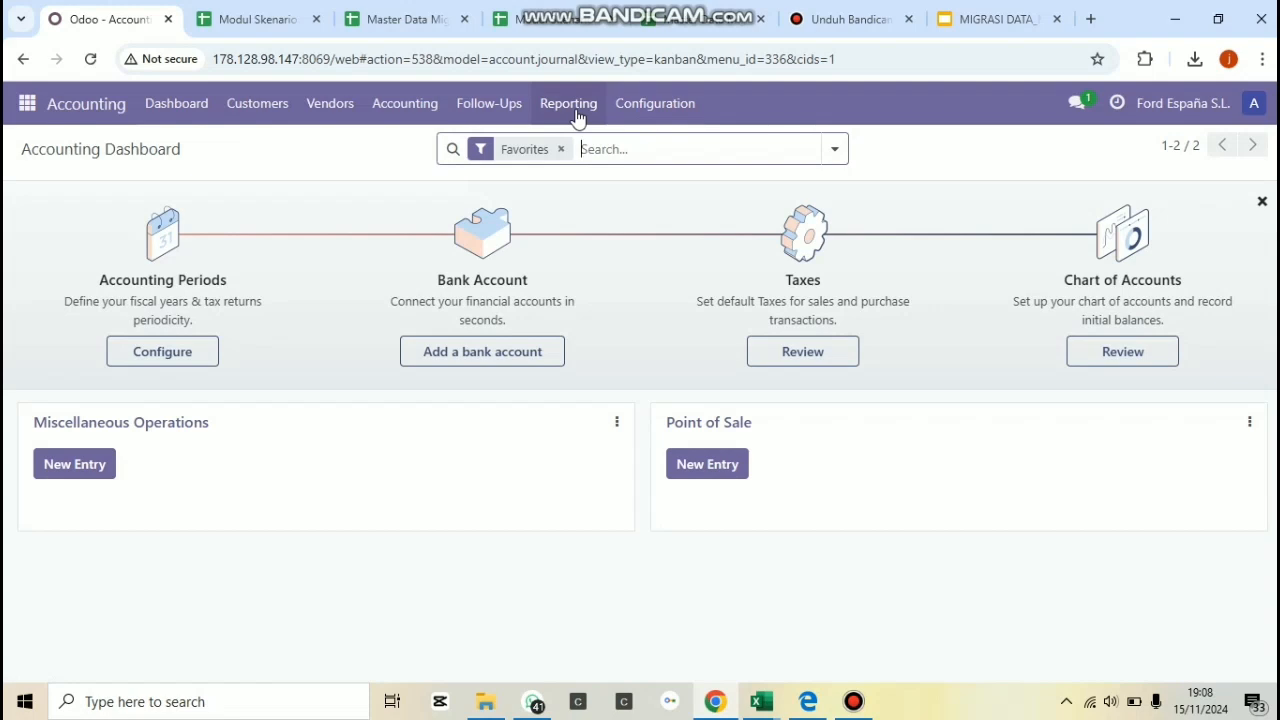
click(634, 108)
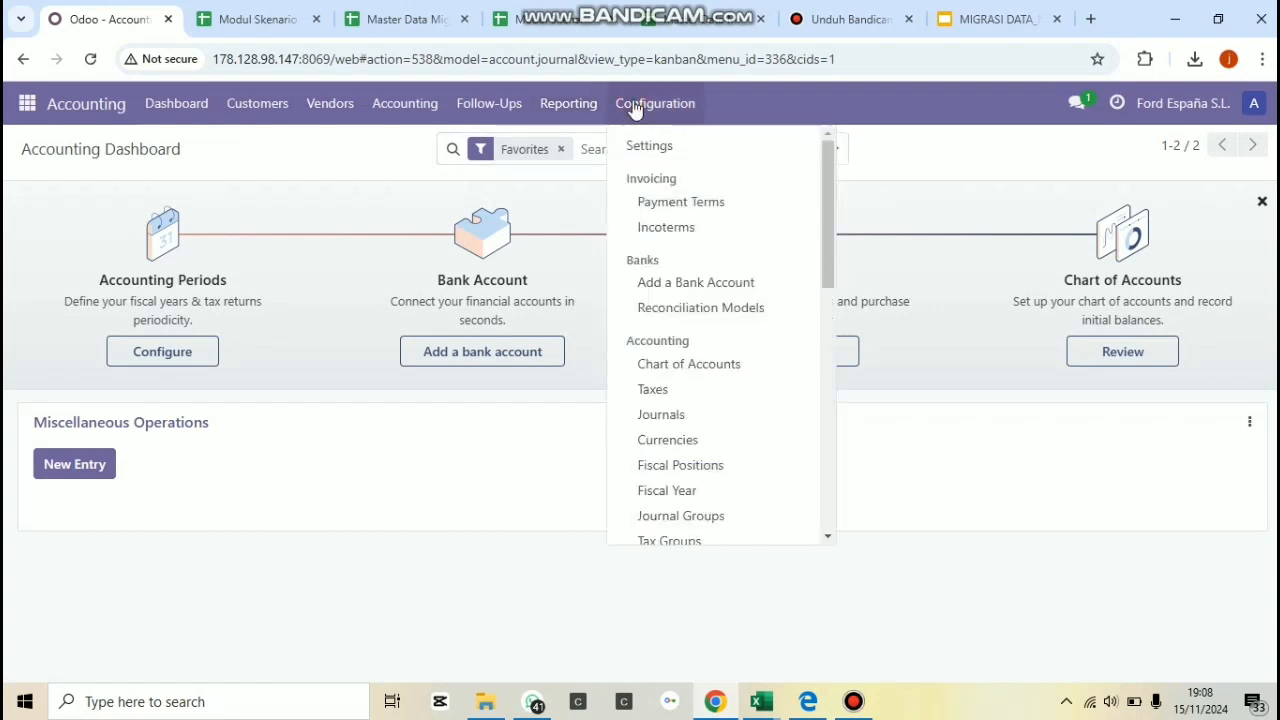
click(657, 368)
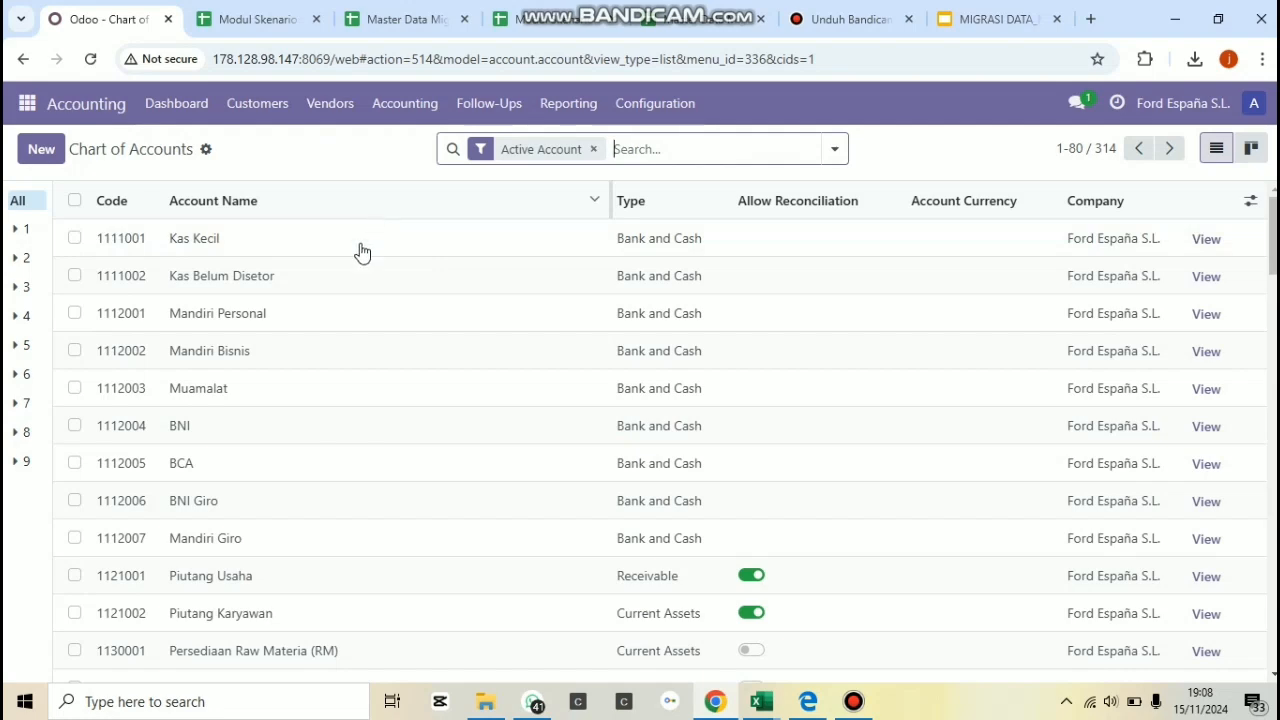
Return to the general Settings and open the Company Properties list among the technical parameters.
click(28, 105)
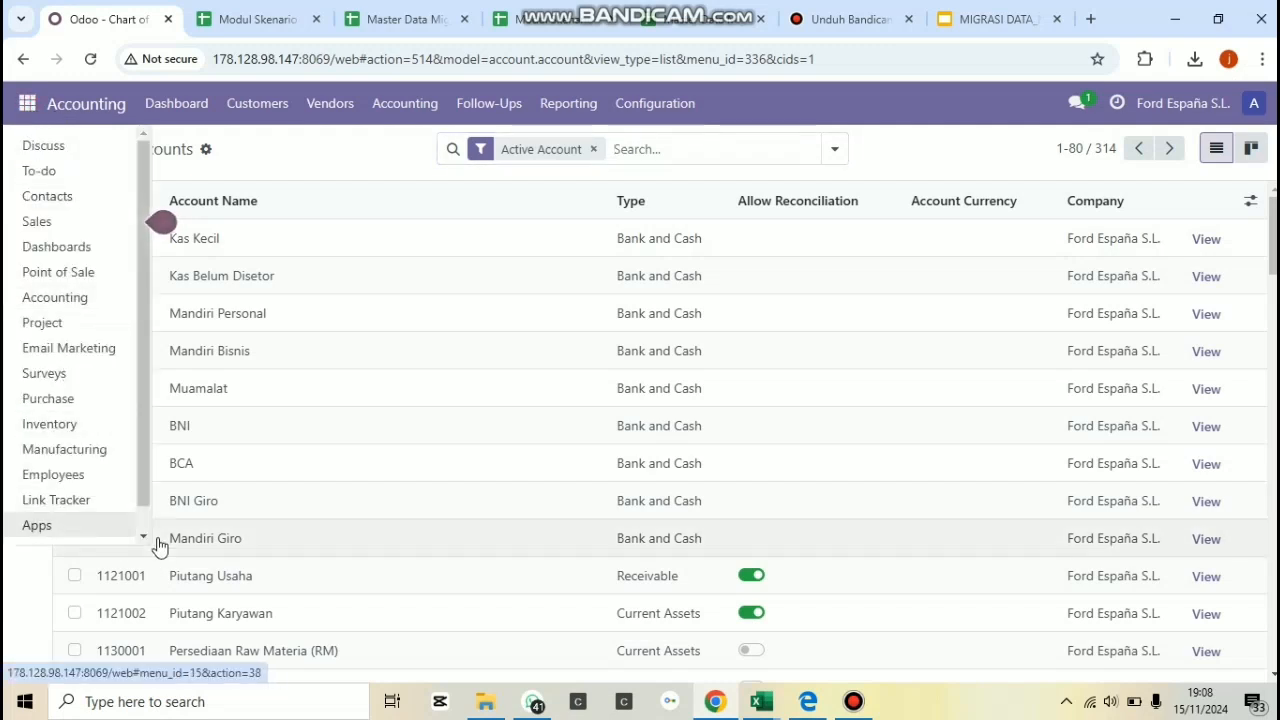
scroll(137, 536, down, 1)
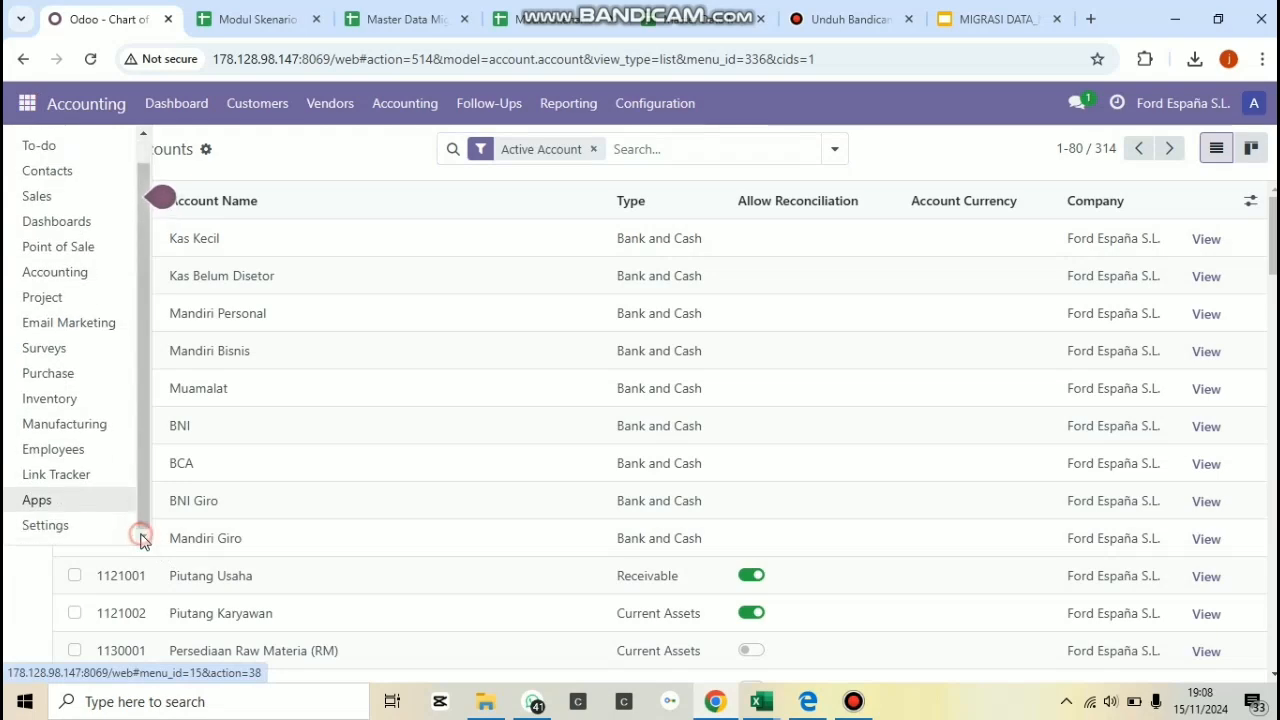
click(115, 530)
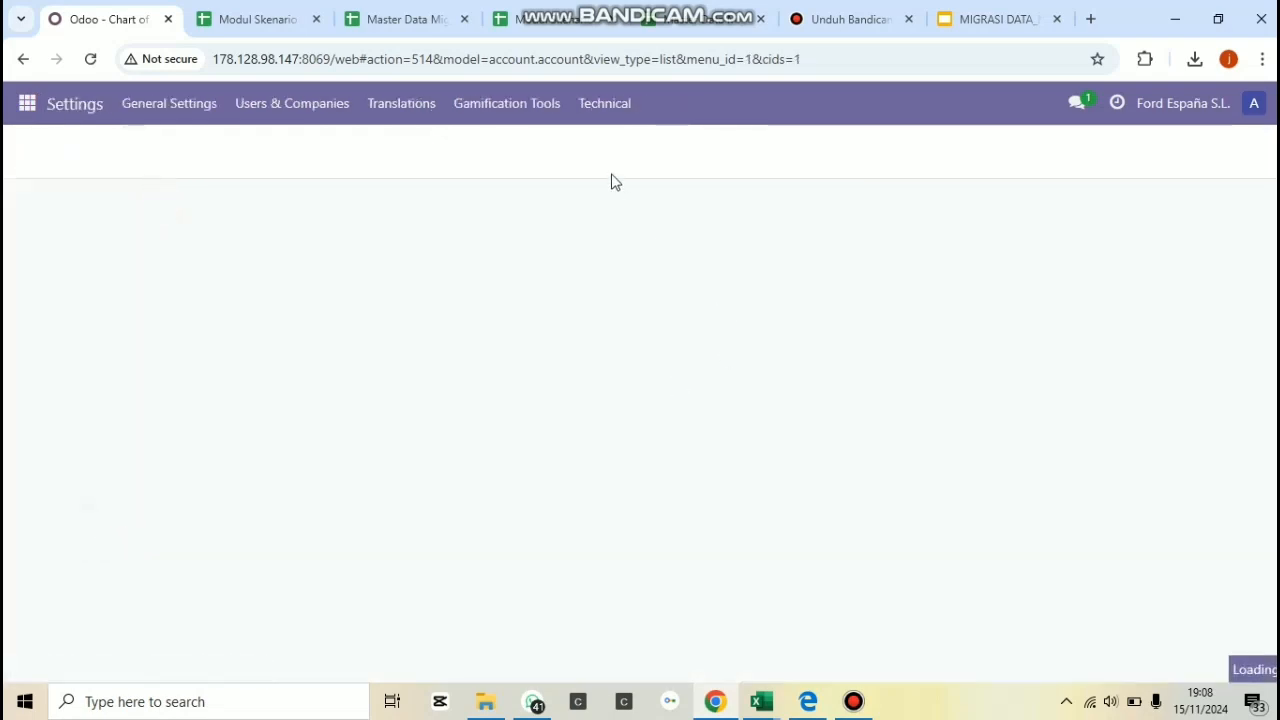
click(593, 113)
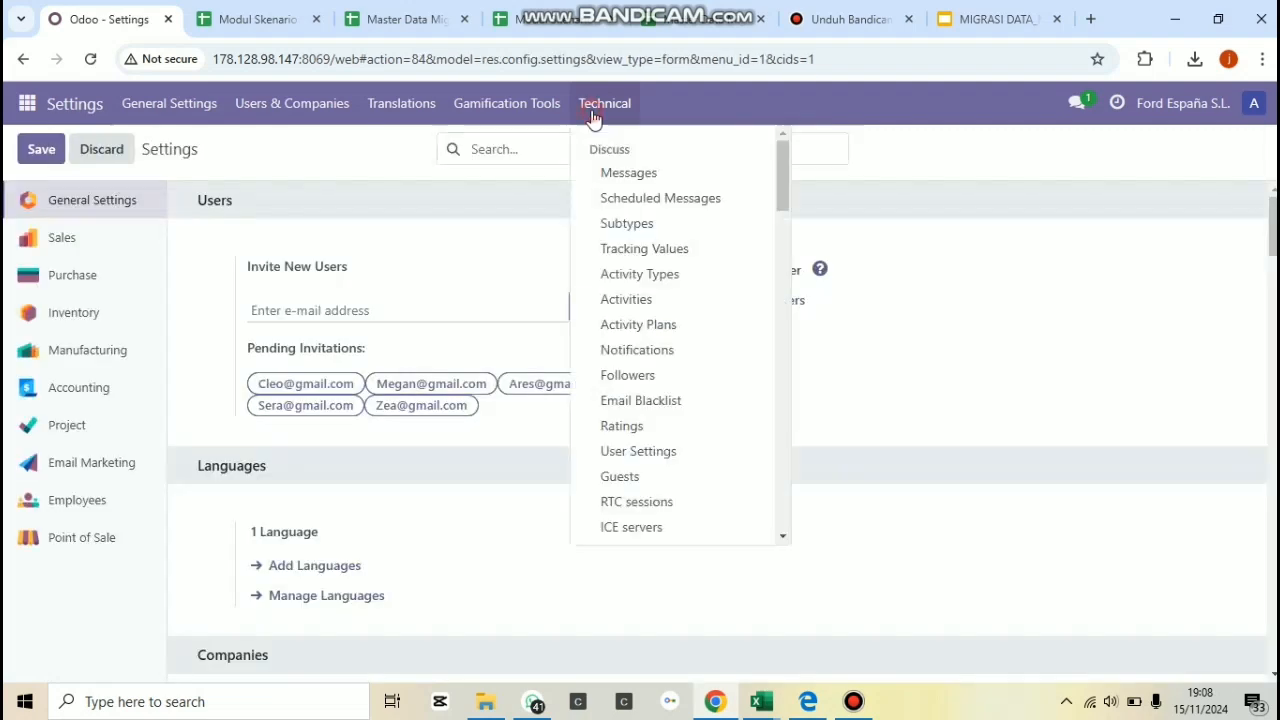
drag(783, 541, 783, 541)
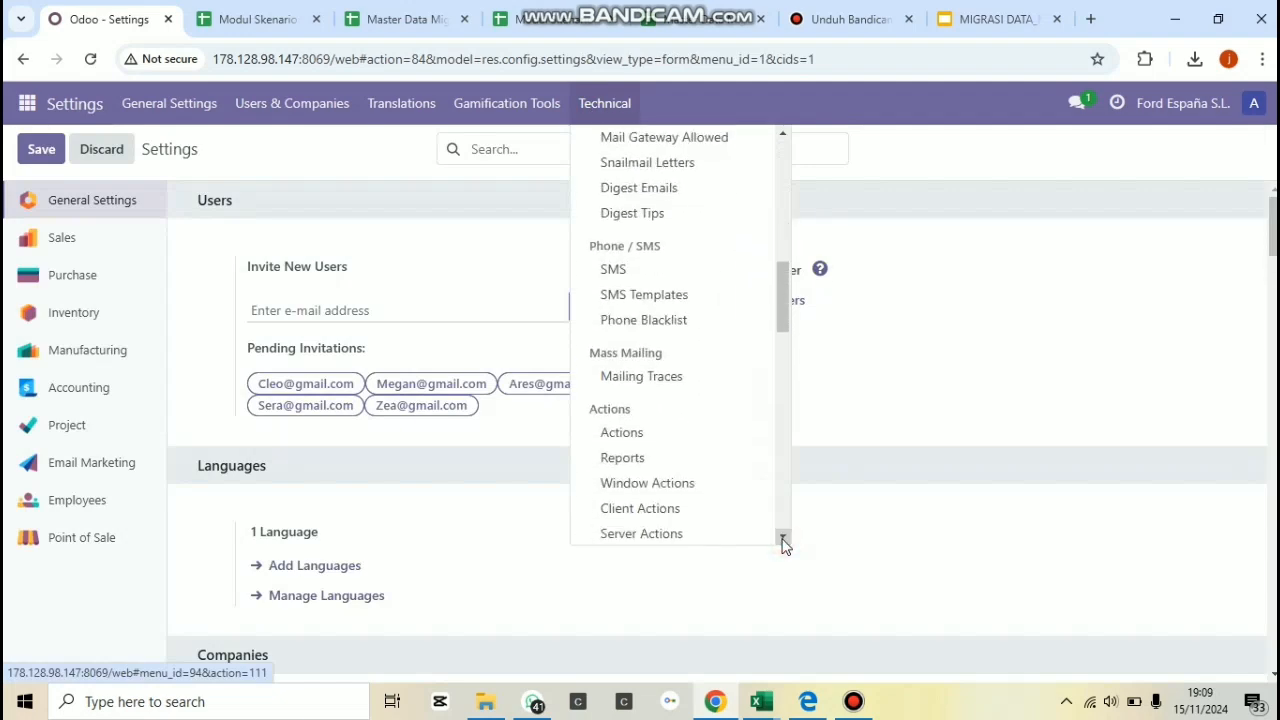
scroll(1000, 430, down, 3)
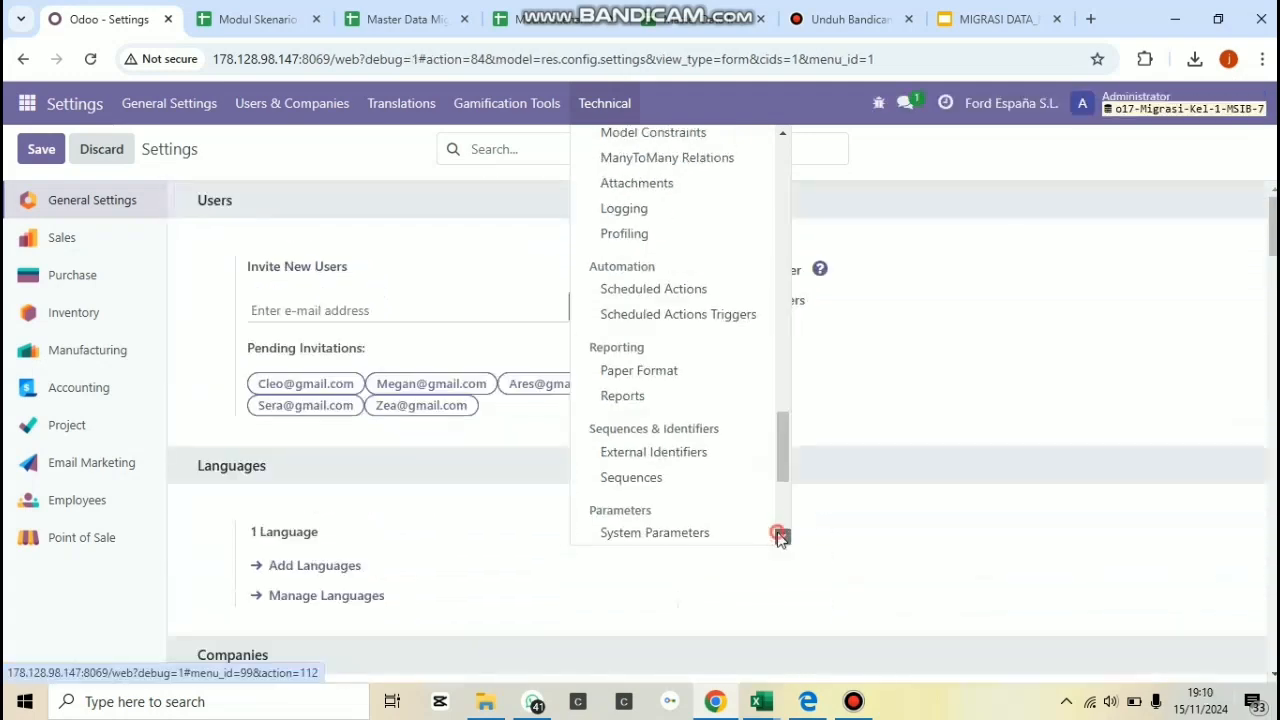
drag(782, 538, 782, 538)
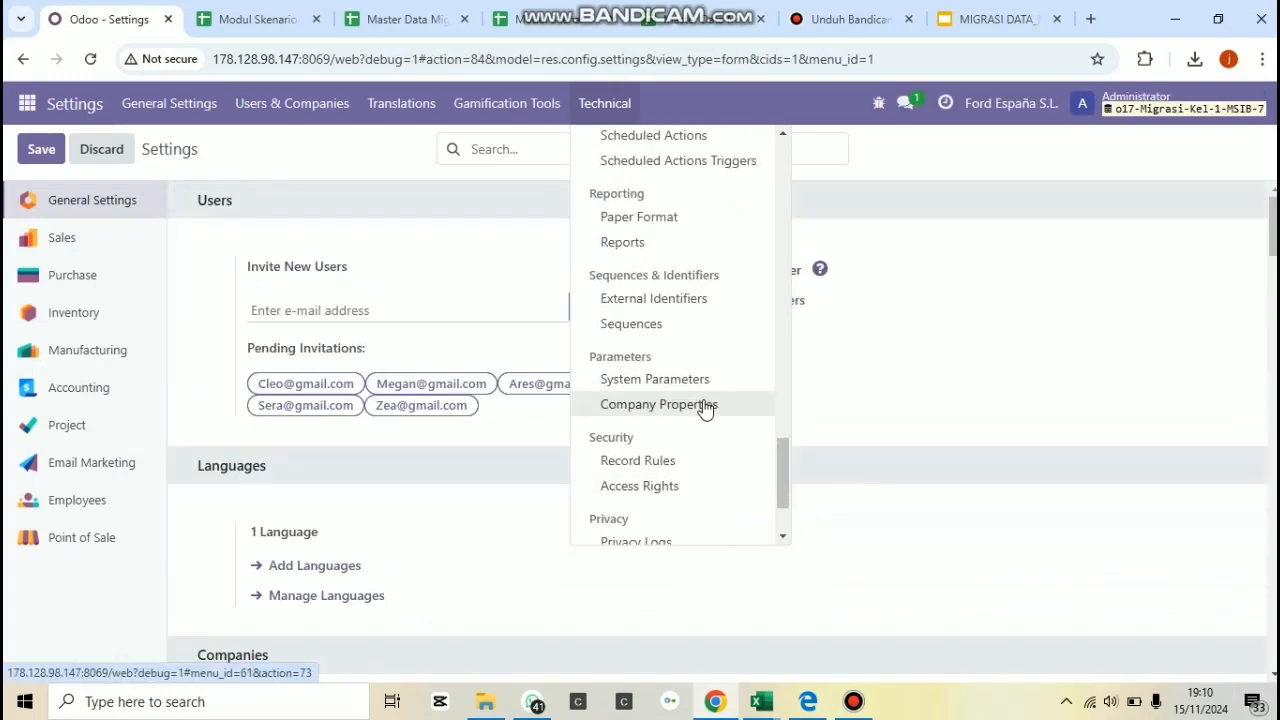
click(705, 405)
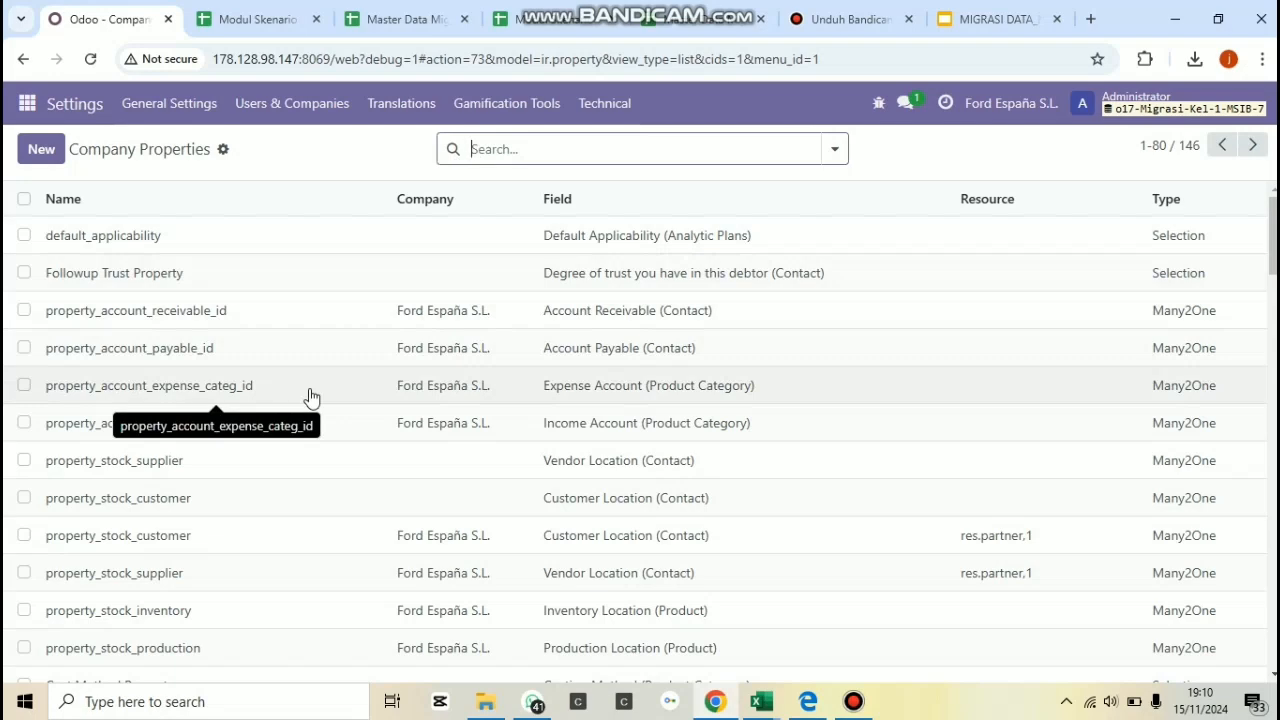
Open the property_account_expense_categ_id property, remove the account ID from its Value after "account.account," and save the record.
click(310, 397)
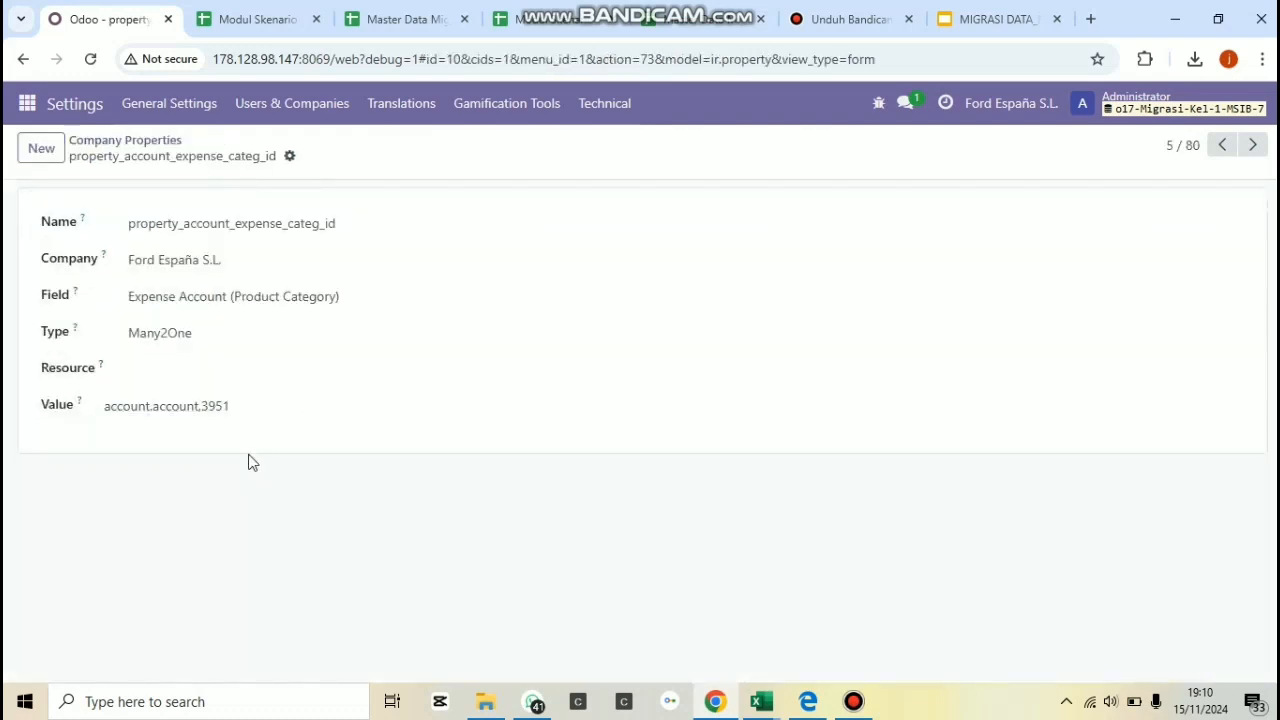
click(284, 409)
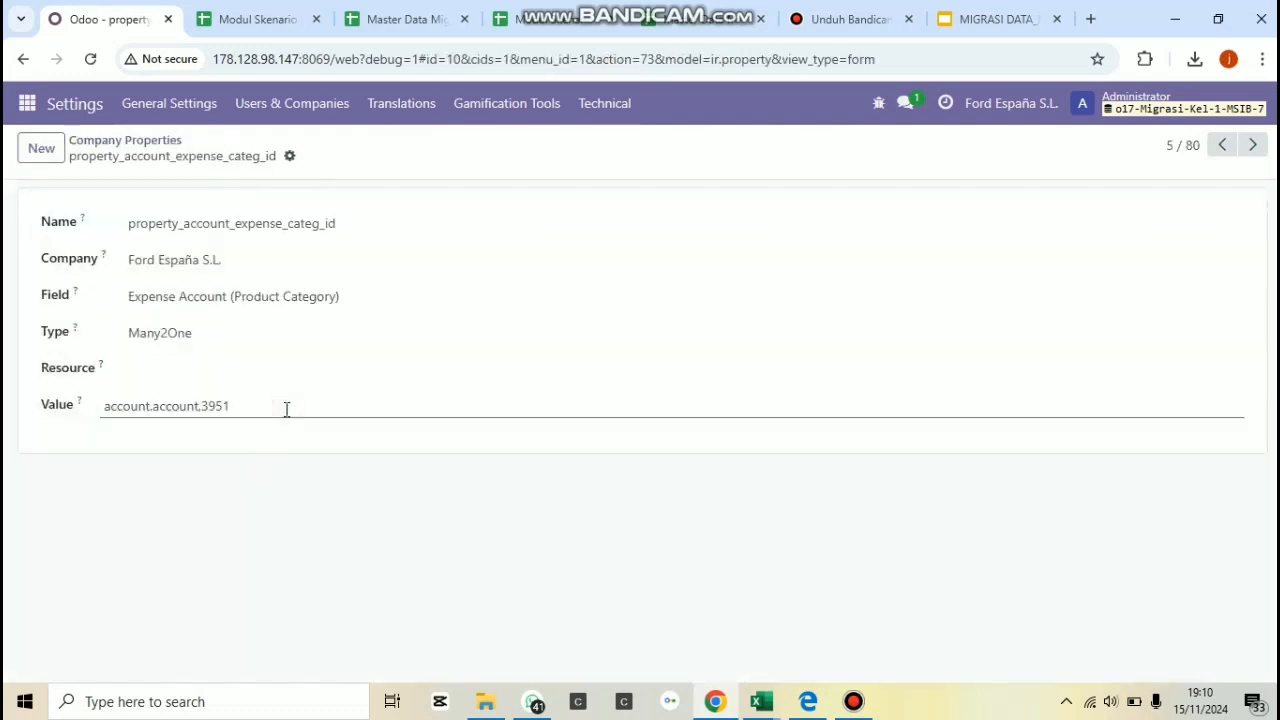
key(BackSpace)
key(BackSpace)
key(BackSpace)
key(BackSpace)
key(BackSpace)
click(319, 156)
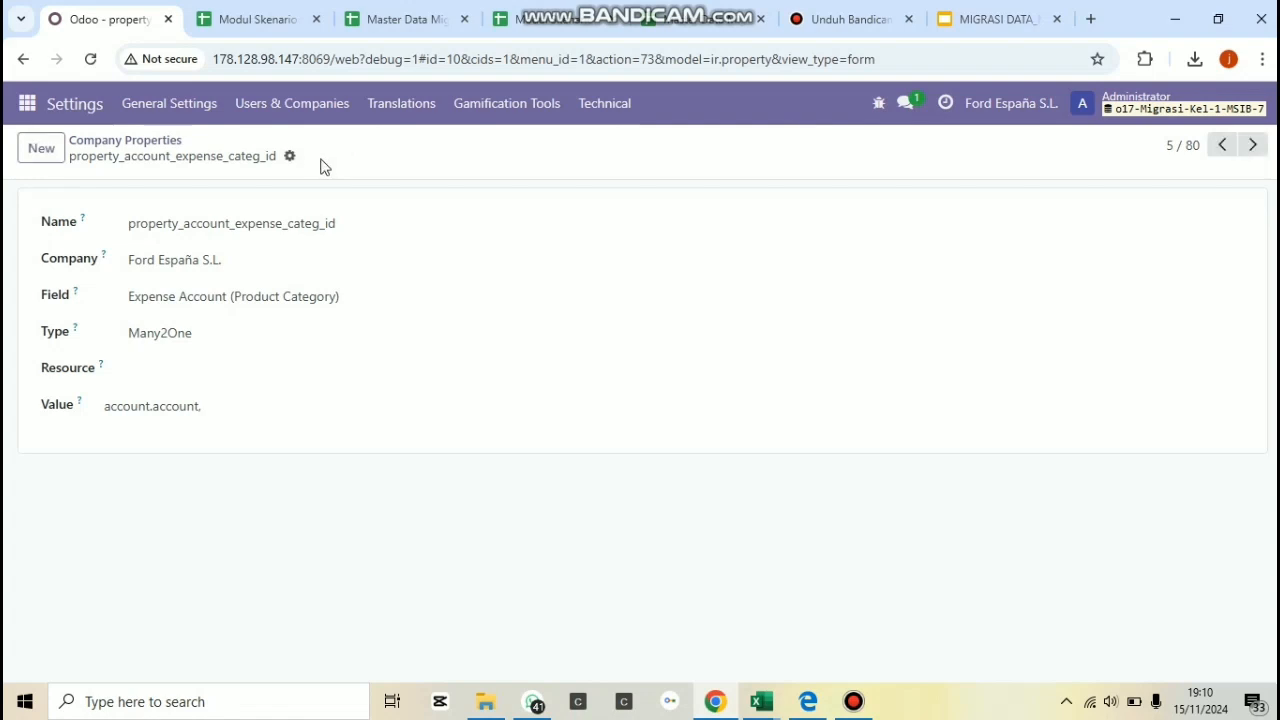
Duplicate the property's browser tab and open Accounting's Chart of Accounts in the copy.
right_click(131, 36)
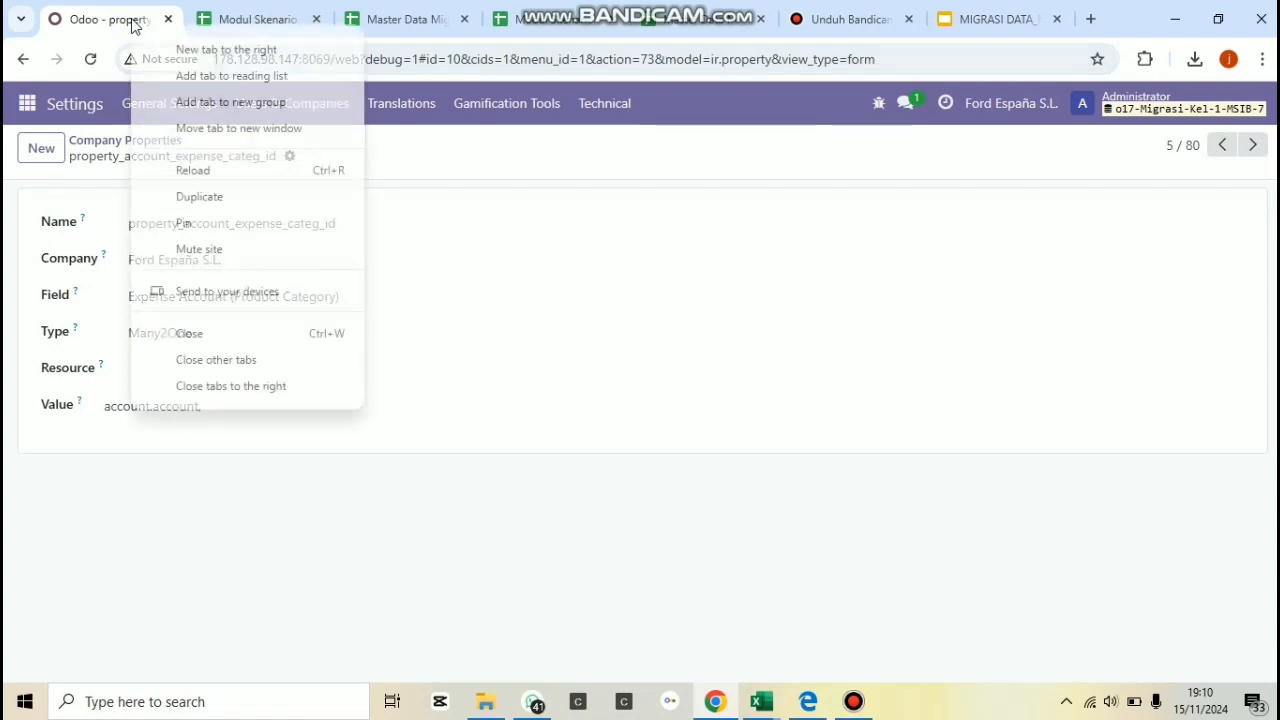
click(199, 197)
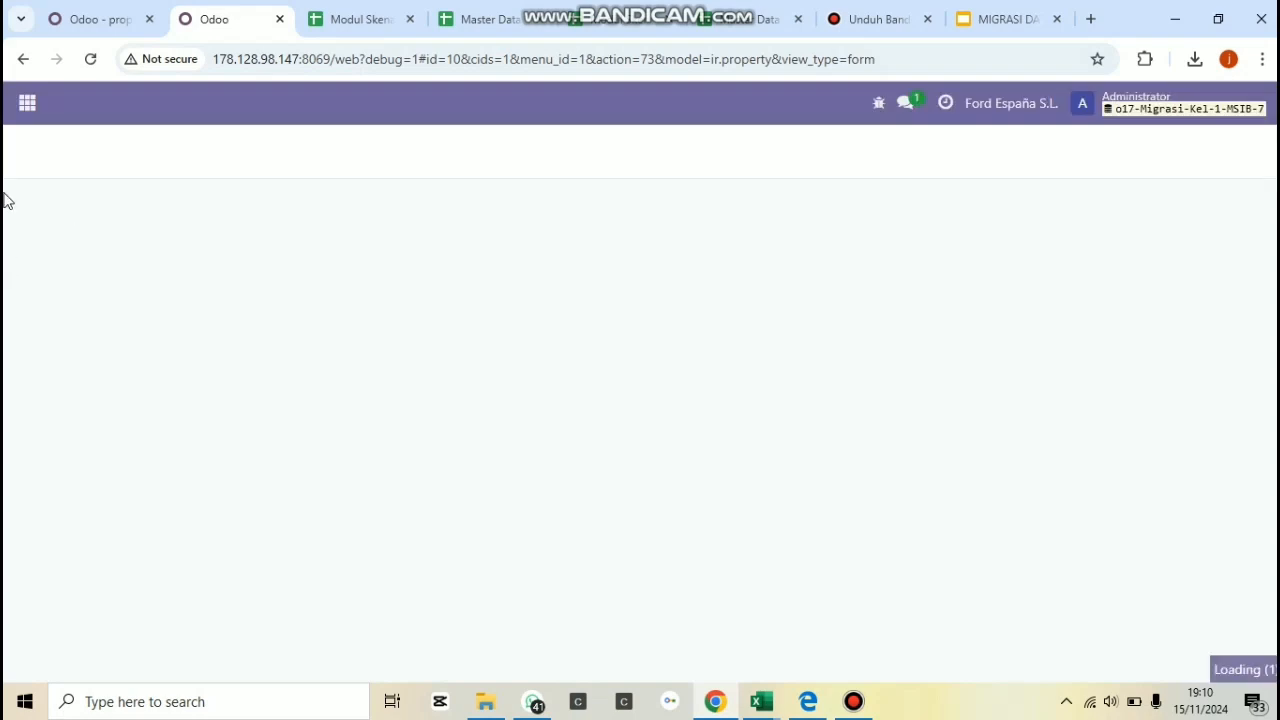
click(27, 103)
click(53, 309)
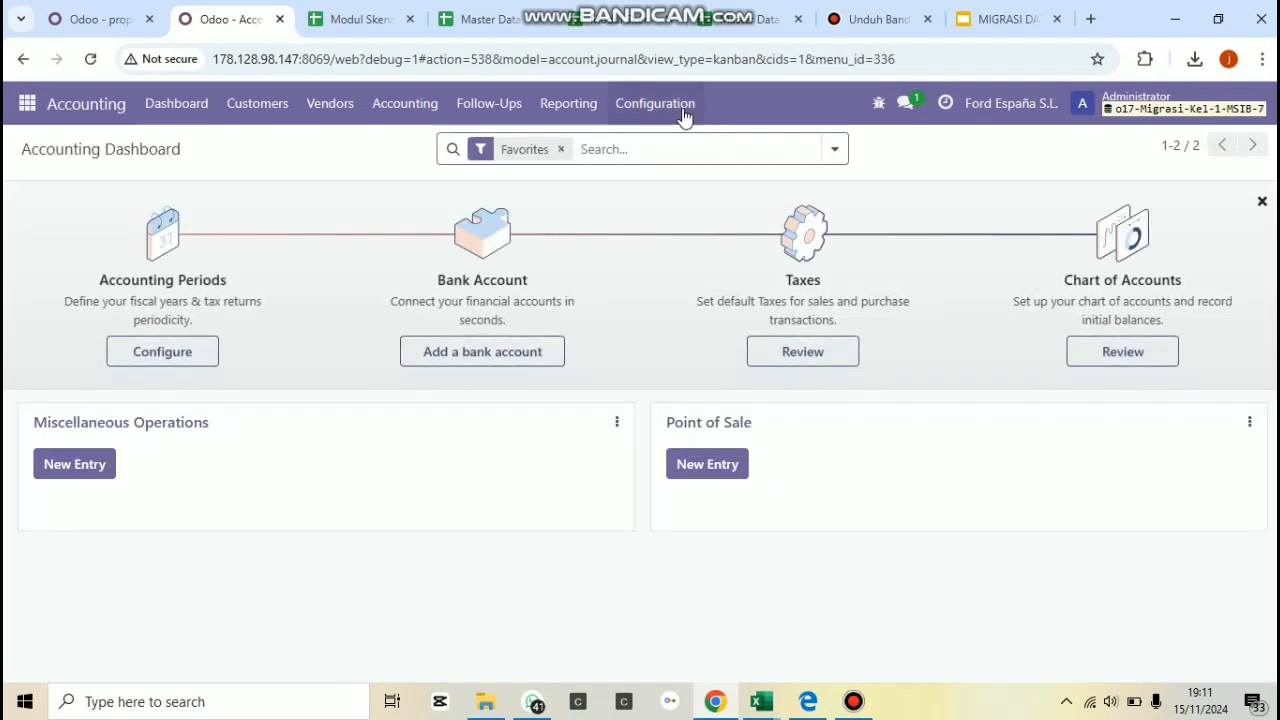
click(684, 112)
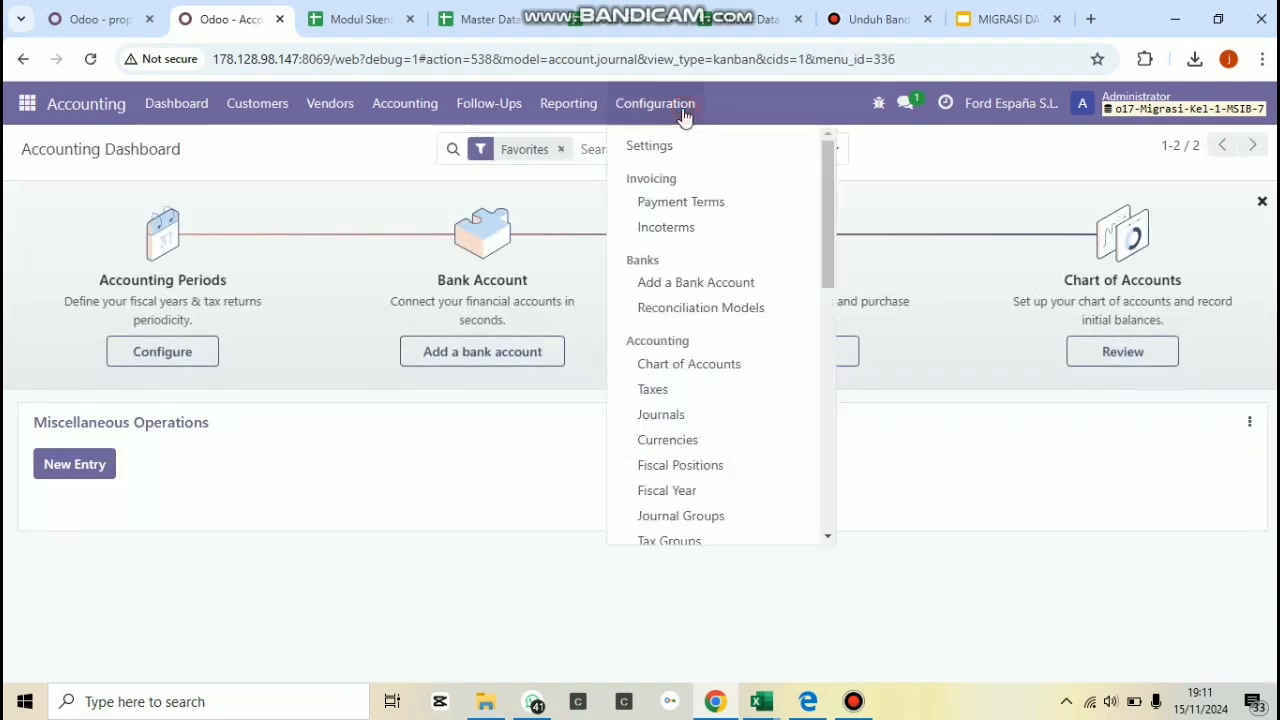
click(716, 370)
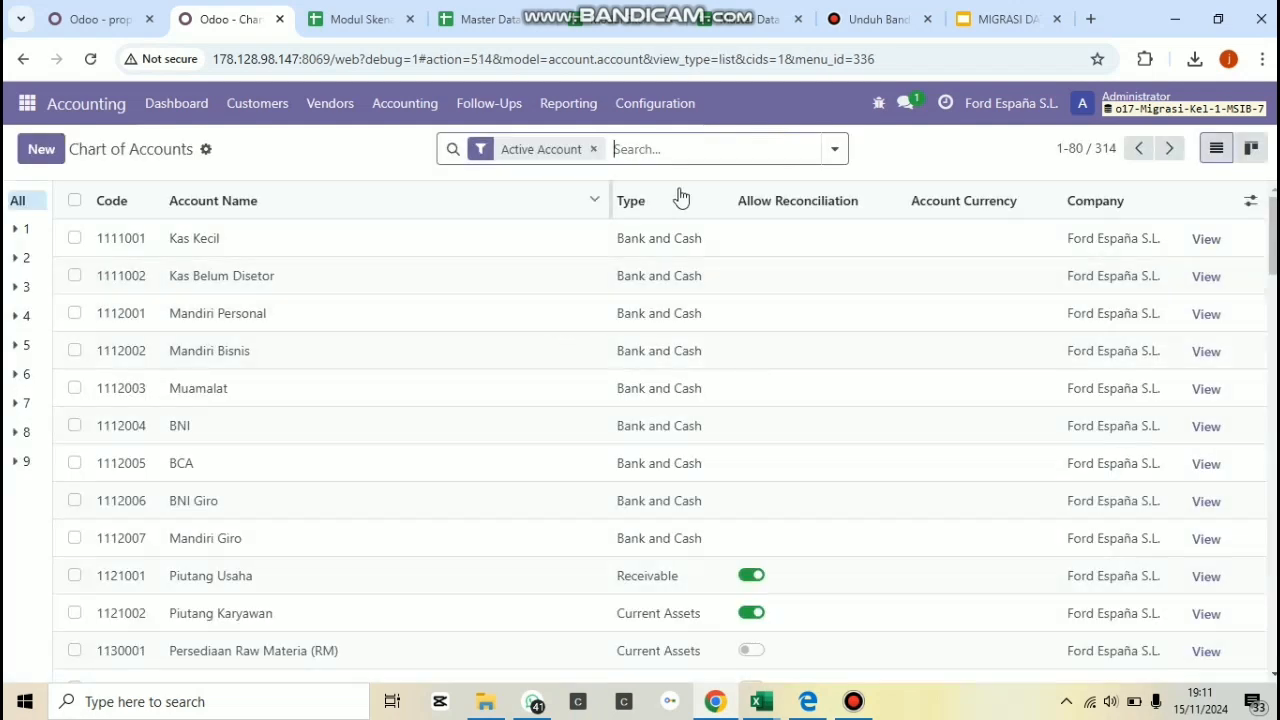
Remove the Active Account filter, search the accounts for "persediaan lainnya" and open the full form of the Persediaan Lainnya account.
click(594, 149)
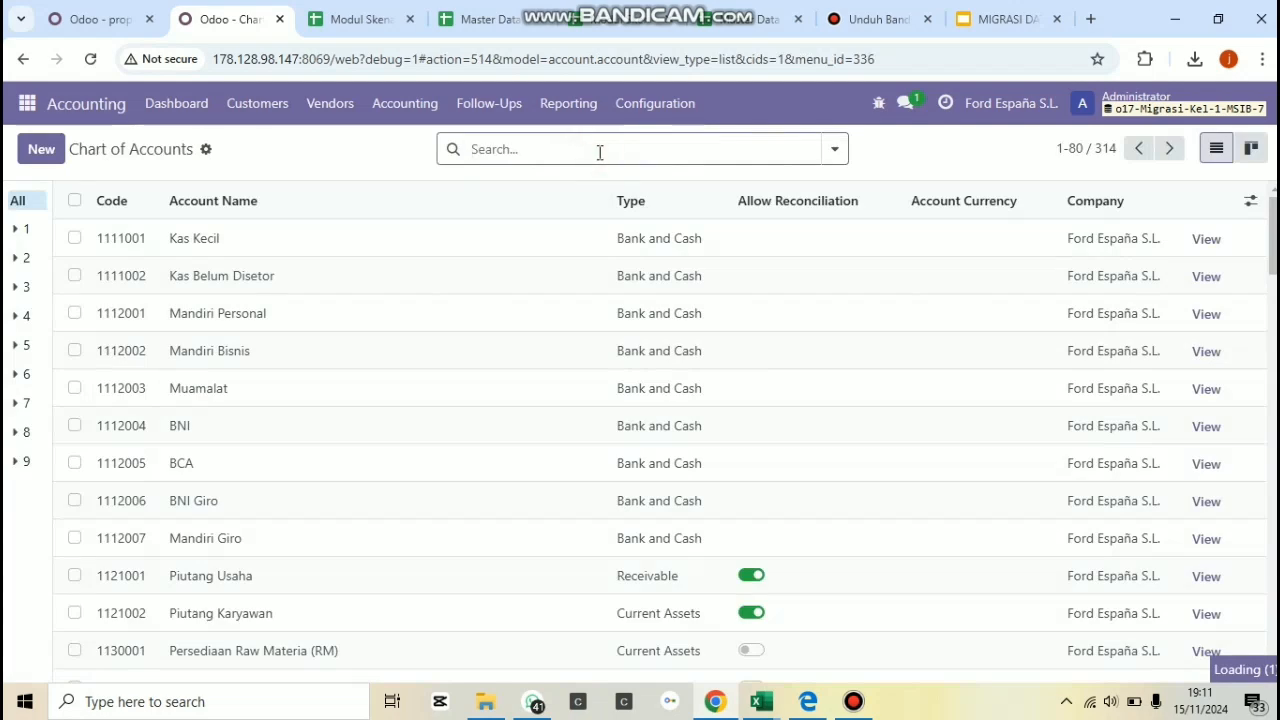
text(per)
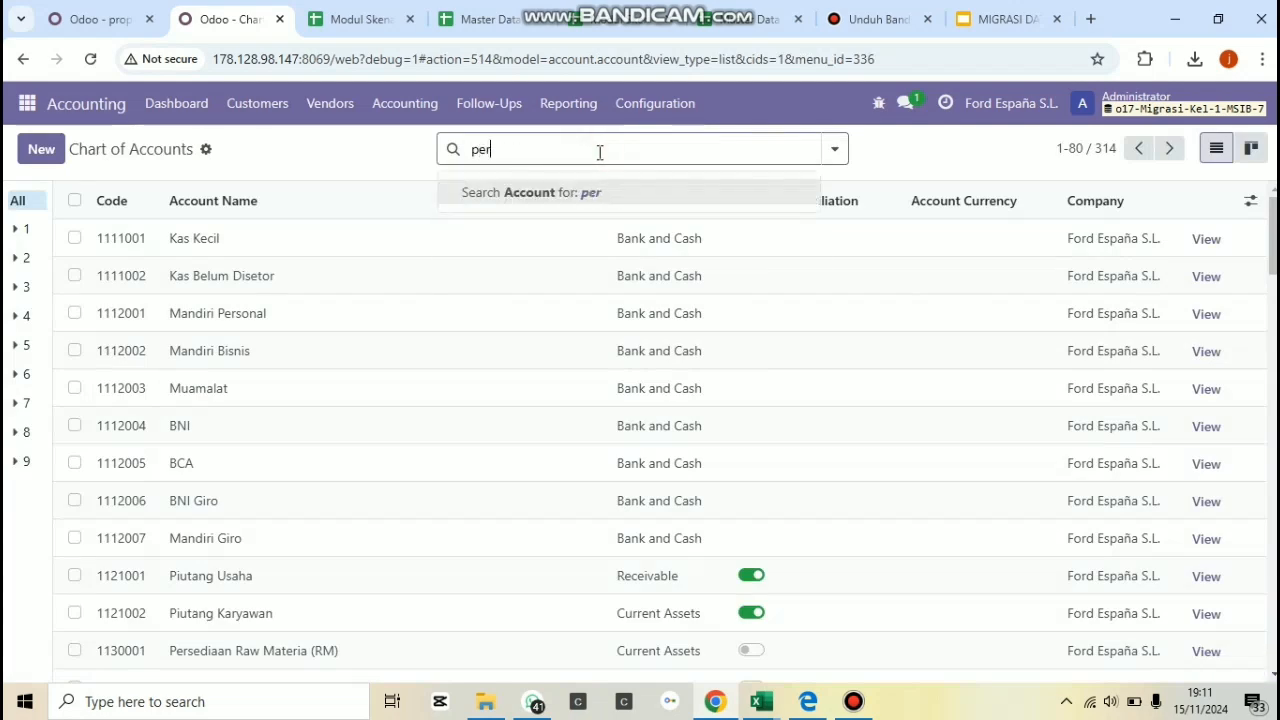
text(sedi)
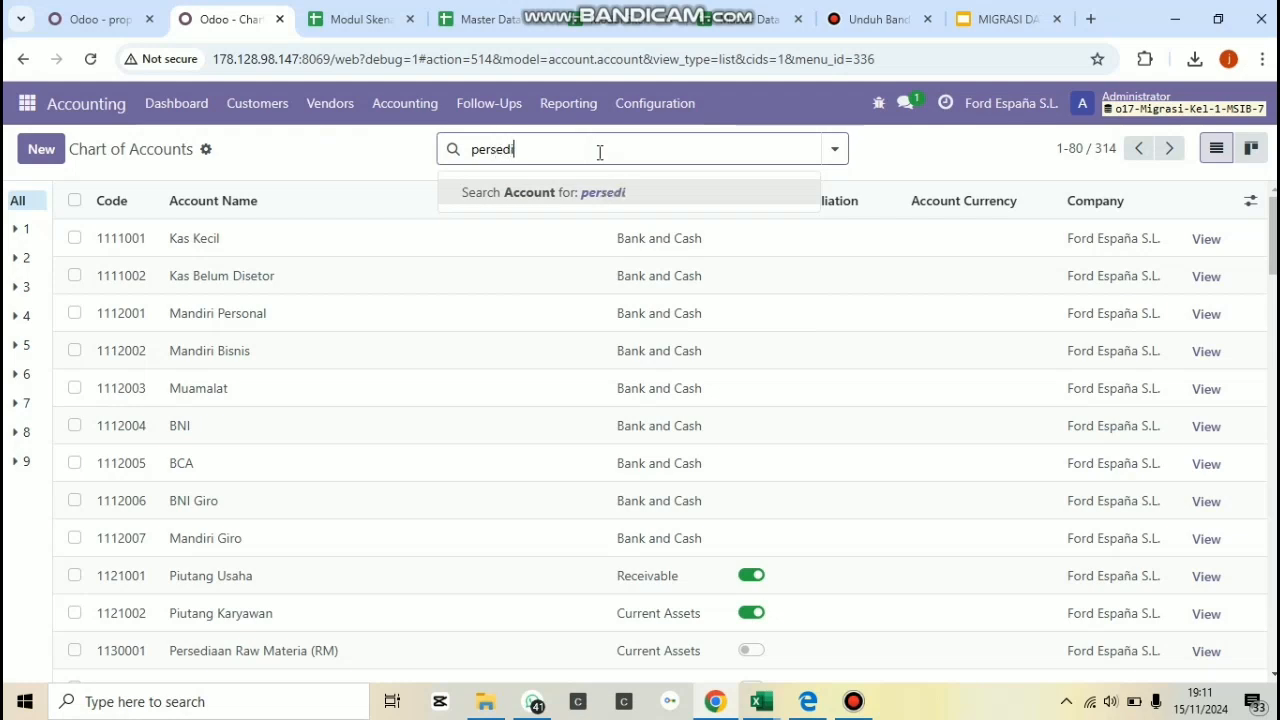
text(aan lainnya)
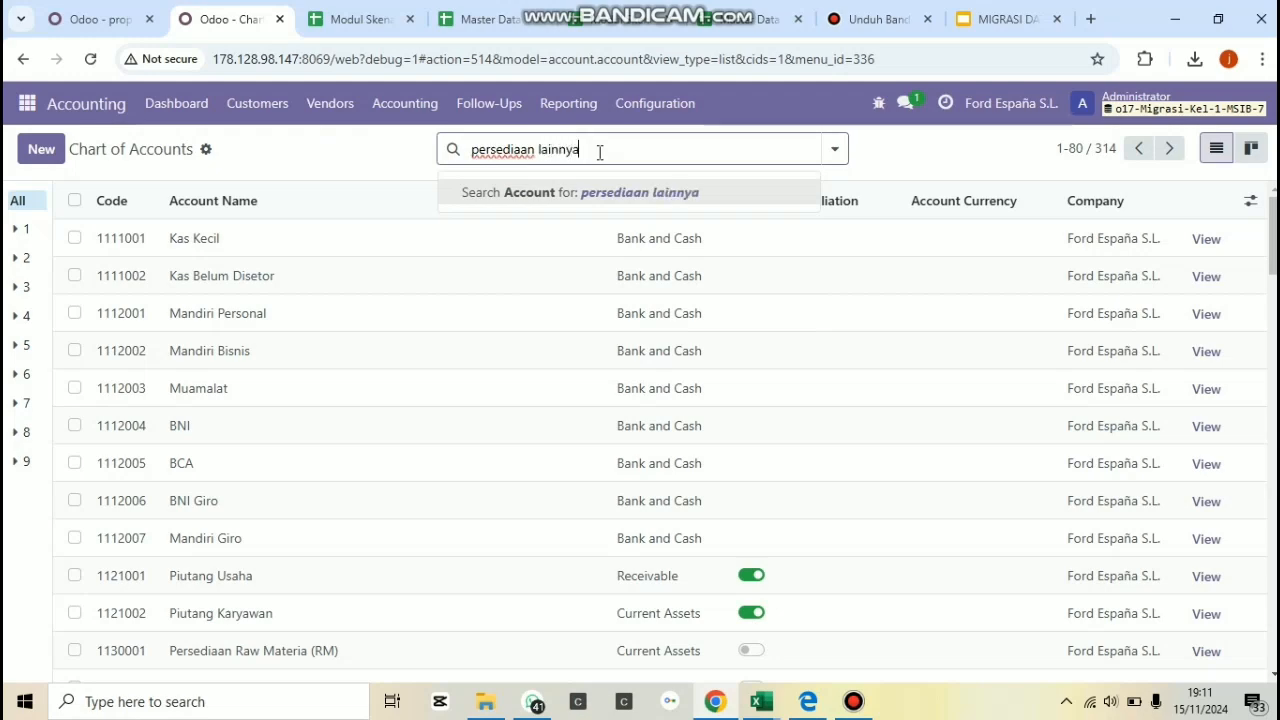
key(Return)
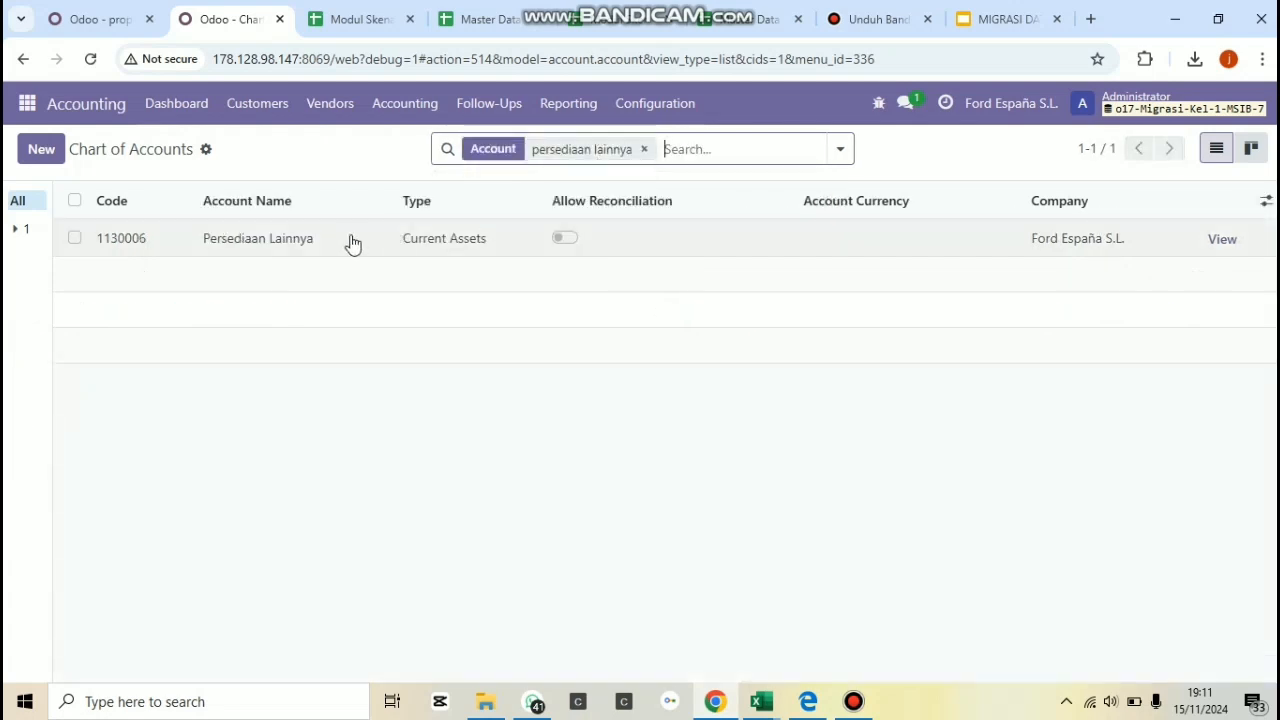
click(352, 236)
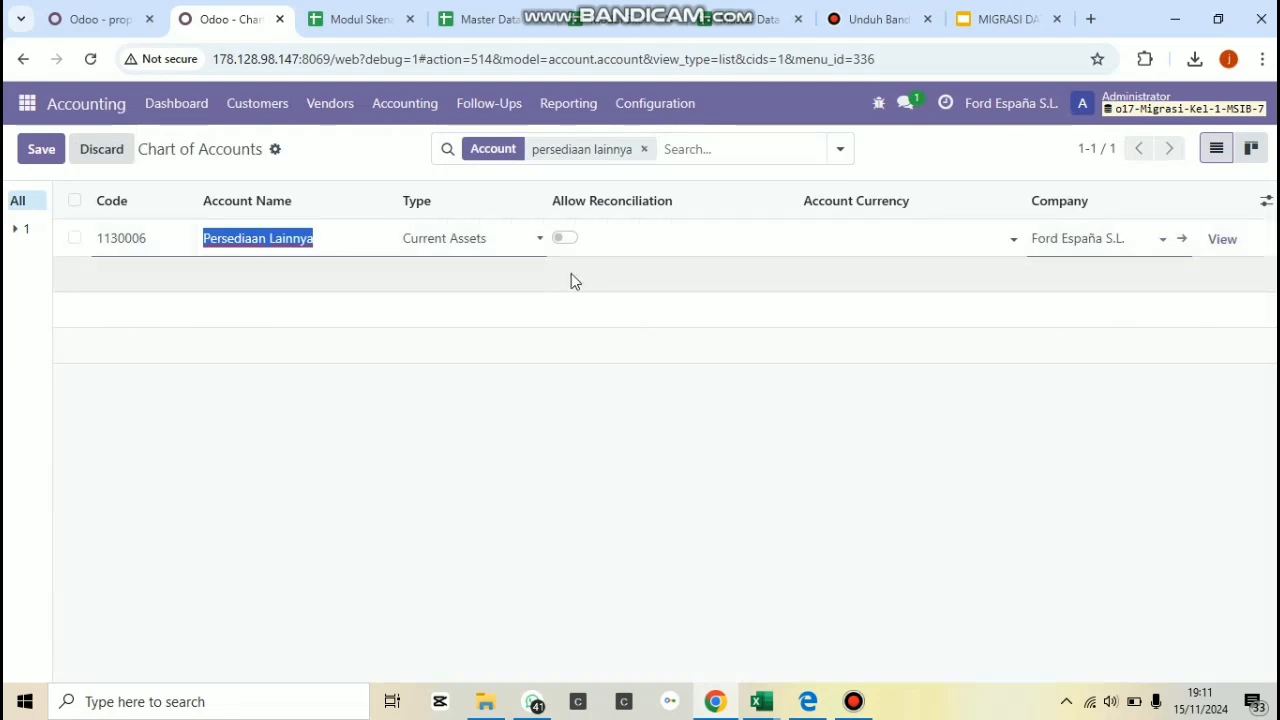
click(1224, 244)
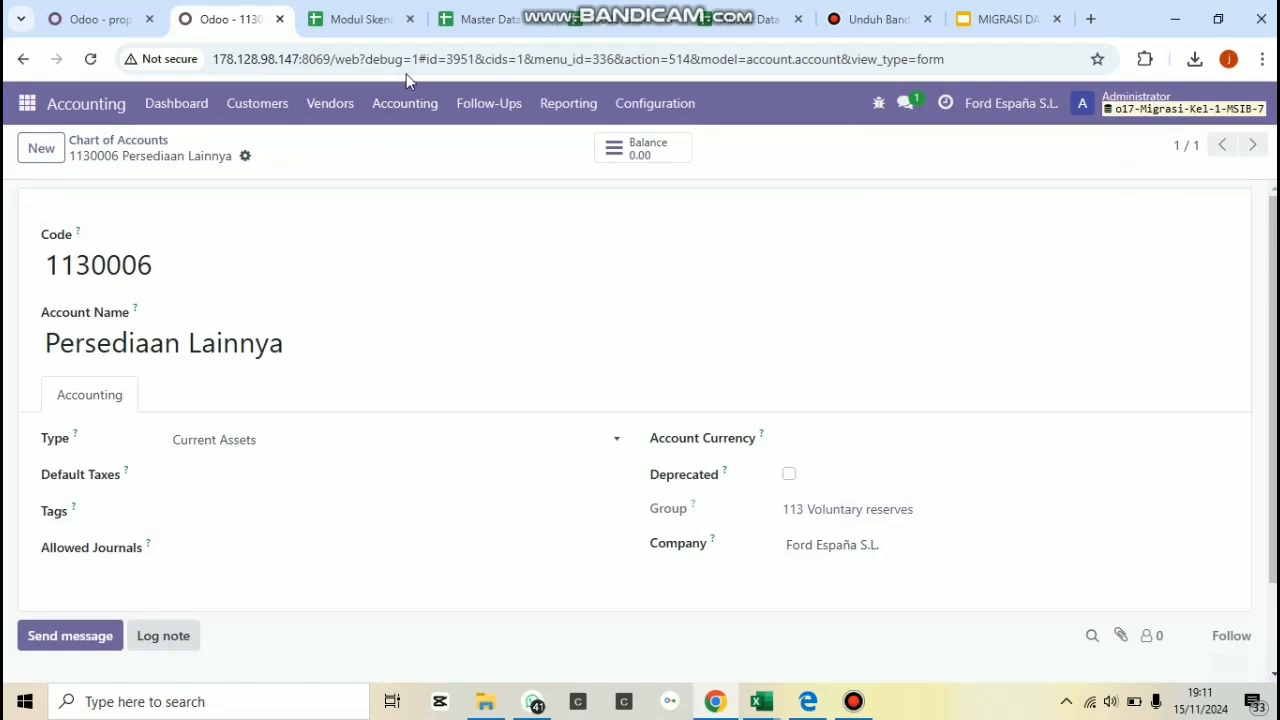
Copy the Persediaan Lainnya account's ID from its page address, complete the expense property's Value as account.account,3951 and save the record.
drag(447, 58, 477, 58)
key(ctrl+c)
click(95, 19)
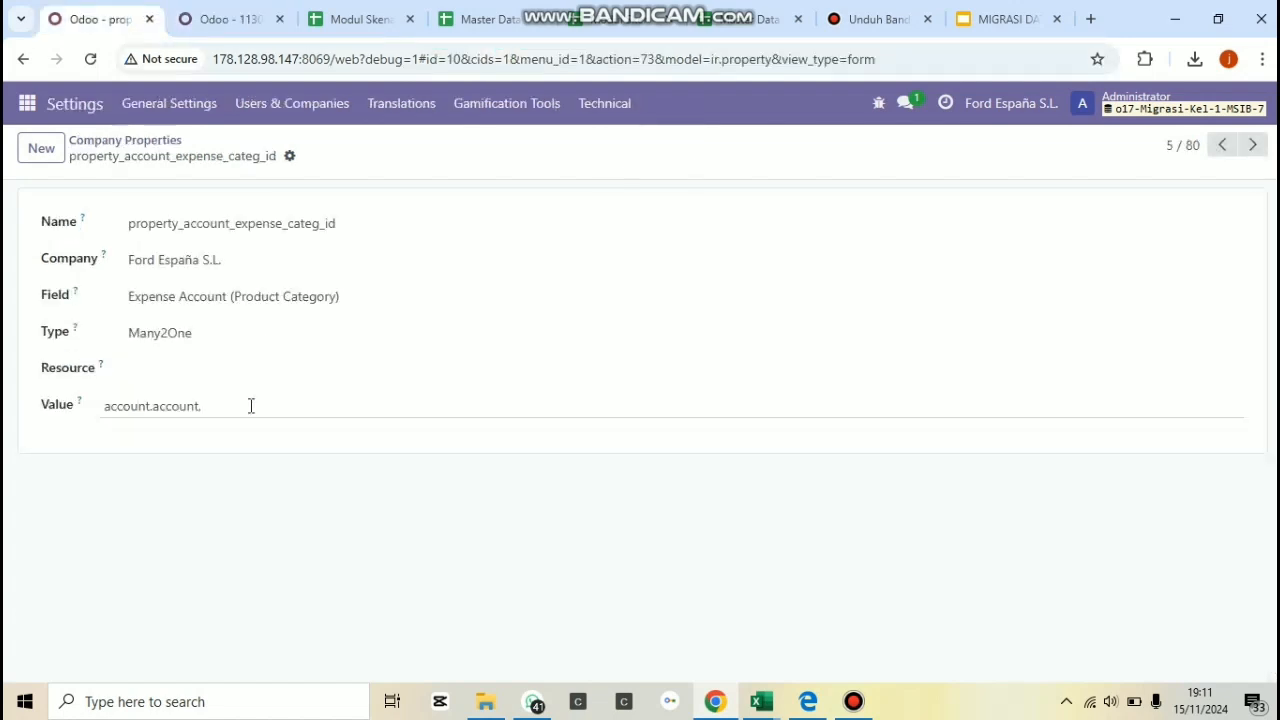
click(251, 405)
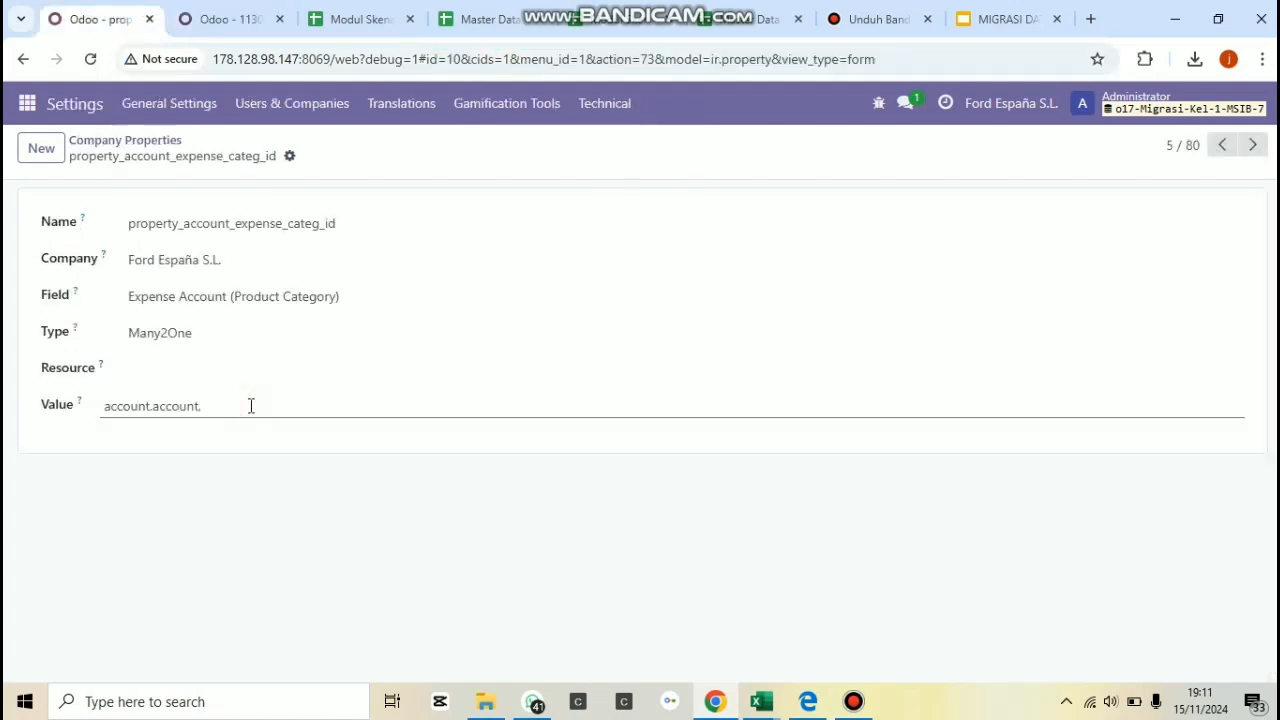
key(ctrl+v)
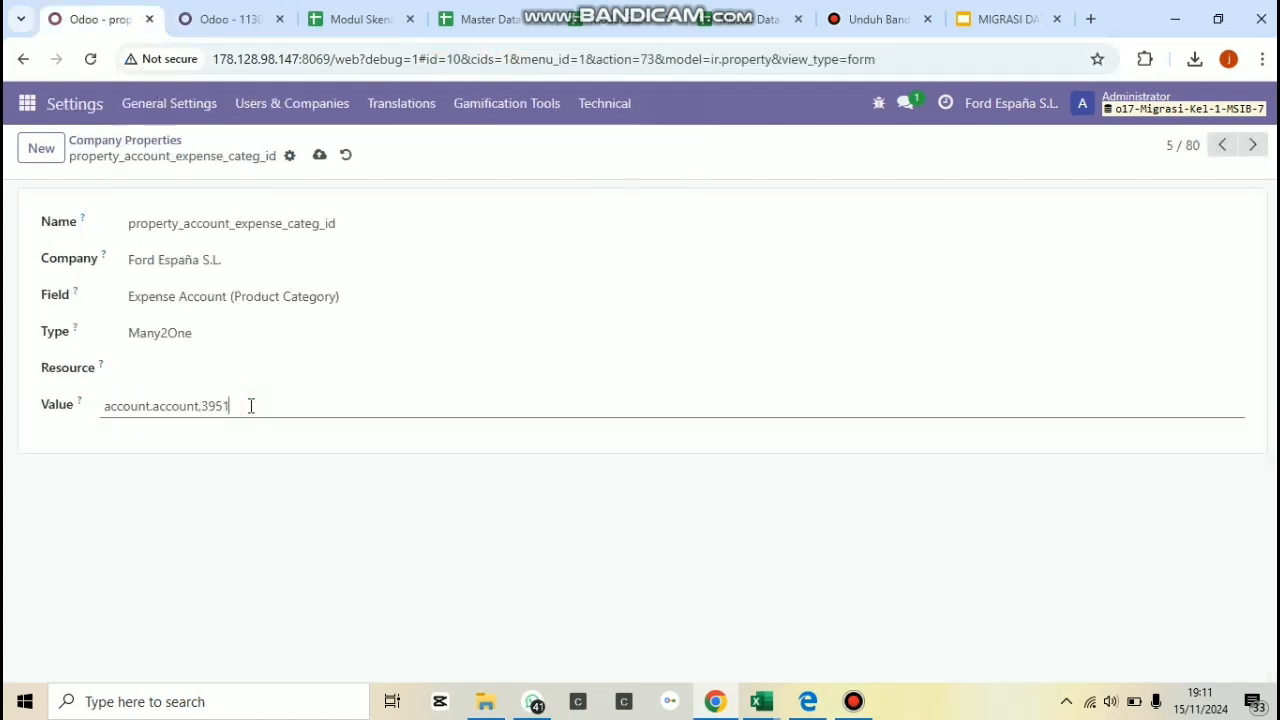
click(321, 157)
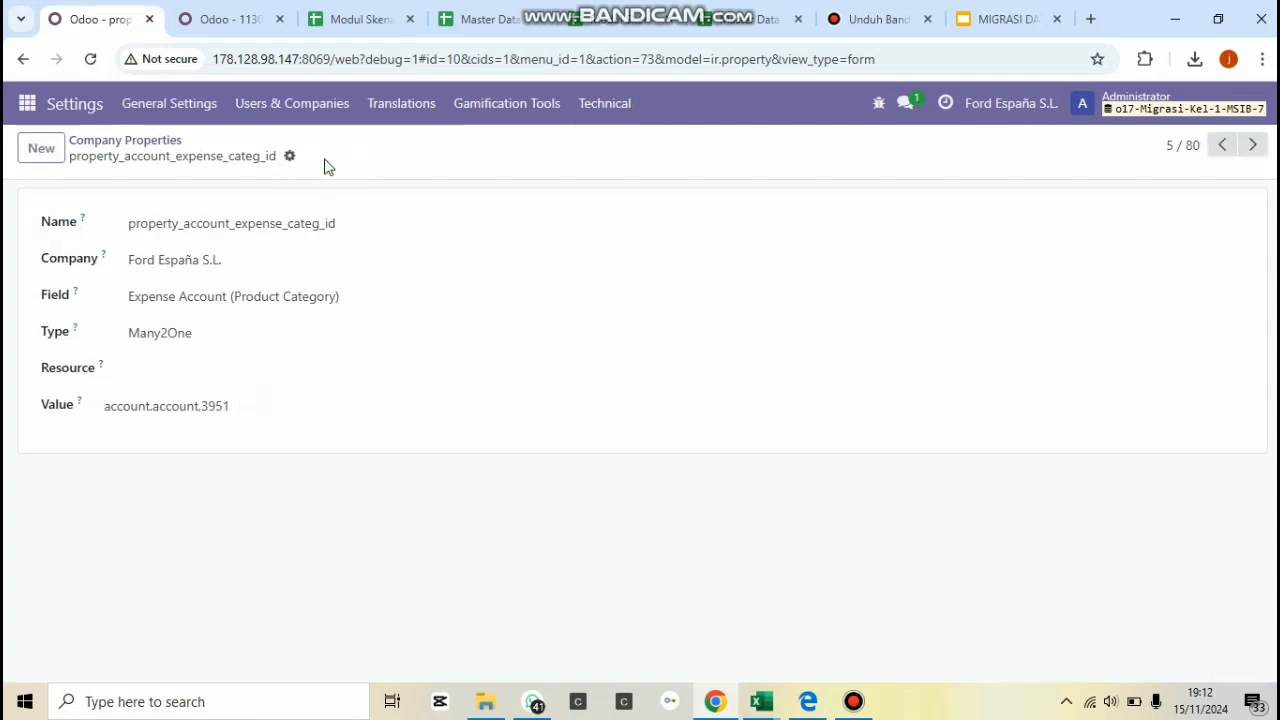
Open the property_account_income_categ_id company property, remove the account ID after "account.account," in its Value and save the record.
click(127, 141)
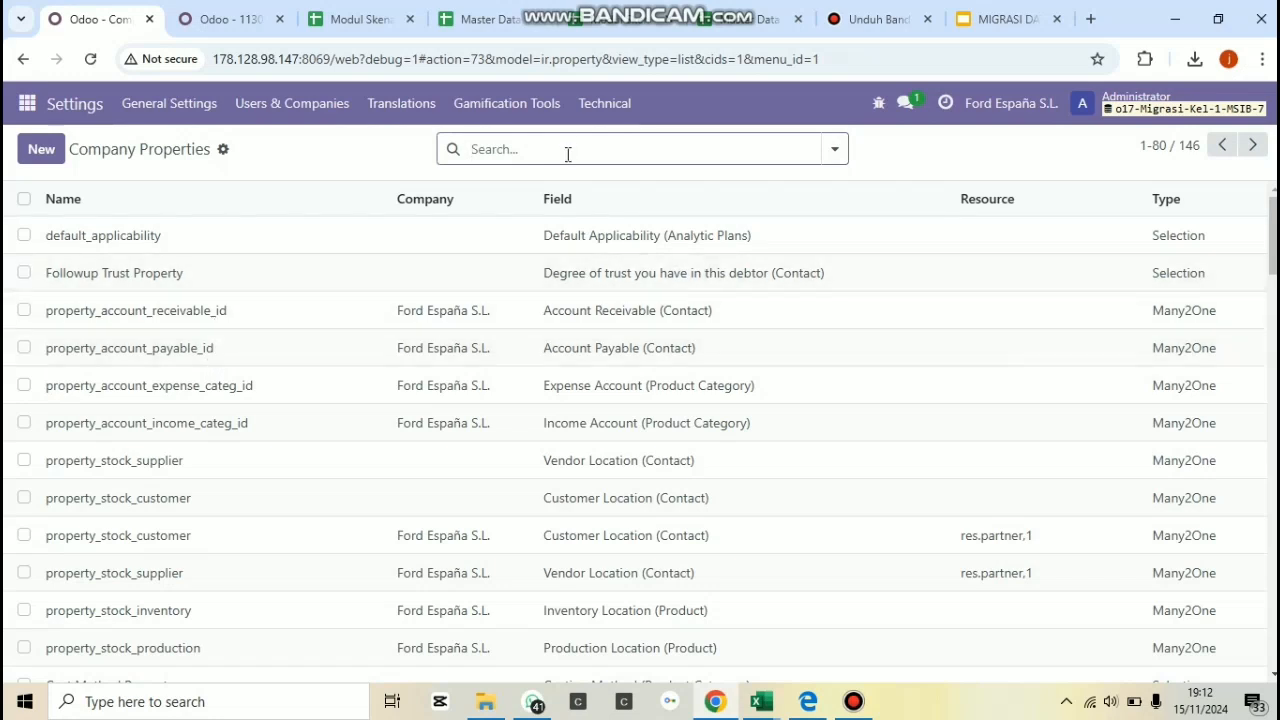
click(313, 433)
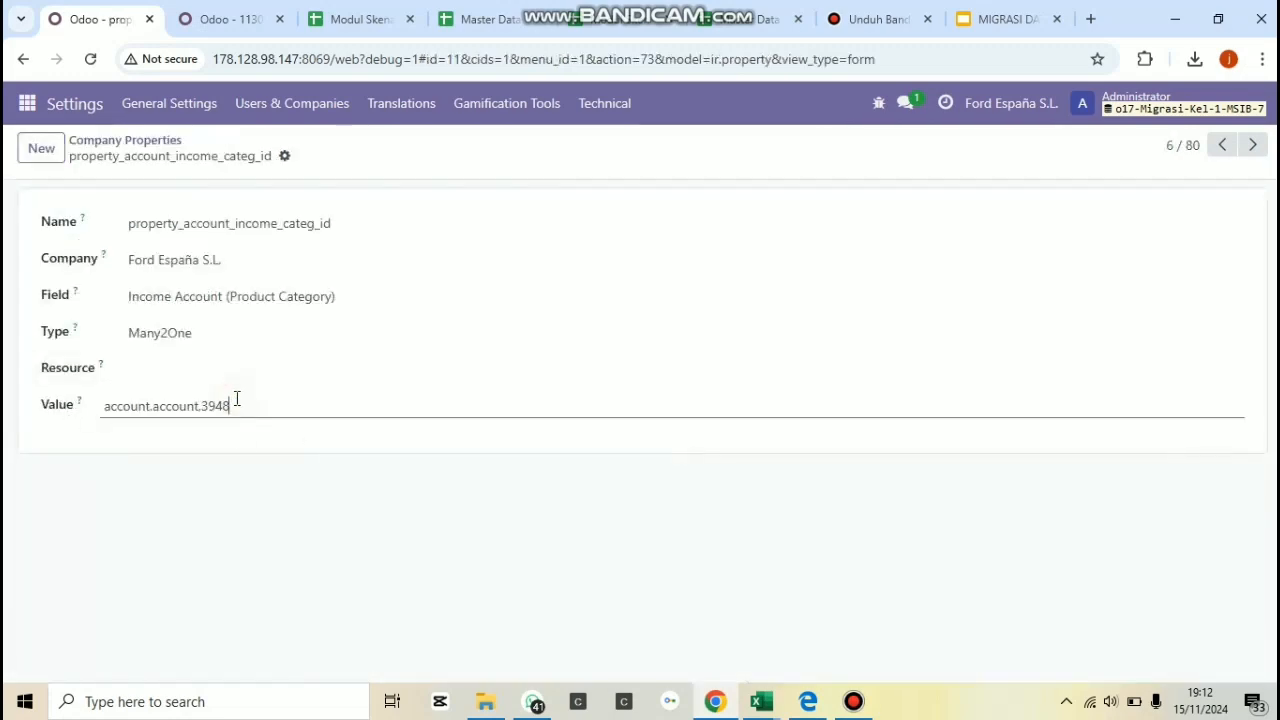
key(BackSpace)
click(314, 157)
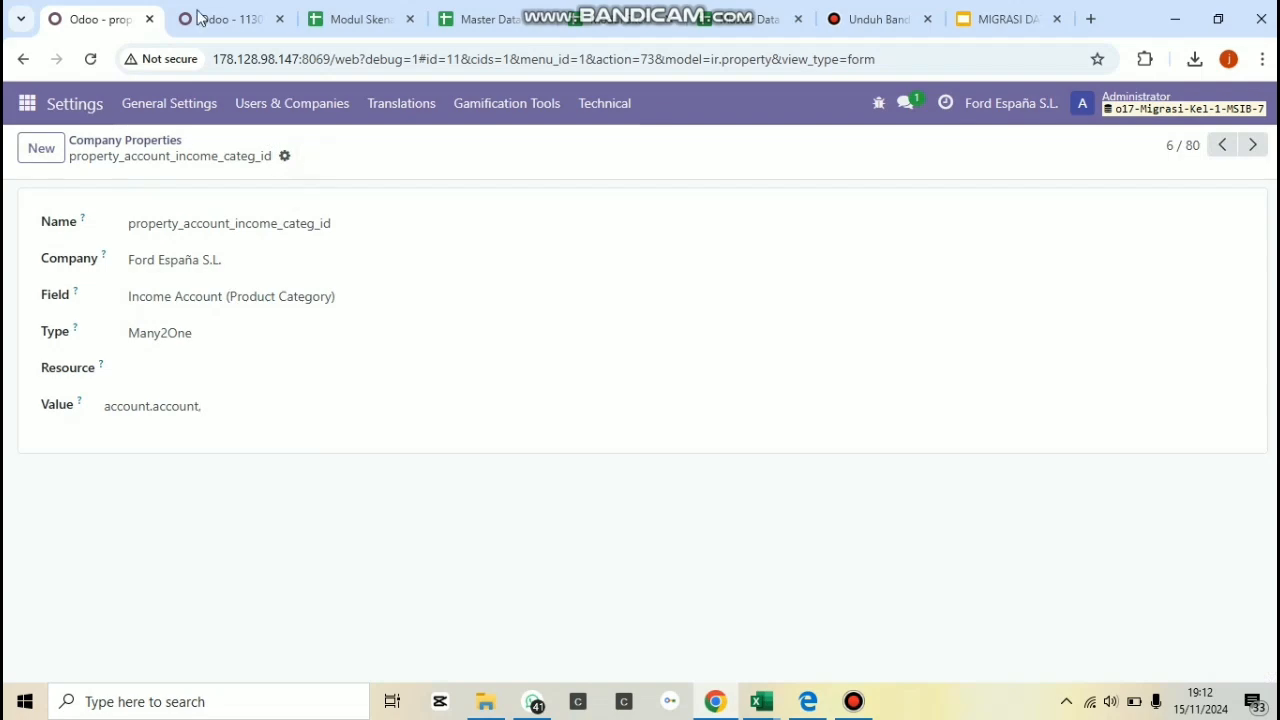
Search the Chart of Accounts for "persediaan finish good" and open the full form of the Persediaan Finish Good (FG) account.
key(ctrl+Tab)
text(p)
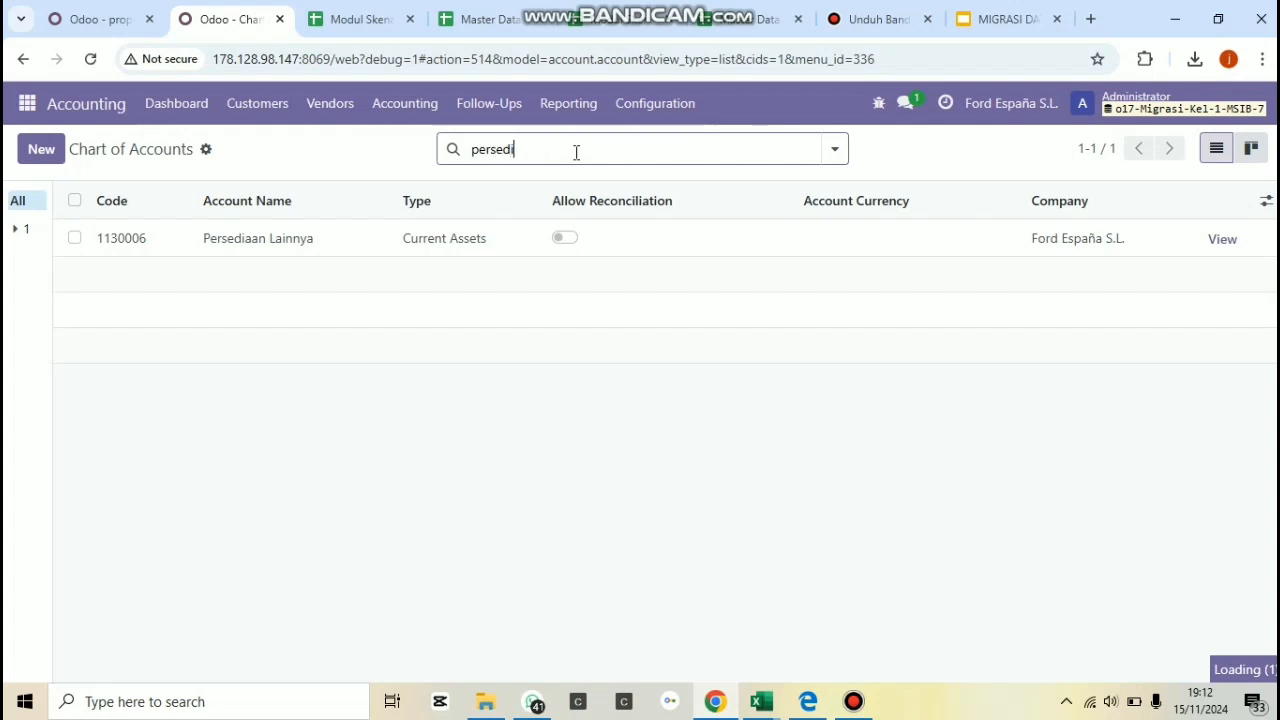
text(ersediaa)
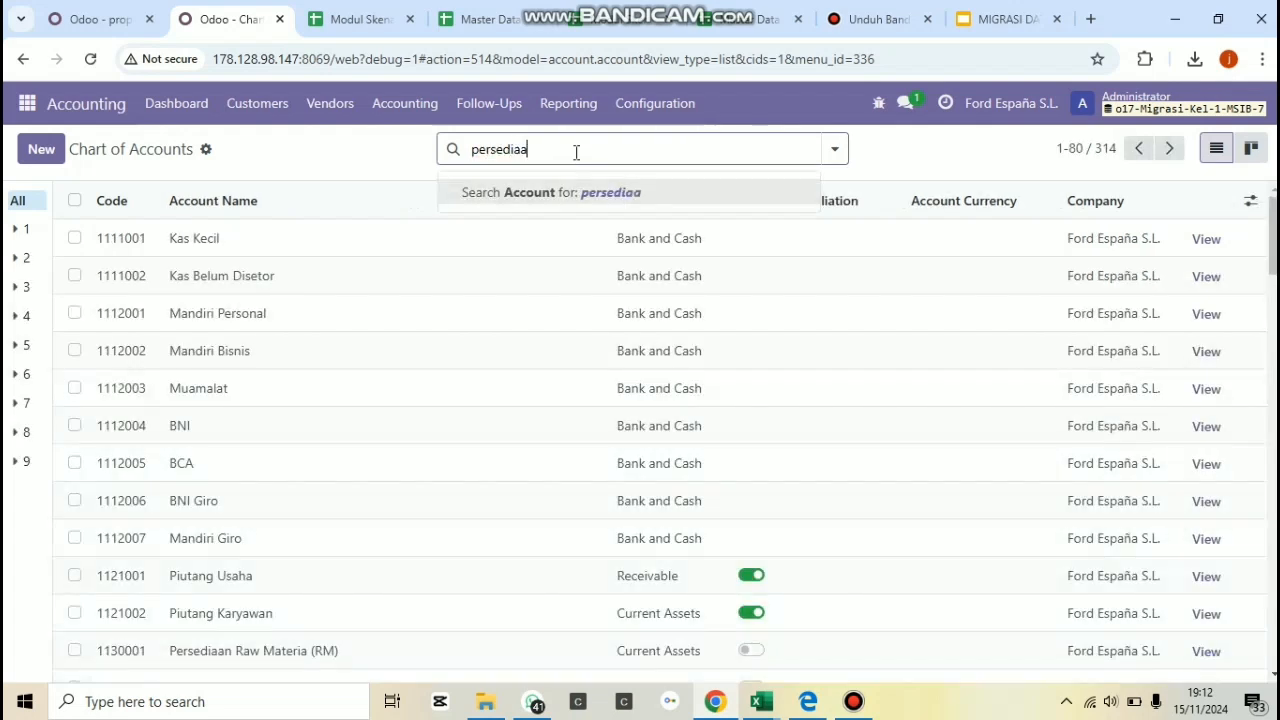
text(n finish good)
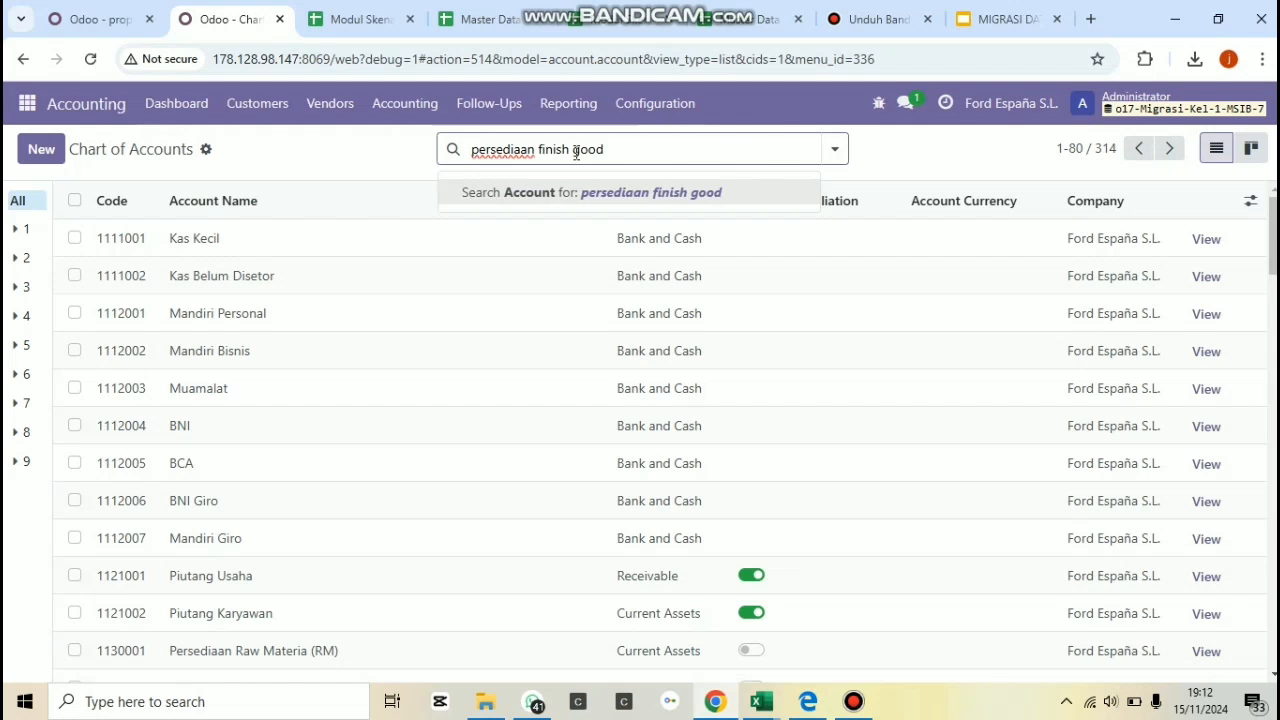
key(Return)
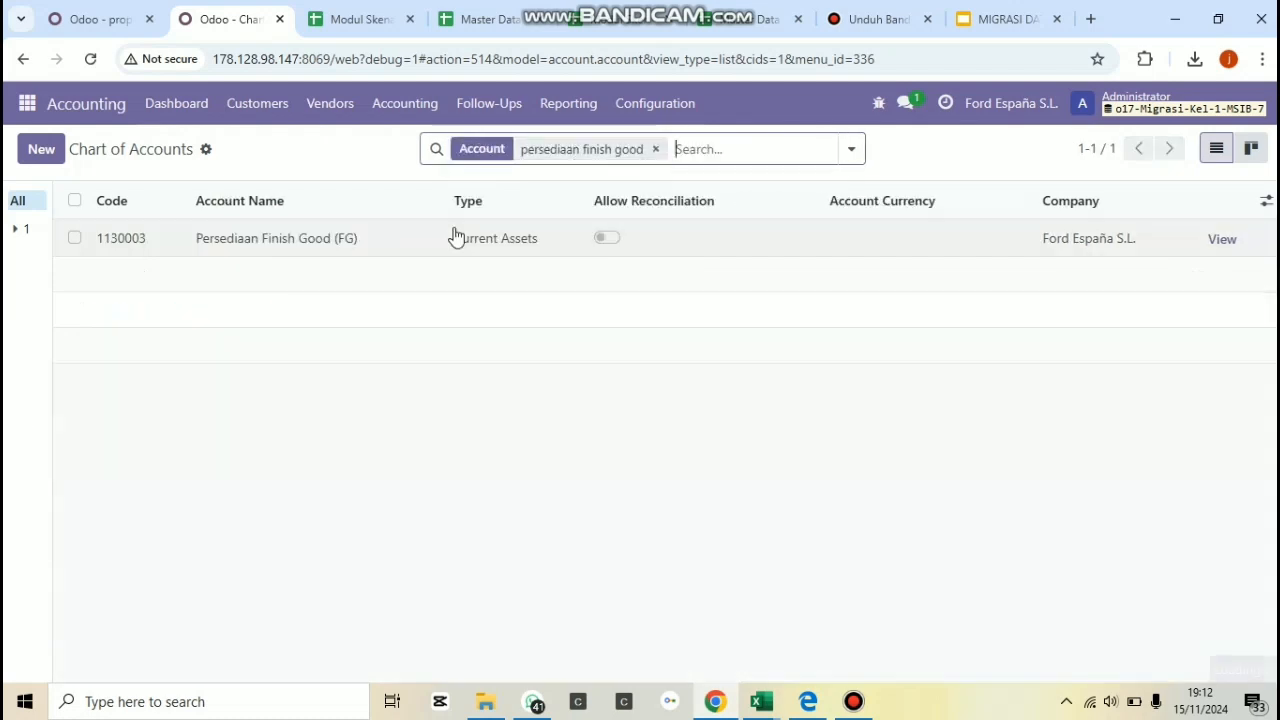
click(1231, 246)
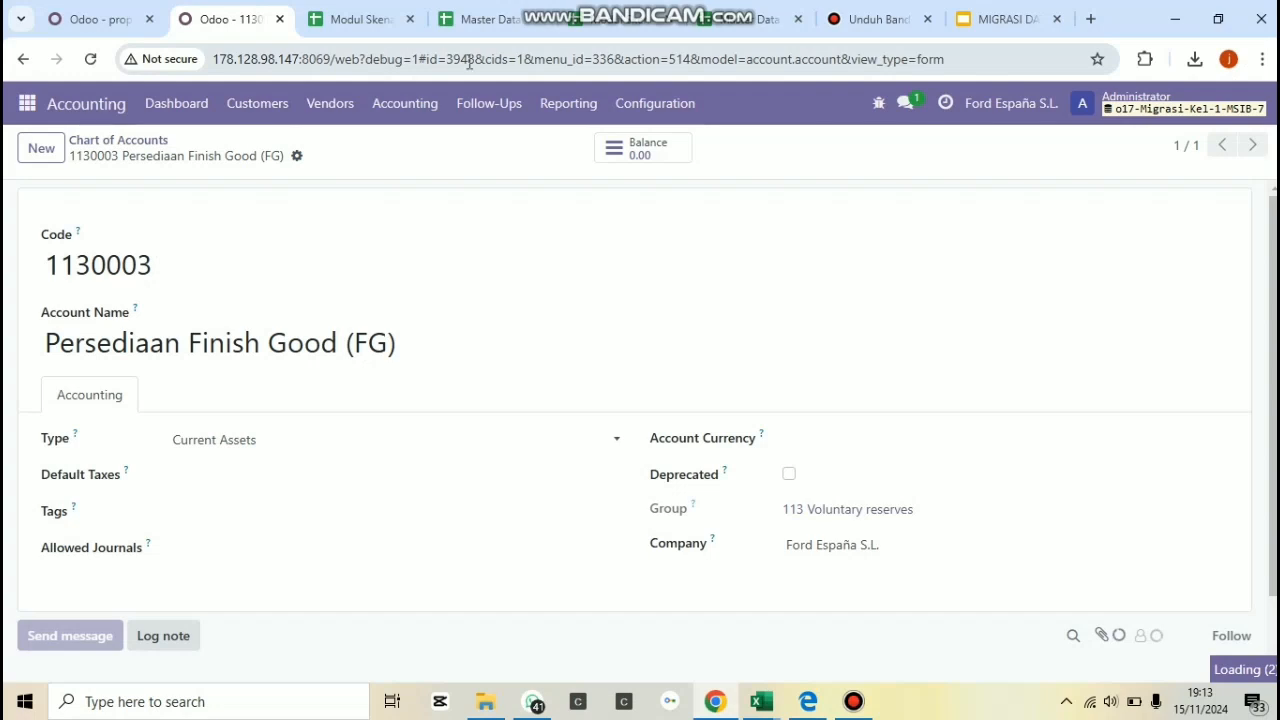
Copy the Persediaan Finish Good (FG) account's ID from its page address, complete the income property's Value as account.account,3948 and save.
drag(448, 62, 486, 60)
key(ctrl+c)
click(72, 22)
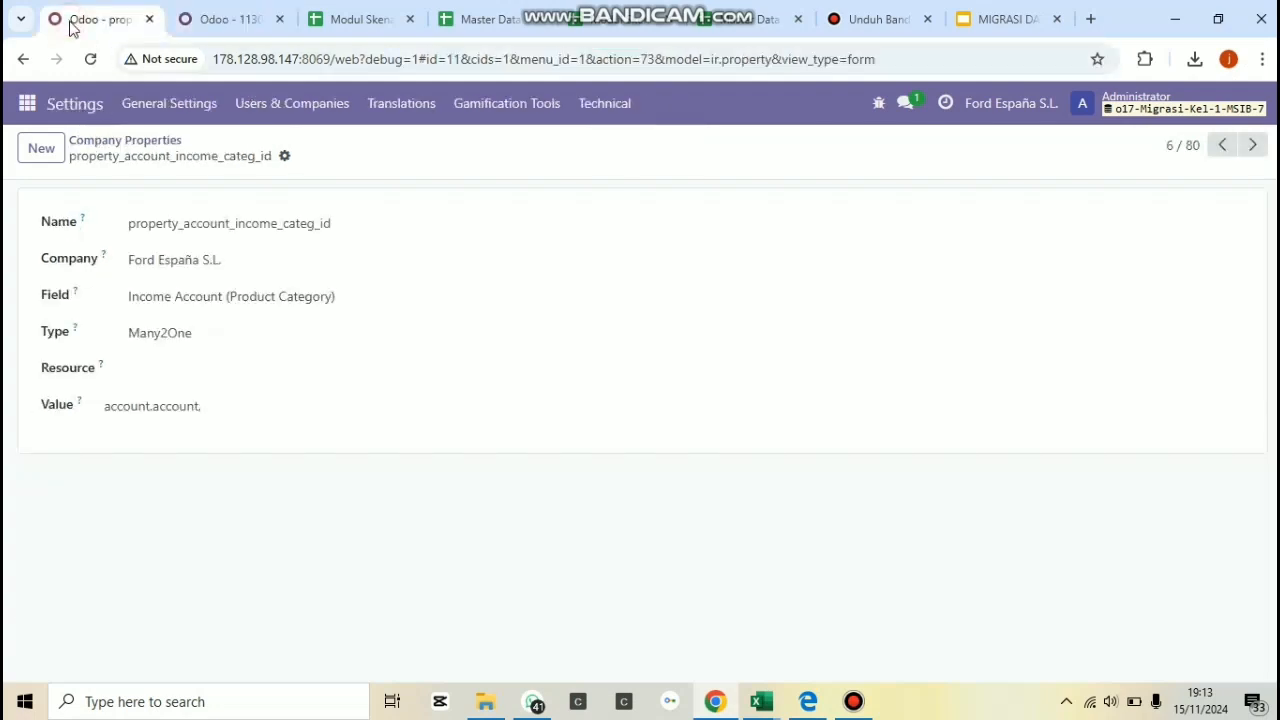
click(293, 405)
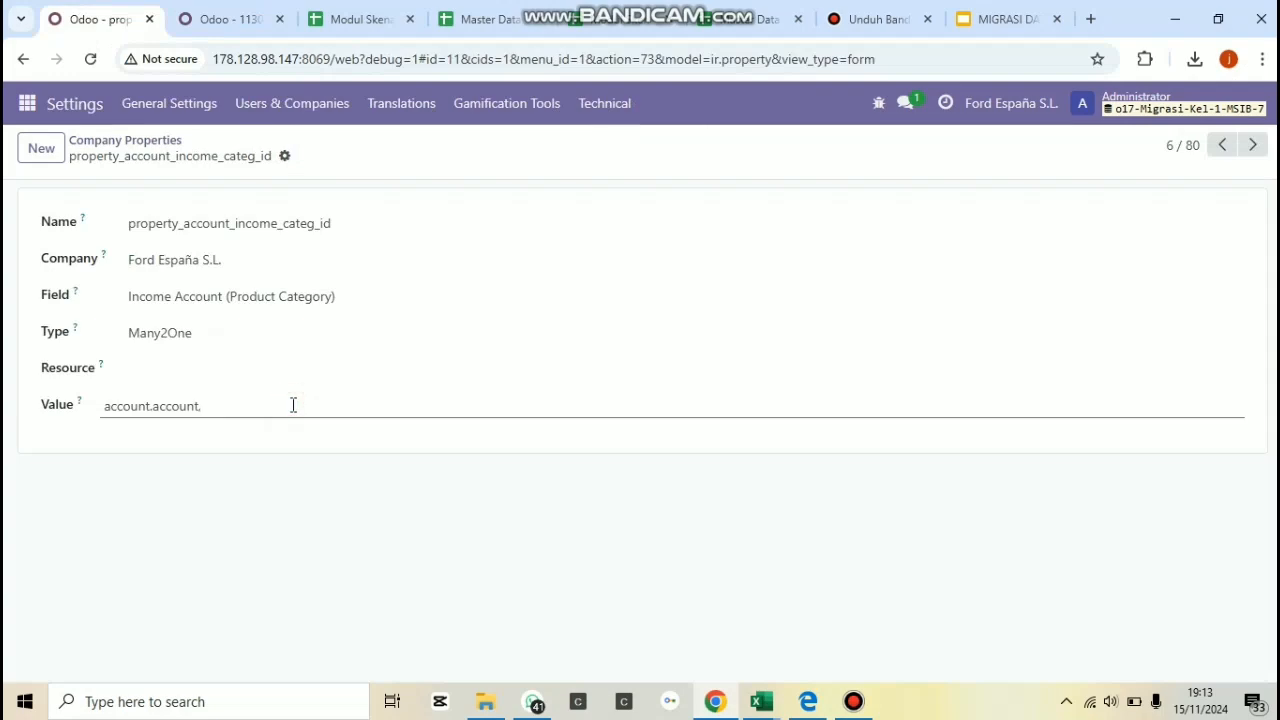
key(ctrl+v)
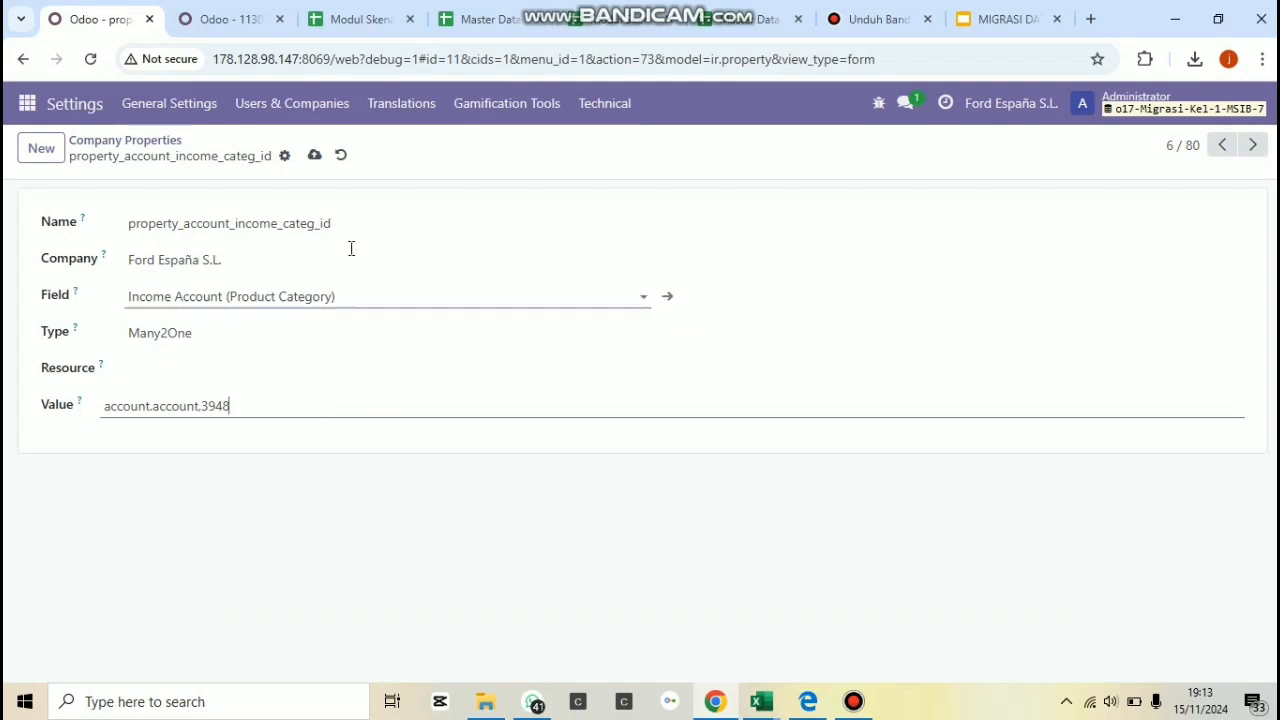
click(314, 156)
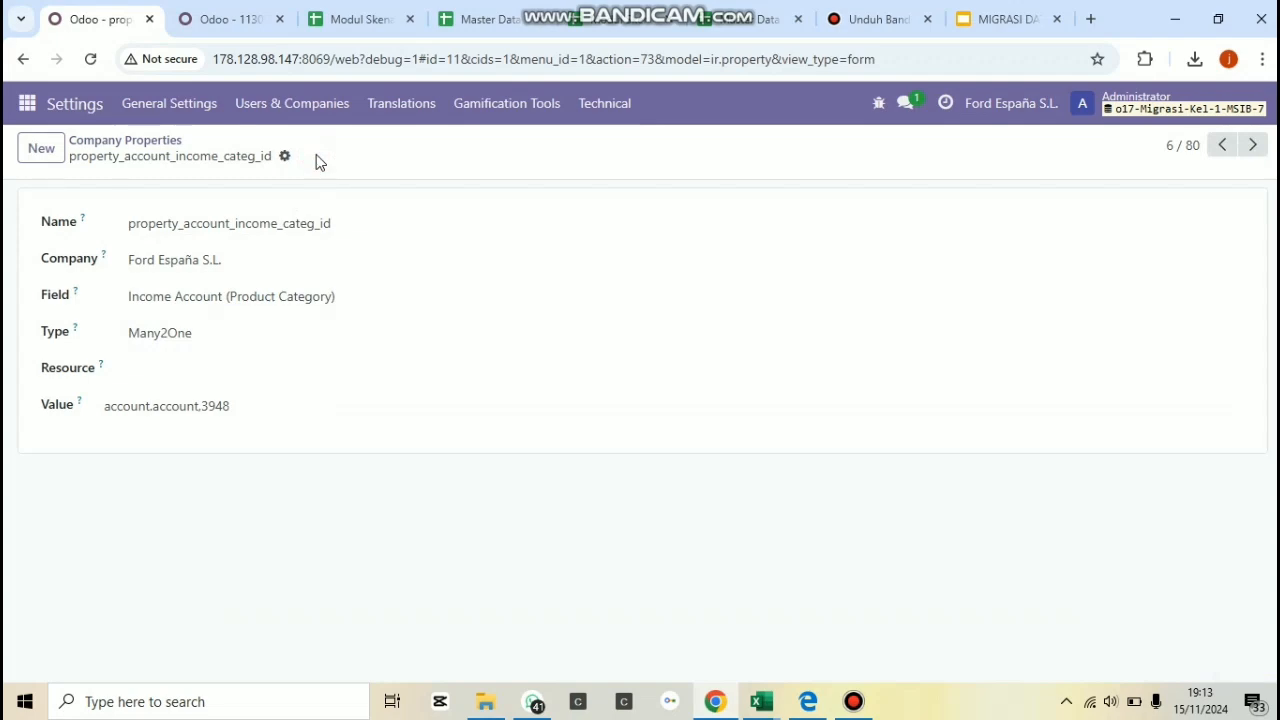
Leave the company properties and open the Journals list in Accounting's configuration.
click(27, 103)
click(26, 297)
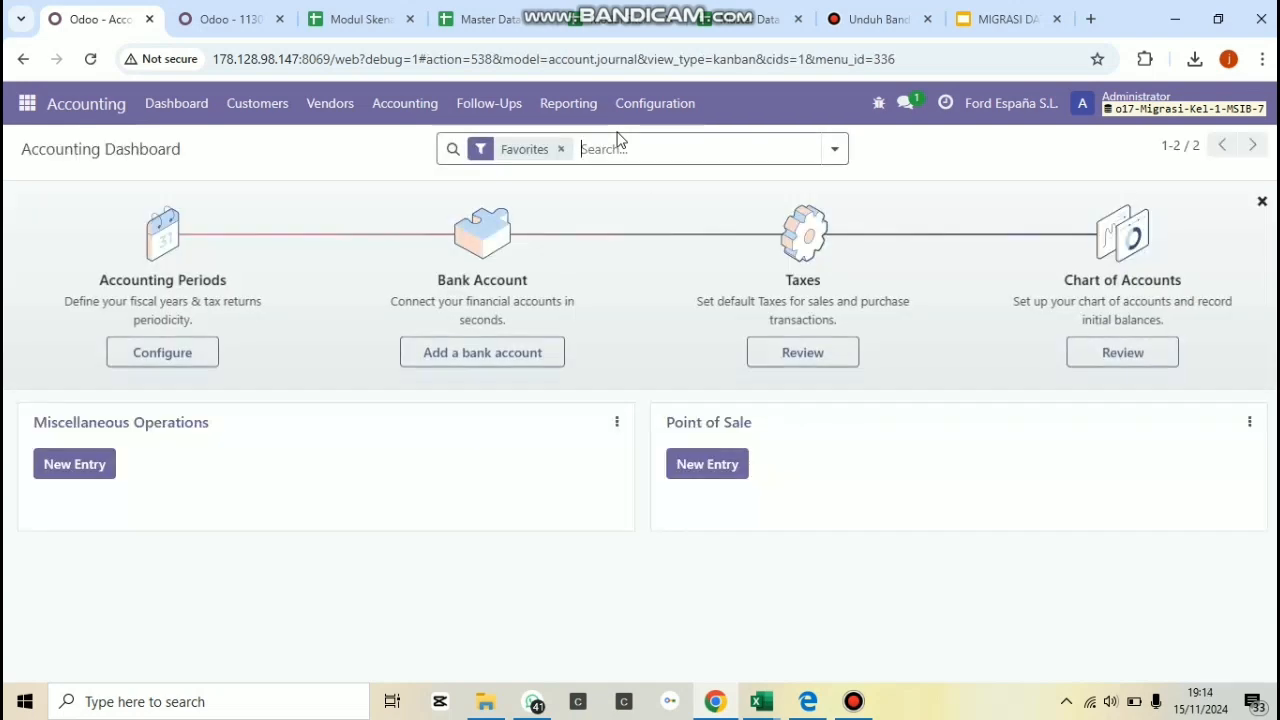
click(668, 105)
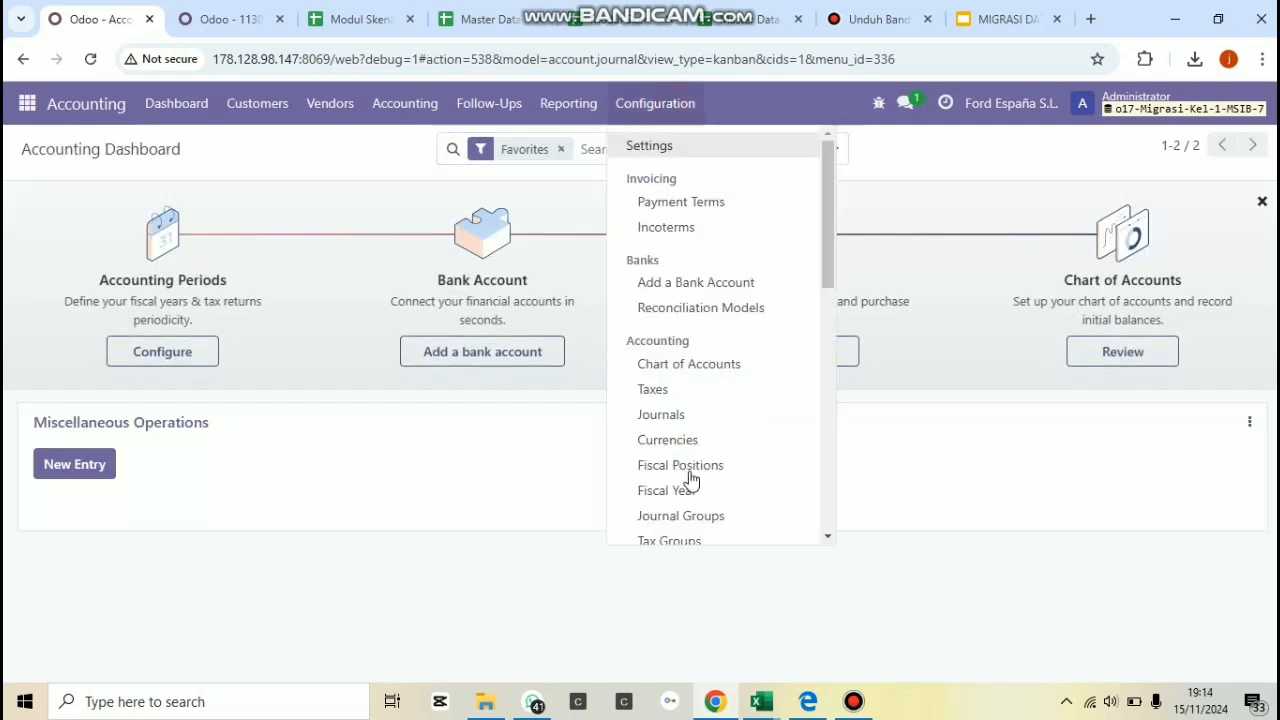
click(686, 417)
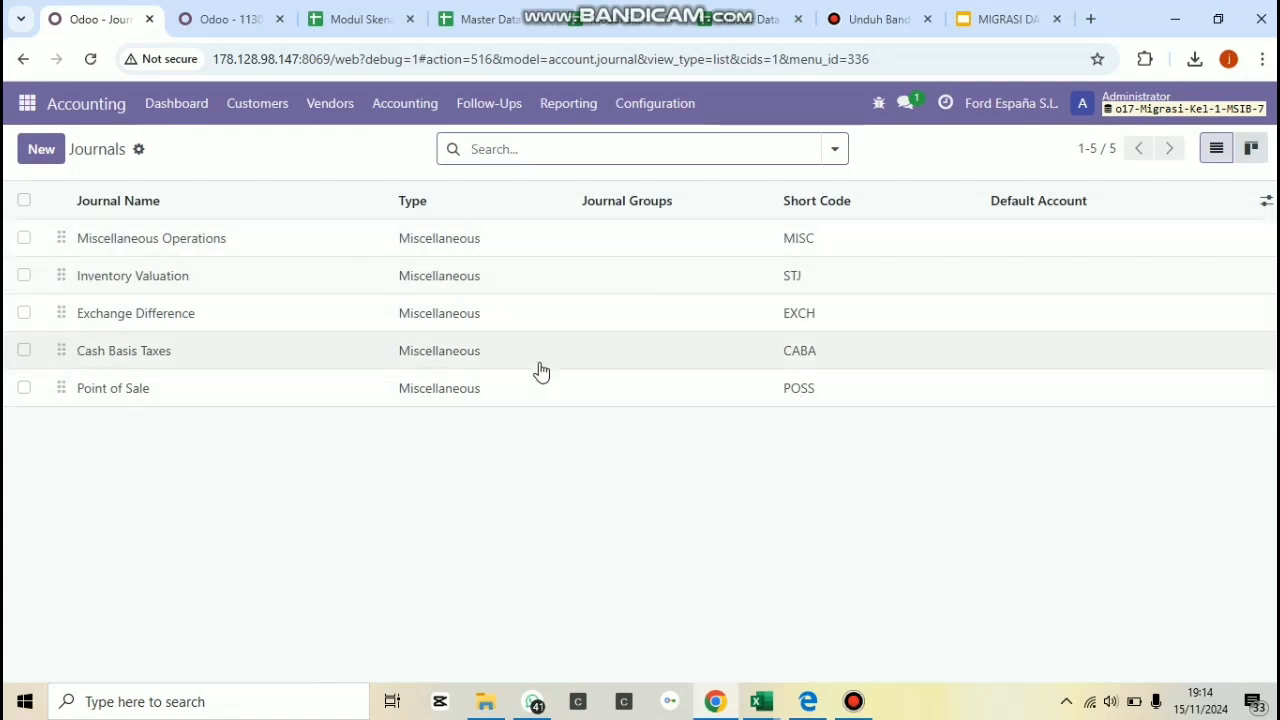
Start a record import for the journals and load the file MASTER DATA Kelompok 1. Excel from Documents.
click(140, 152)
click(170, 182)
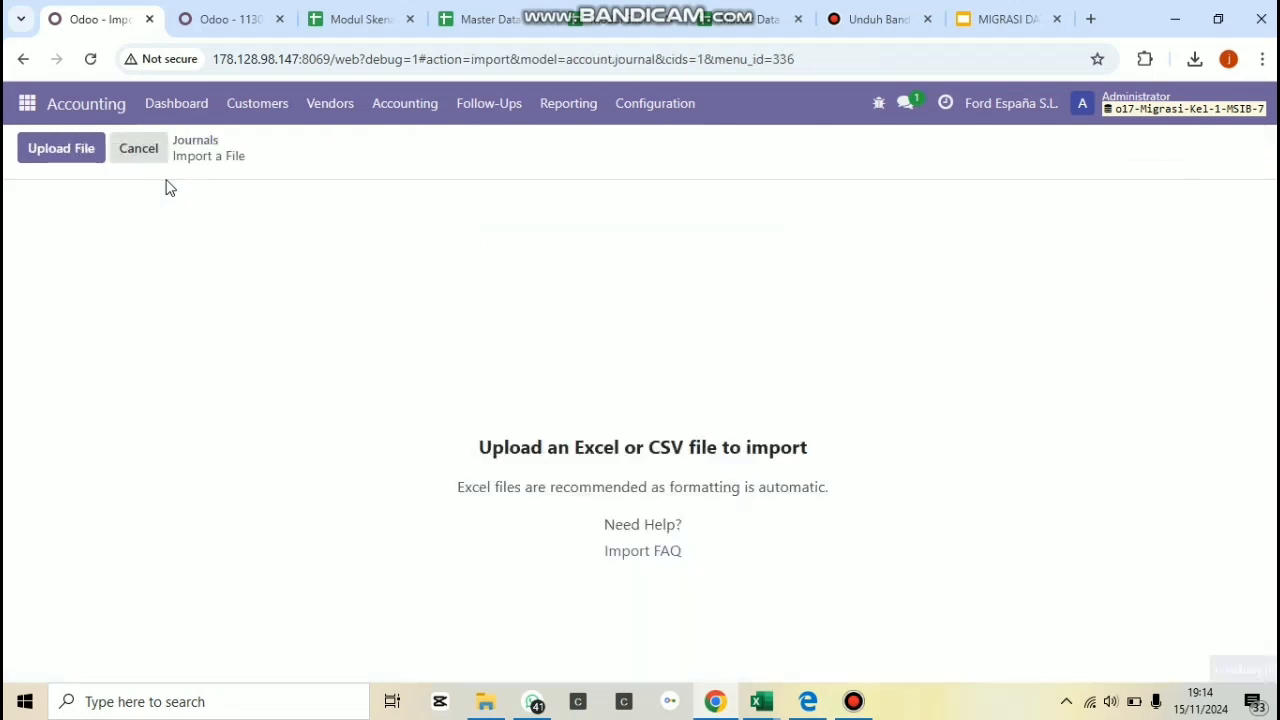
click(64, 148)
click(64, 148)
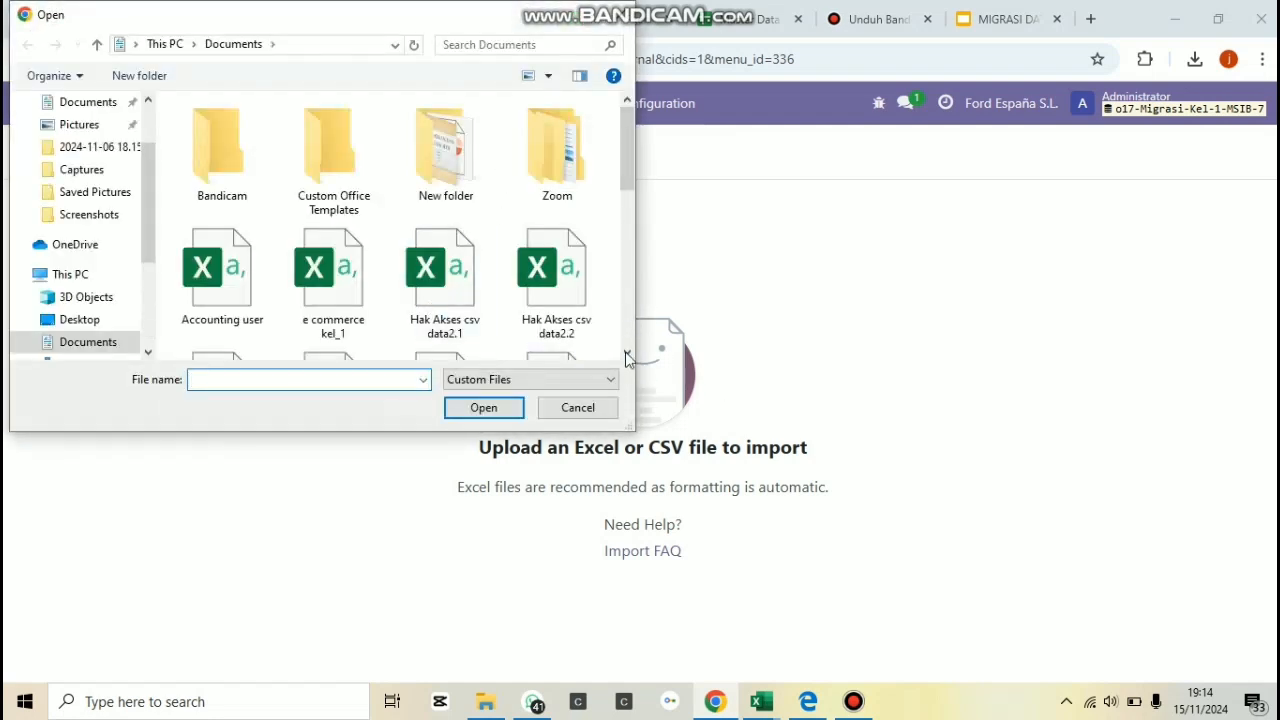
scroll(631, 354, down, 1)
scroll(631, 354, down, 3)
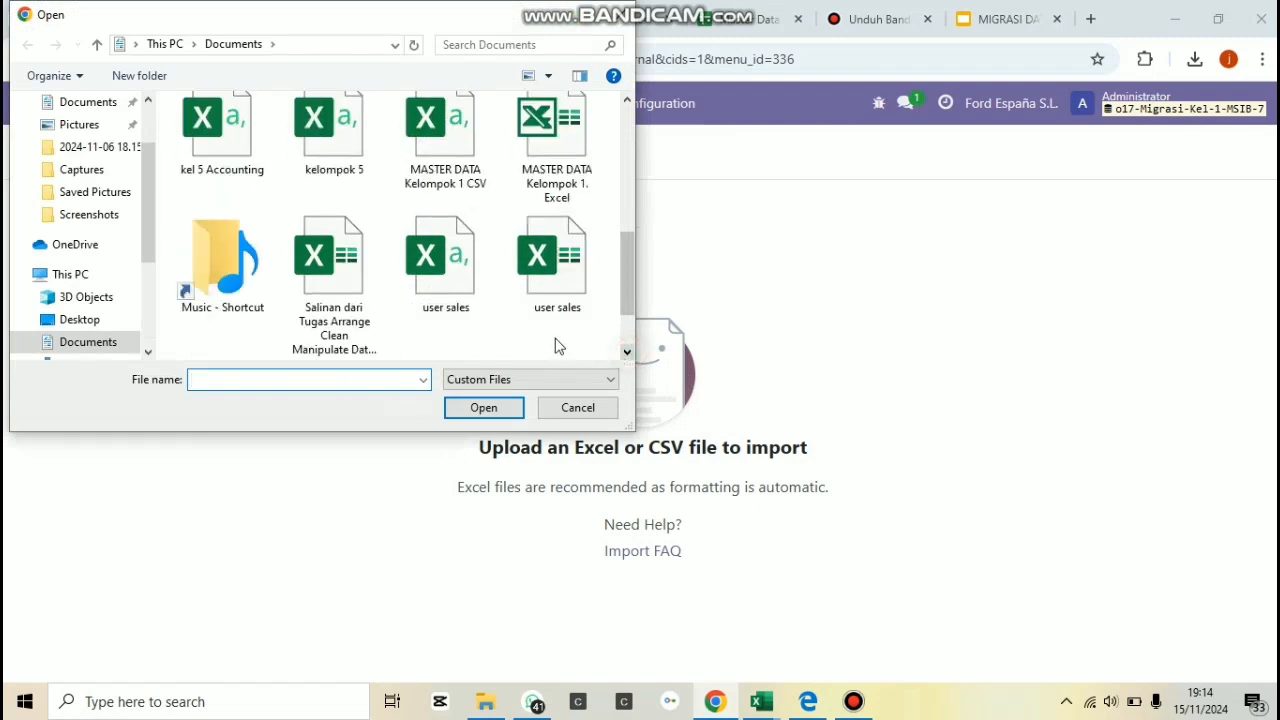
click(568, 172)
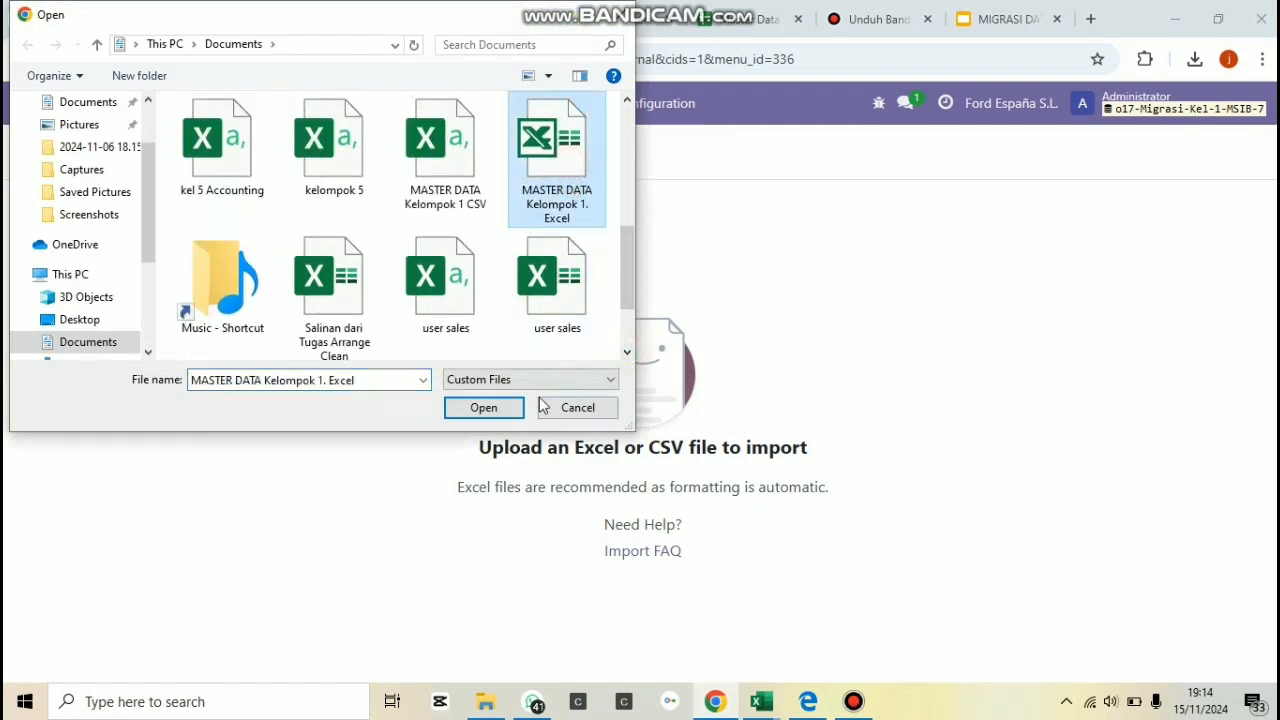
click(483, 407)
Choose the Import Jurnal sheet as the source, test the journal import and cancel it.
click(152, 283)
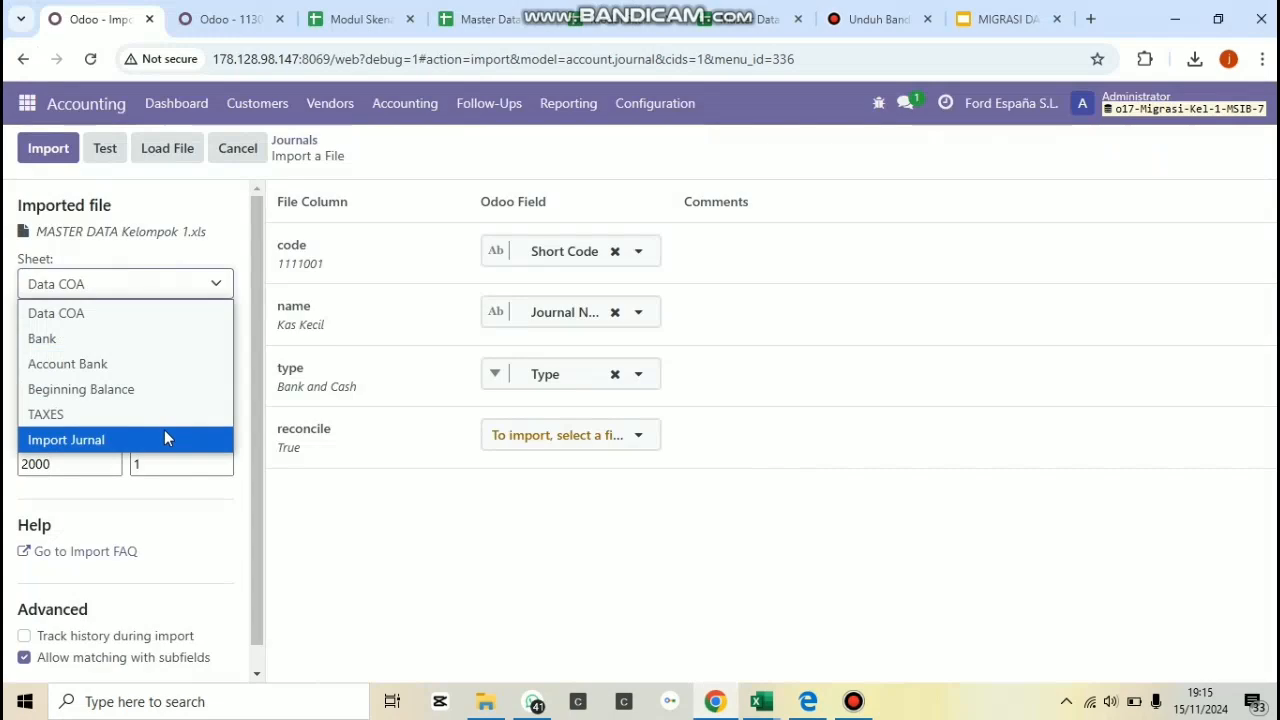
click(165, 439)
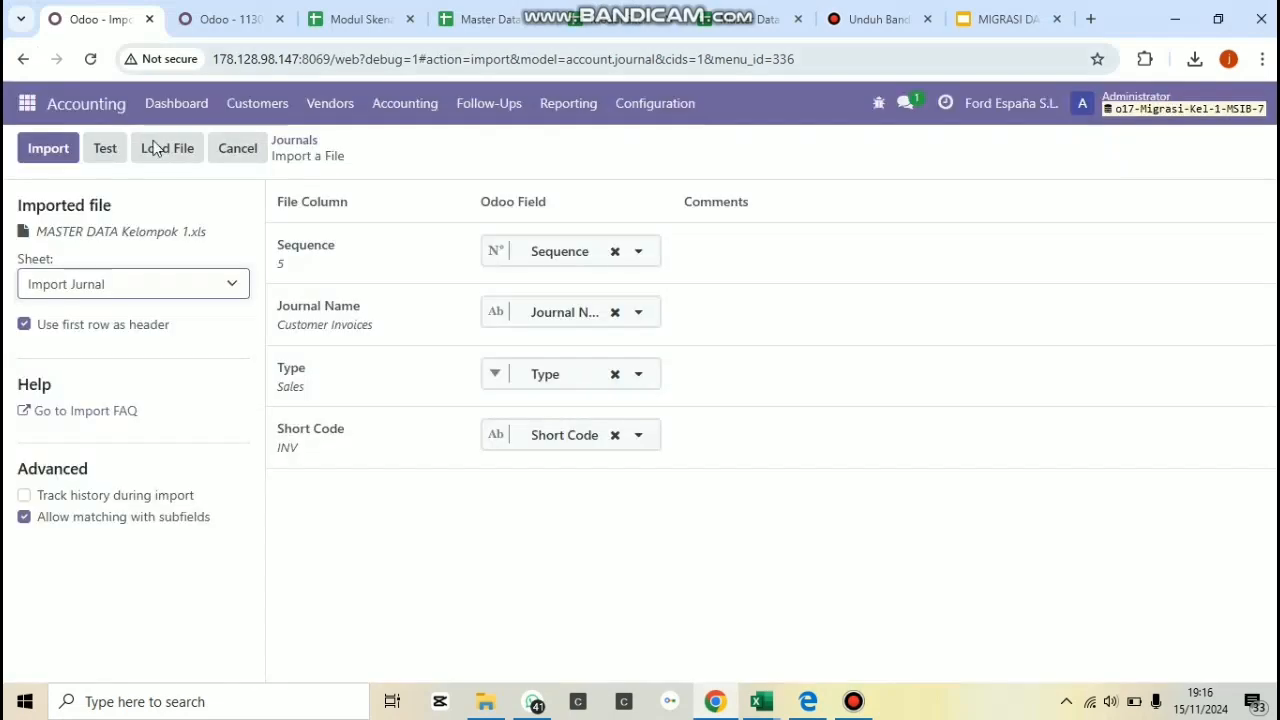
click(100, 148)
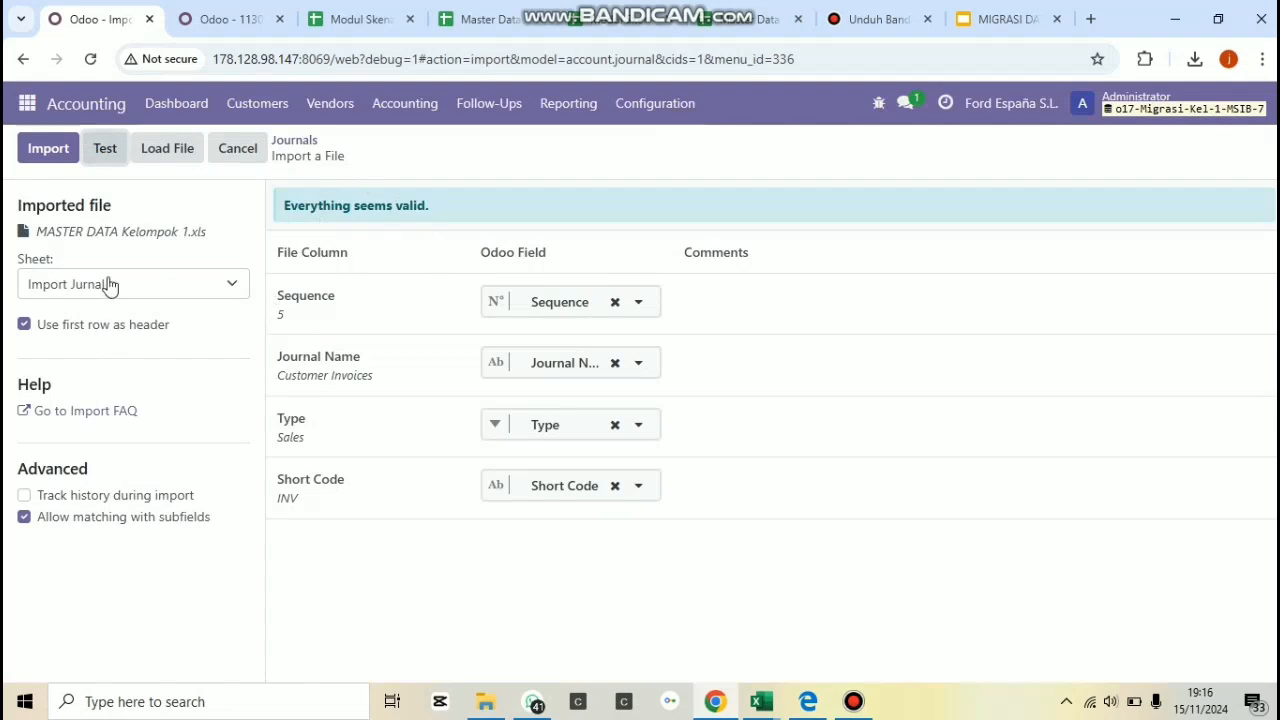
click(237, 163)
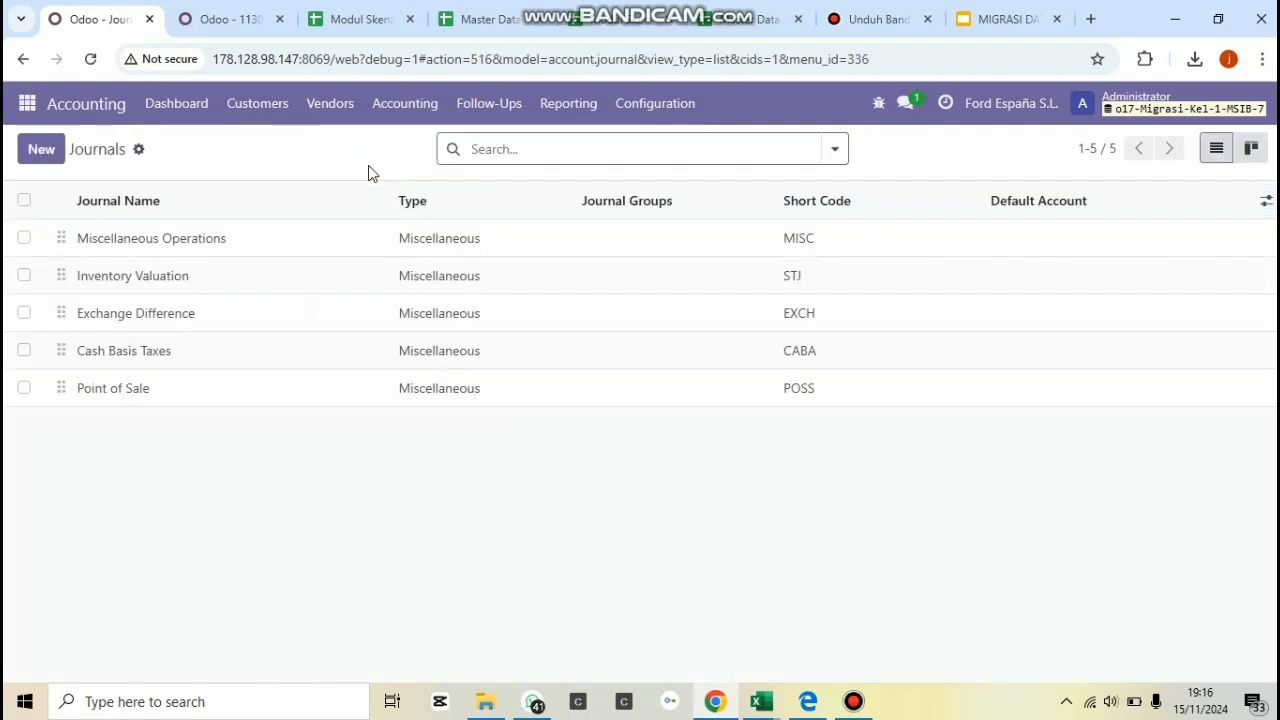
Open the Banks list in Contacts and start a record import for it.
click(27, 104)
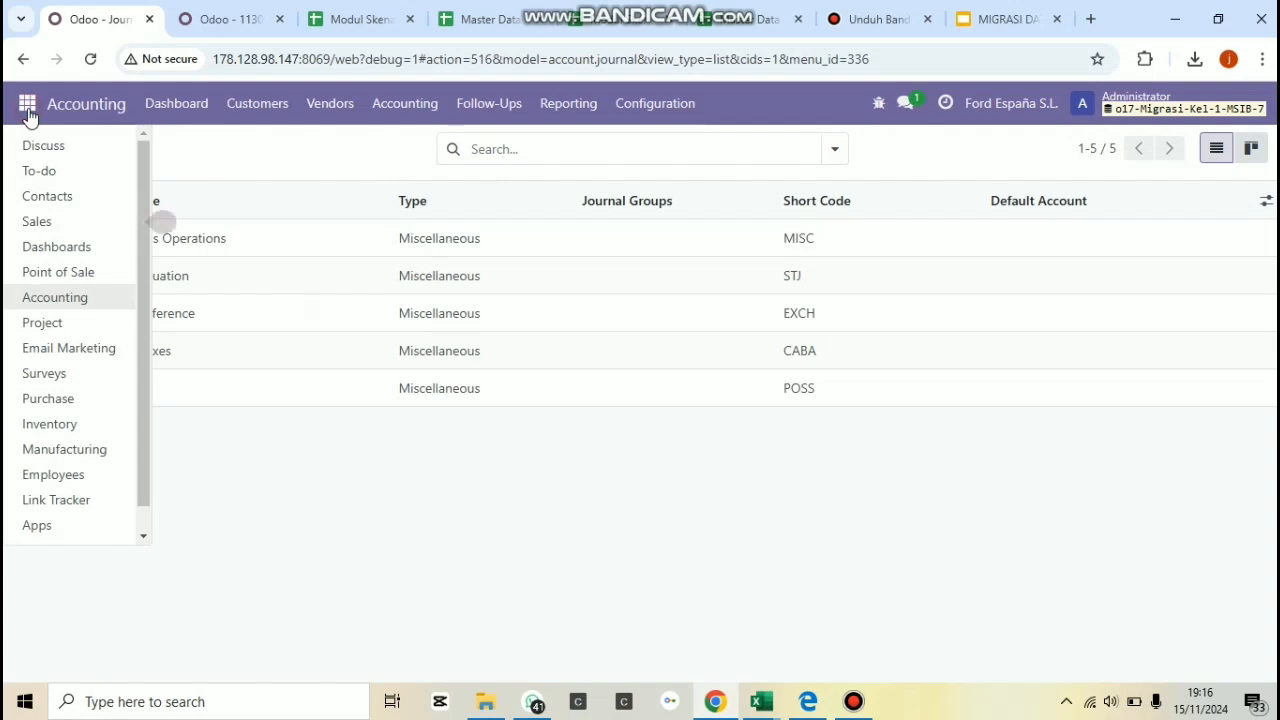
click(42, 202)
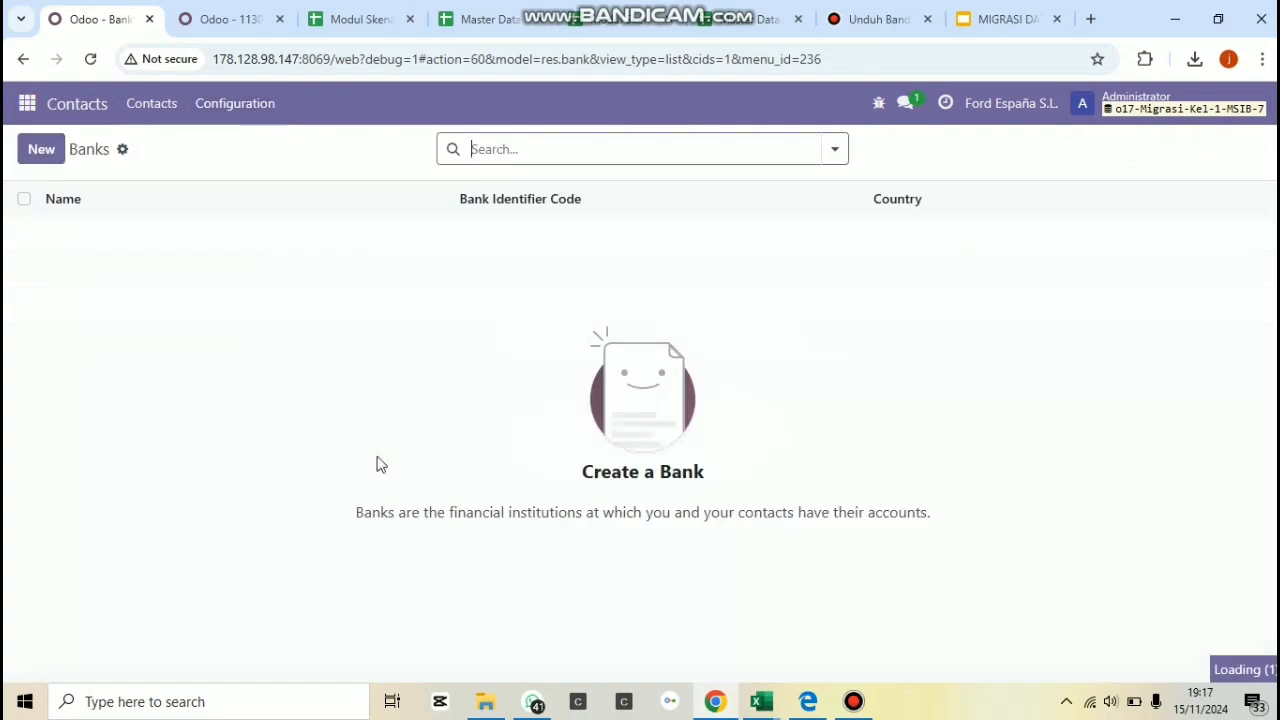
click(123, 152)
click(229, 190)
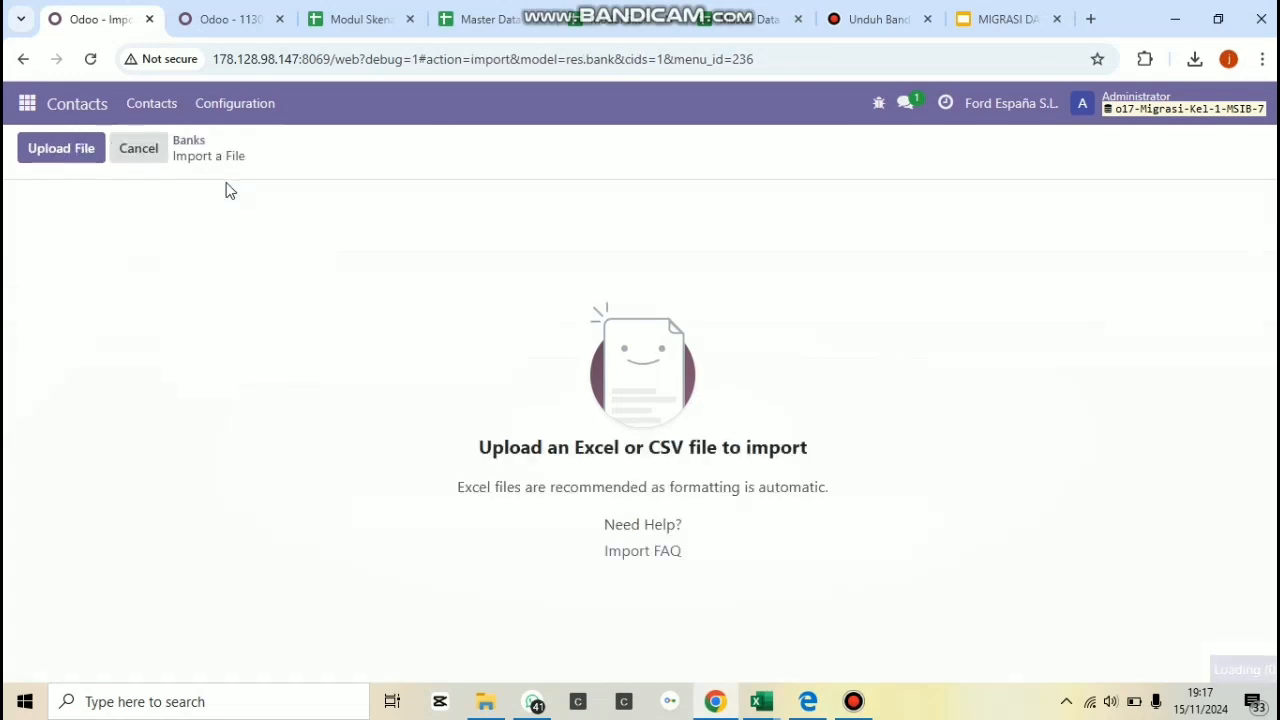
Load the file MASTER DATA Kelompok 1. Excel from Documents into the banks import.
click(84, 161)
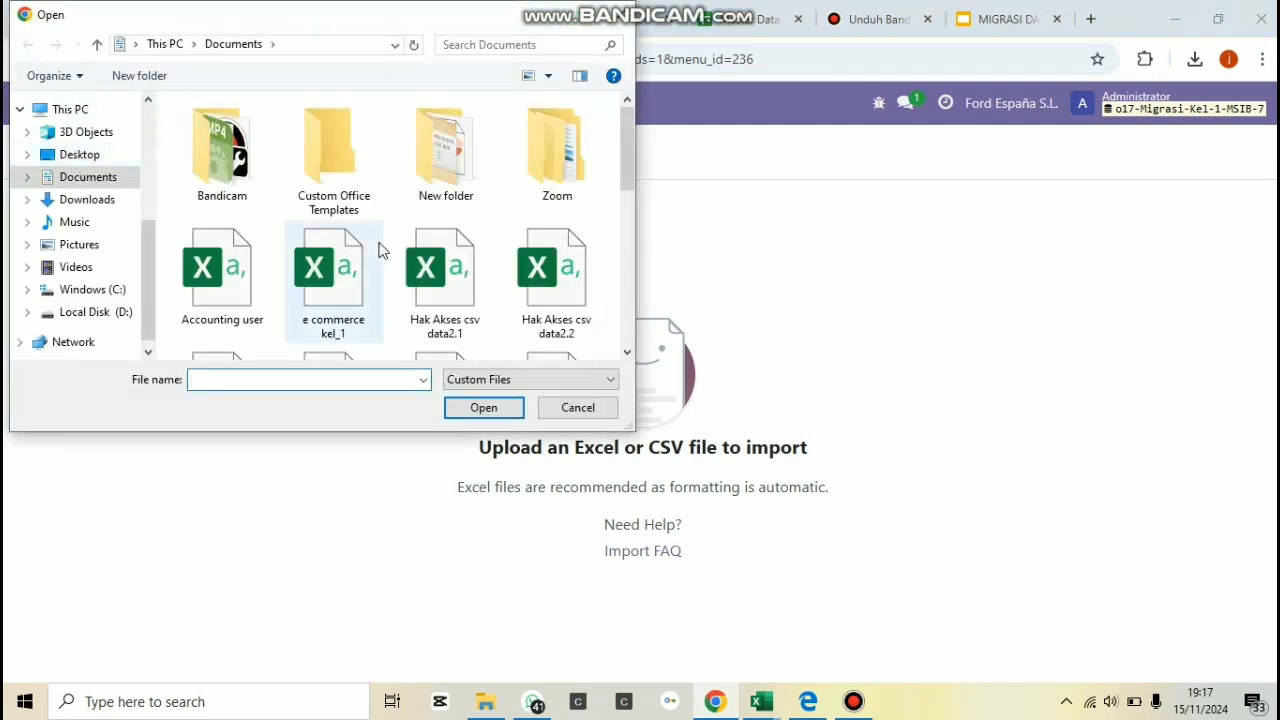
scroll(603, 340, down, 5)
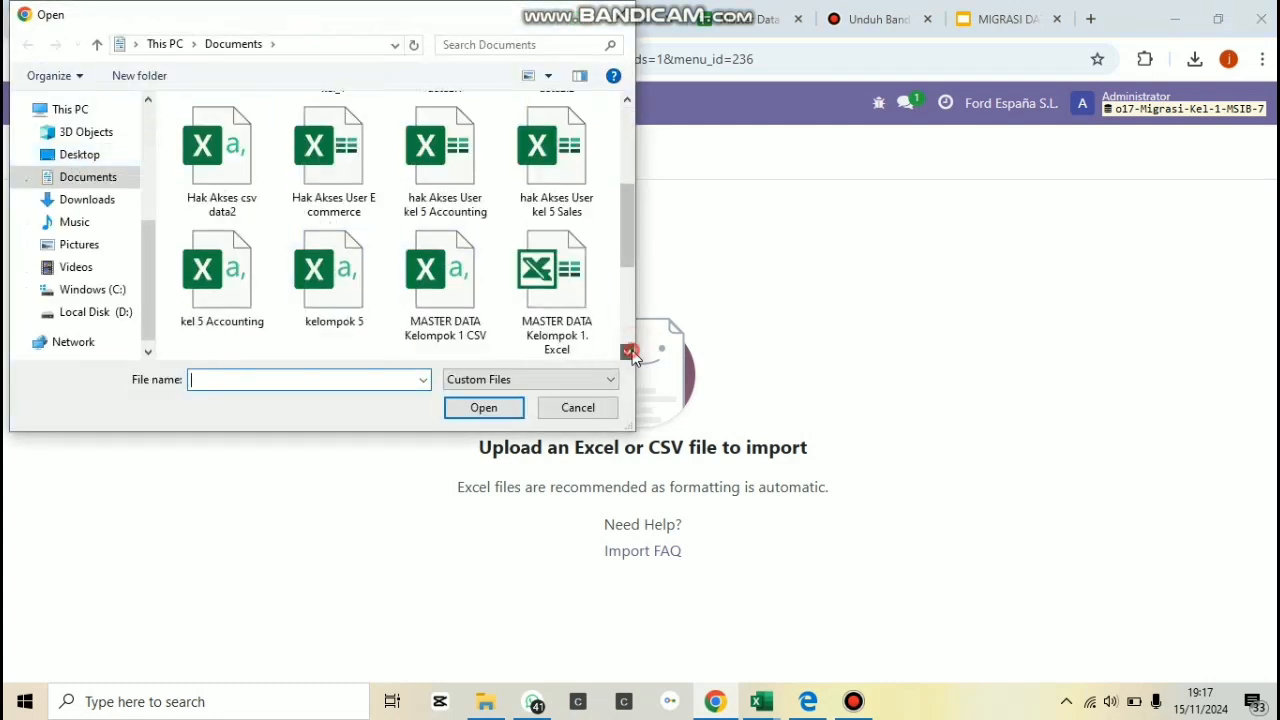
click(565, 315)
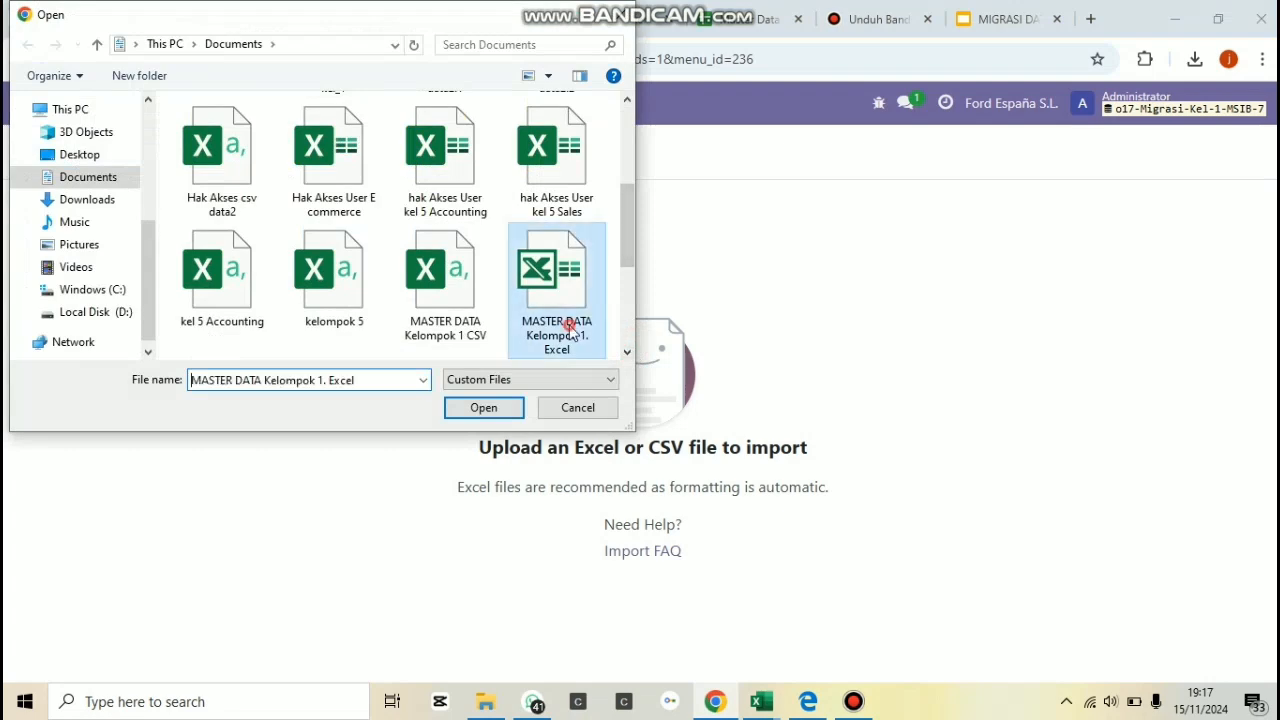
click(480, 408)
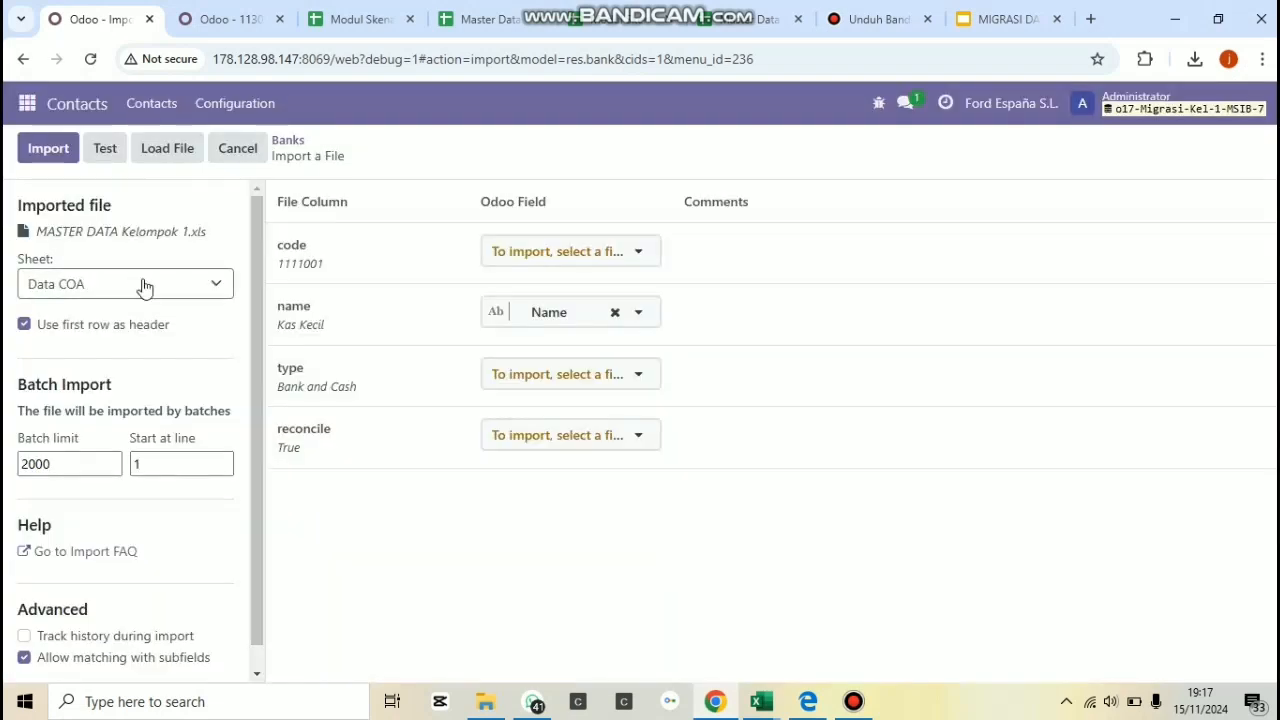
Choose the Bank sheet as the source, test the banks import and run it.
click(143, 286)
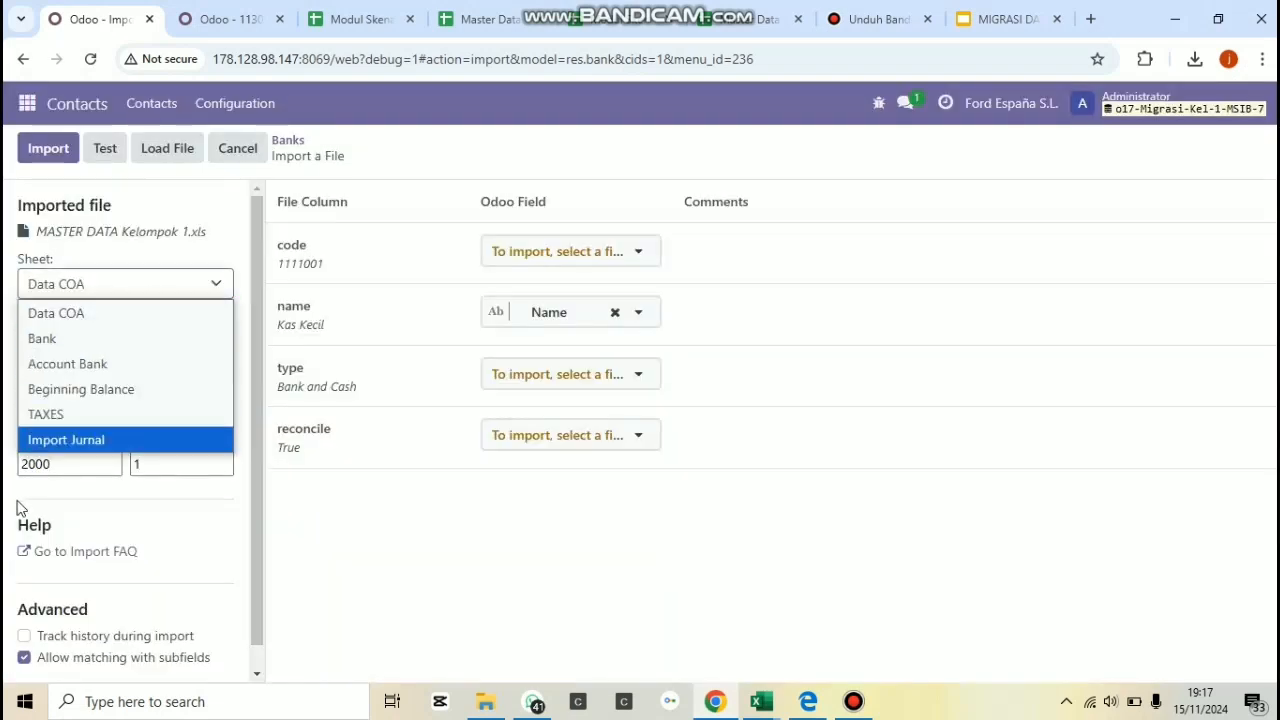
click(138, 345)
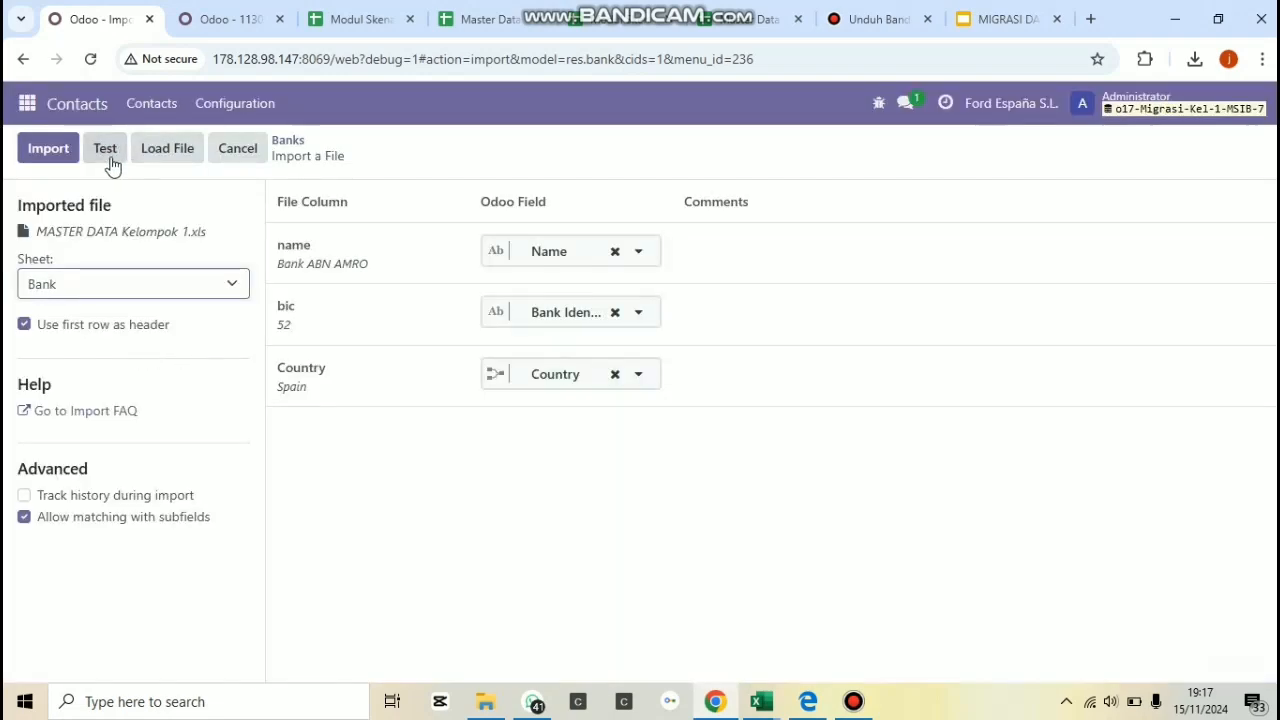
click(108, 152)
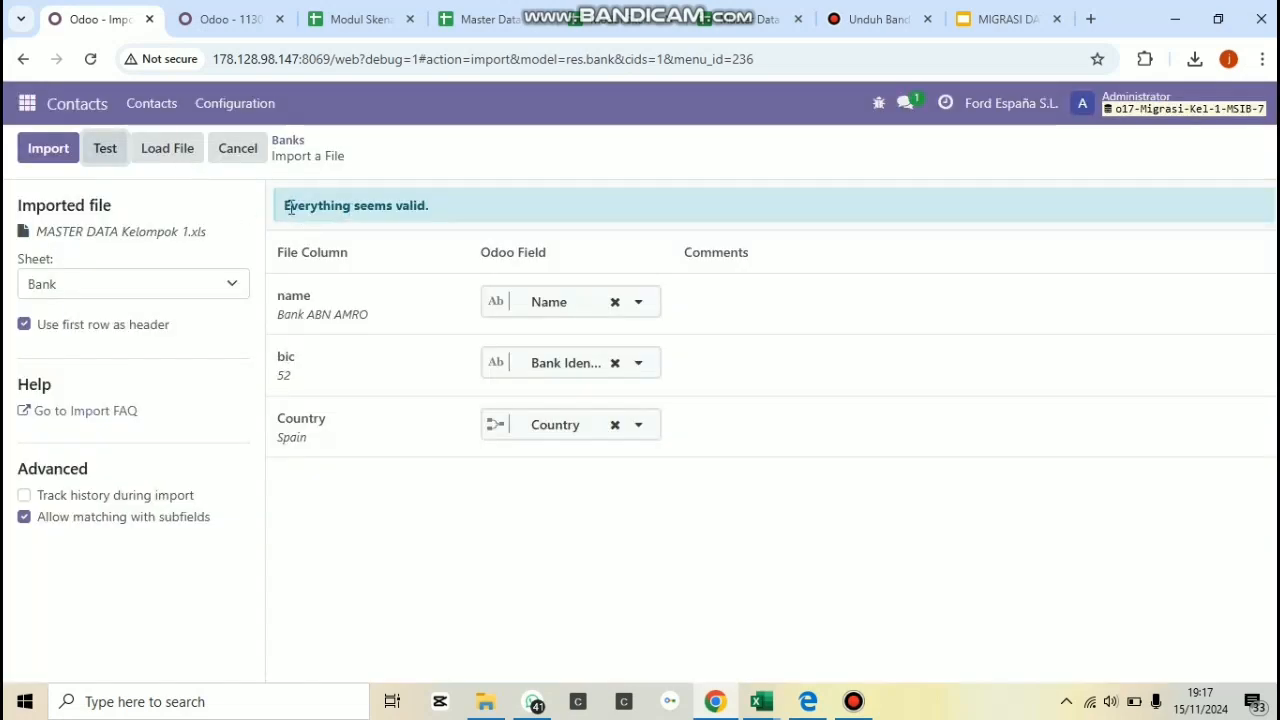
click(50, 145)
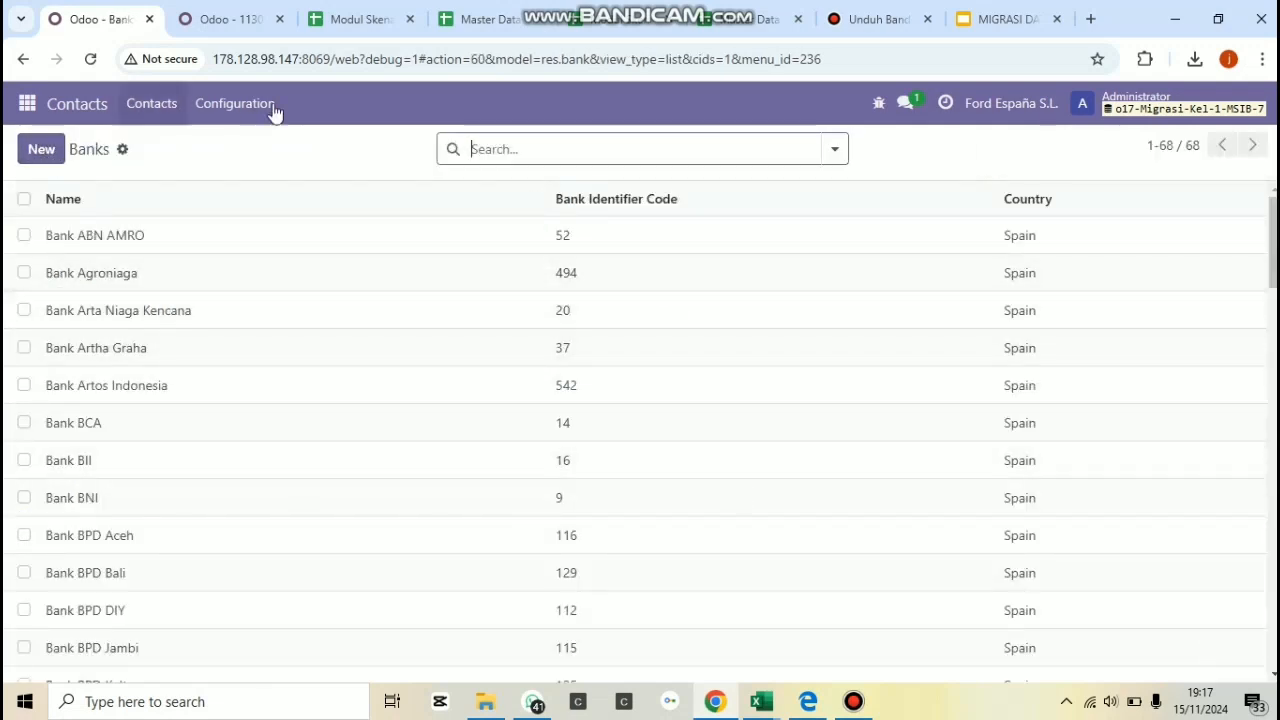
Open the Bank Accounts list in Contacts' configuration and start a record import for it.
click(275, 108)
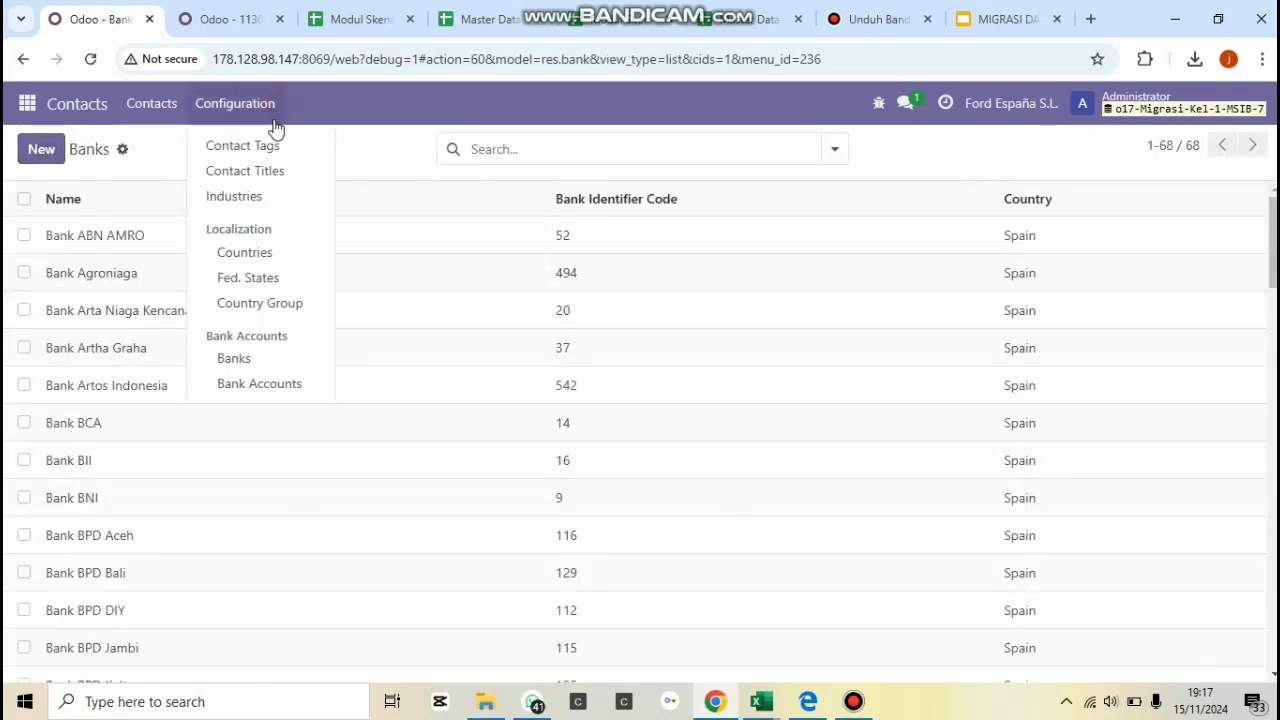
click(285, 389)
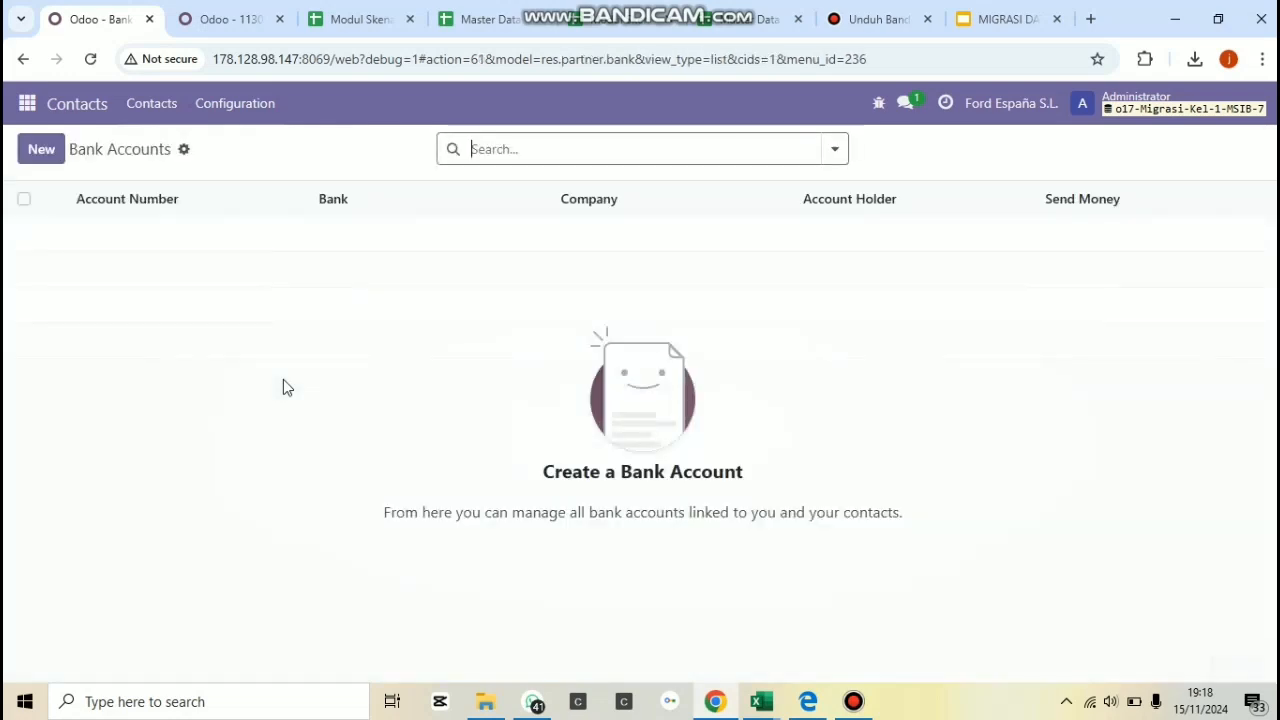
click(185, 151)
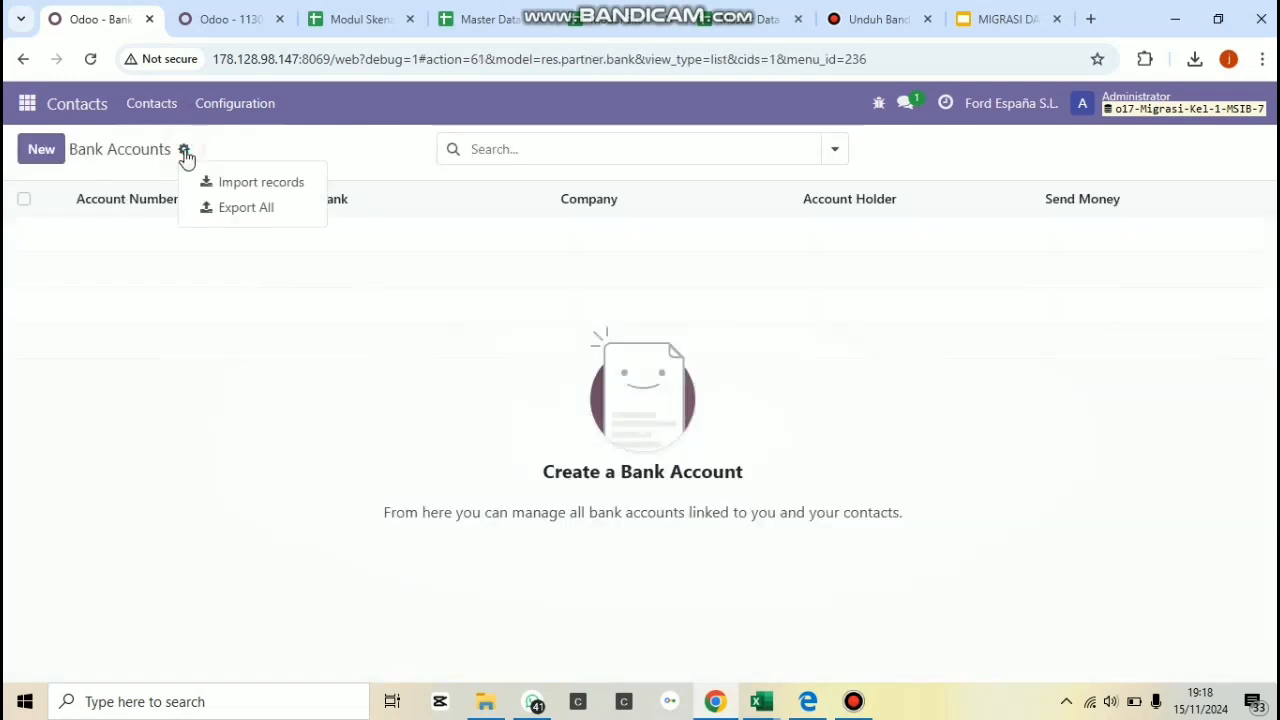
click(224, 182)
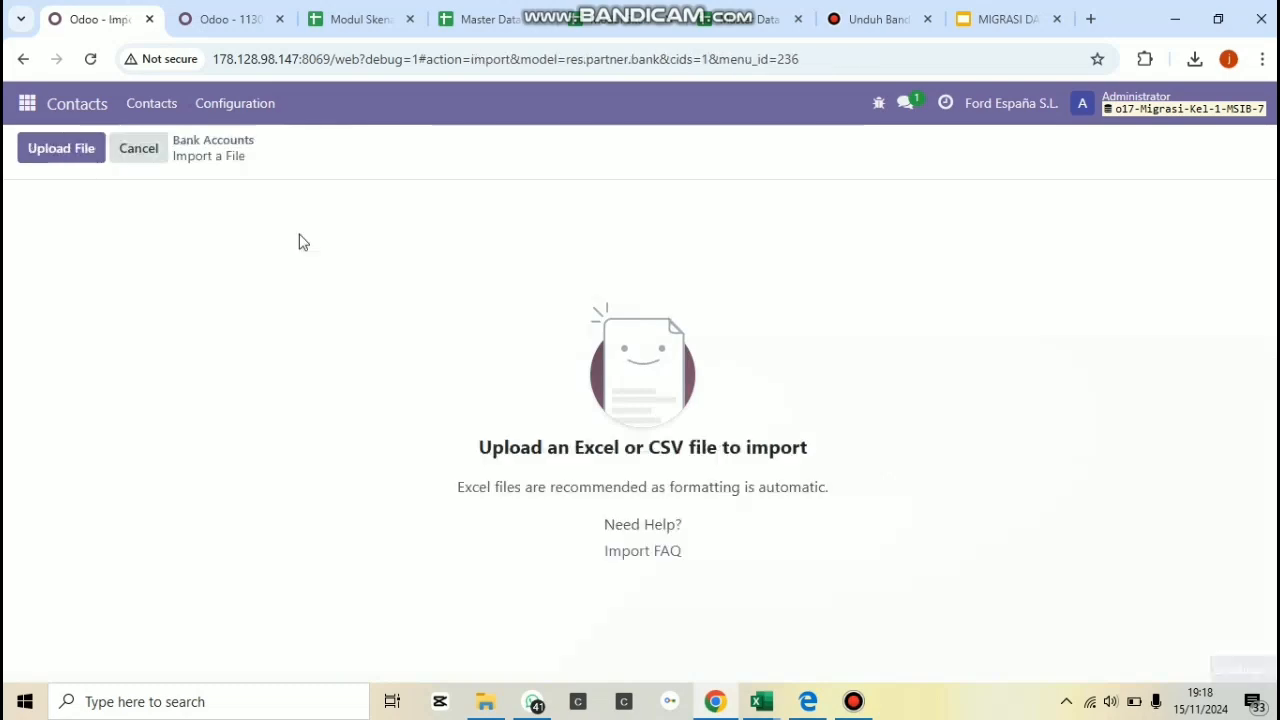
Load the file MASTER DATA Kelompok 1. Excel from Documents into the bank accounts import.
click(82, 150)
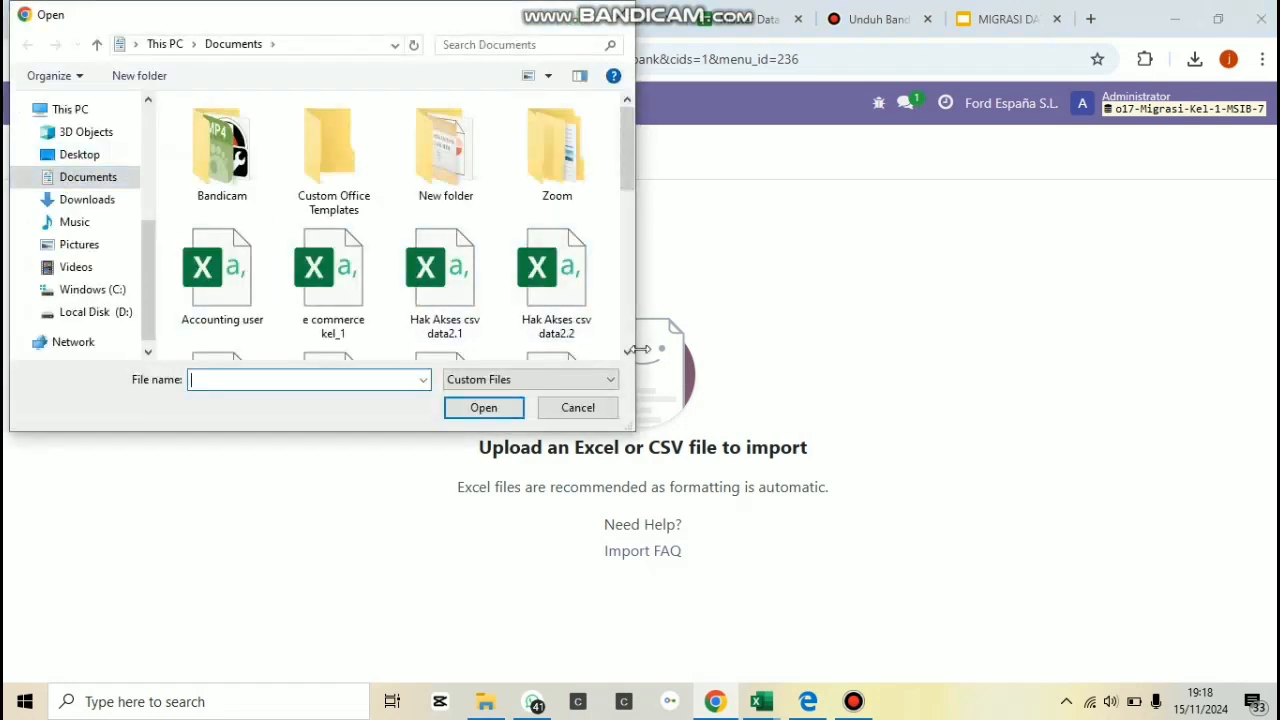
click(627, 351)
click(627, 351)
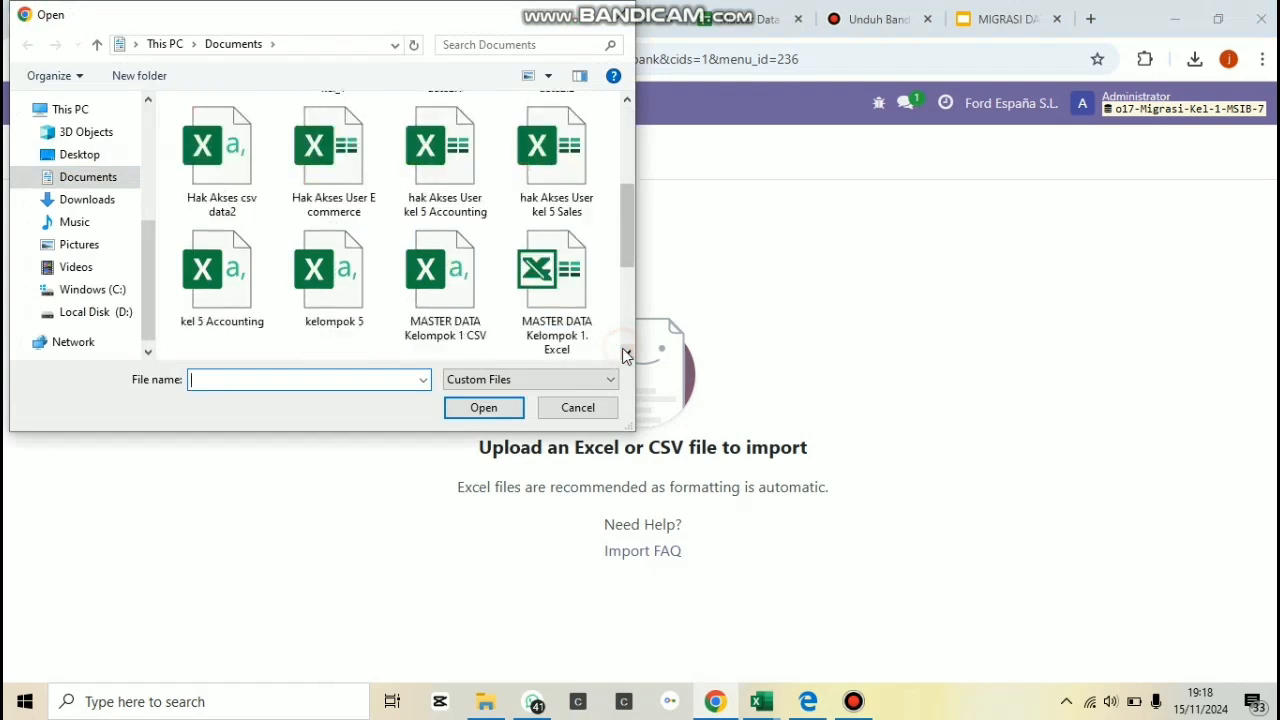
click(483, 408)
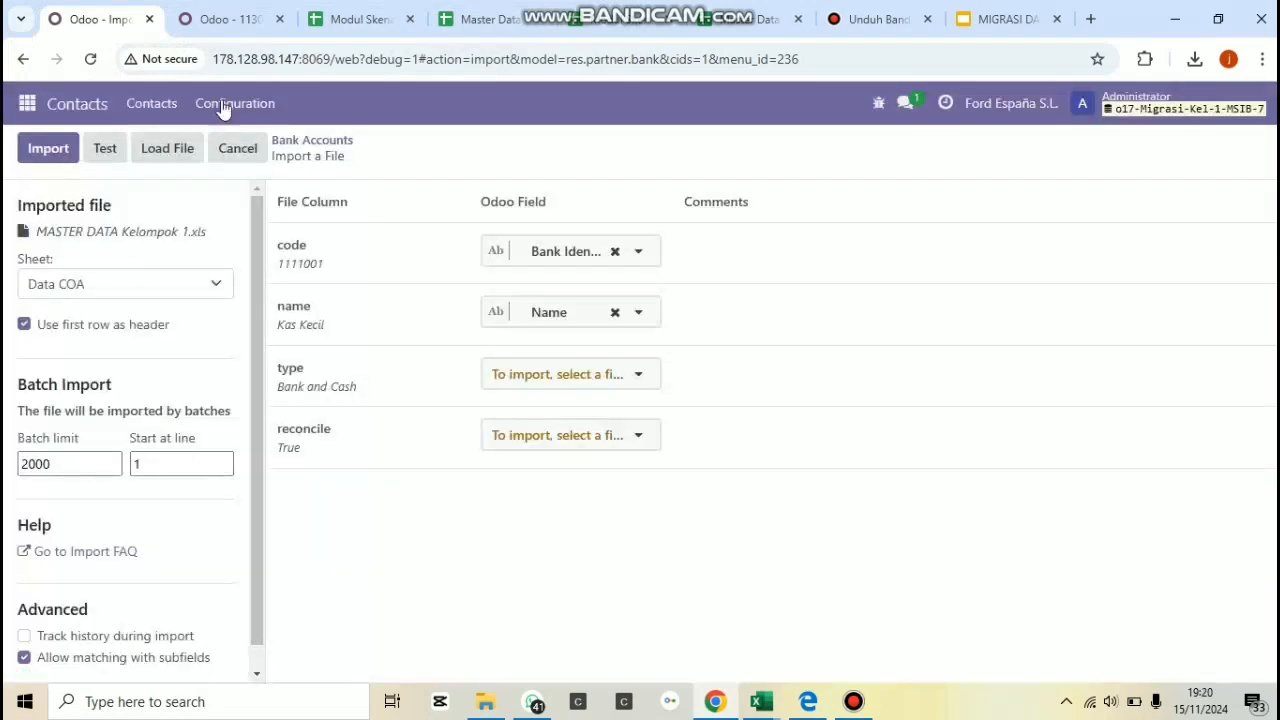
Choose the Account Bank sheet as the source, test the bank accounts import and run it.
click(172, 283)
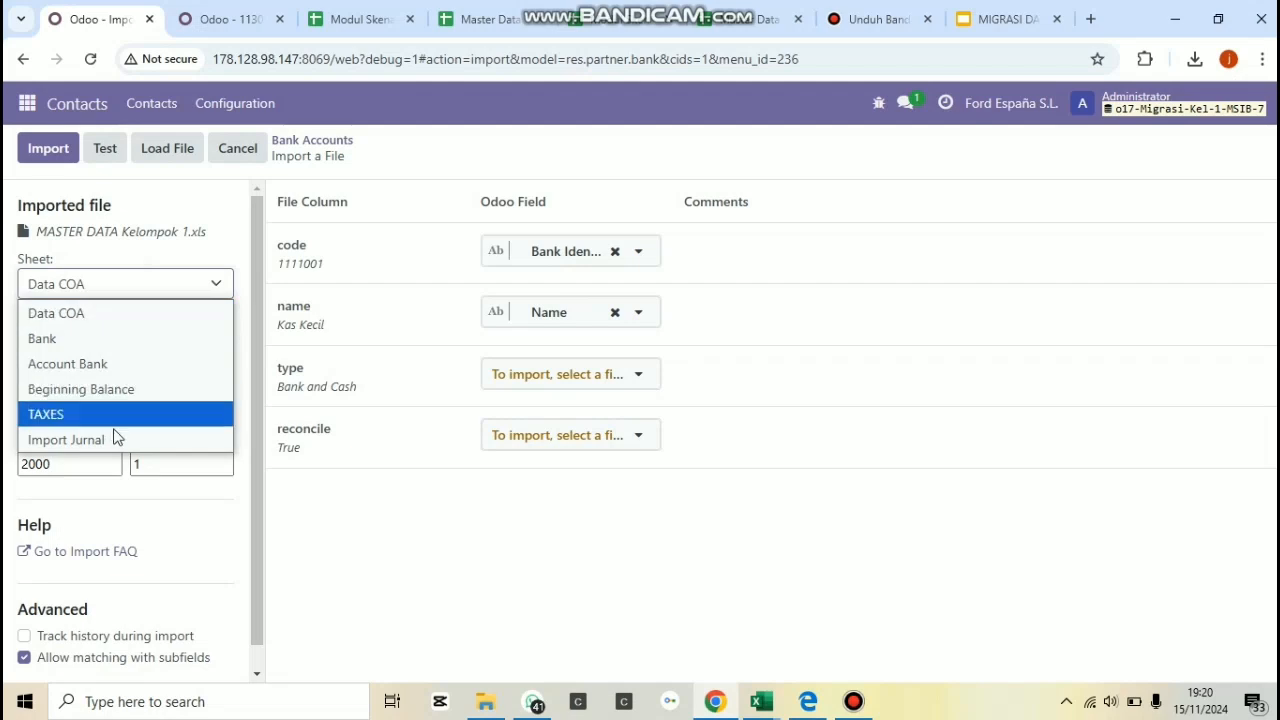
click(120, 367)
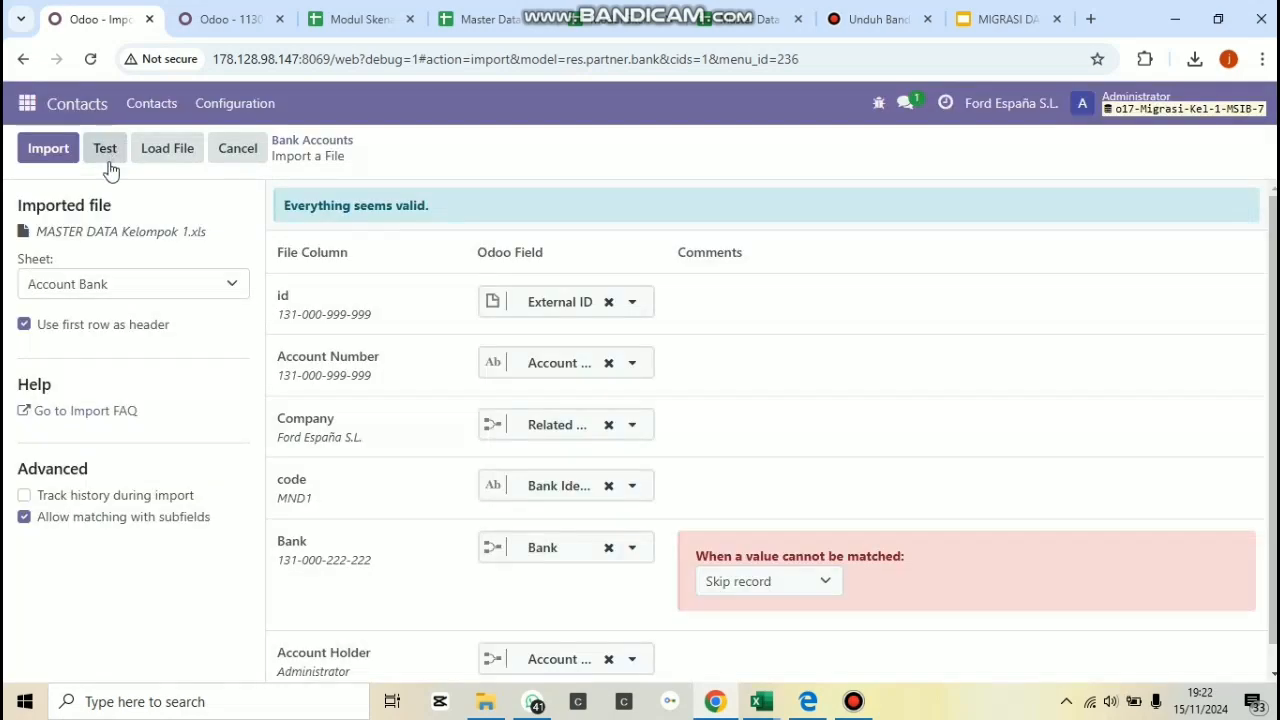
click(50, 152)
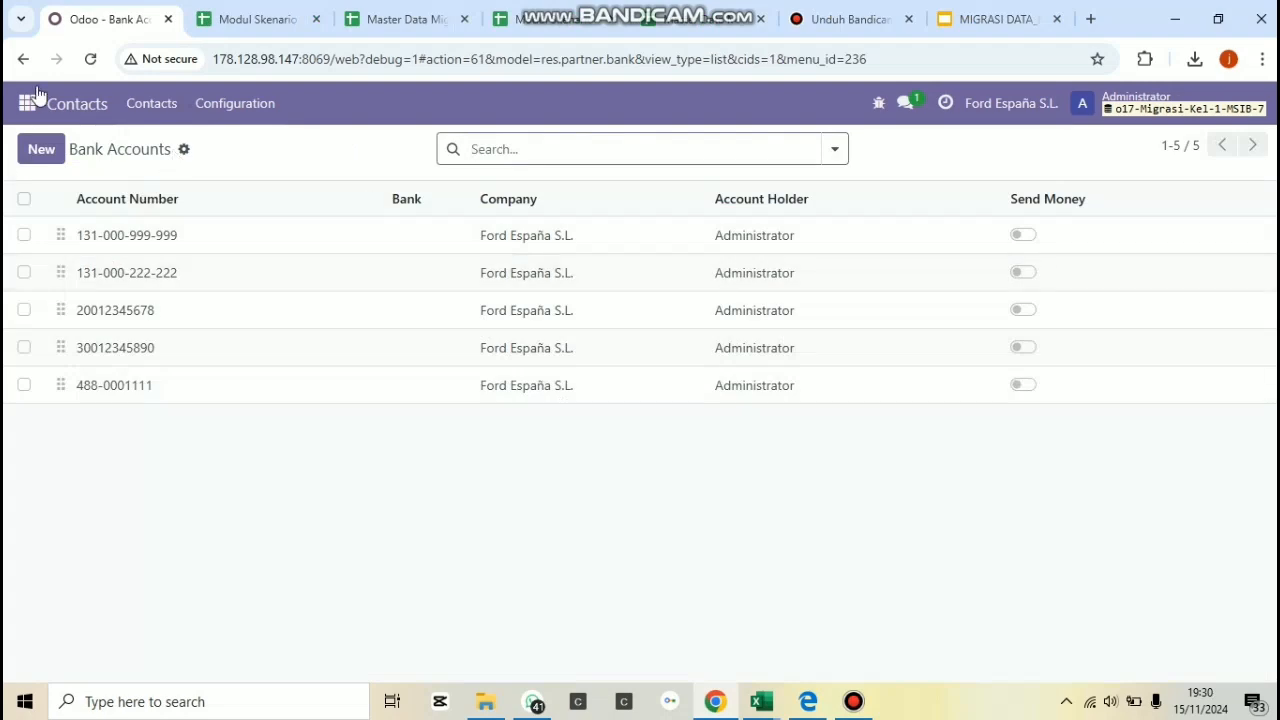
Switch to the Accounting module and open the Journal Entries list.
click(28, 104)
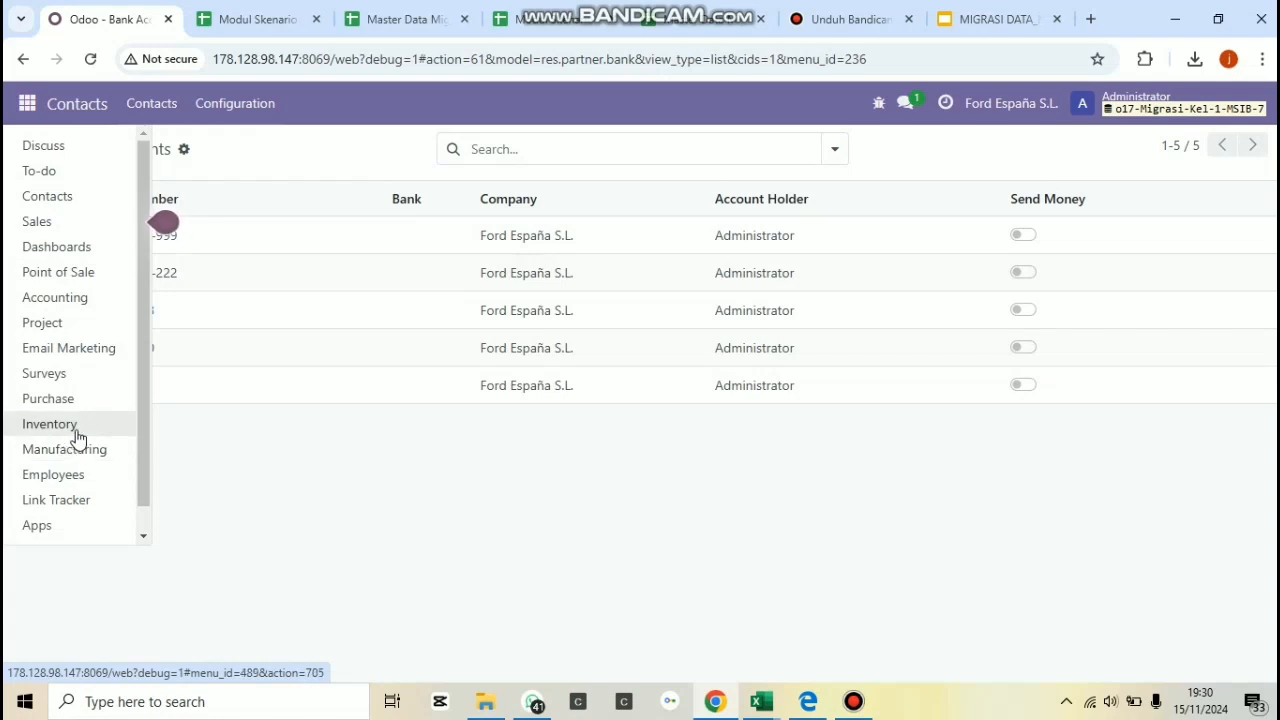
click(72, 305)
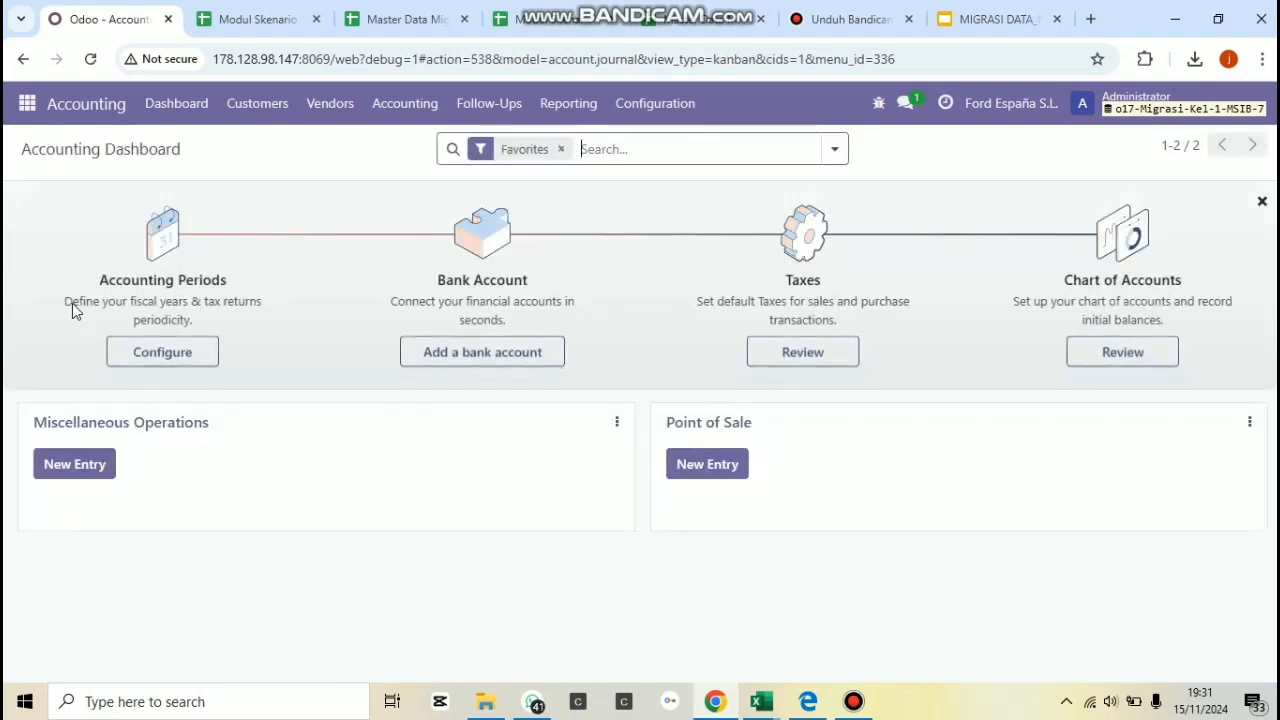
click(667, 110)
click(492, 106)
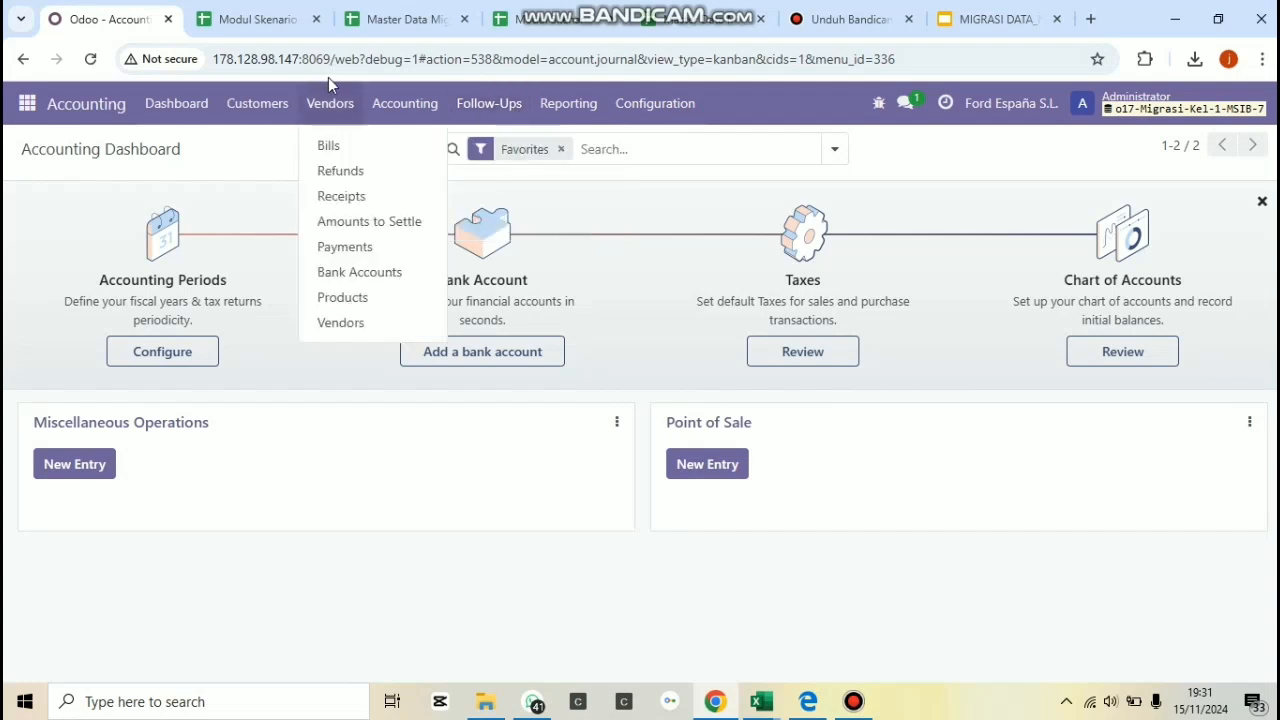
click(373, 112)
click(391, 176)
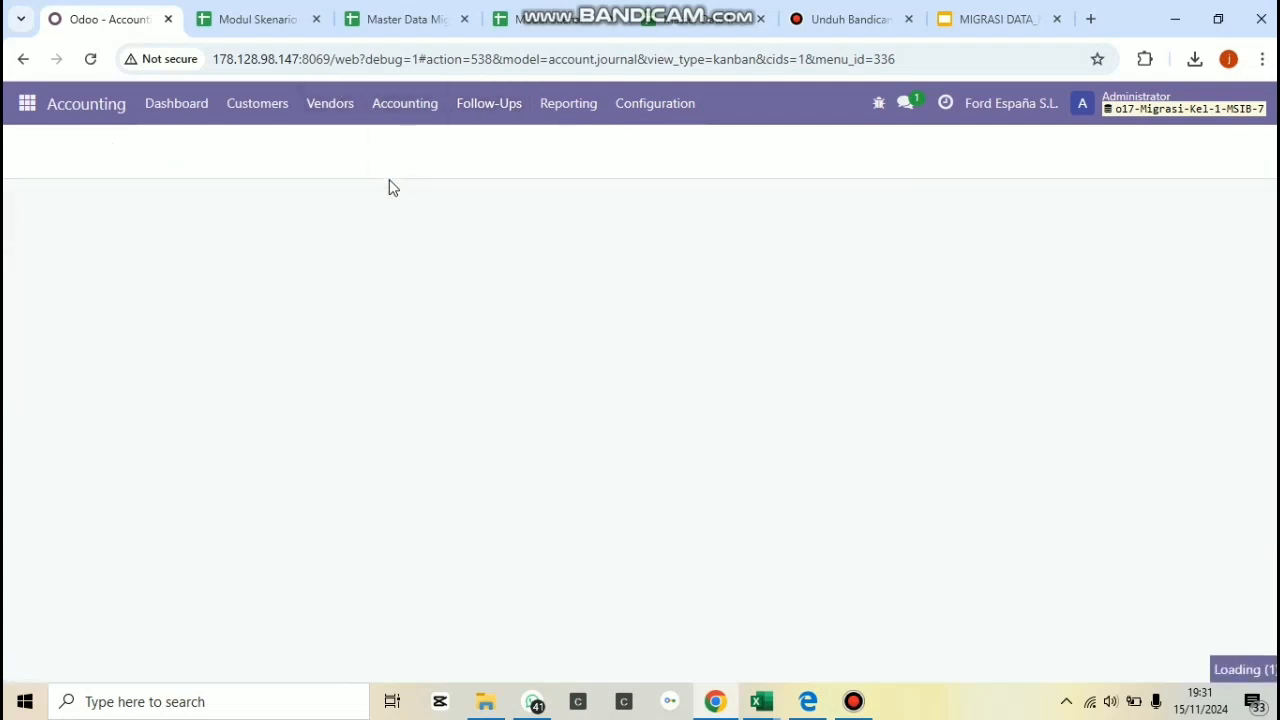
Load the file MASTER DATA Kelompok 1. Excel from Documents into the journal entries import.
click(627, 352)
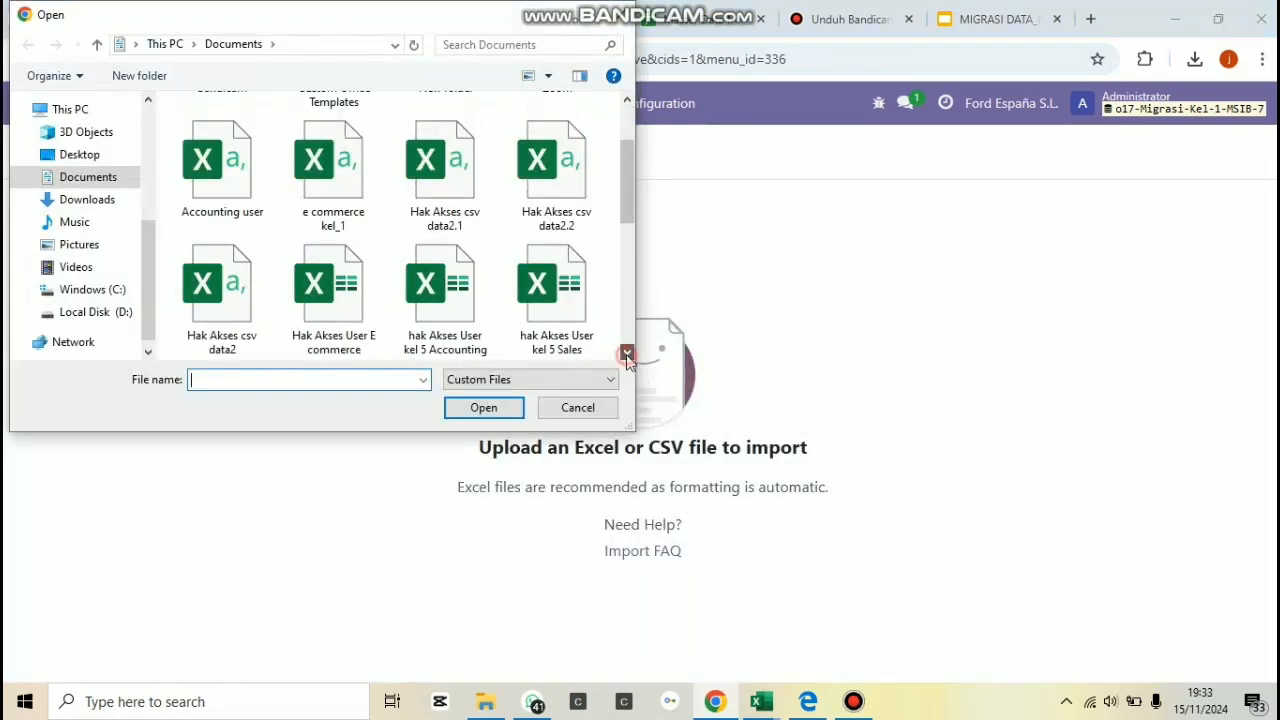
click(627, 352)
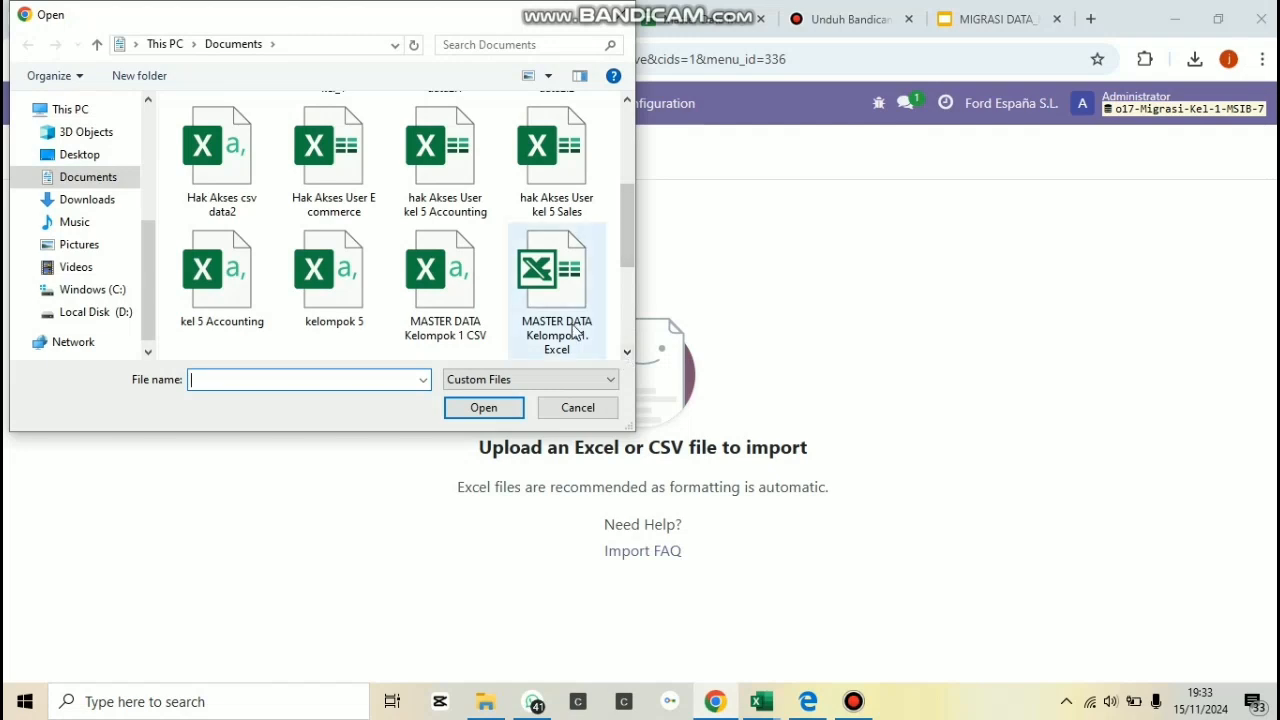
click(553, 285)
click(484, 408)
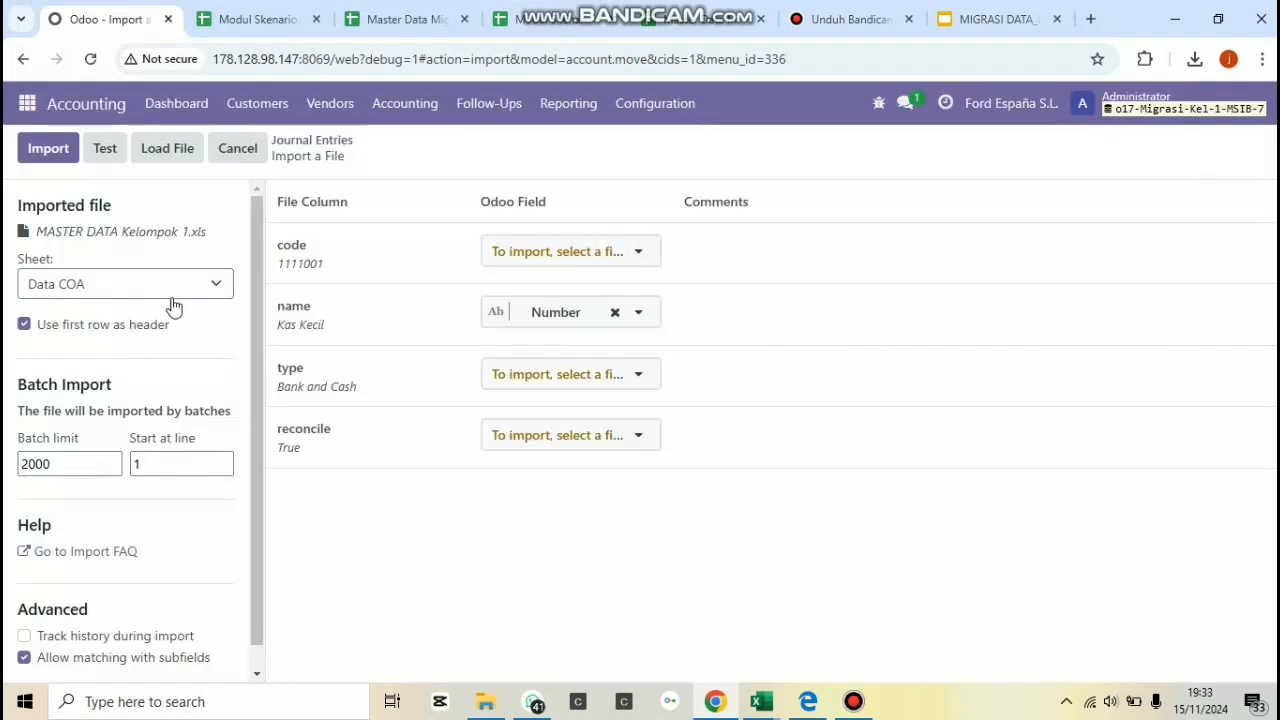
Choose the Beginning Balance sheet as the source, test the journal entries import and run it.
click(170, 285)
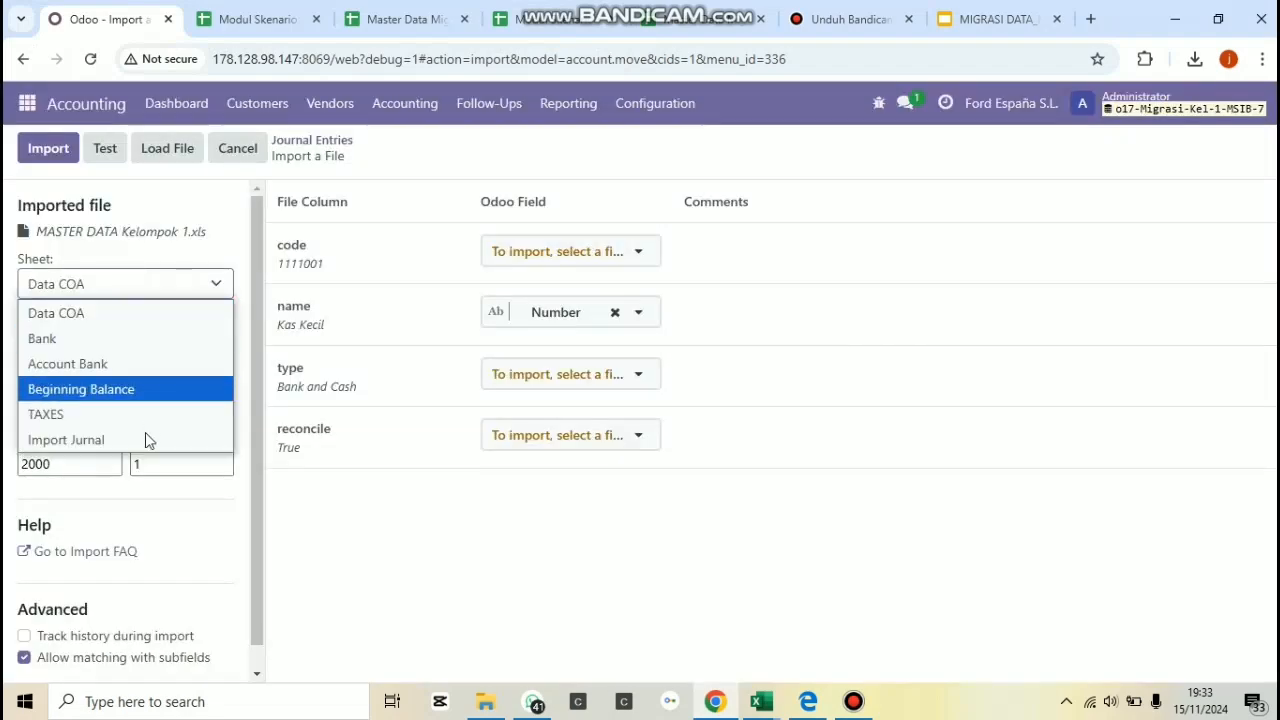
click(151, 397)
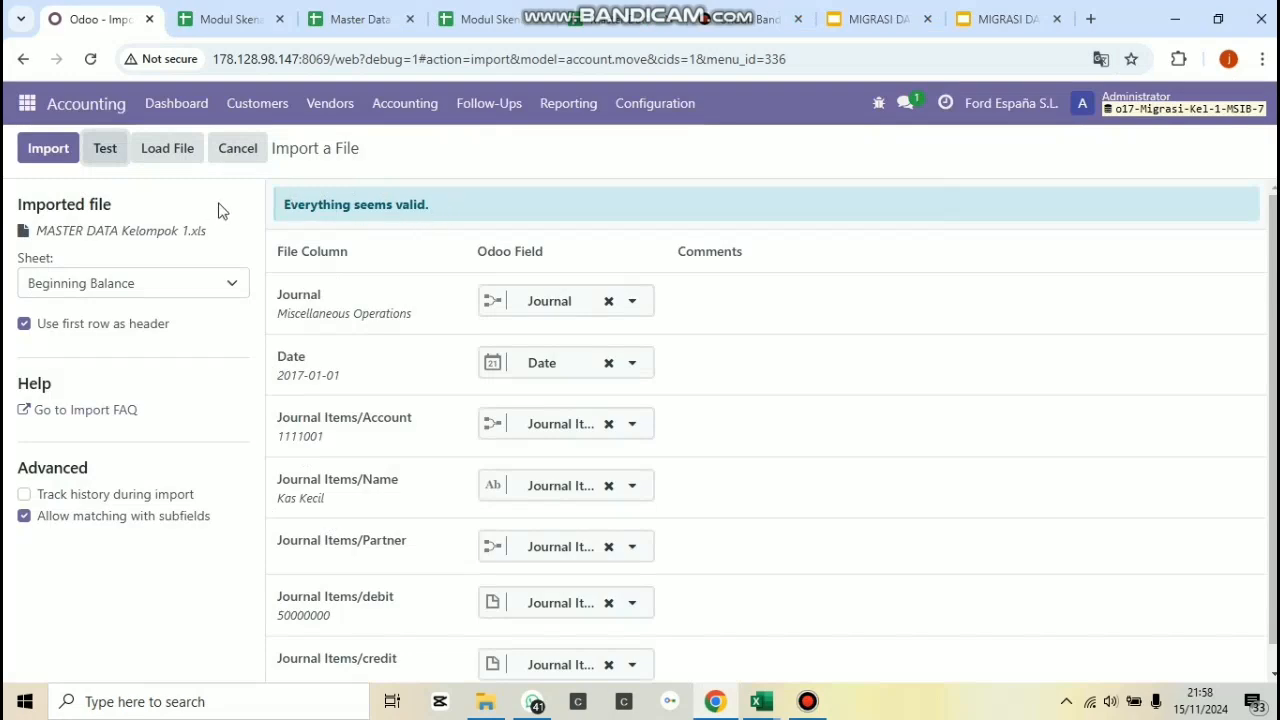
click(36, 150)
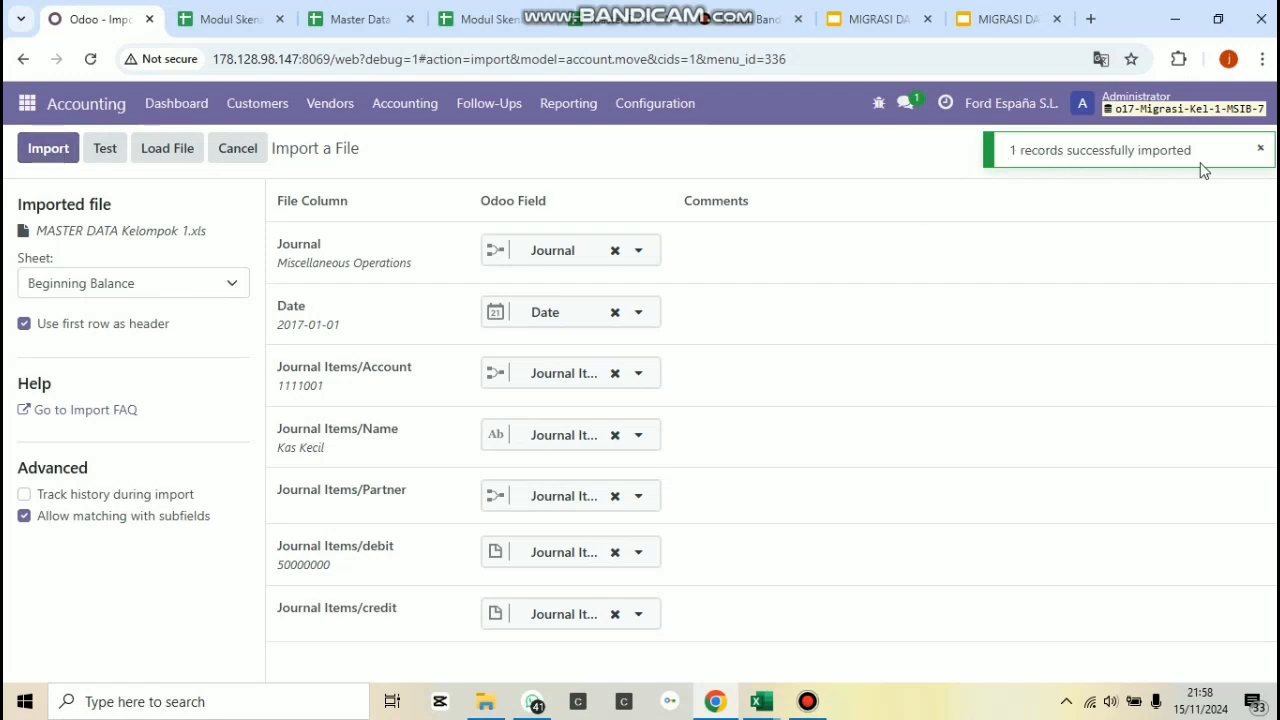
Open the Journal Entries list, remove the posted filter and open the imported Miscellaneous Operations entry dated 01/01/2017.
click(644, 118)
click(514, 115)
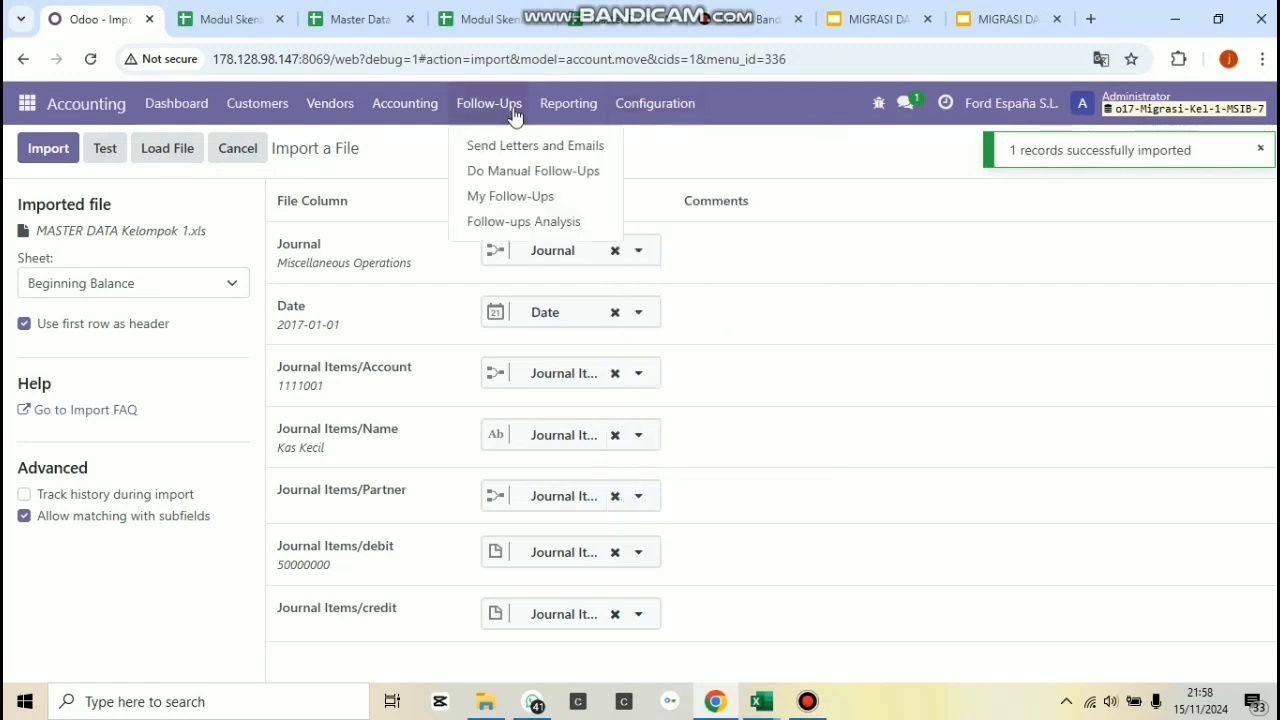
click(410, 106)
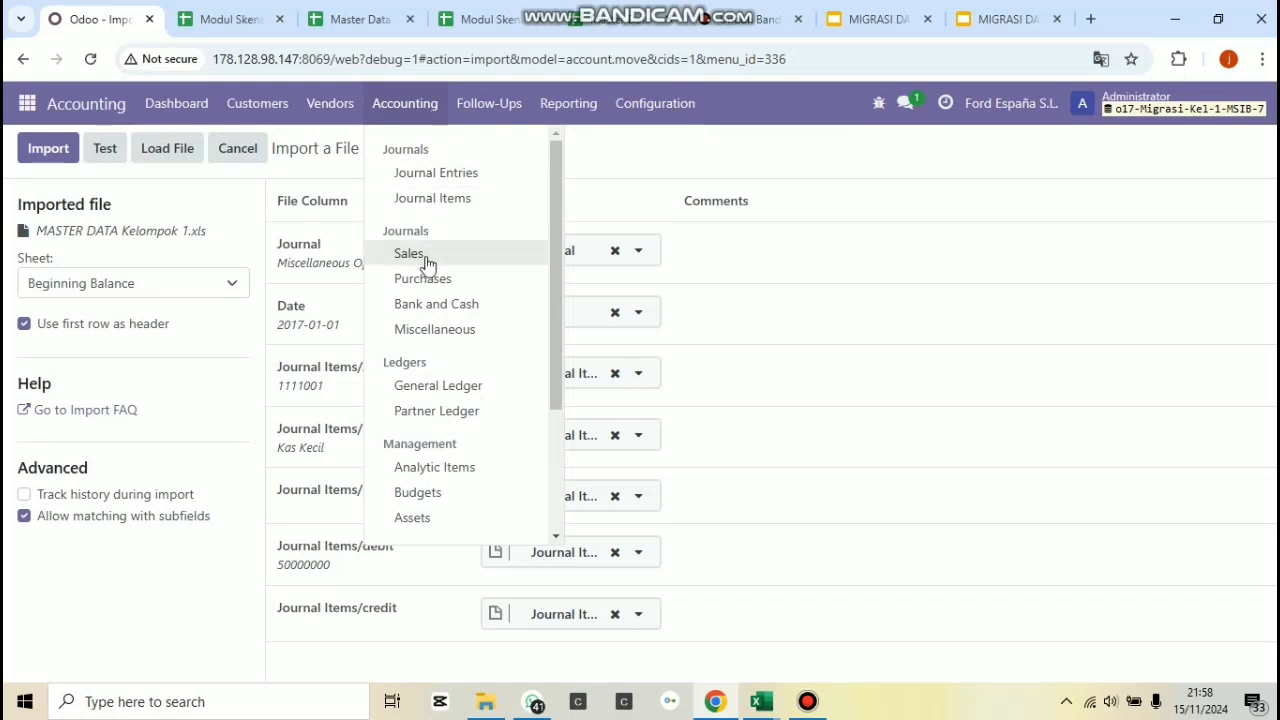
click(447, 175)
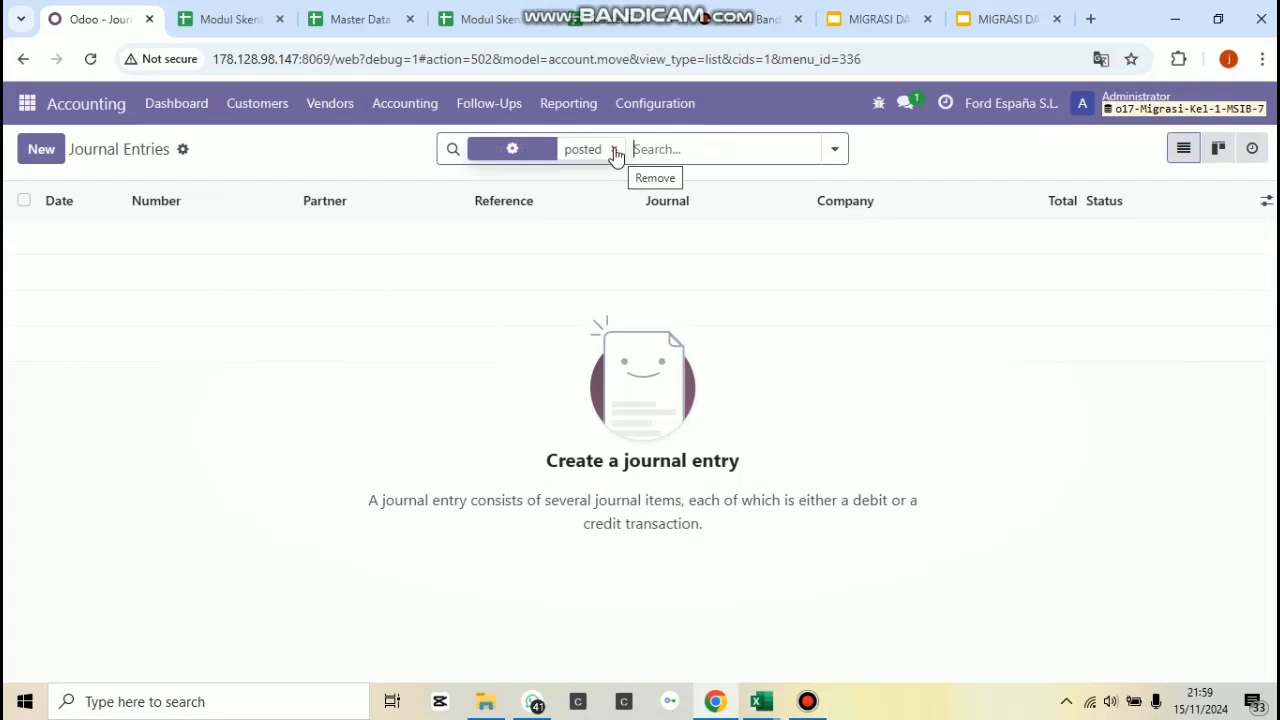
click(615, 152)
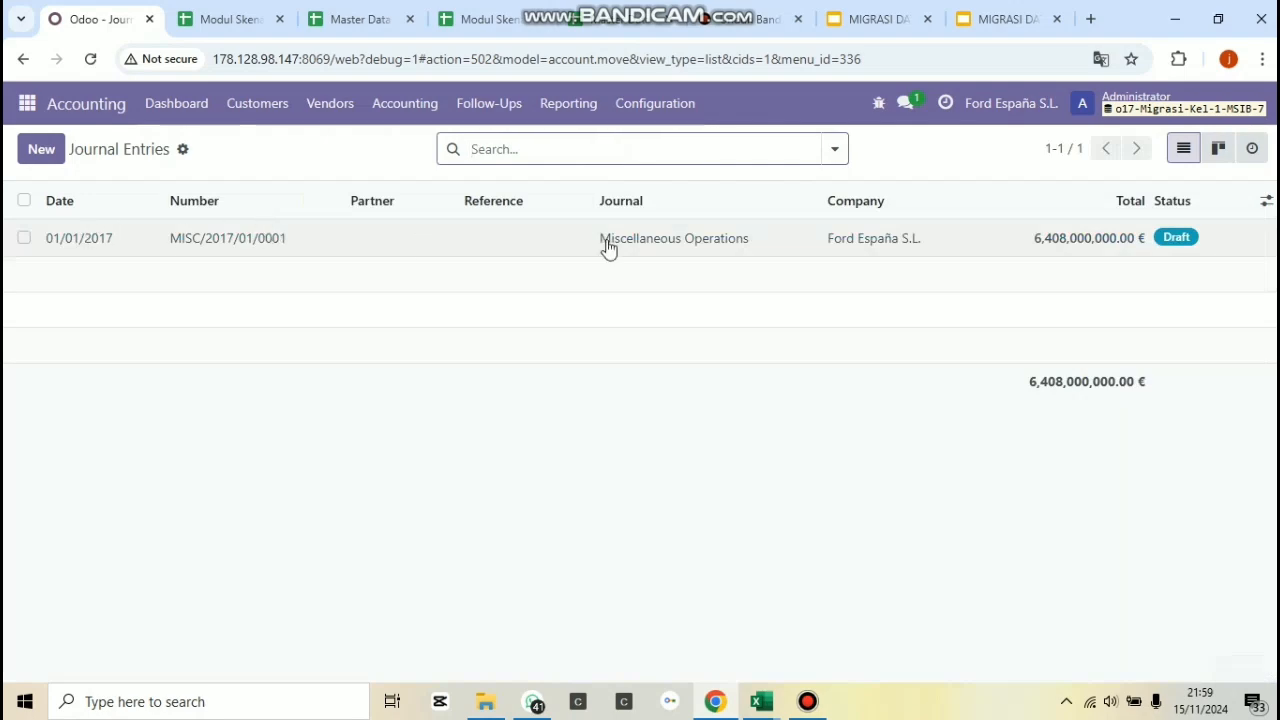
click(608, 249)
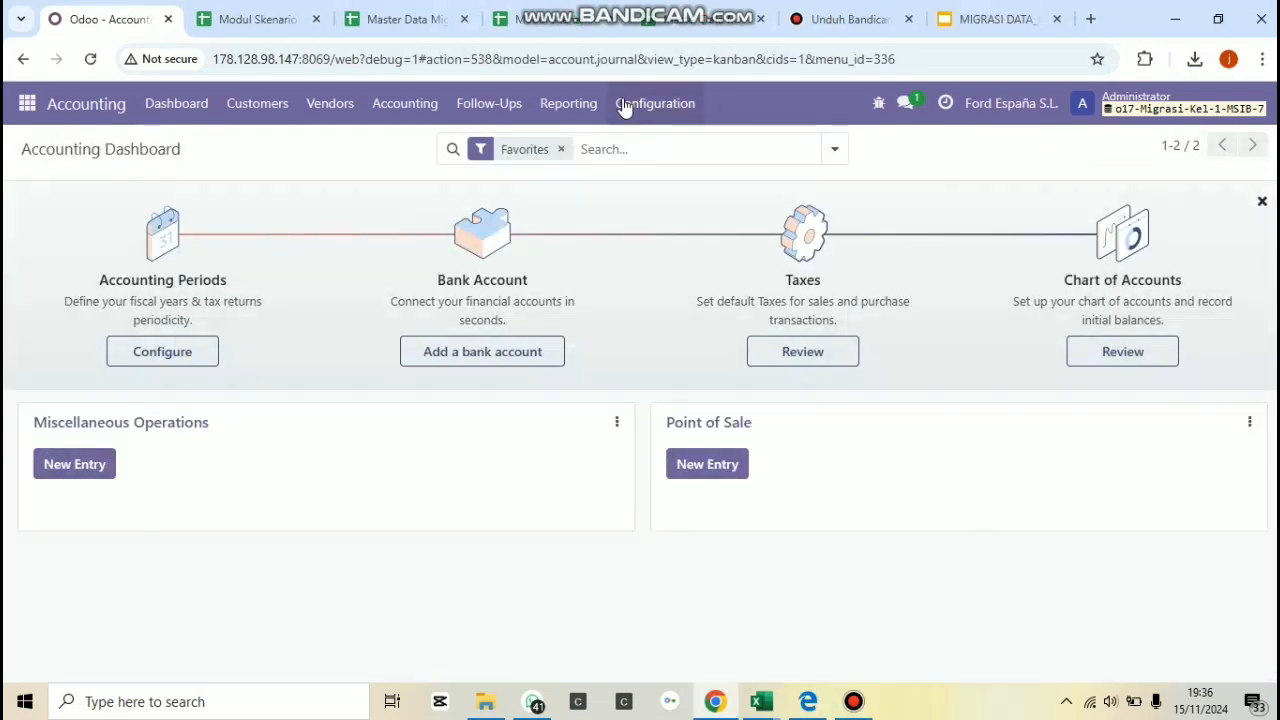
Open the Taxes list in Accounting's configuration.
click(624, 103)
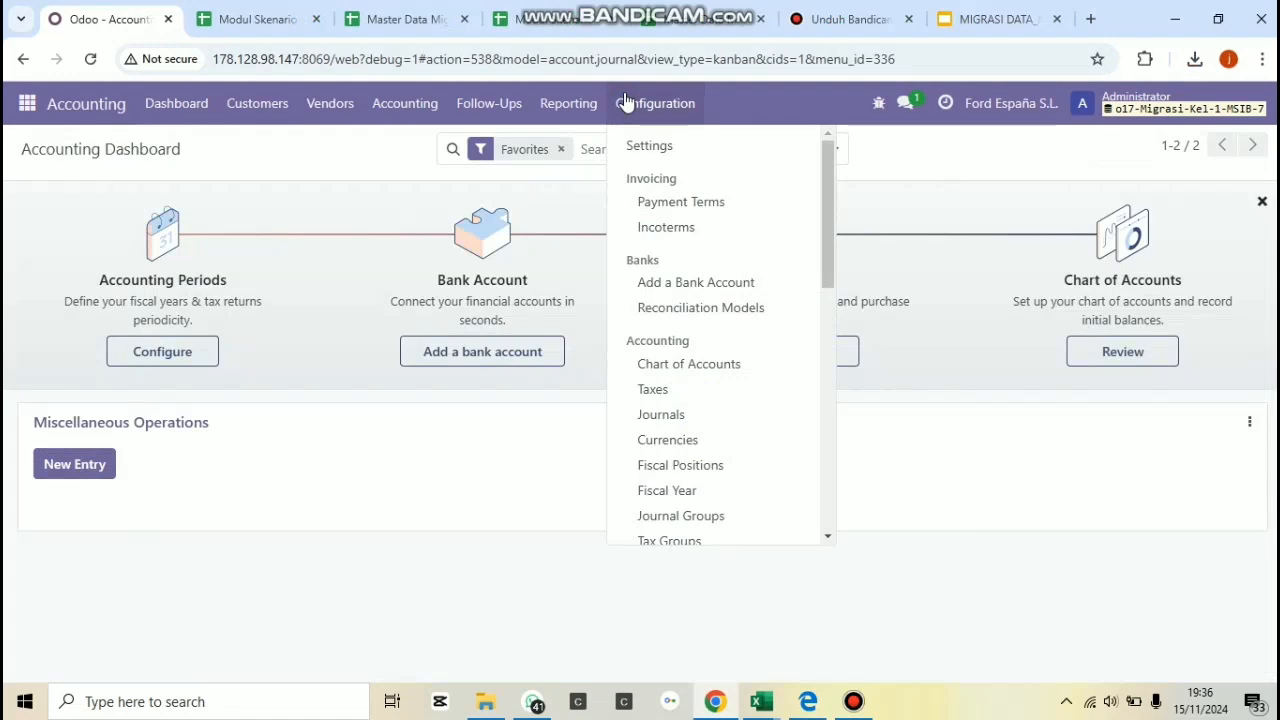
click(720, 394)
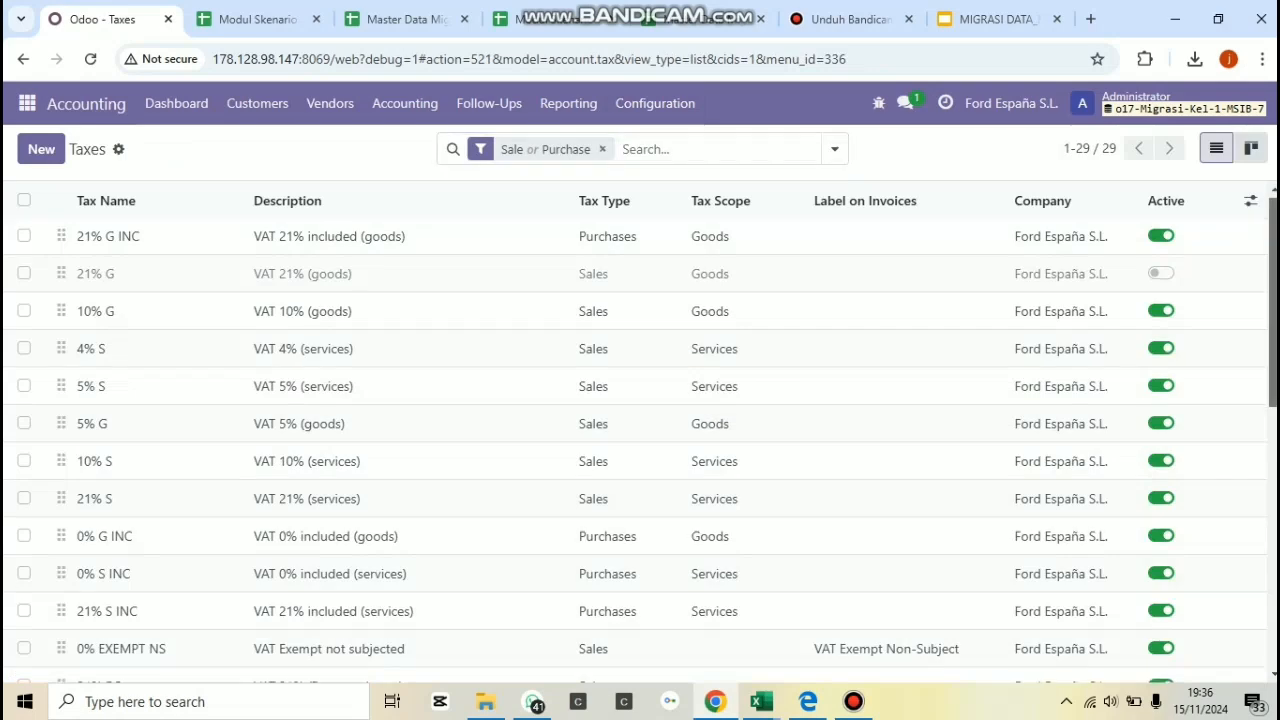
Load the file MASTER DATA Kelompok 1. Excel from Documents into the taxes import.
scroll(1272, 300, down, 2)
scroll(1272, 400, down, 2)
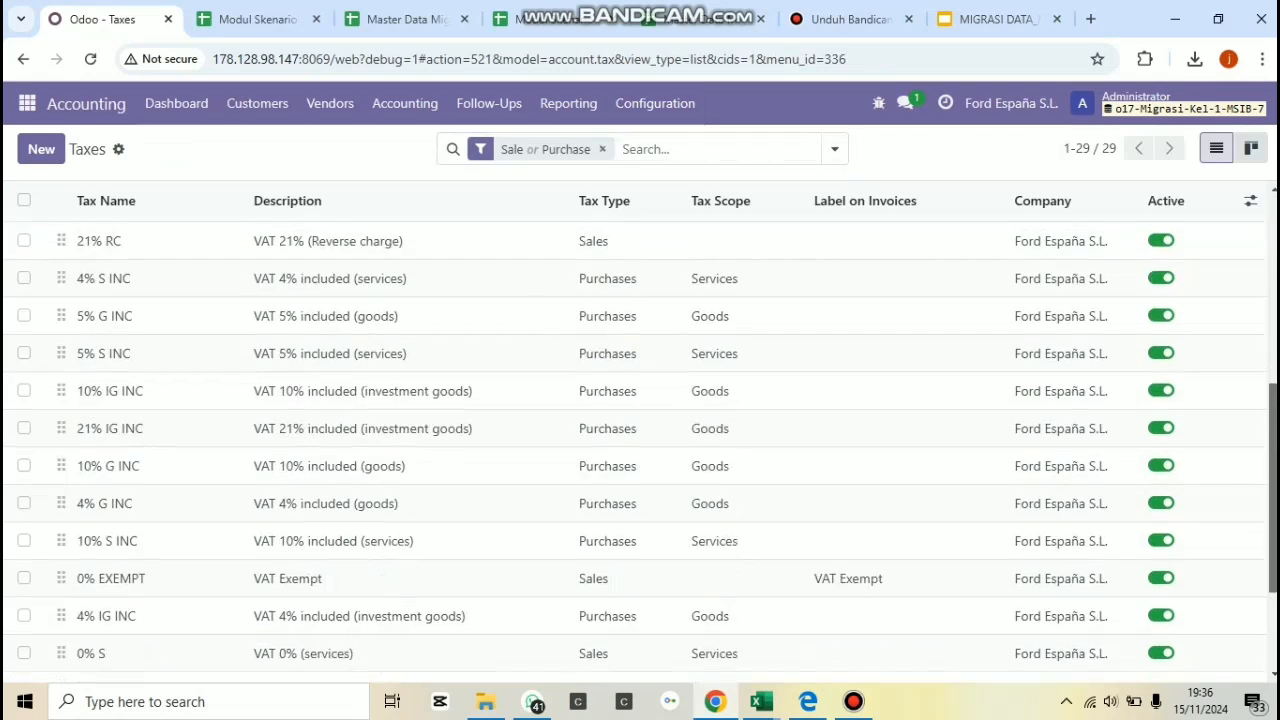
scroll(640, 420, up, 4)
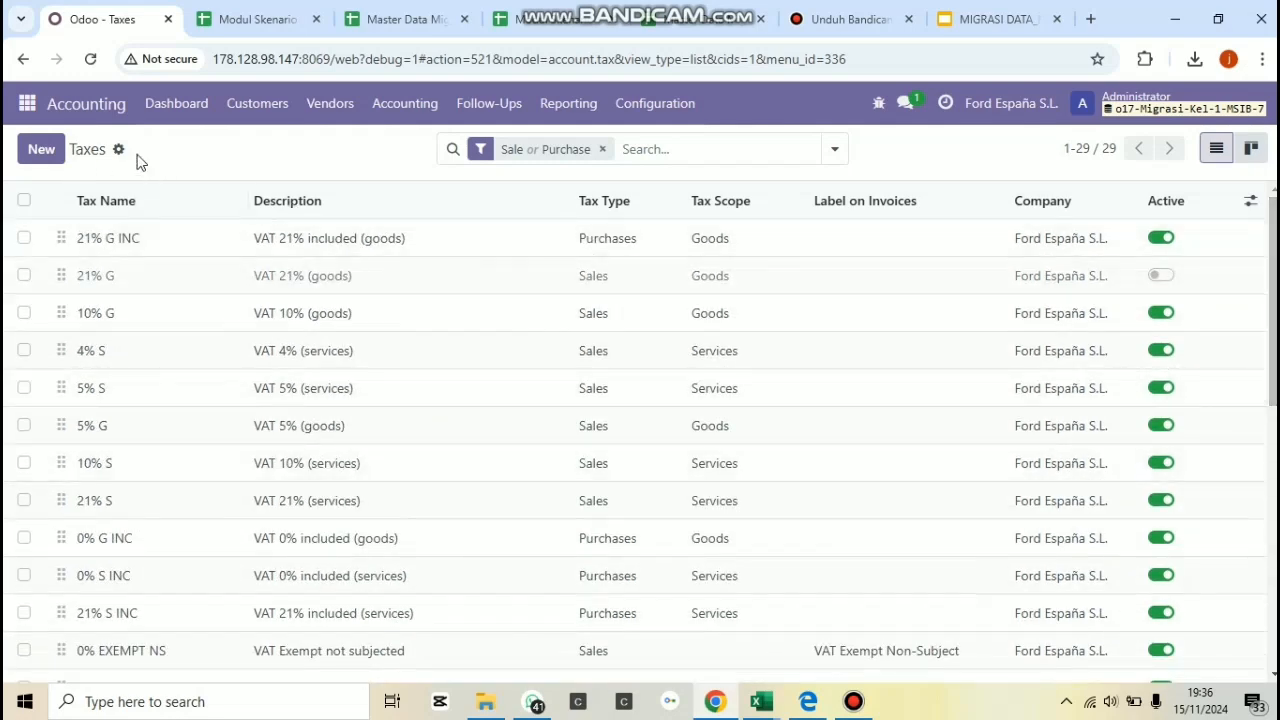
click(117, 149)
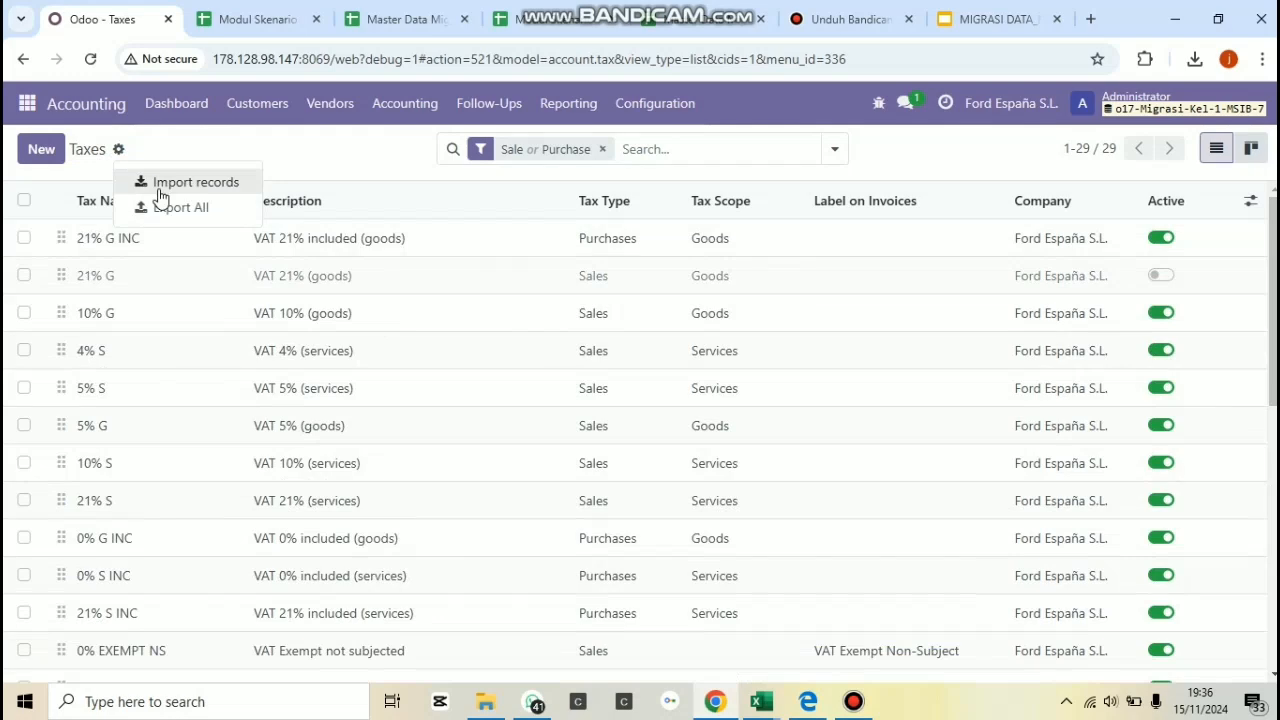
click(161, 188)
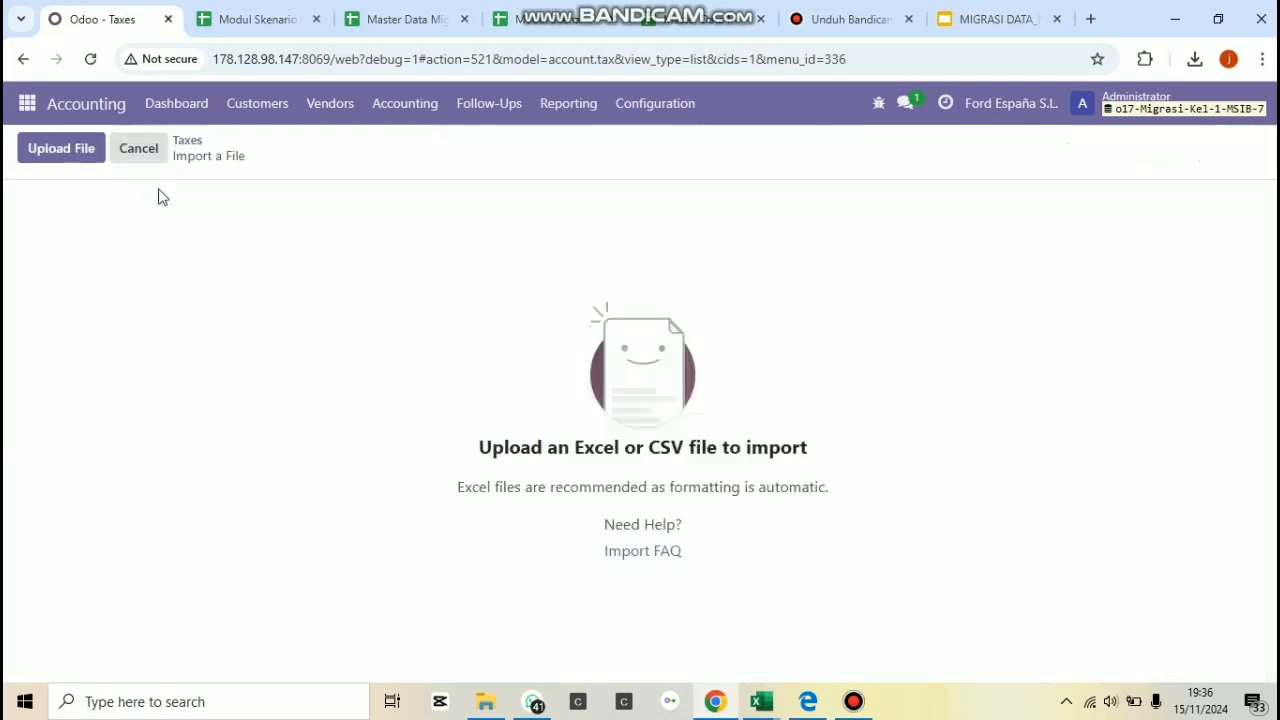
click(90, 150)
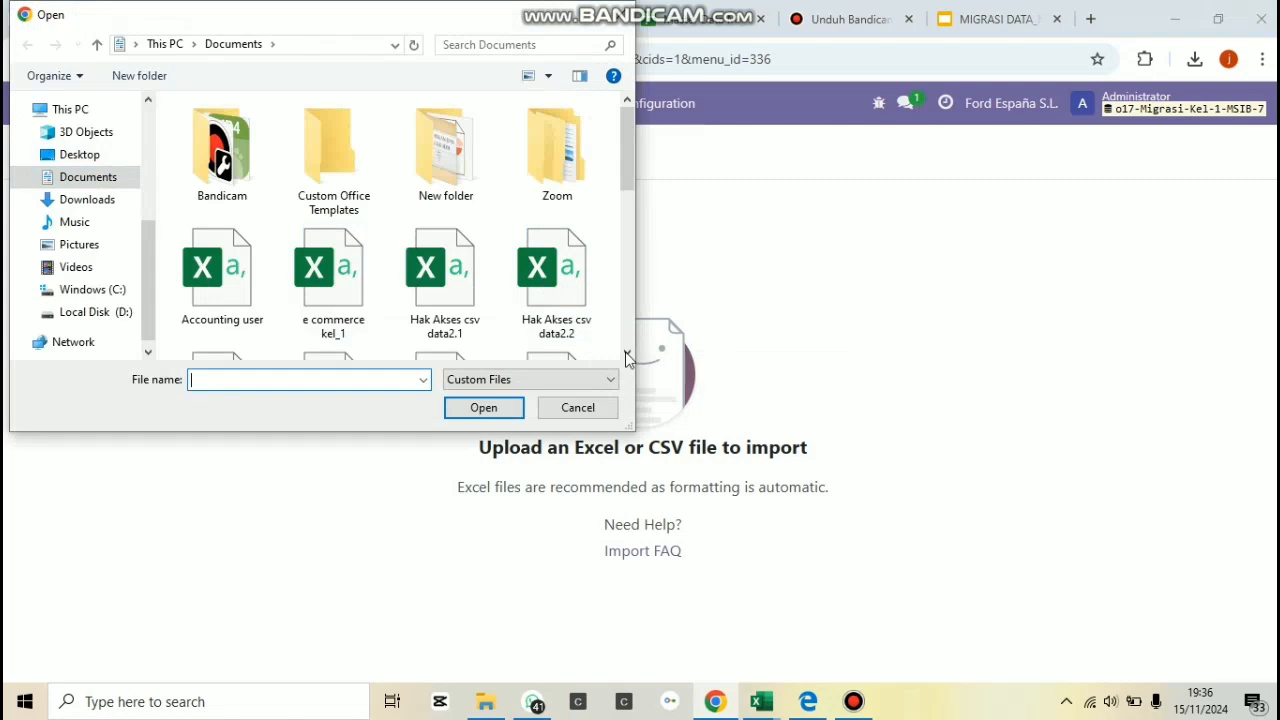
scroll(628, 356, down, 1)
scroll(606, 354, down, 2)
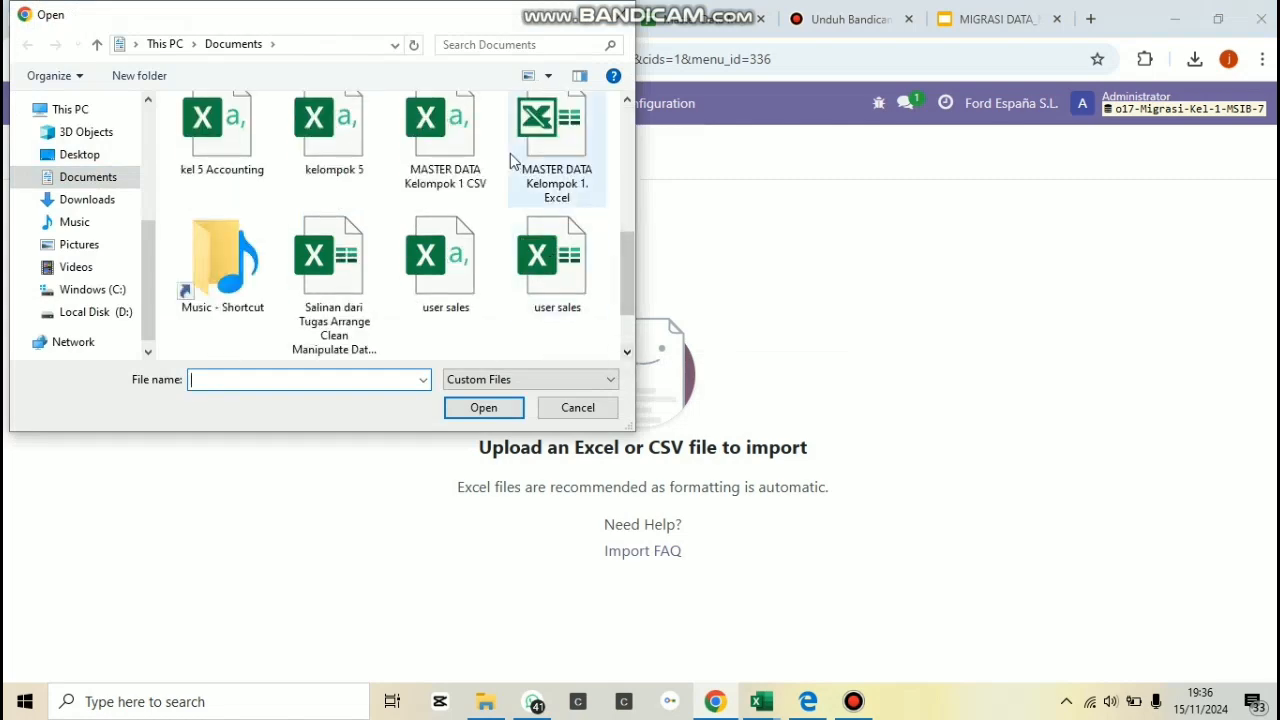
click(521, 151)
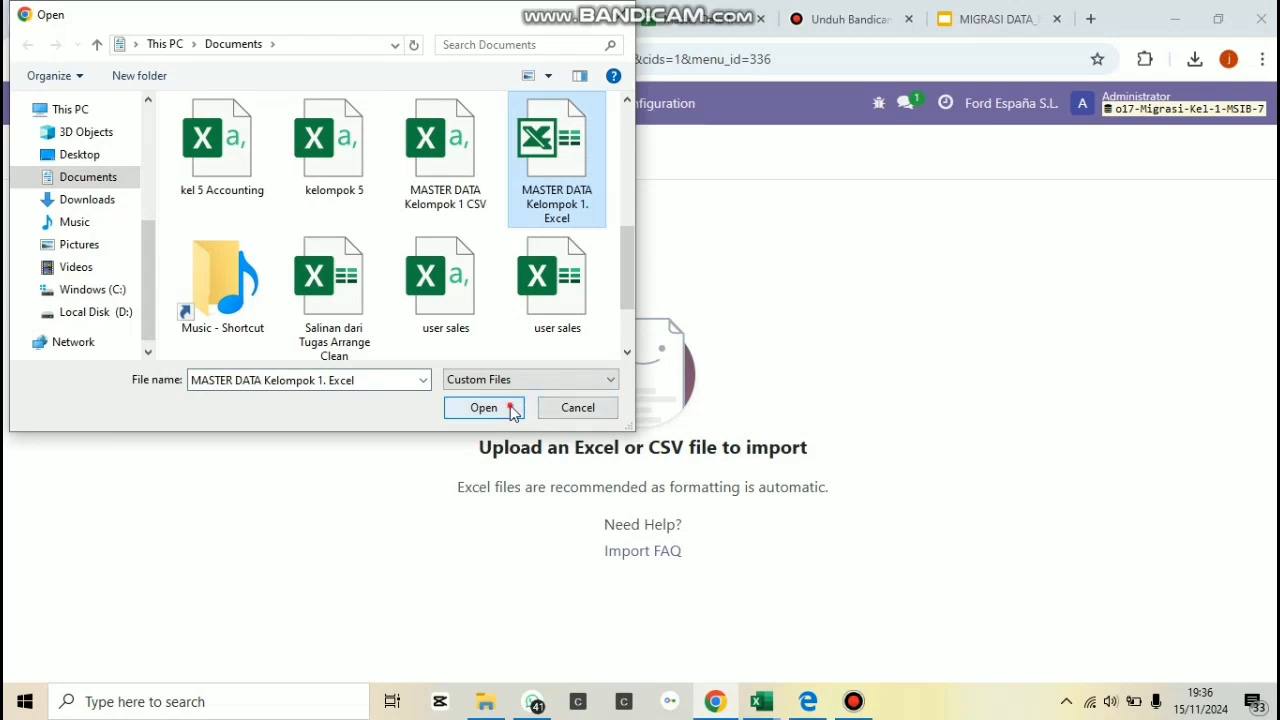
click(511, 410)
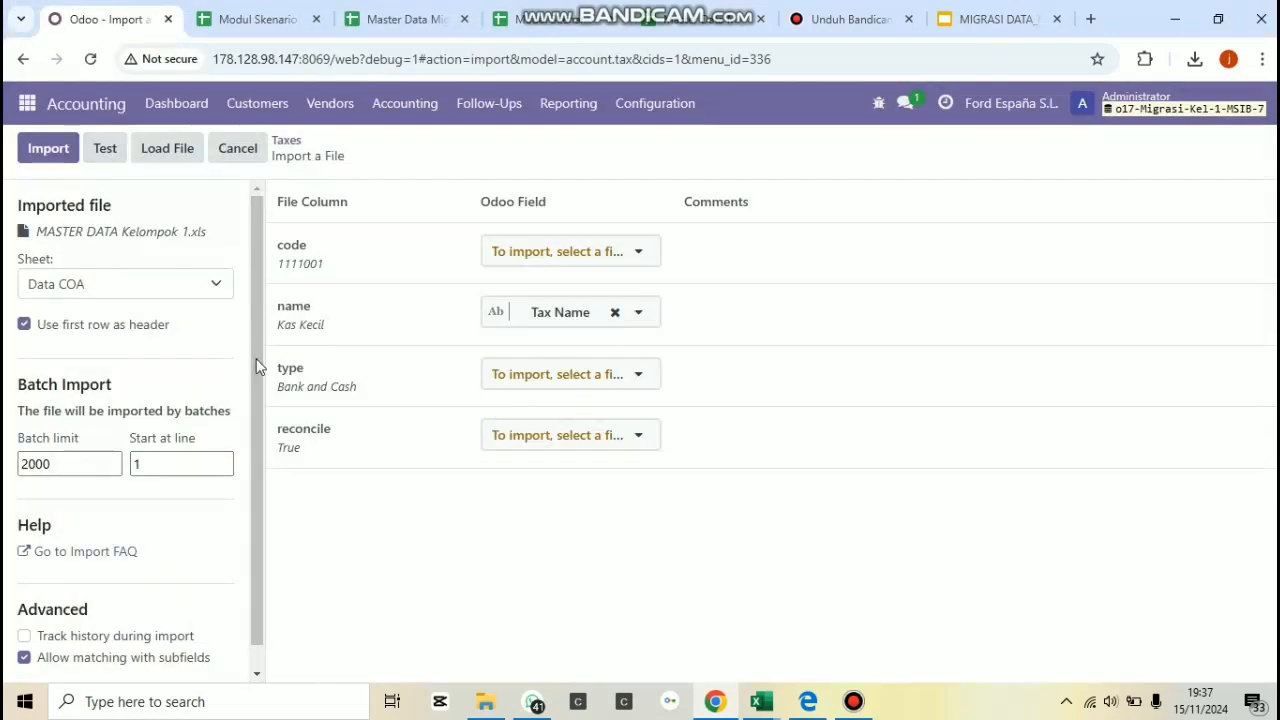
Choose the TAXES sheet as the source, test the taxes import and run it.
click(105, 147)
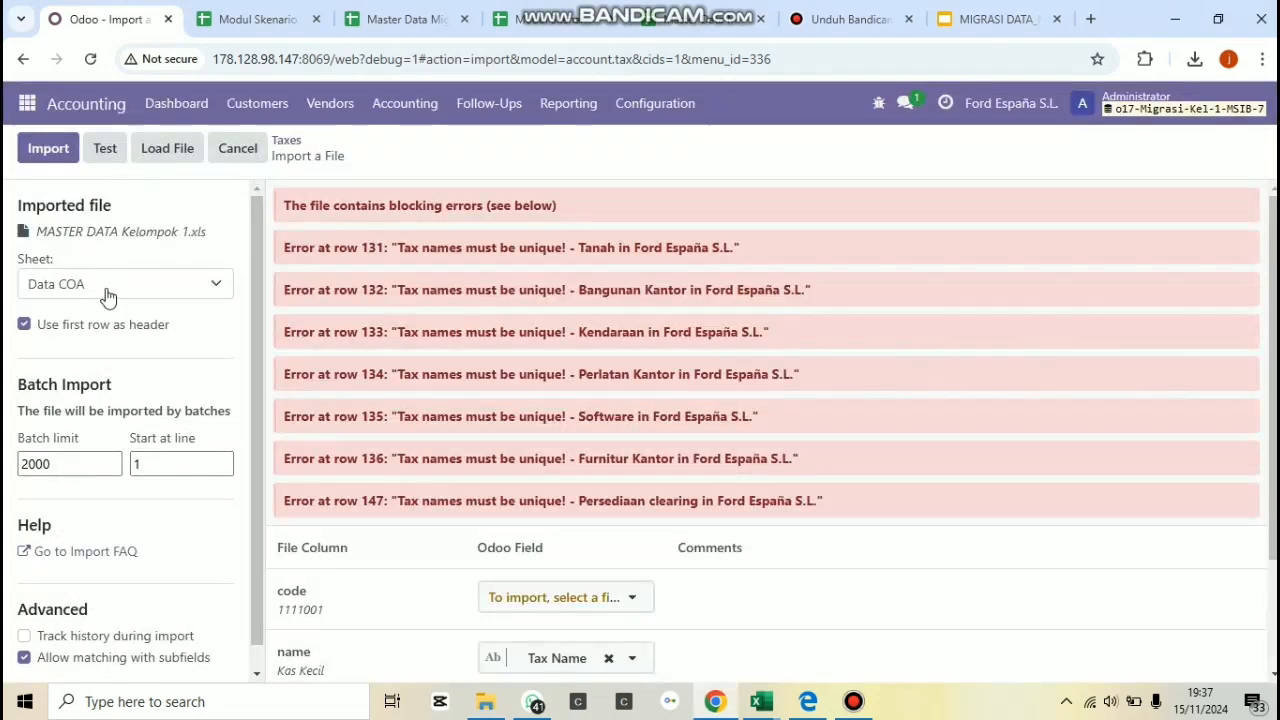
click(106, 290)
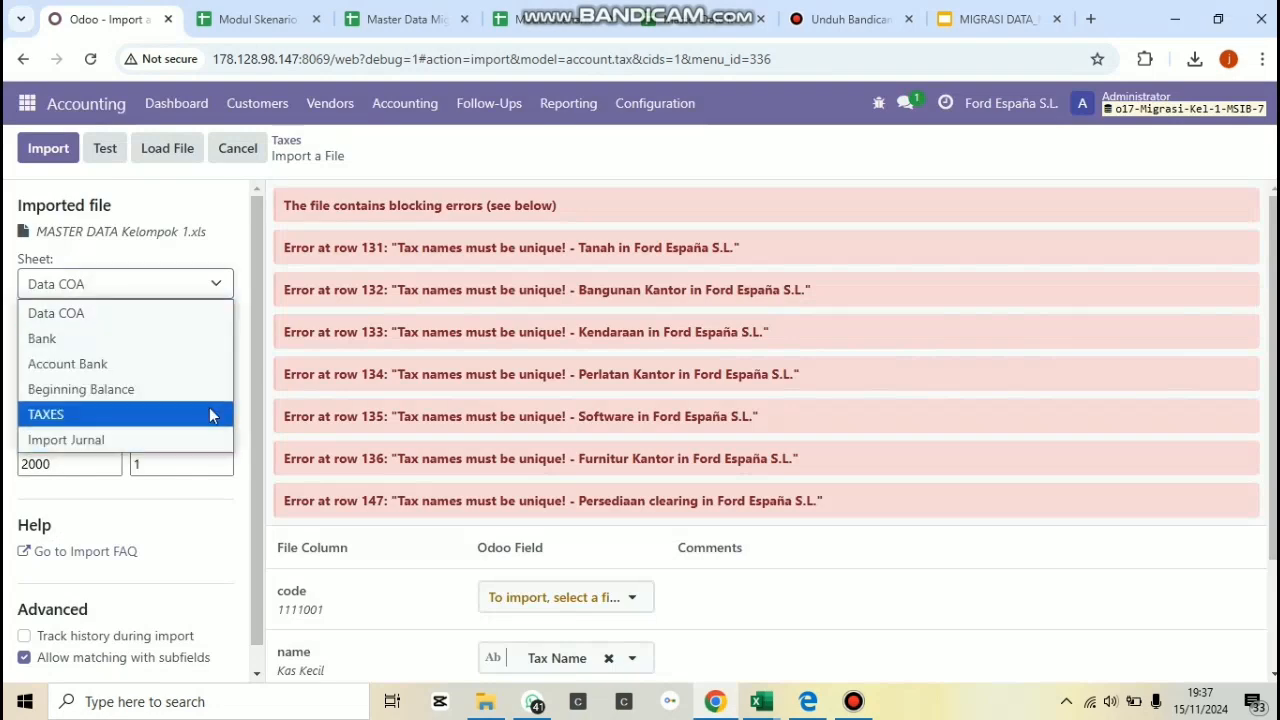
click(209, 410)
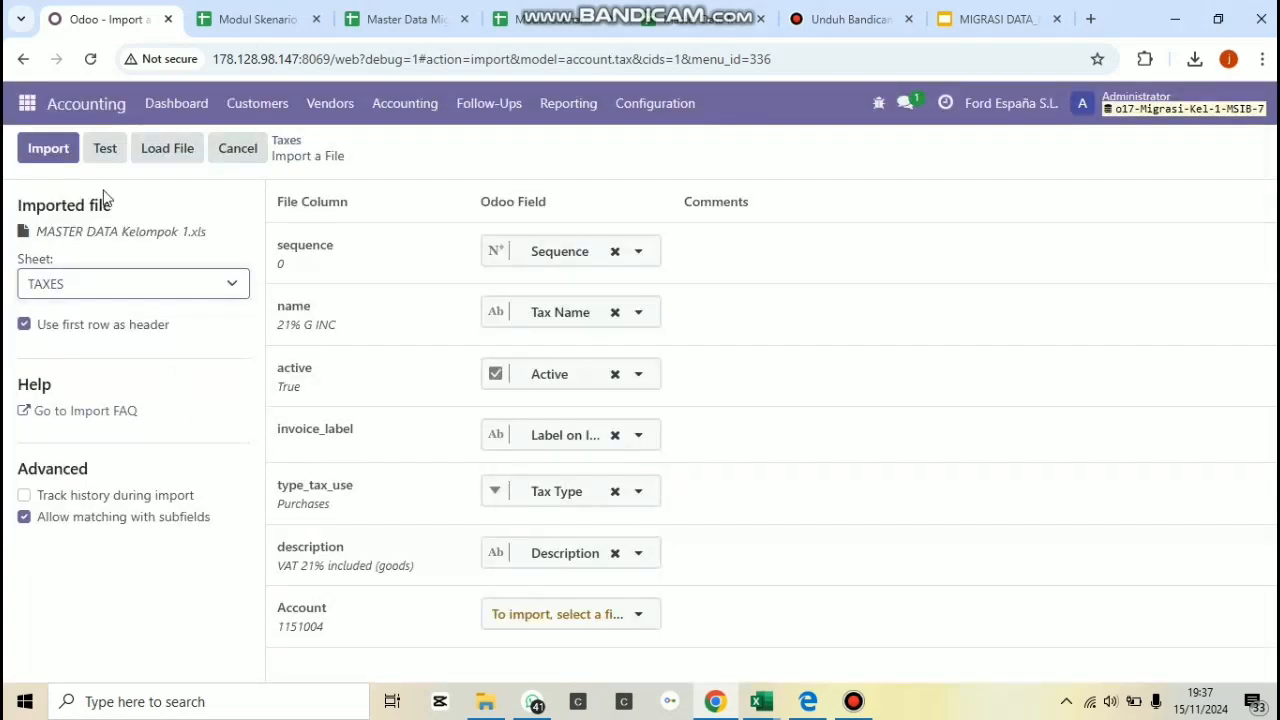
click(105, 148)
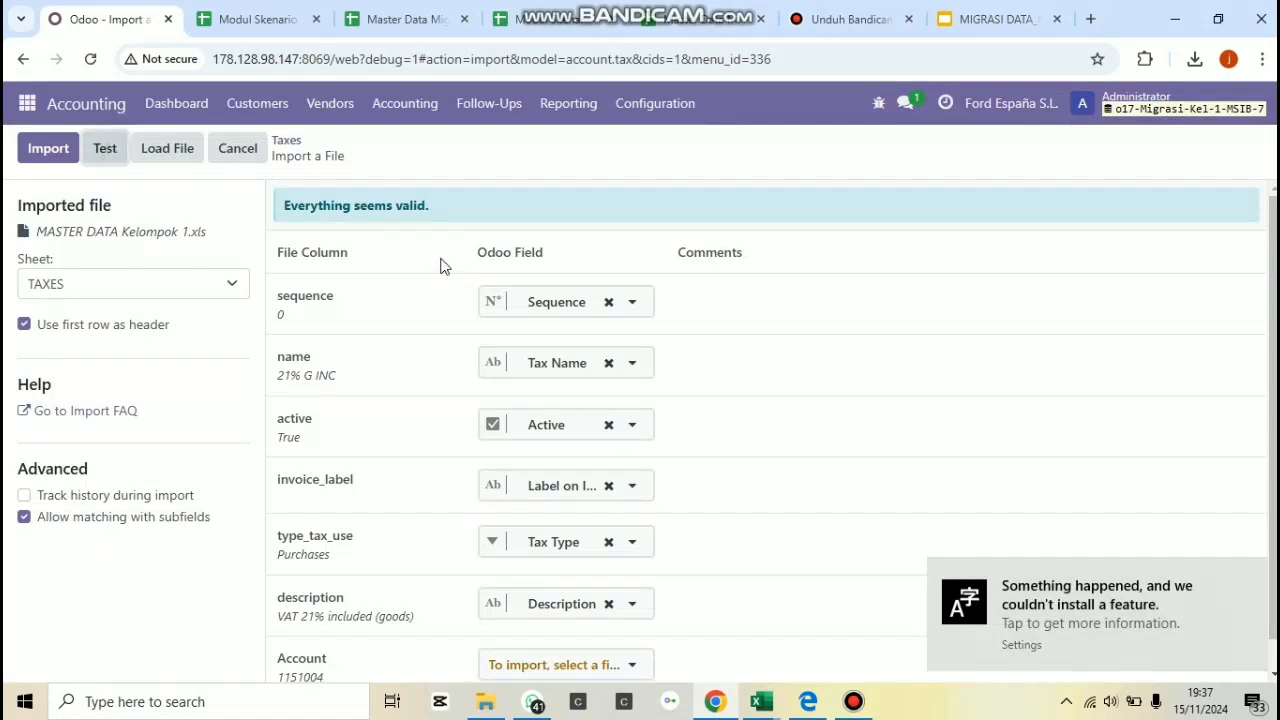
click(50, 150)
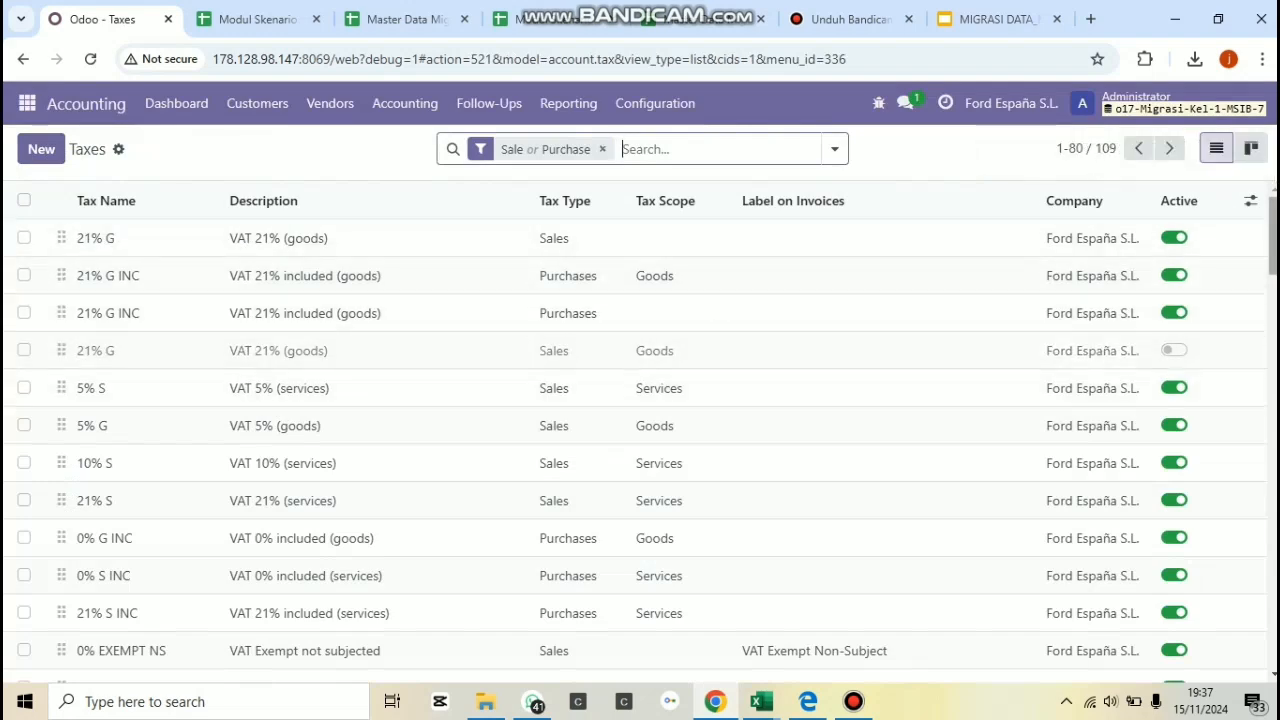
scroll(640, 440, down, 3)
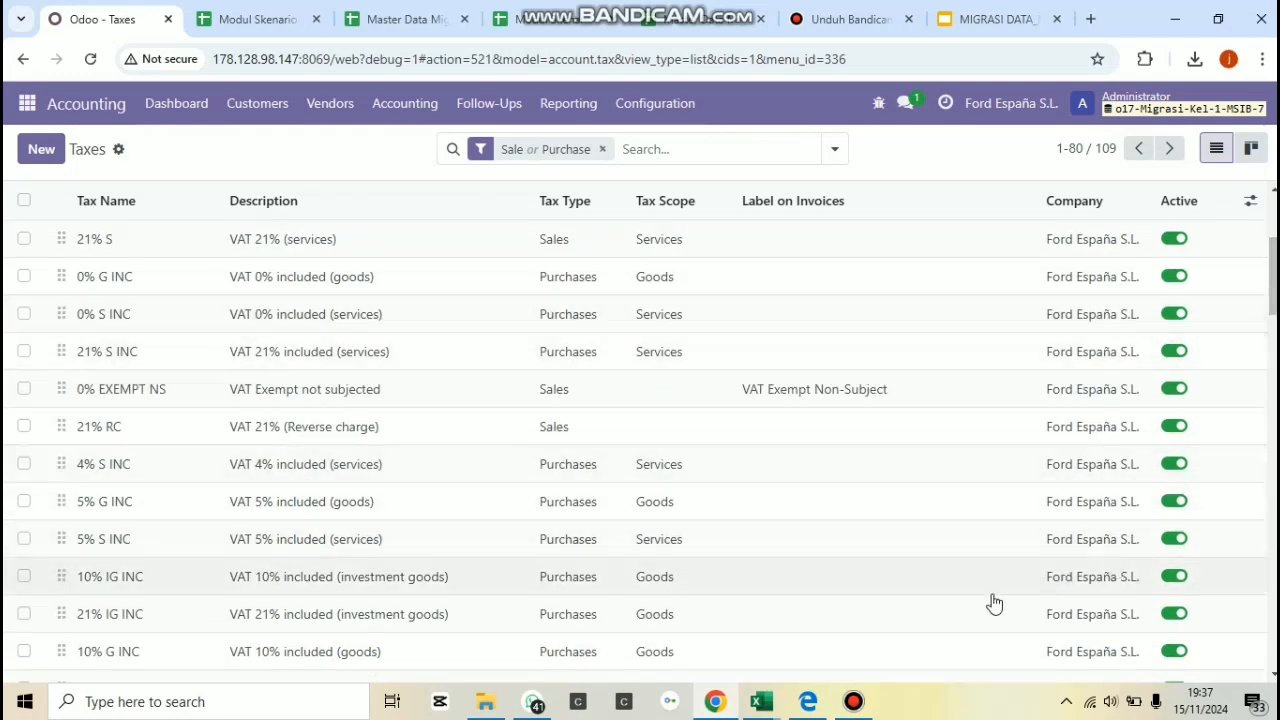
mouse_move(855, 706)
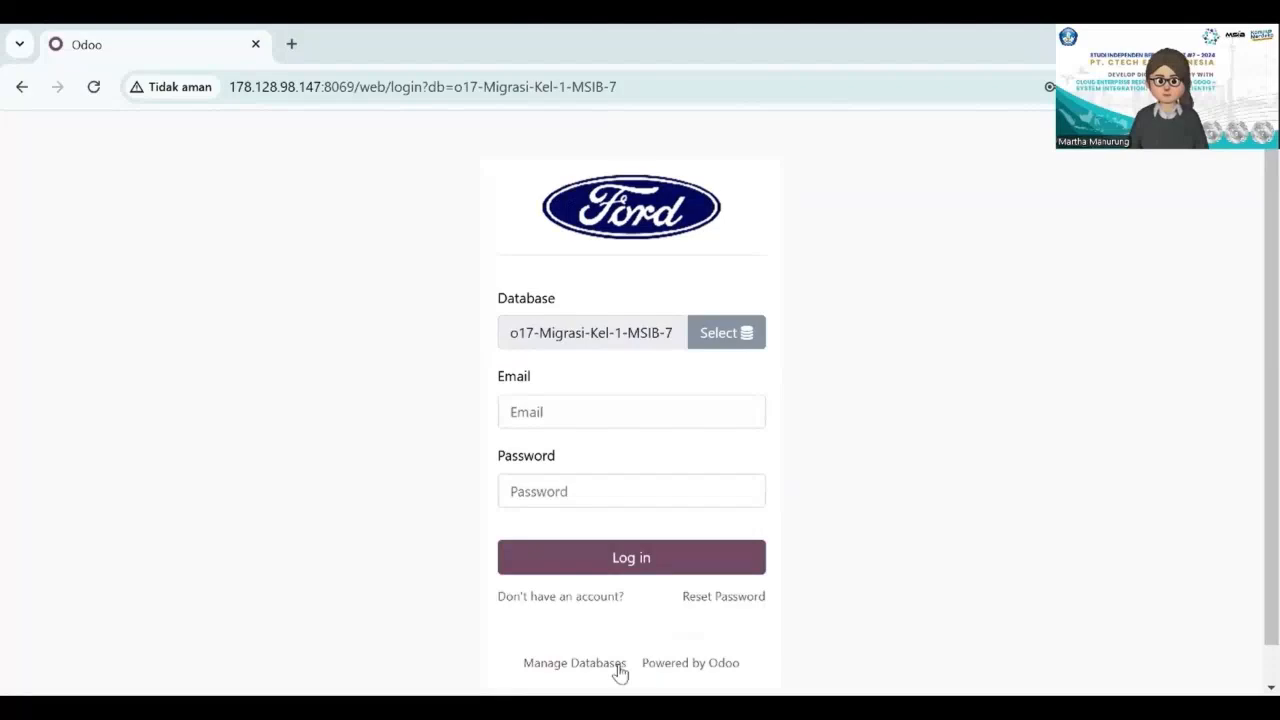
Log in to the o17-Migrasi-Kel-1-MSIB-7 database with the administrator login and the account password.
click(627, 412)
text(admin)
click(621, 485)
text(admin)
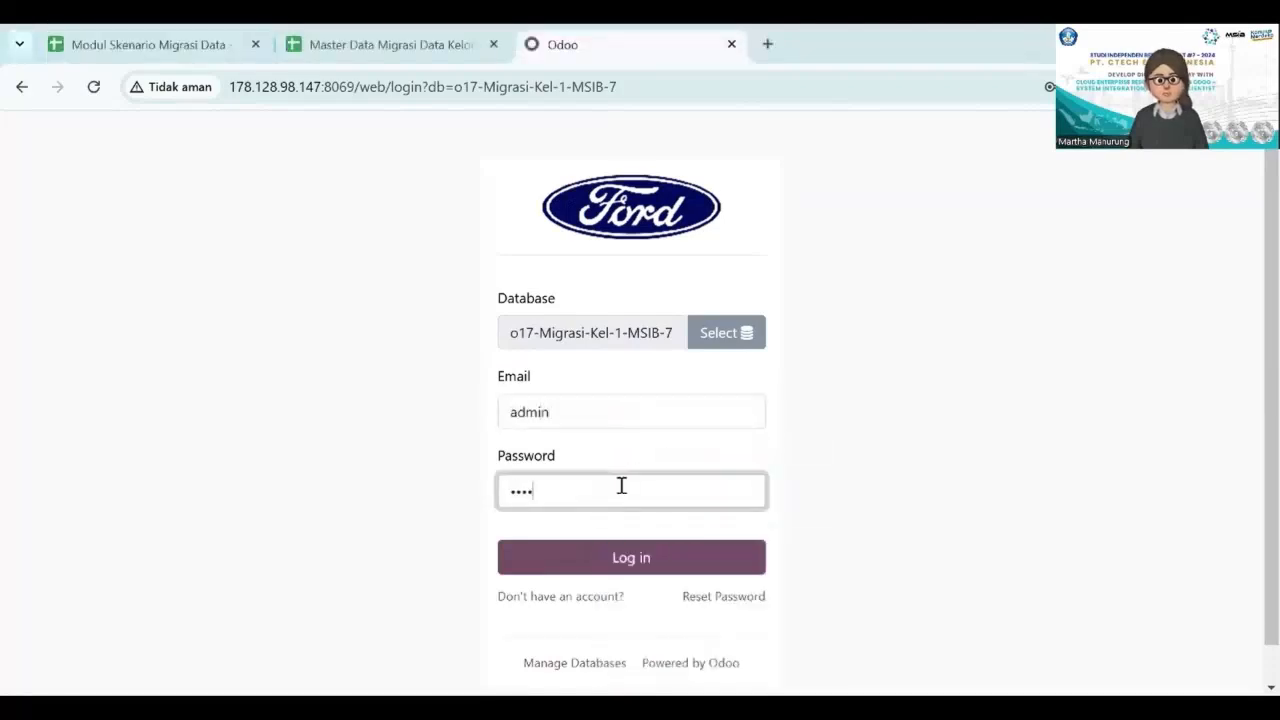
key(BackSpace)
key(BackSpace)
key(BackSpace)
text(min)
click(648, 557)
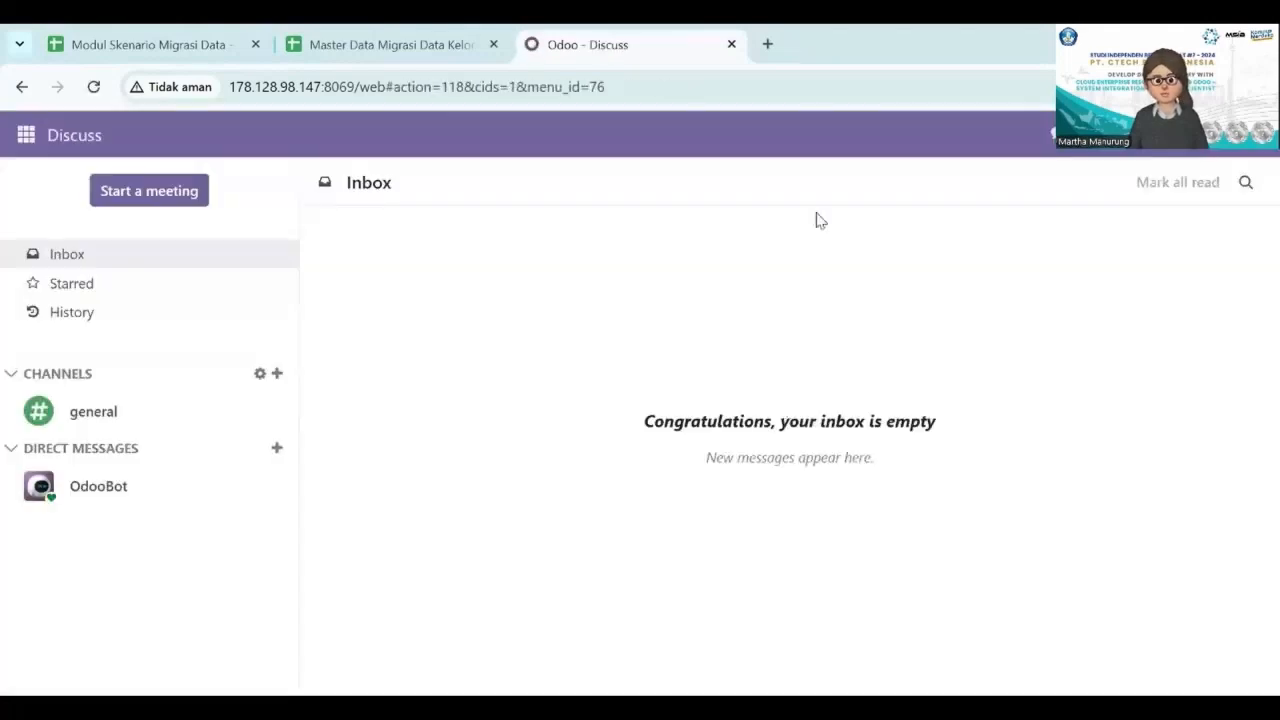
Open the Units of Measure Categories in the Sales app's configuration and open the Unit category.
click(28, 137)
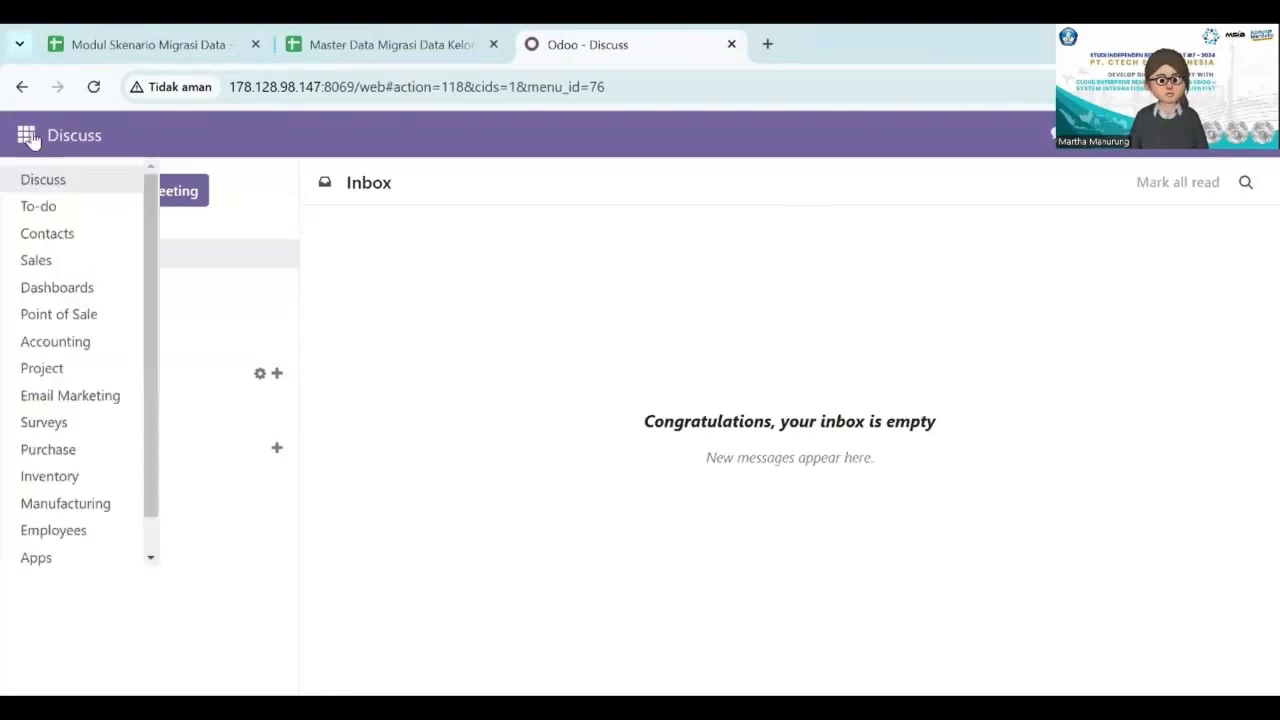
click(38, 260)
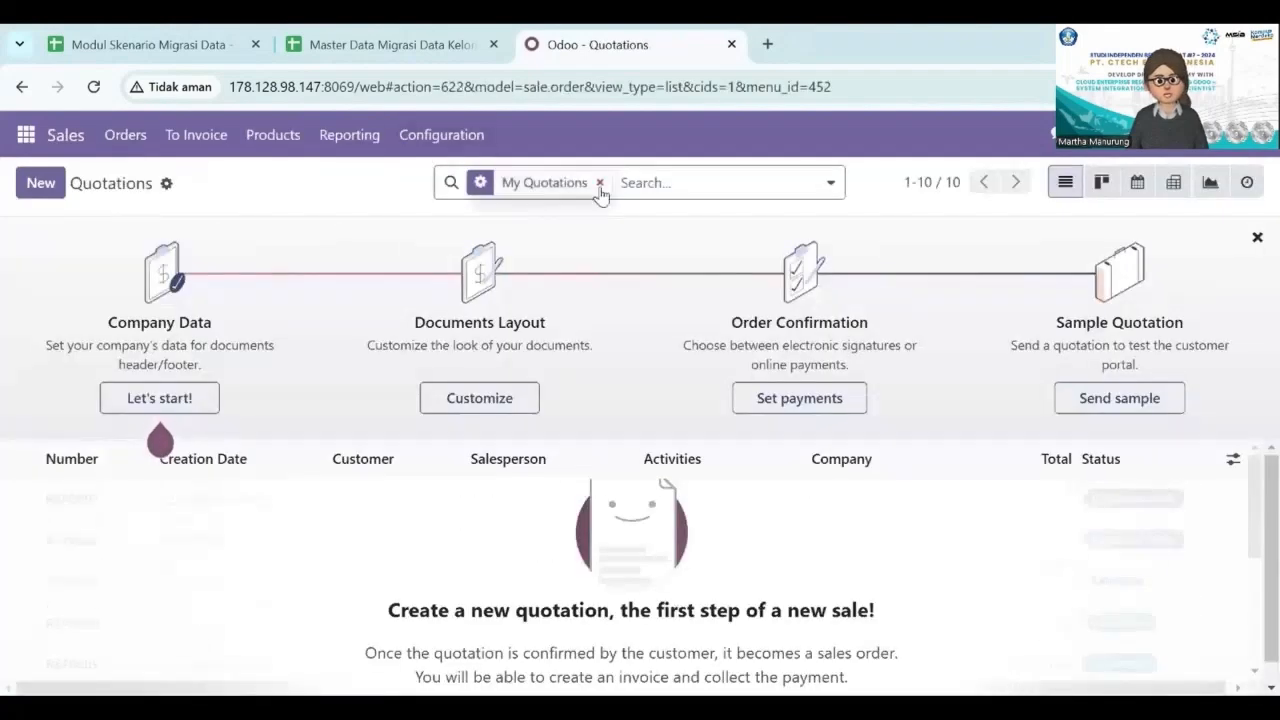
click(599, 186)
click(455, 134)
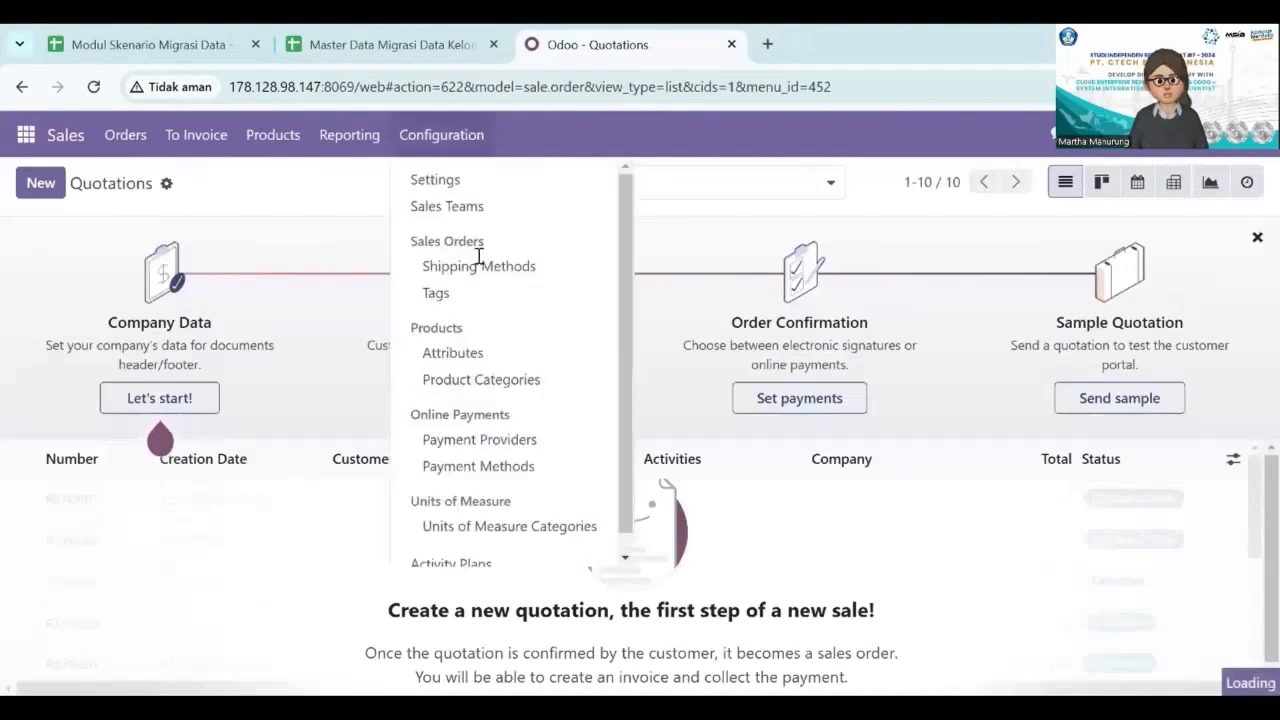
scroll(504, 422, down, 1)
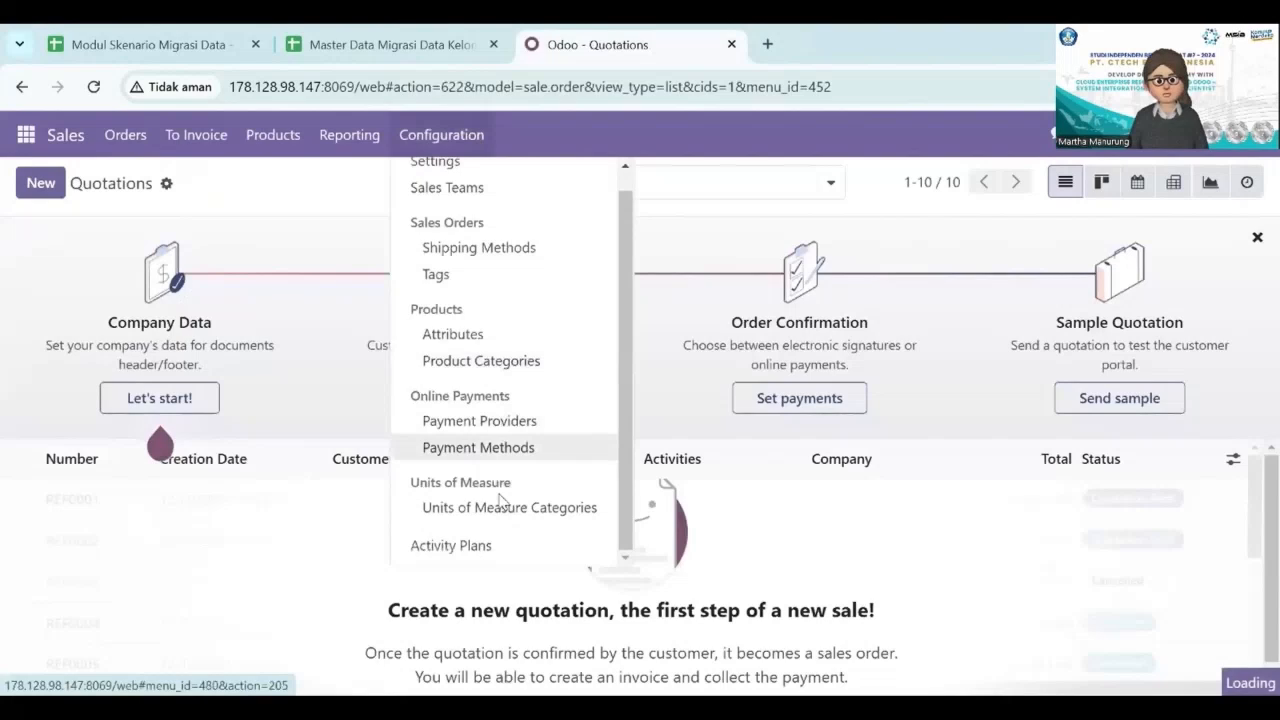
click(503, 510)
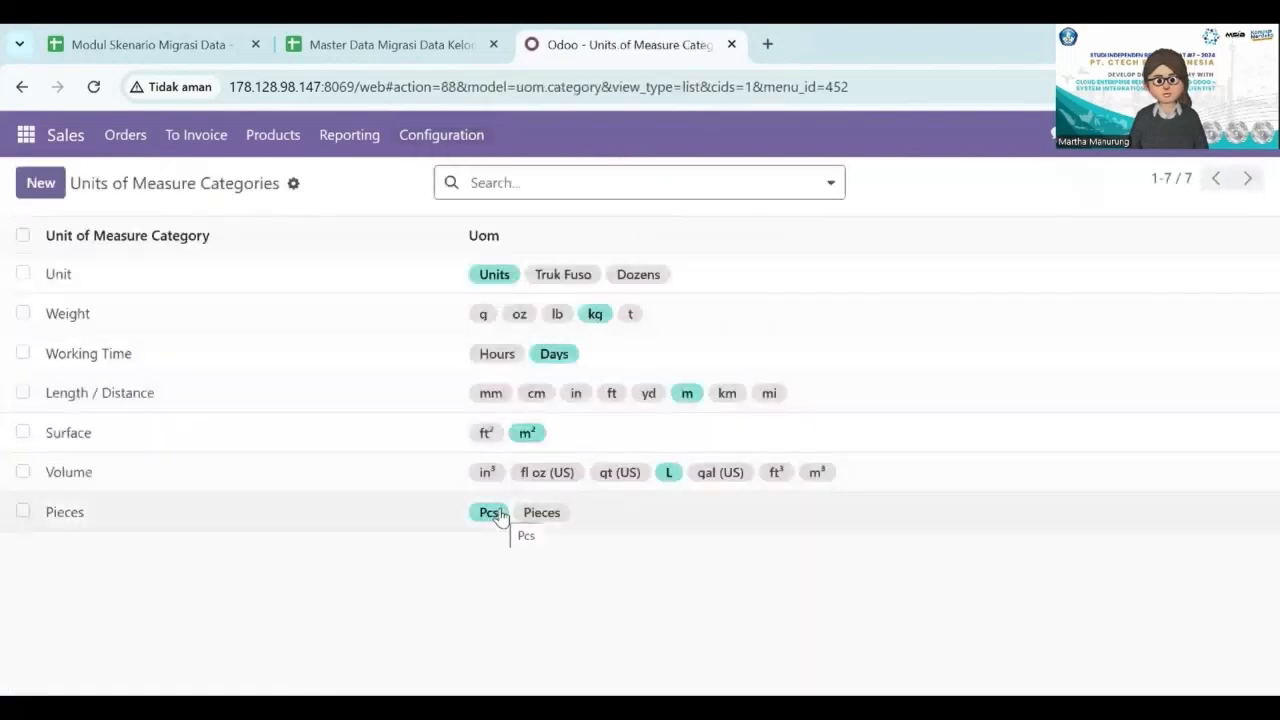
click(211, 289)
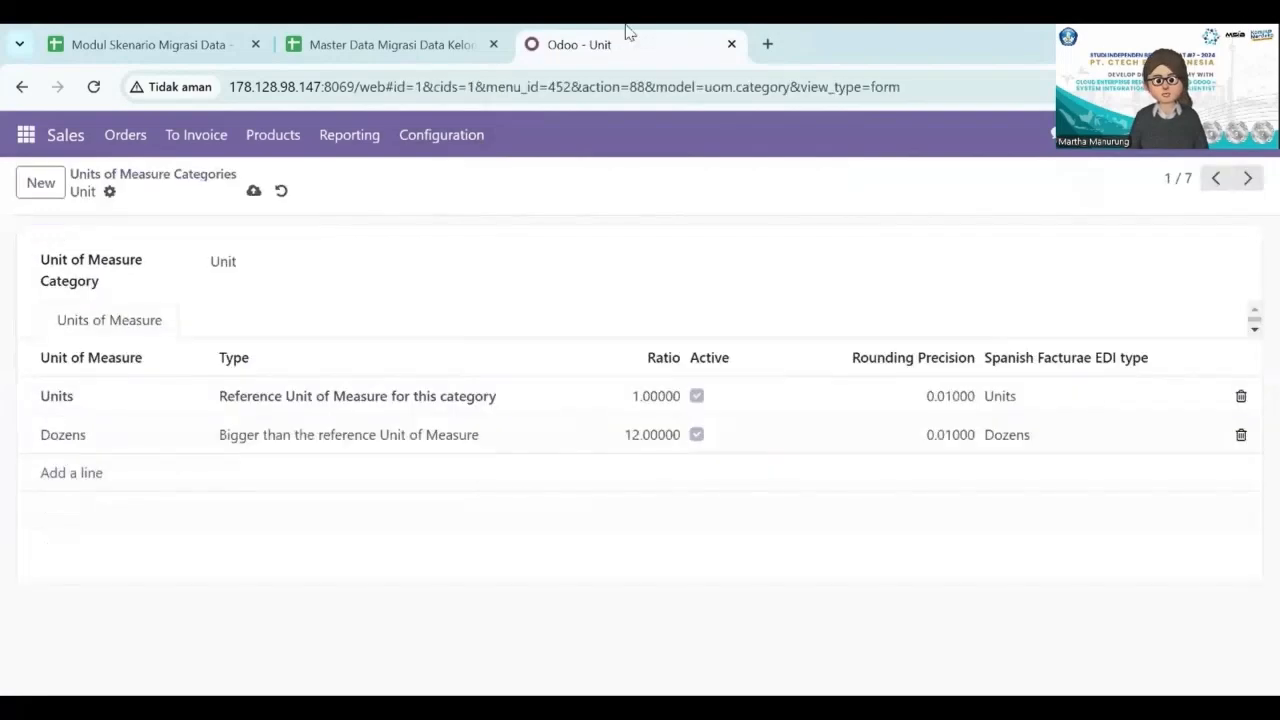
Add the unit Truk Fuso to the Unit category as Bigger than the reference Unit of Measure, with ratio 2 and EDI type Units, and save.
click(394, 30)
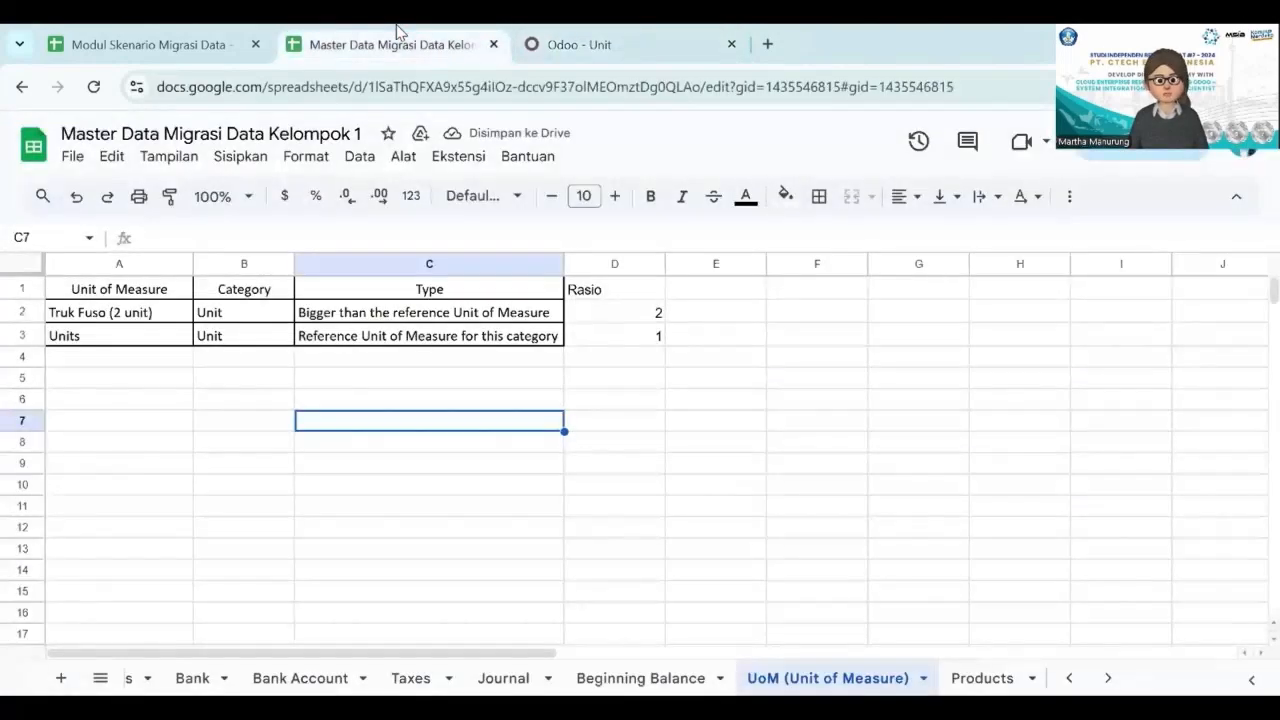
click(593, 36)
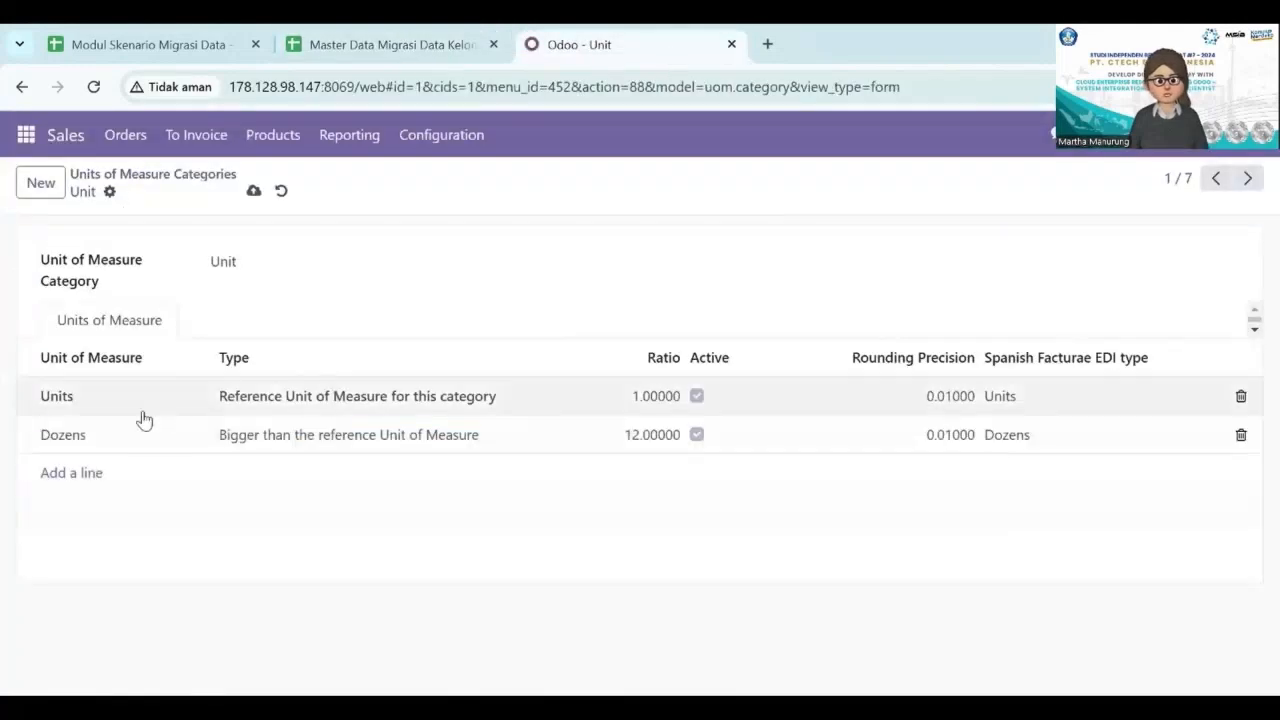
click(91, 472)
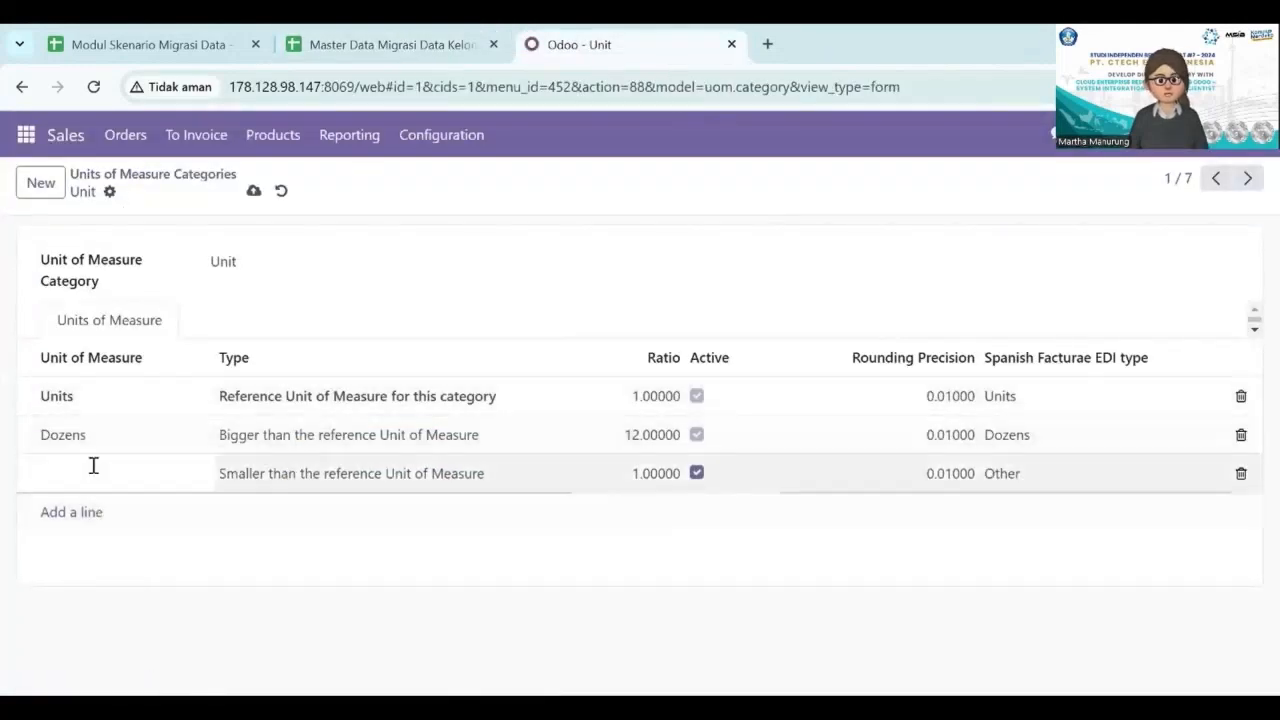
text(Truk Fuso)
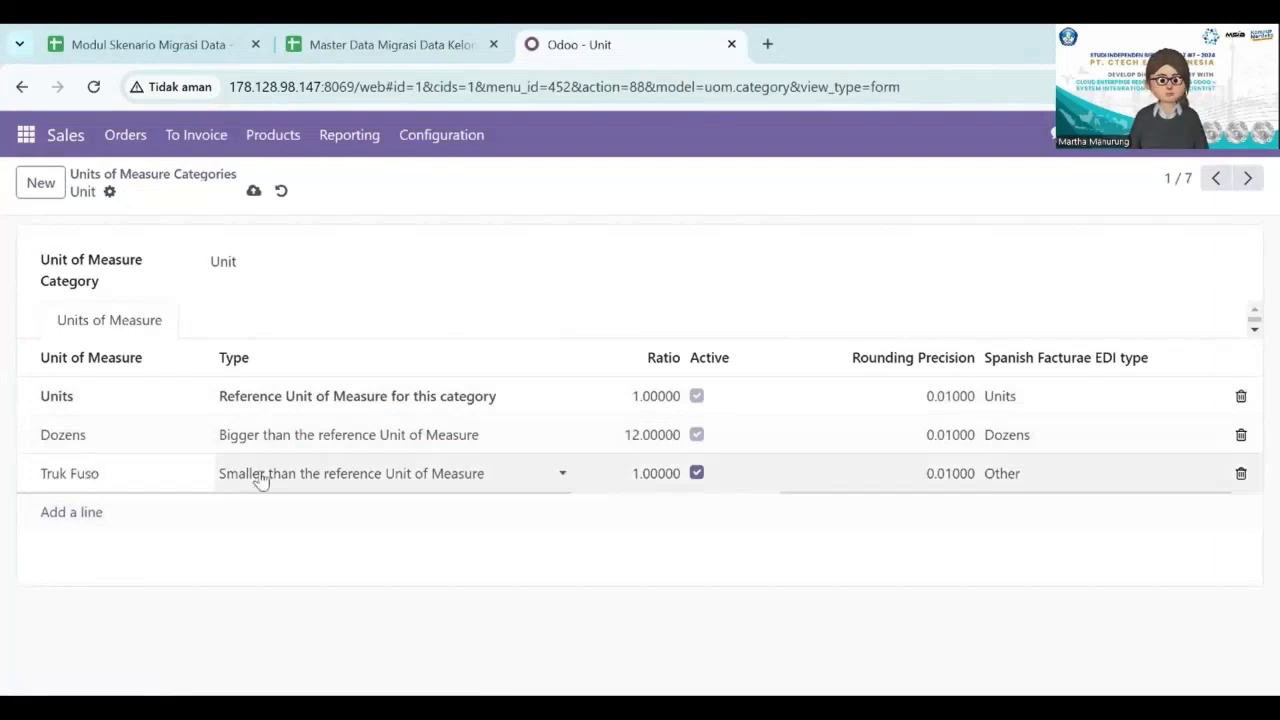
click(369, 30)
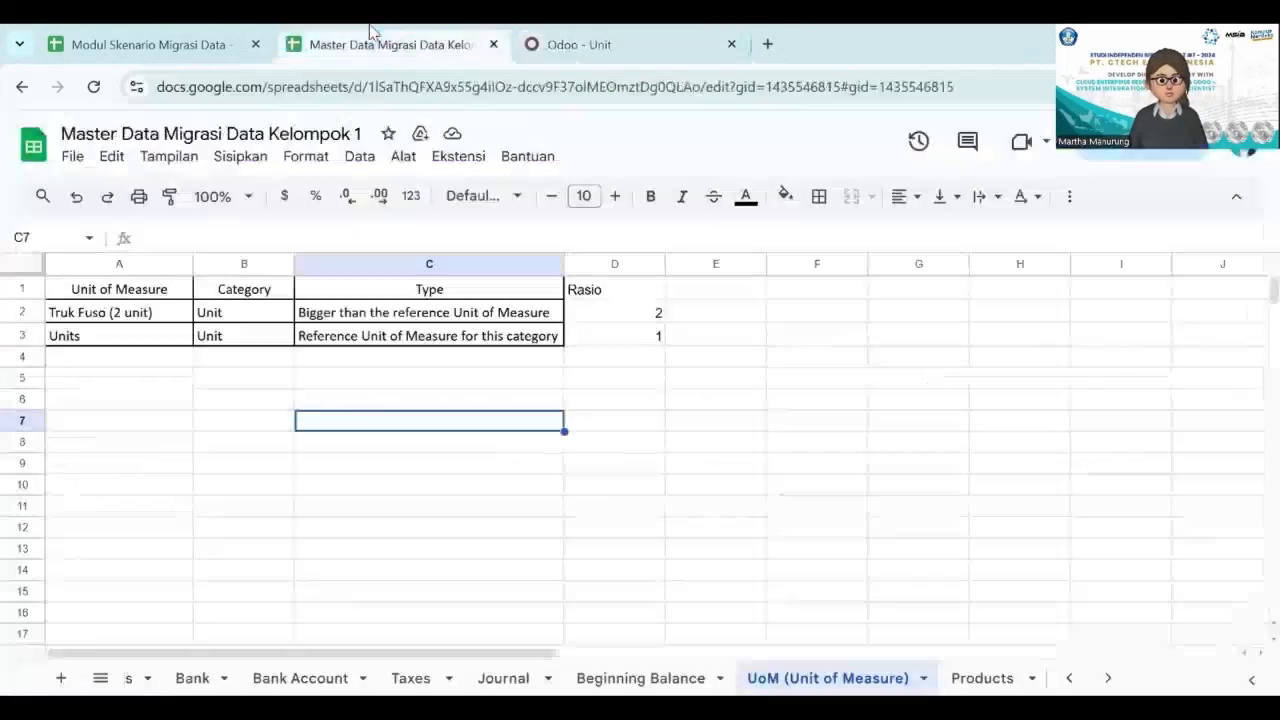
click(612, 36)
click(343, 476)
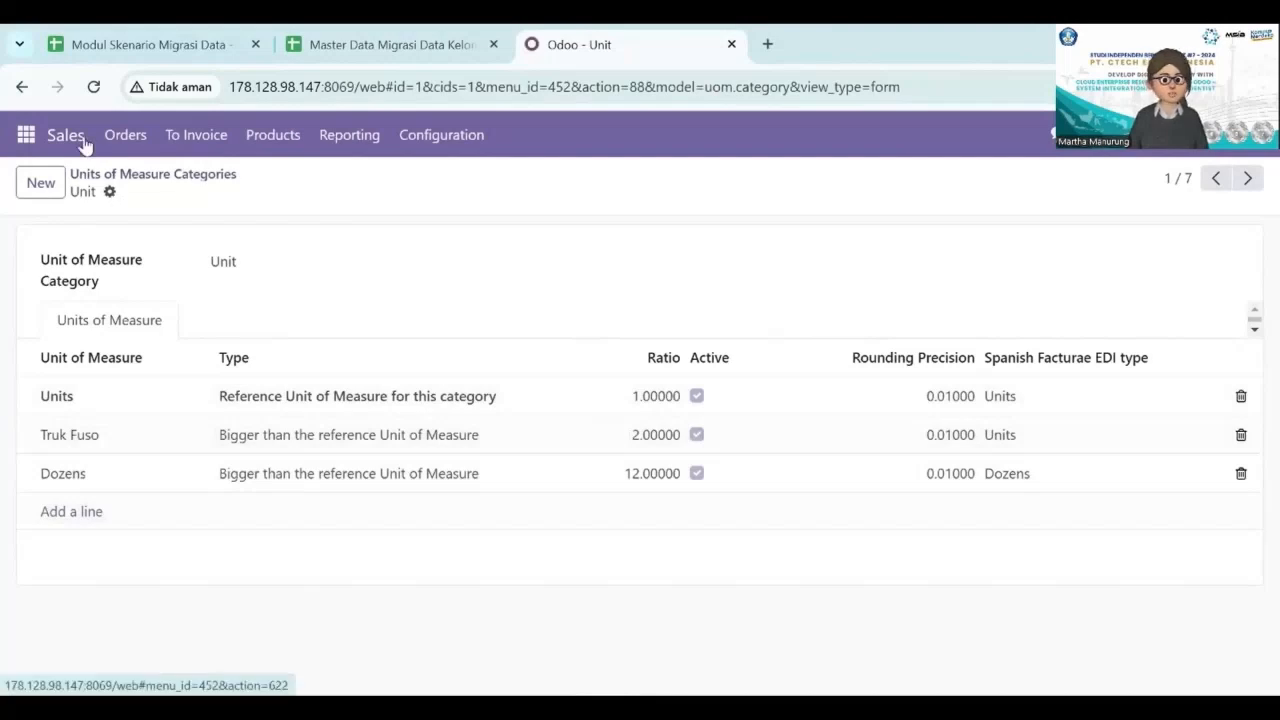
Open the Product Categories list in the Inventory app's configuration.
click(27, 134)
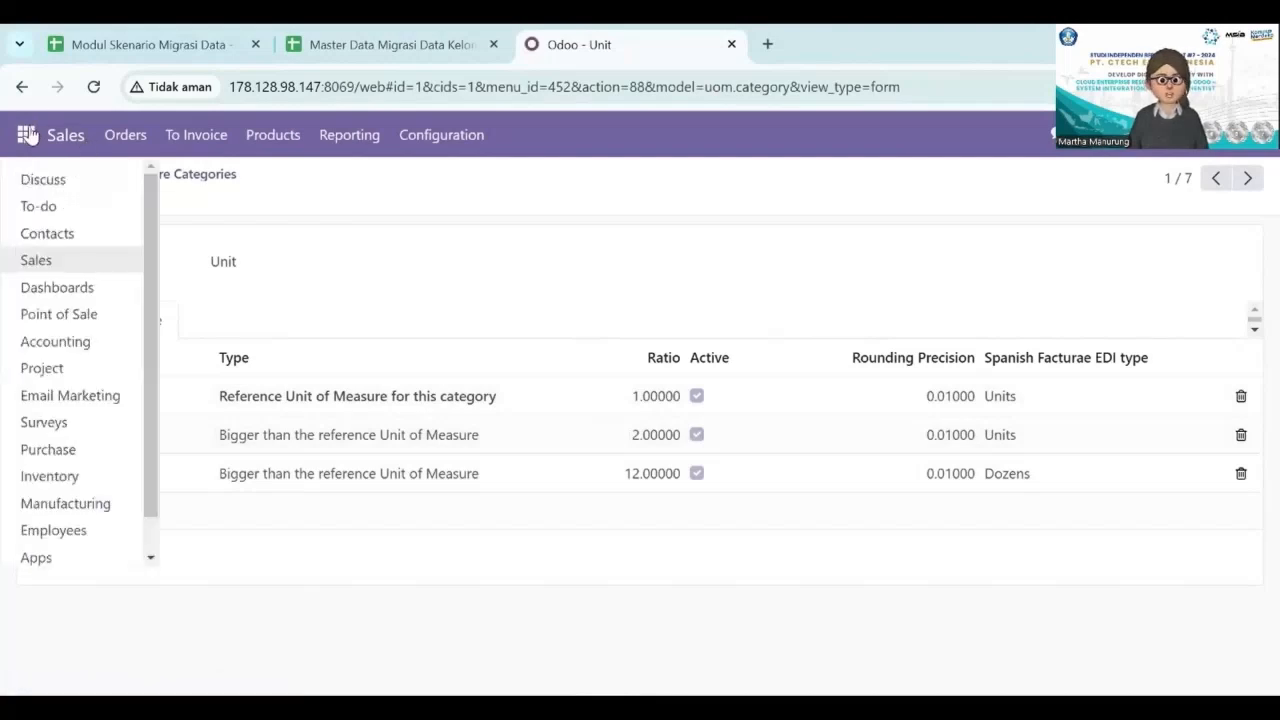
click(80, 474)
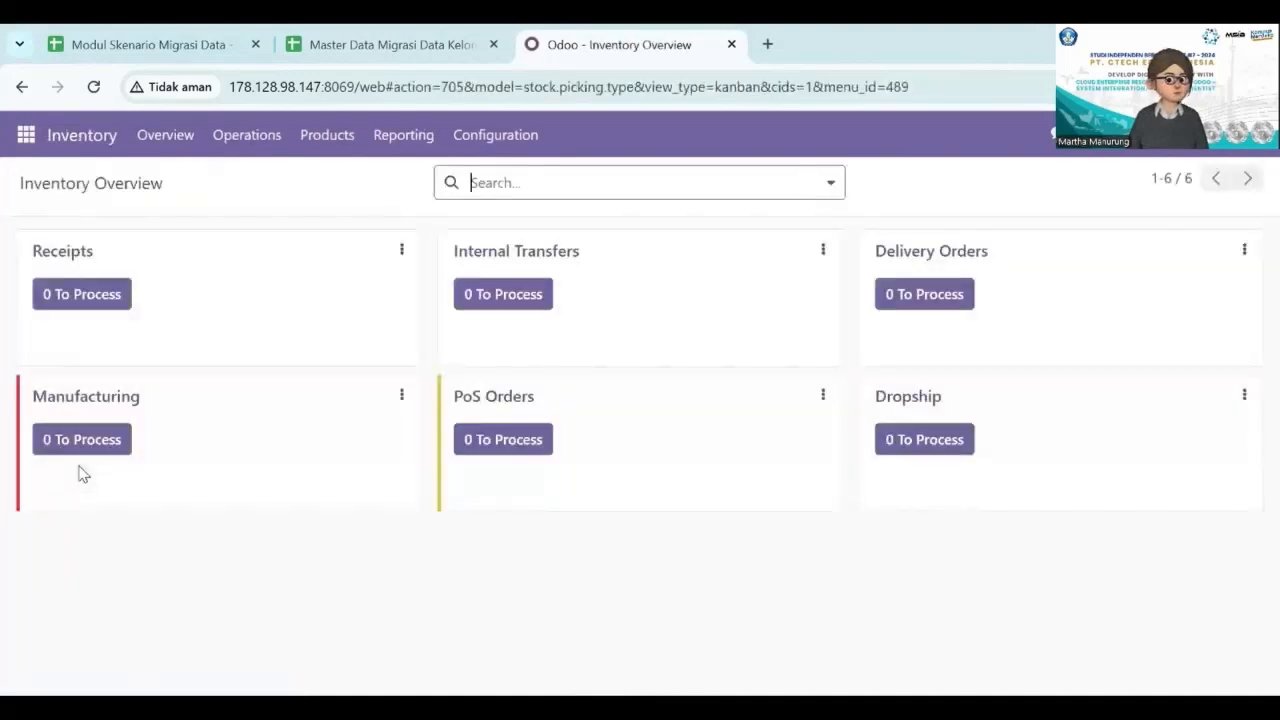
click(492, 150)
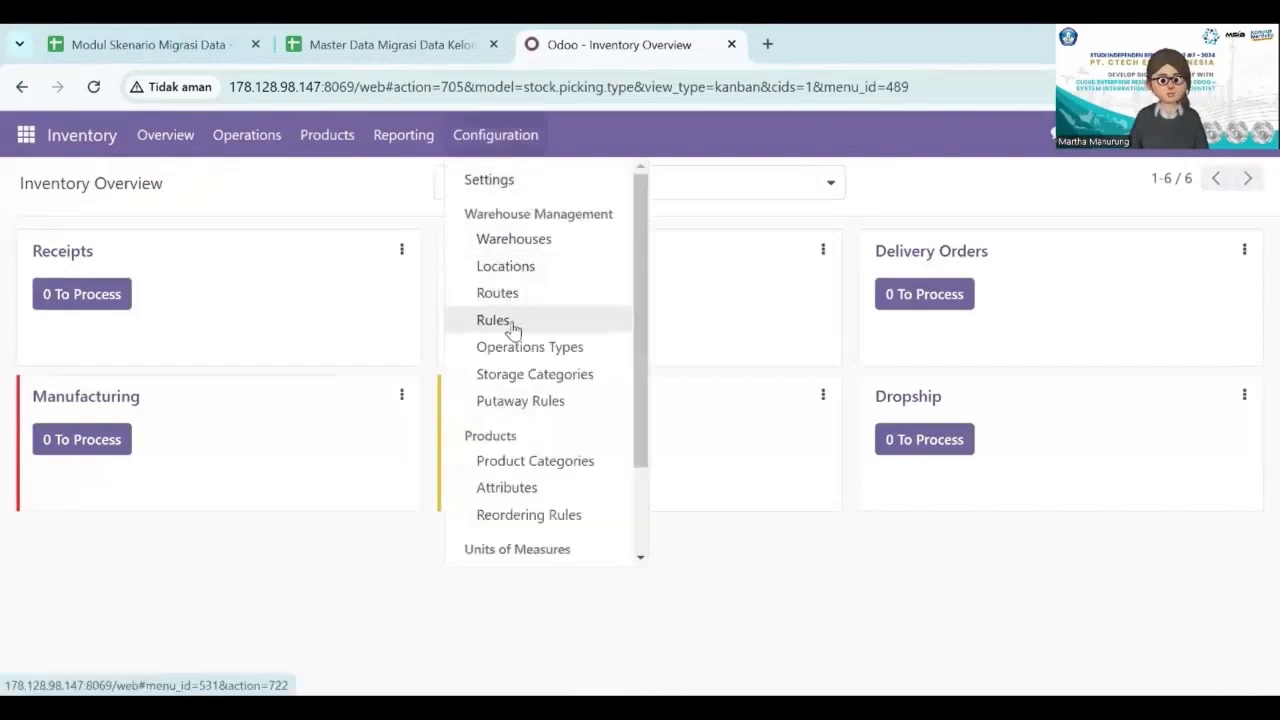
click(531, 462)
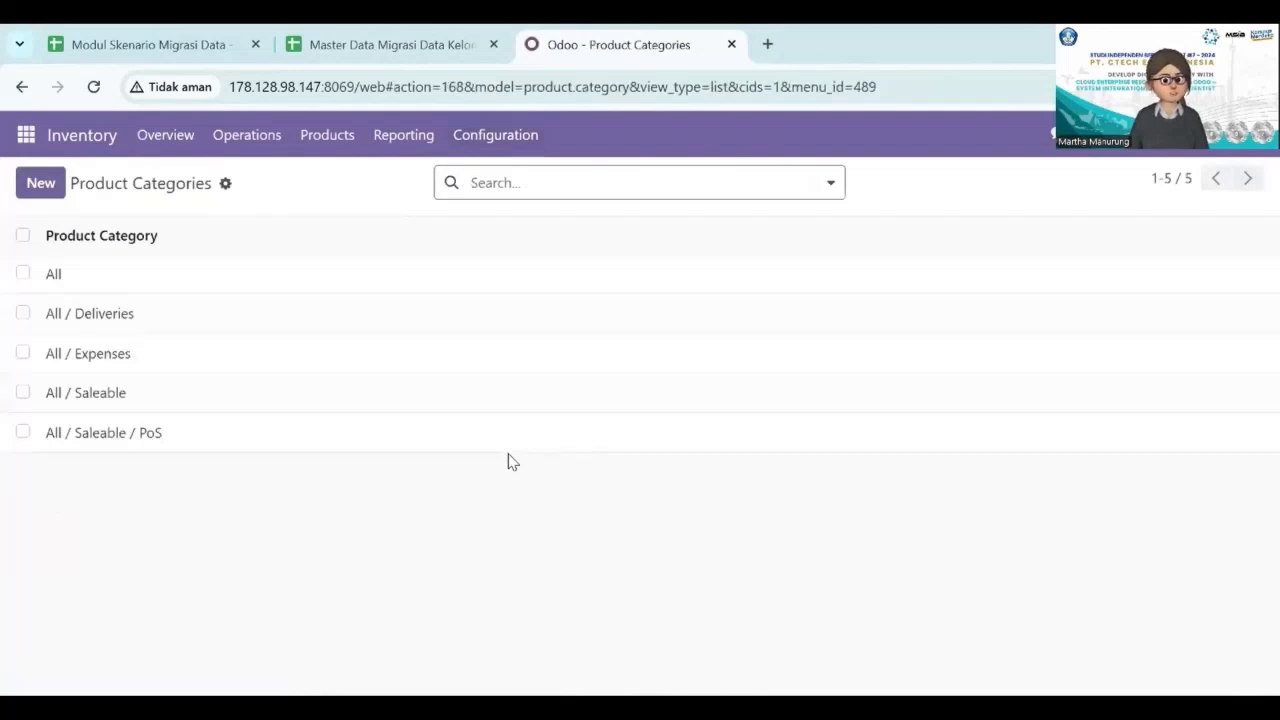
Start a record import for the product categories and load the CSV file Master Data Migrasi Data Kelompok 1 - Product Categories (1).
click(225, 186)
click(250, 214)
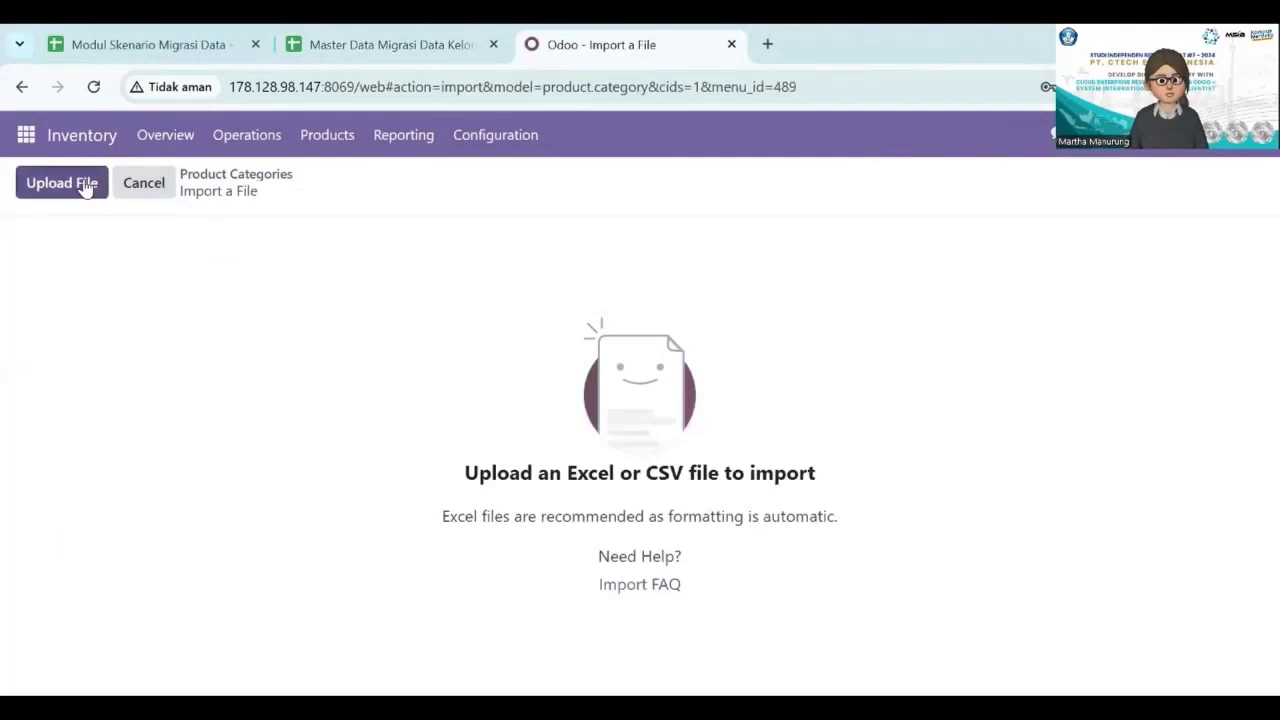
click(86, 187)
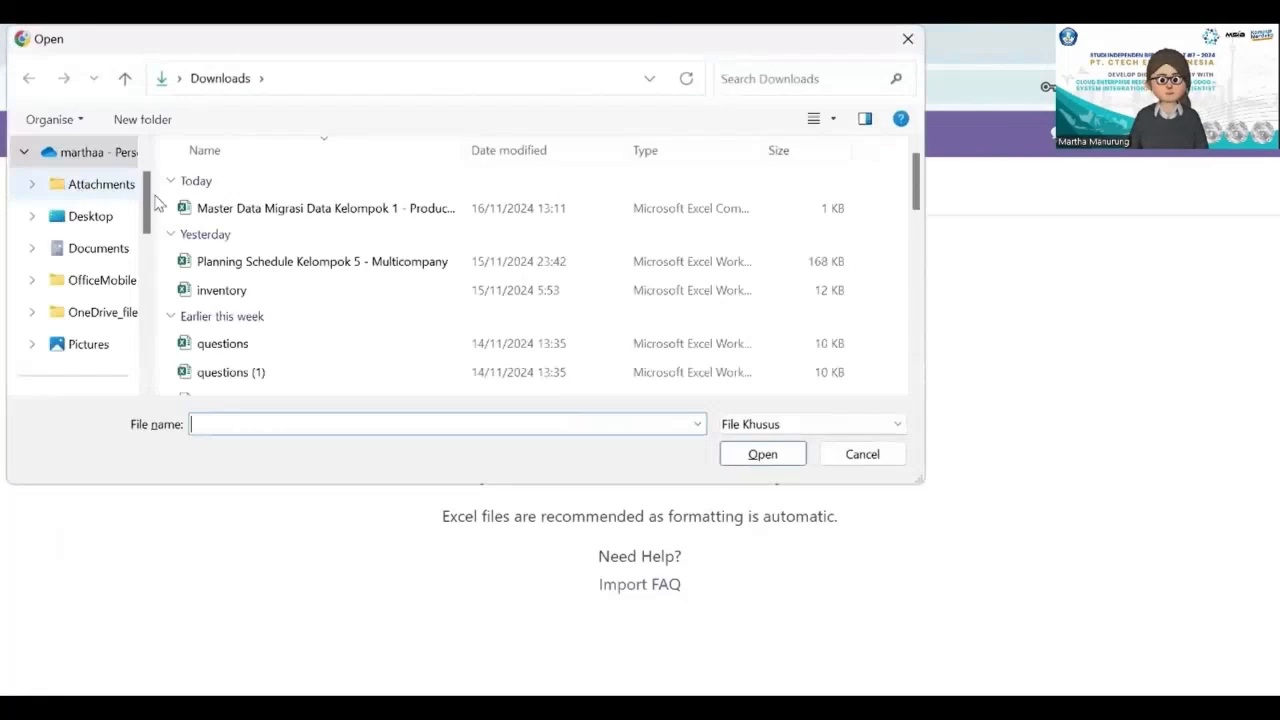
click(223, 211)
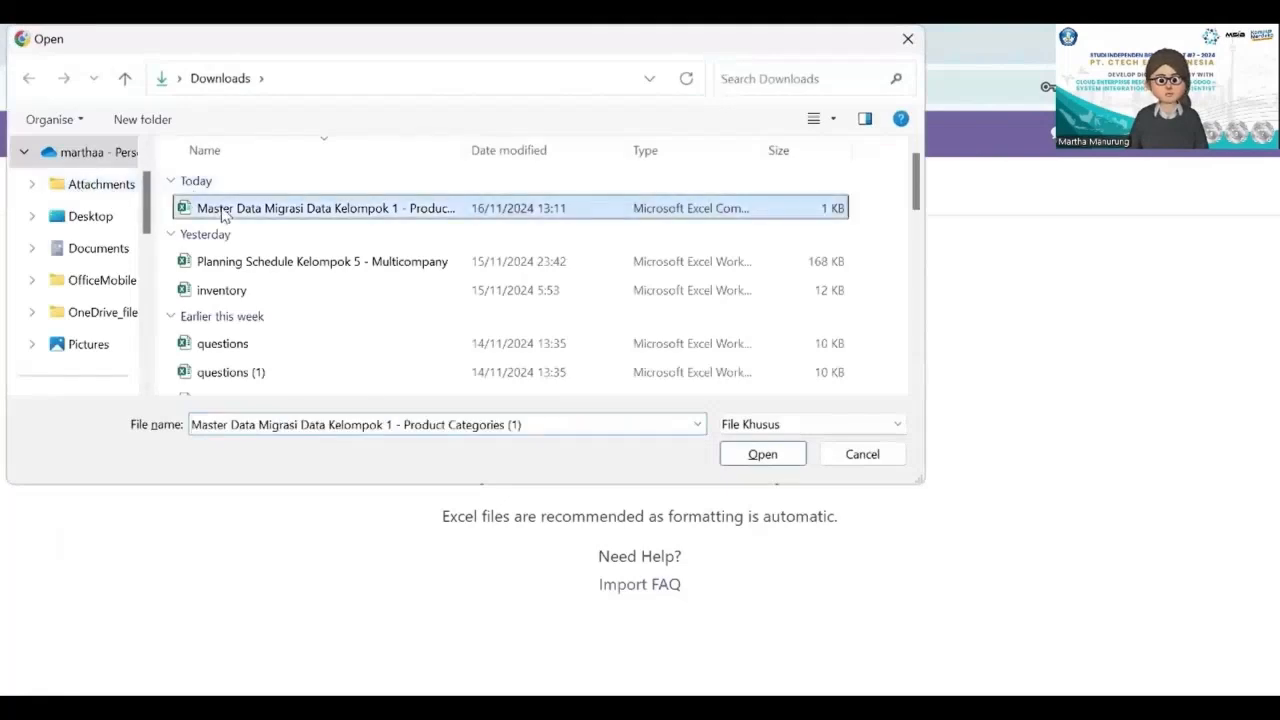
click(743, 462)
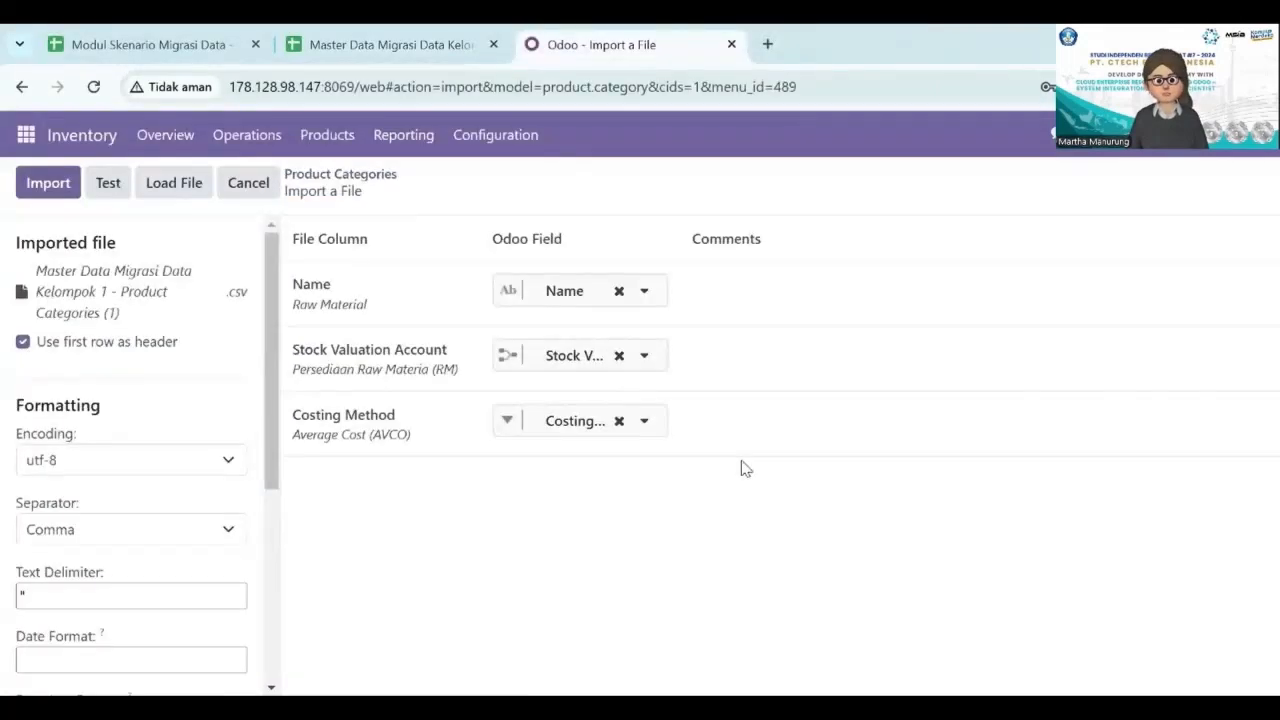
Test and import the product categories file, and review the categories in the list.
click(105, 190)
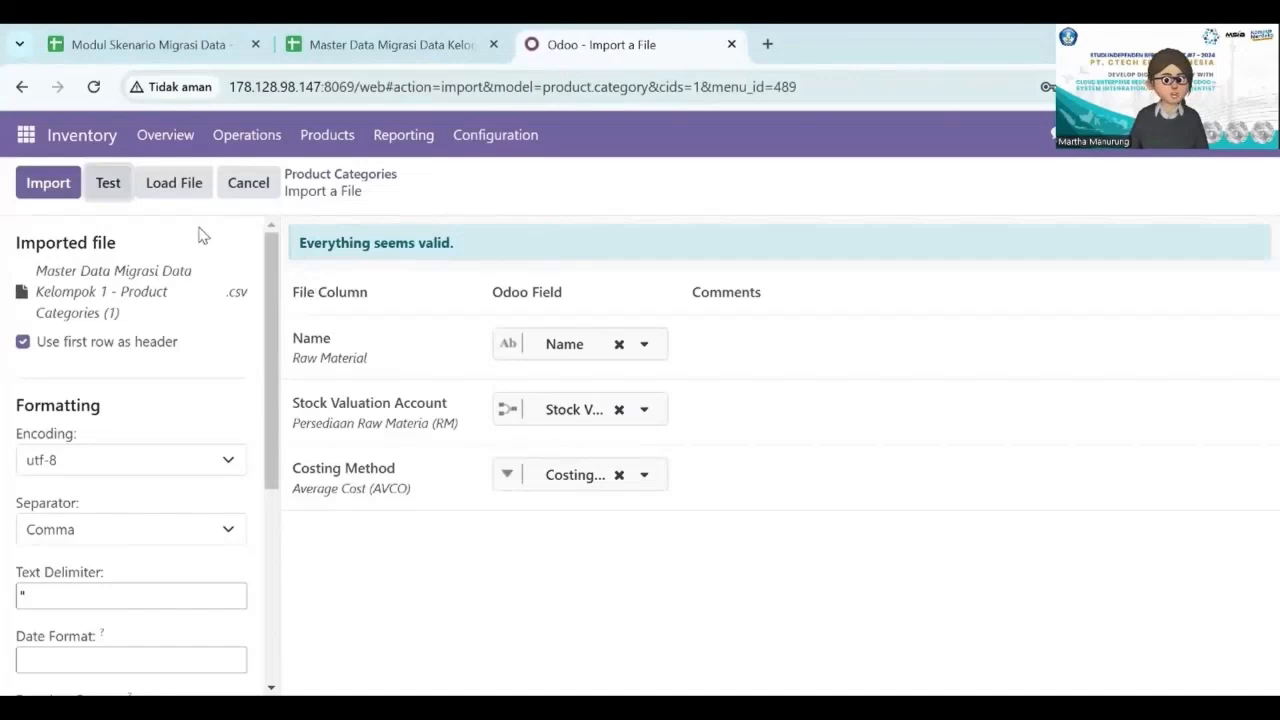
click(60, 188)
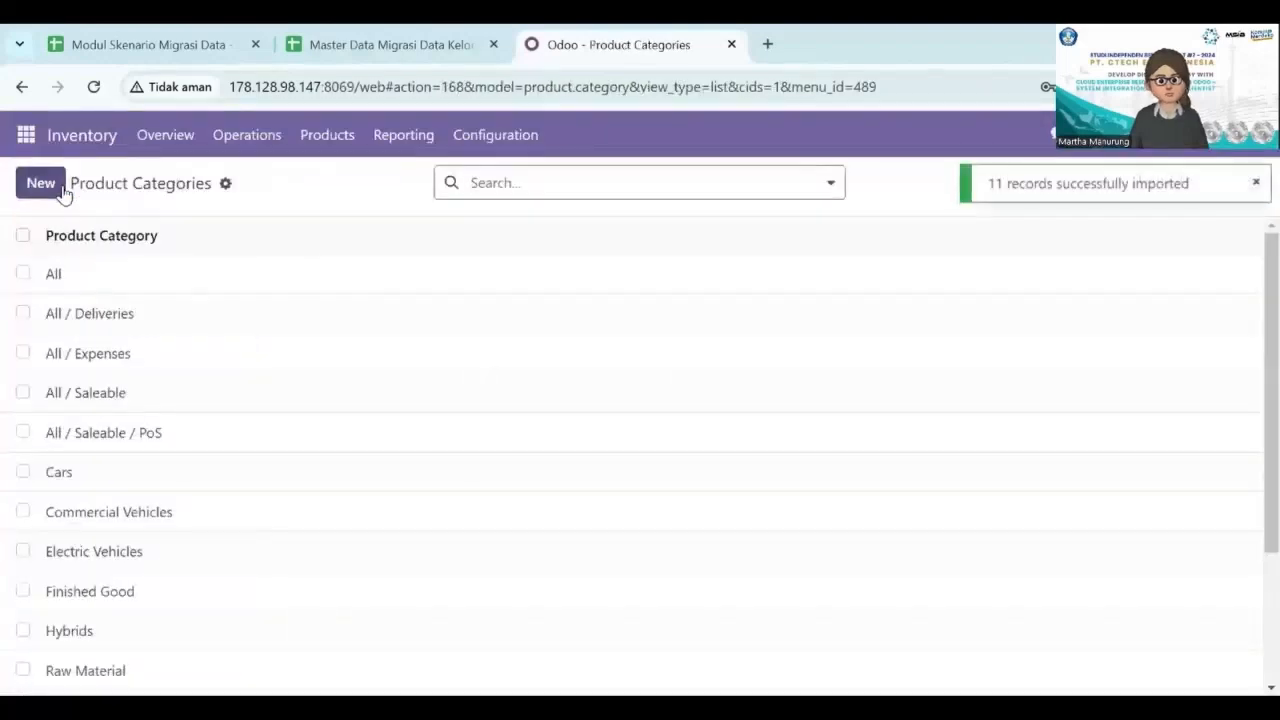
scroll(336, 413, down, 1)
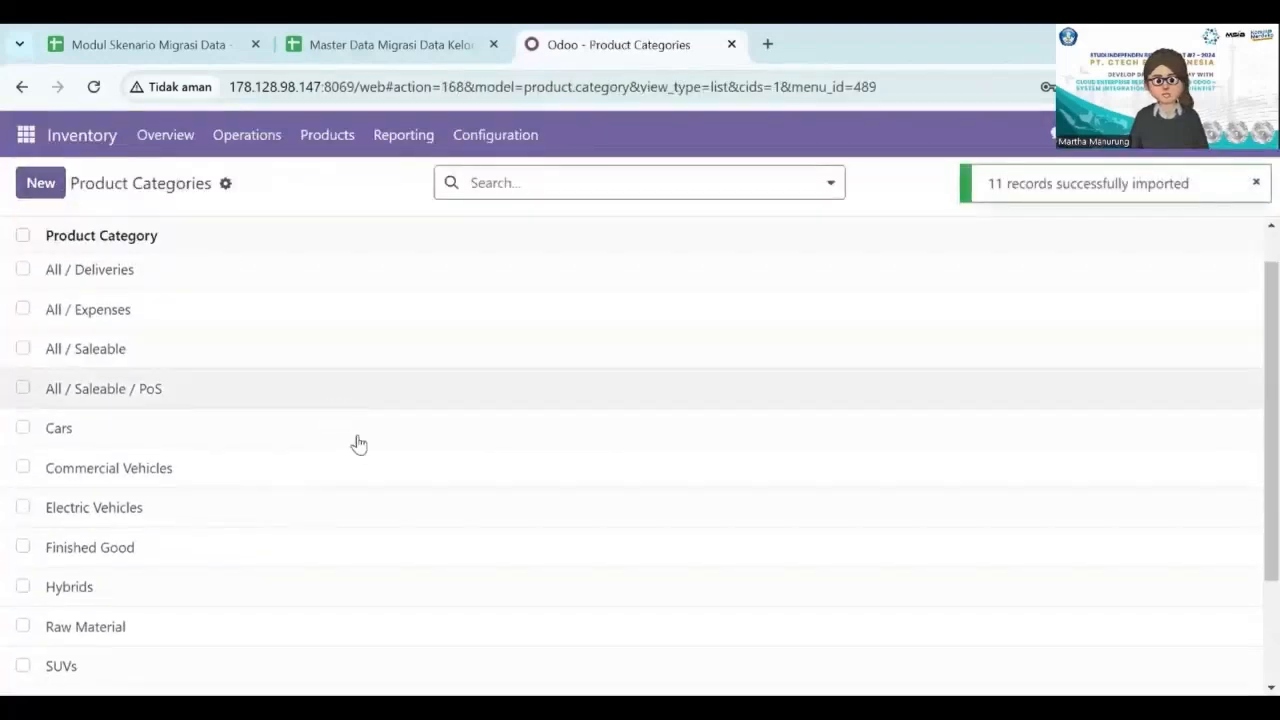
scroll(368, 454, down, 2)
scroll(370, 453, up, 3)
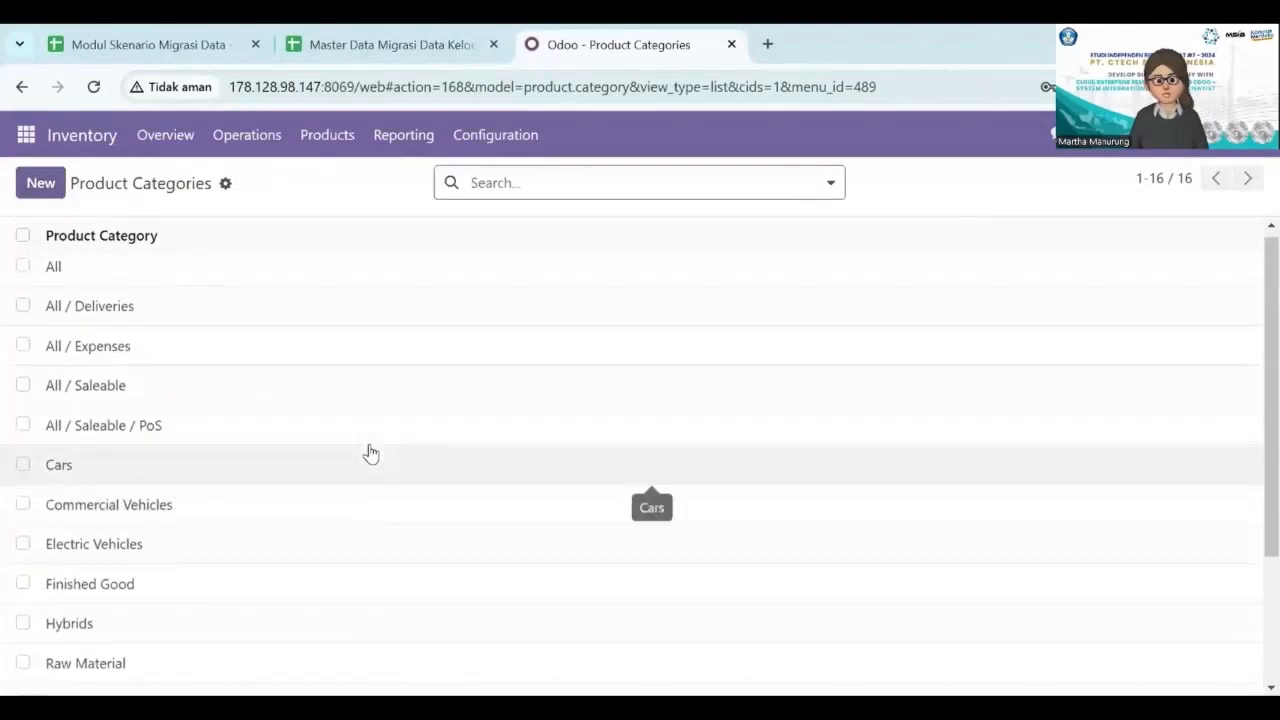
scroll(370, 453, down, 1)
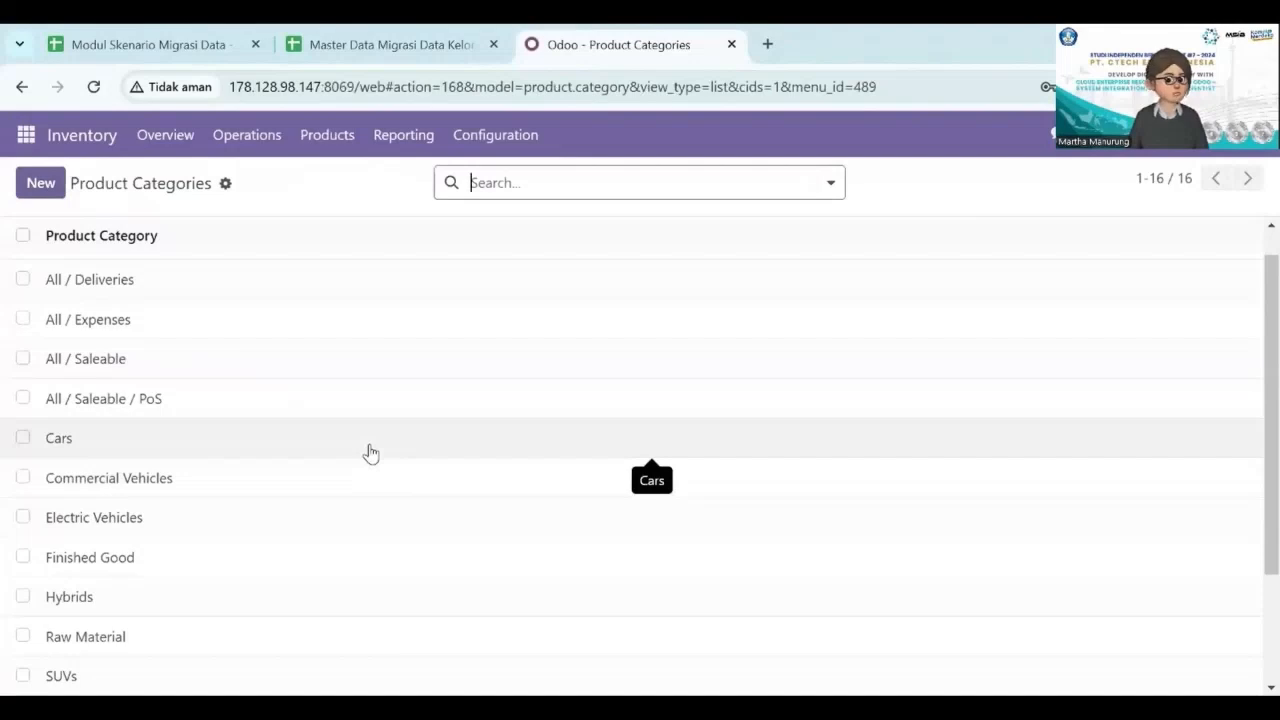
scroll(370, 453, down, 2)
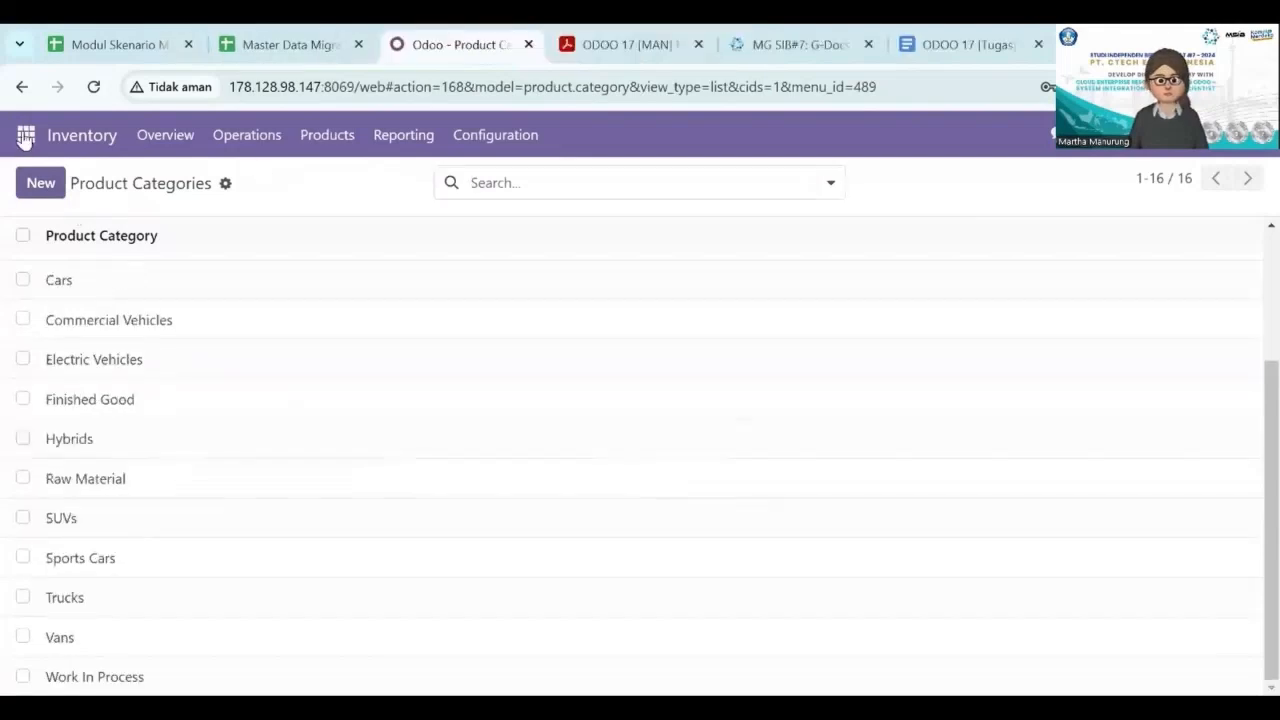
Open the Products list in the Inventory app and remove its default Products filter.
click(26, 136)
click(34, 478)
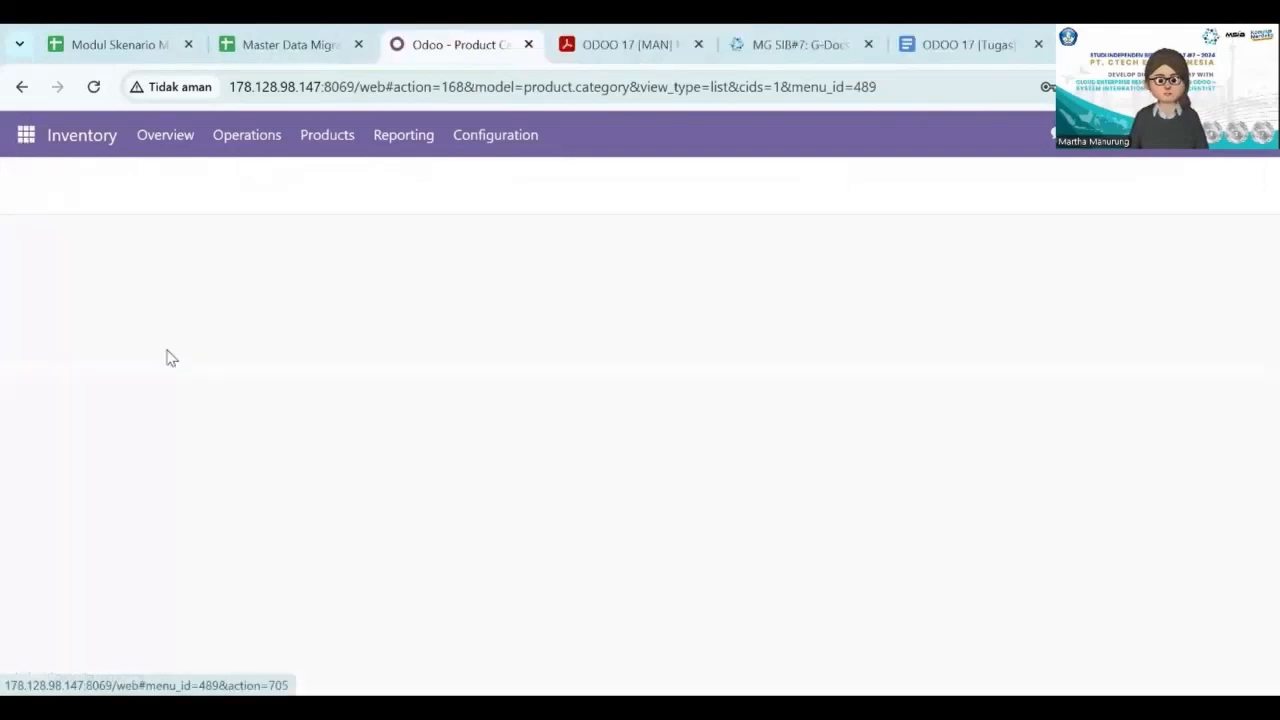
click(323, 152)
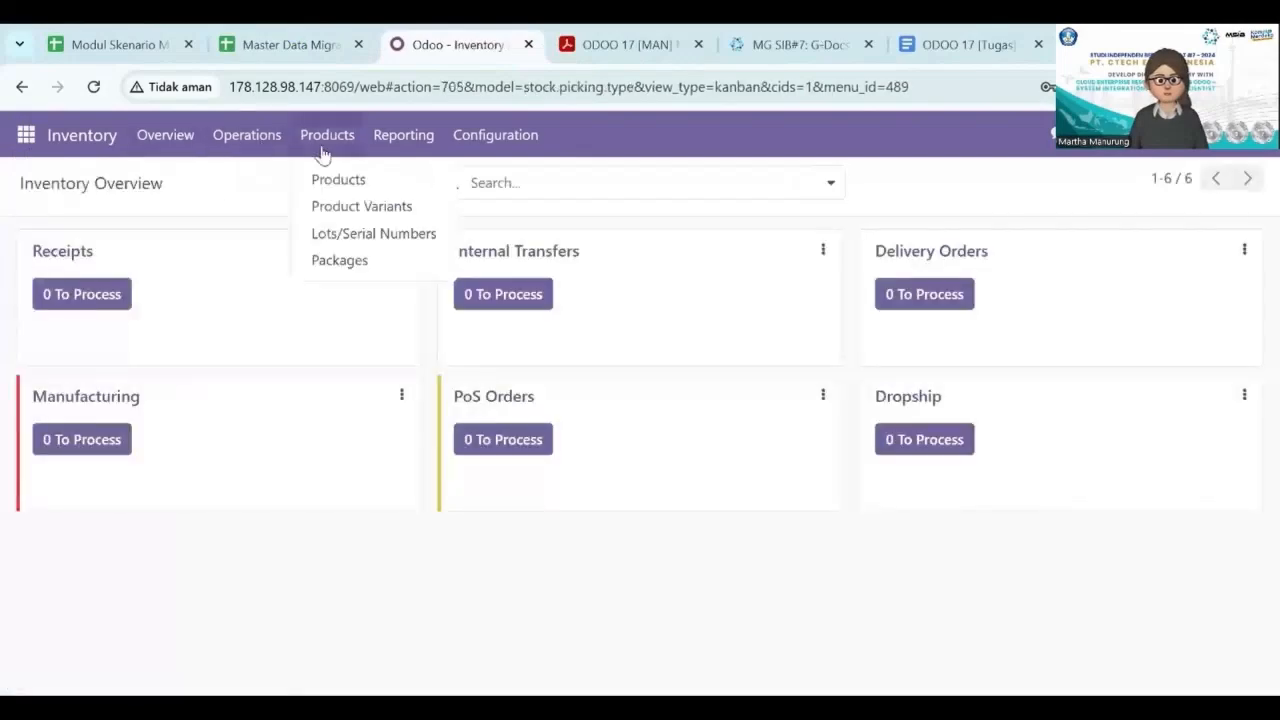
click(332, 186)
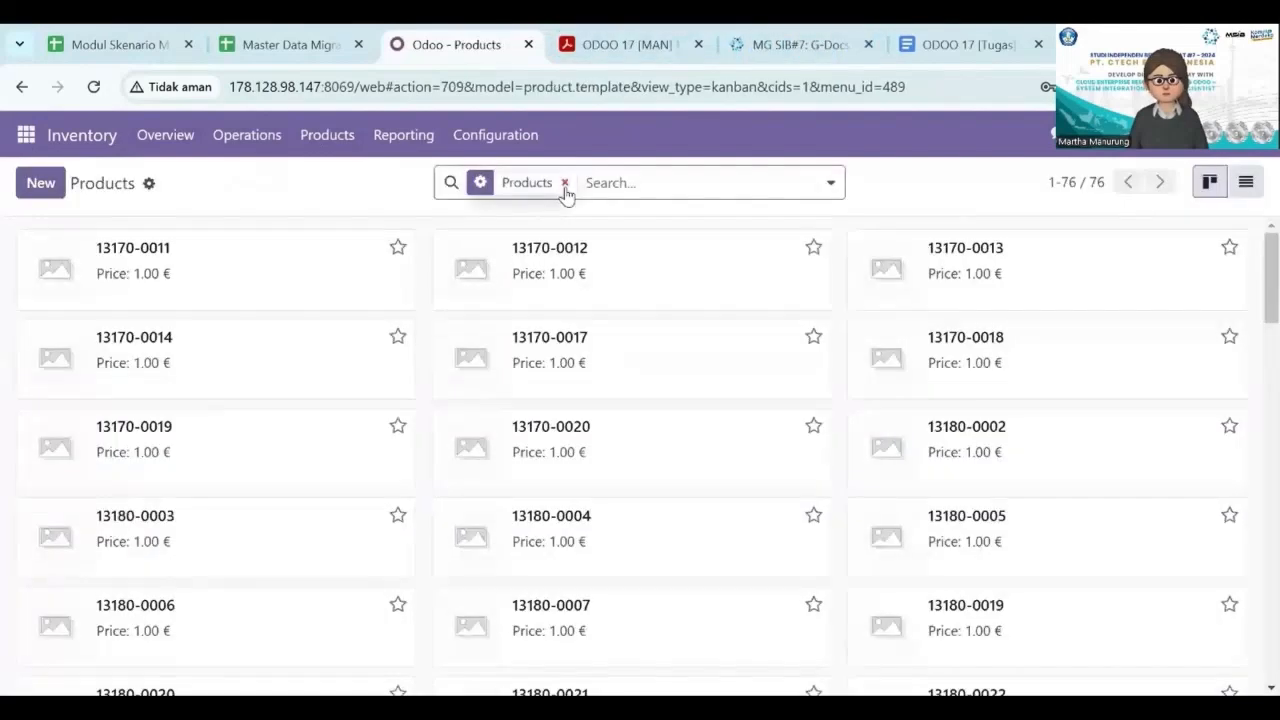
click(564, 184)
Start a record import for the products and load the CSV file Master Data Migrasi Data Kelompok 1 - Products.
click(148, 184)
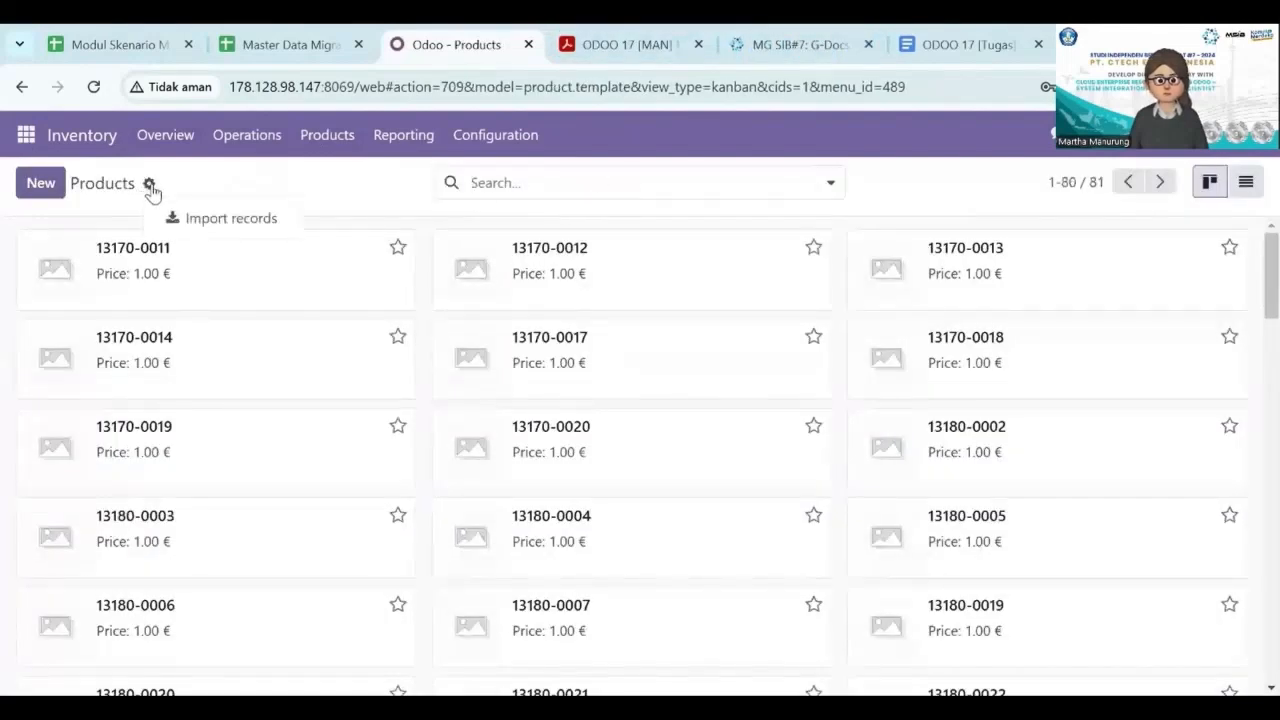
click(183, 218)
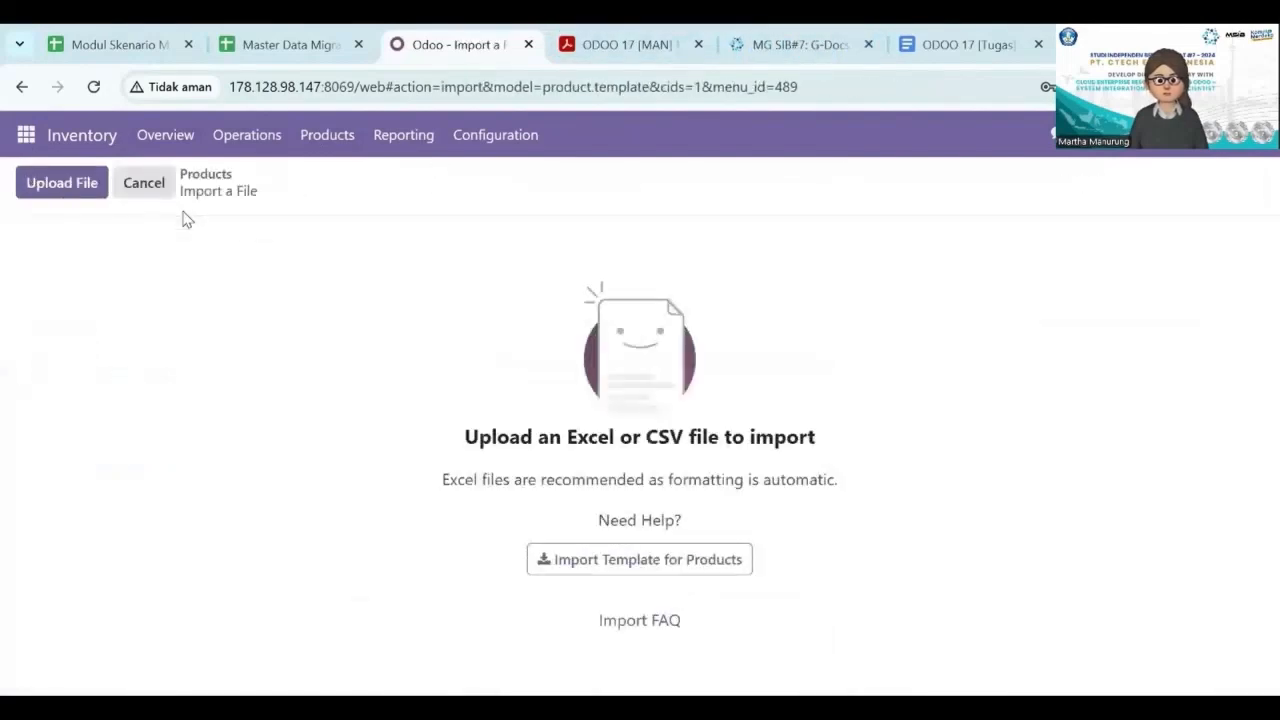
click(60, 184)
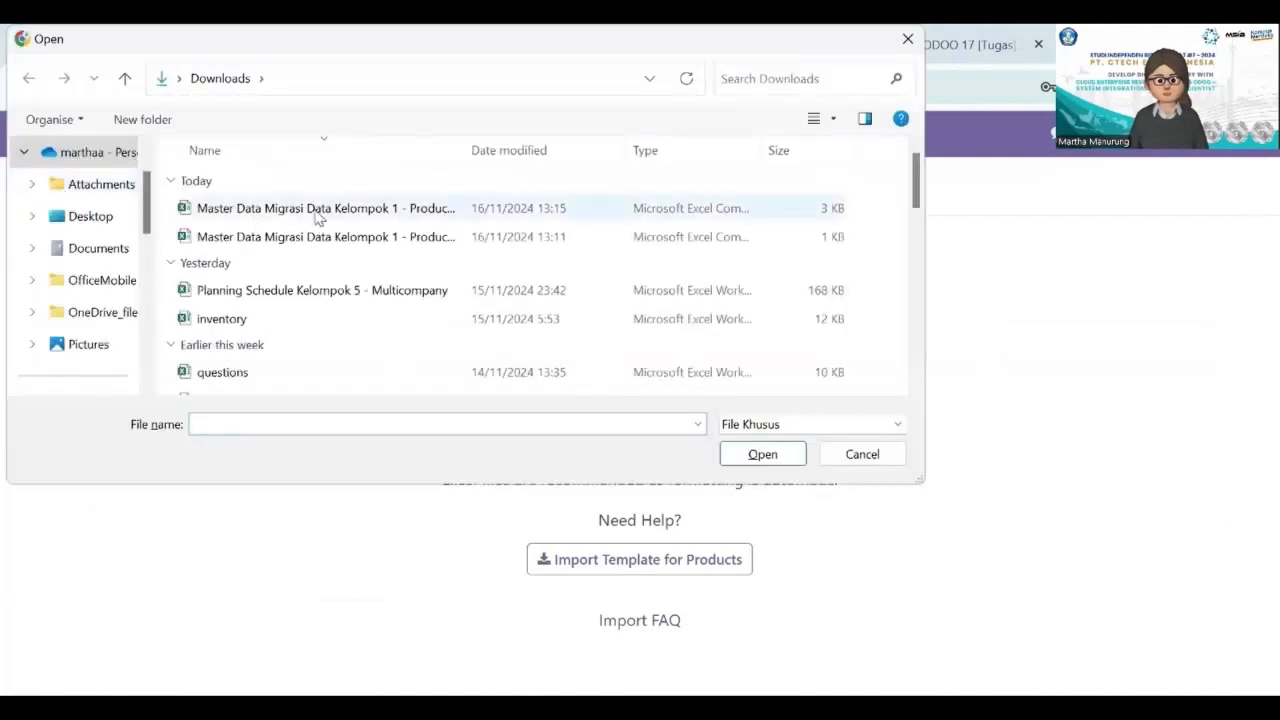
click(320, 208)
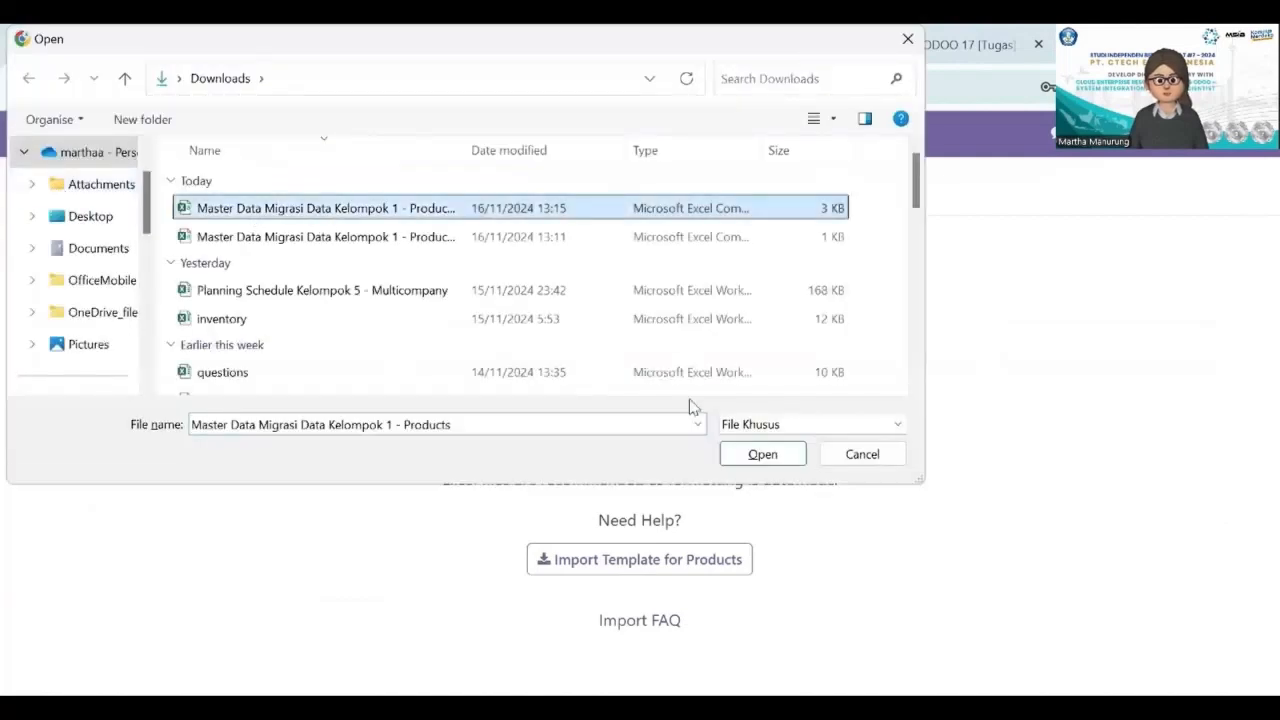
click(753, 458)
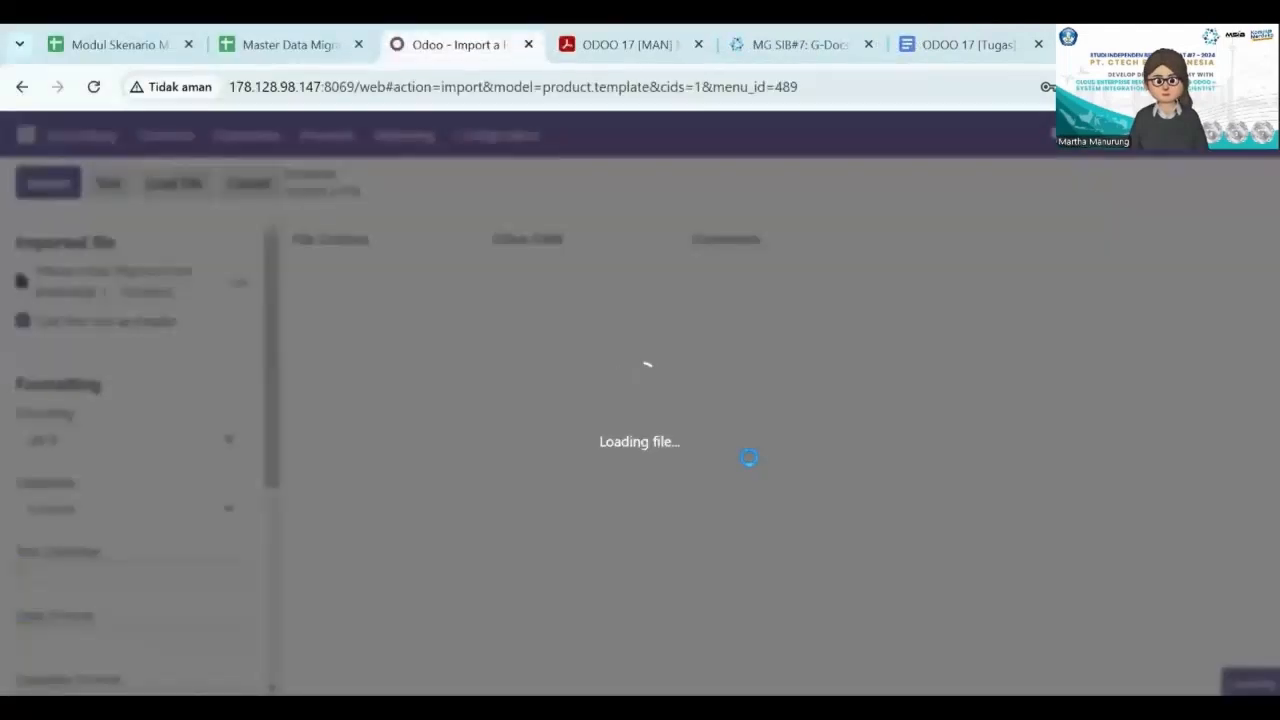
Review the field mapping of the products file, test it and import the products.
scroll(751, 467, down, 2)
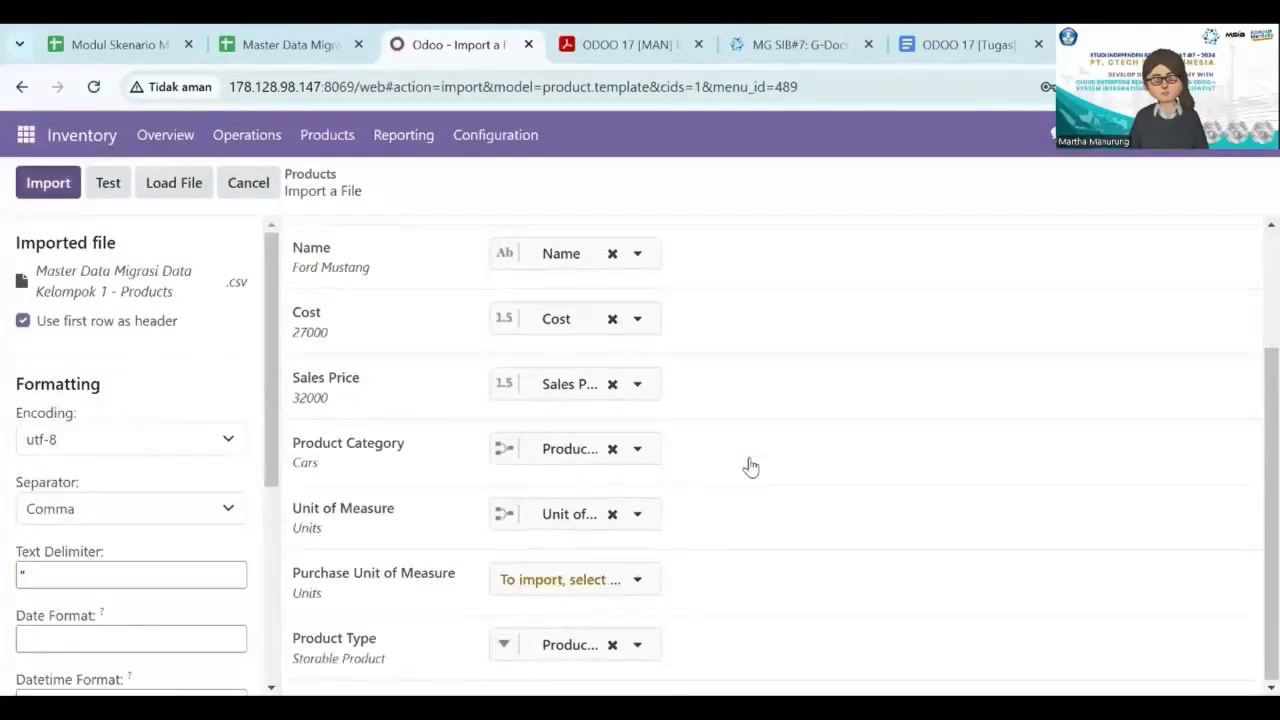
scroll(751, 467, up, 2)
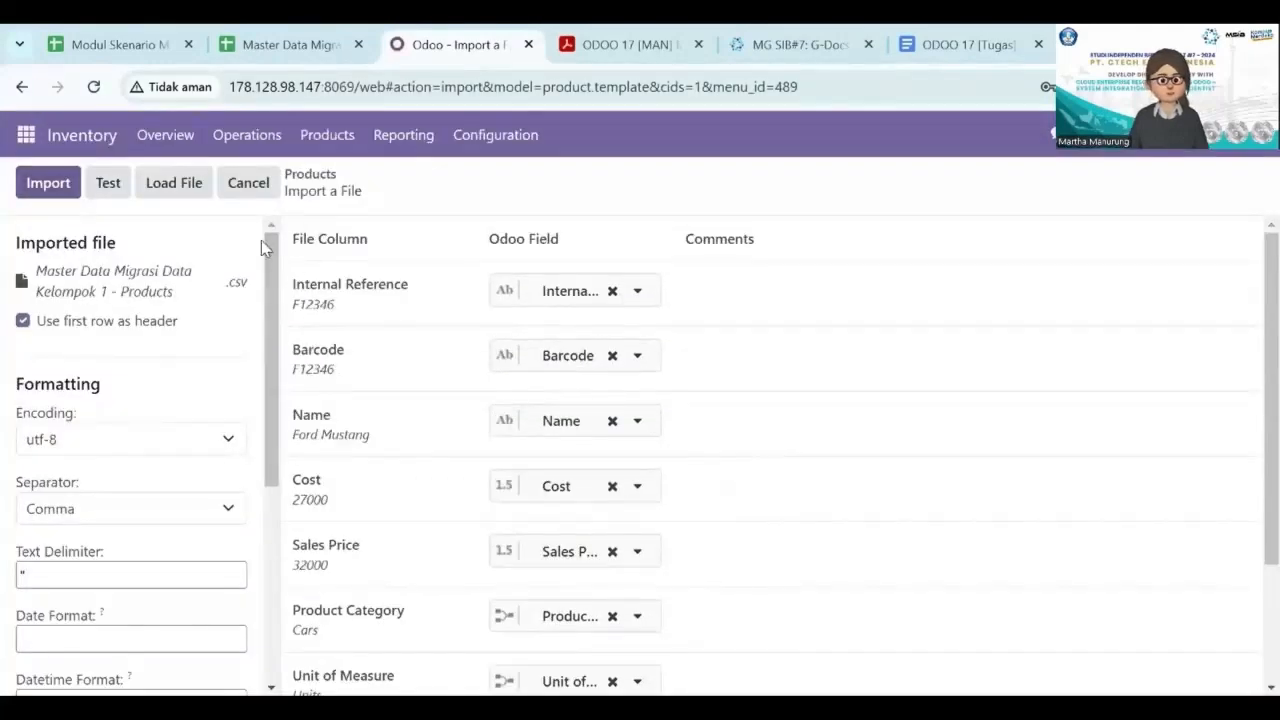
click(110, 185)
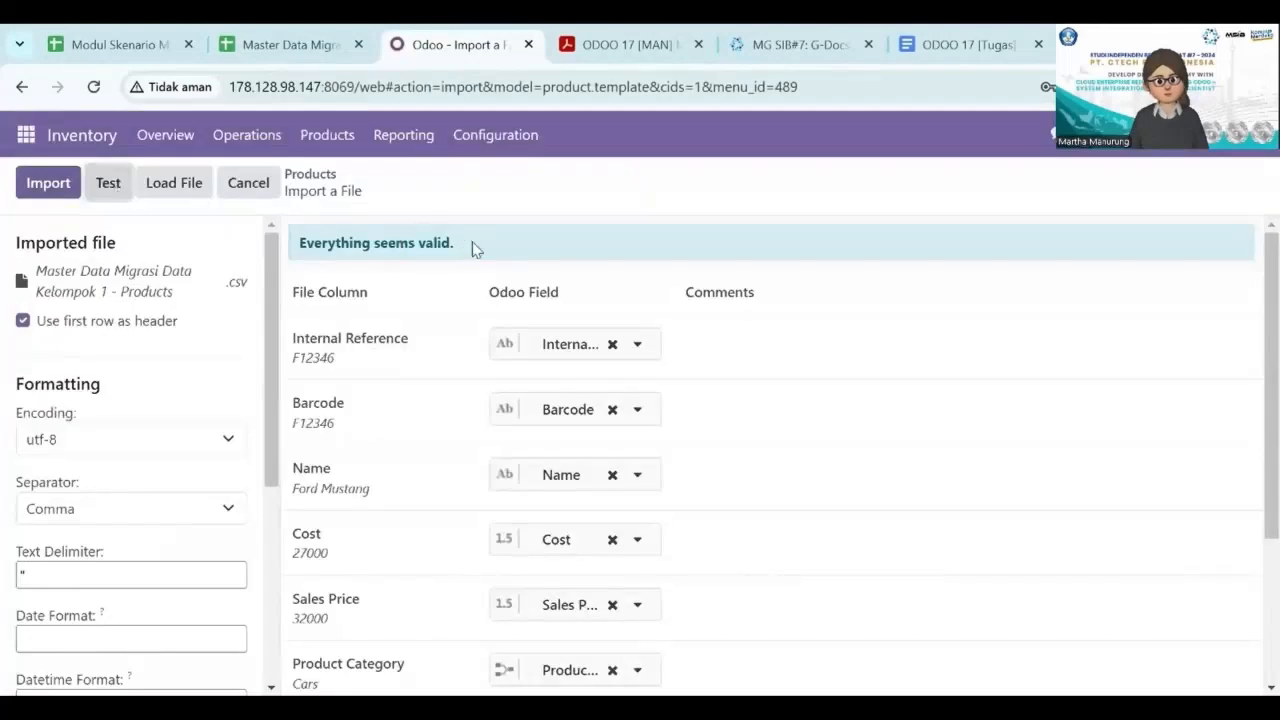
click(51, 188)
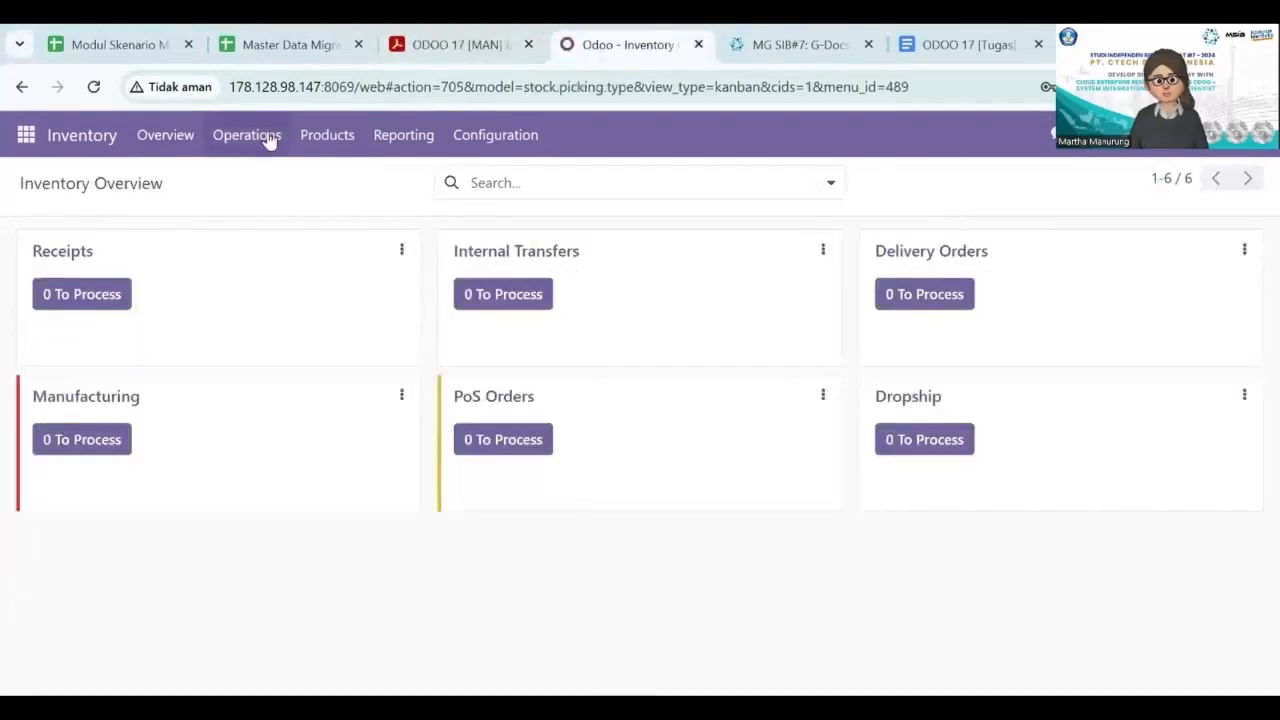
Open Physical Inventory and load the CSV file Master Data Migrasi Data Kelompok 1 - Quantity for a record import.
click(268, 141)
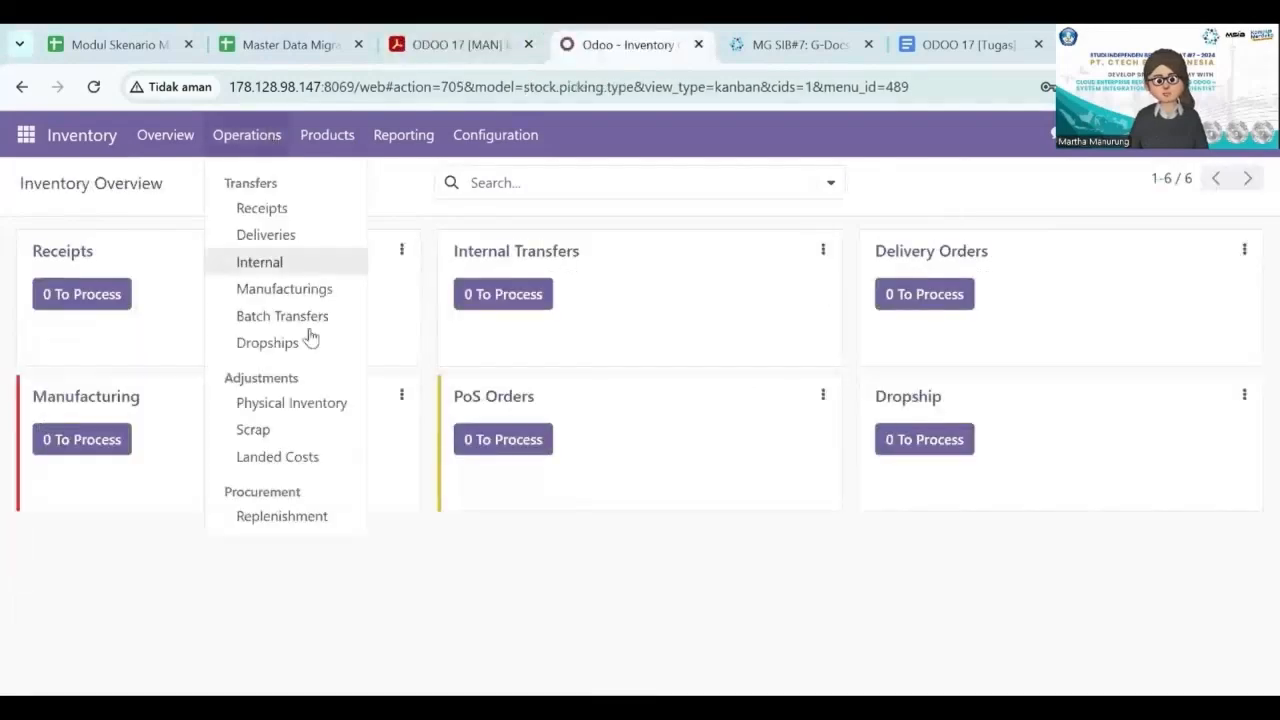
click(322, 404)
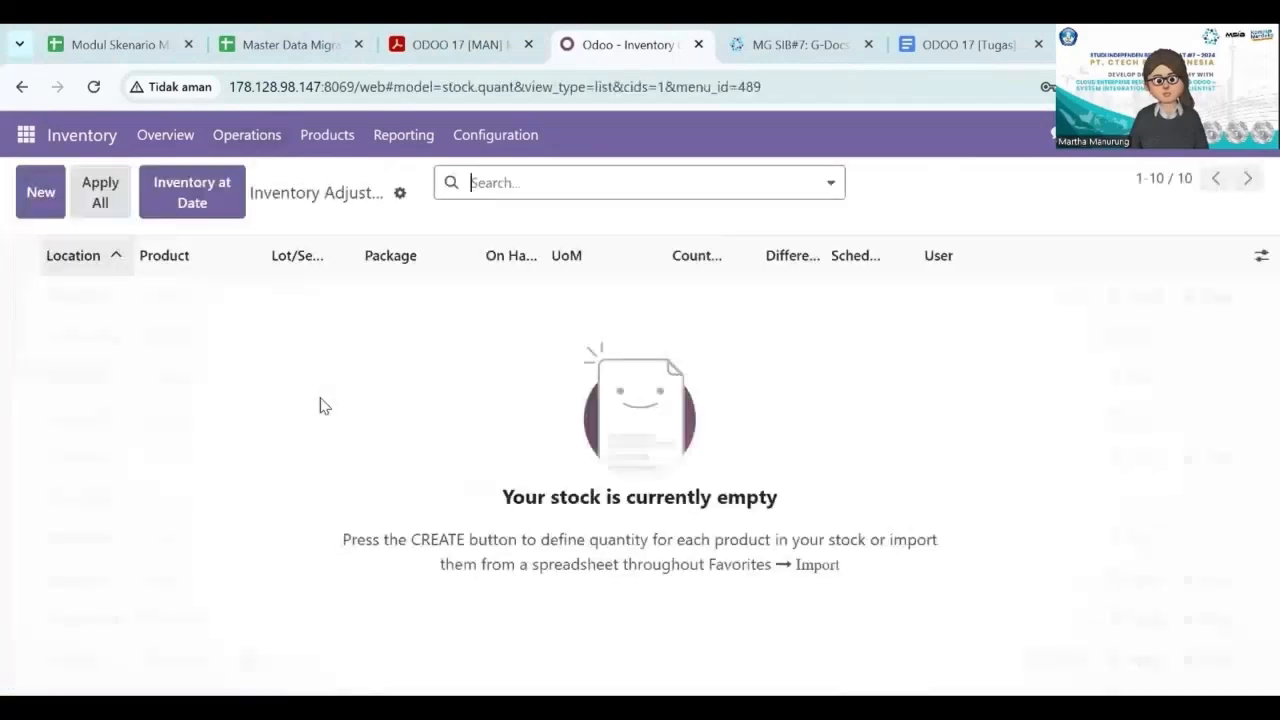
click(398, 193)
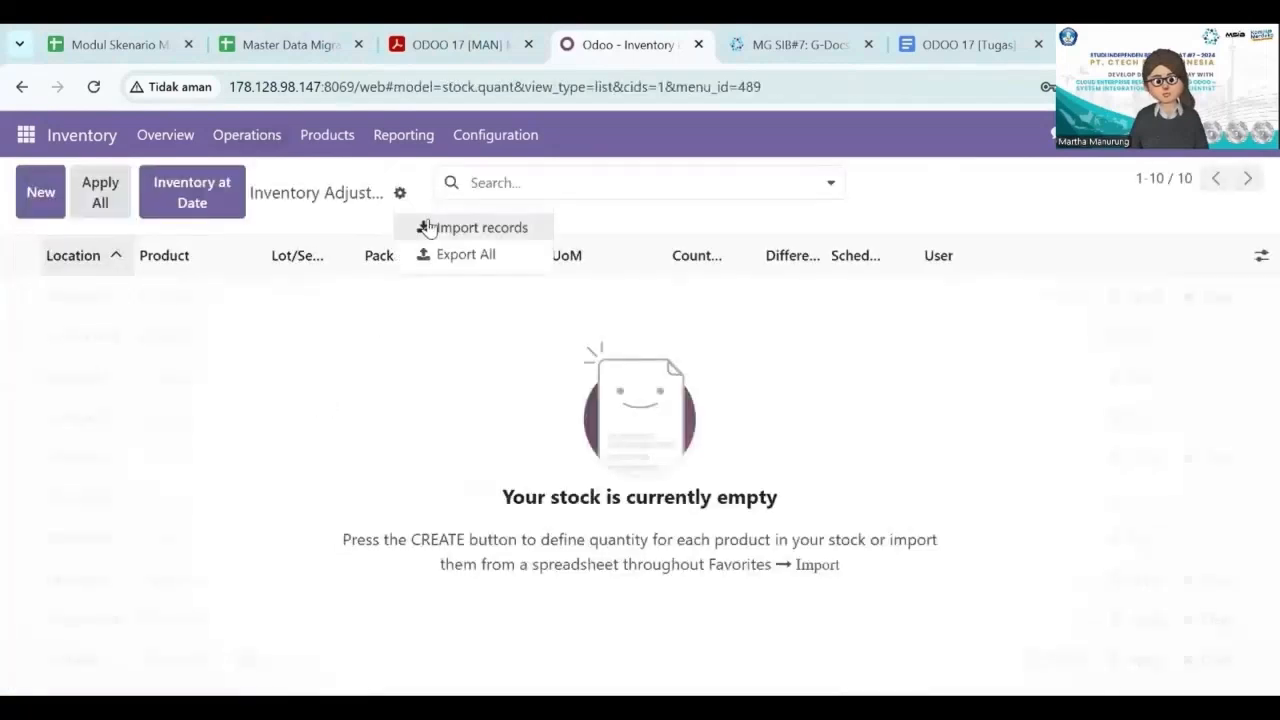
click(420, 226)
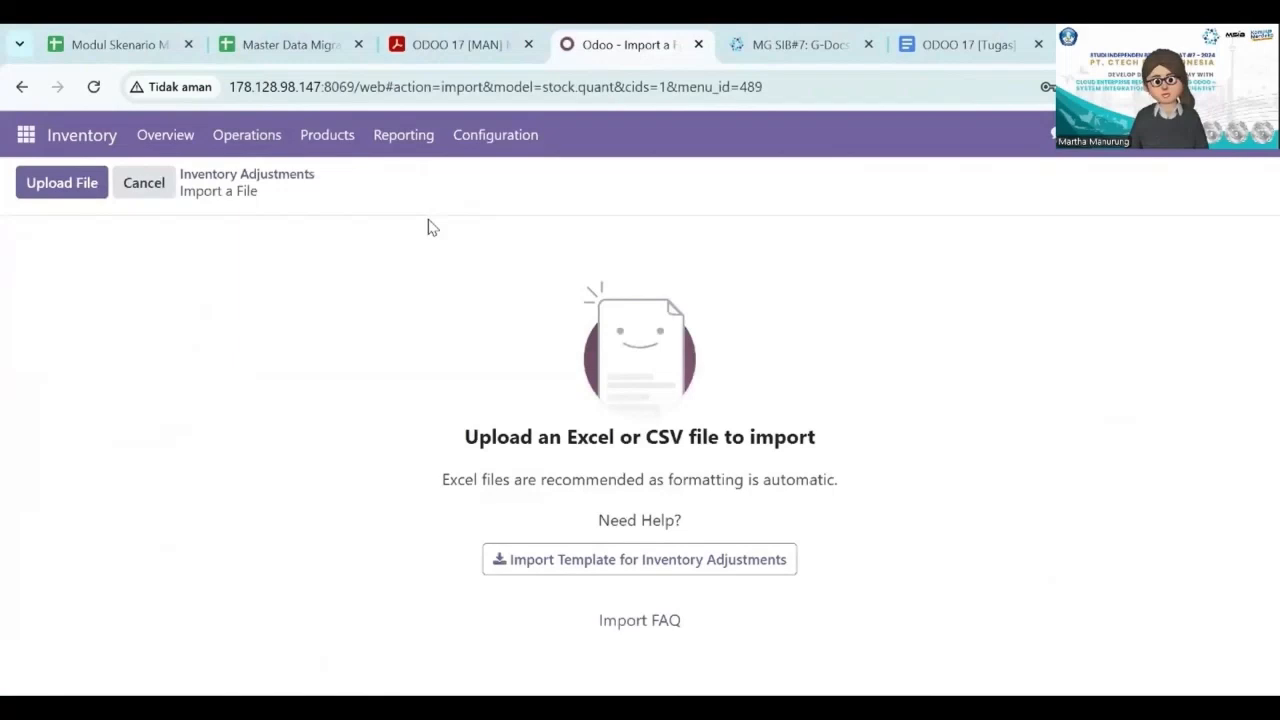
click(75, 184)
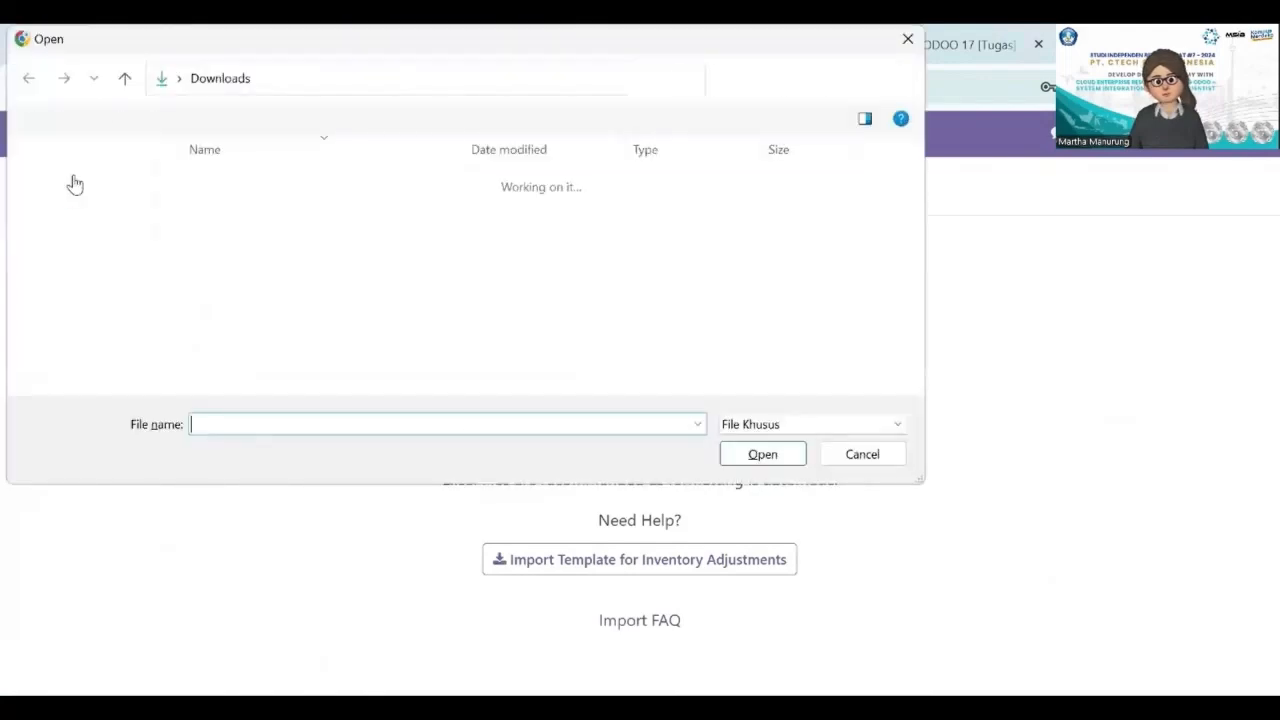
click(215, 208)
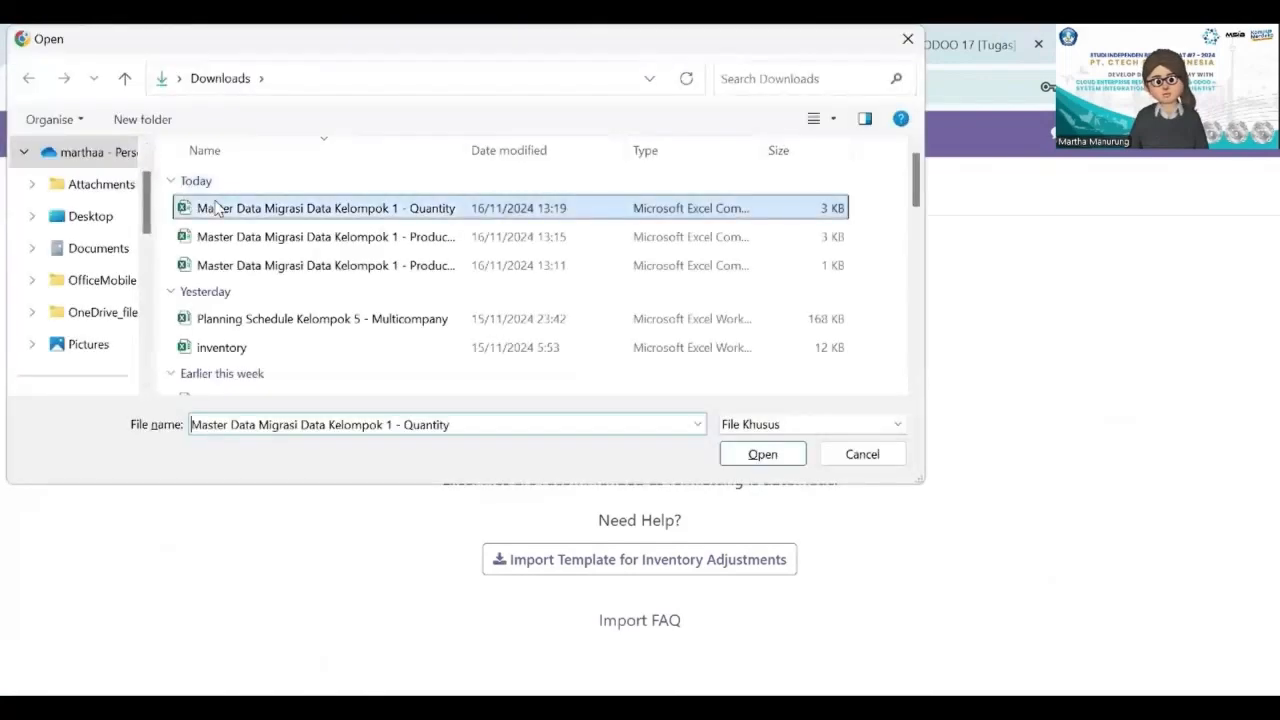
click(763, 455)
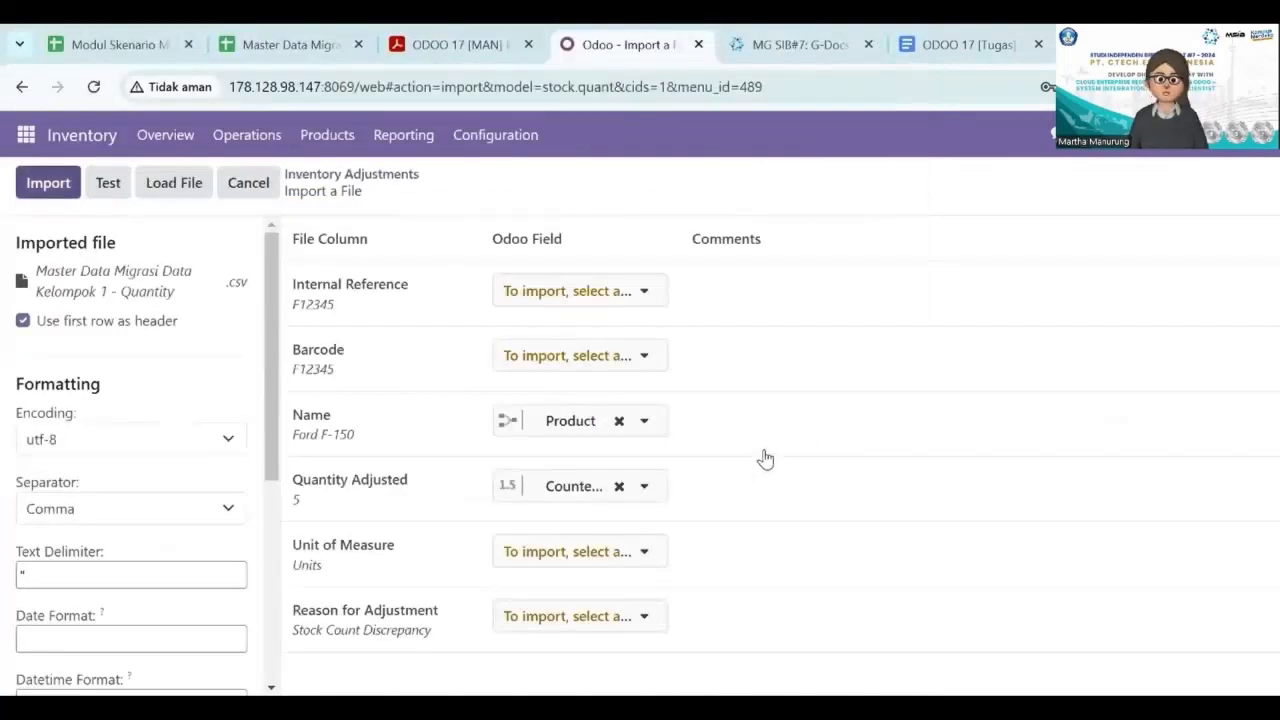
Test and import the stock quantities file, and look through the inventory adjustment lines.
click(104, 186)
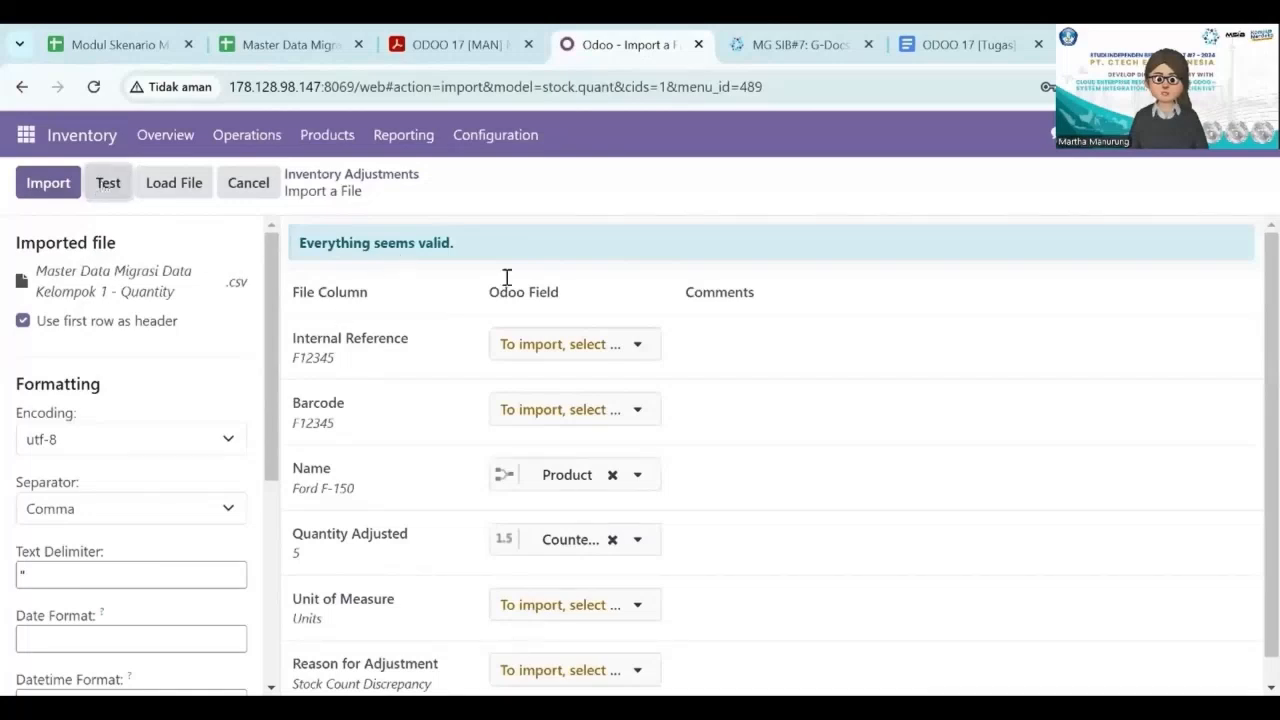
click(47, 186)
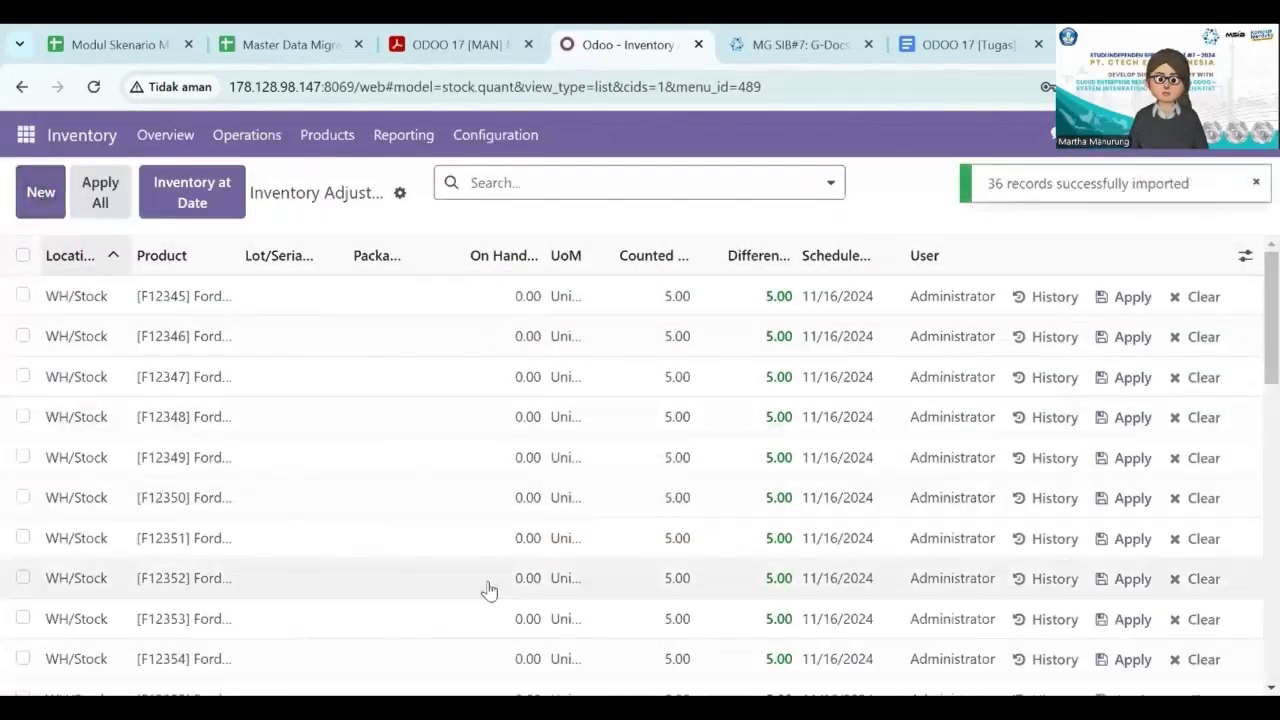
scroll(488, 590, down, 3)
scroll(488, 590, up, 3)
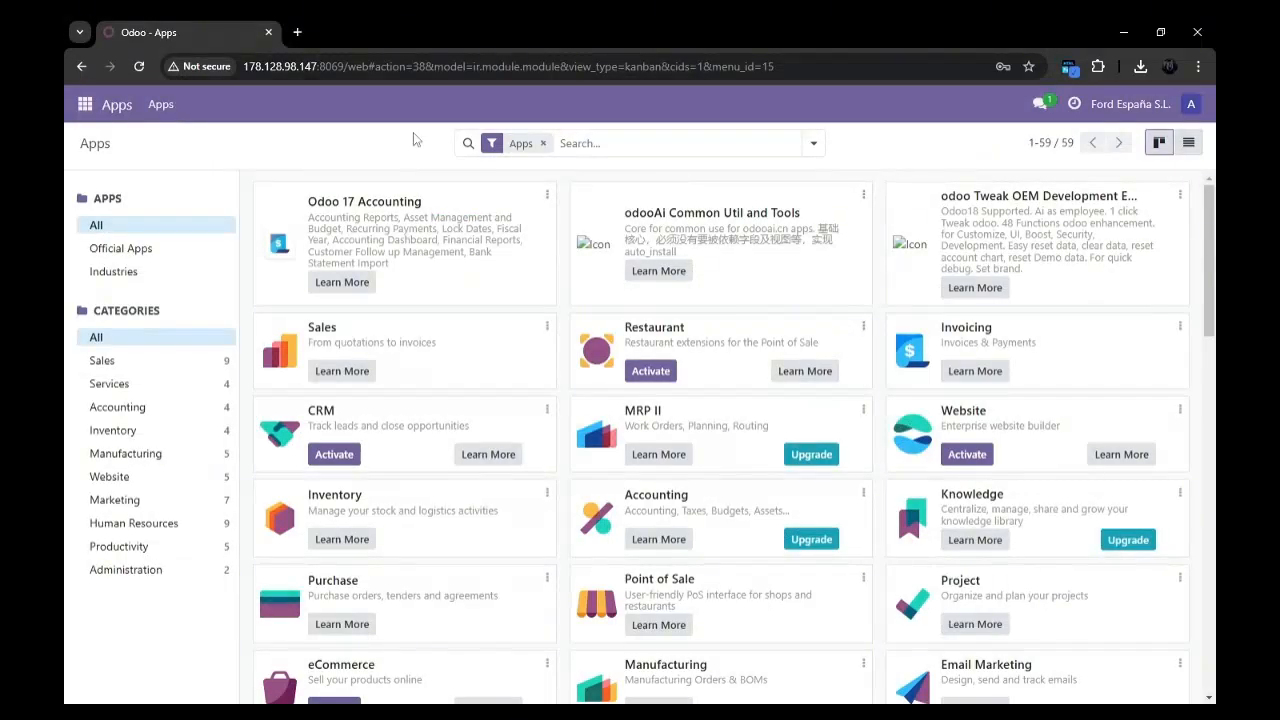
Activate the developer mode in the general settings.
click(88, 104)
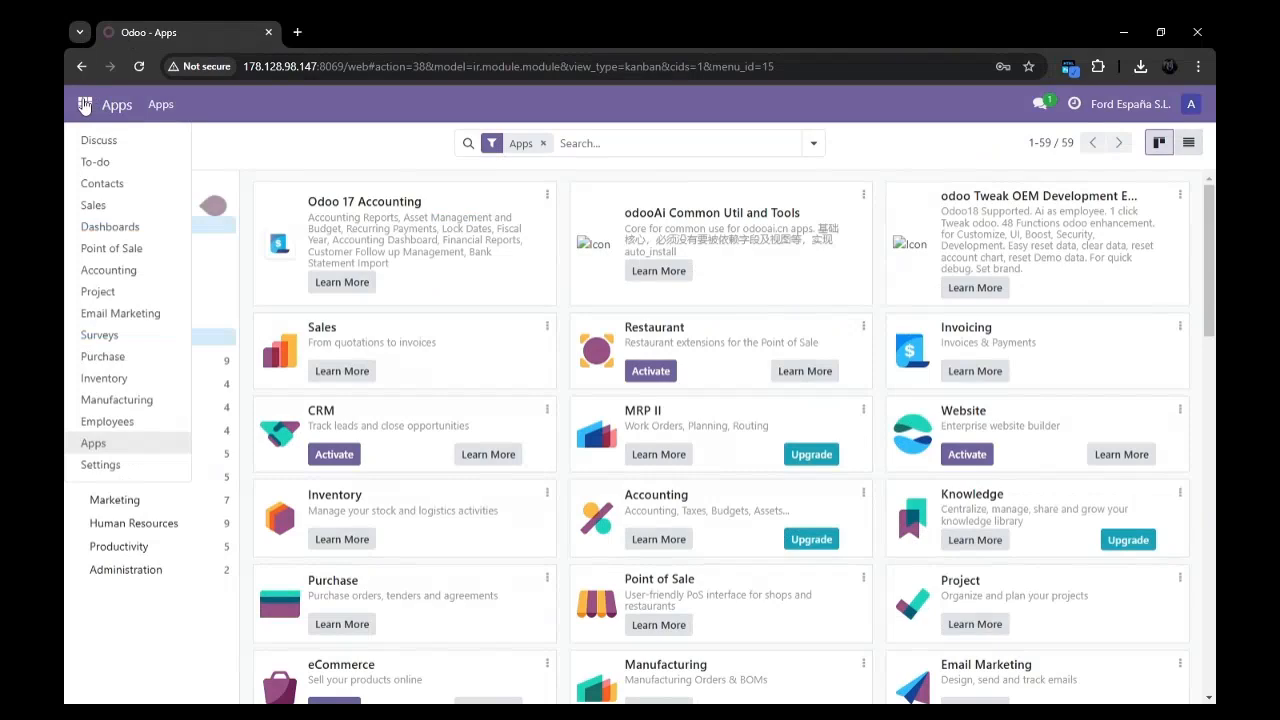
click(134, 465)
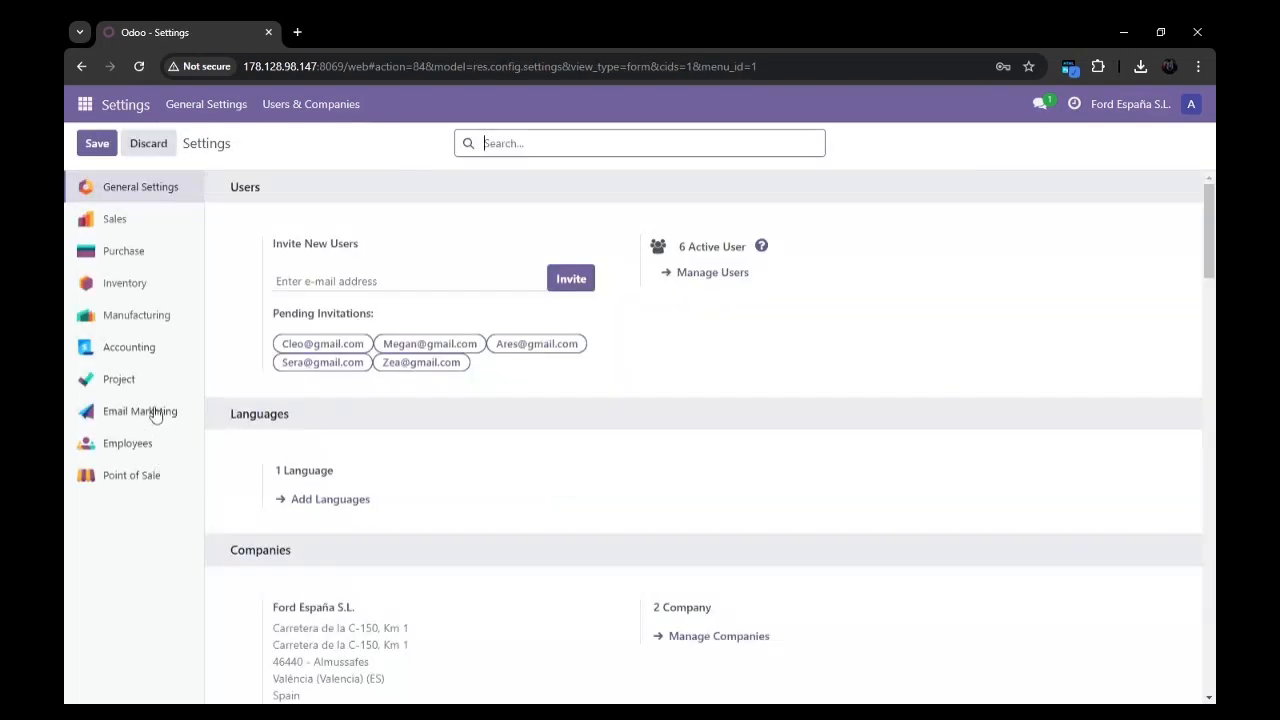
scroll(470, 487, down, 8)
scroll(470, 487, down, 10)
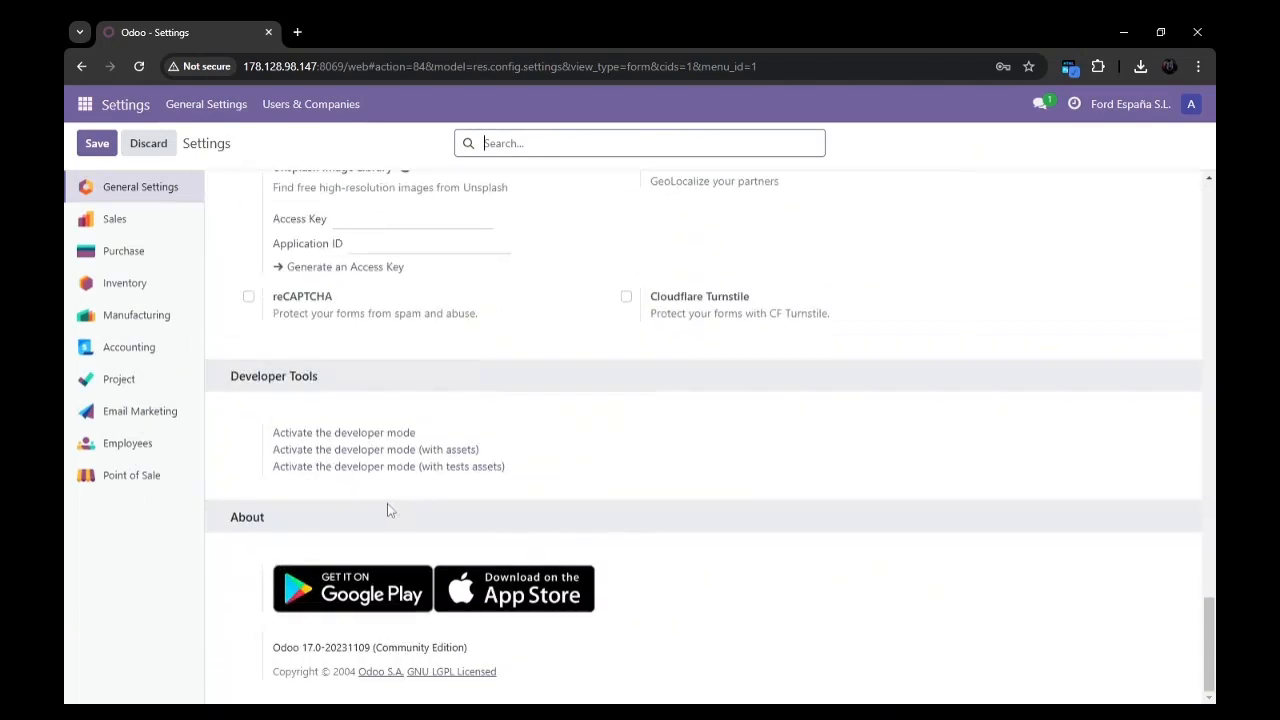
click(333, 442)
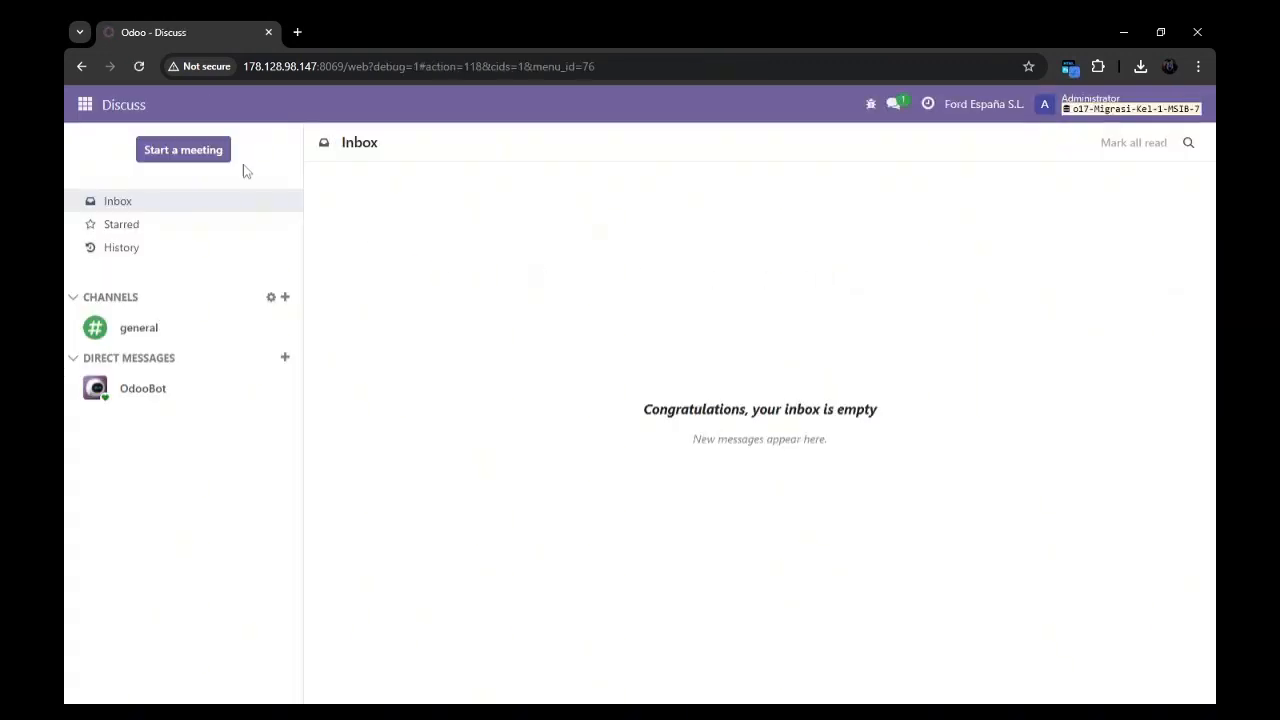
Open the Manufacturing app, check its settings page and go to the Bills of Materials list.
click(84, 107)
click(124, 401)
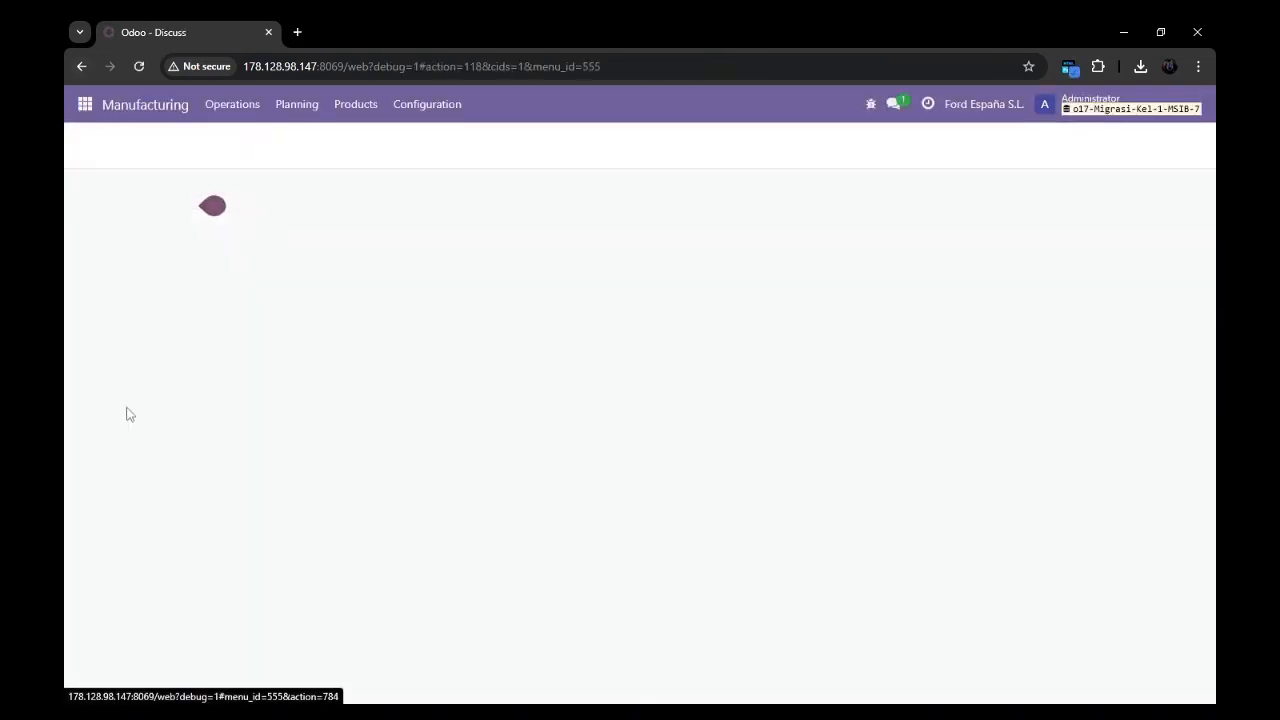
click(432, 118)
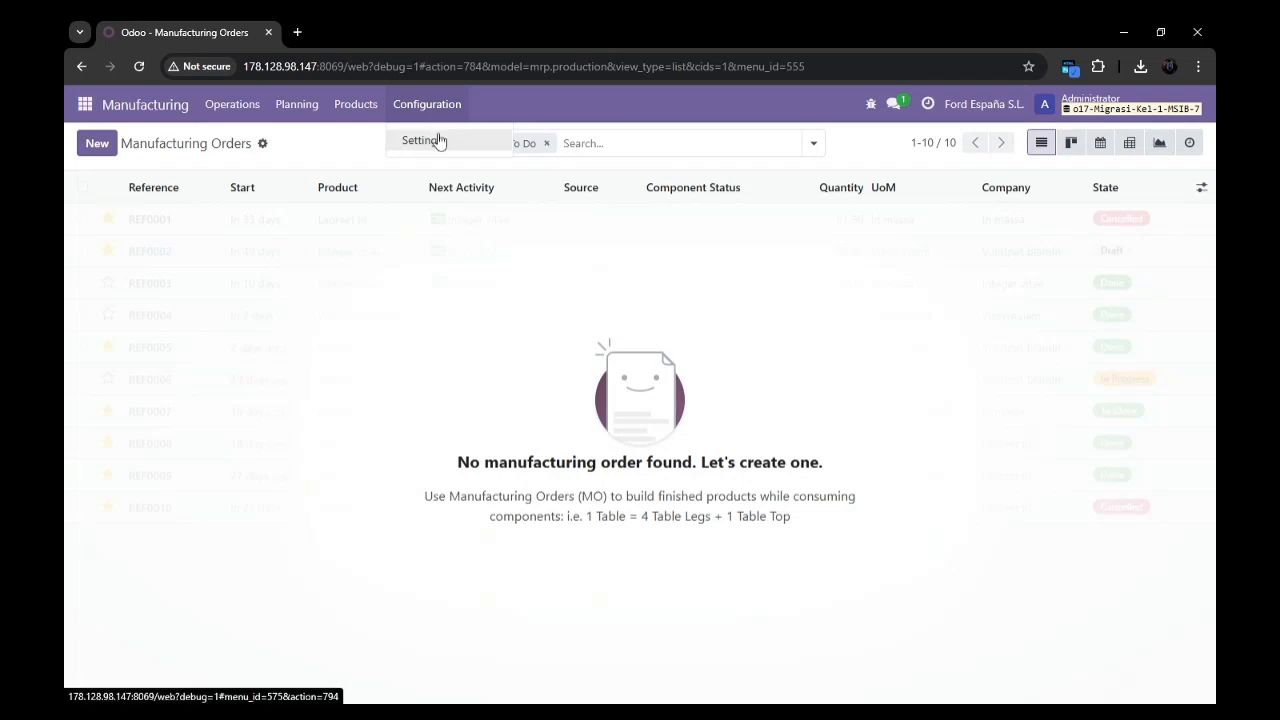
click(438, 140)
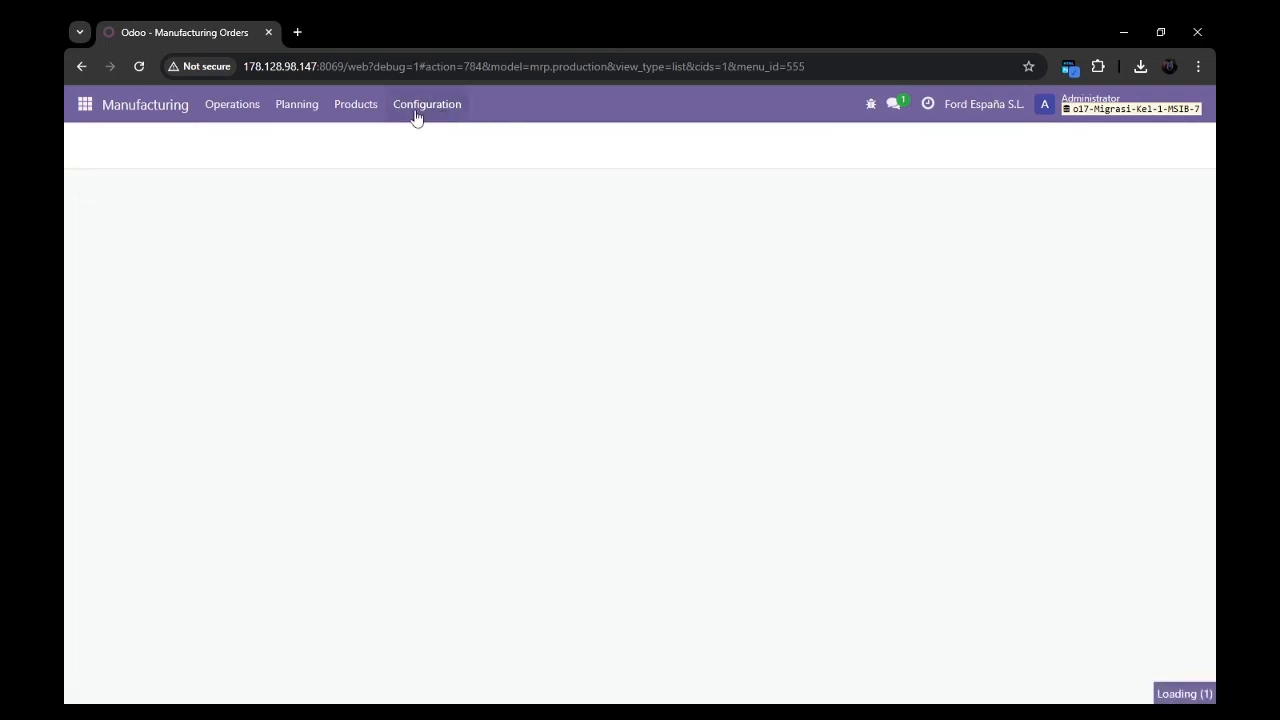
click(287, 107)
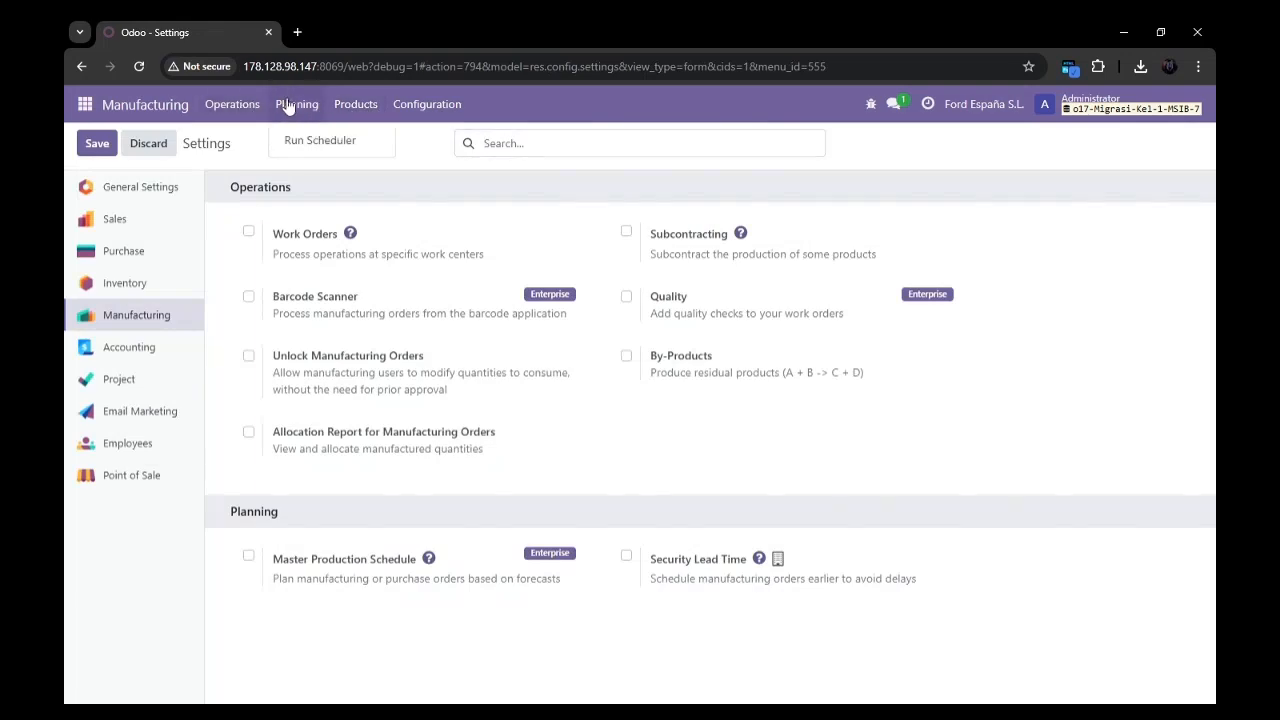
click(366, 108)
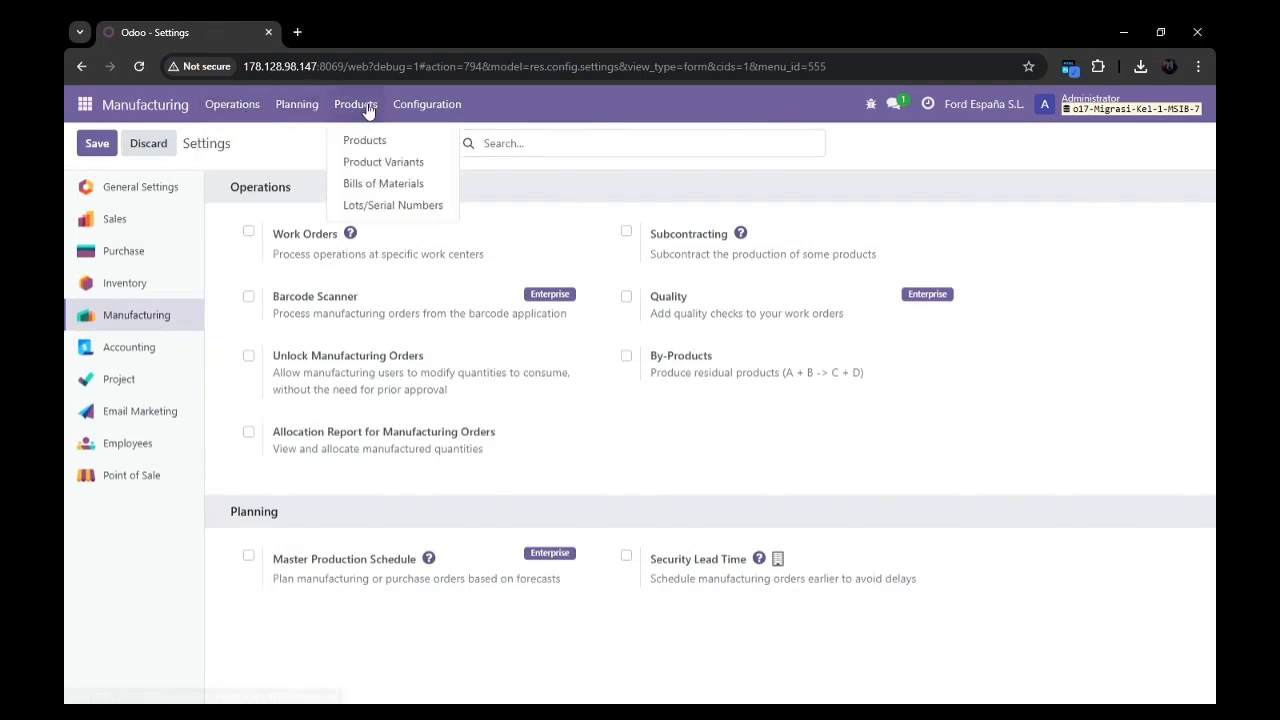
click(402, 186)
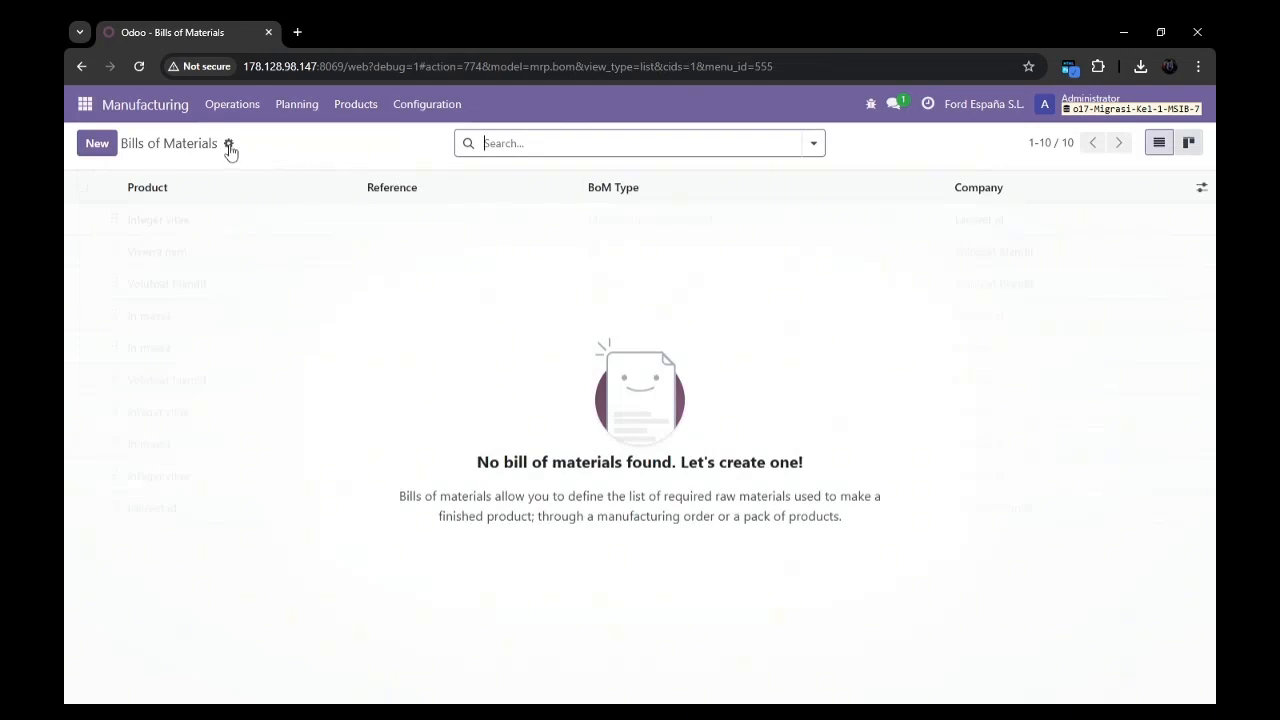
click(229, 145)
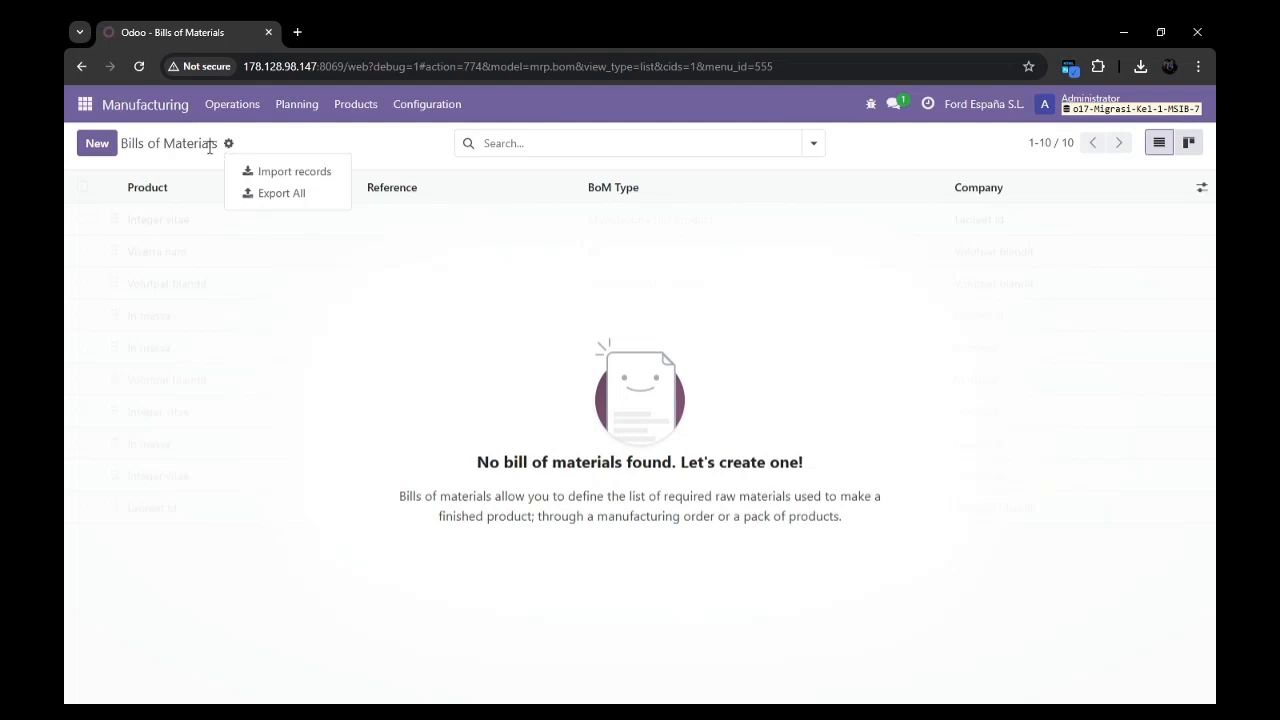
click(173, 146)
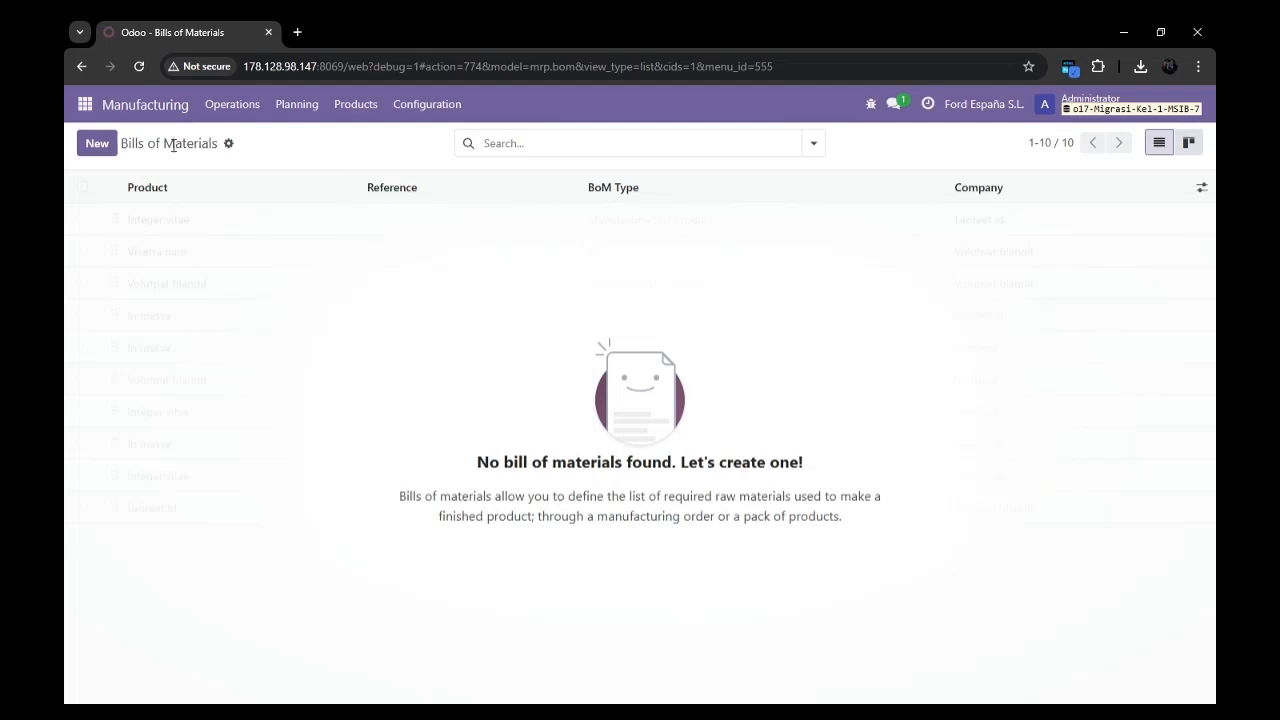
click(110, 152)
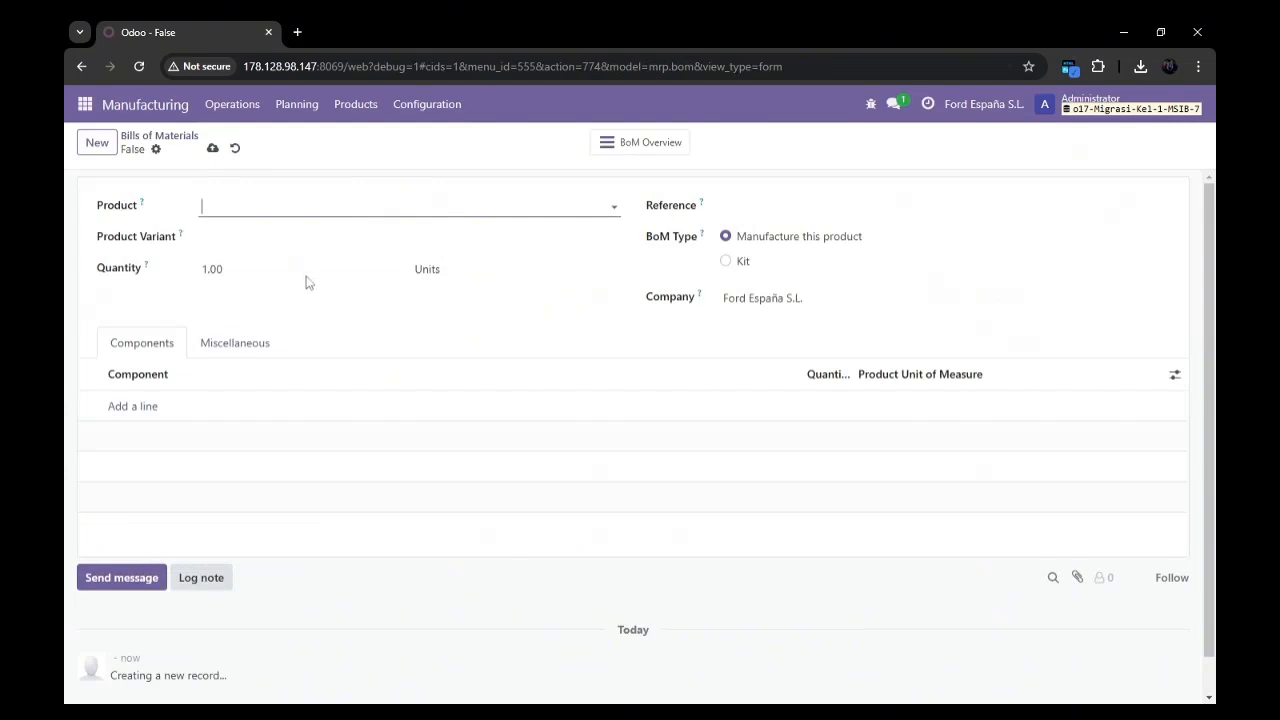
click(86, 65)
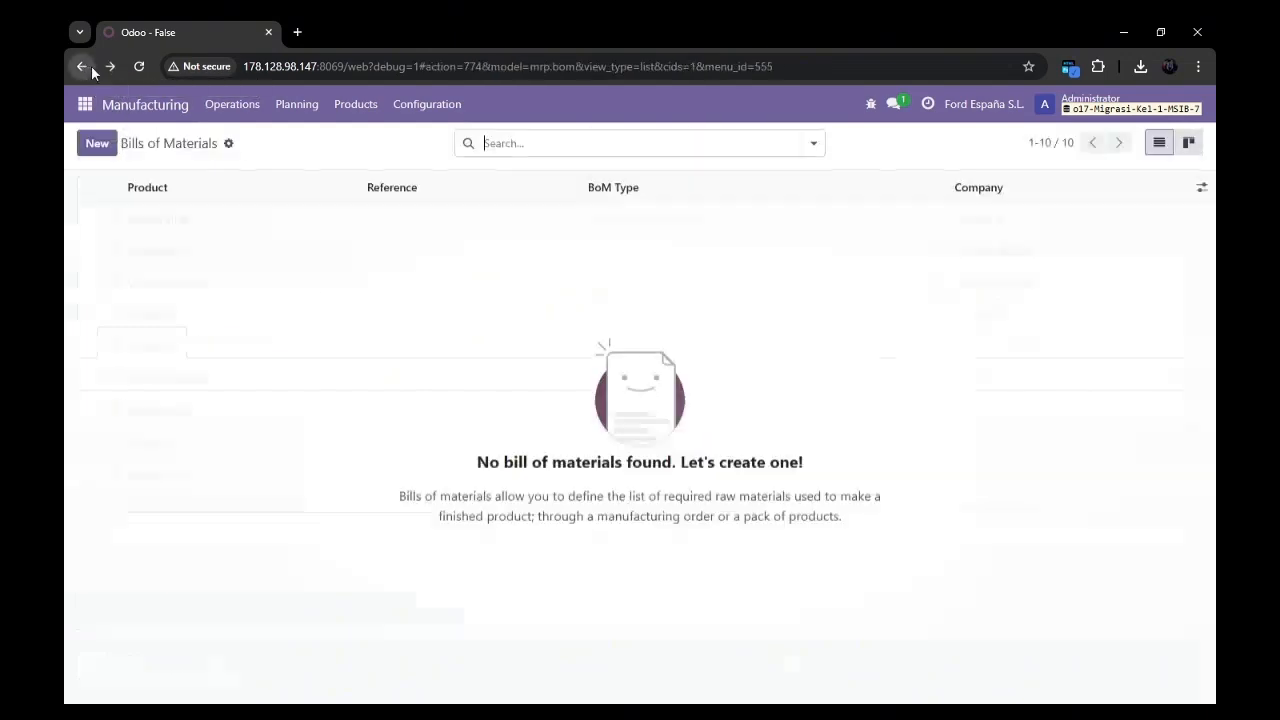
Start a record import for the bills of materials and bring up the file selection for the upload.
click(230, 146)
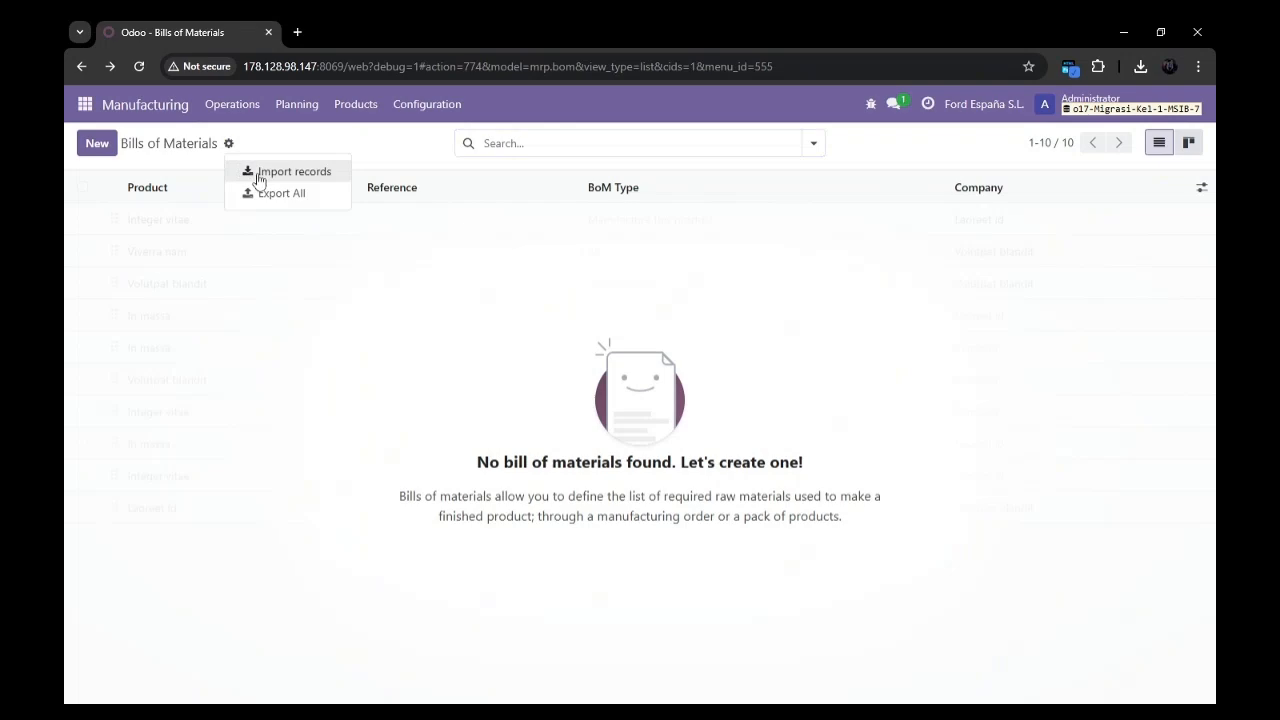
click(262, 175)
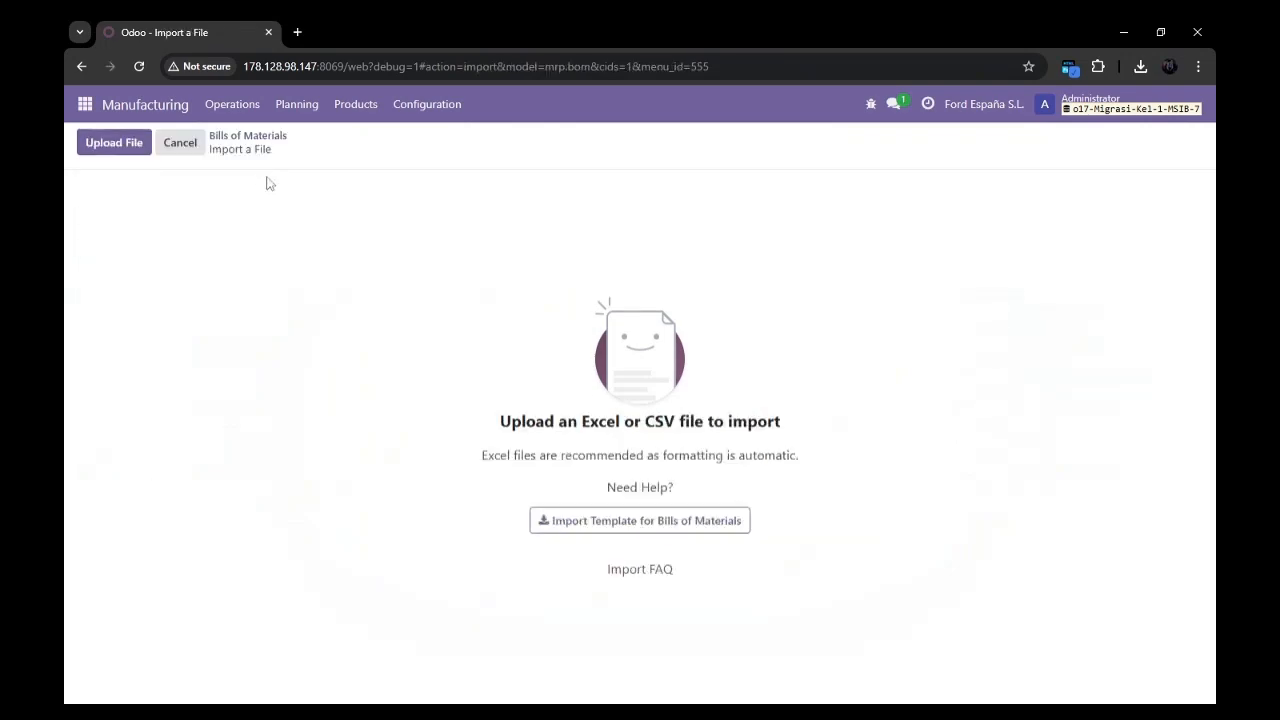
click(97, 143)
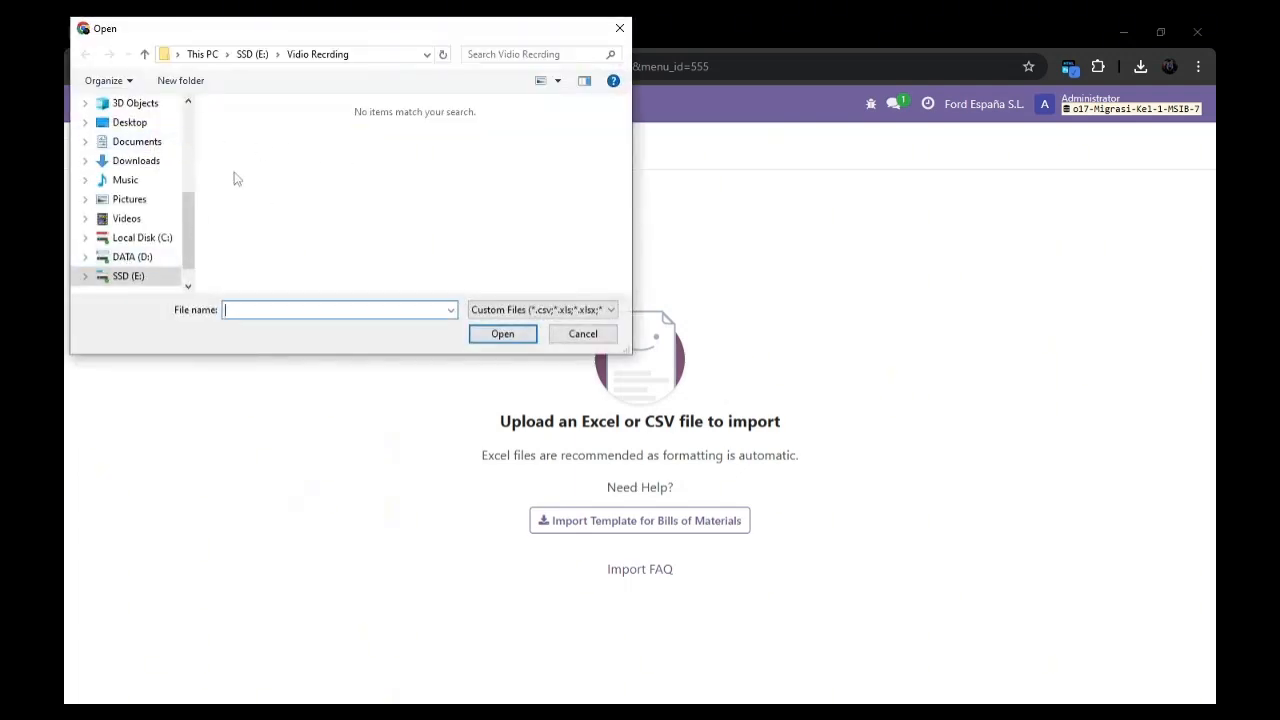
Load the workbook Master Data Migrasi Data Kelompok 1.xlsx from the Migrasi Simulasi folder on drive E.
click(258, 55)
scroll(312, 155, up, 15)
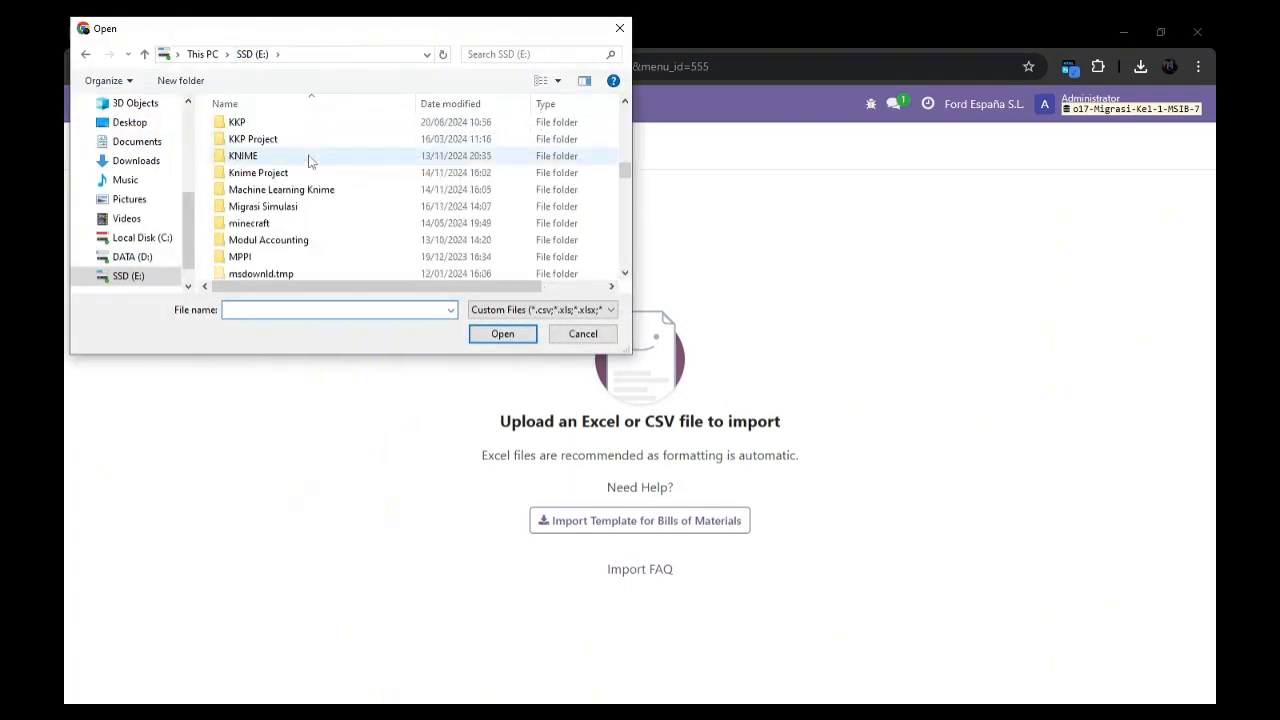
scroll(310, 161, up, 10)
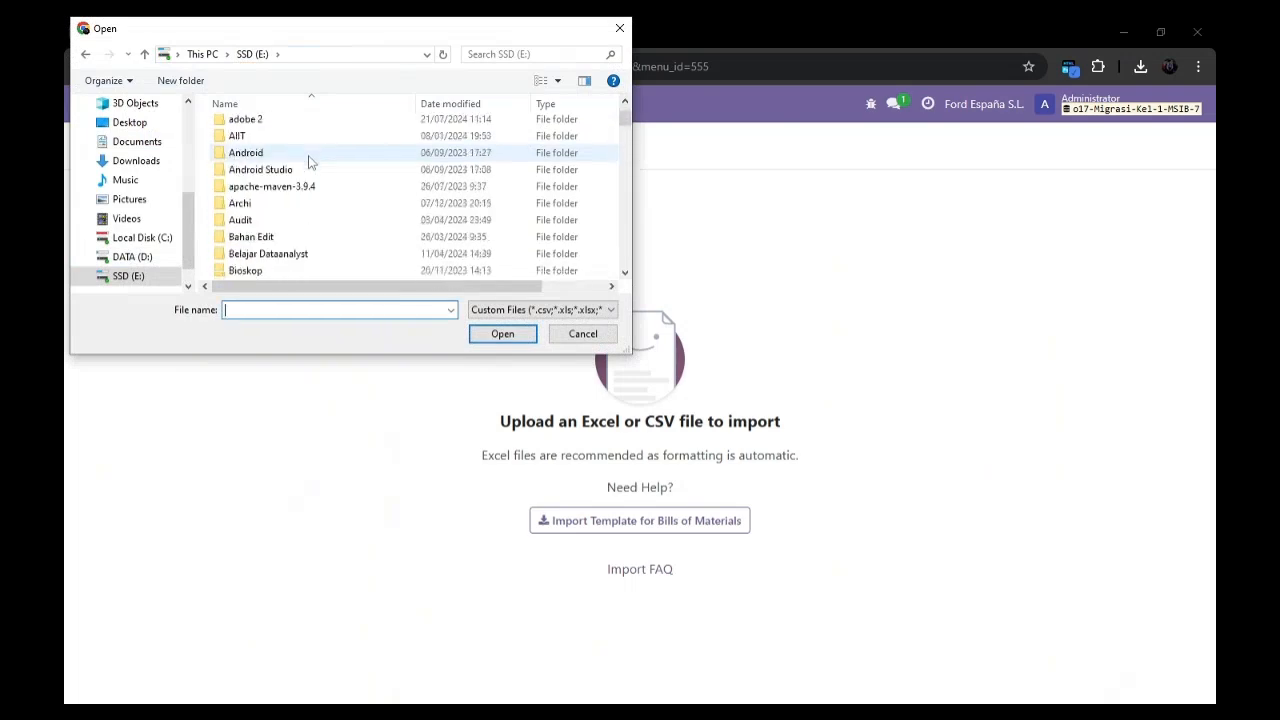
scroll(309, 170, down, 4)
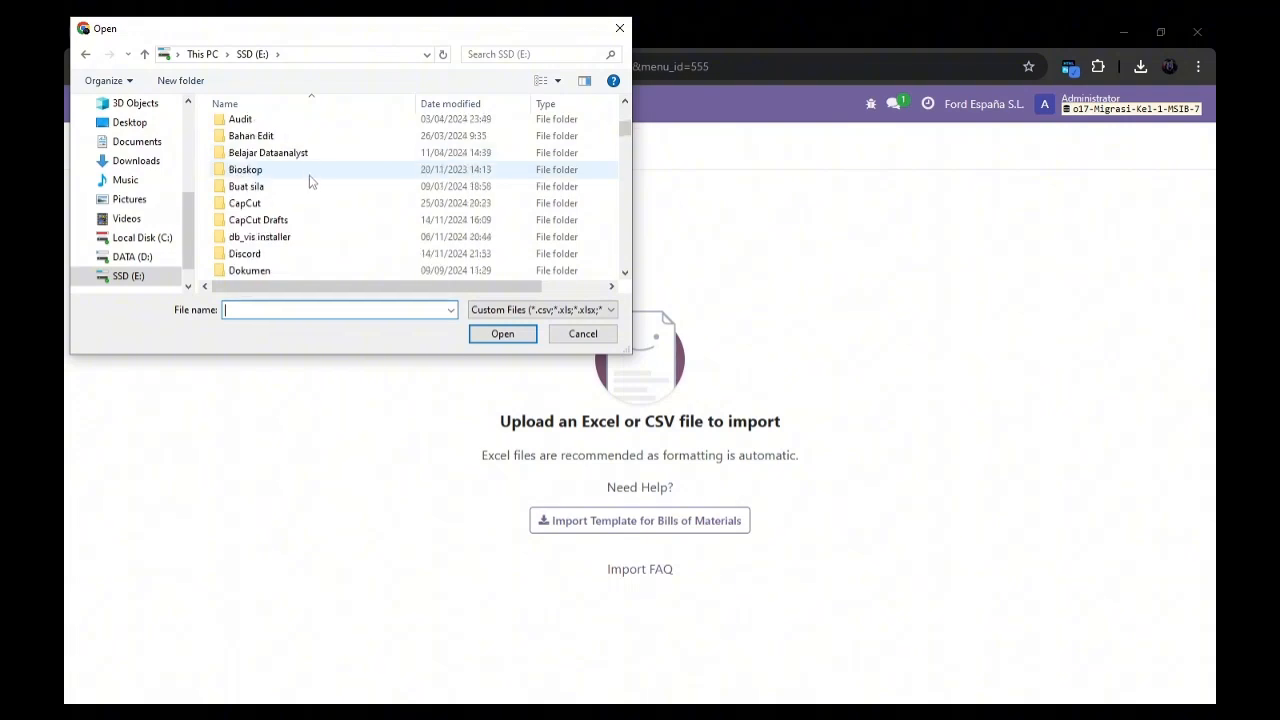
scroll(303, 205, down, 4)
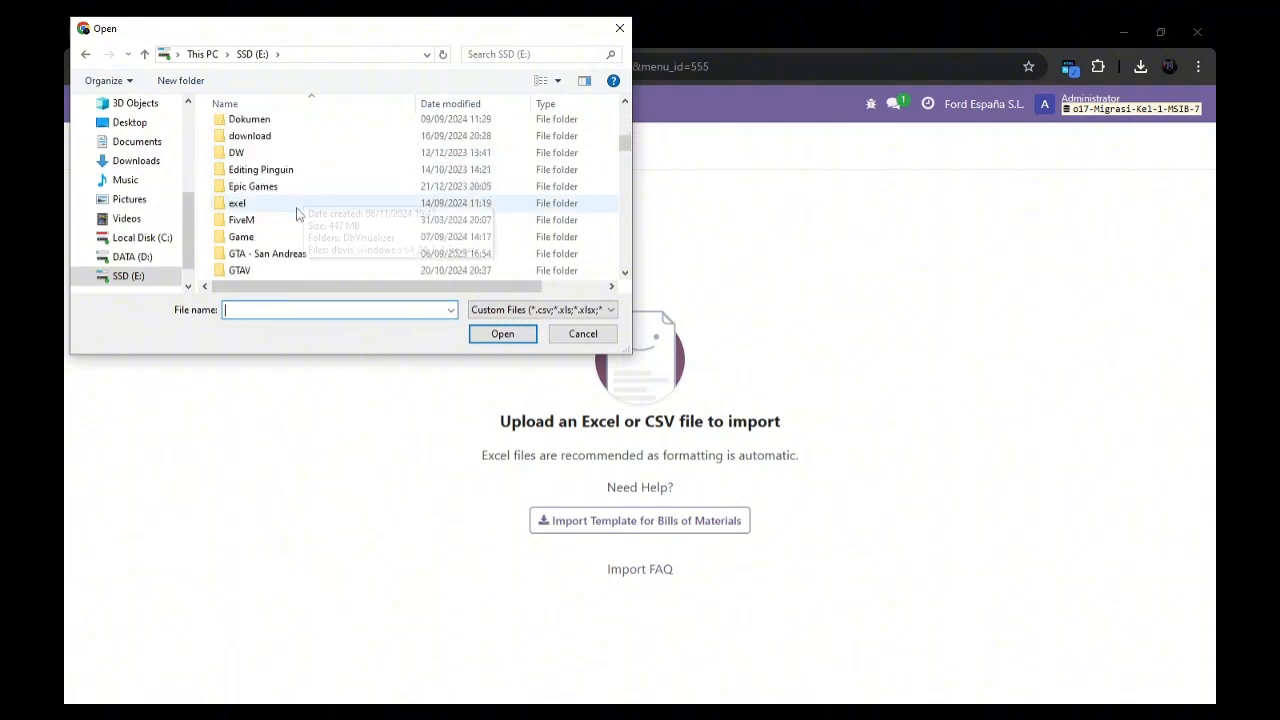
scroll(297, 216, down, 6)
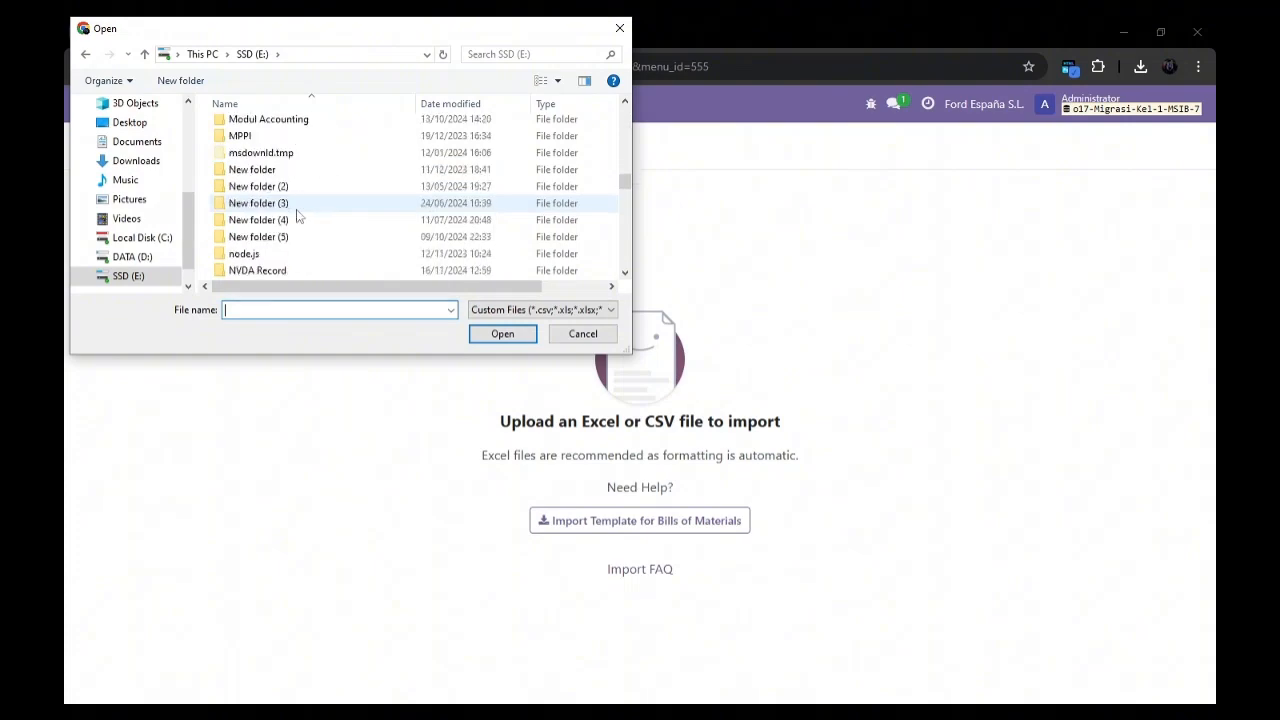
scroll(297, 216, down, 1)
scroll(297, 216, up, 14)
scroll(297, 216, up, 1)
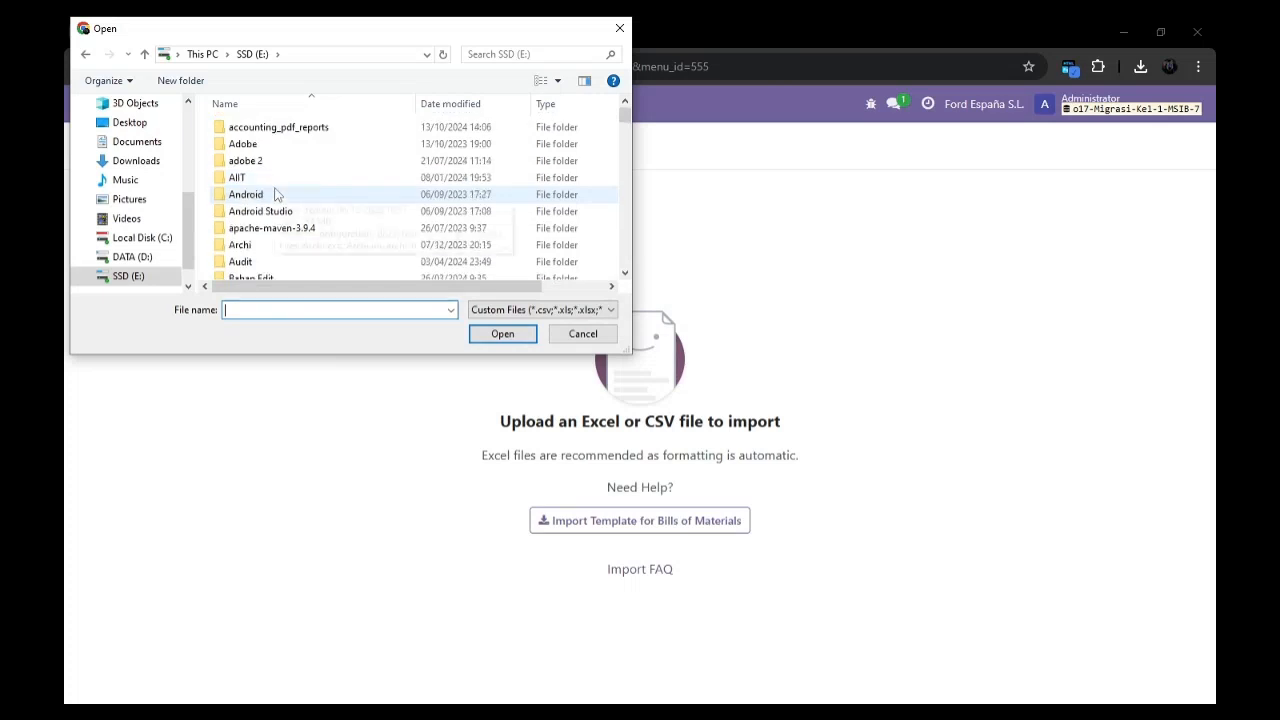
scroll(290, 212, down, 4)
scroll(277, 207, down, 5)
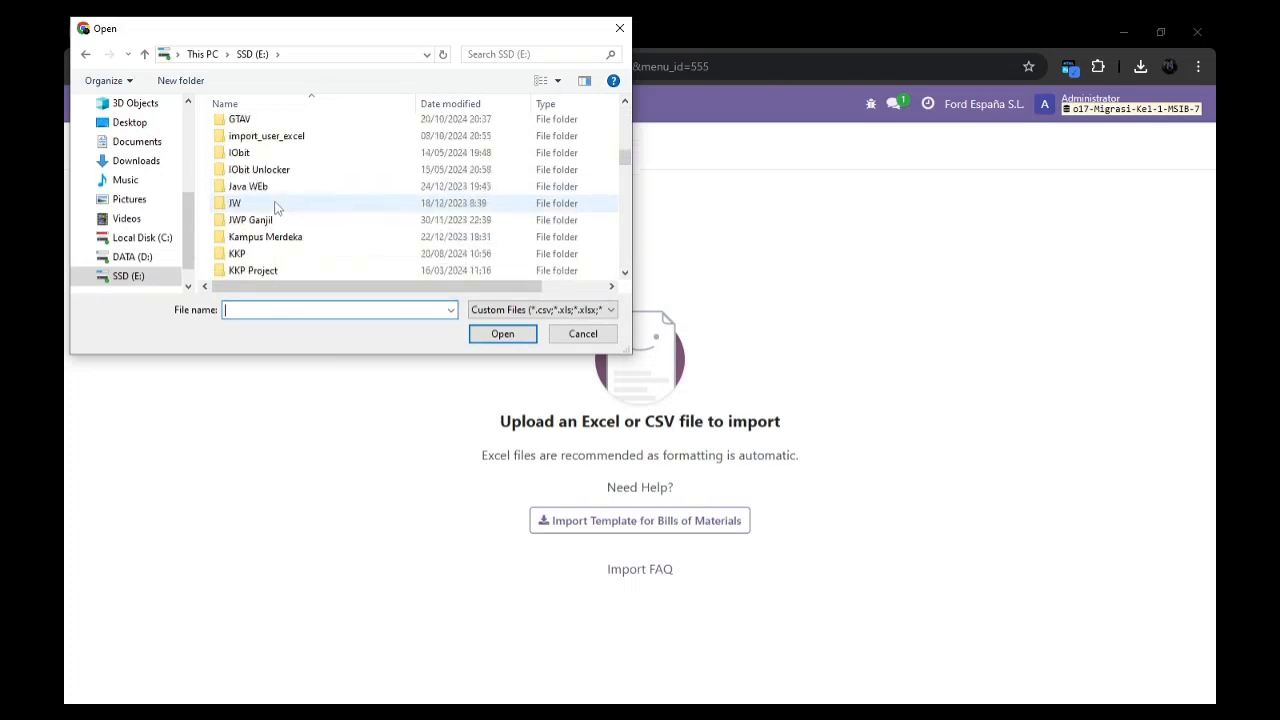
scroll(277, 210, down, 2)
click(283, 237)
double_click(283, 237)
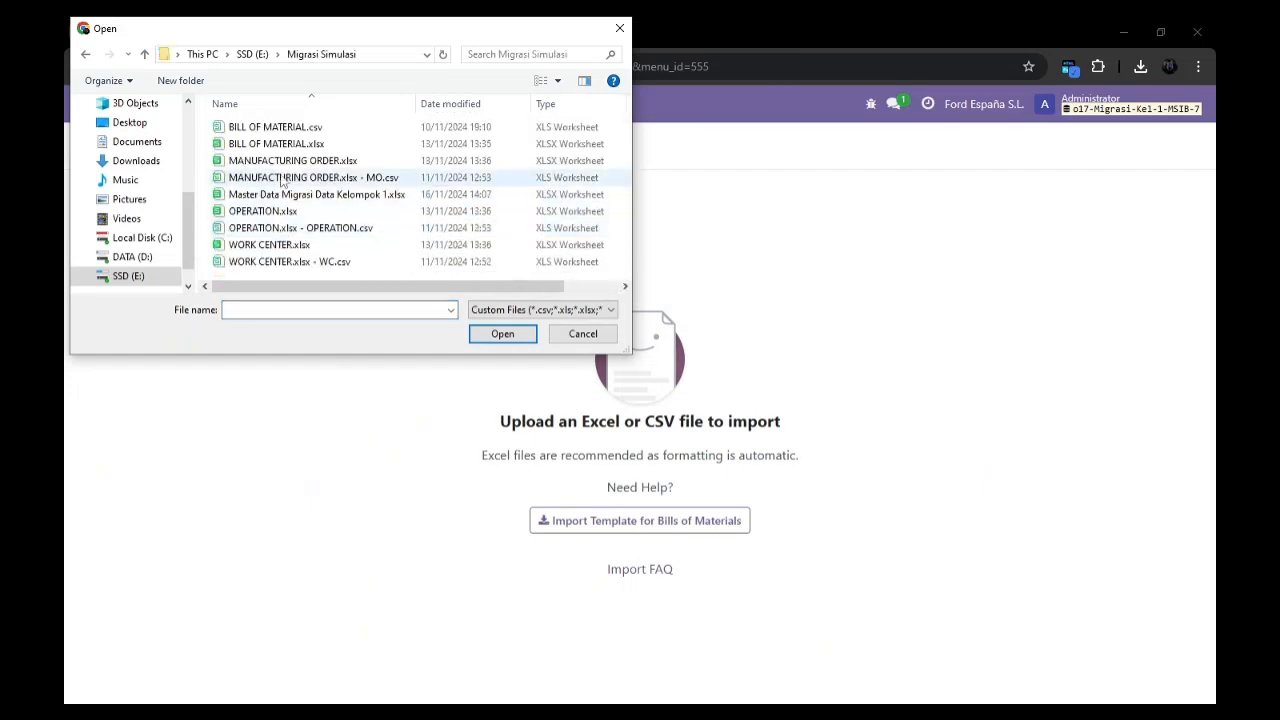
double_click(340, 196)
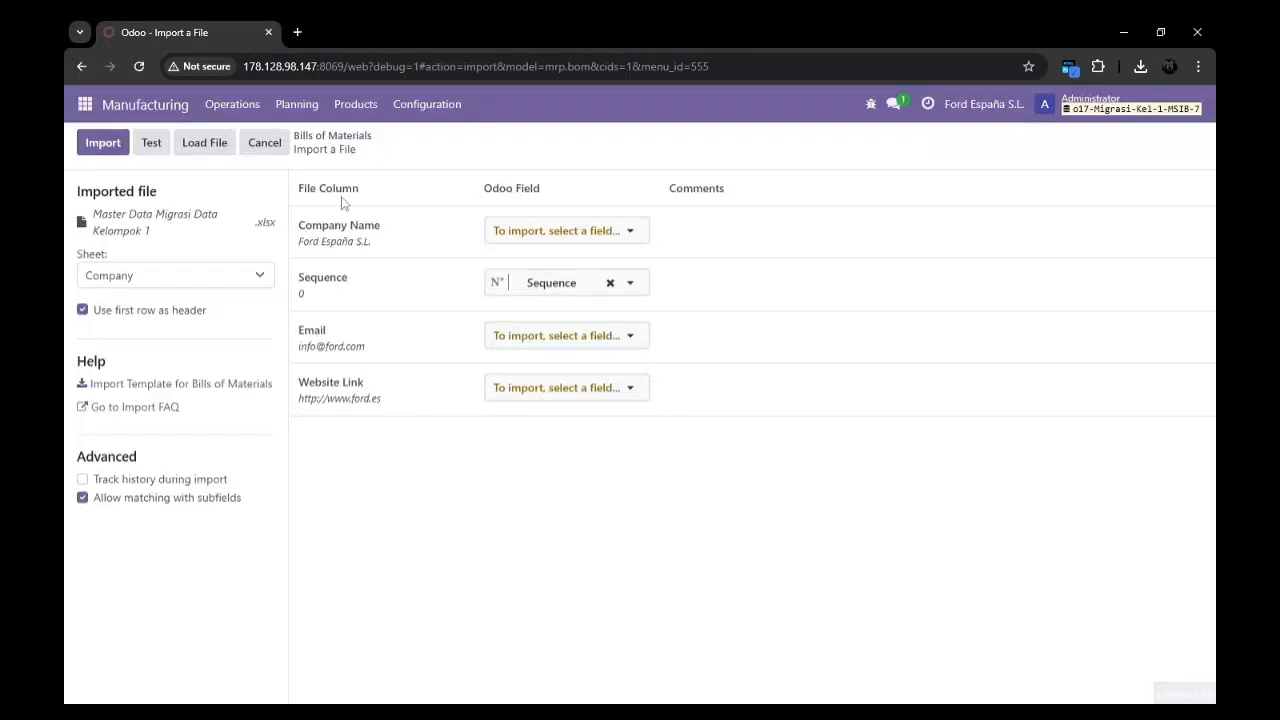
Choose Bill of Materials (BoM) as the workbook sheet to import.
click(252, 277)
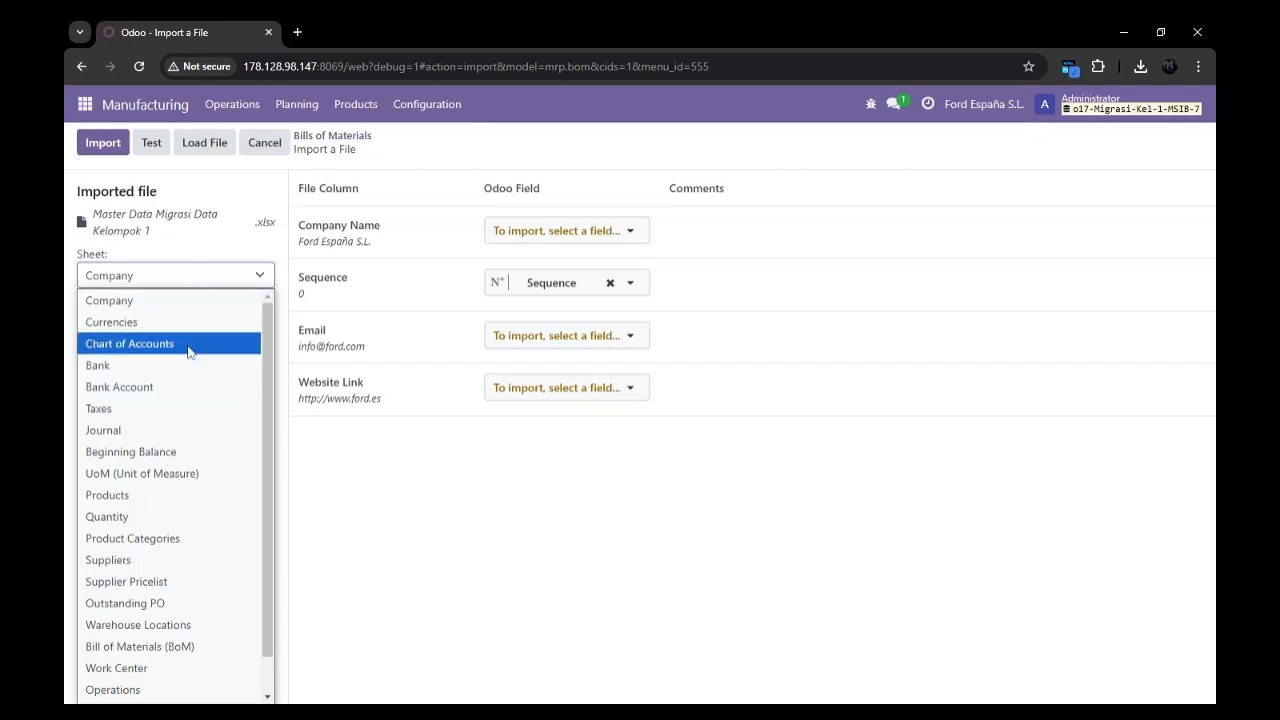
scroll(188, 350, down, 1)
scroll(189, 352, up, 1)
scroll(190, 358, down, 1)
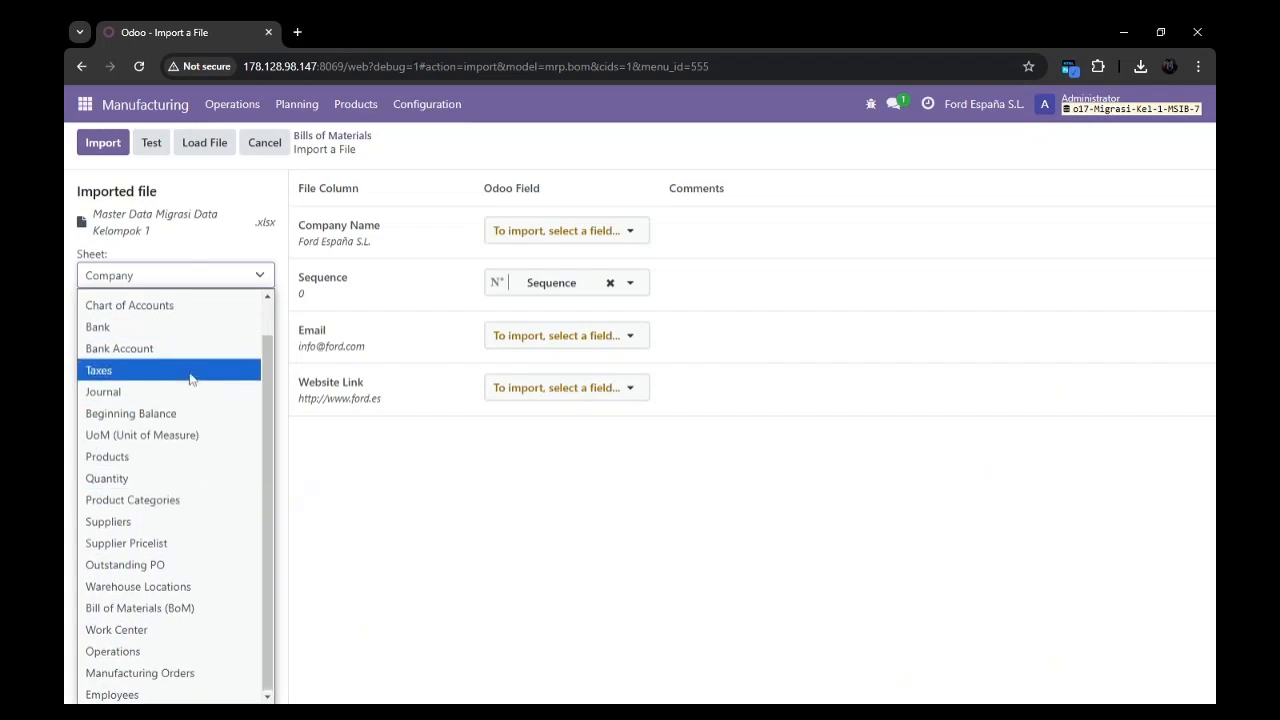
scroll(175, 350, up, 1)
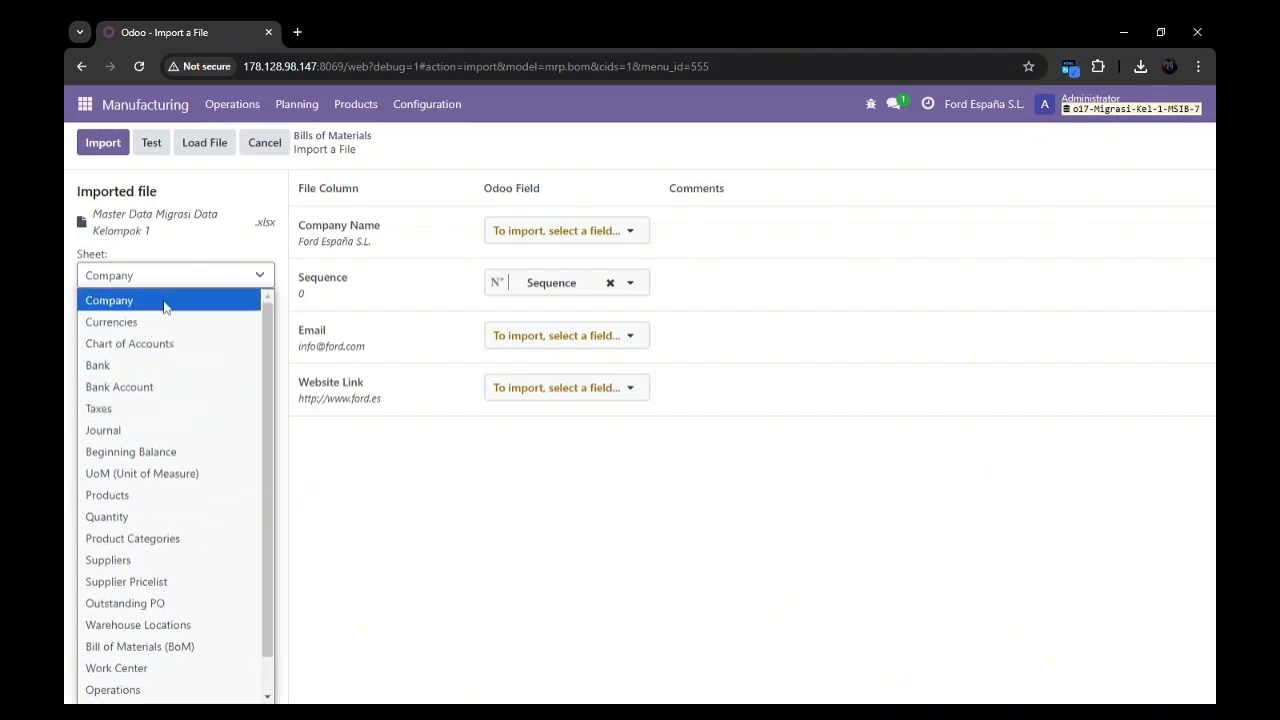
scroll(174, 566, down, 1)
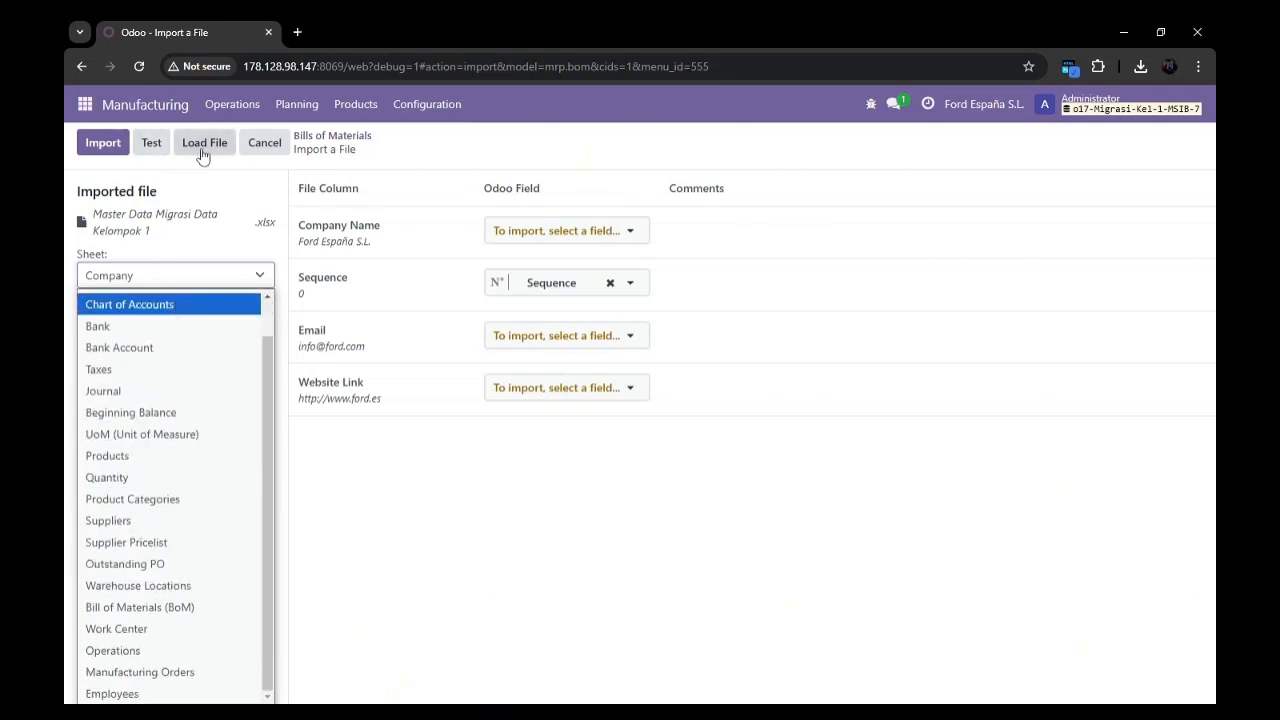
scroll(199, 545, down, 1)
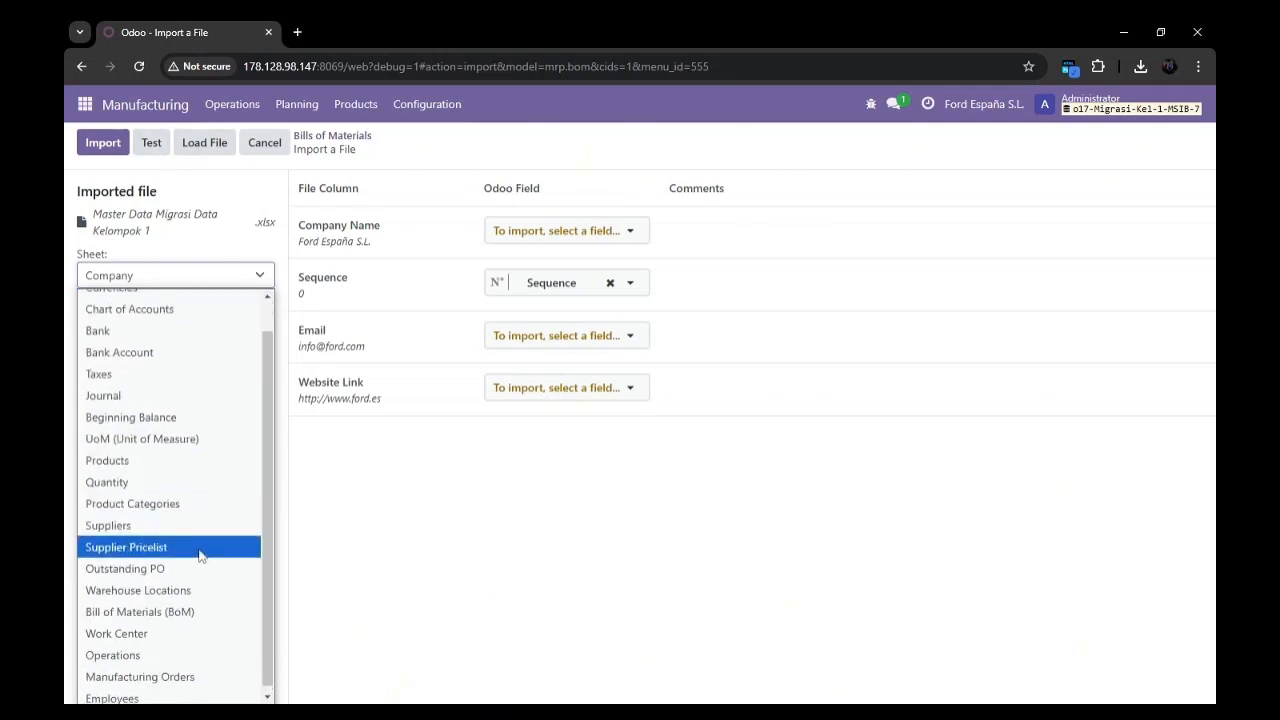
click(199, 607)
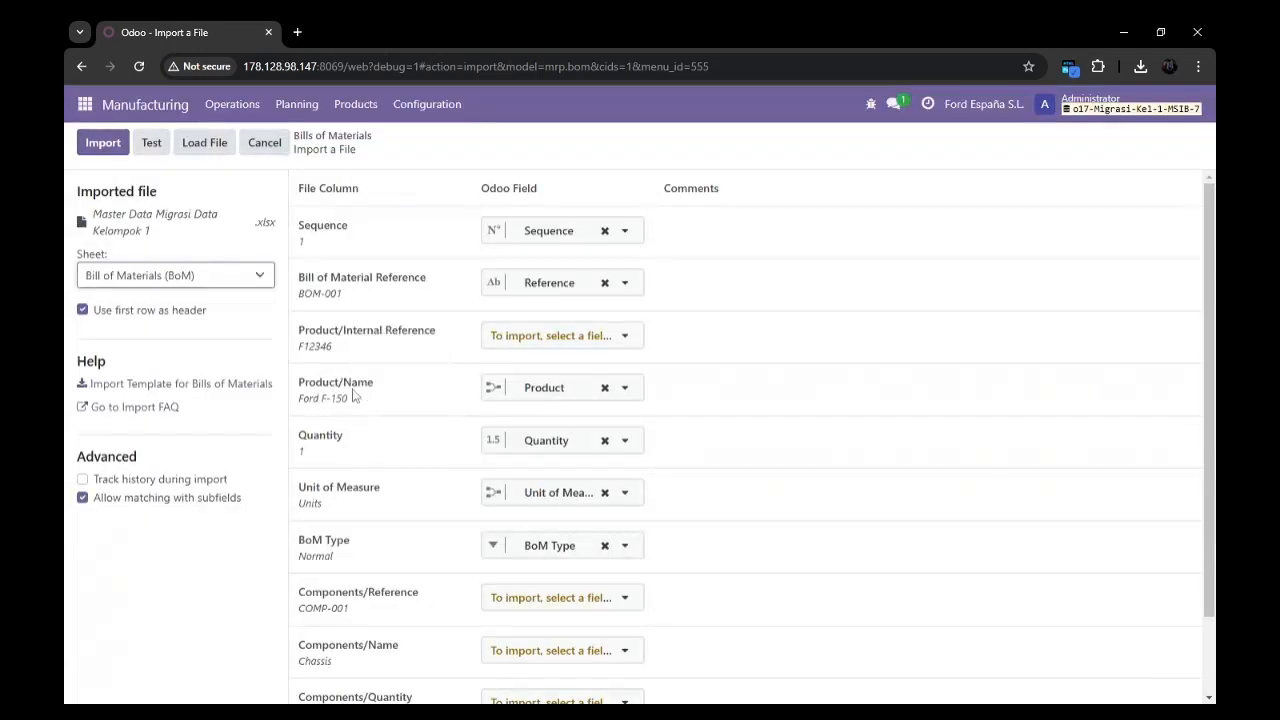
Review the field mapping of the bill of materials sheet, test it and import the records.
scroll(849, 429, down, 1)
scroll(523, 389, up, 1)
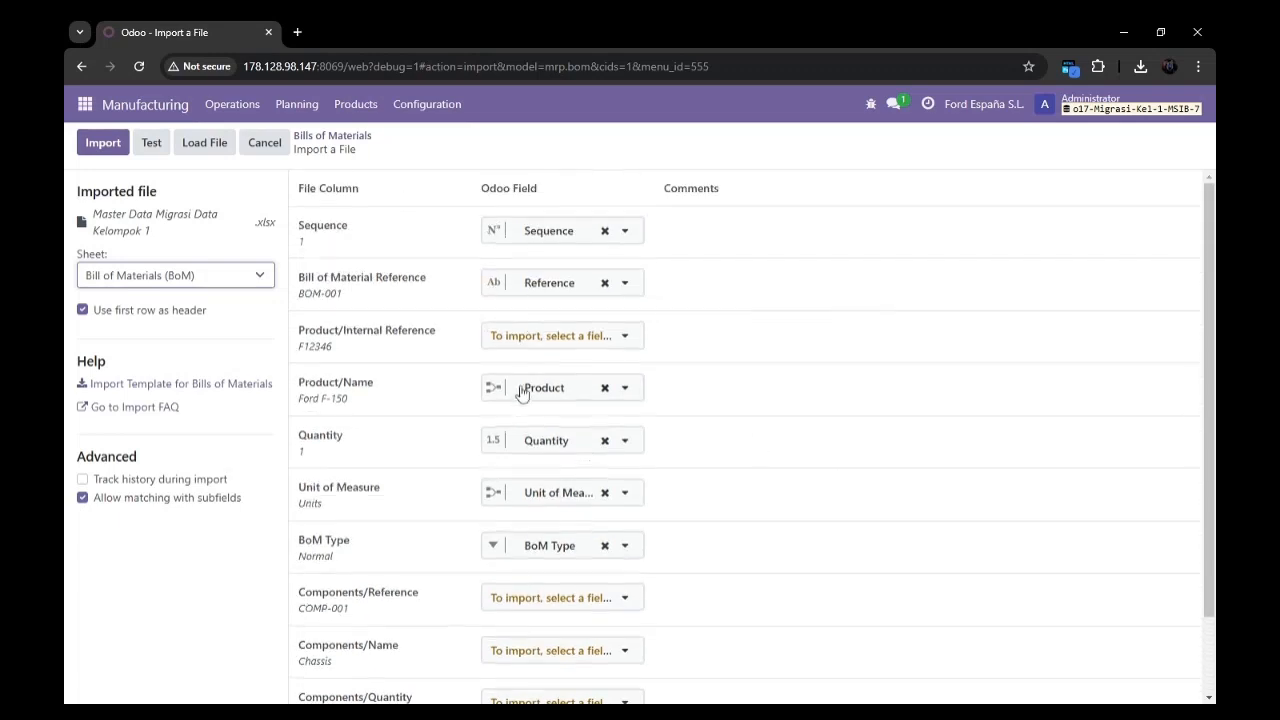
click(140, 147)
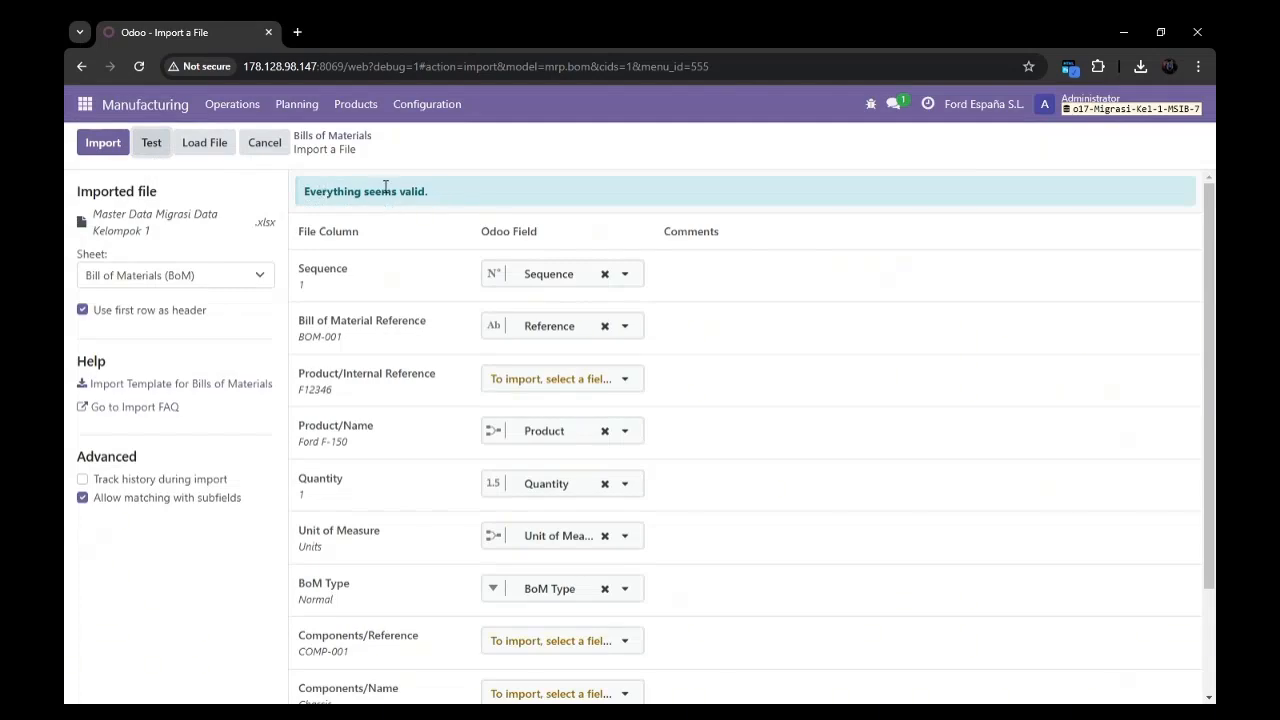
click(104, 144)
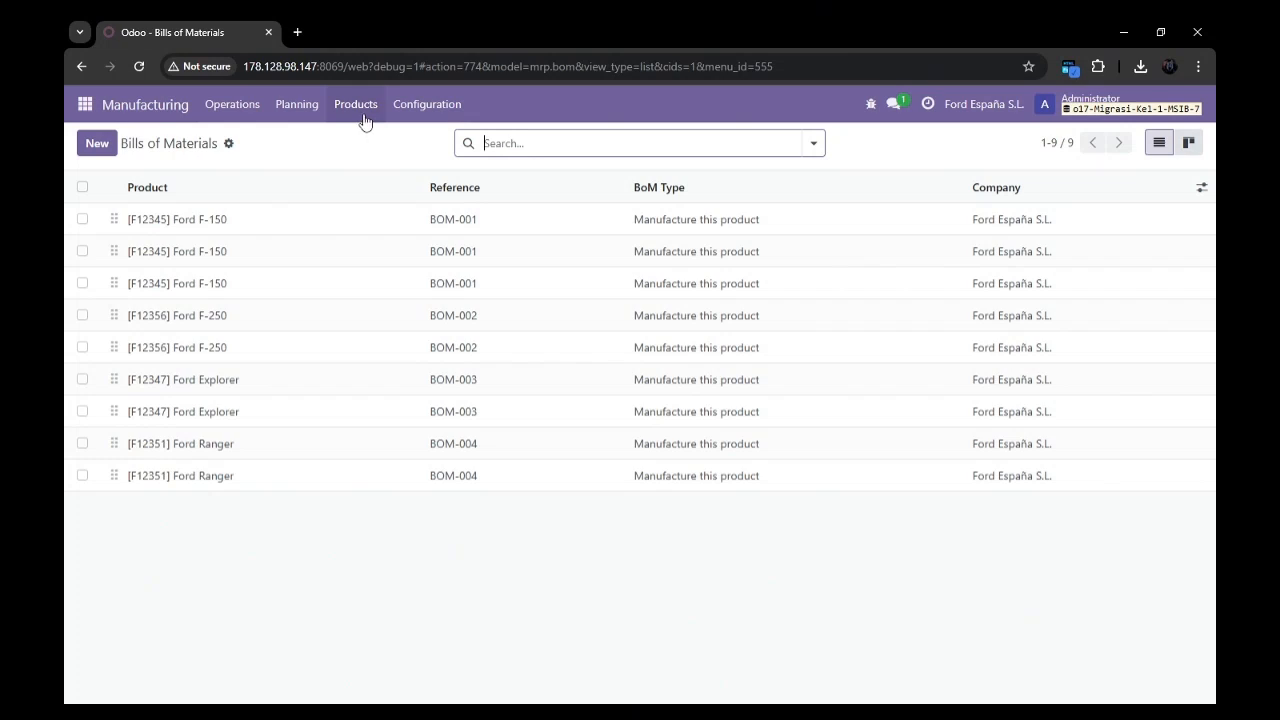
Open the manufacturing orders list, start a record import there and bring up the file selection for the upload.
click(258, 112)
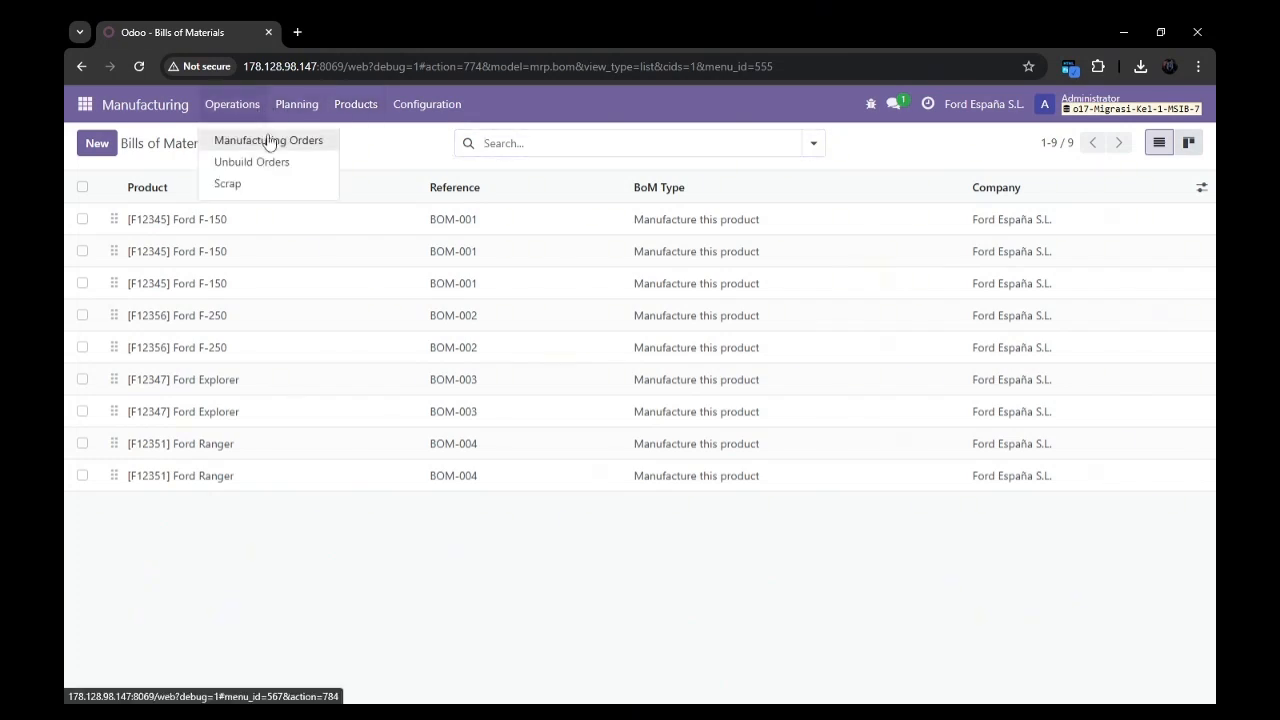
click(268, 142)
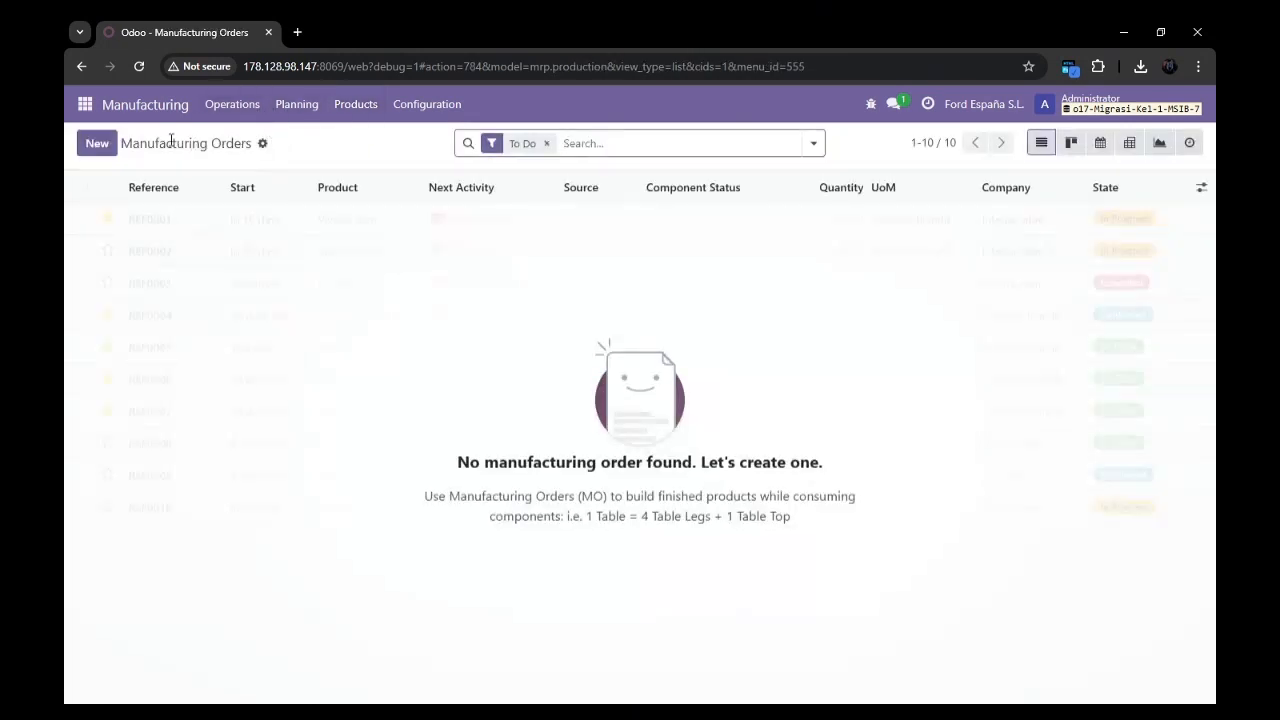
click(79, 145)
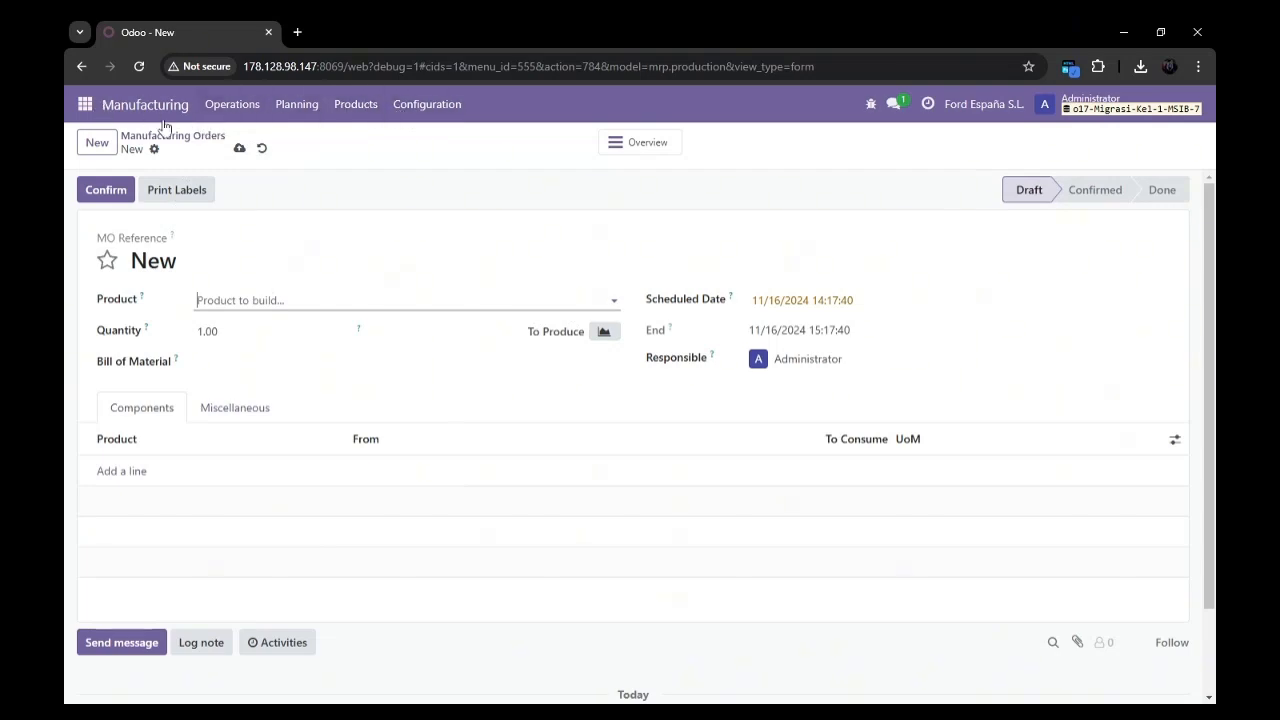
click(80, 70)
click(262, 145)
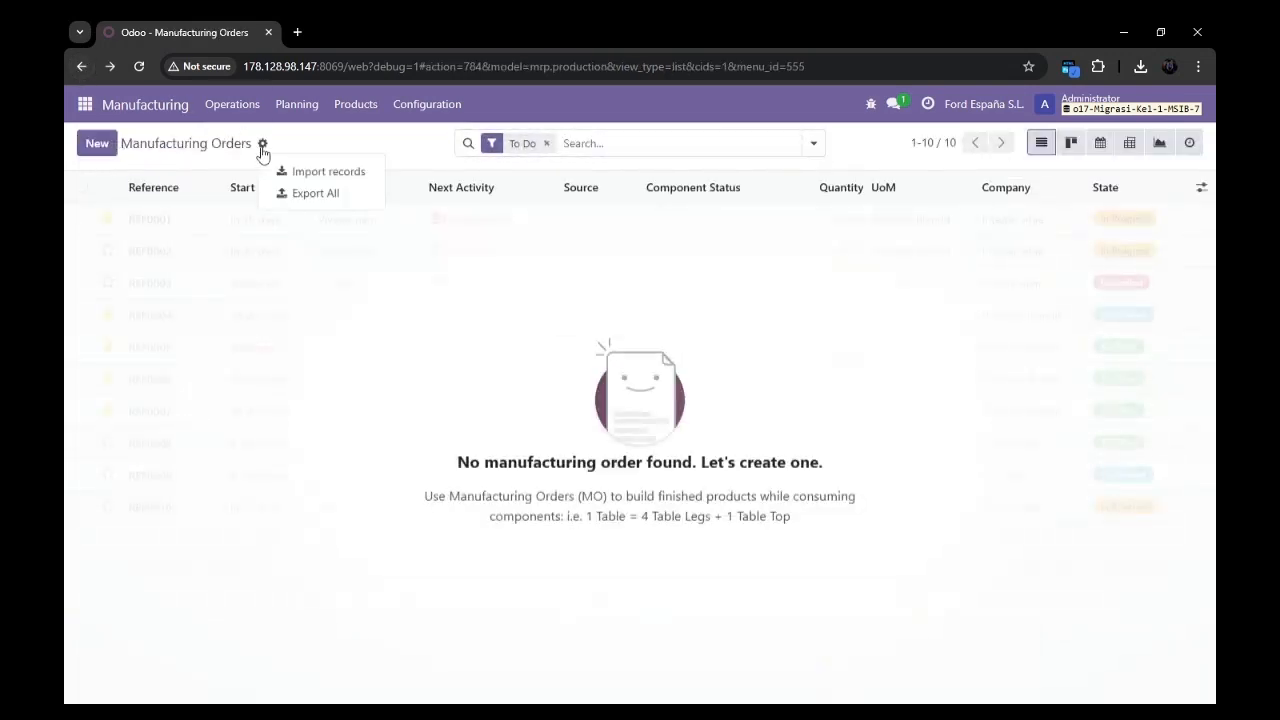
click(285, 172)
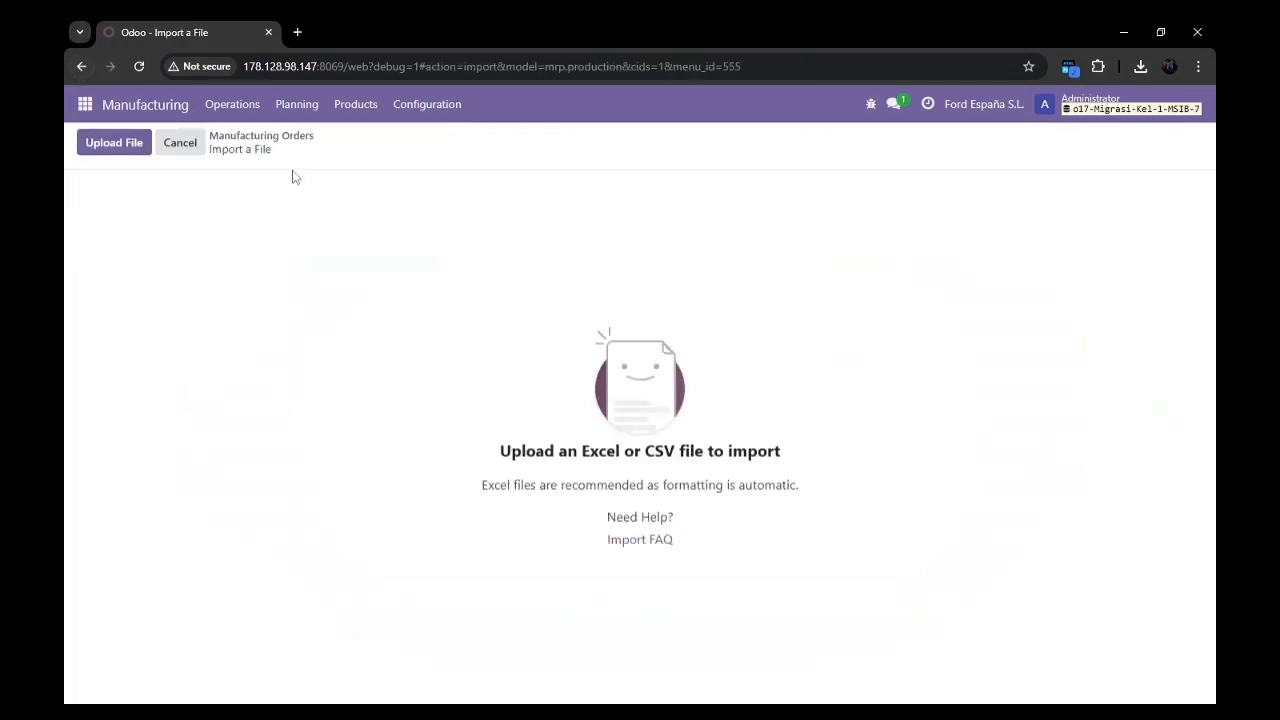
click(128, 150)
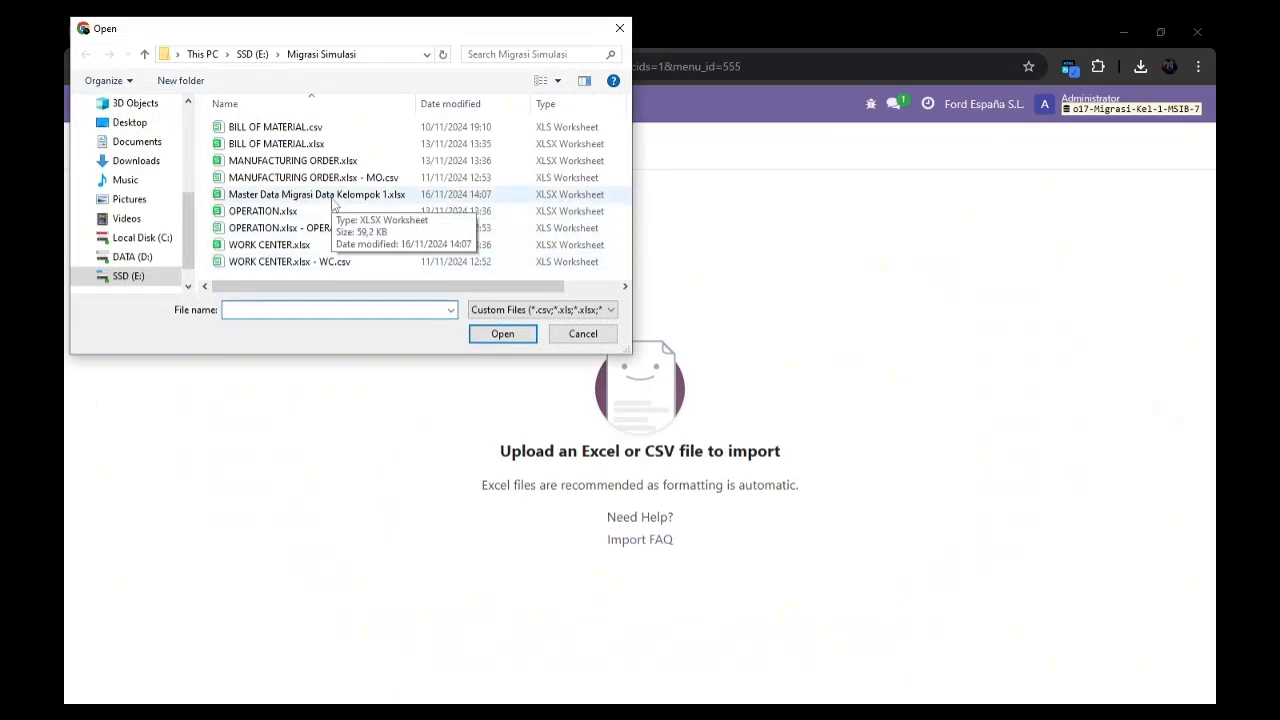
Load the workbook Master Data Migrasi Data Kelompok 1.xlsx and choose its Manufacturing Orders sheet for the import.
double_click(333, 195)
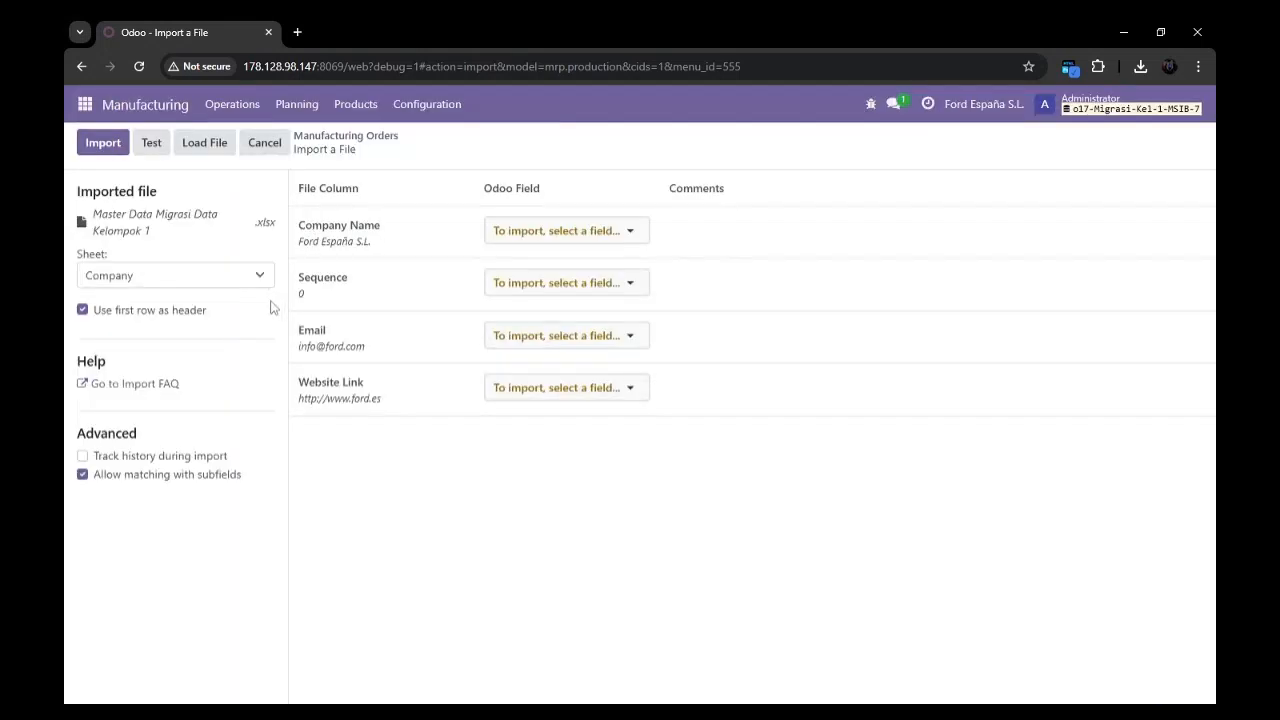
click(262, 277)
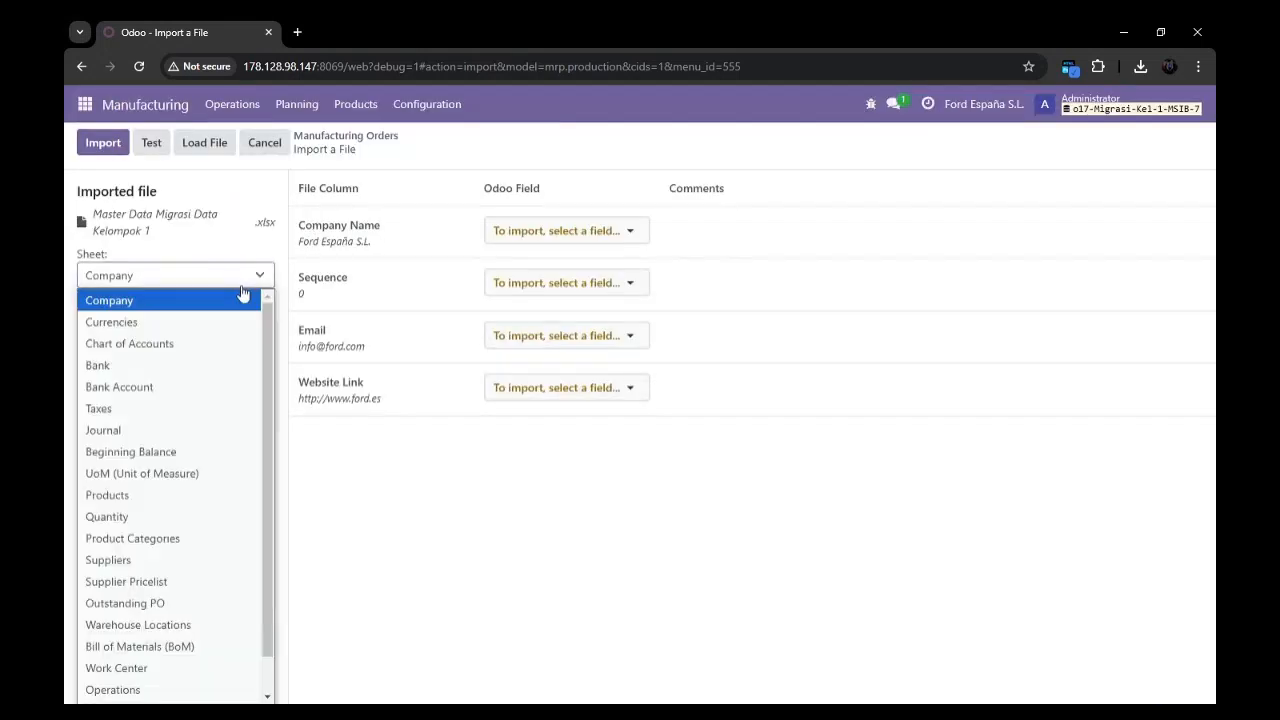
scroll(240, 363, down, 2)
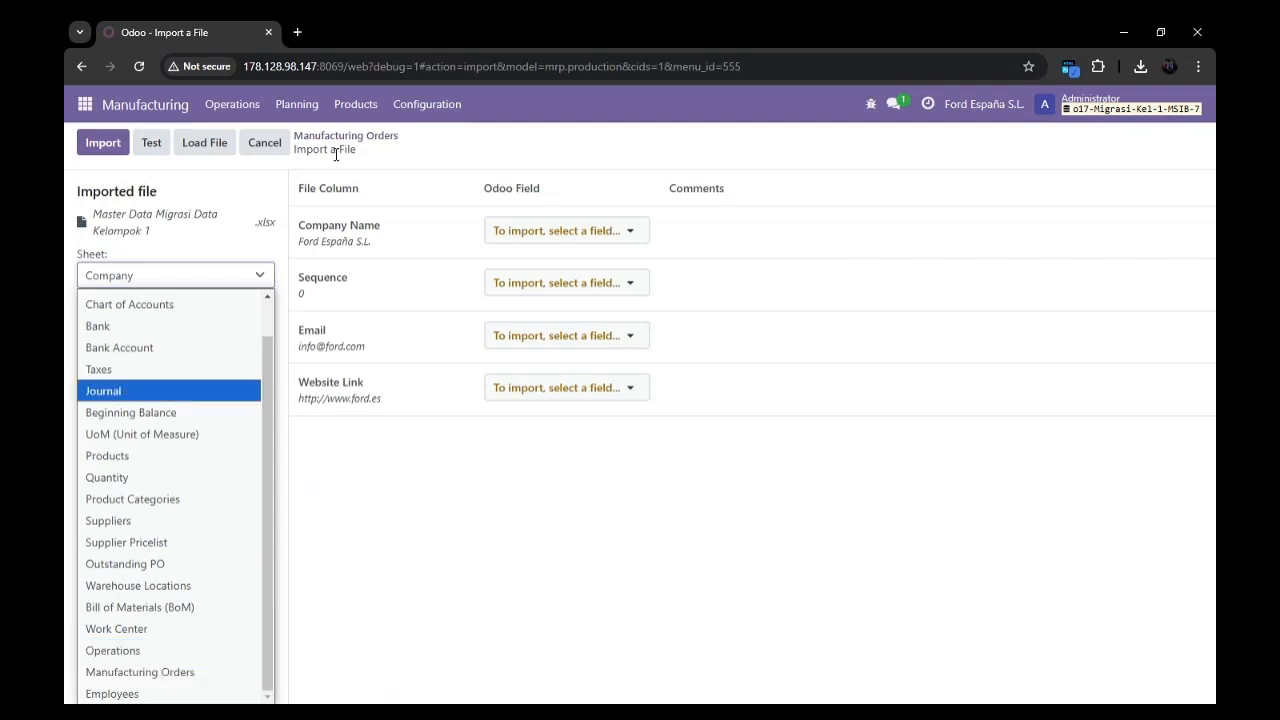
click(137, 672)
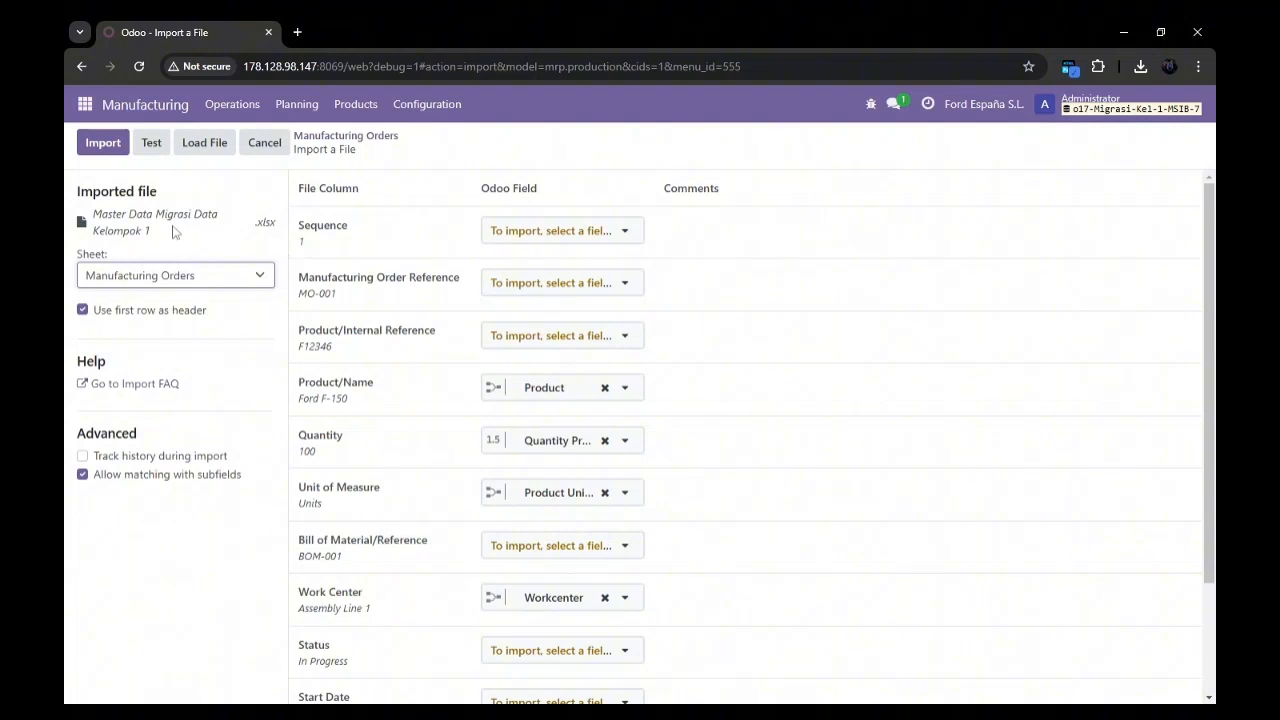
Review the field mapping of the manufacturing orders sheet, test it and import the records.
scroll(402, 337, down, 2)
scroll(369, 314, up, 2)
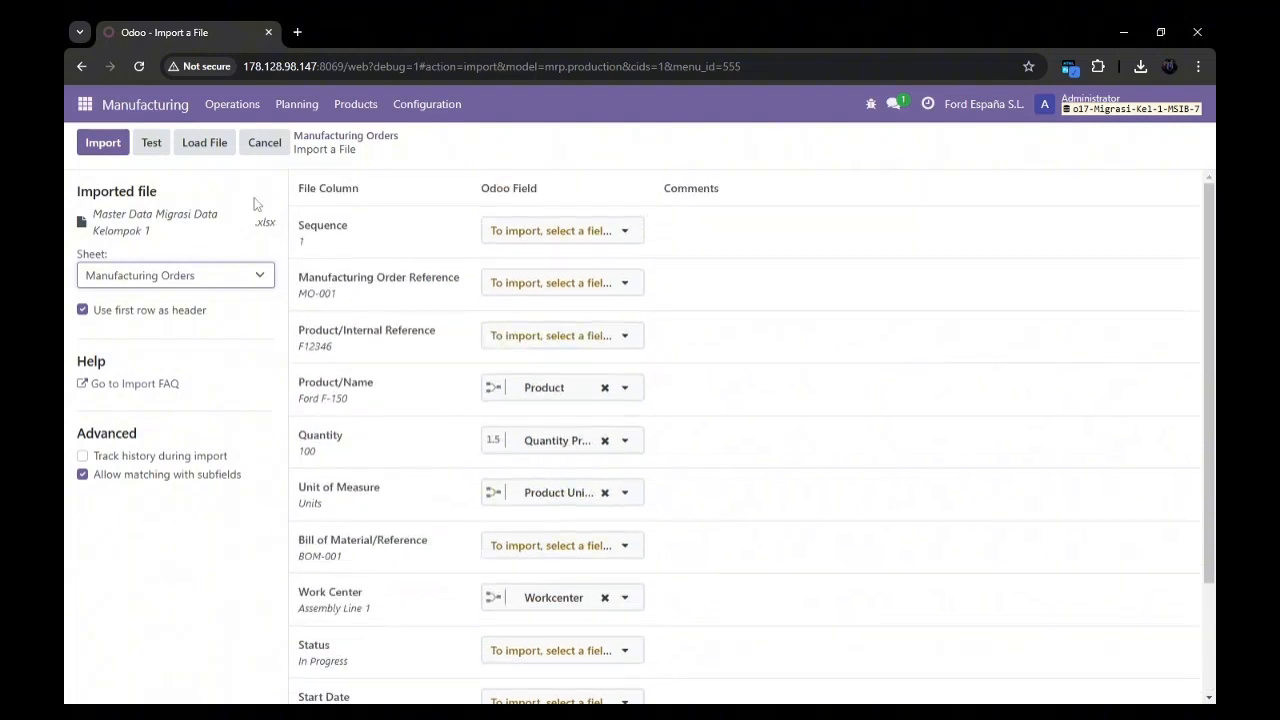
click(152, 145)
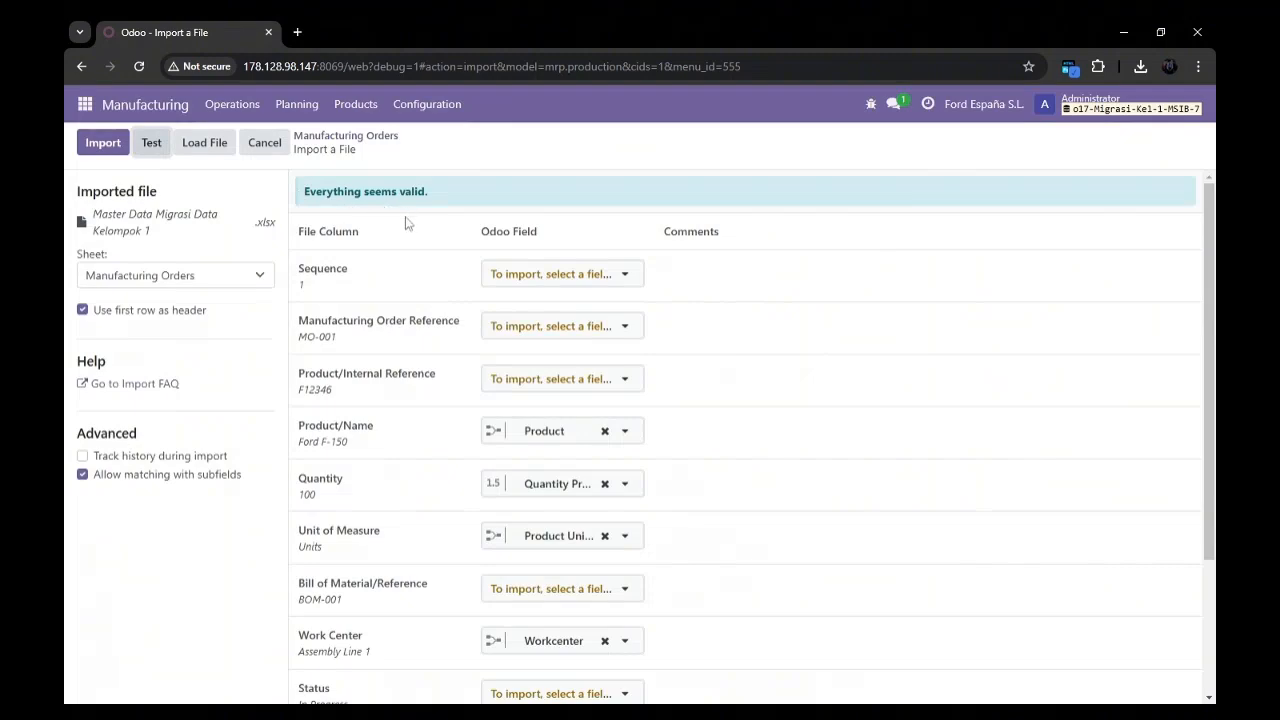
scroll(451, 410, down, 3)
scroll(451, 408, up, 3)
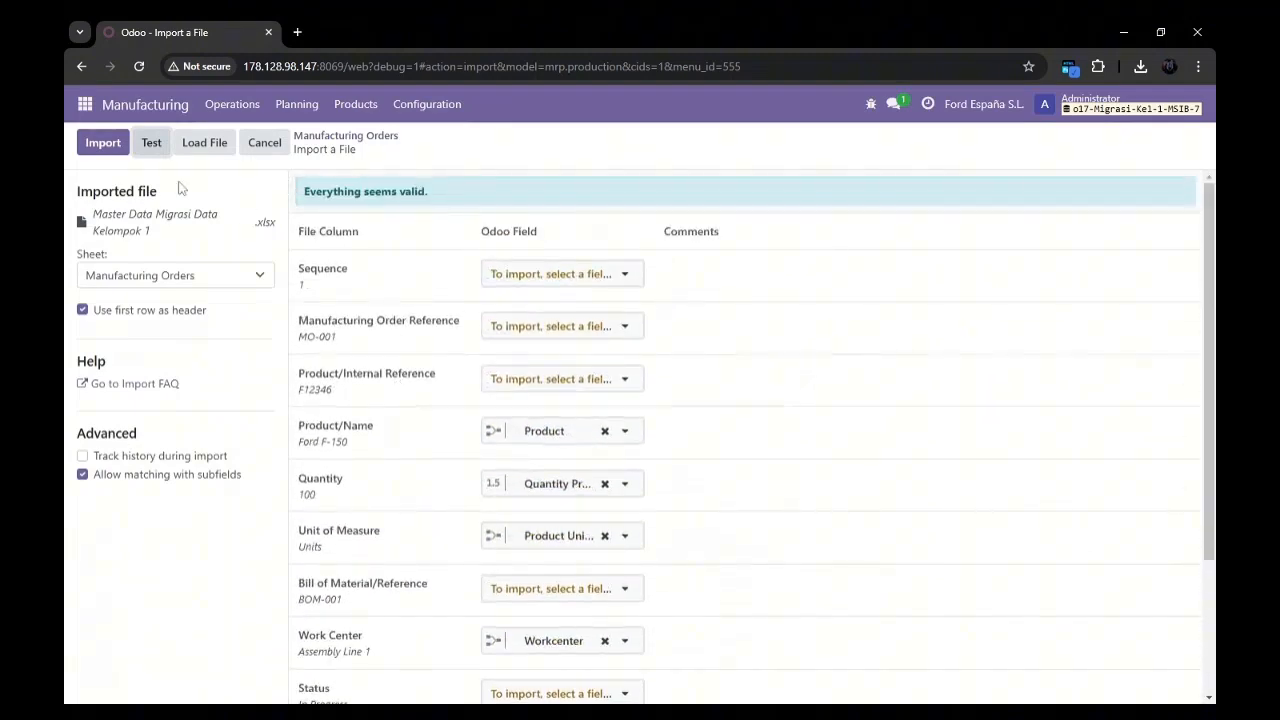
click(89, 145)
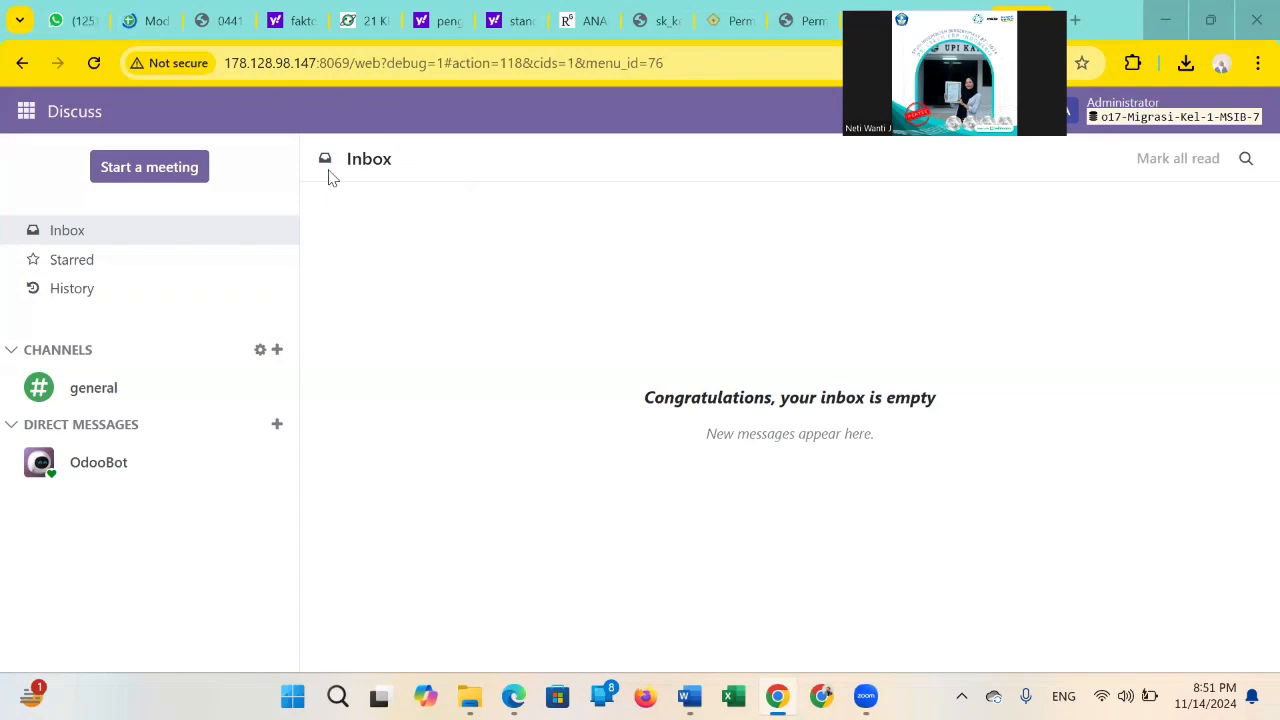
Switch to the Employees module, start a record import and bring up the file selection for the upload.
click(27, 115)
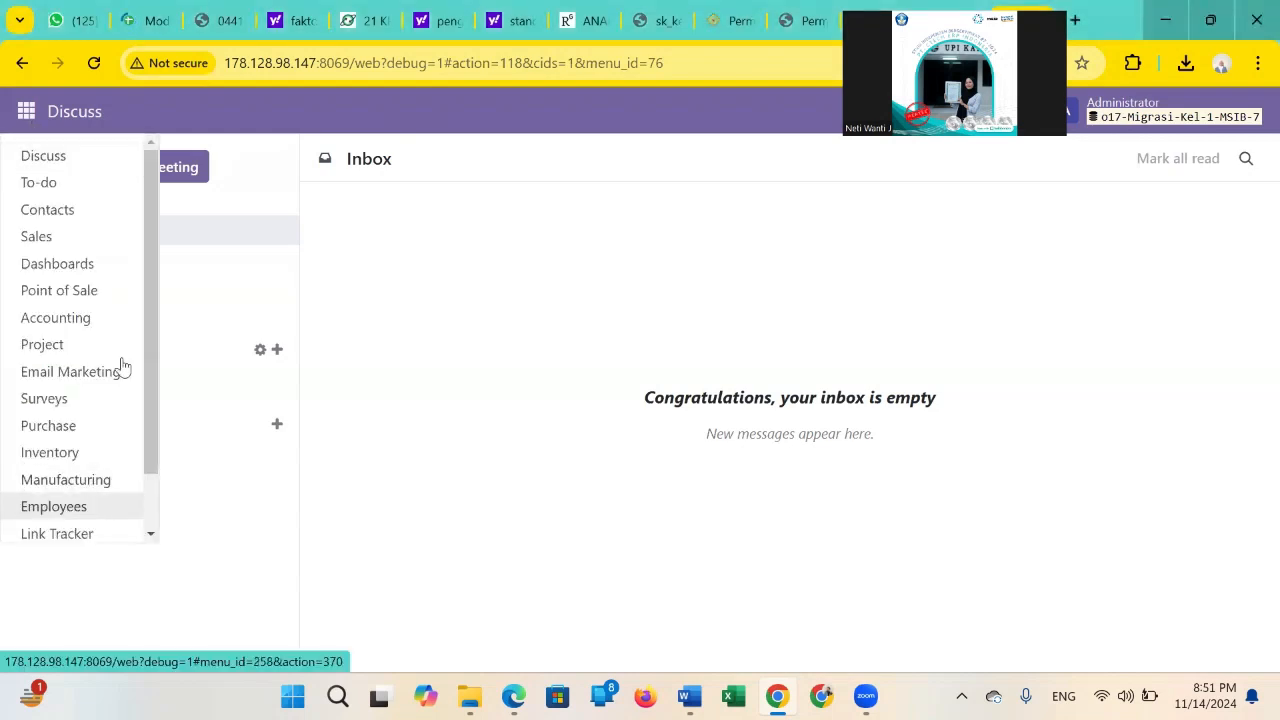
key(Return)
click(163, 170)
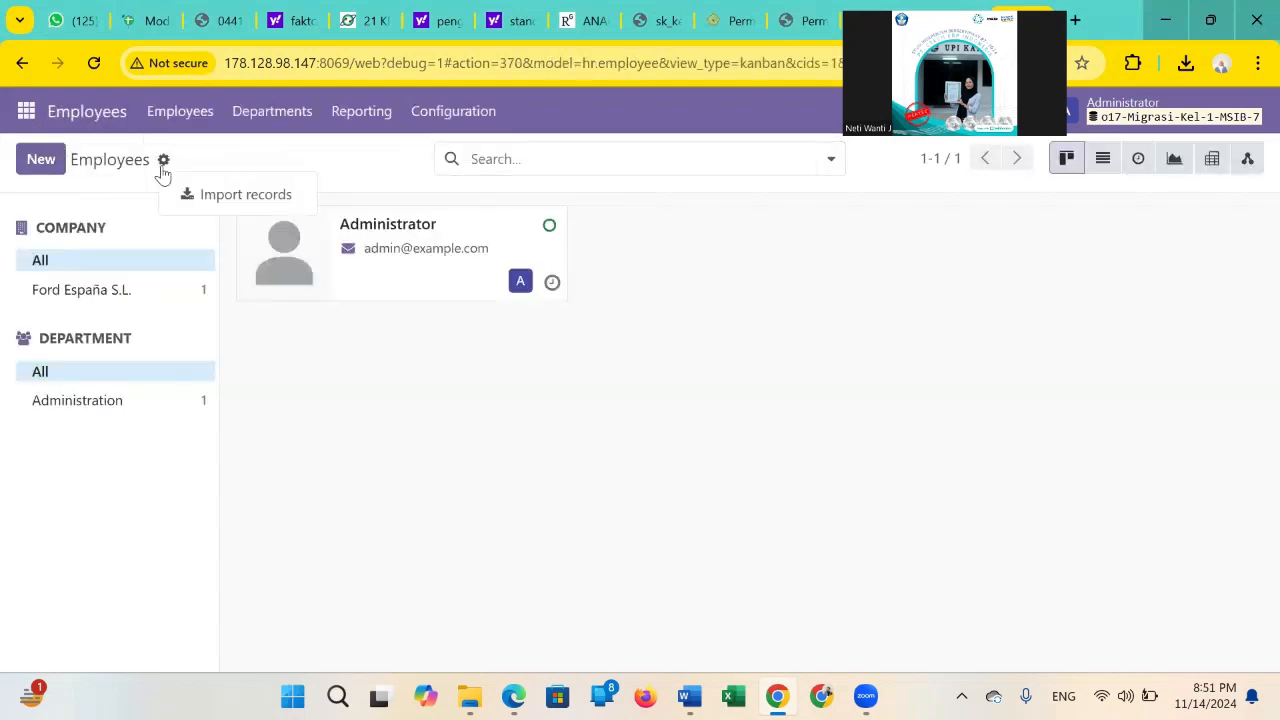
click(228, 203)
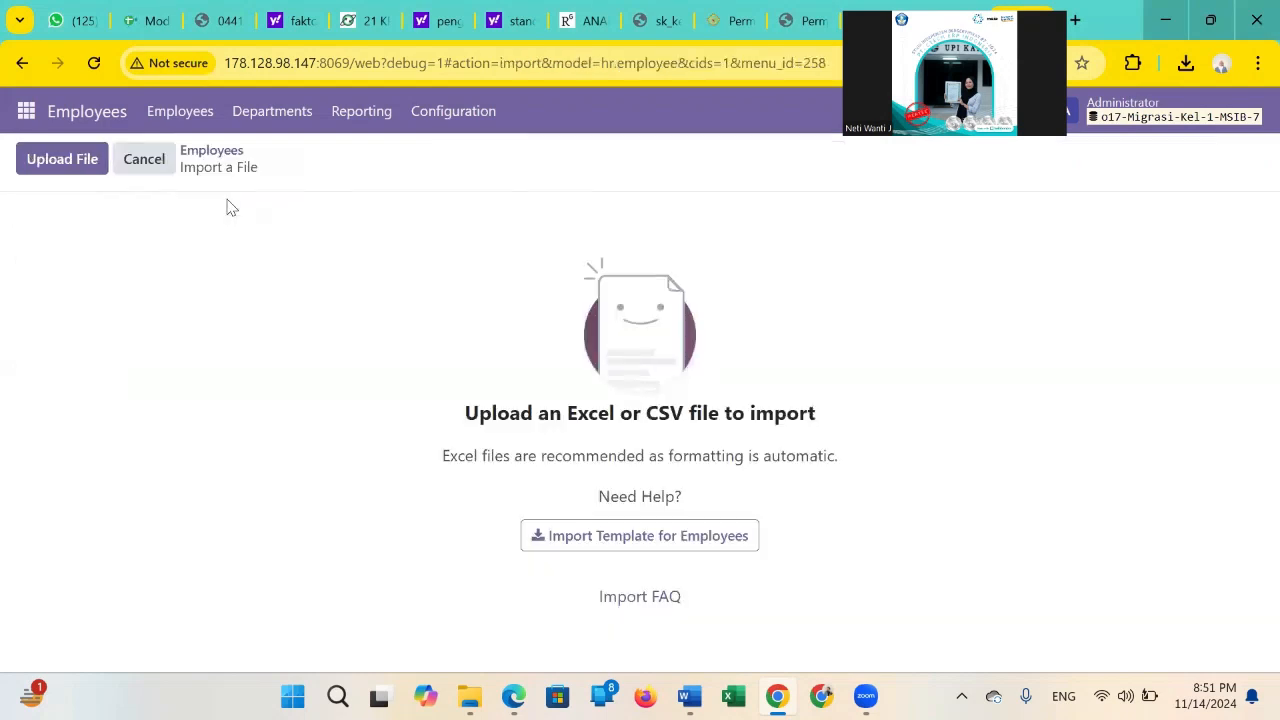
click(82, 155)
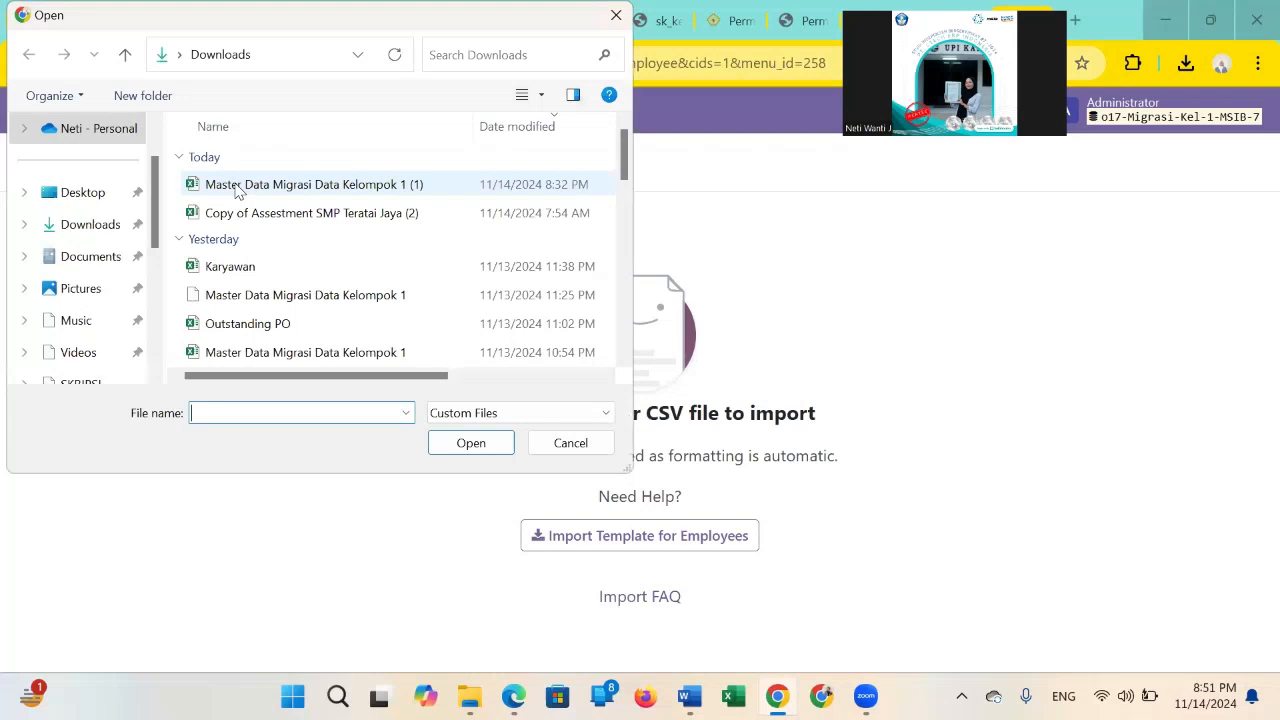
Load the workbook Master Data Migrasi Data Kelompok 1 (1) from Downloads and choose its Employees sheet for the import.
double_click(238, 186)
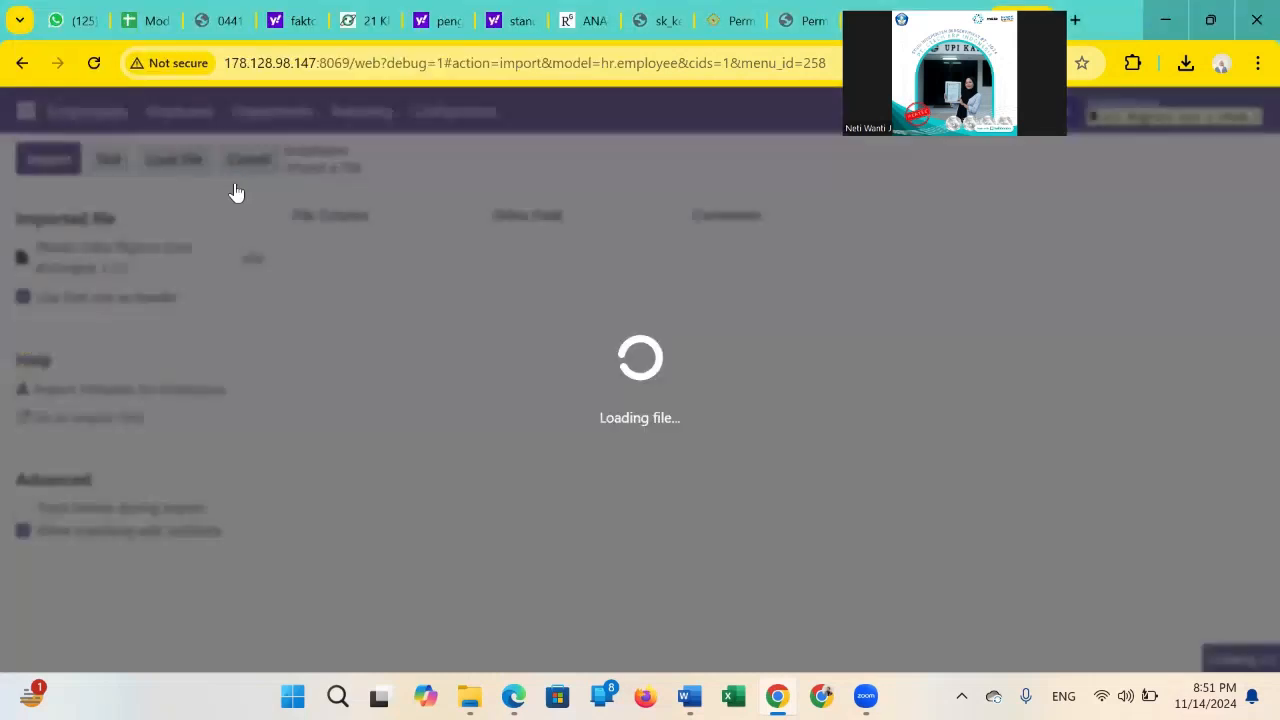
click(140, 323)
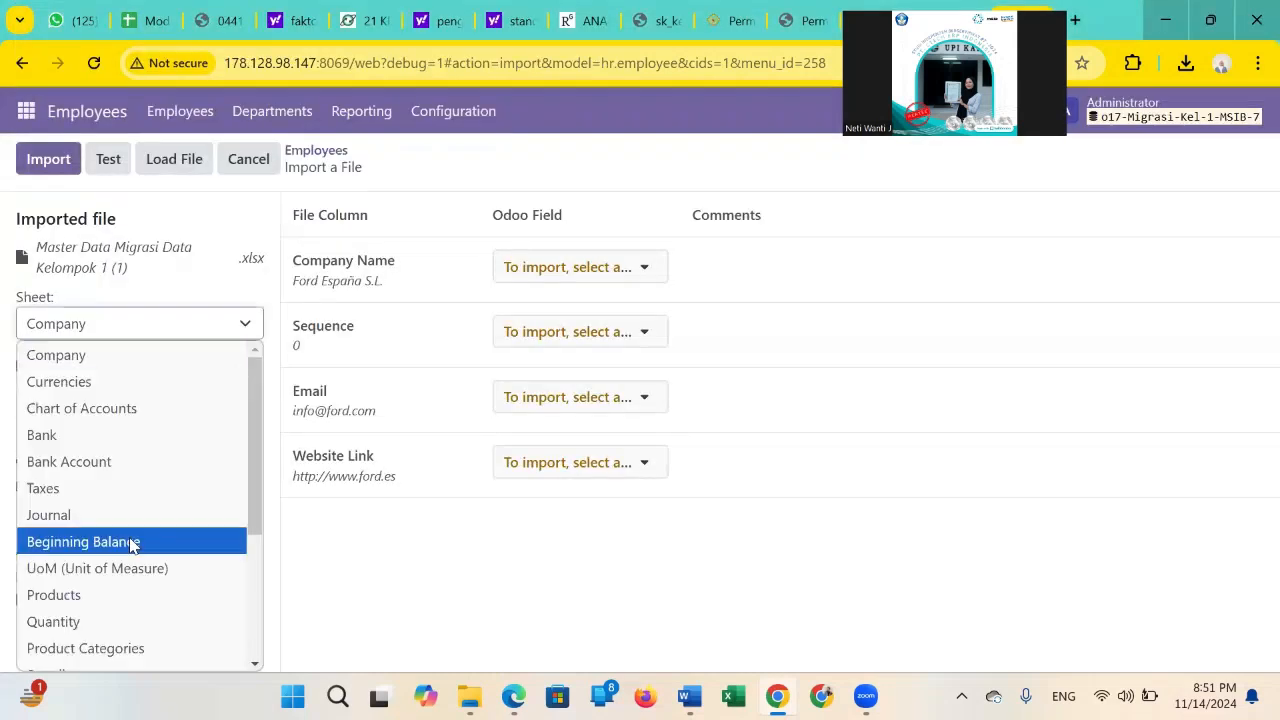
scroll(130, 622, down, 3)
click(125, 661)
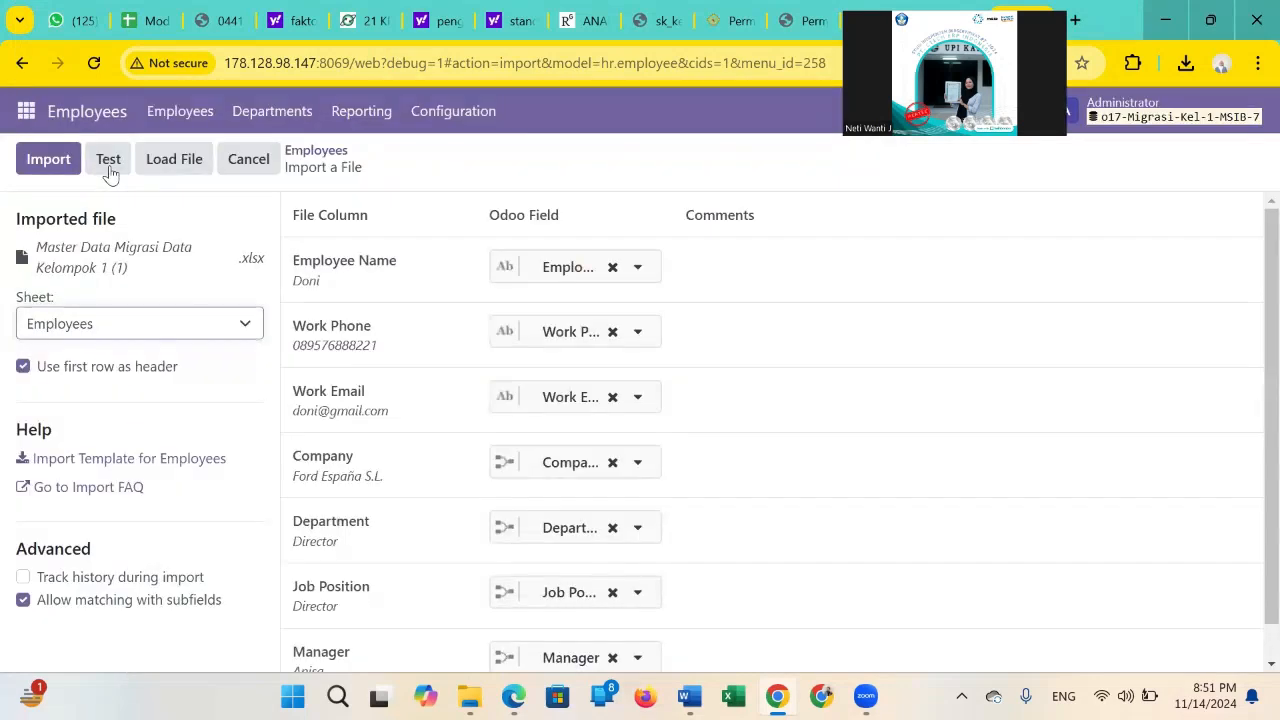
Test the employees sheet, import its records and look through the resulting employee list.
click(109, 164)
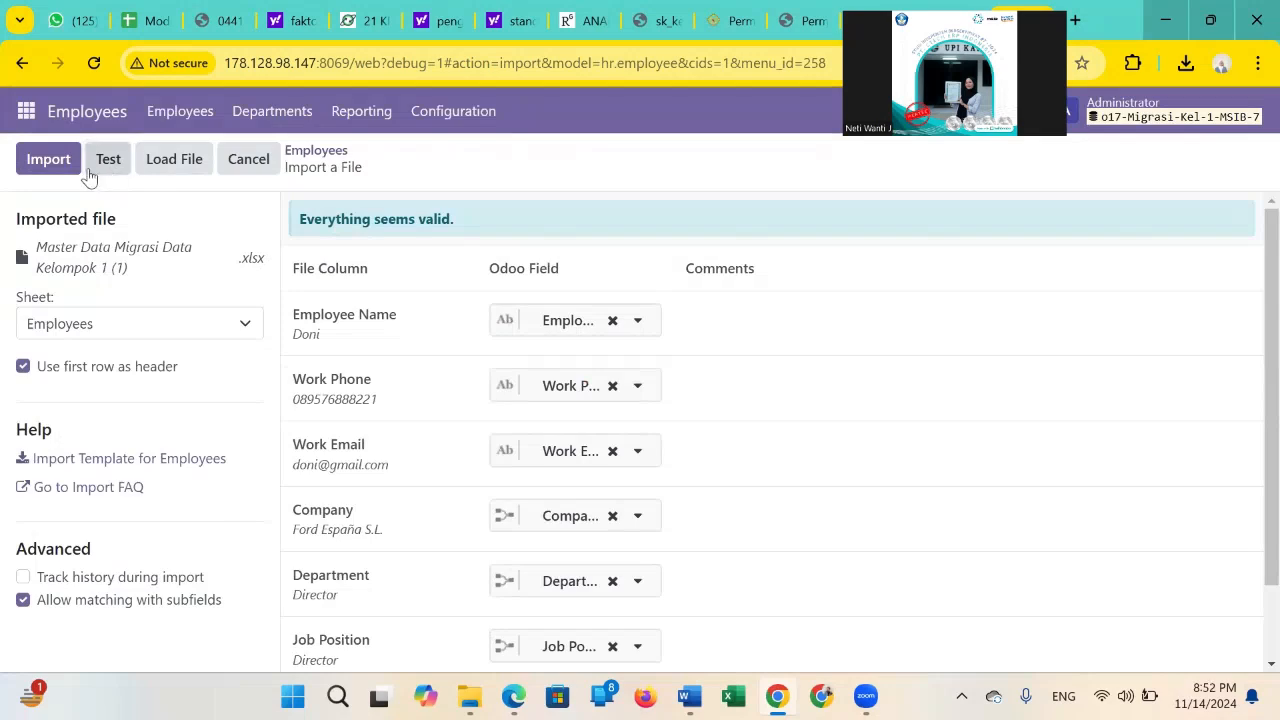
click(57, 164)
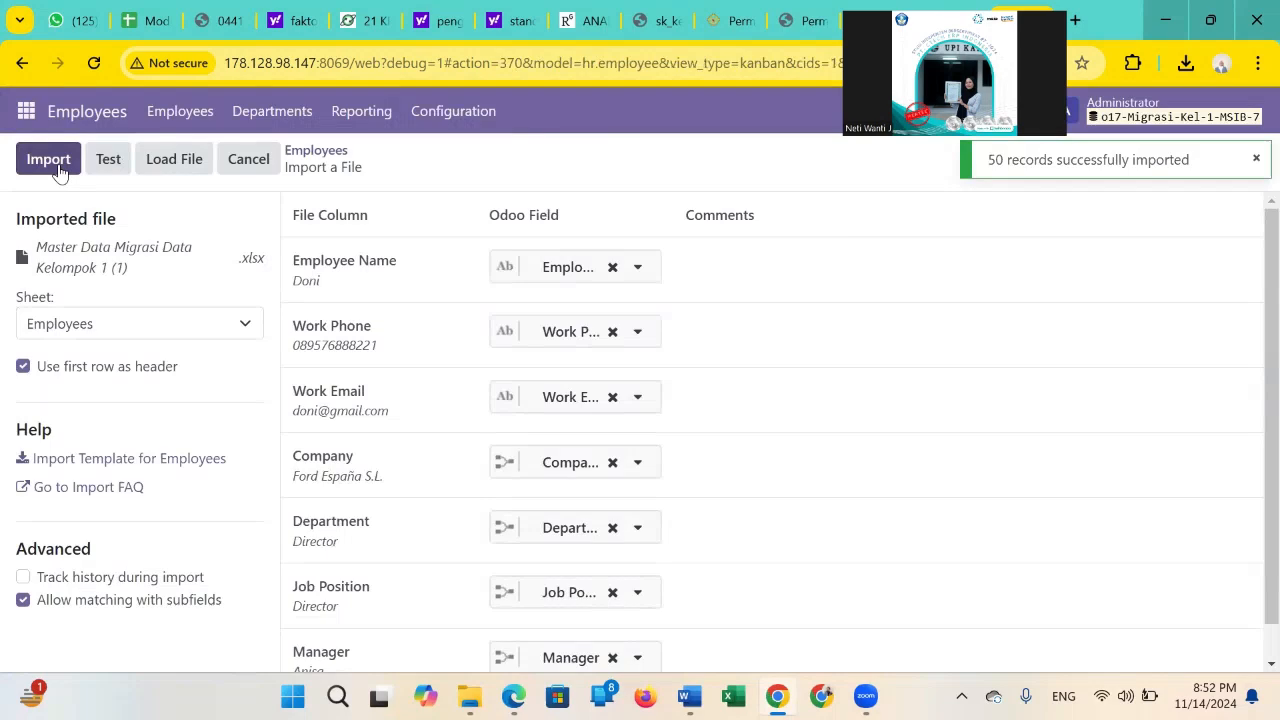
scroll(651, 417, down, 12)
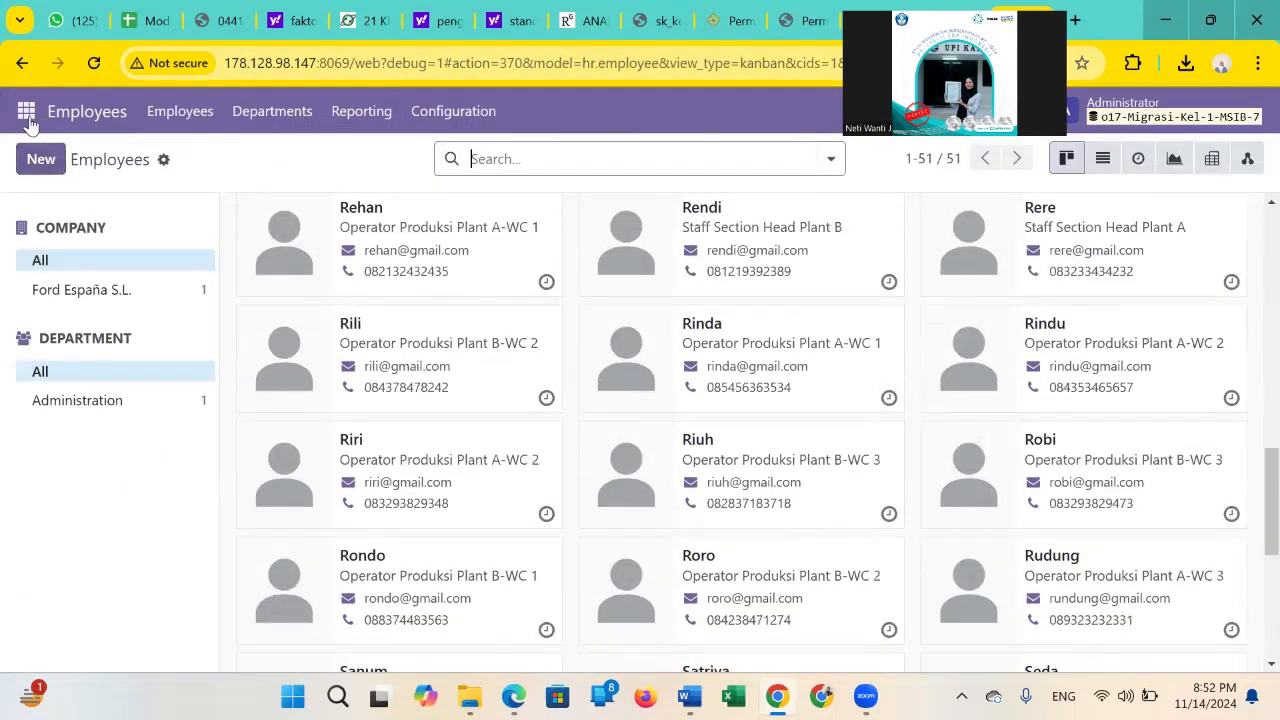
Open the vendors list of the Purchase module, start a record import and bring up the file selection.
click(27, 115)
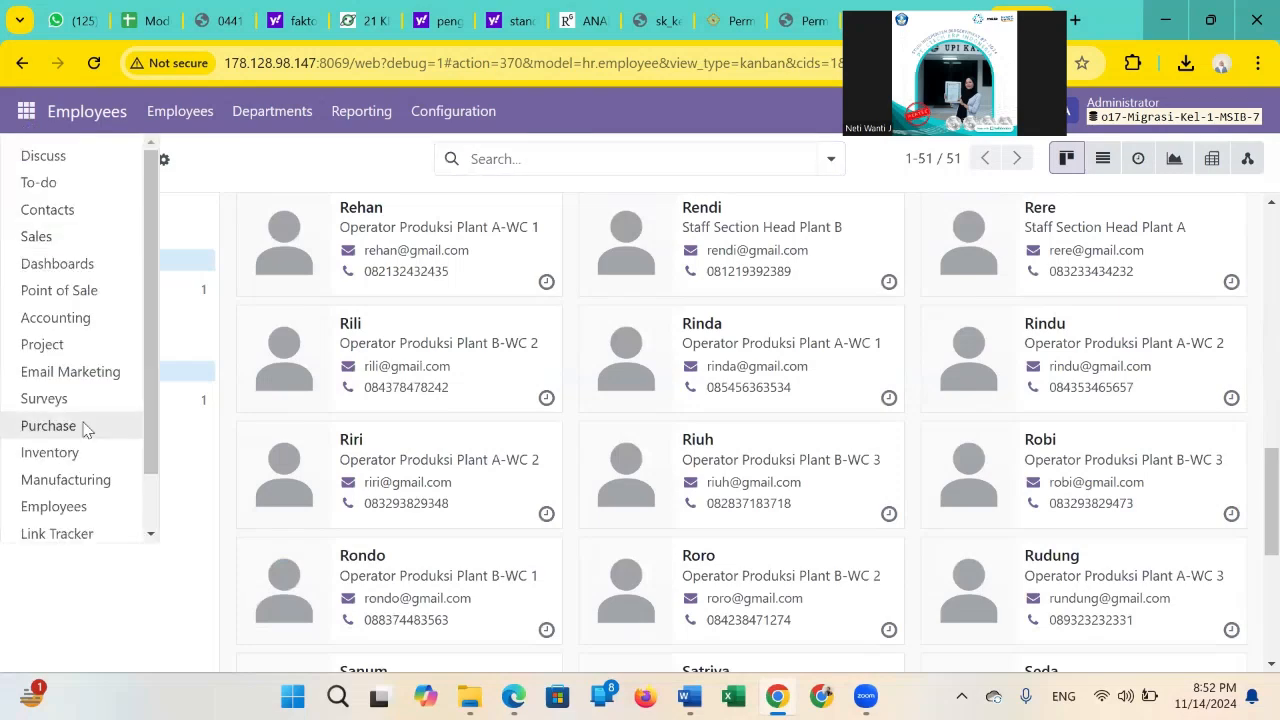
click(87, 428)
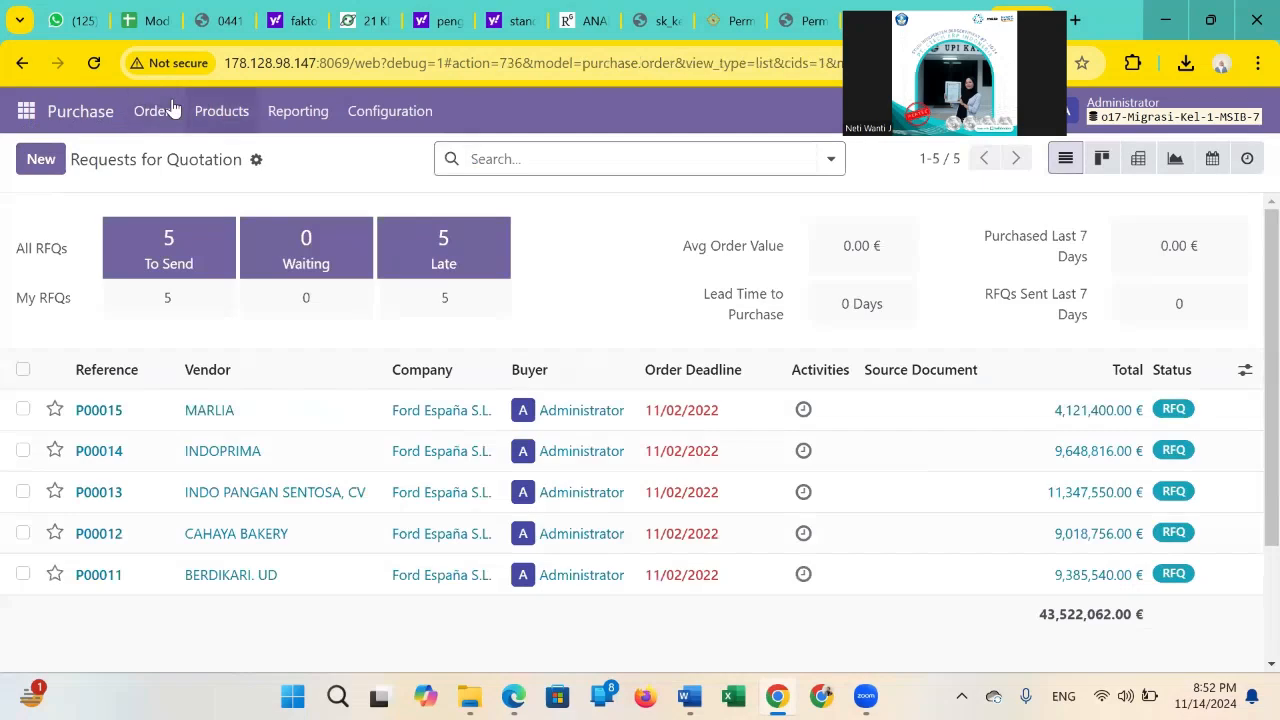
click(155, 111)
click(194, 211)
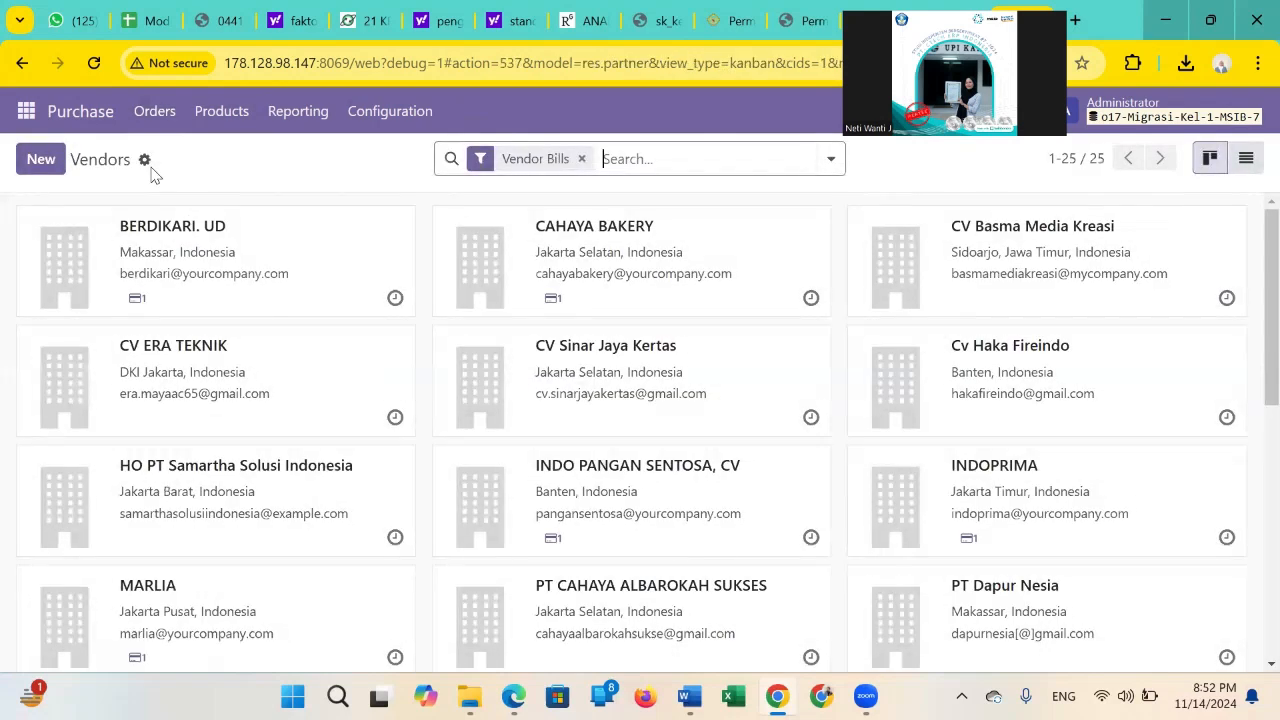
click(145, 161)
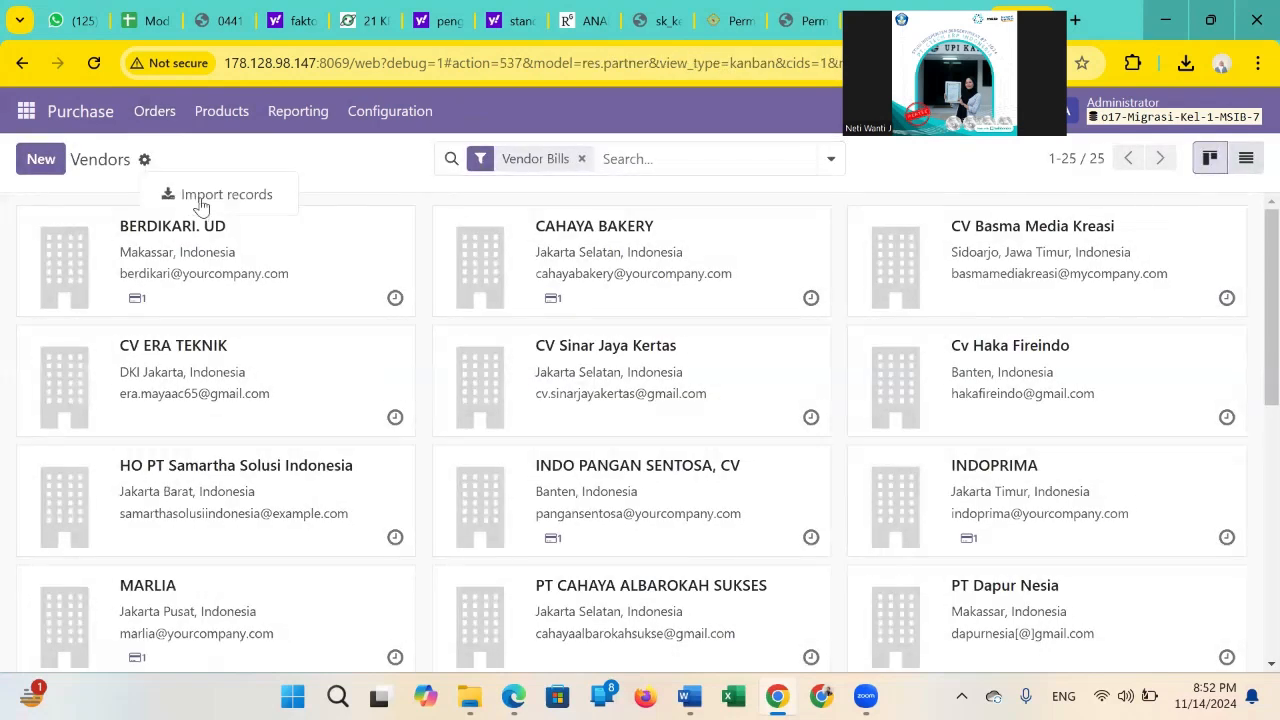
click(204, 196)
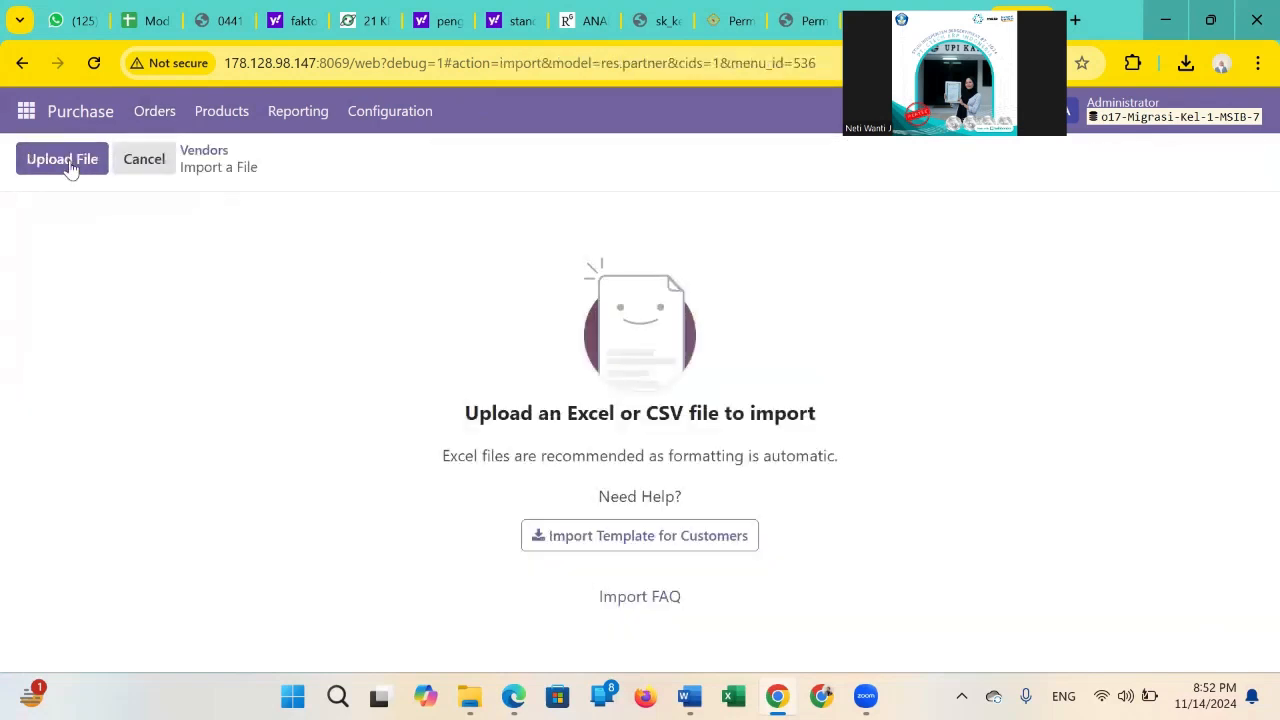
click(62, 160)
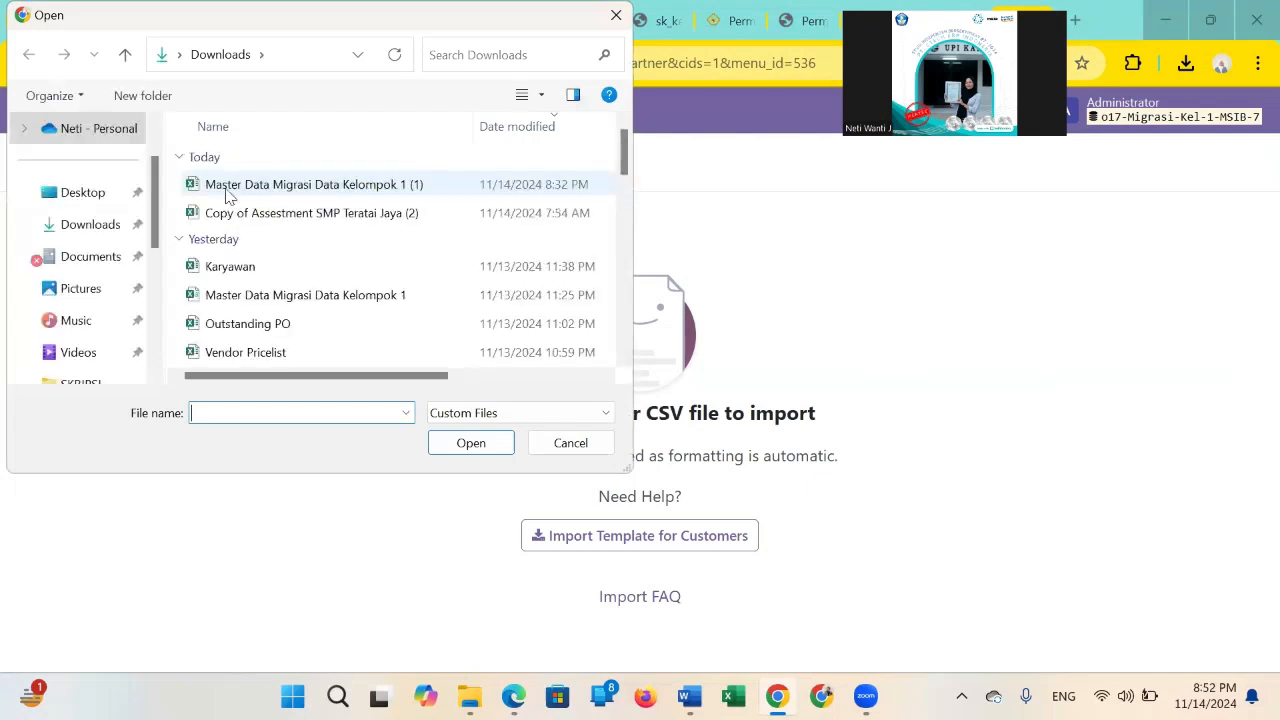
Load the workbook Master Data Migrasi Data Kelompok 1 (1) and choose its Suppliers sheet for the vendor import.
double_click(228, 185)
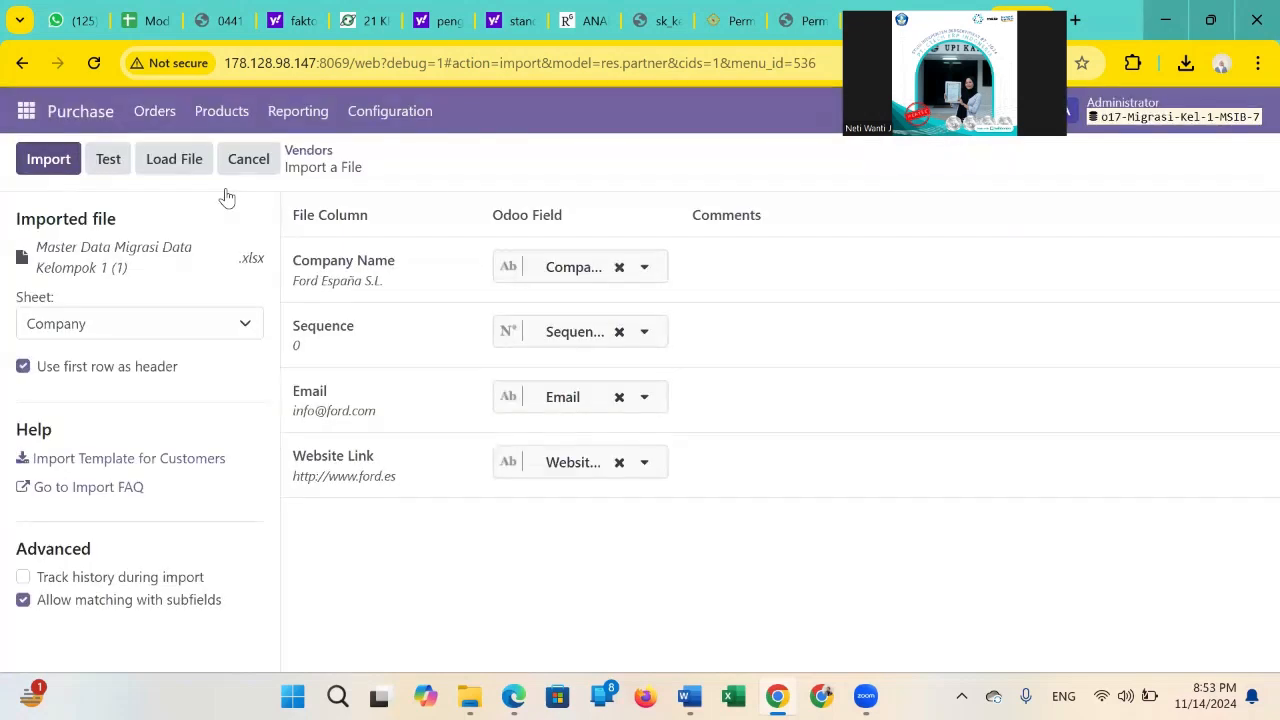
click(126, 334)
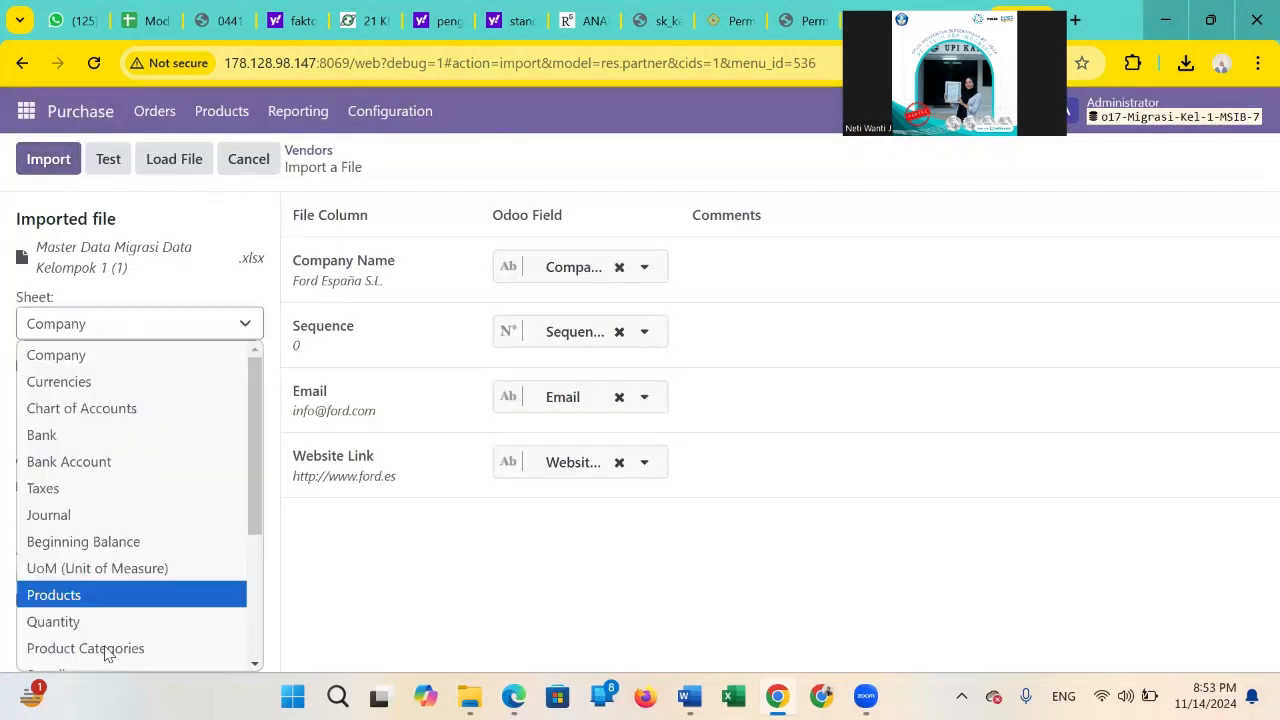
scroll(118, 620, down, 2)
scroll(114, 449, down, 2)
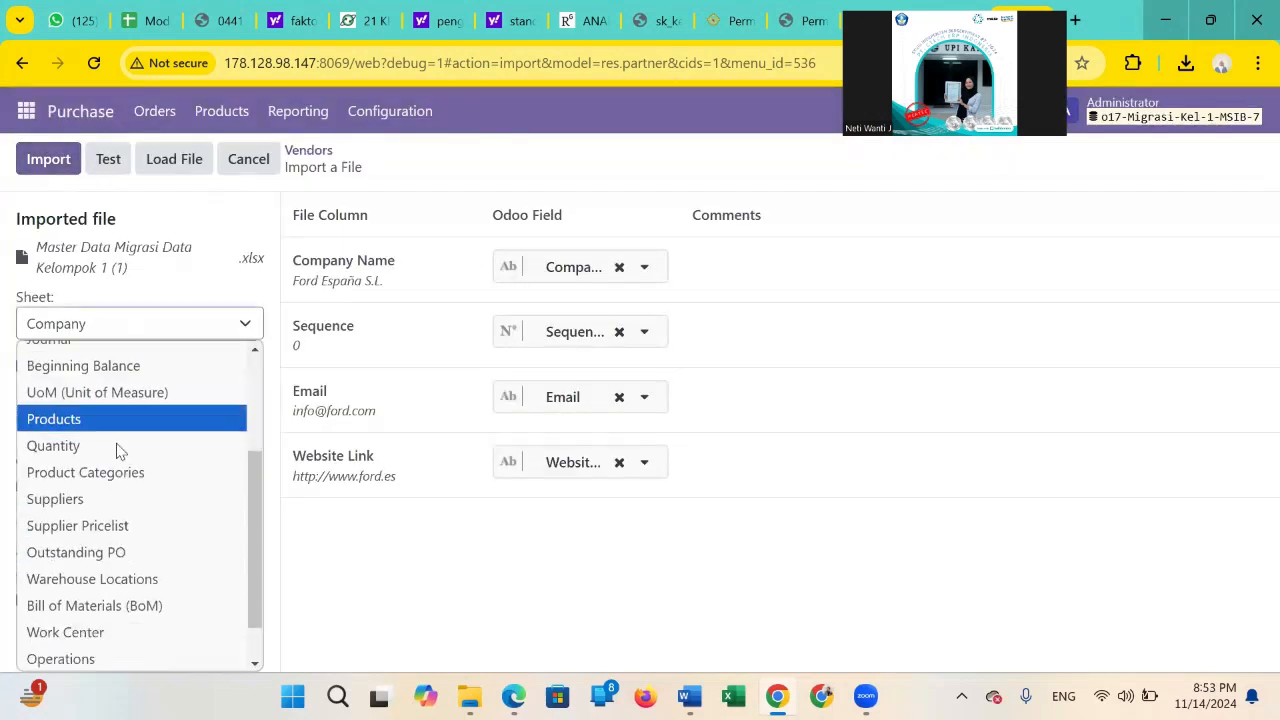
click(111, 448)
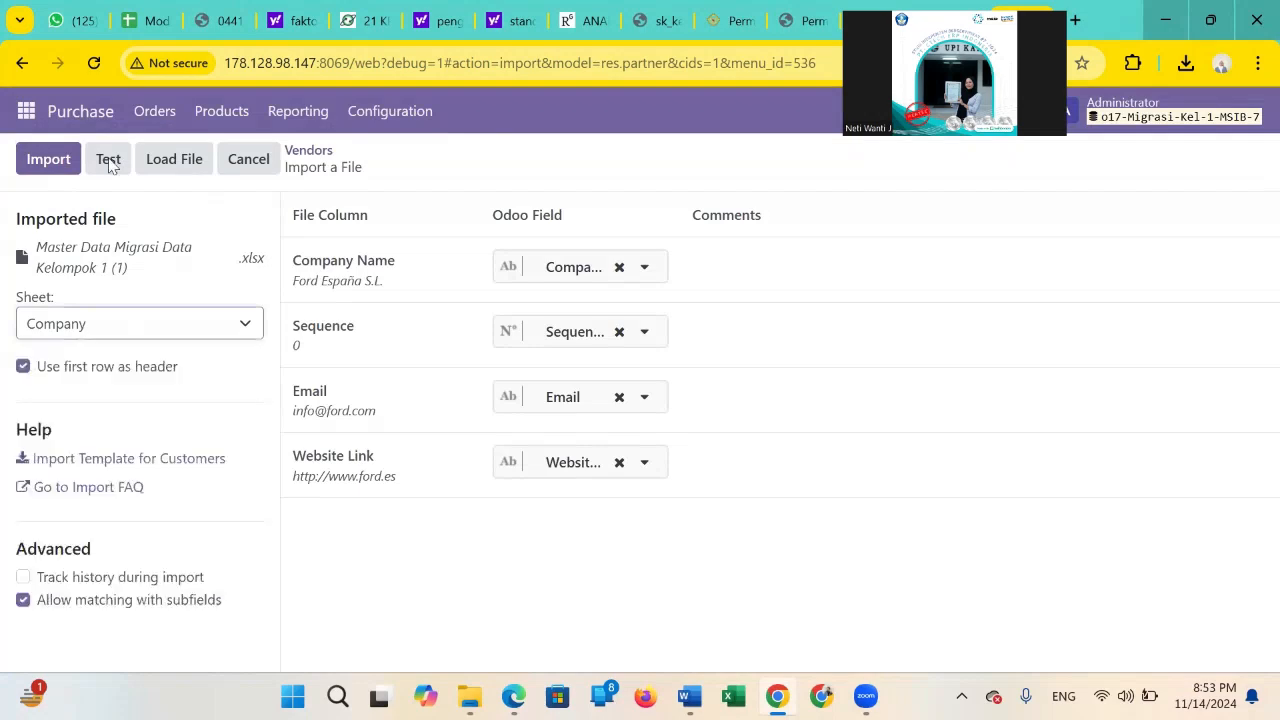
Review the field mapping of the suppliers sheet and test the vendor import.
click(106, 160)
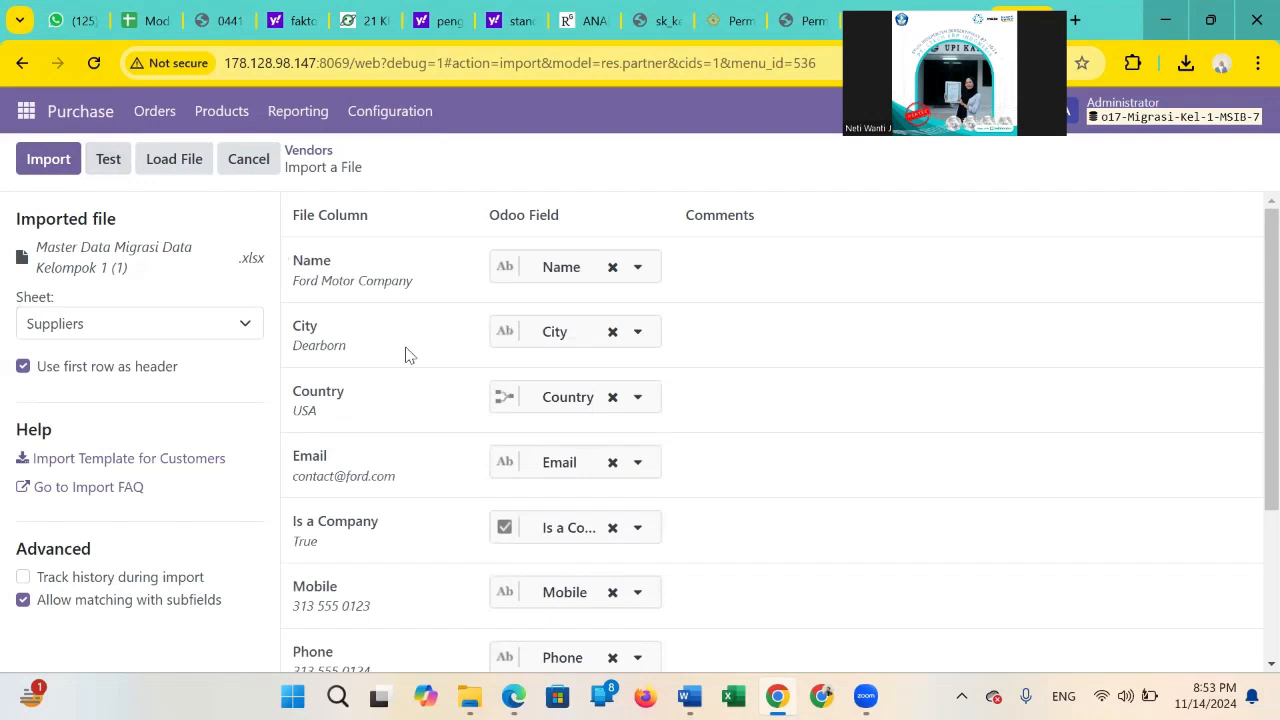
scroll(406, 354, down, 2)
scroll(406, 354, up, 2)
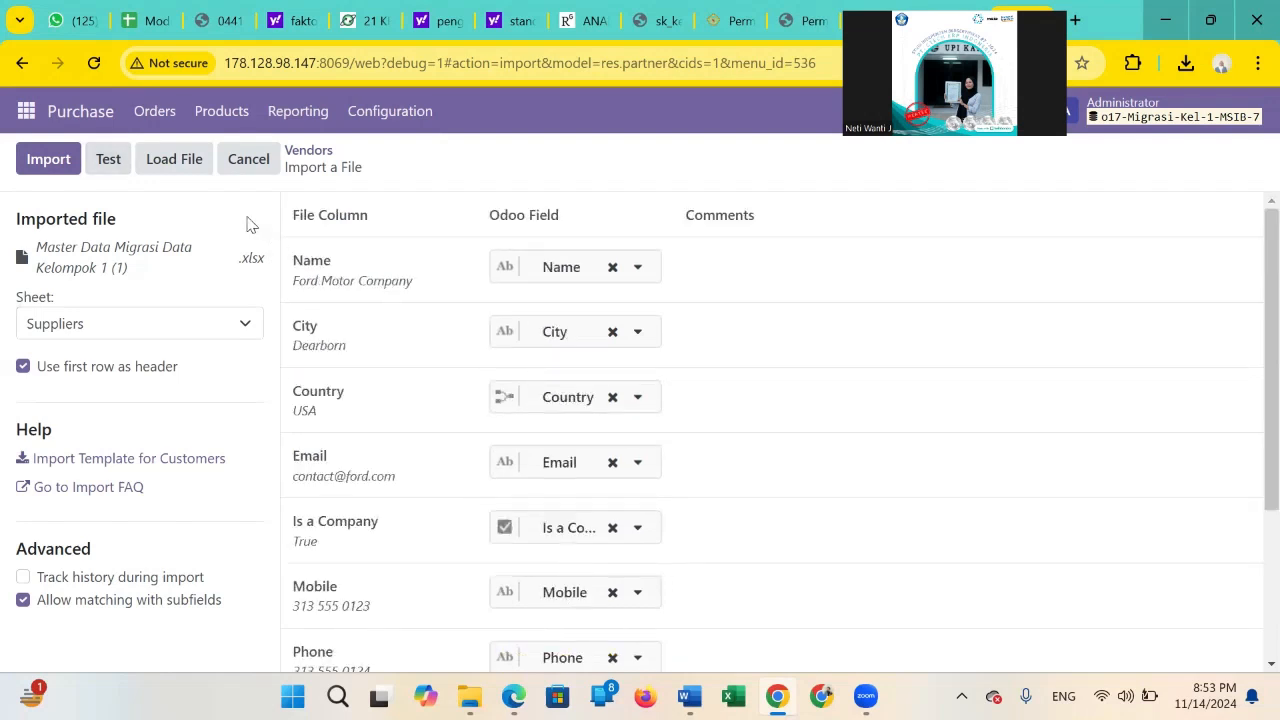
click(116, 168)
click(115, 165)
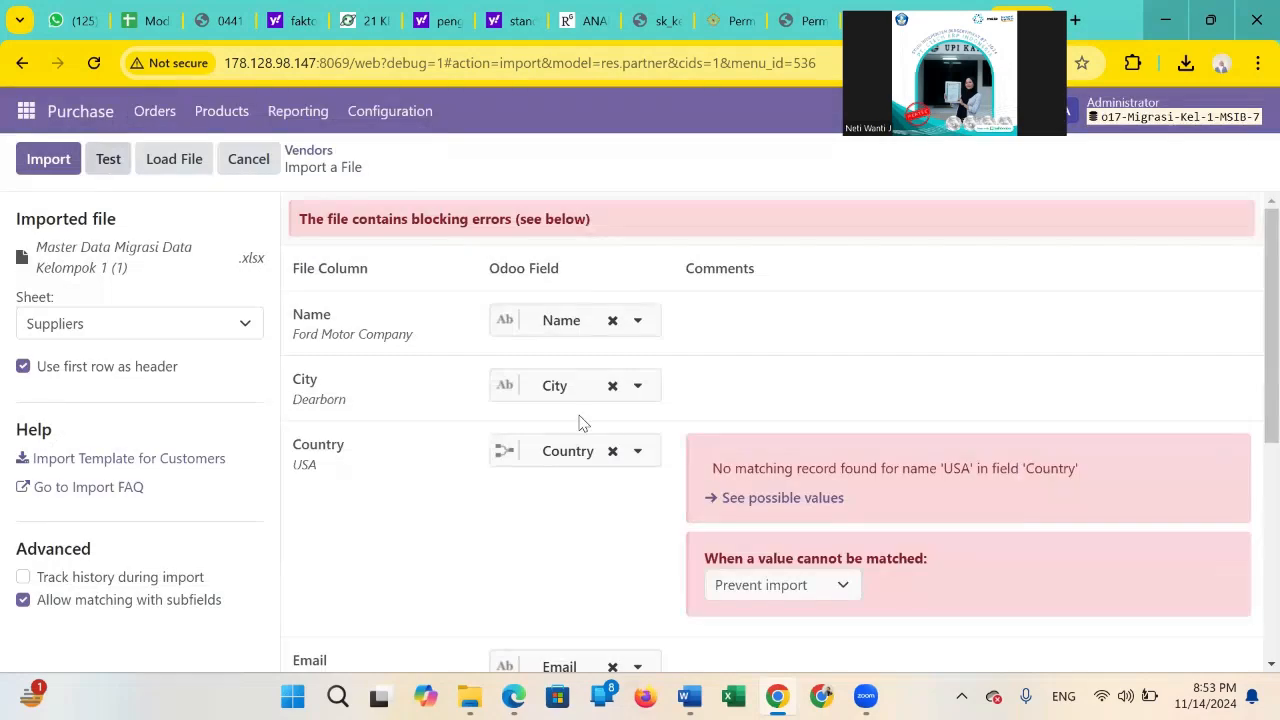
Remove the Odoo field mapping from the Country column of the suppliers sheet so it is left out of the import.
scroll(583, 424, down, 1)
scroll(583, 424, down, 1)
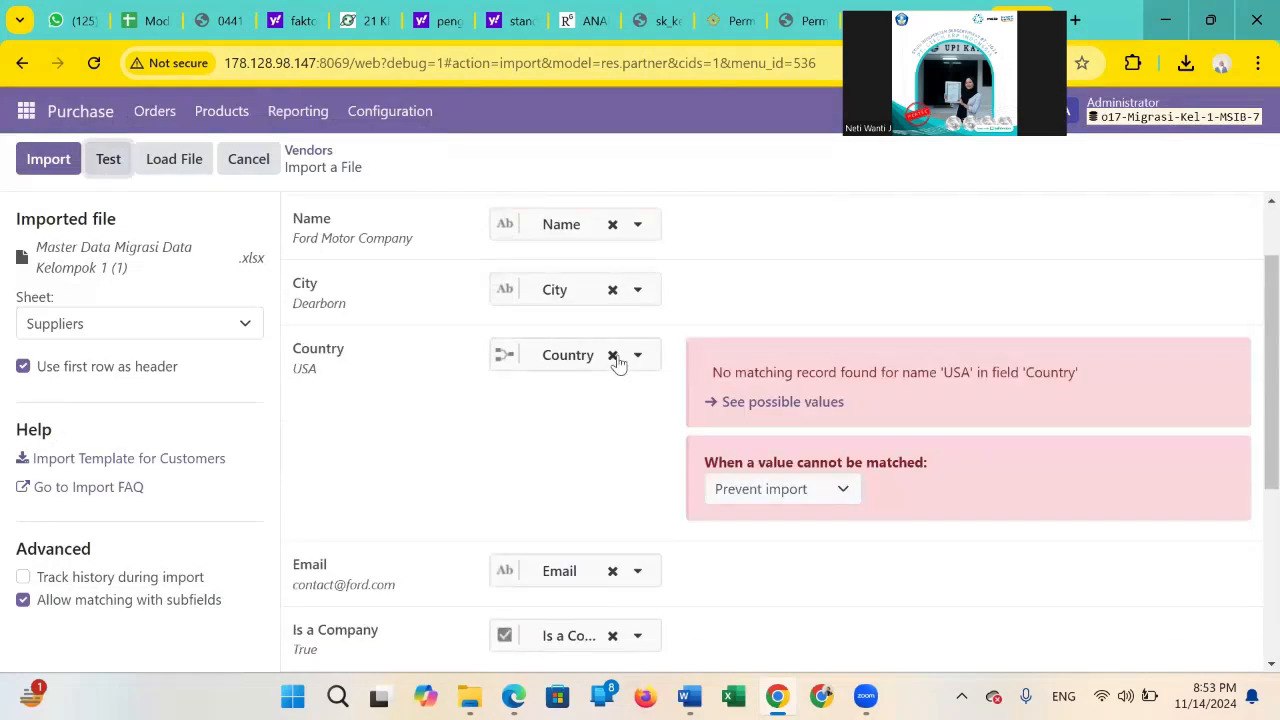
click(615, 357)
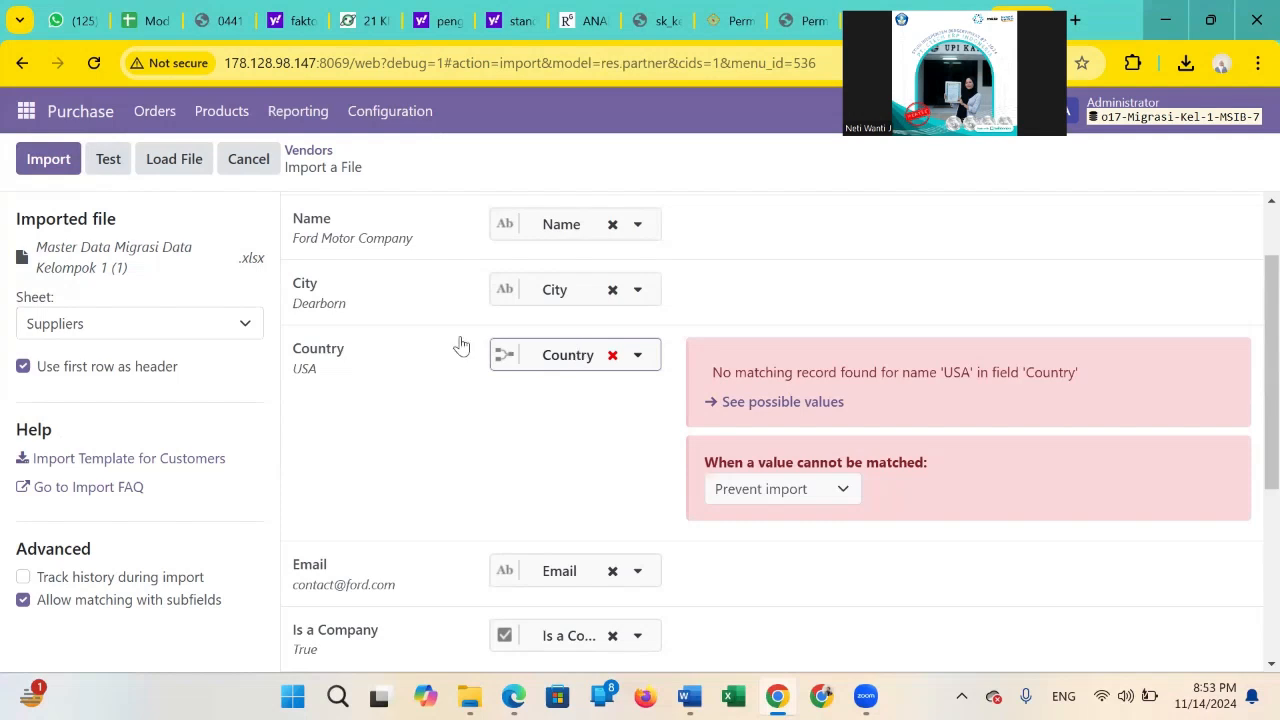
click(52, 161)
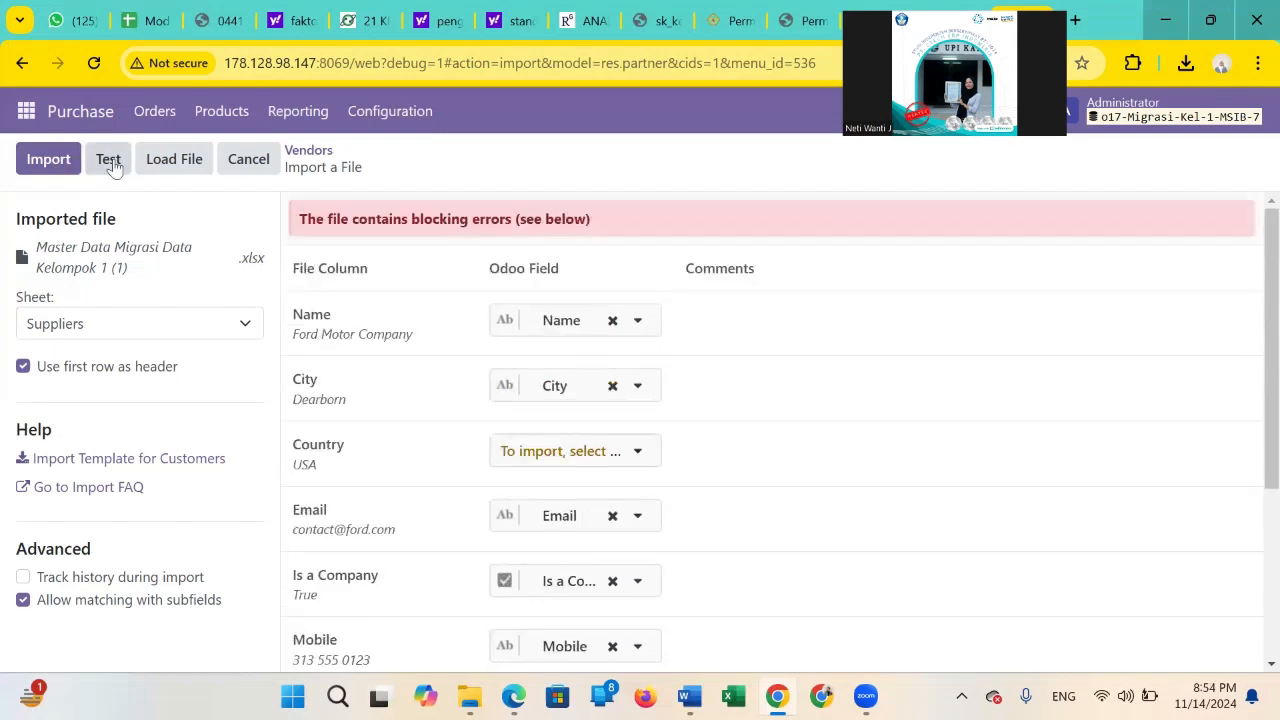
Test the suppliers sheet again, import its records and look through the resulting vendor list.
click(110, 163)
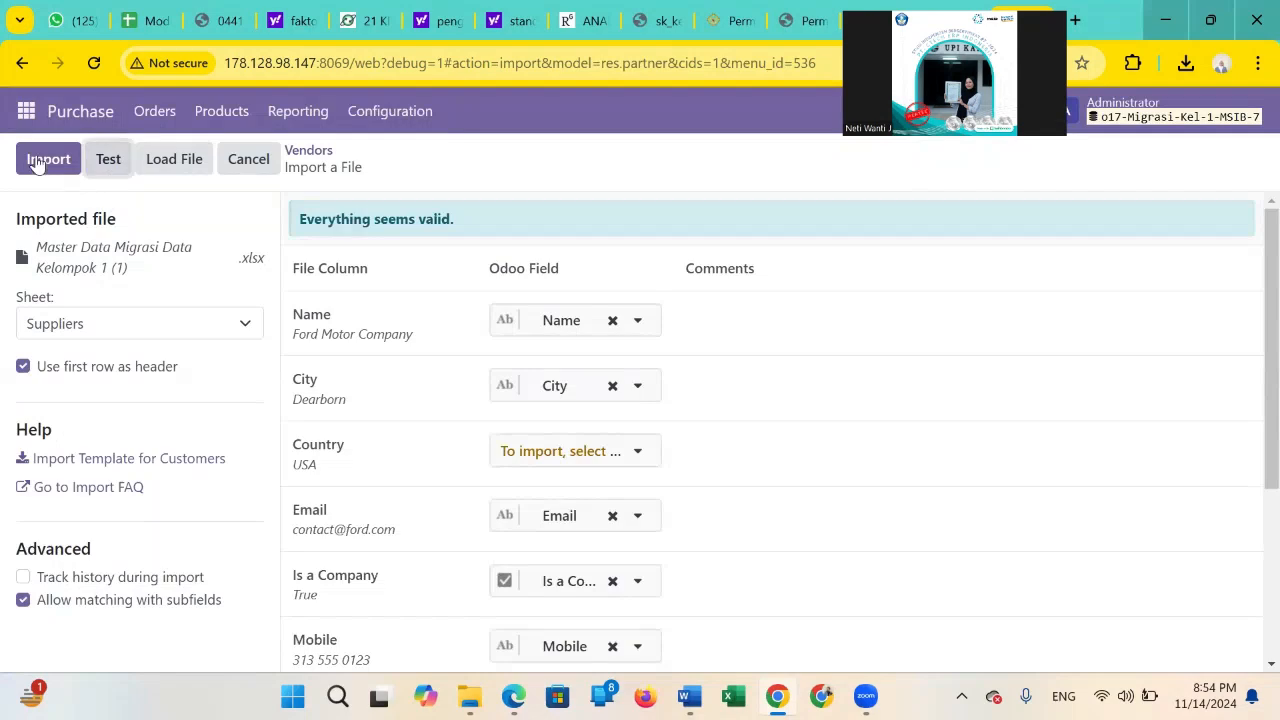
click(35, 163)
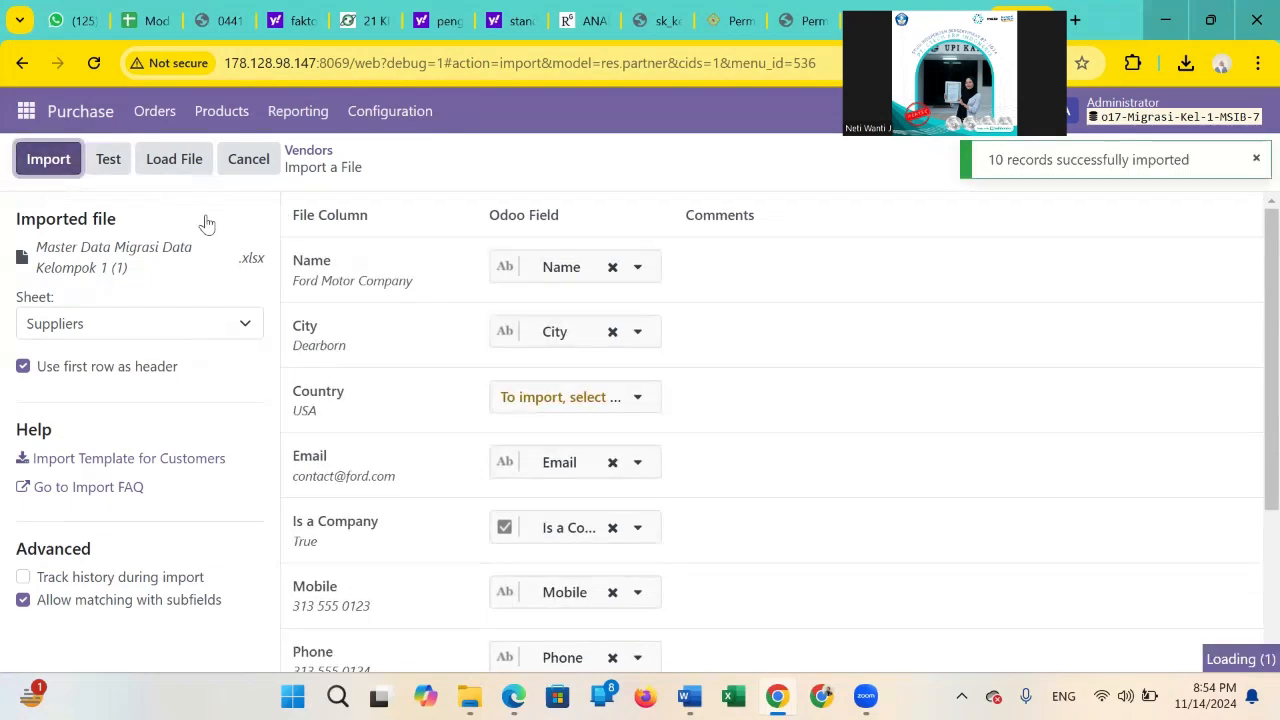
scroll(520, 293, down, 7)
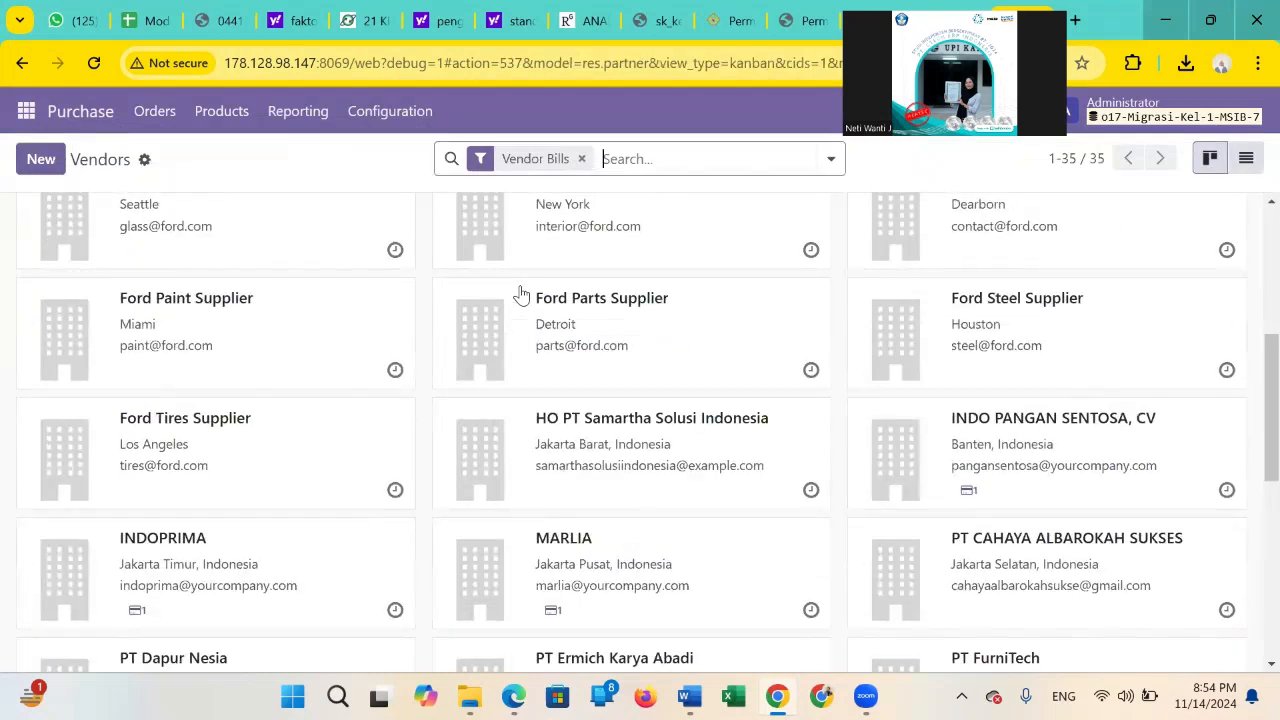
scroll(520, 293, up, 4)
scroll(411, 217, up, 3)
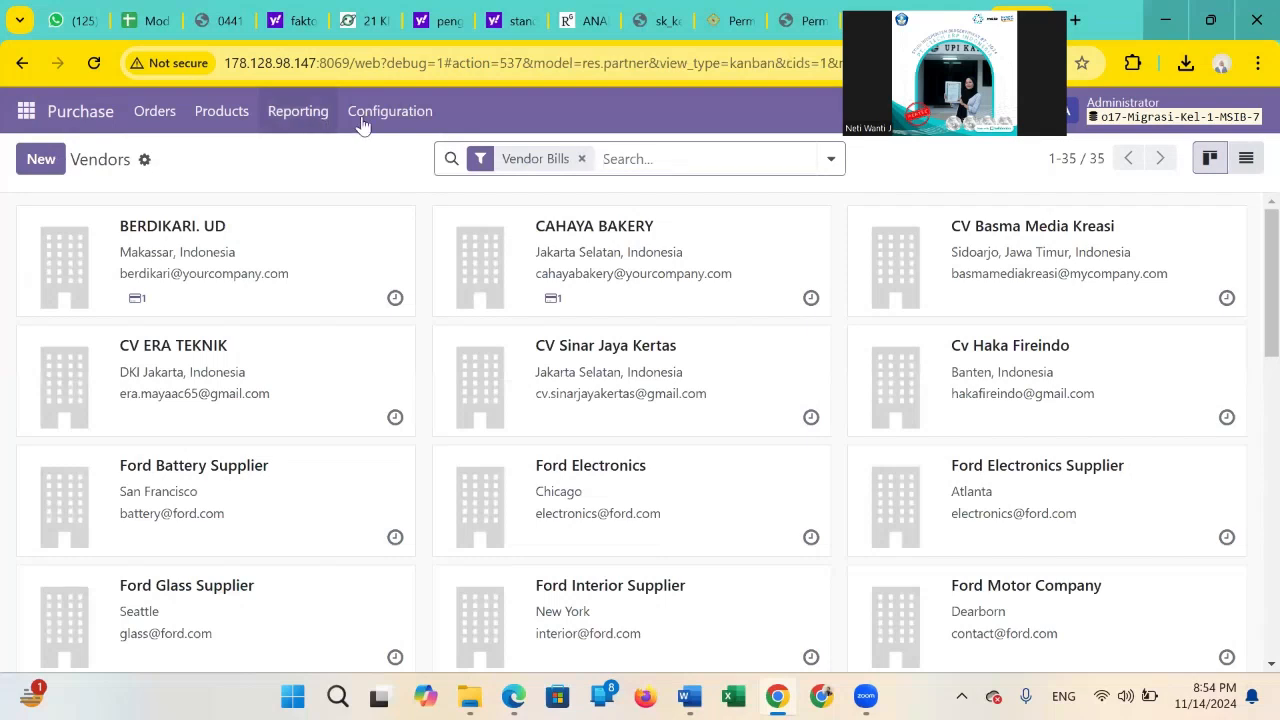
Open the Vendor Pricelists of the Purchase module and start a record import.
click(356, 122)
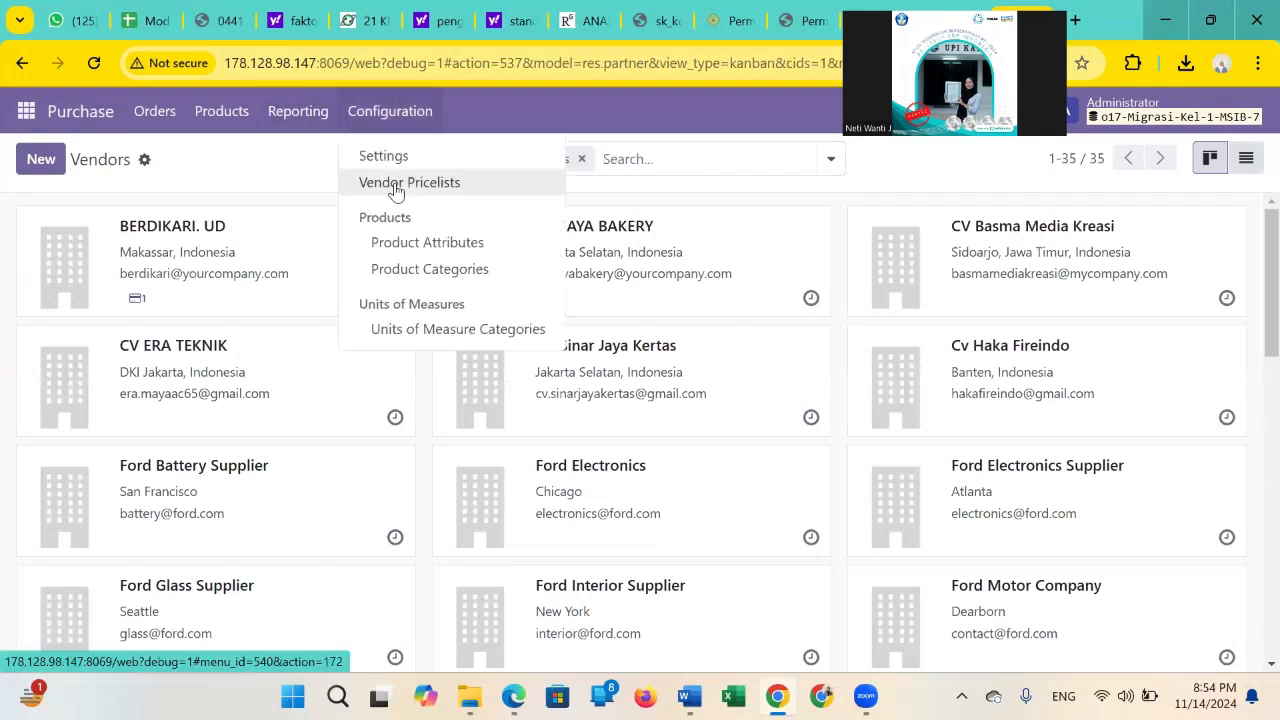
click(396, 190)
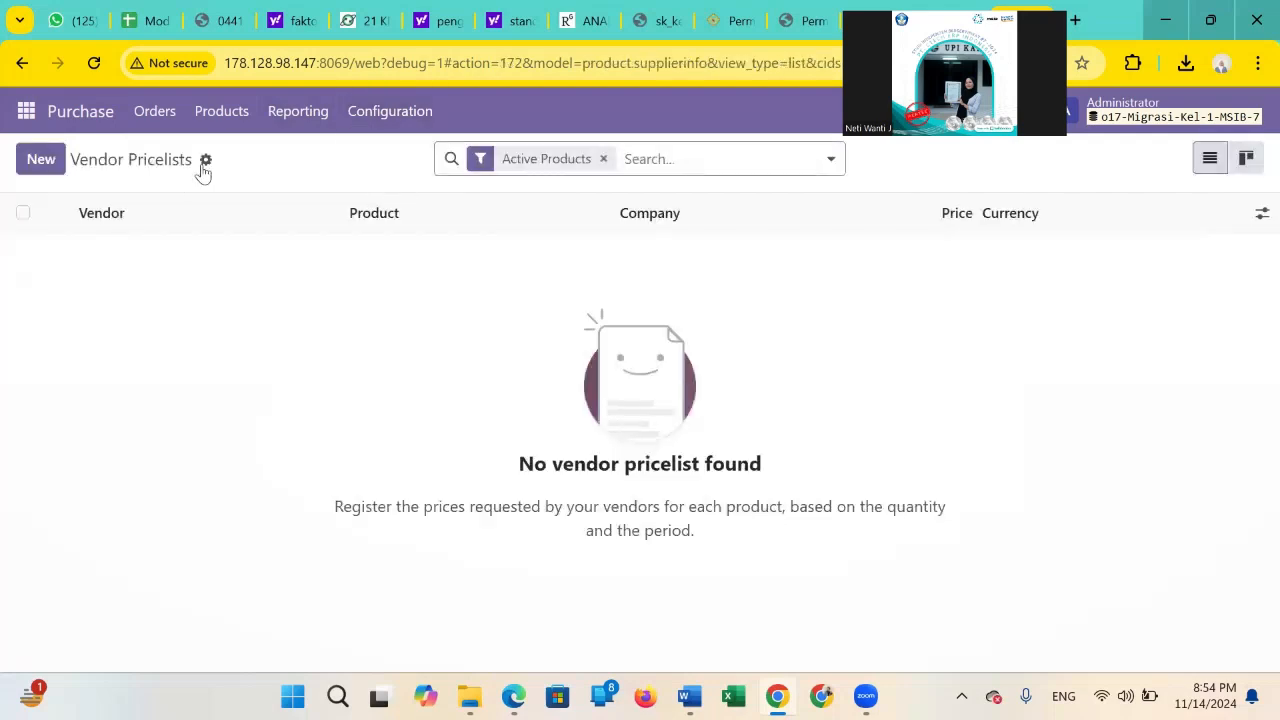
click(205, 161)
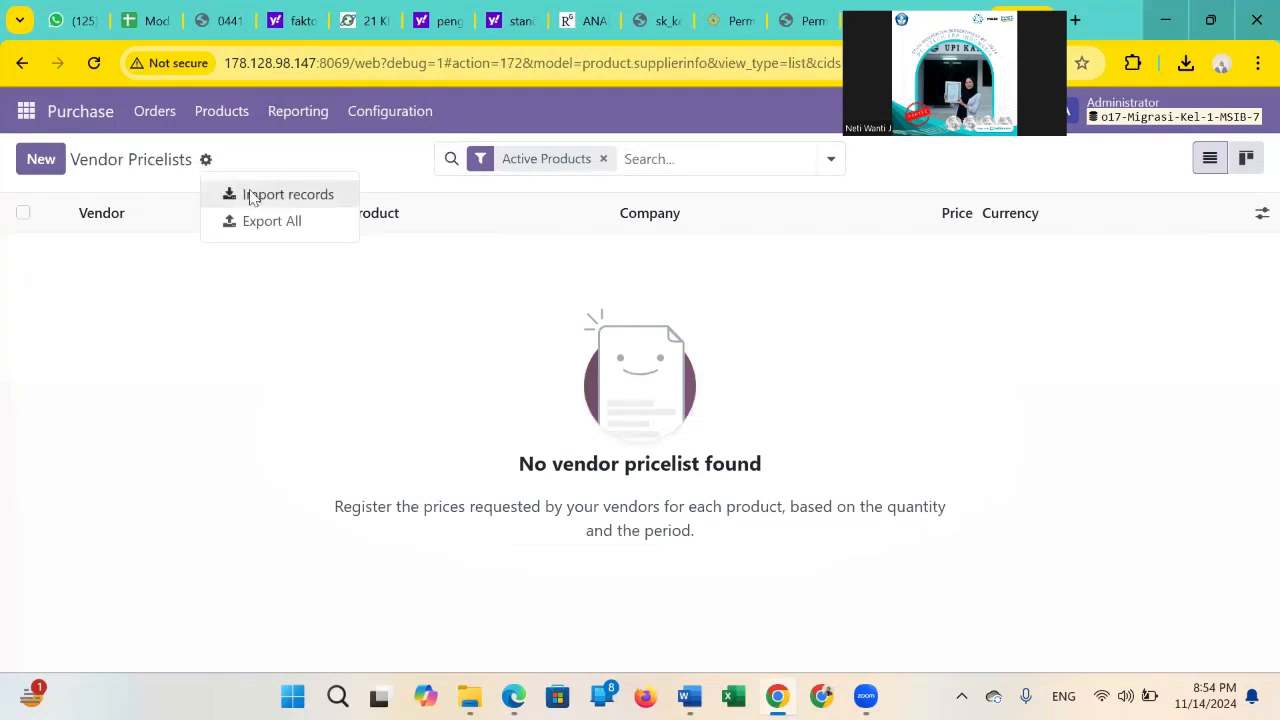
click(253, 195)
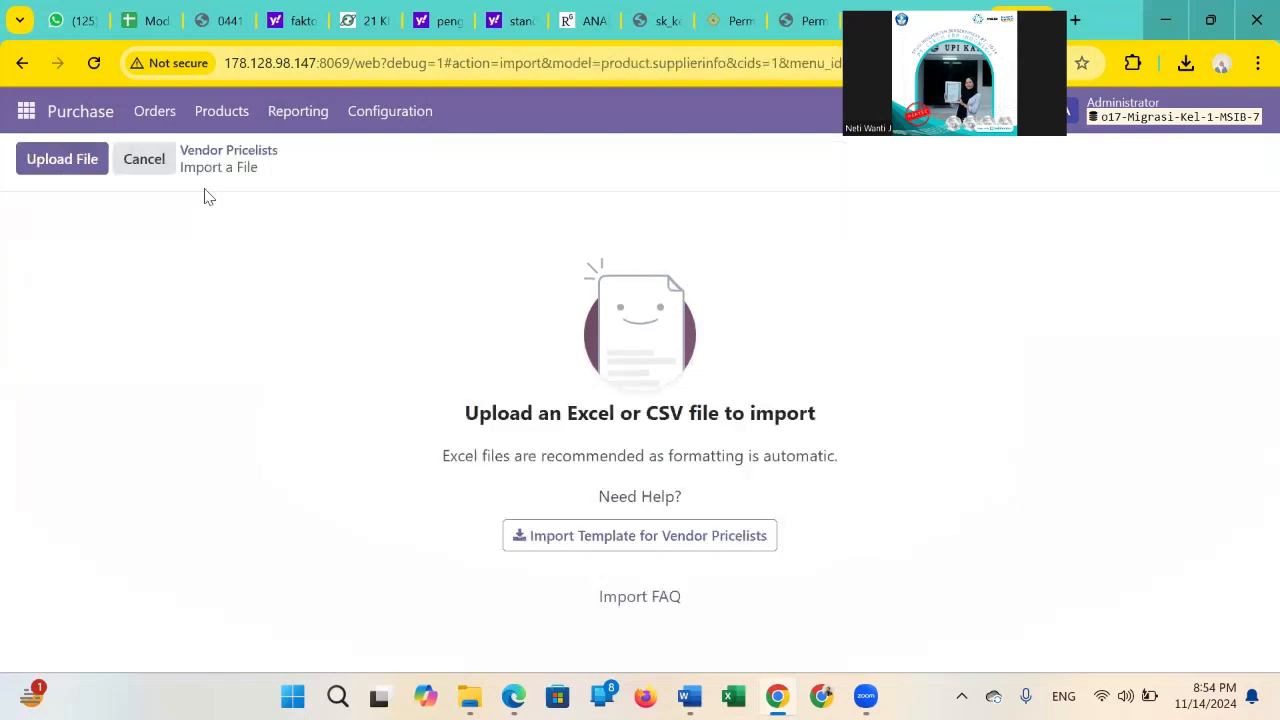
Load the workbook Master Data Migrasi Data Kelompok 1 (1) and choose its Supplier Pricelist sheet for the vendor pricelist import.
click(68, 165)
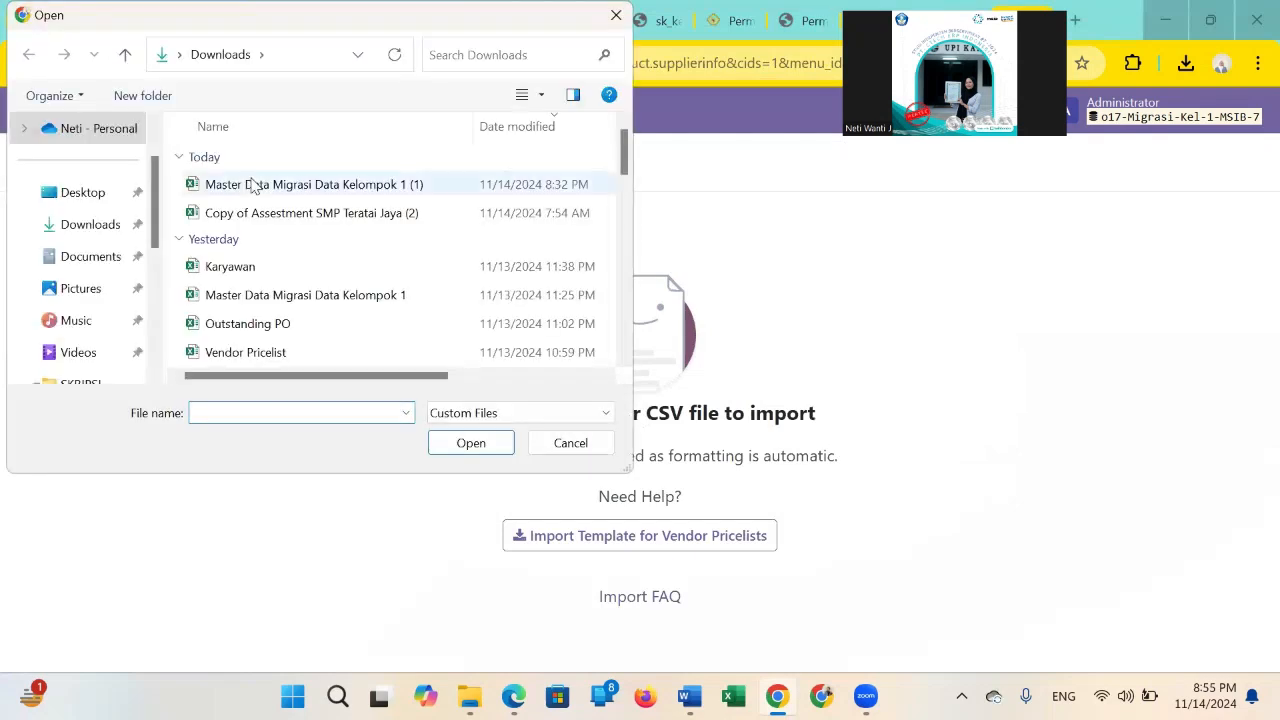
double_click(253, 185)
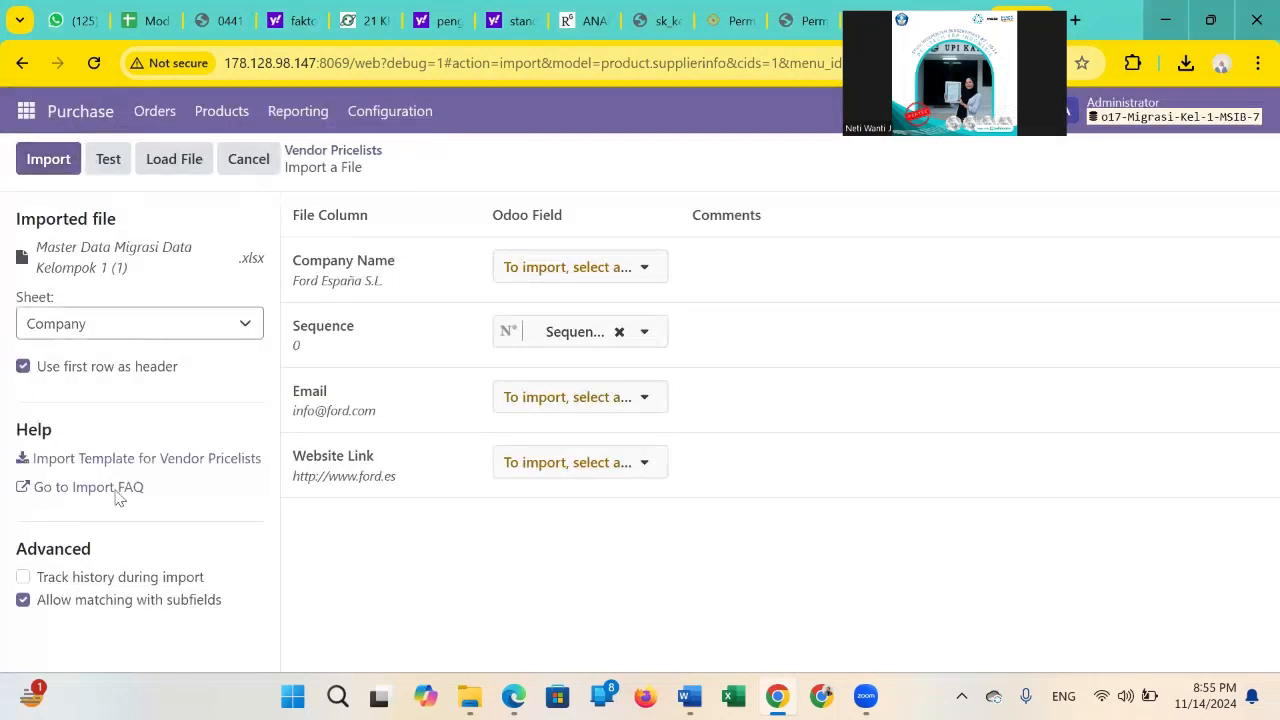
scroll(118, 537, down, 3)
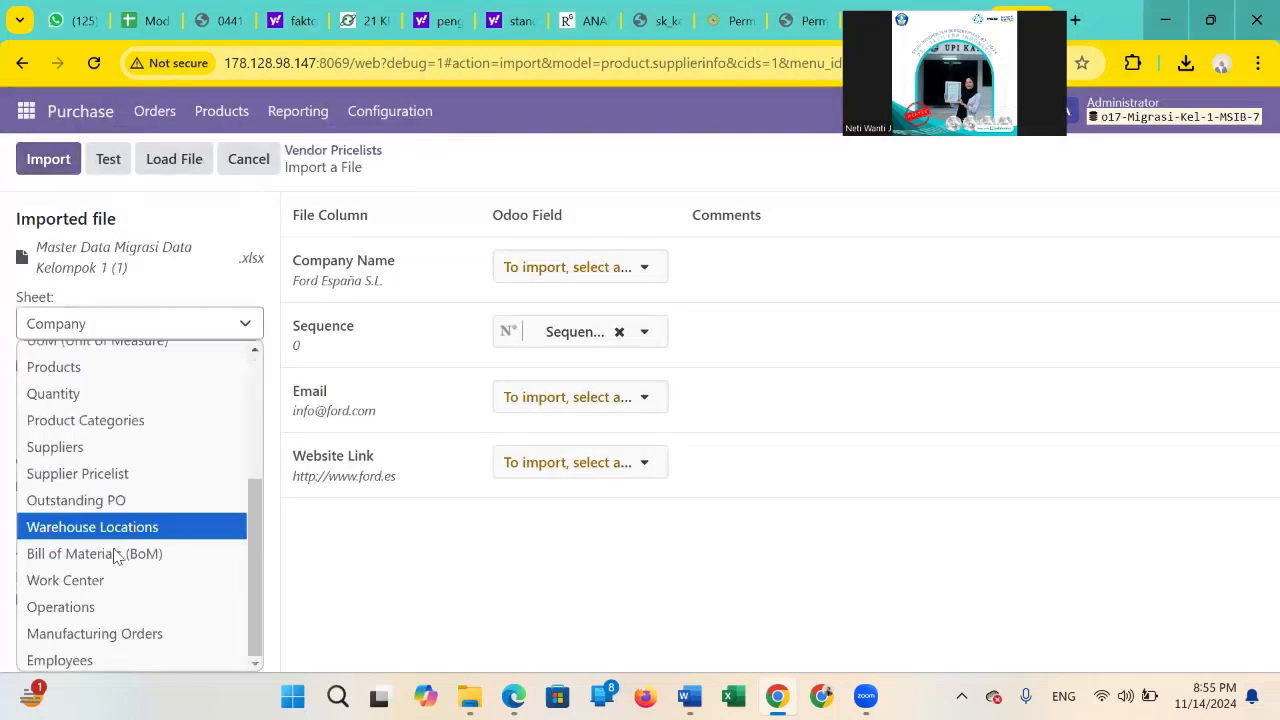
click(118, 475)
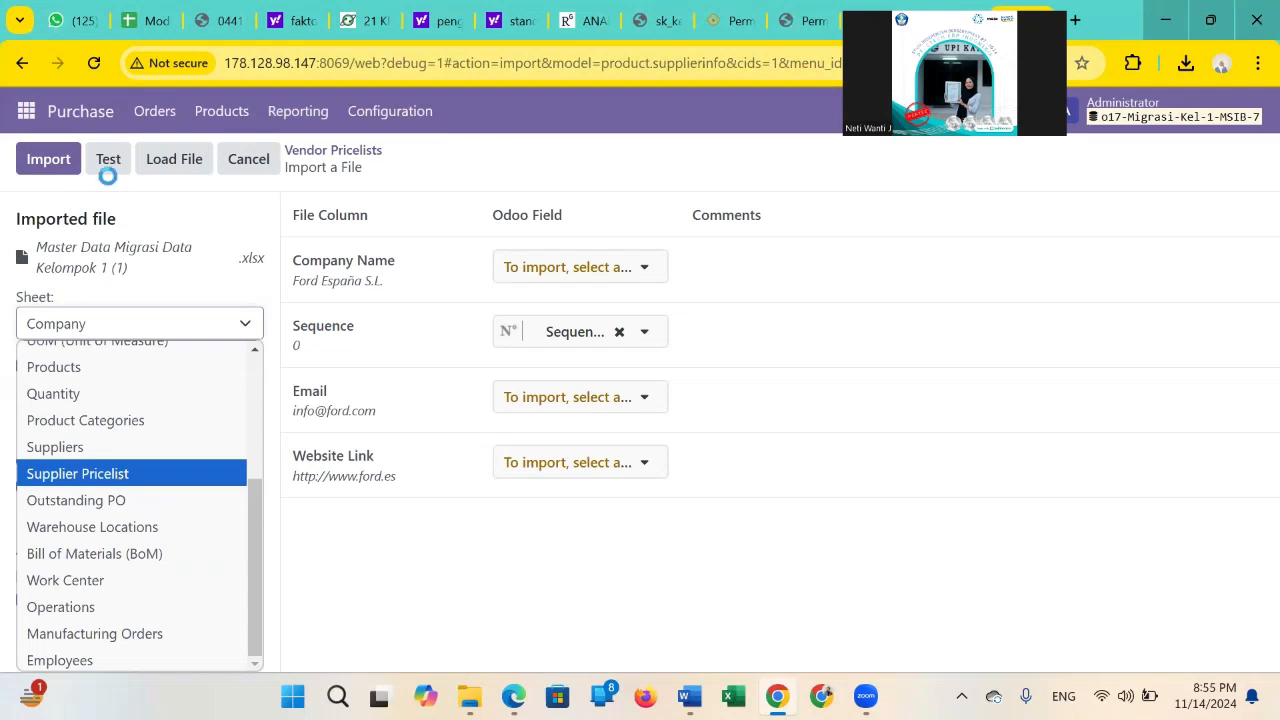
Test the supplier pricelist, set unmatched Product/Name values to Create new values, then retest and import the records.
click(108, 162)
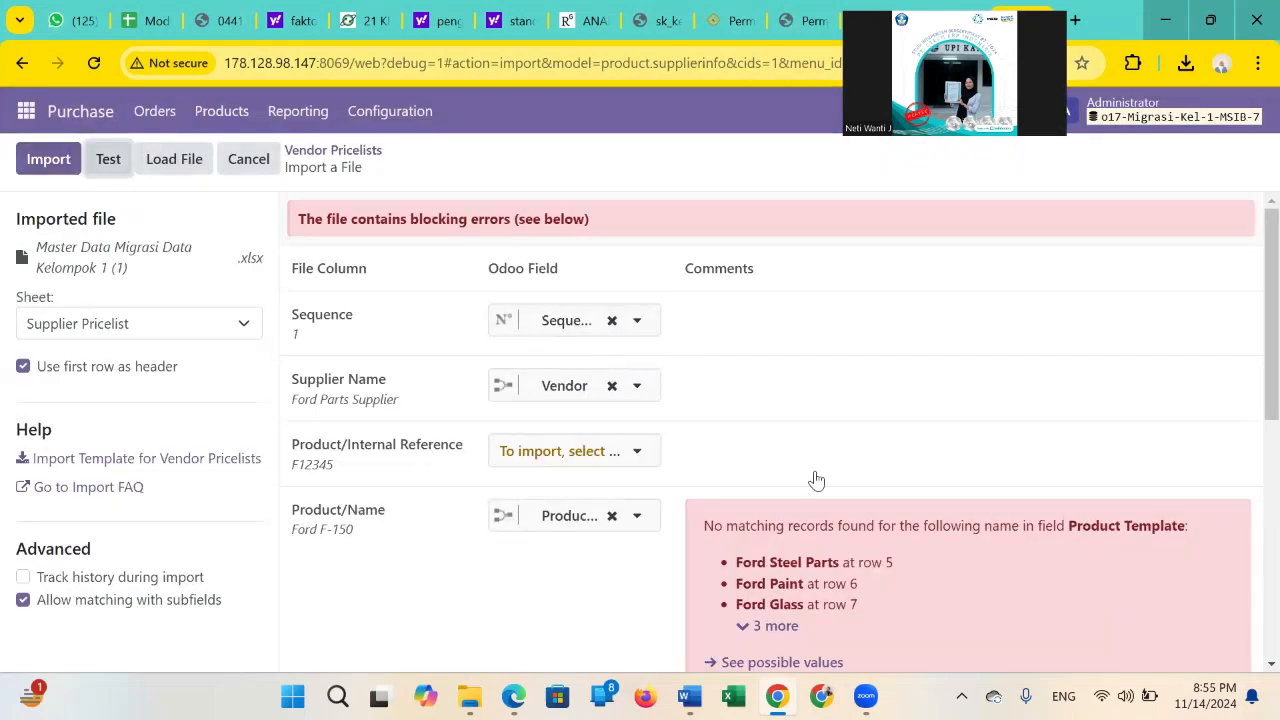
scroll(820, 490, down, 2)
click(830, 505)
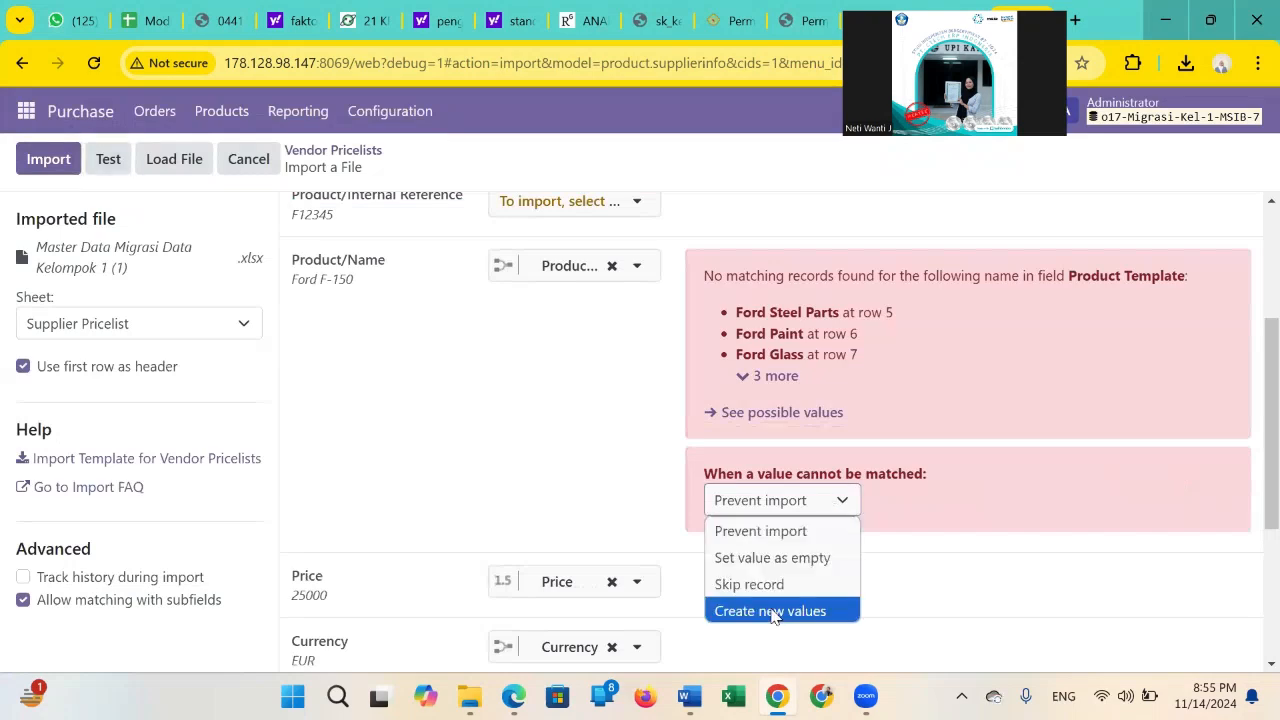
click(771, 611)
scroll(604, 490, up, 3)
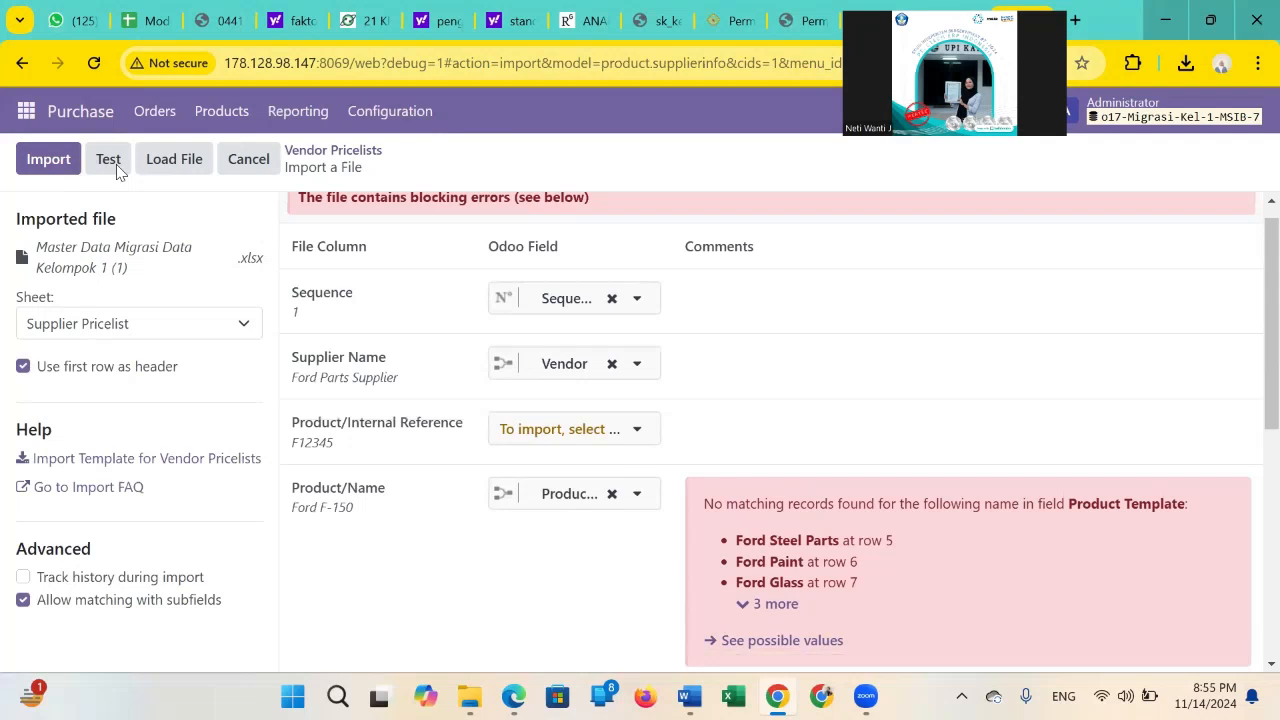
click(111, 161)
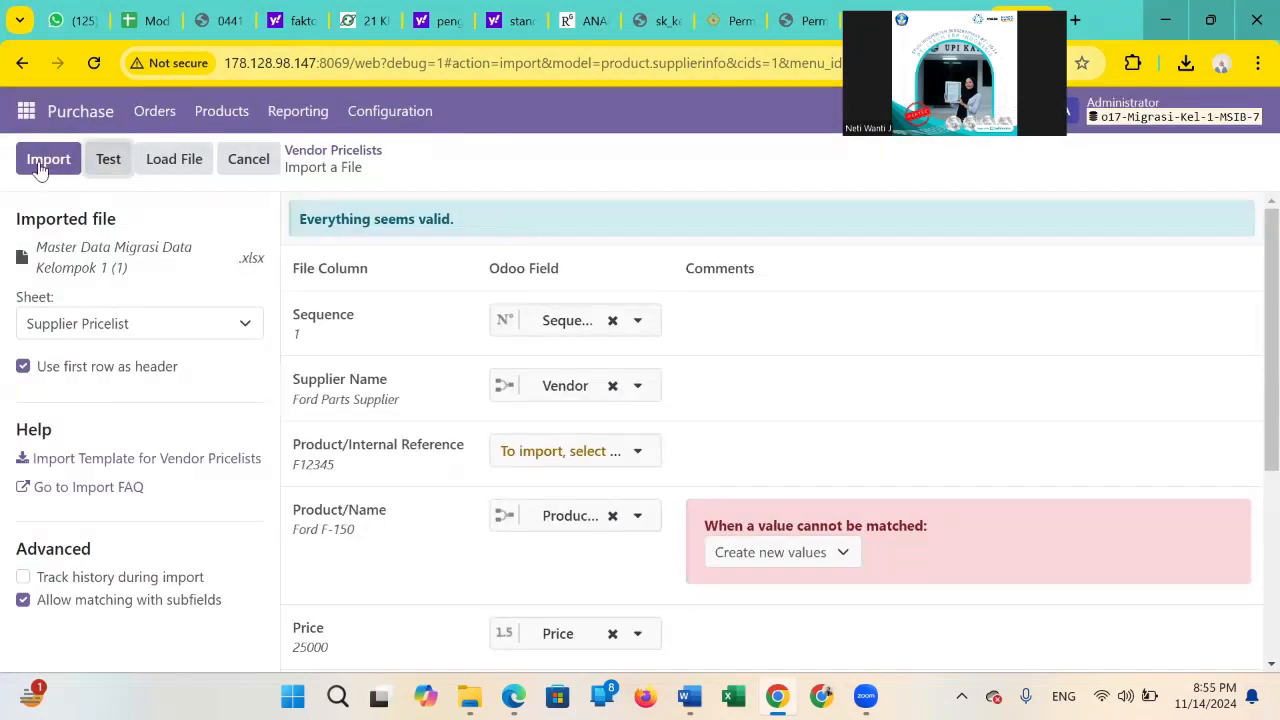
click(39, 164)
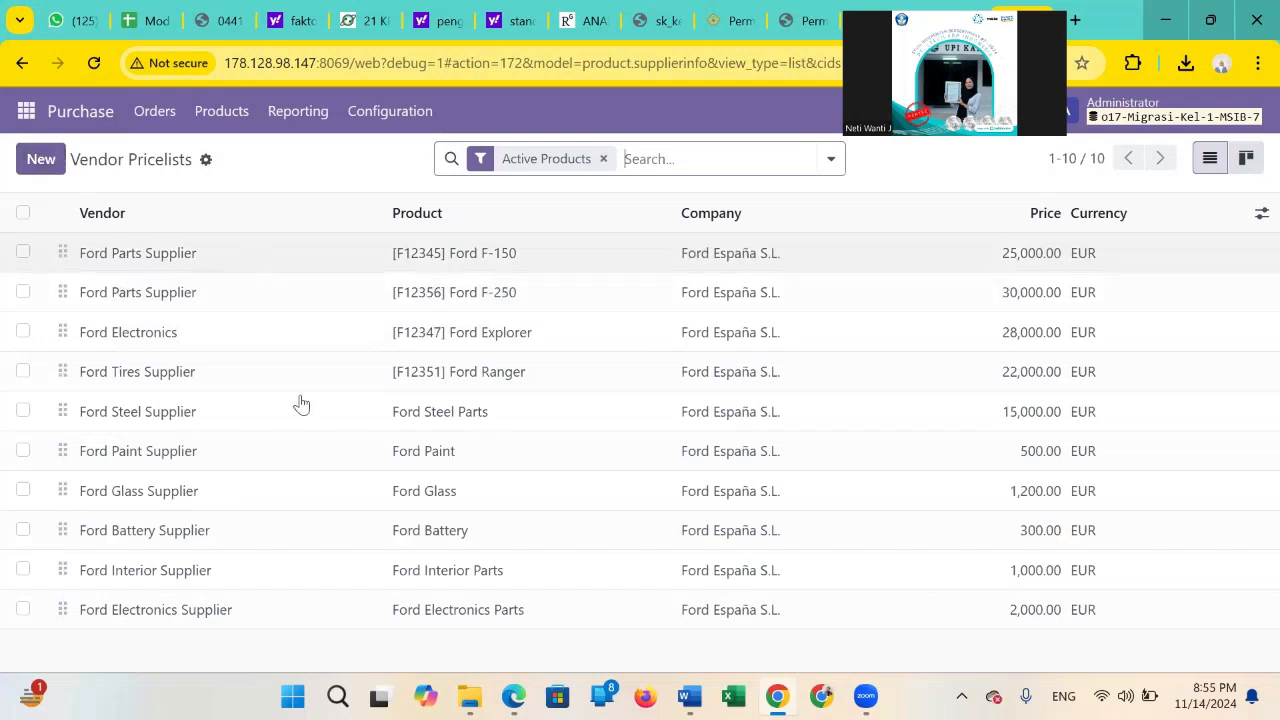
Open the Requests for Quotation list of the Purchase module and start a record import.
click(28, 119)
click(27, 114)
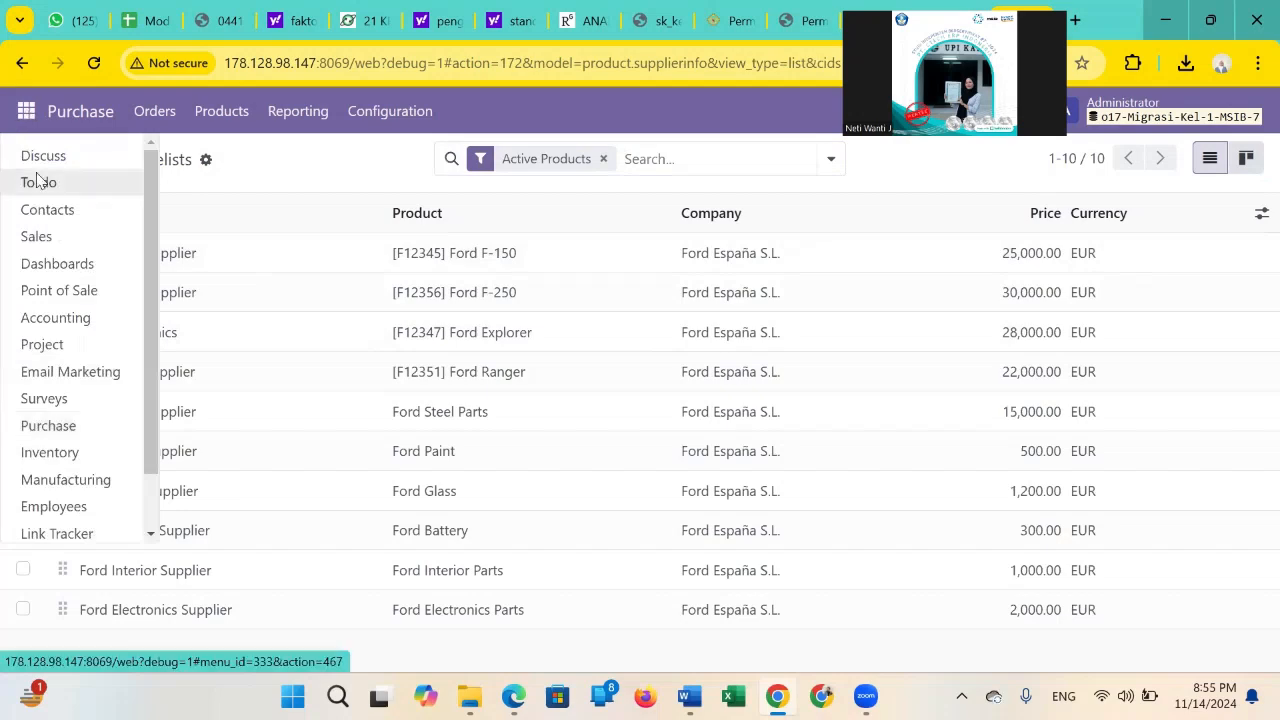
click(48, 425)
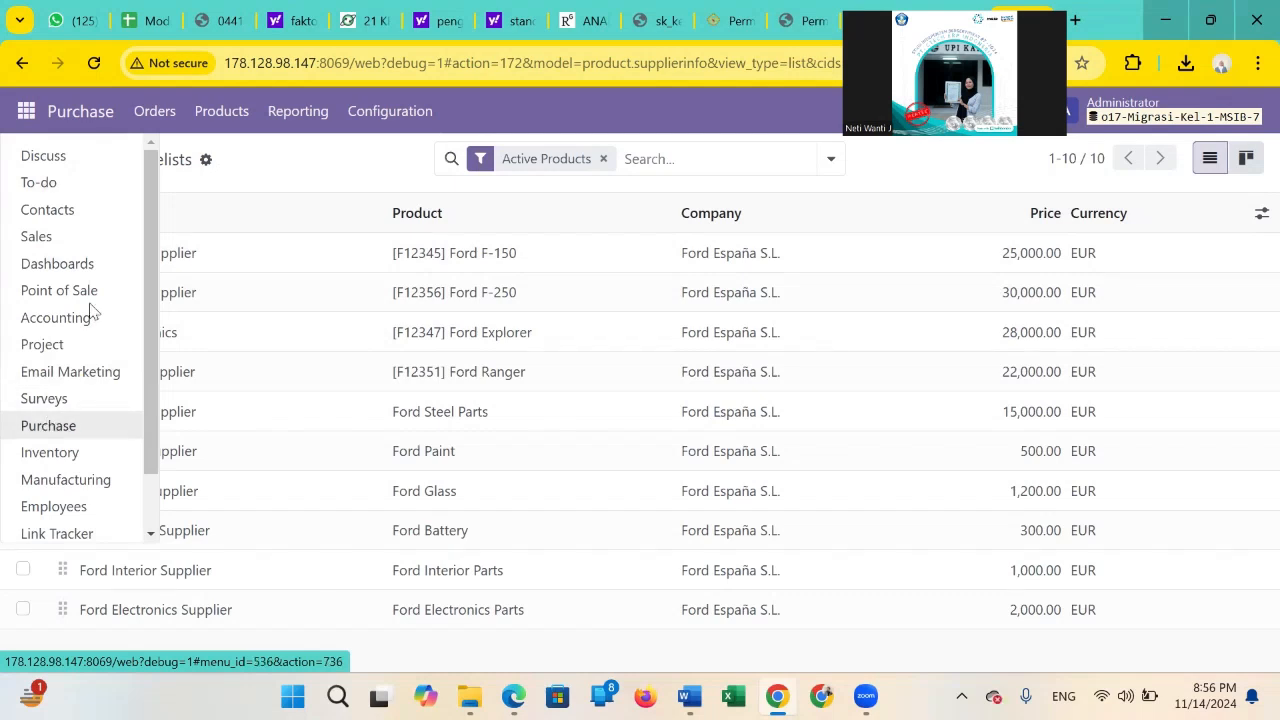
click(144, 109)
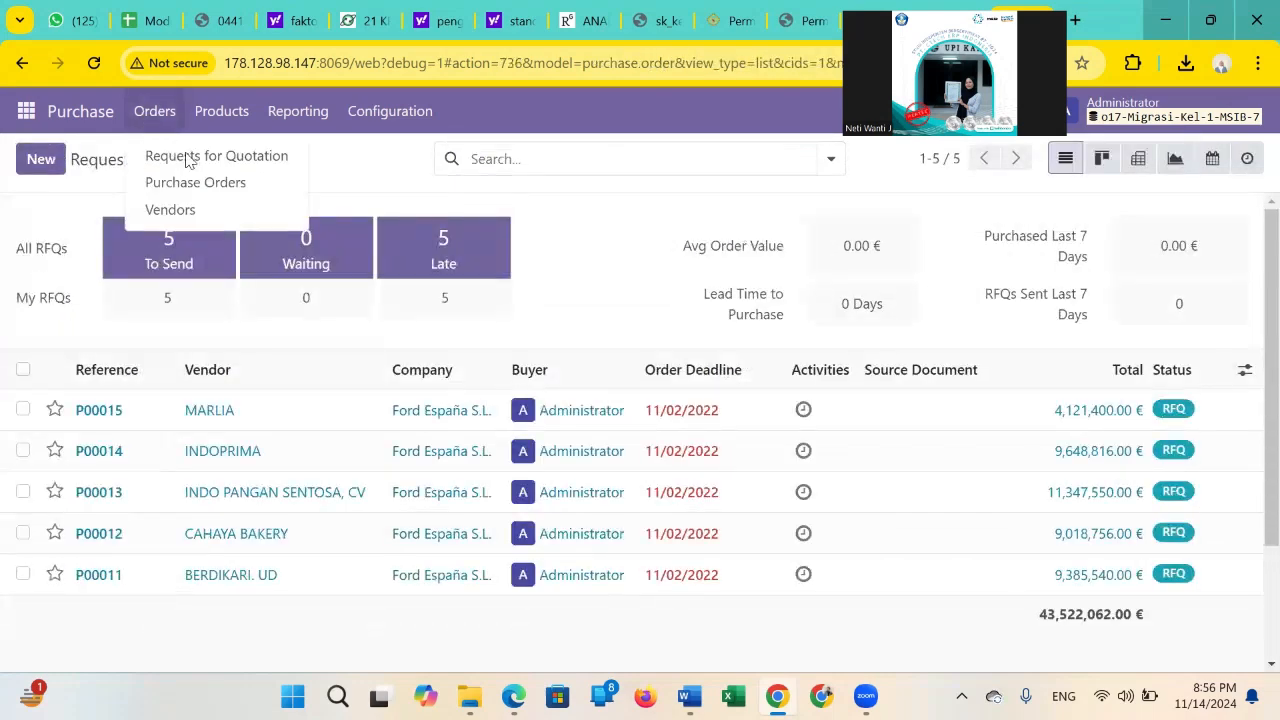
click(186, 156)
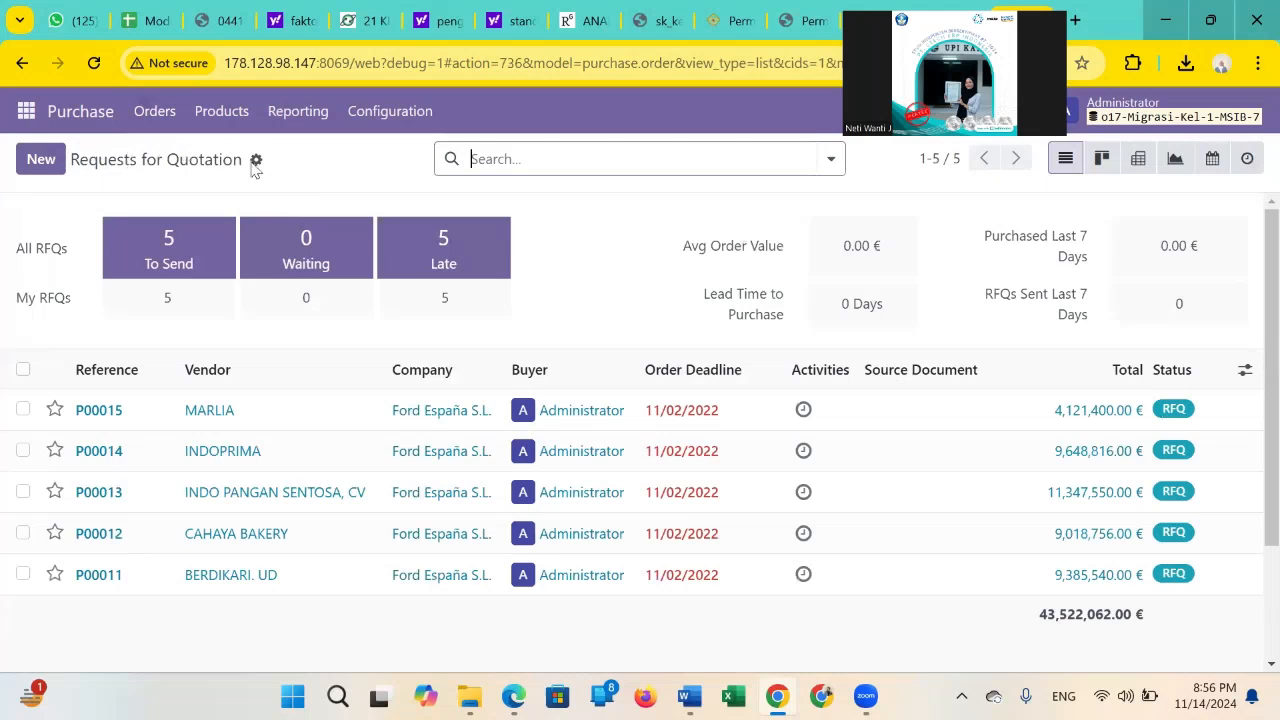
click(256, 160)
click(292, 196)
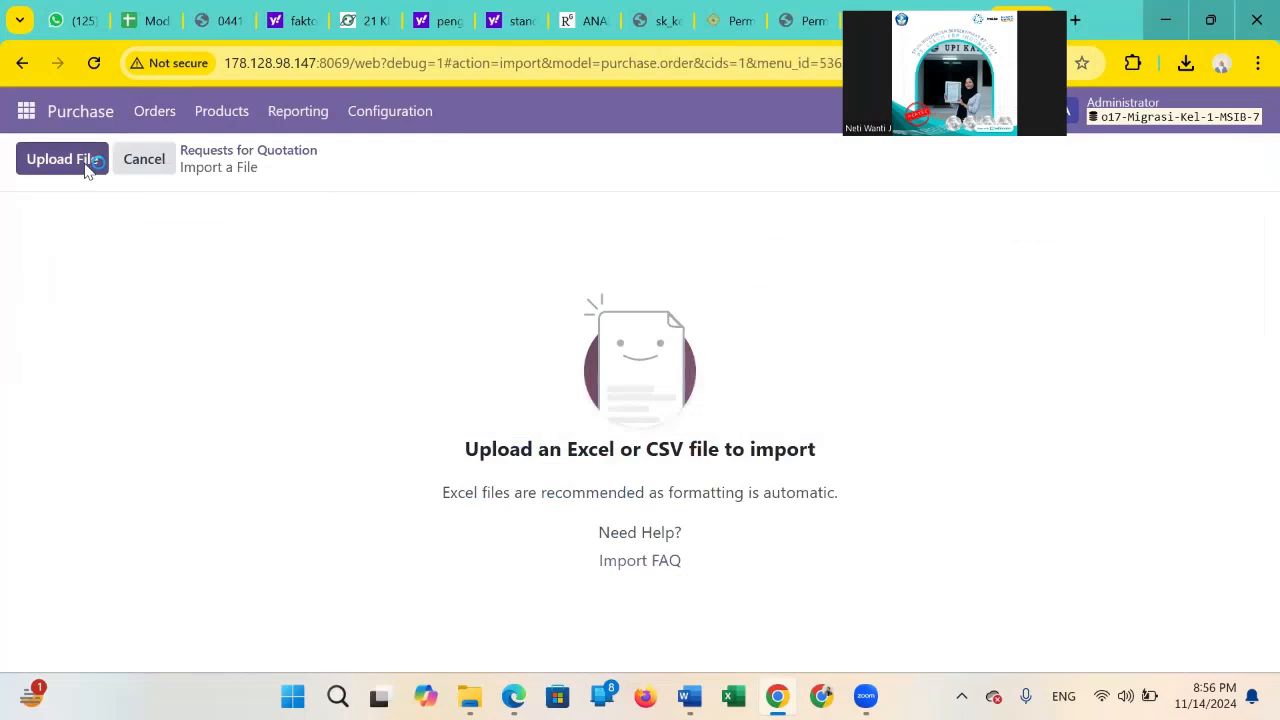
Load the workbook Master Data Migrasi Data Kelompok 1 (1) and choose its Outstanding PO sheet for the quotation import.
click(88, 165)
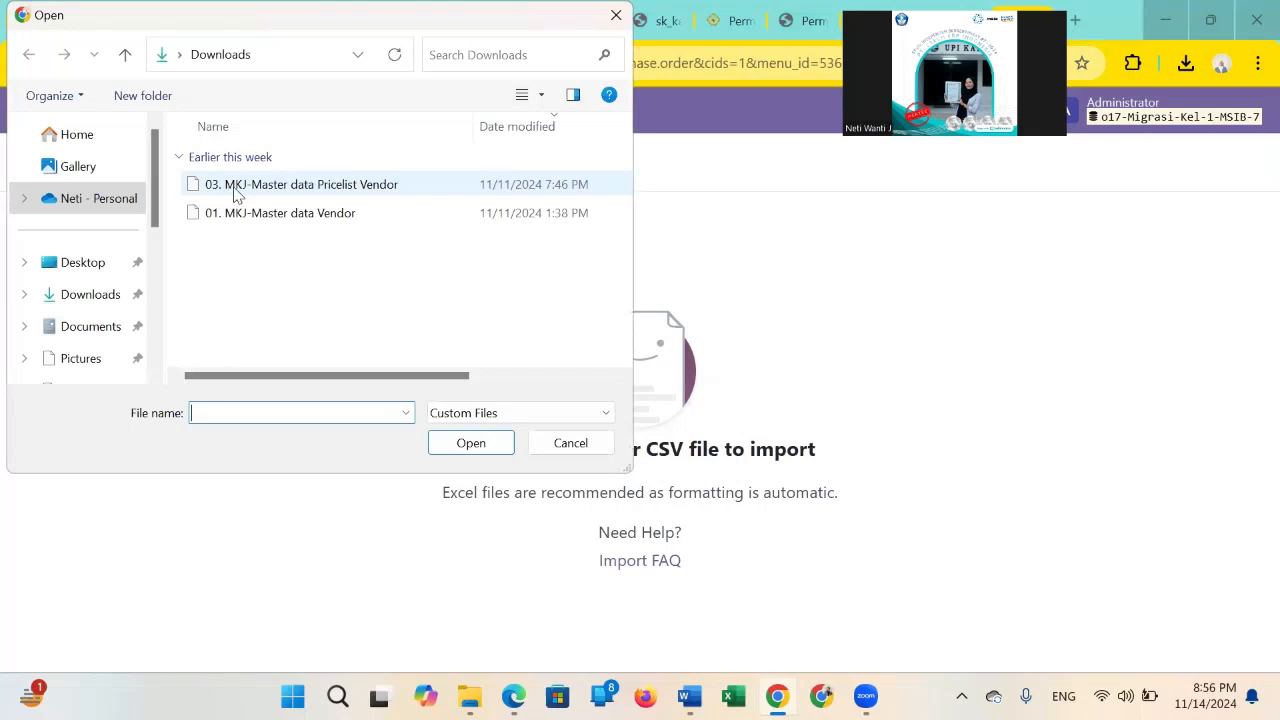
key(Escape)
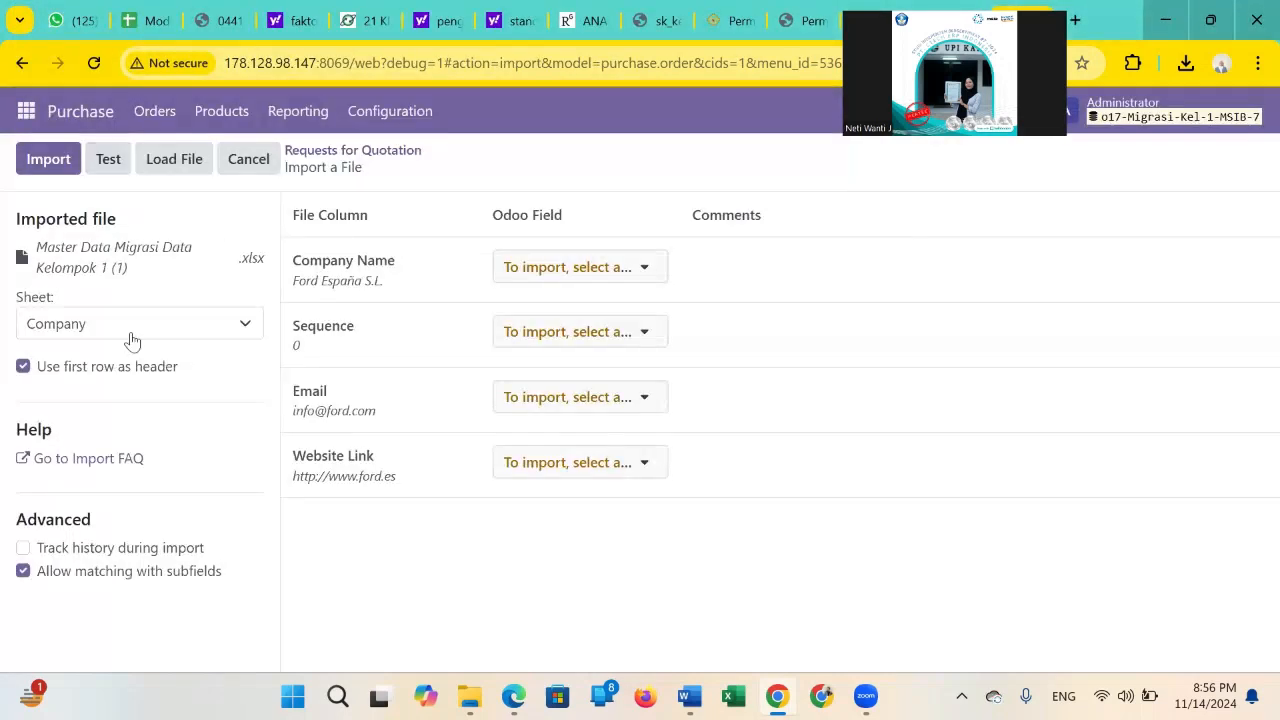
click(128, 326)
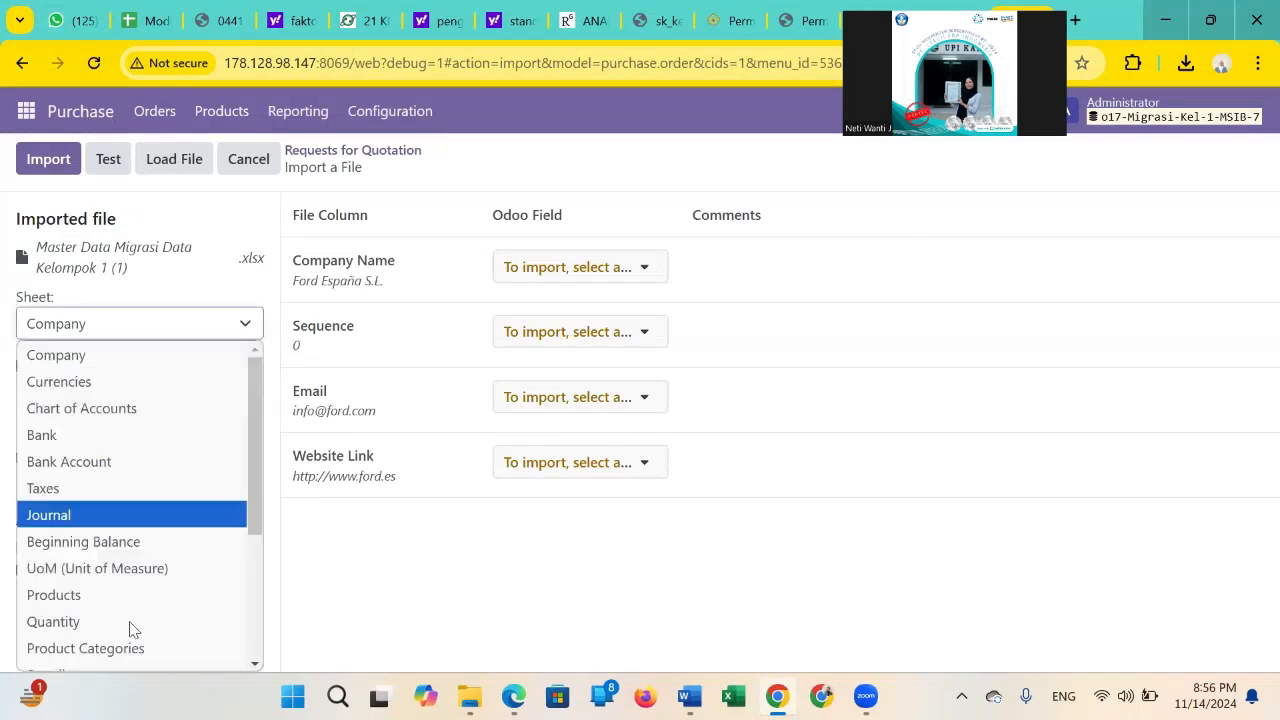
scroll(131, 612, down, 1)
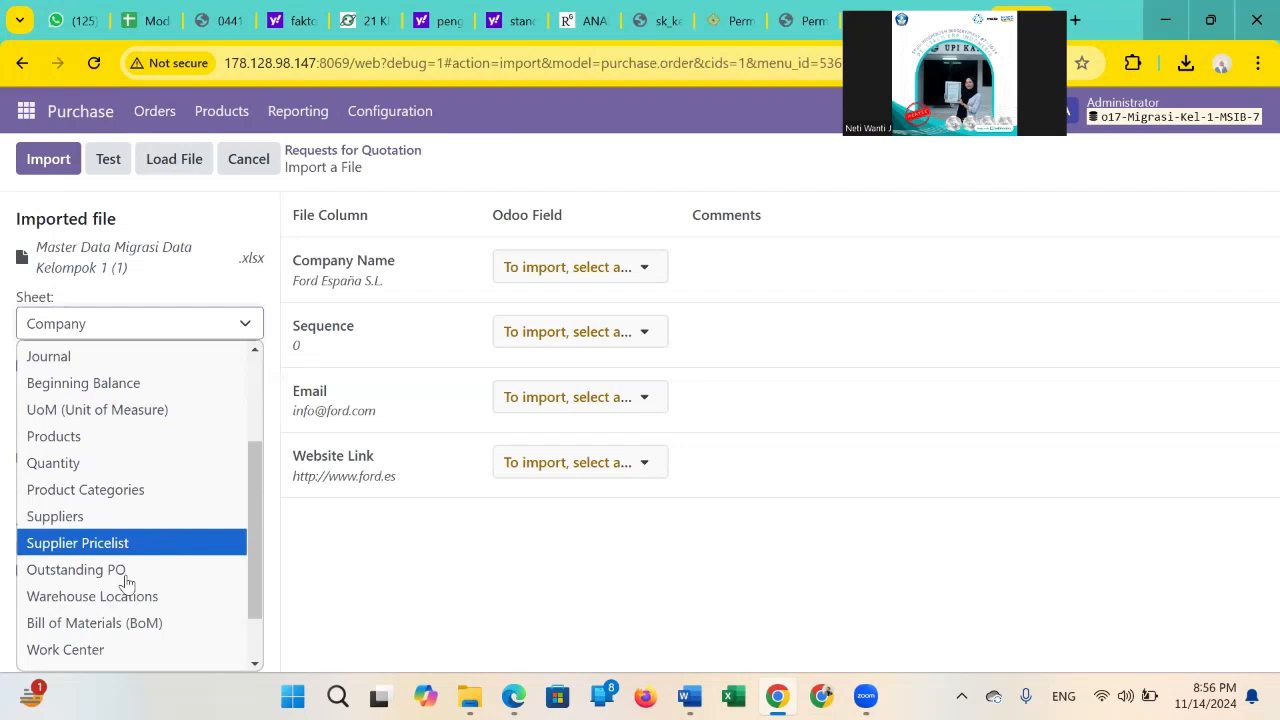
click(125, 570)
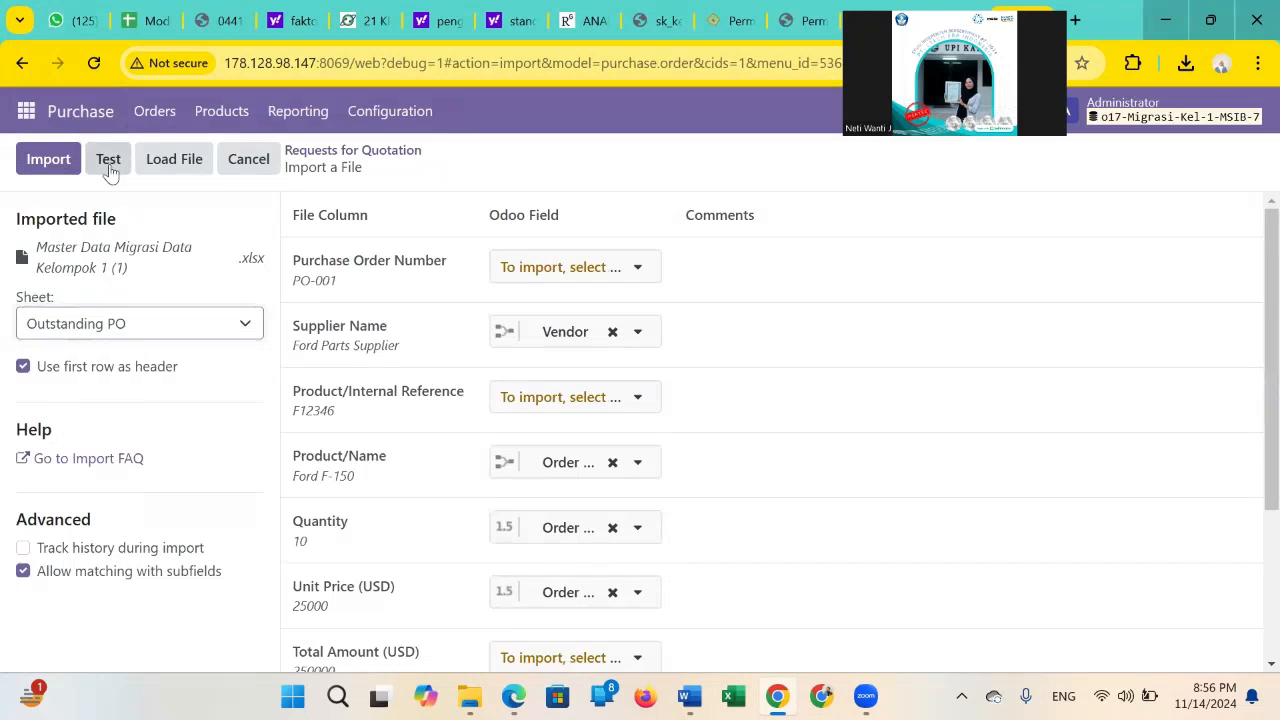
Test the Outstanding PO sheet, import its records and look through the resulting requests for quotation.
click(110, 172)
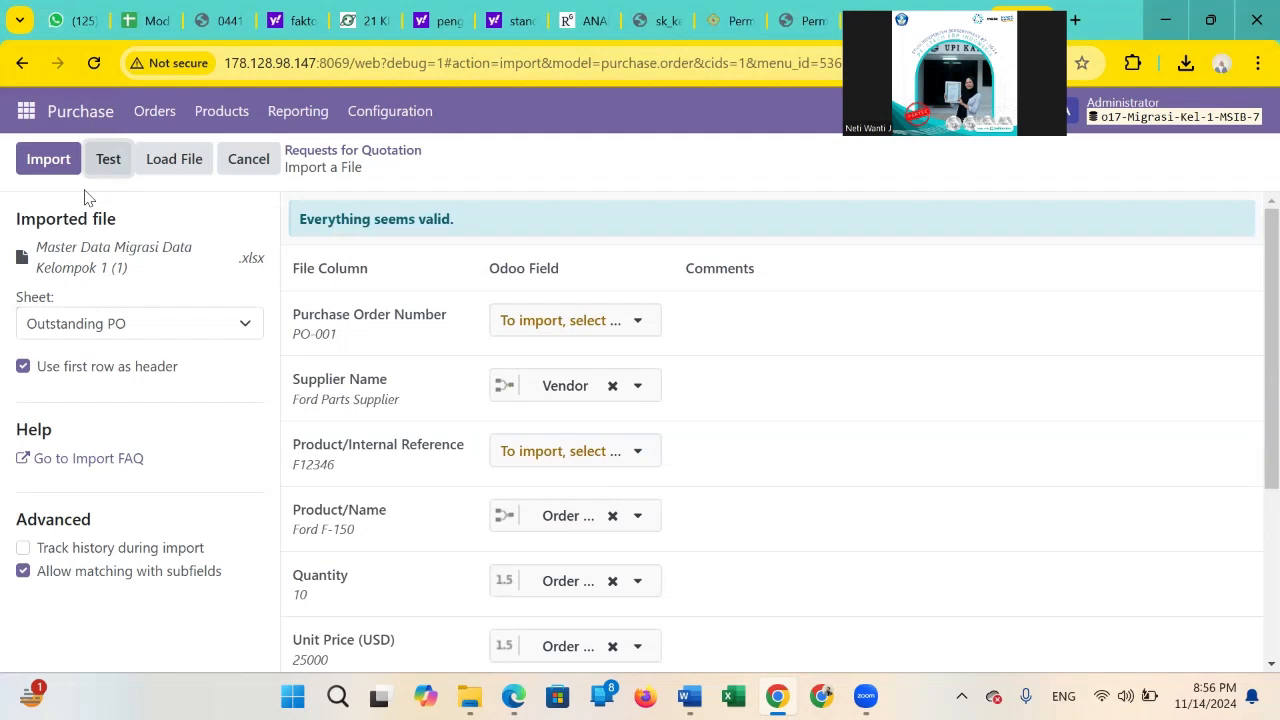
click(45, 170)
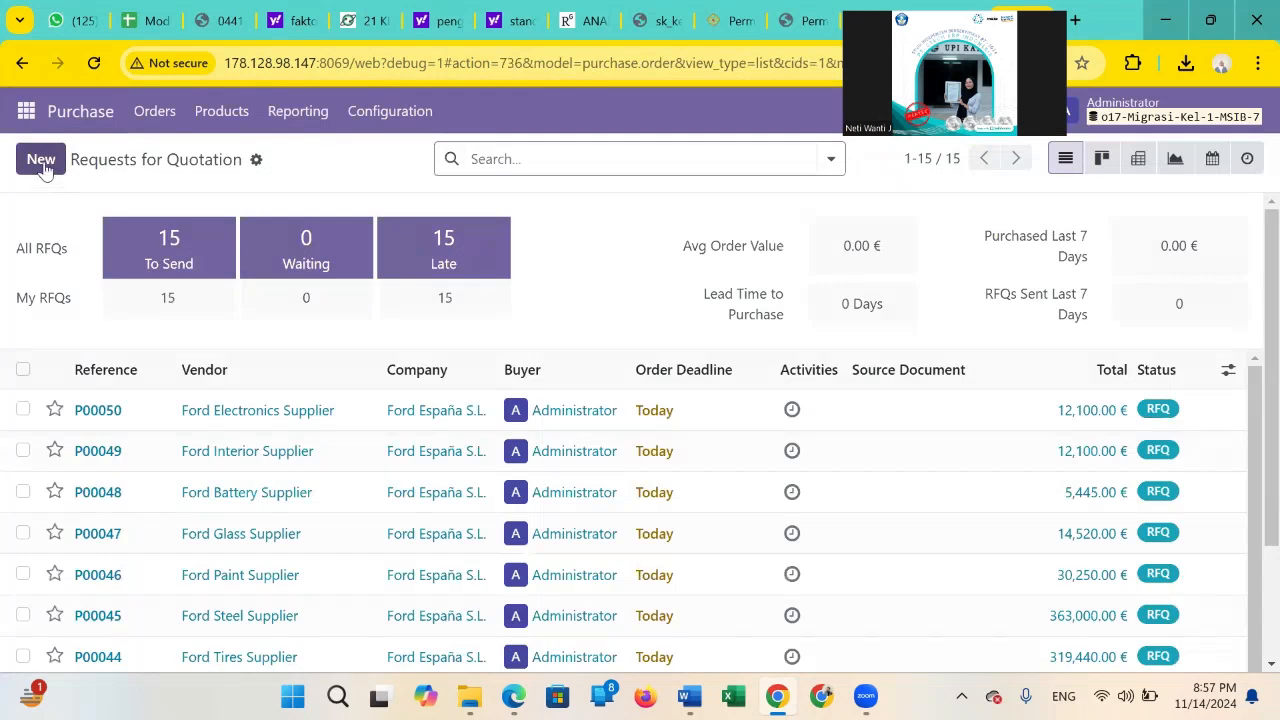
scroll(236, 331, down, 2)
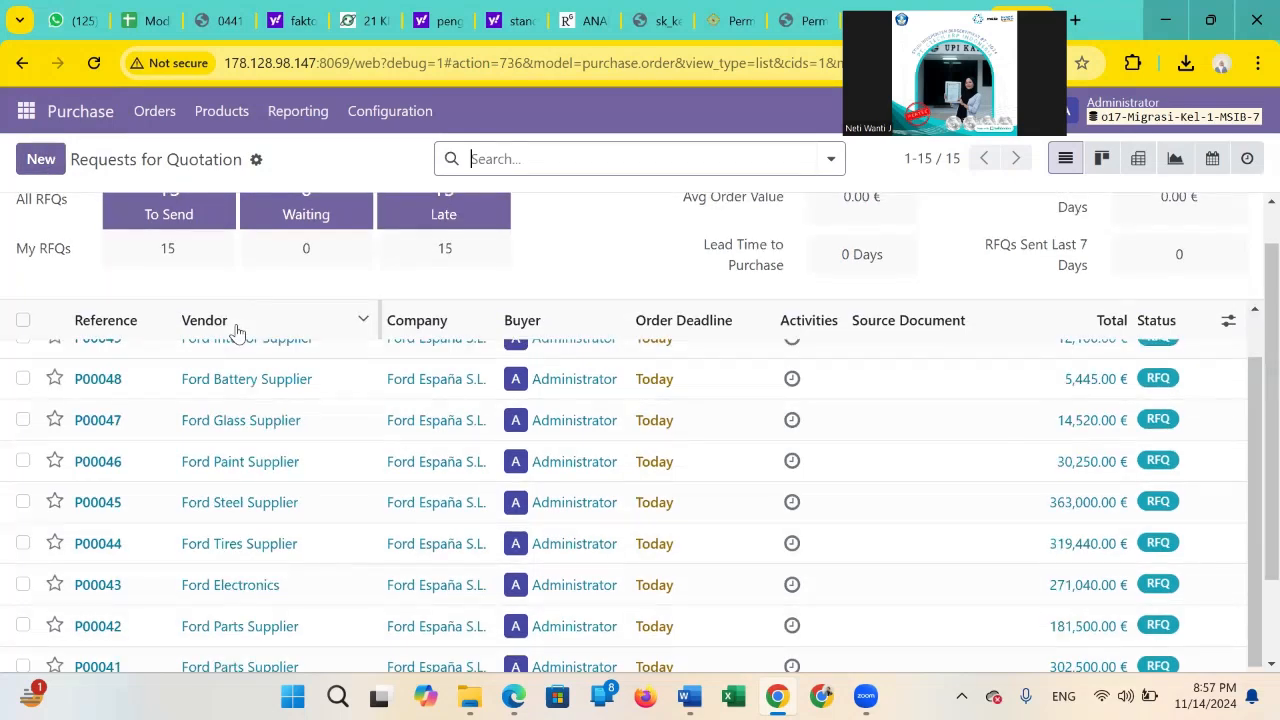
scroll(356, 437, up, 1)
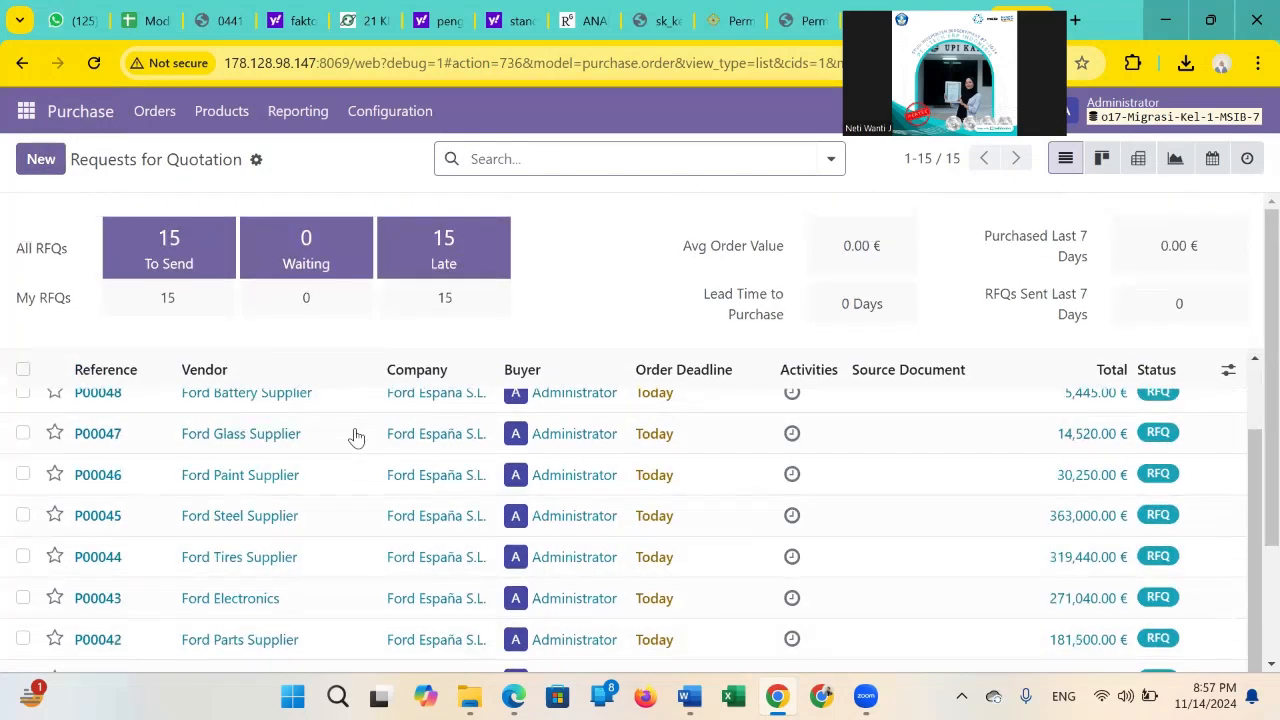
scroll(356, 437, down, 2)
scroll(545, 432, up, 3)
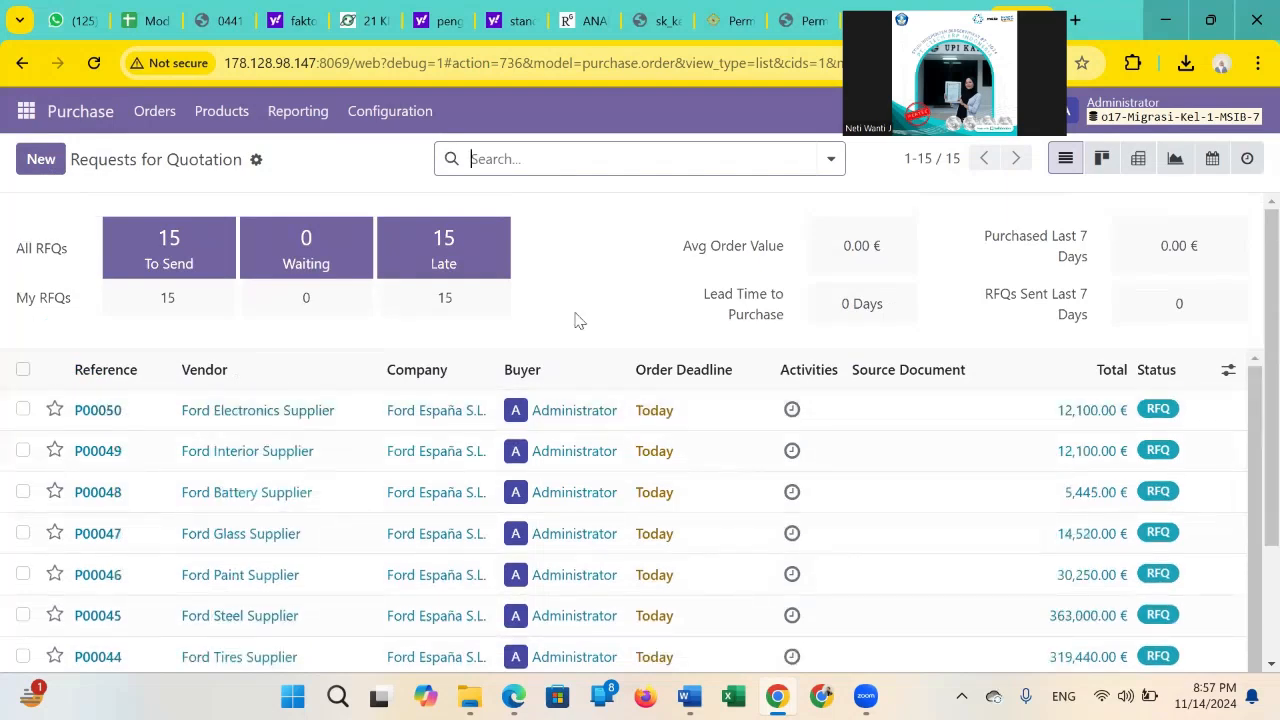
scroll(580, 321, down, 1)
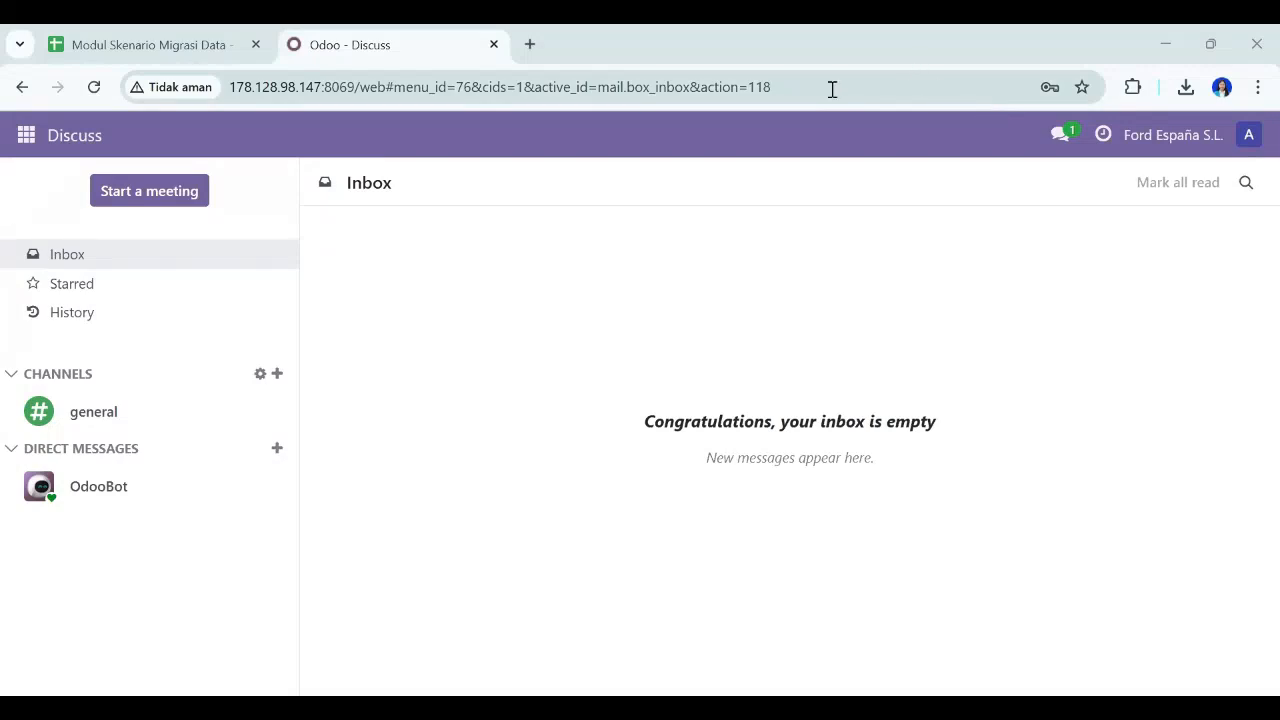
Go to the server's database manager page at 178.128.98.147:8069/web/database/manager.
drag(832, 89, 432, 104)
key(BackSpace)
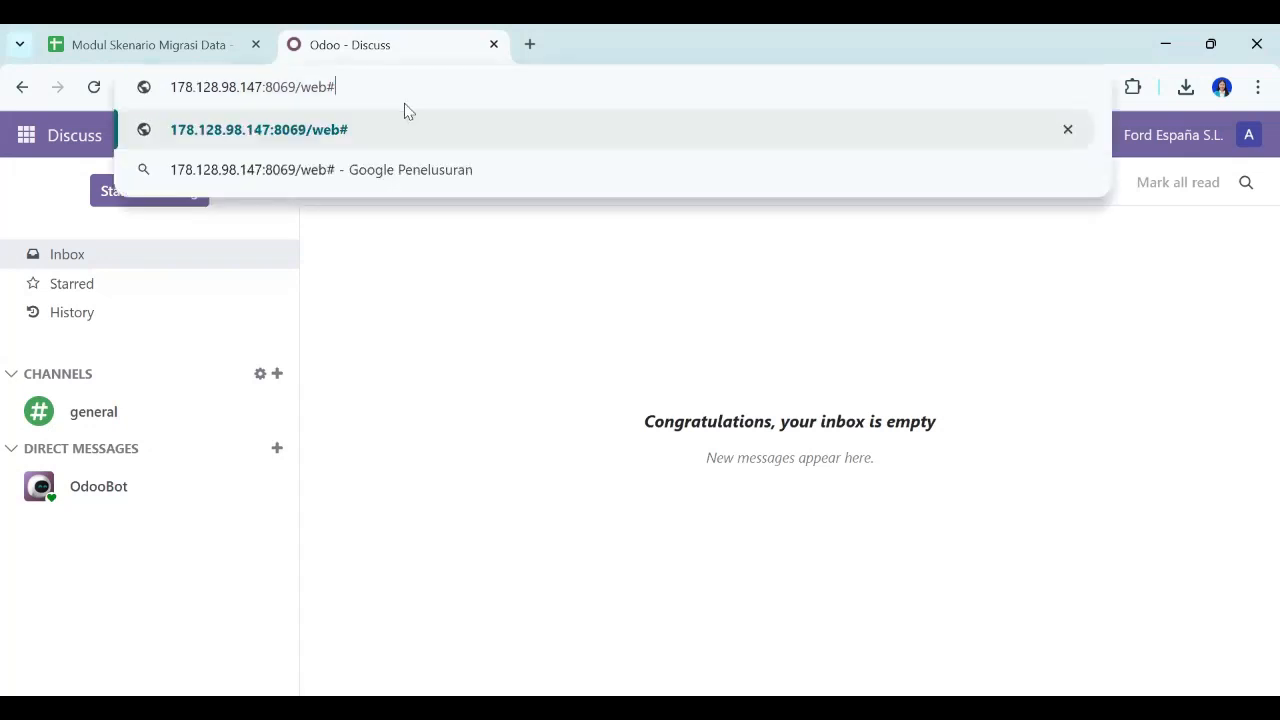
key(BackSpace)
text(/)
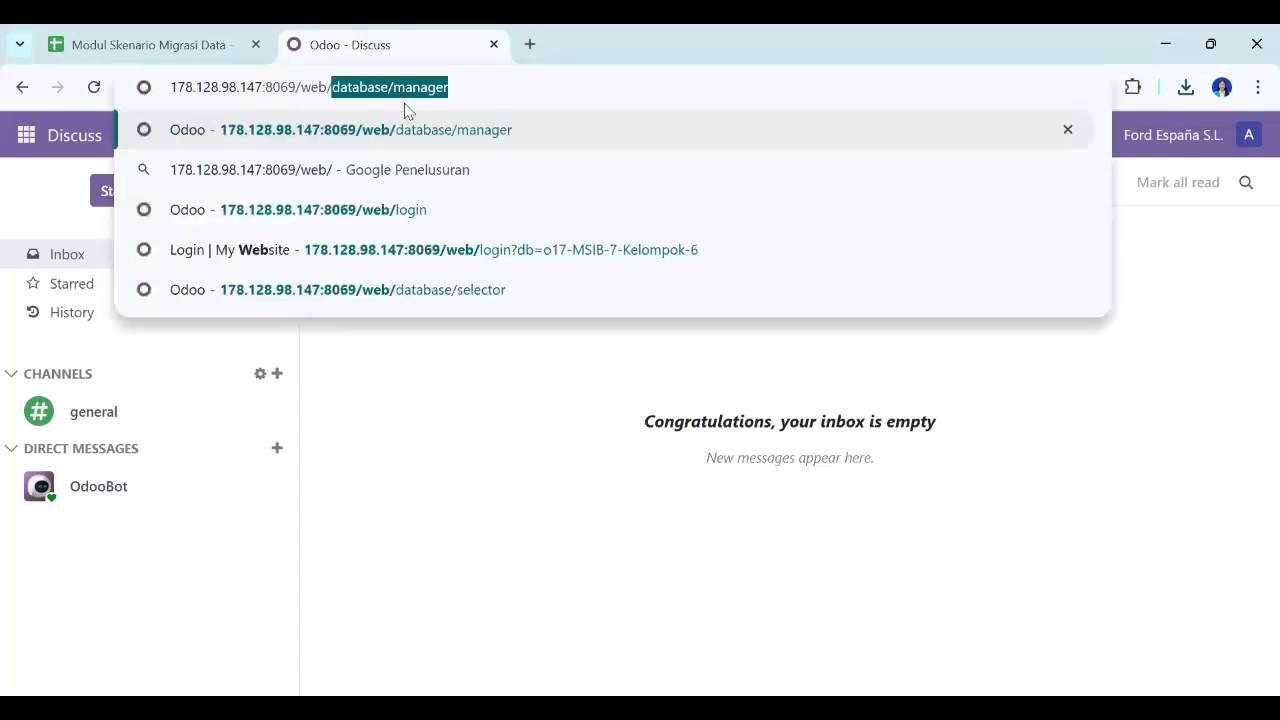
text(datab)
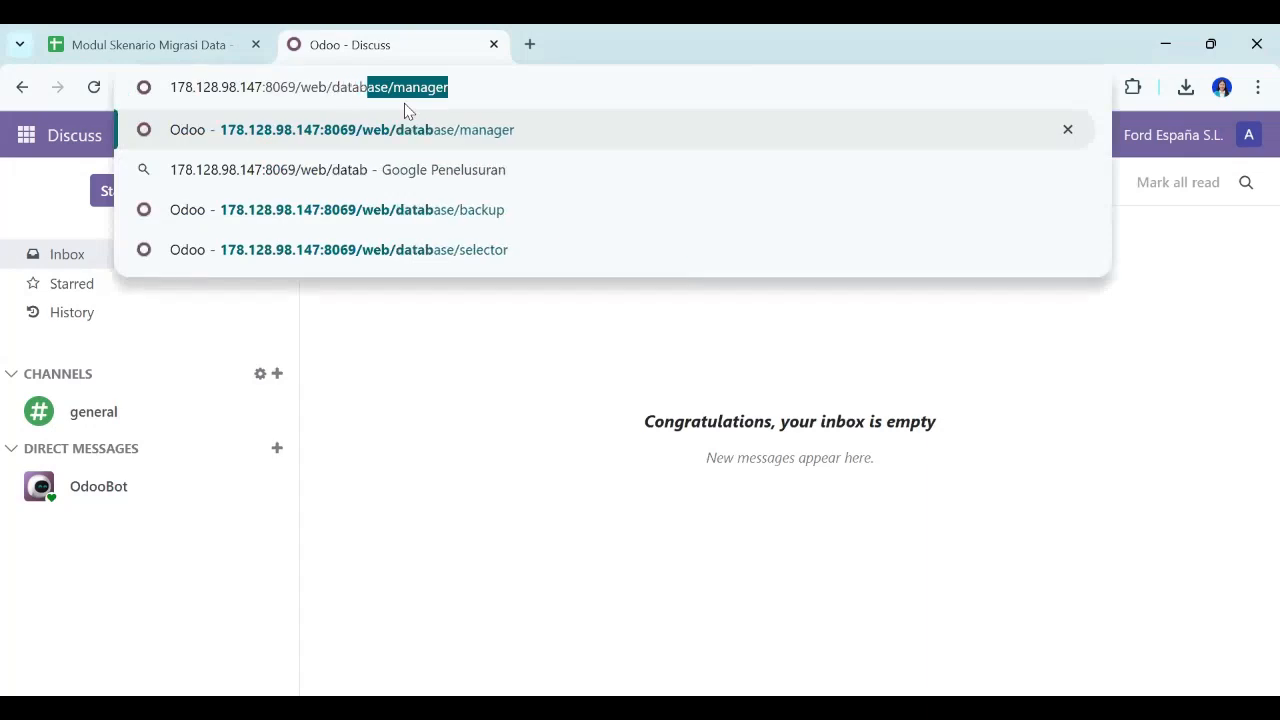
text(ase/man)
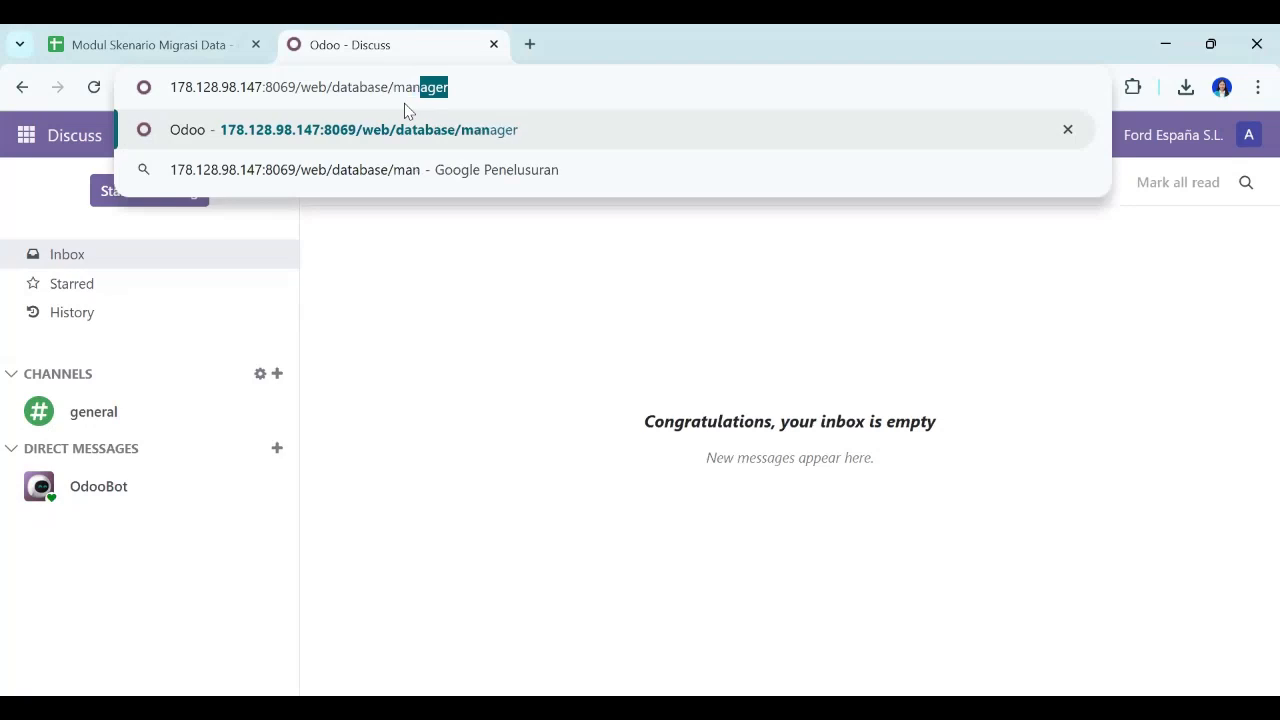
text(ager)
key(Return)
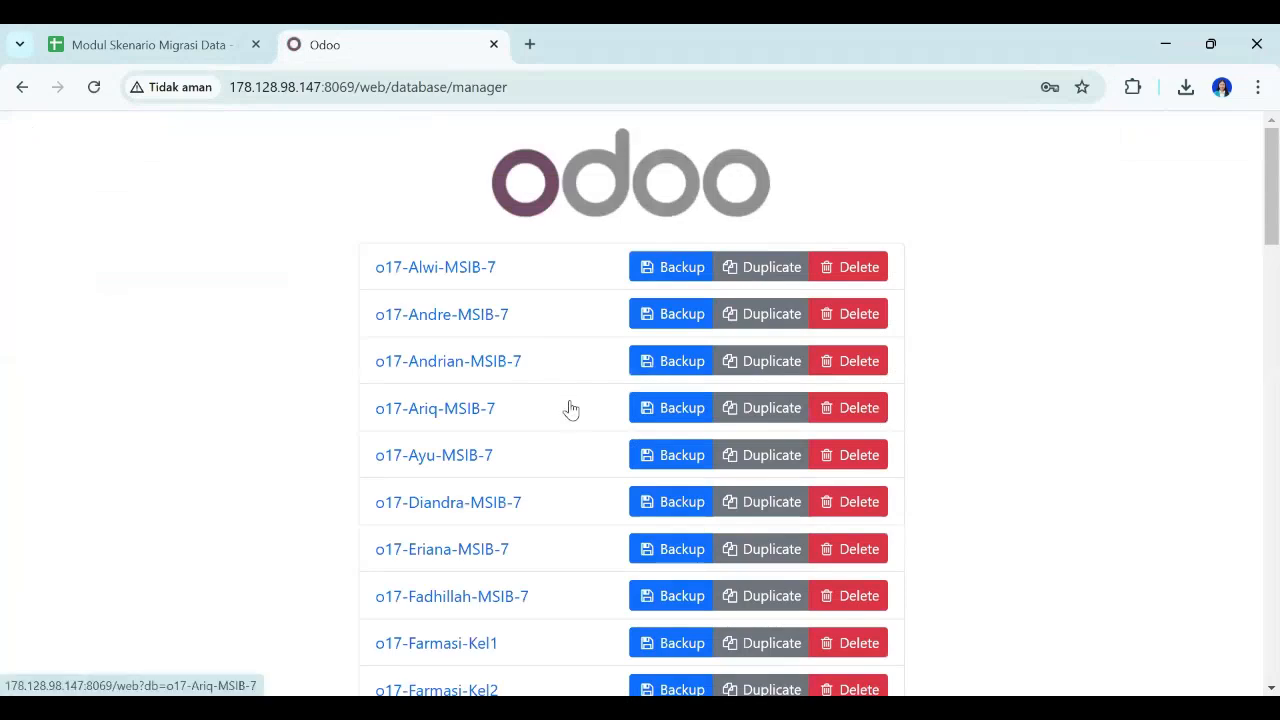
Find the o17-Migrasi-Kel-1-MSIB-7 database in the list and open its backup form.
scroll(569, 408, down, 3)
scroll(570, 408, down, 7)
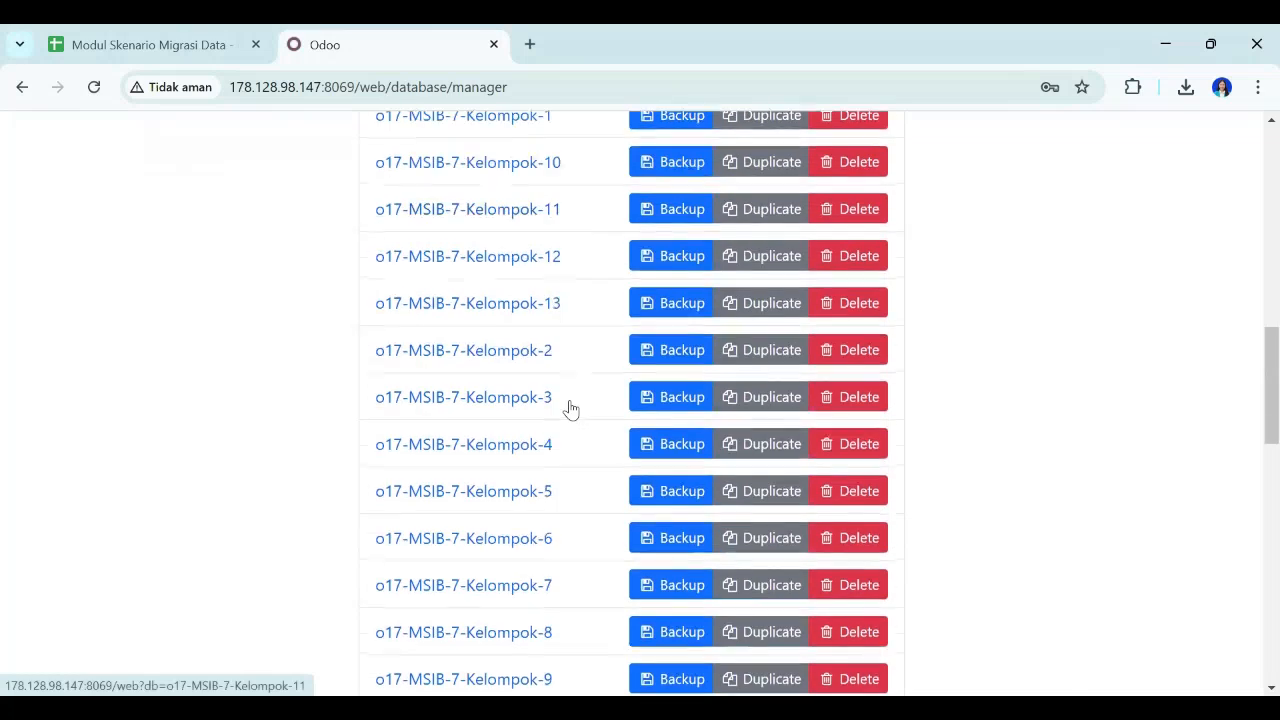
scroll(570, 408, down, 4)
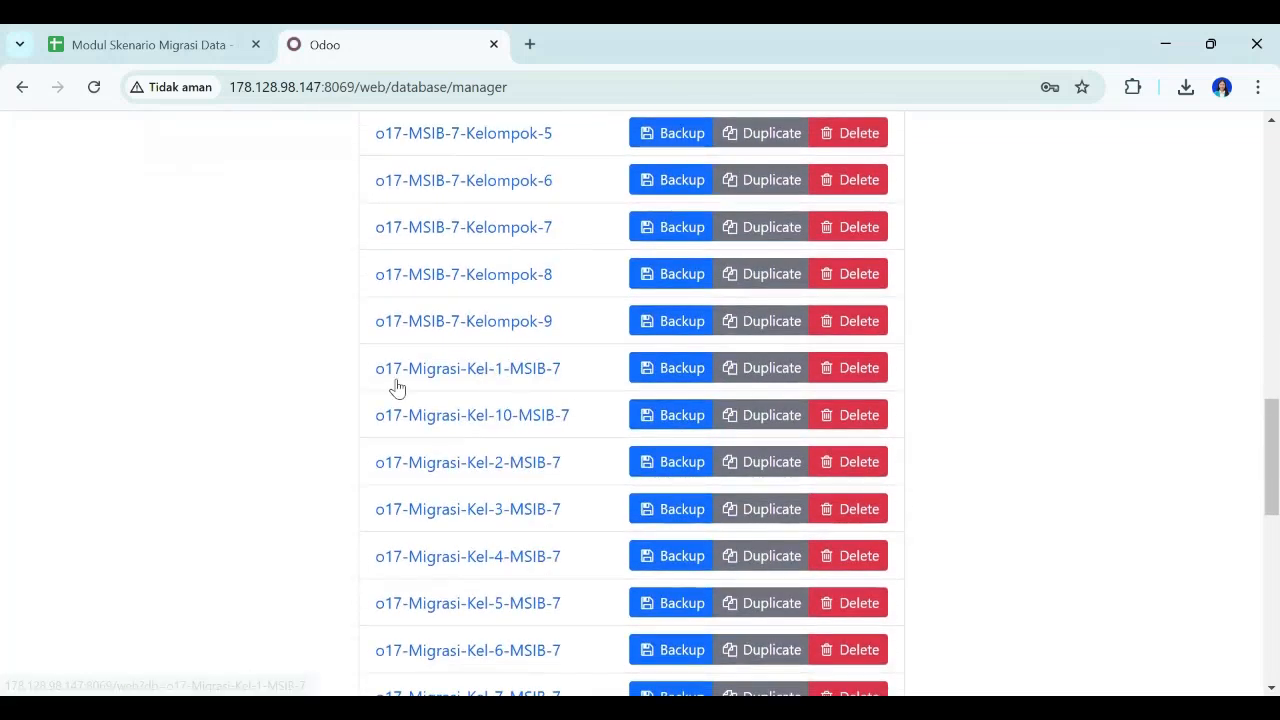
click(656, 374)
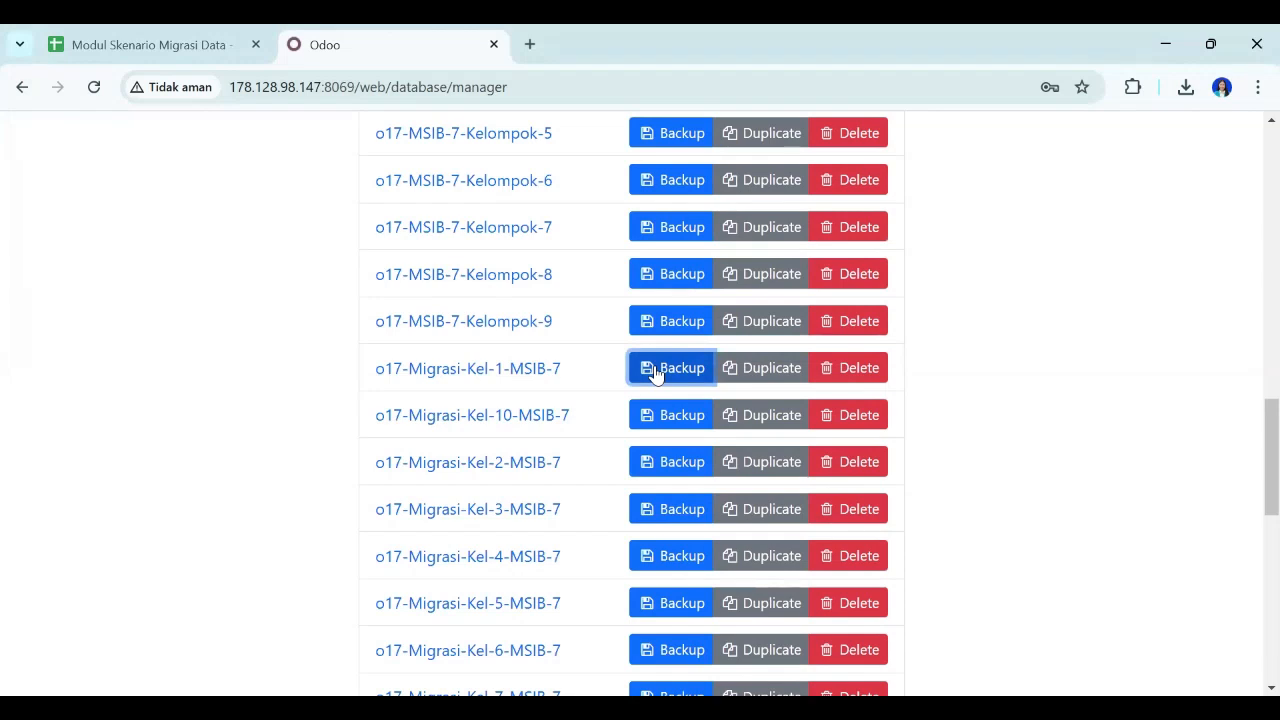
click(674, 380)
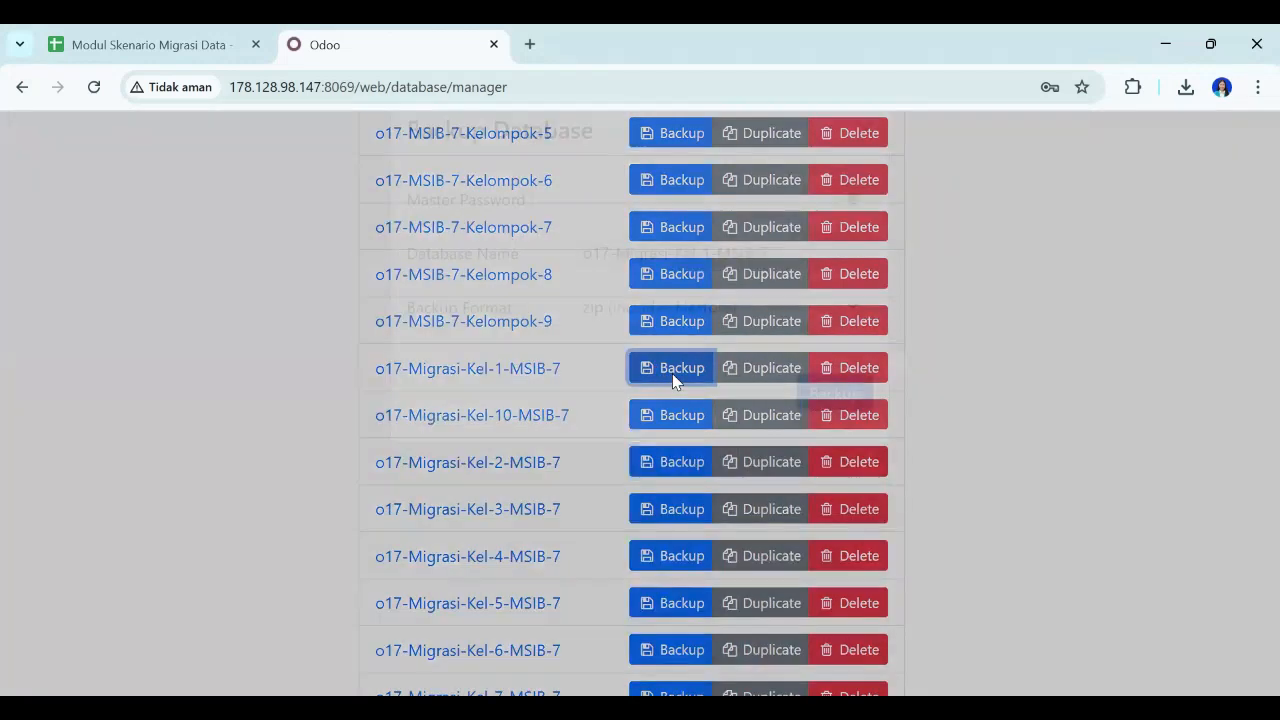